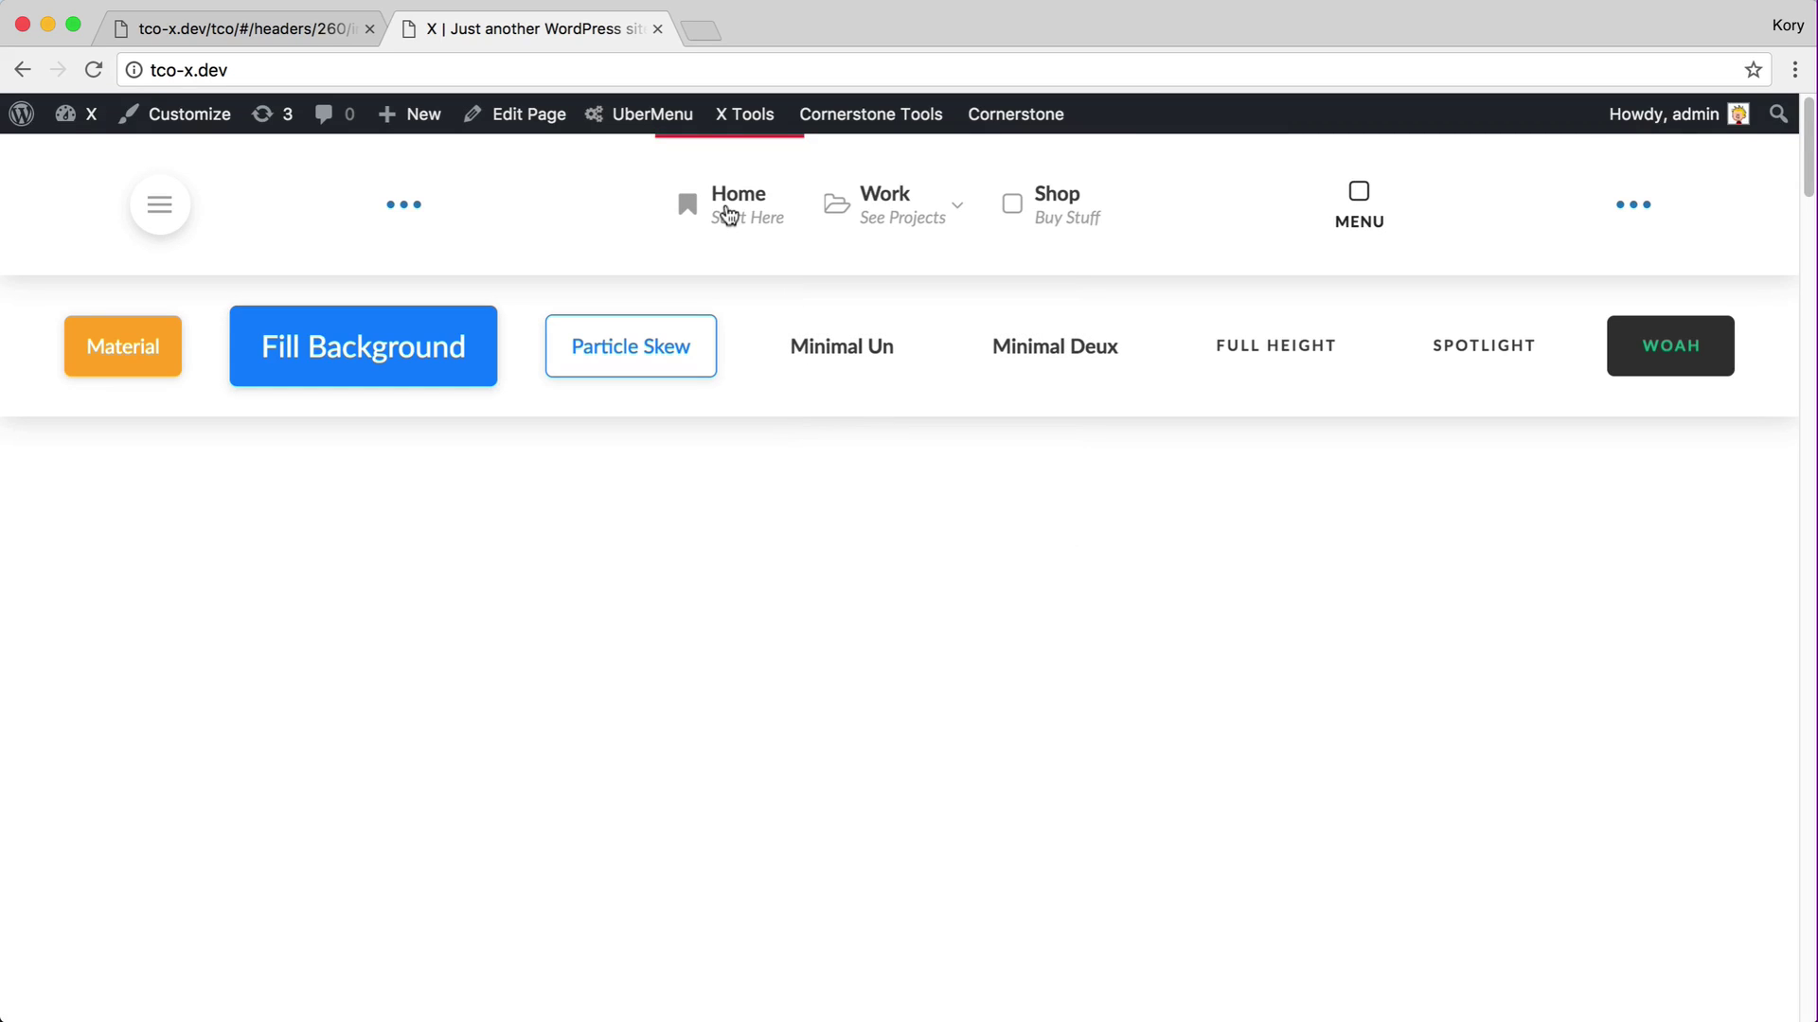
Preview the live header's content dropdown, Menu dropdown and full-screen overlay navigation, and return to the header builder.
mouse_move(852, 229)
left_click(161, 208)
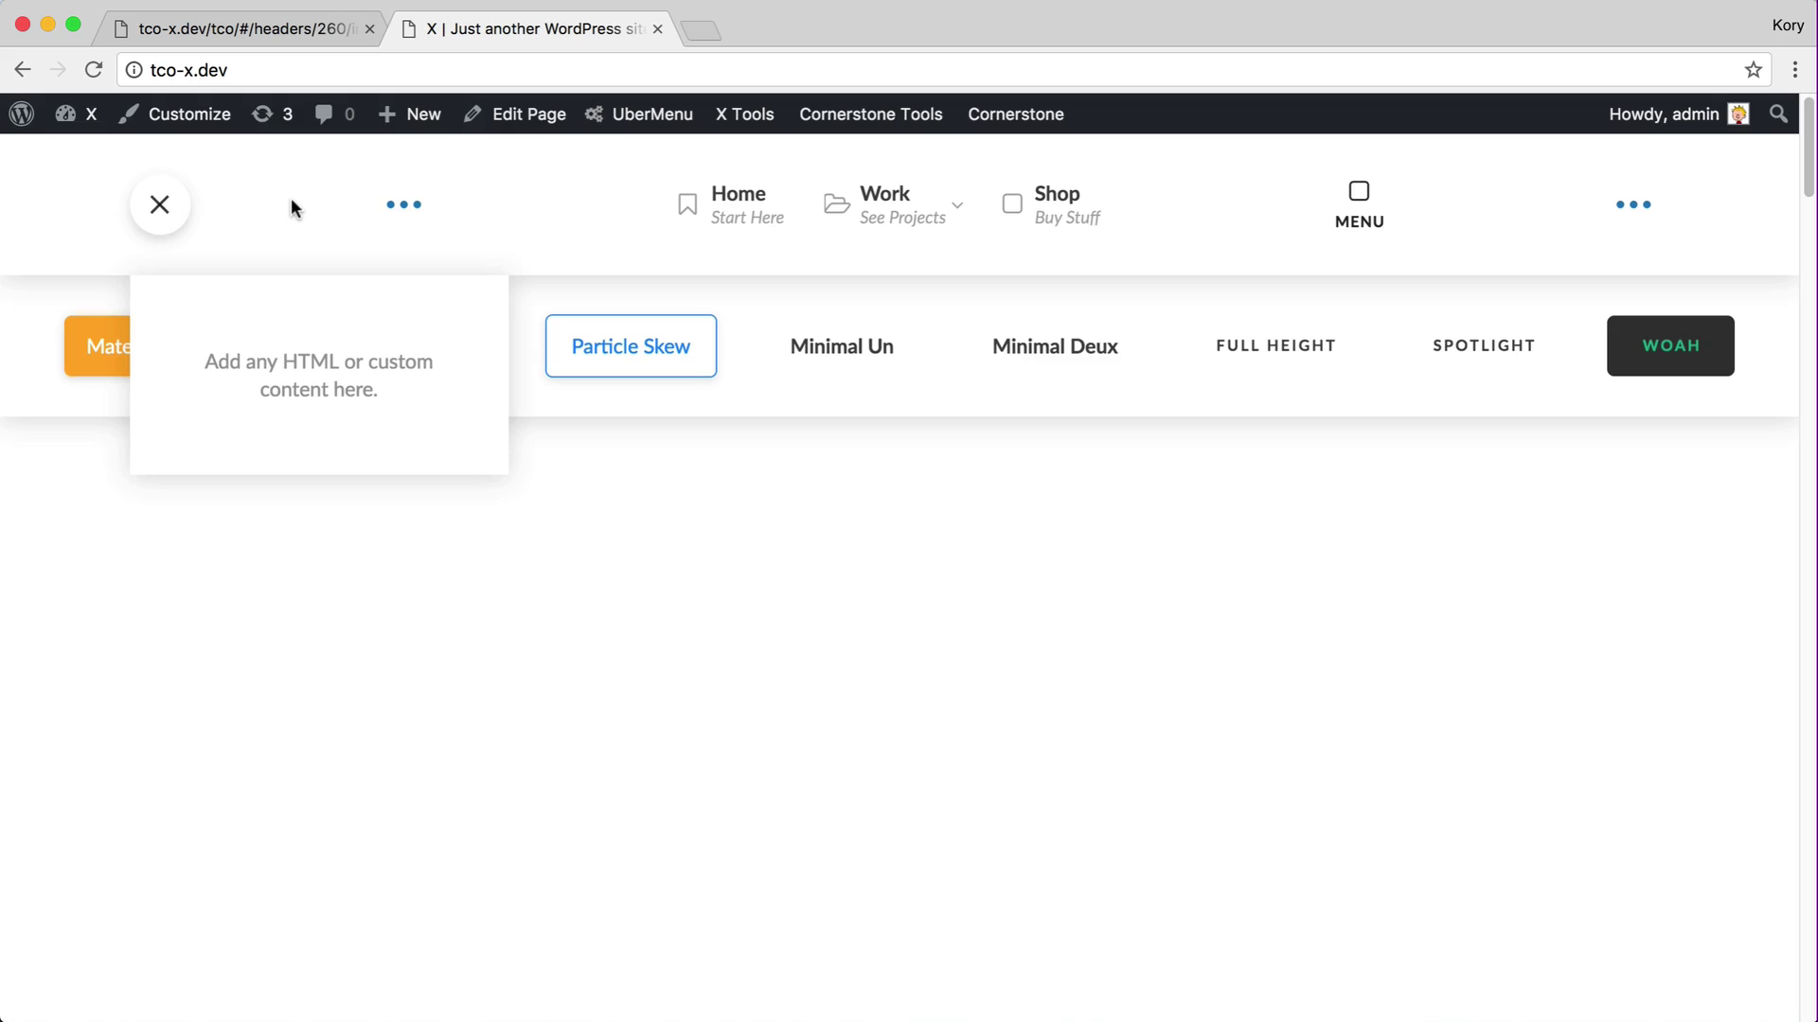
left_click(175, 225)
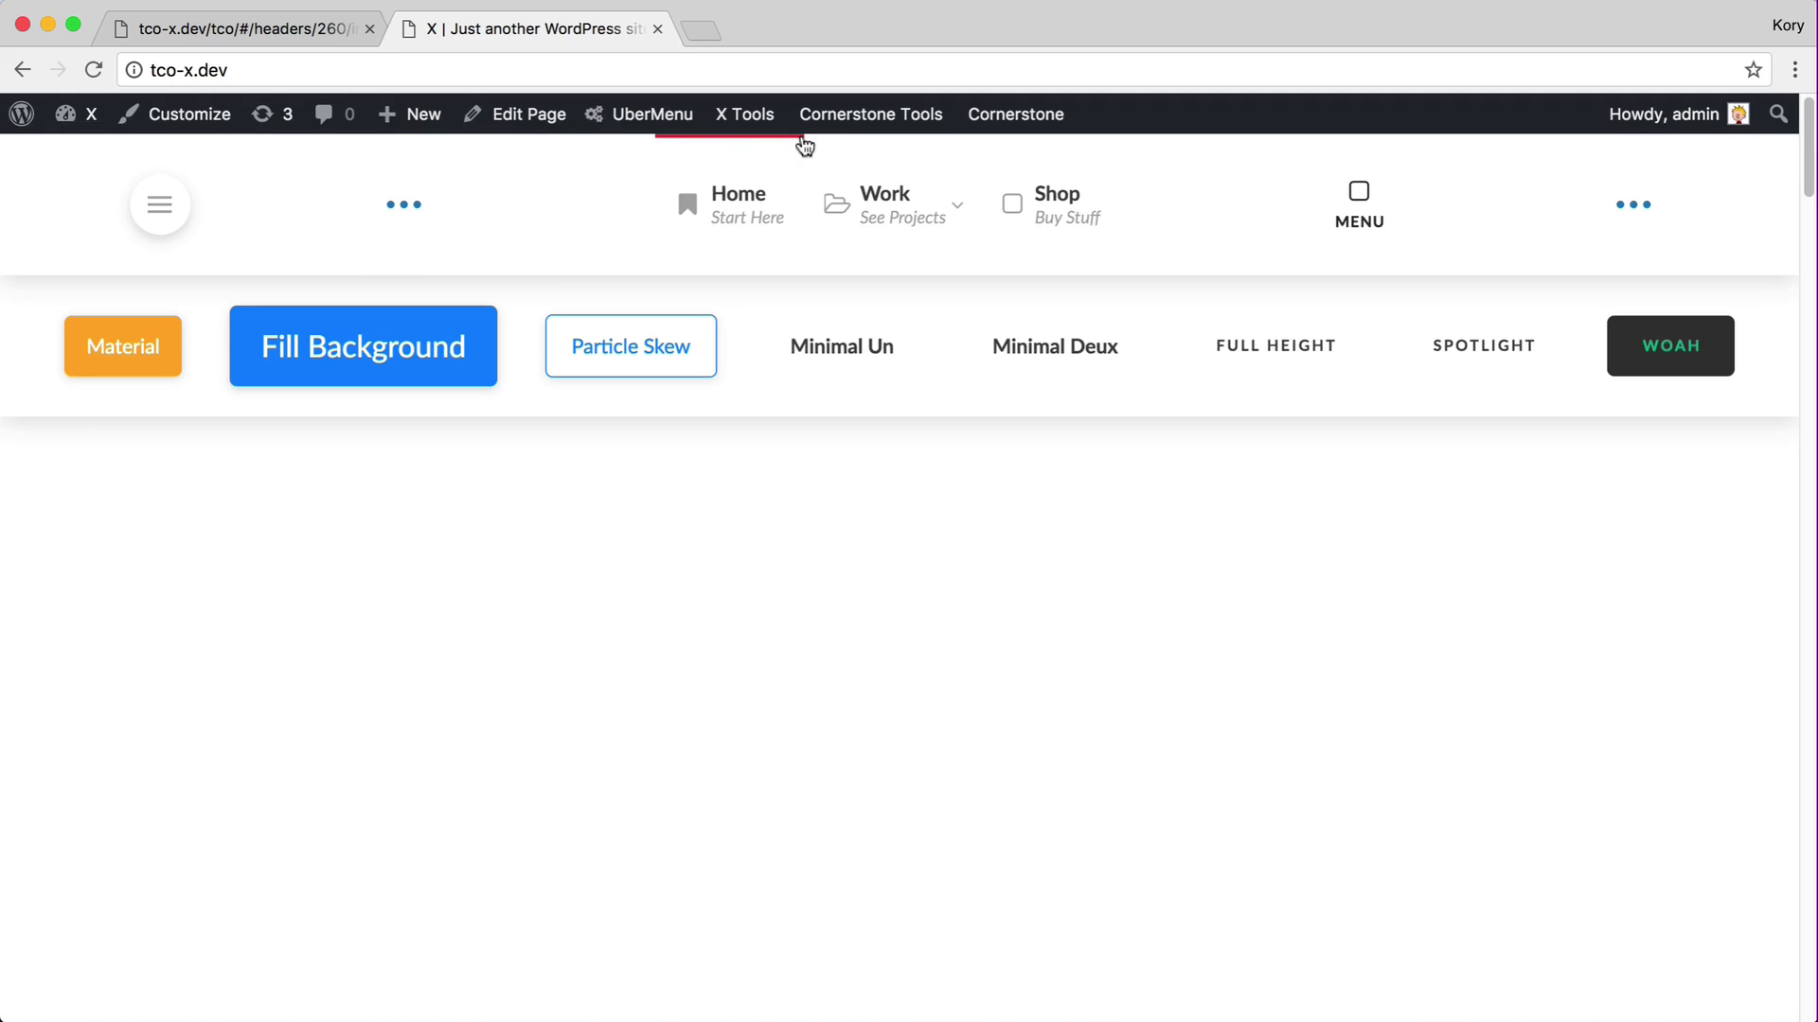
mouse_move(867, 232)
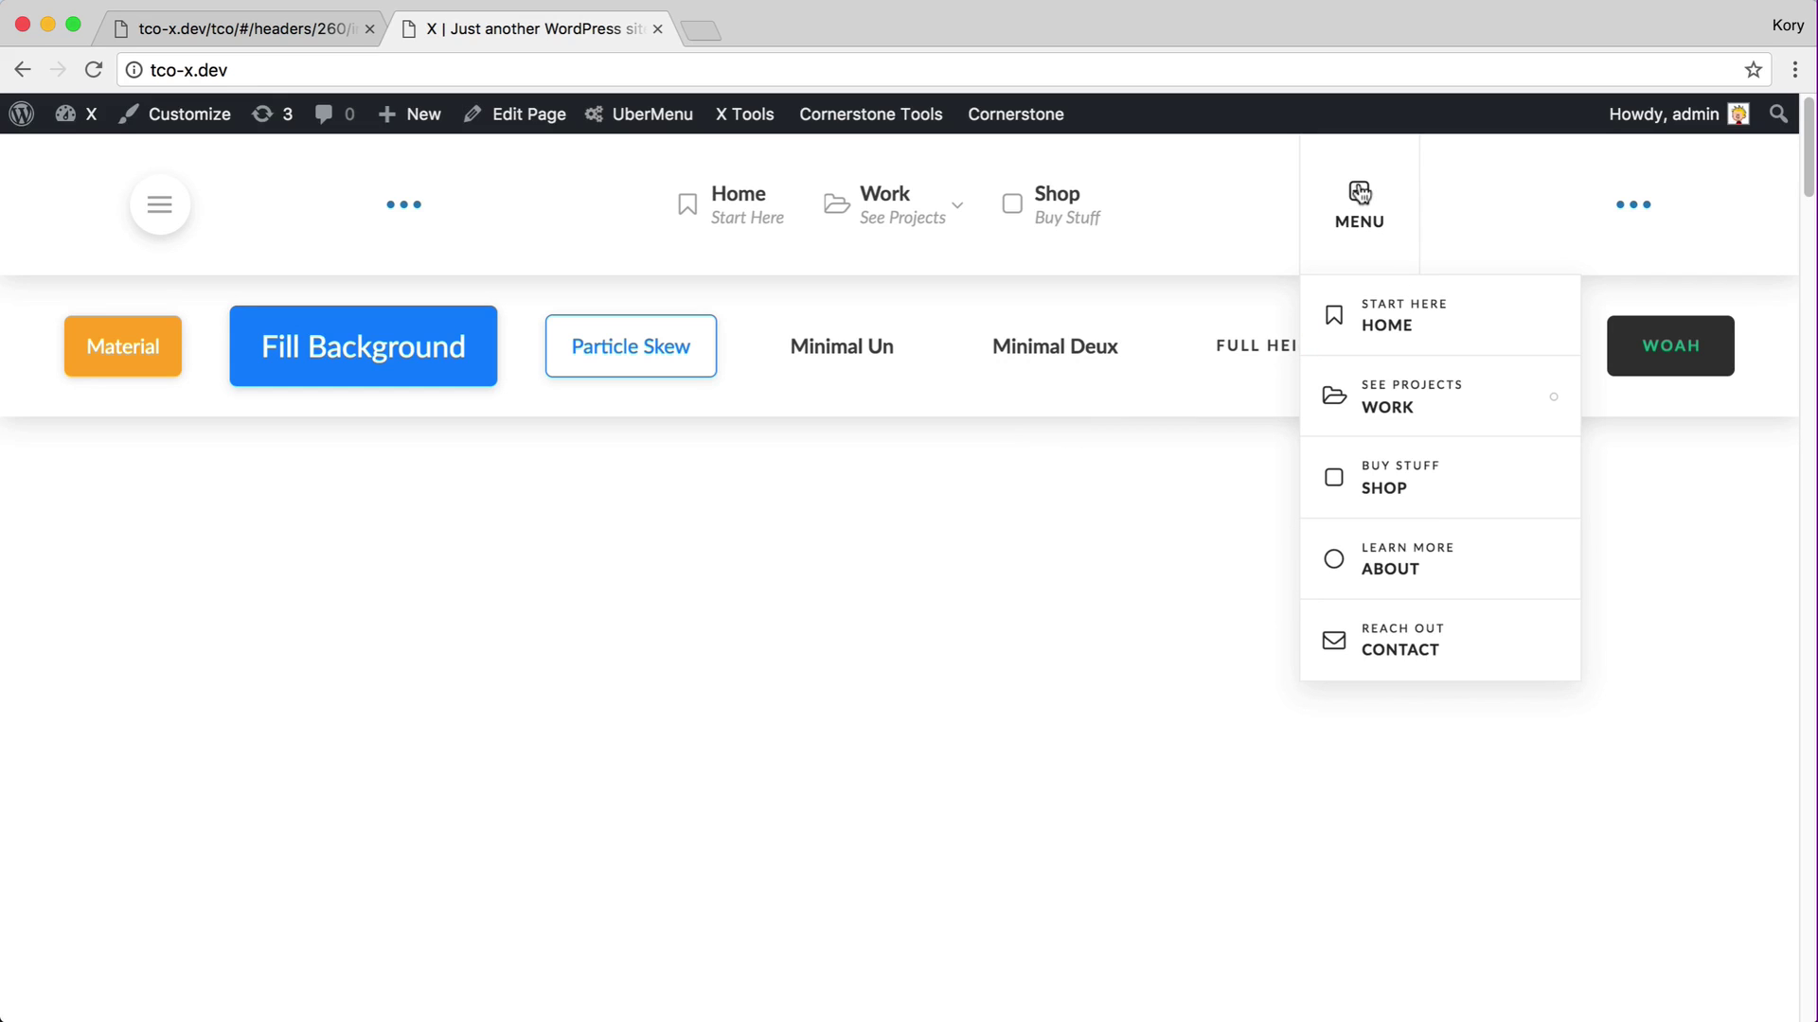
left_click(1360, 194)
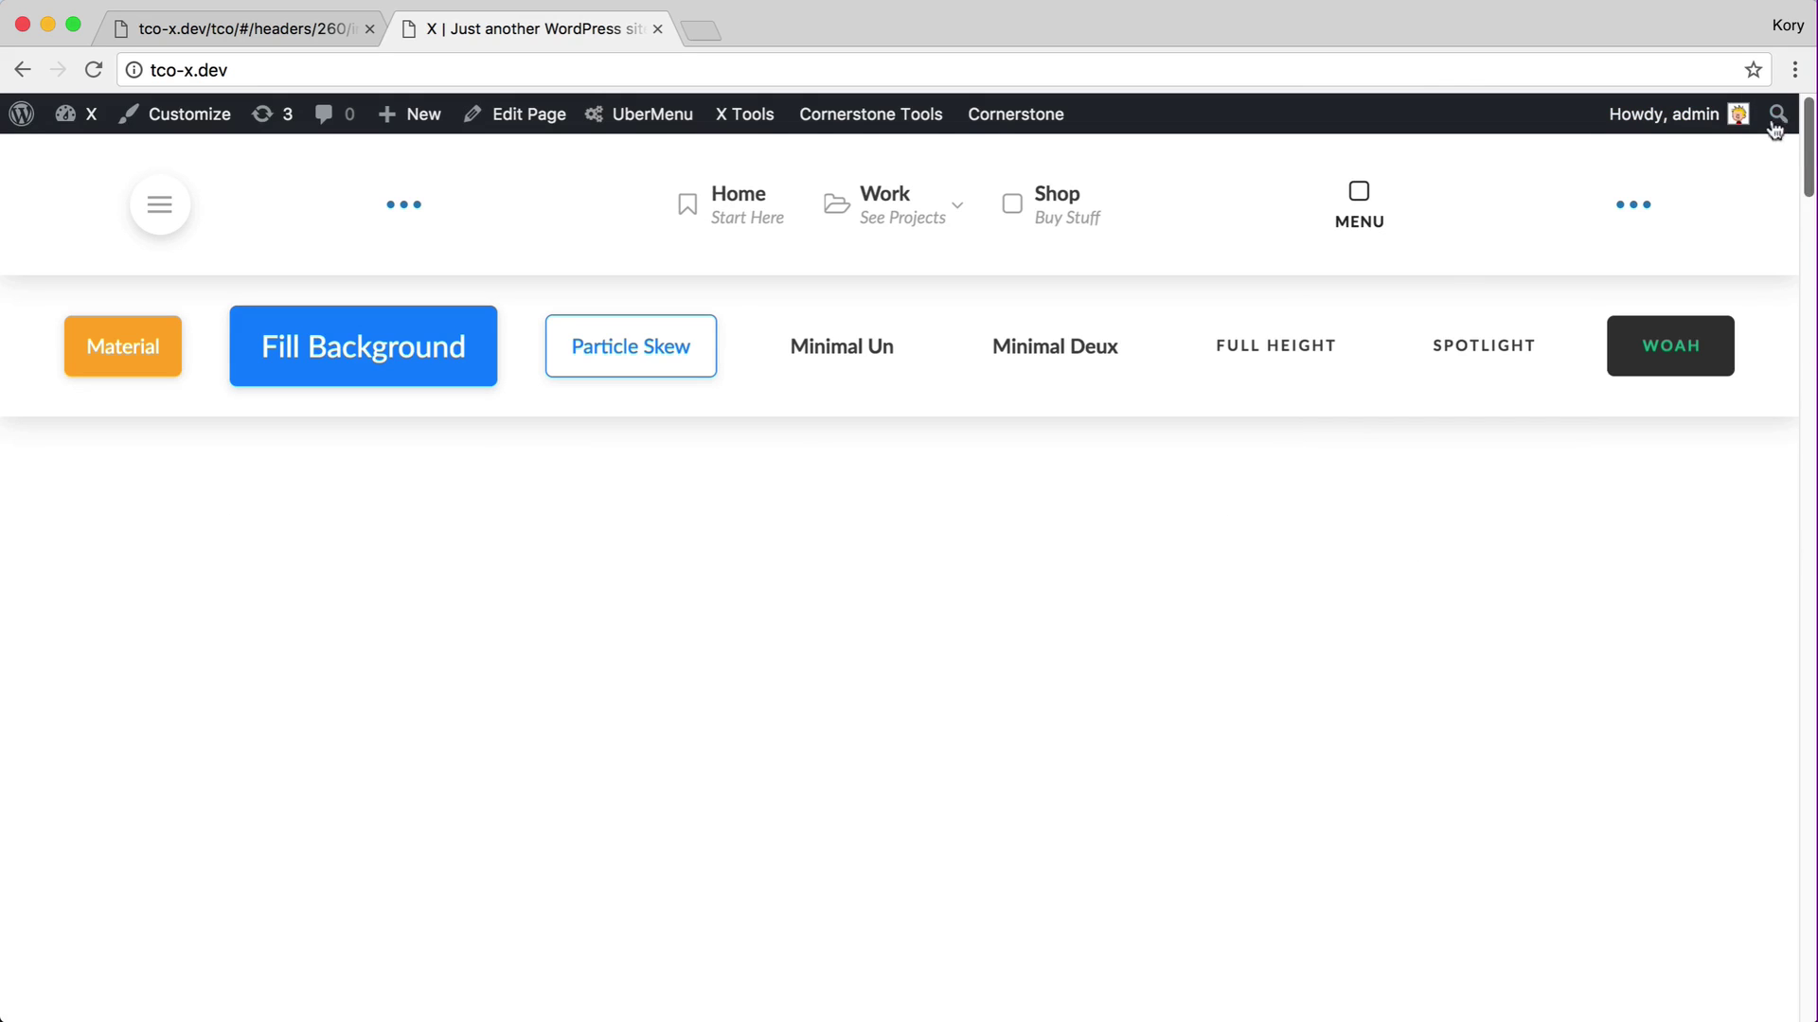
left_click(1636, 210)
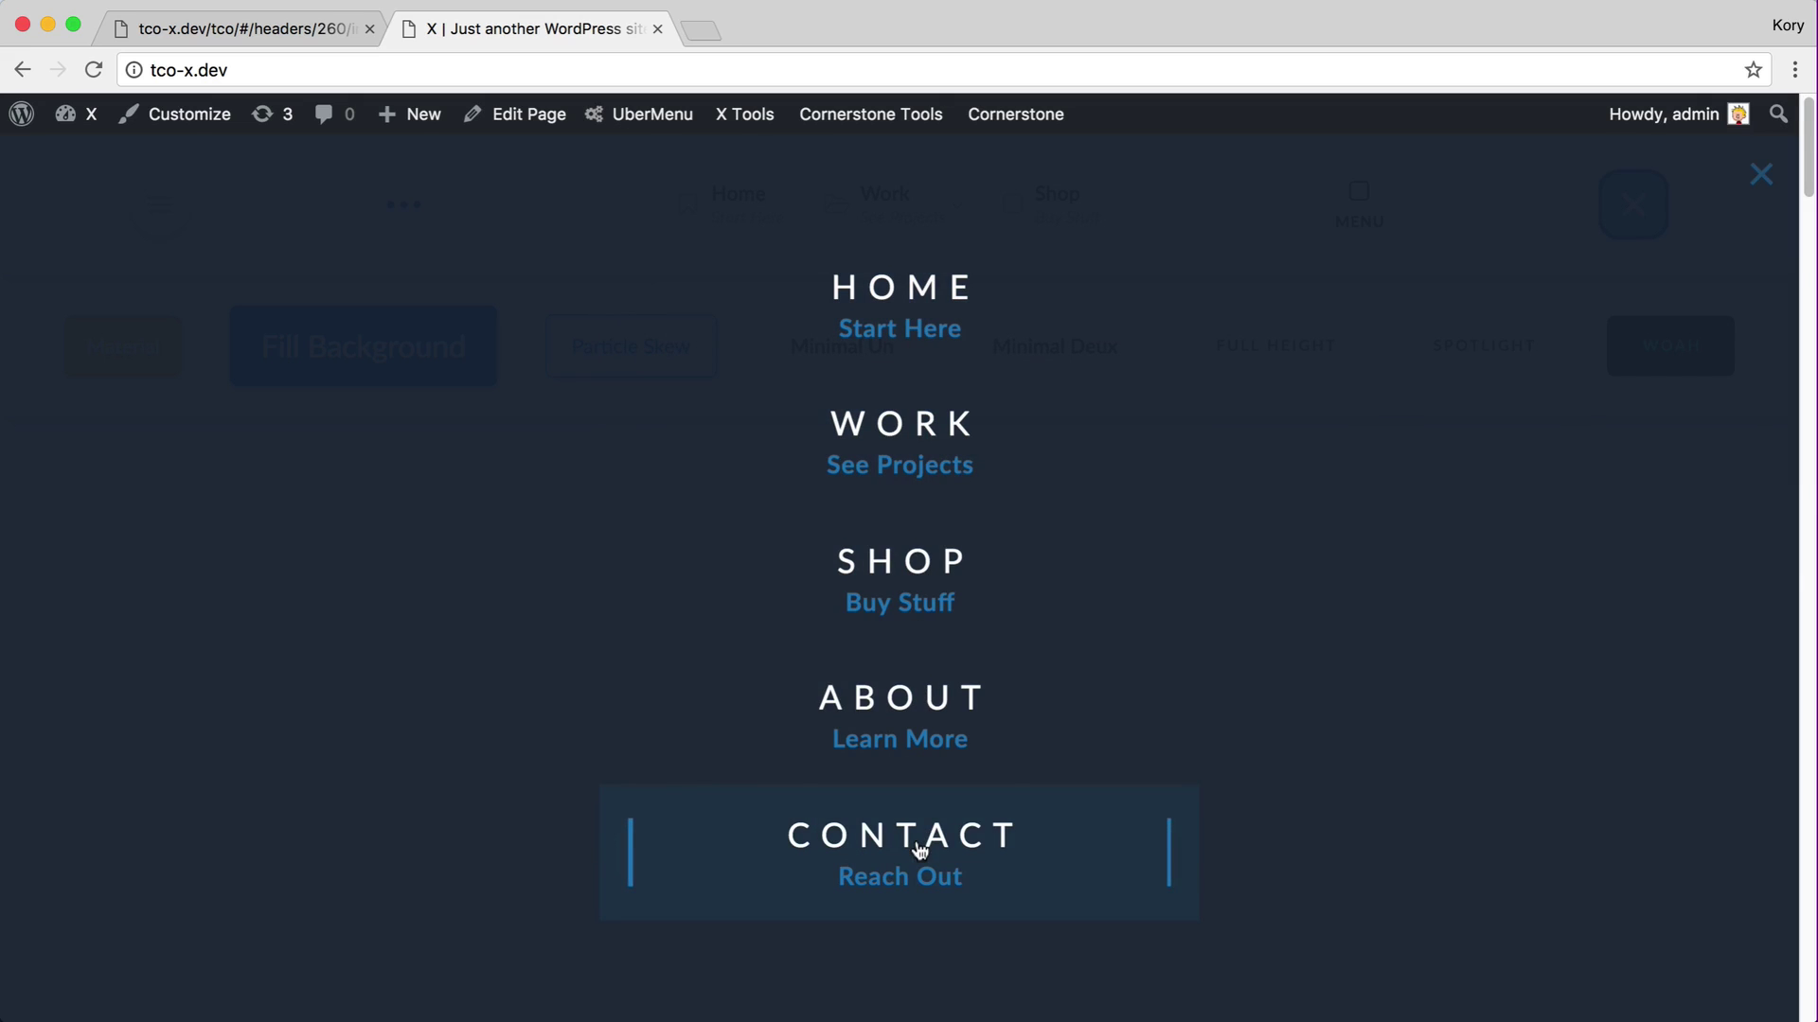
left_click(1368, 746)
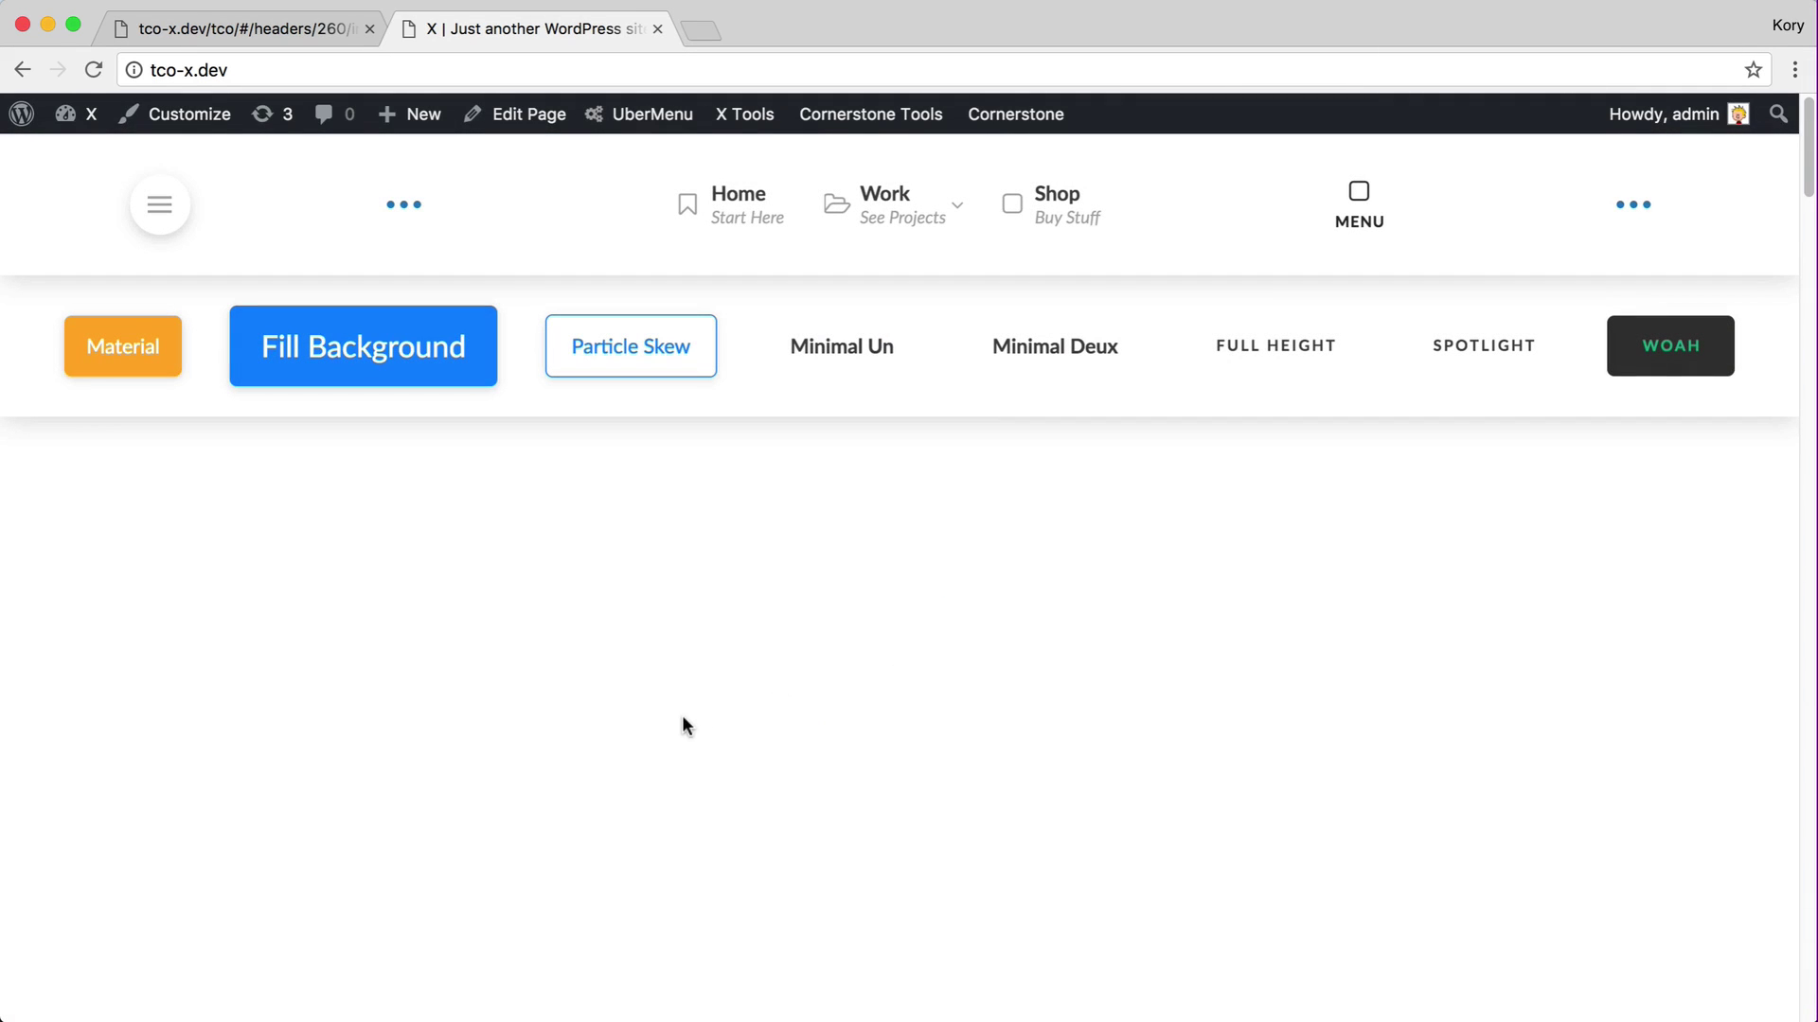
key("ctrl+shift+Tab")
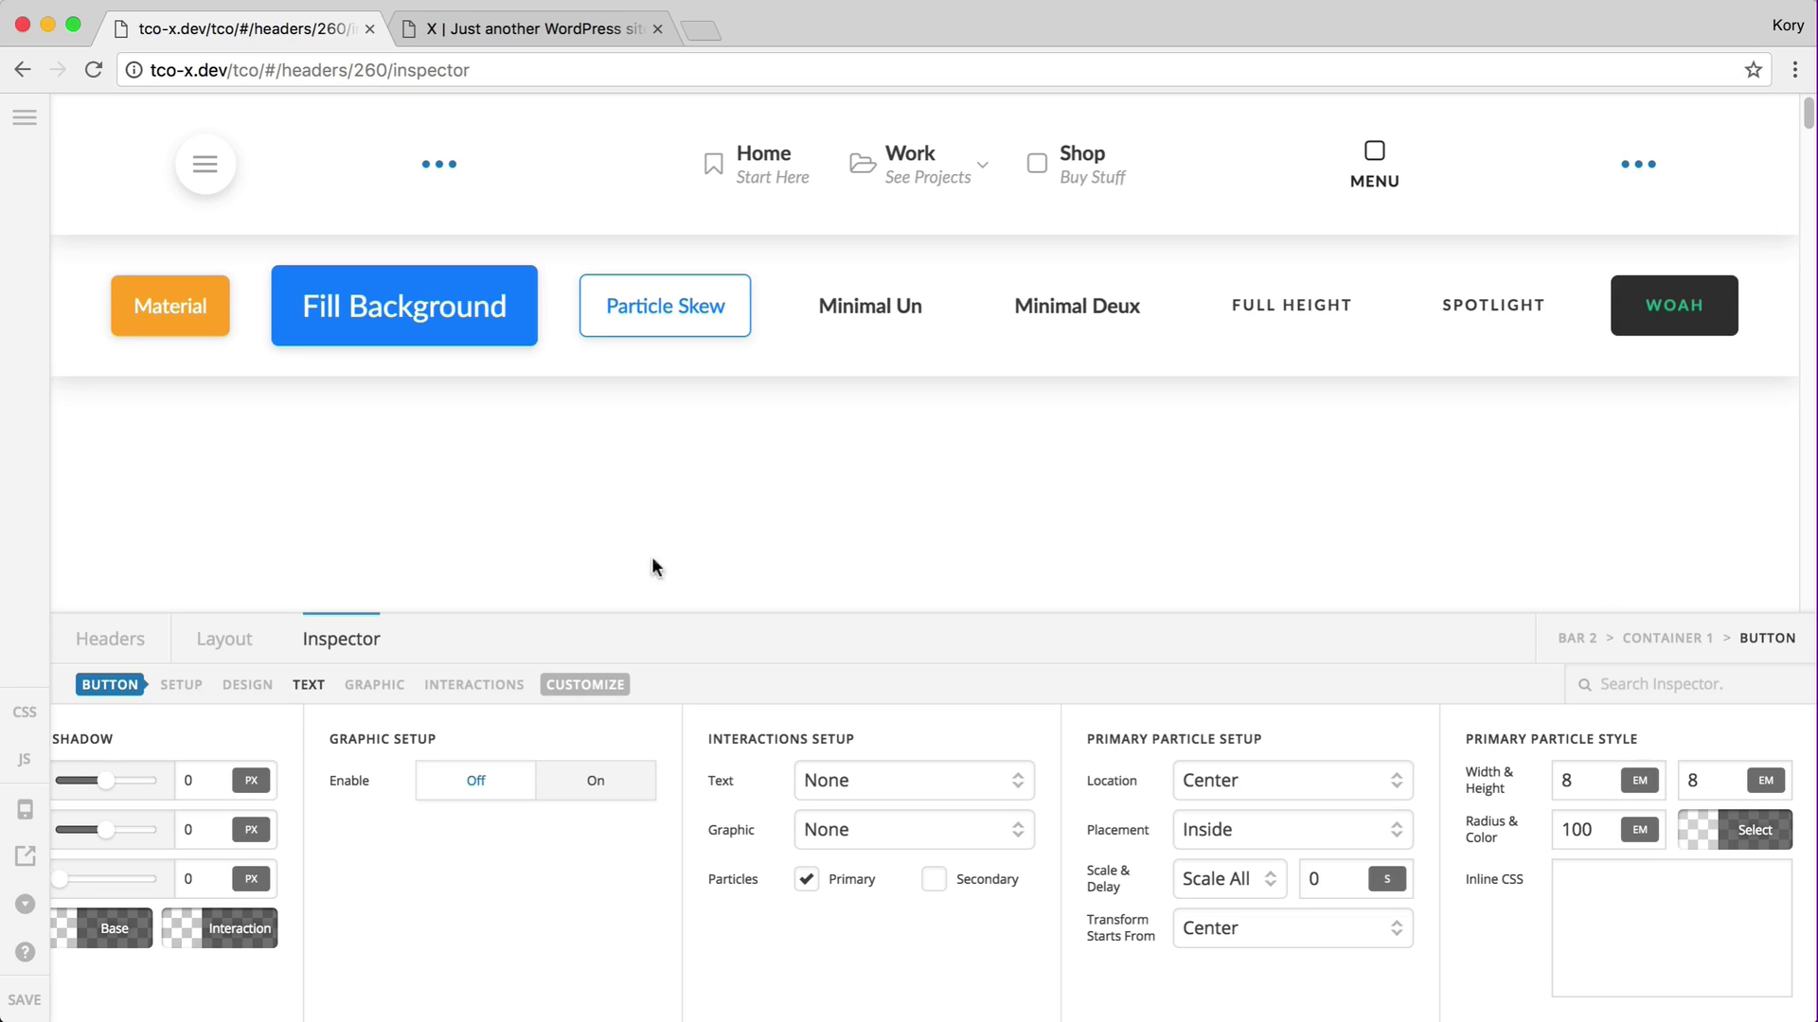
Set the selected button's primary particle location to Left and its placement to Overlap.
left_click(1297, 786)
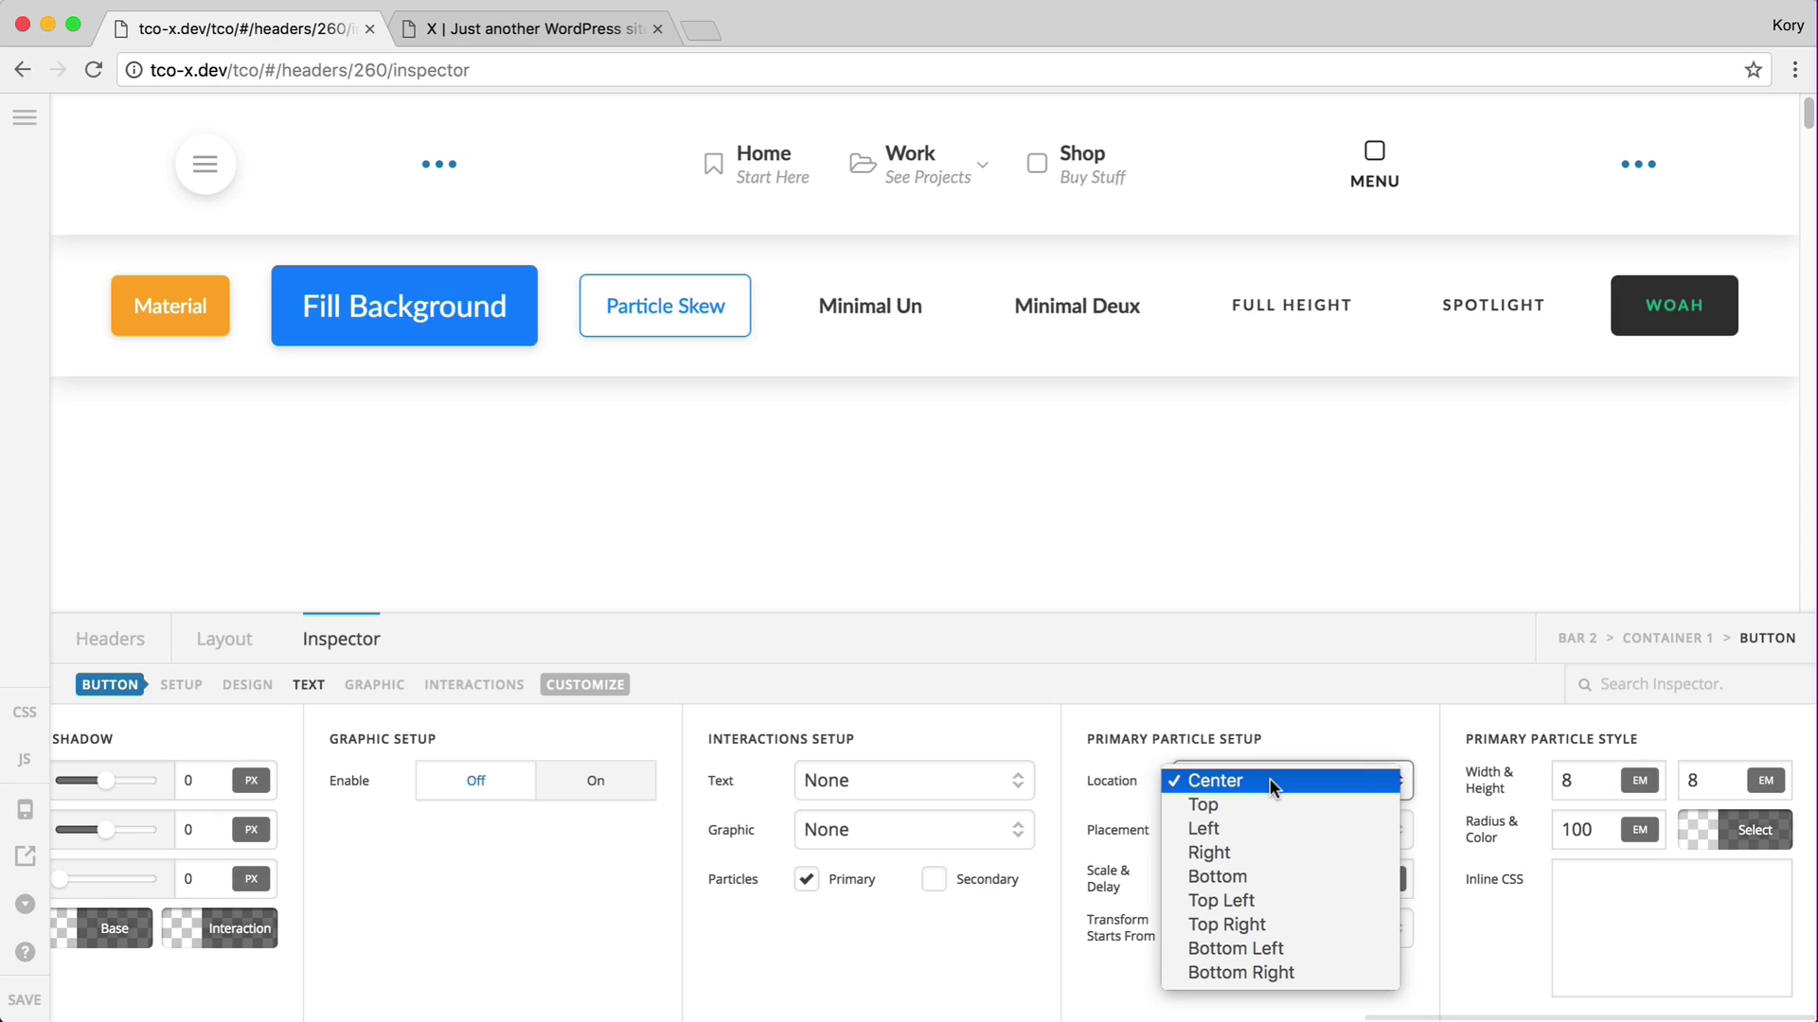
left_click(1236, 716)
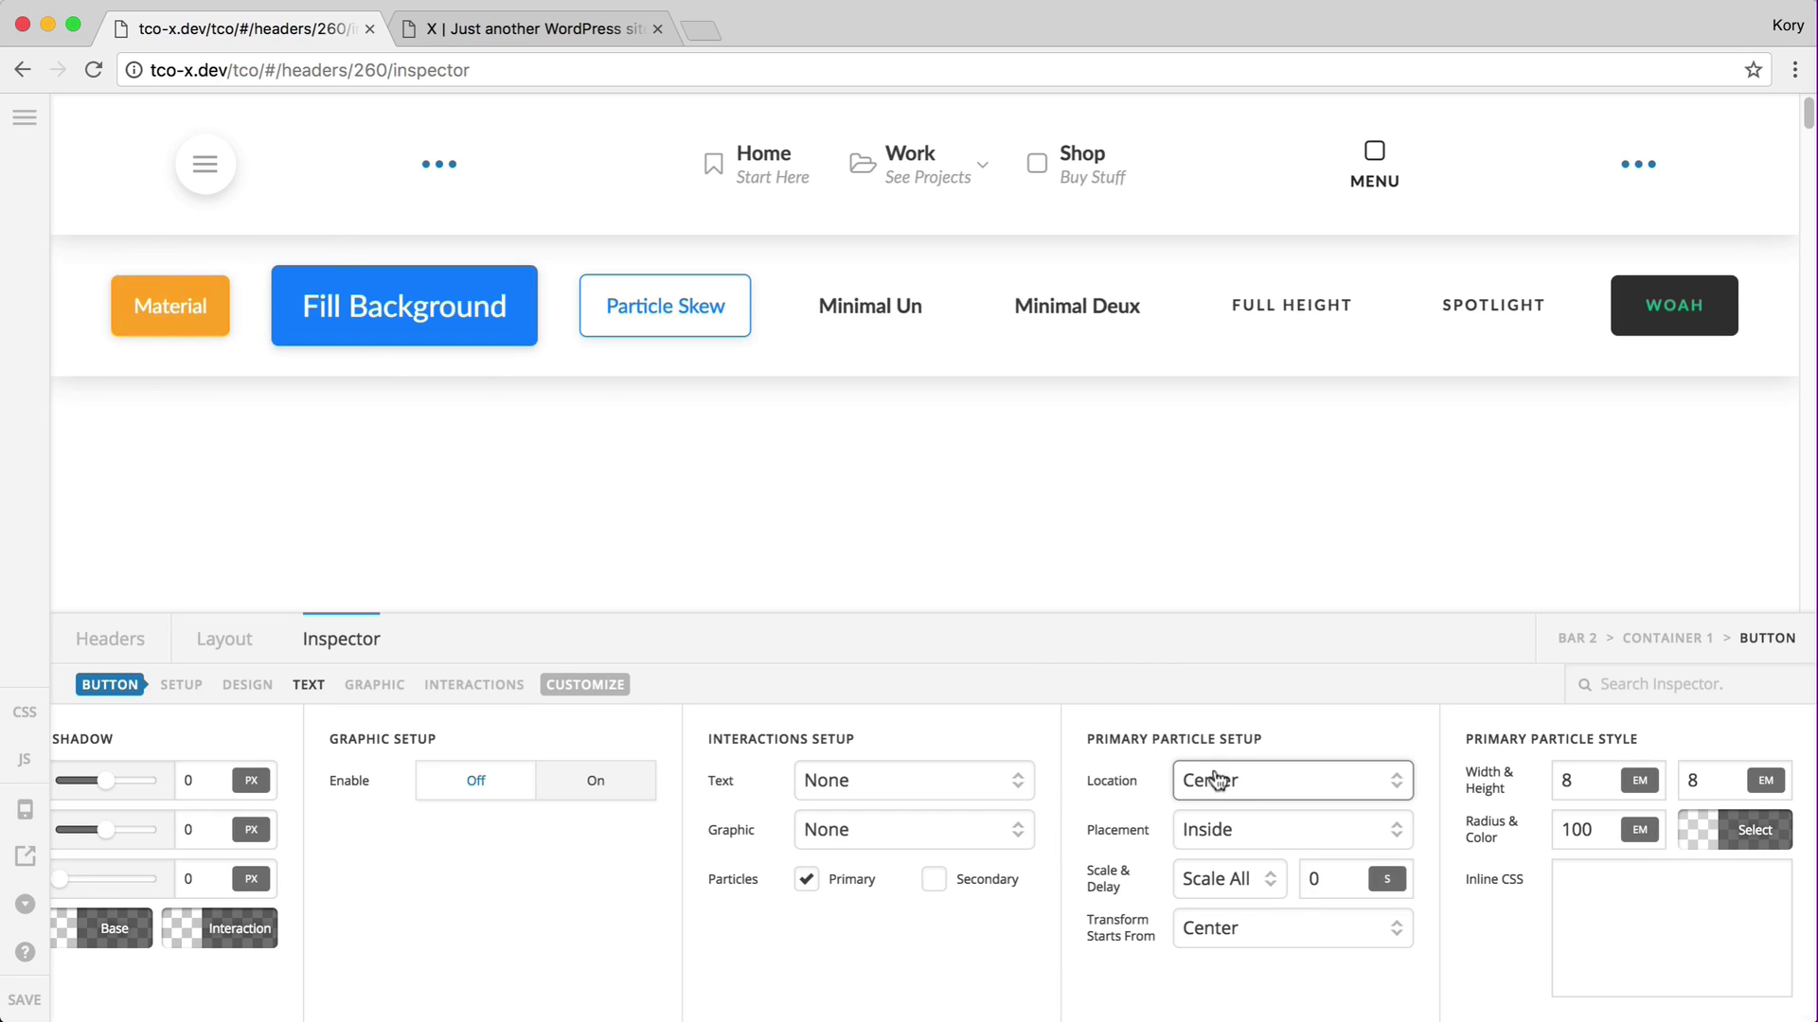
left_click(1301, 778)
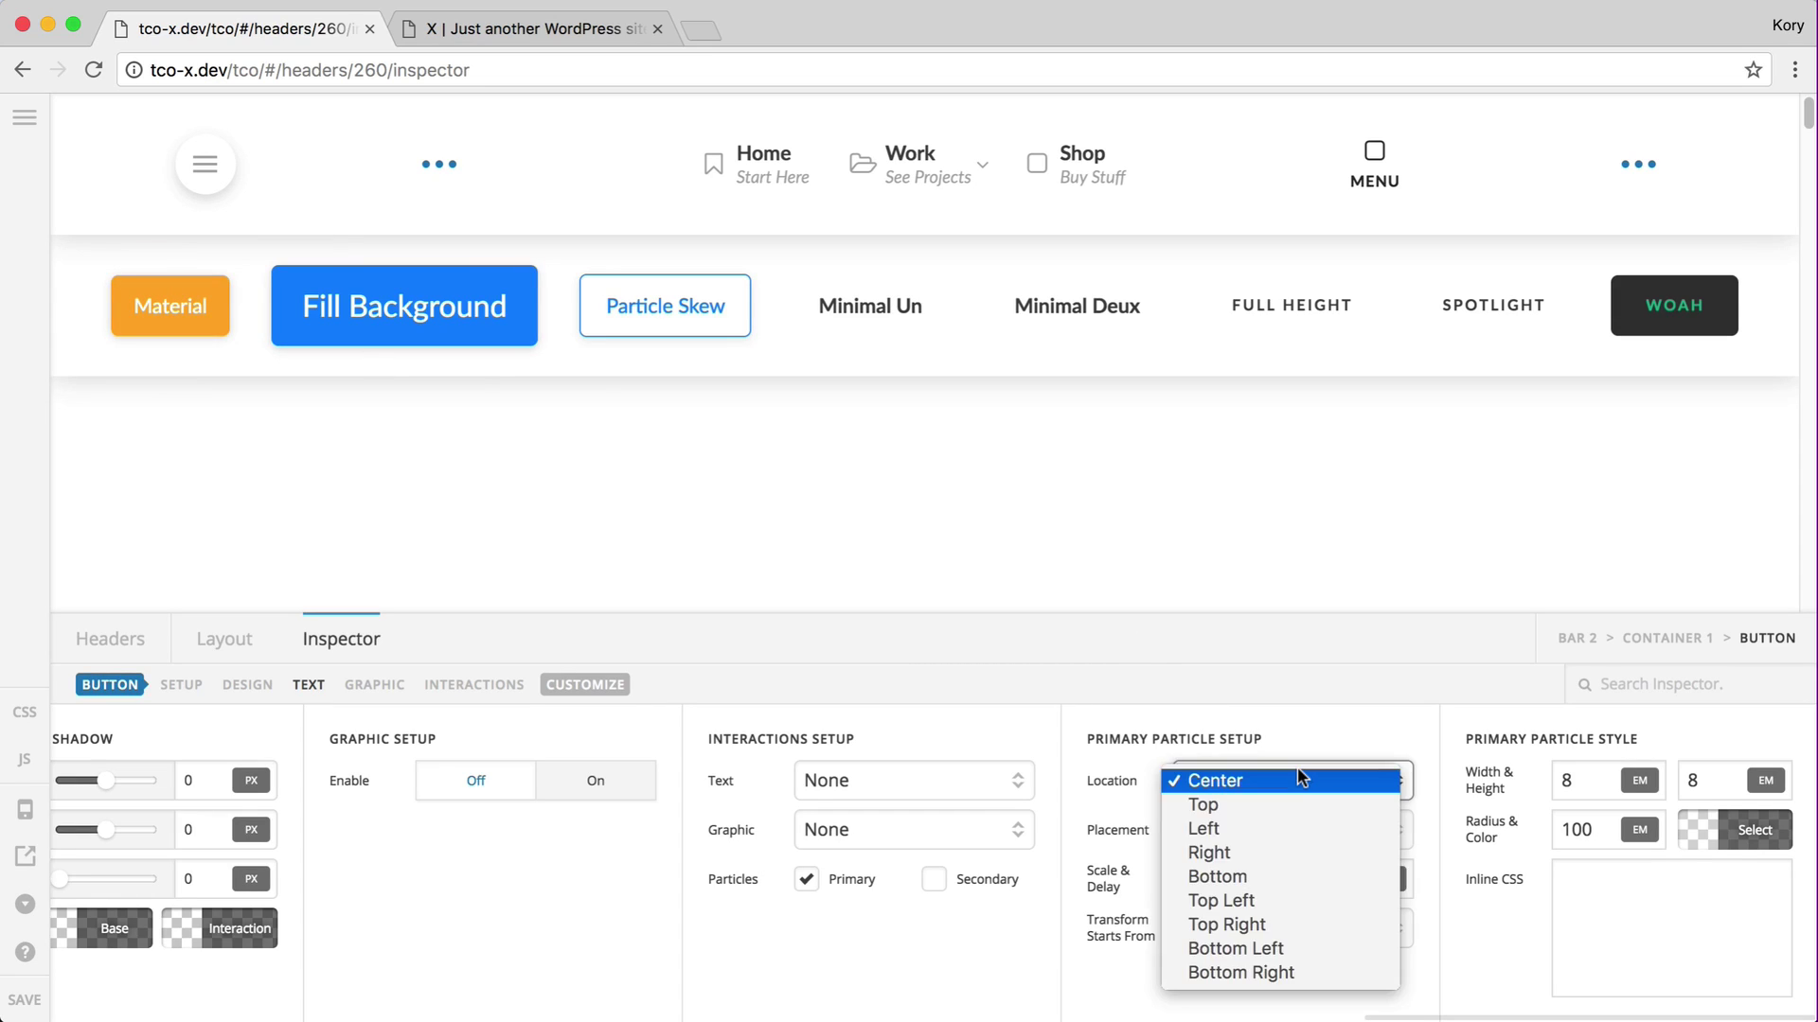
left_click(1234, 837)
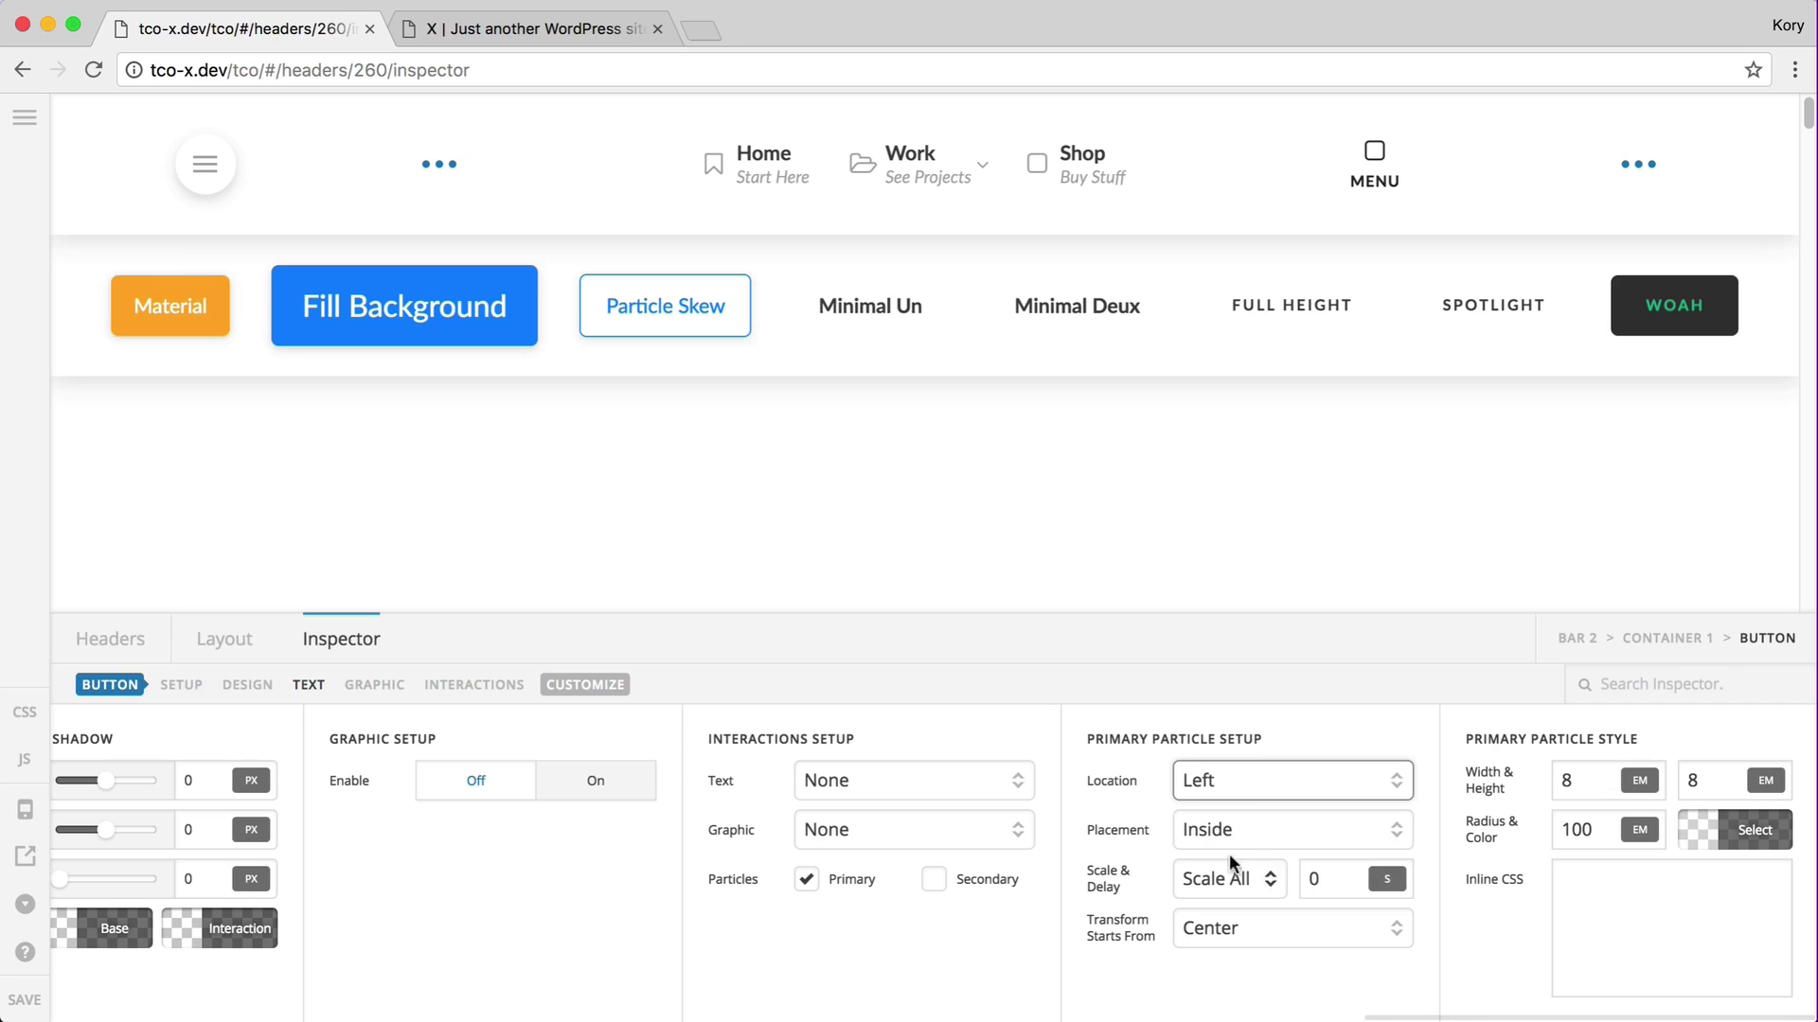
left_click(1222, 827)
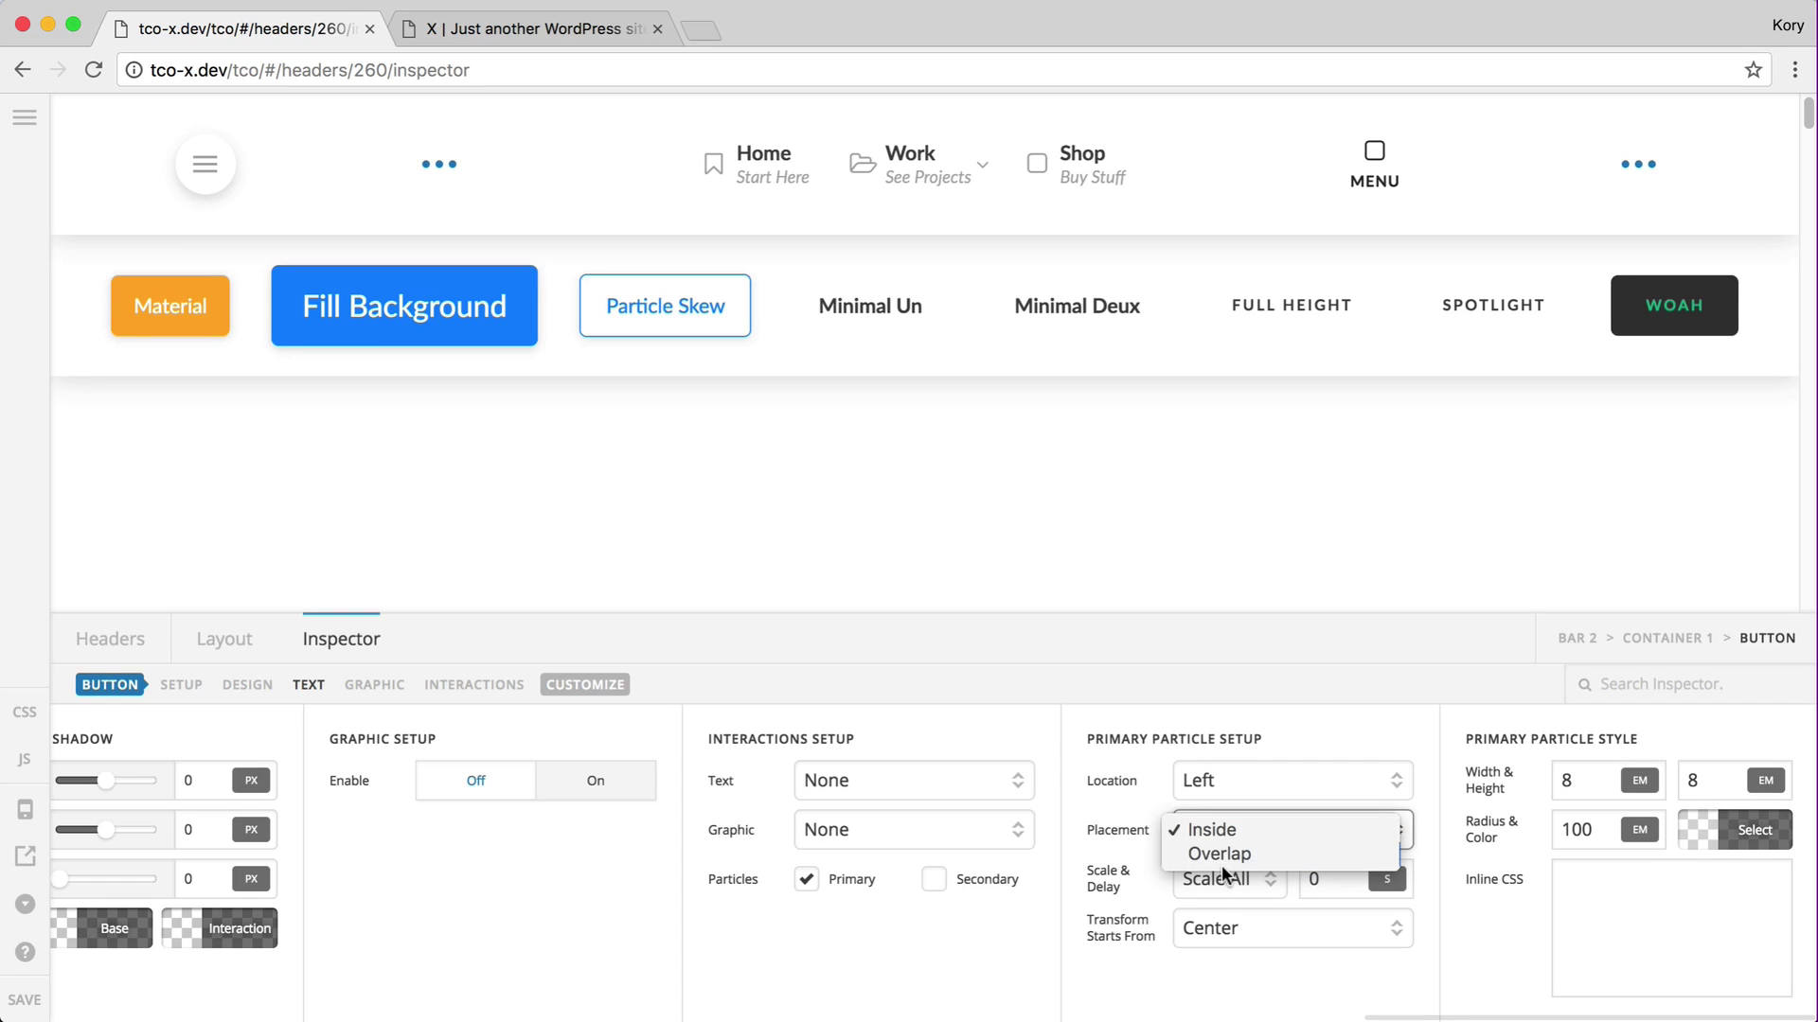
left_click(1226, 855)
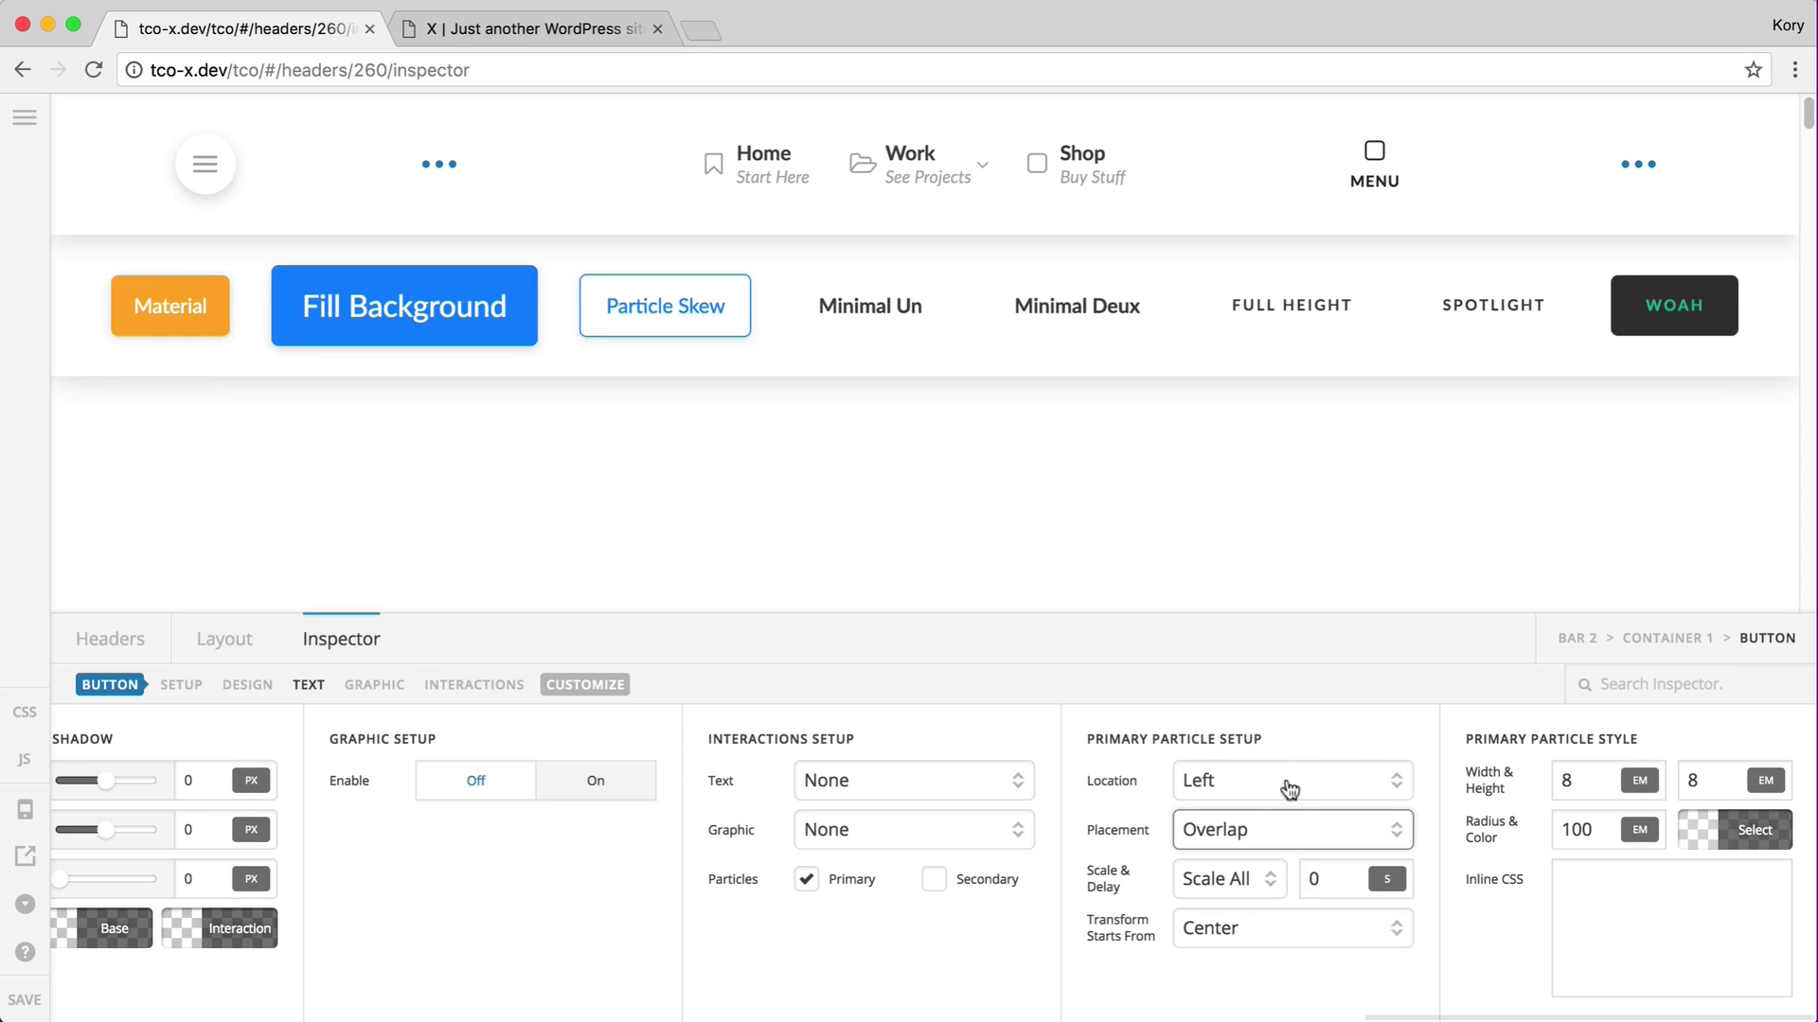
Set the selected button's primary particle back to Inside placement and Center location.
left_click(1258, 829)
key("Escape")
left_click(1198, 781)
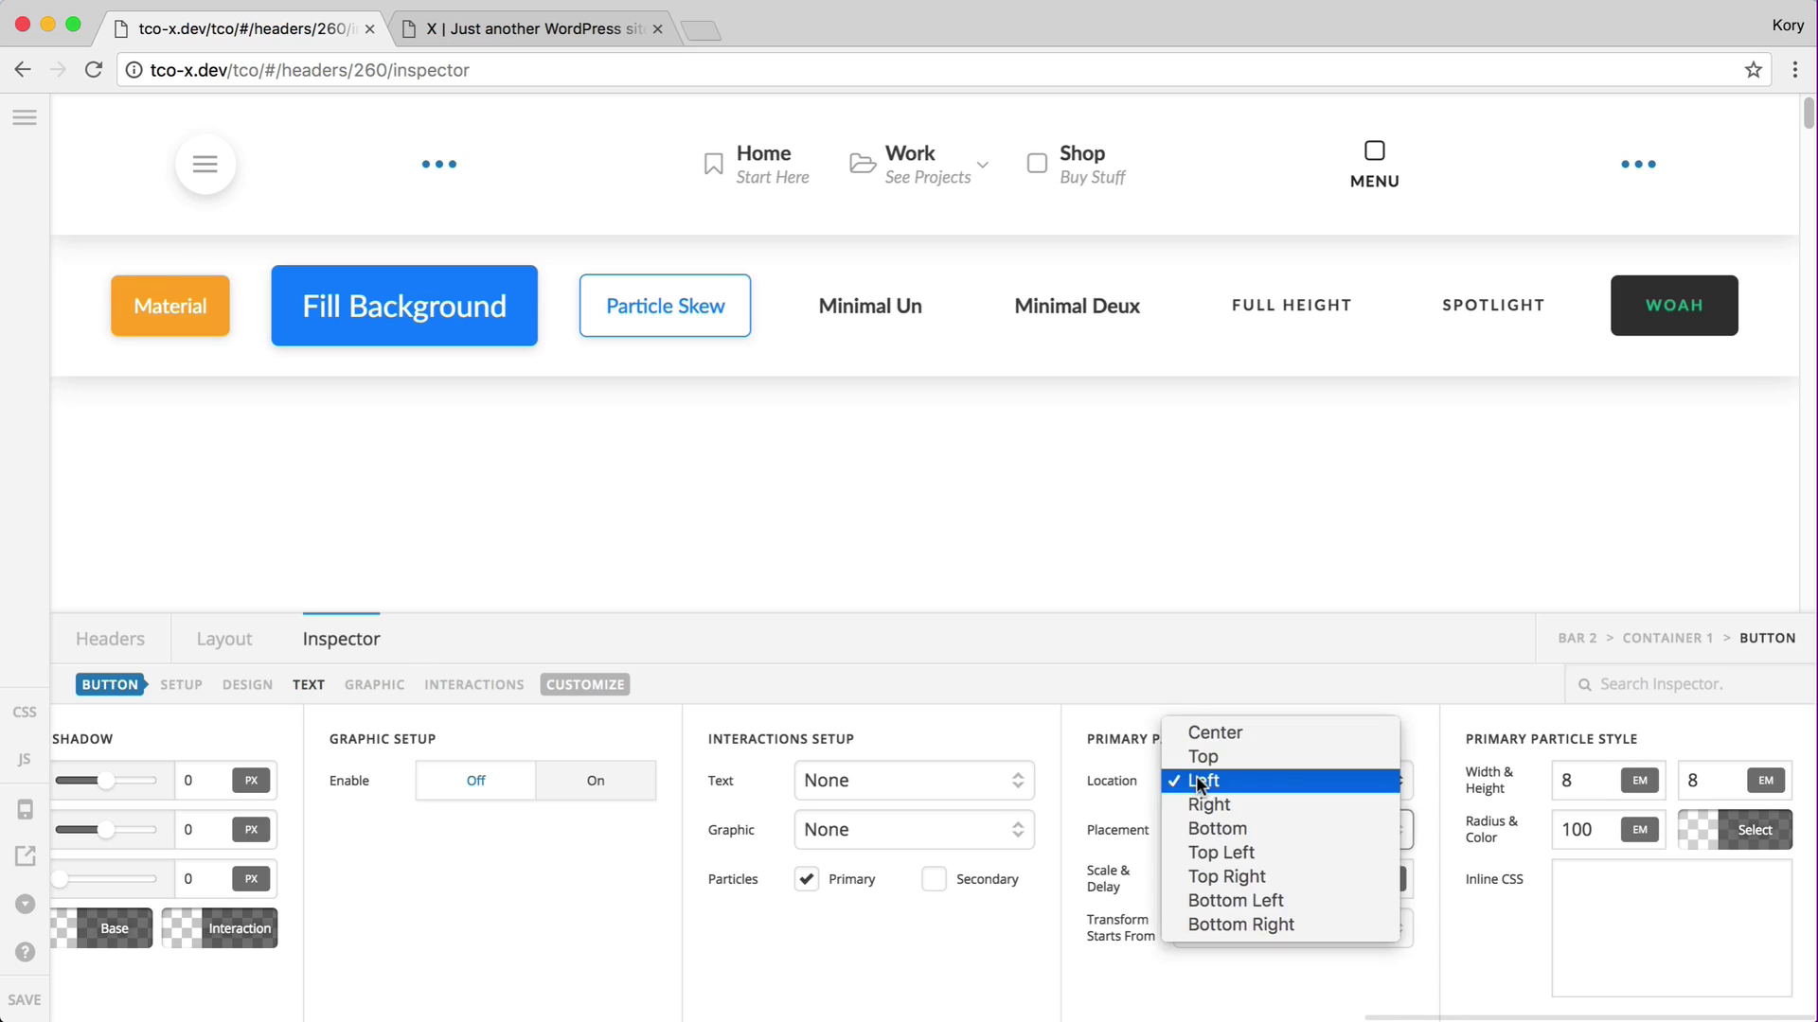
left_click(1250, 732)
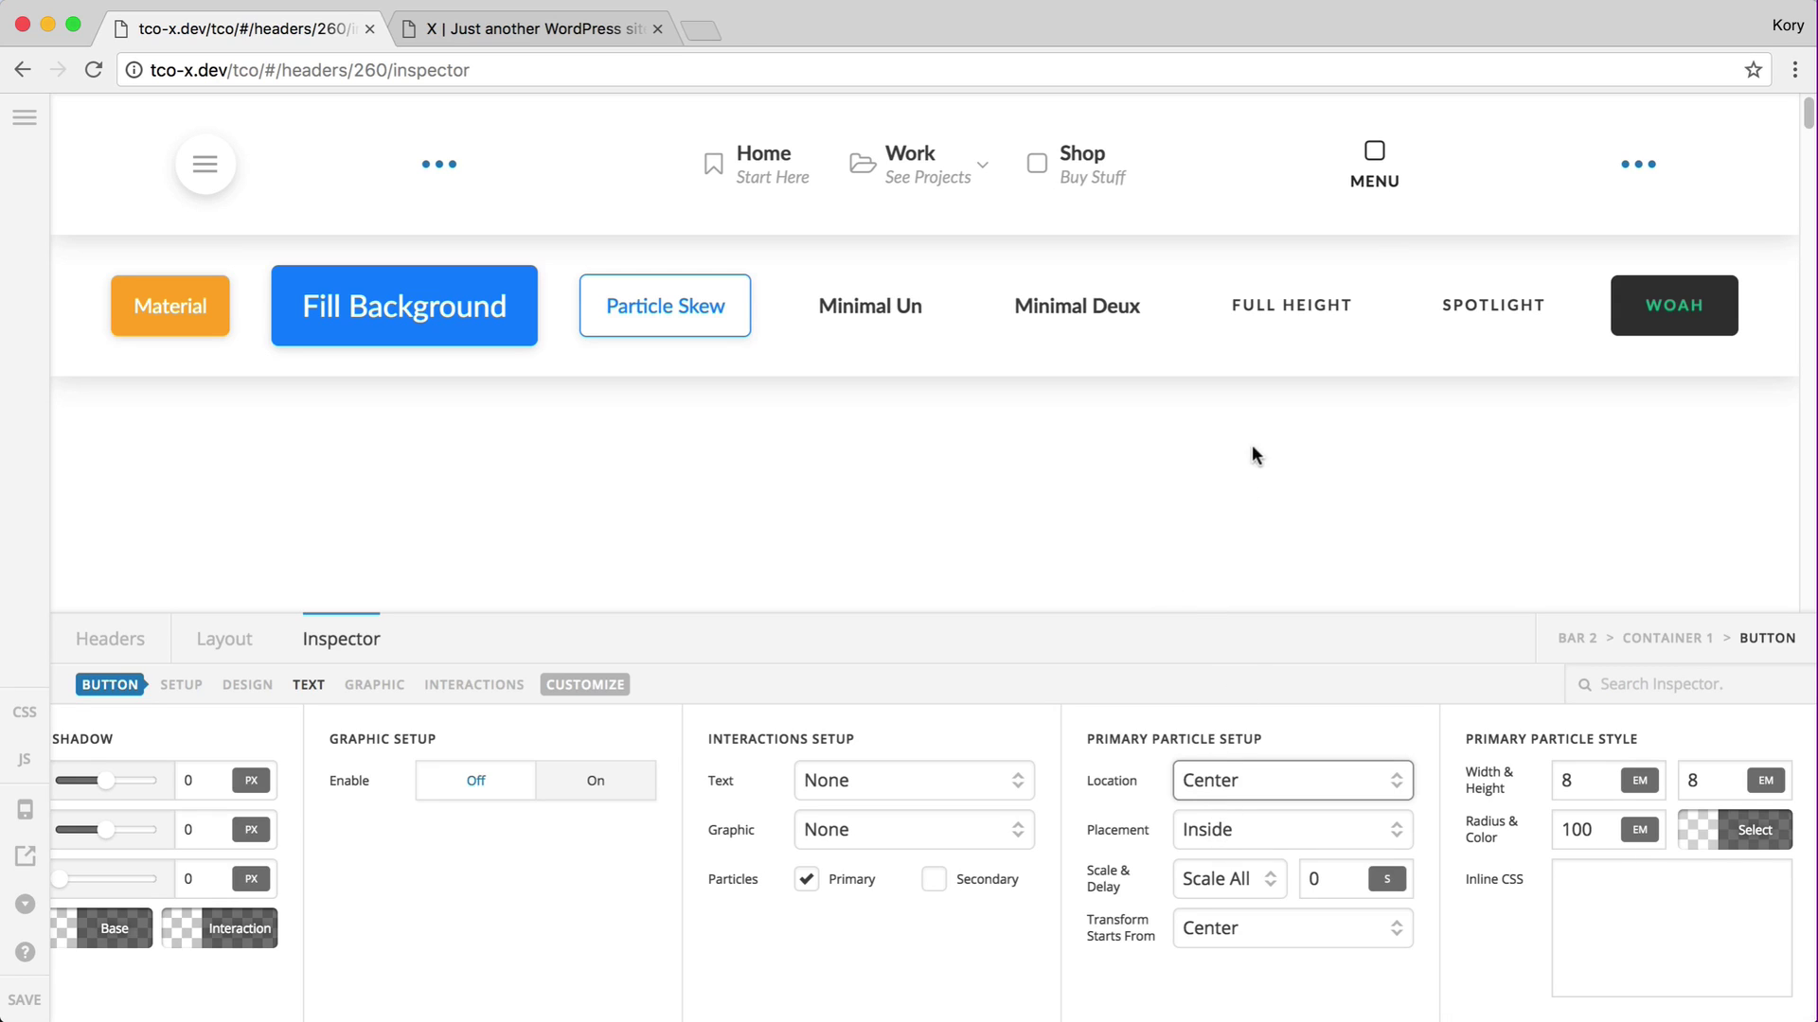
Select the Spotlight button and set its primary particle location to Top and placement to Inside.
left_click(1491, 317)
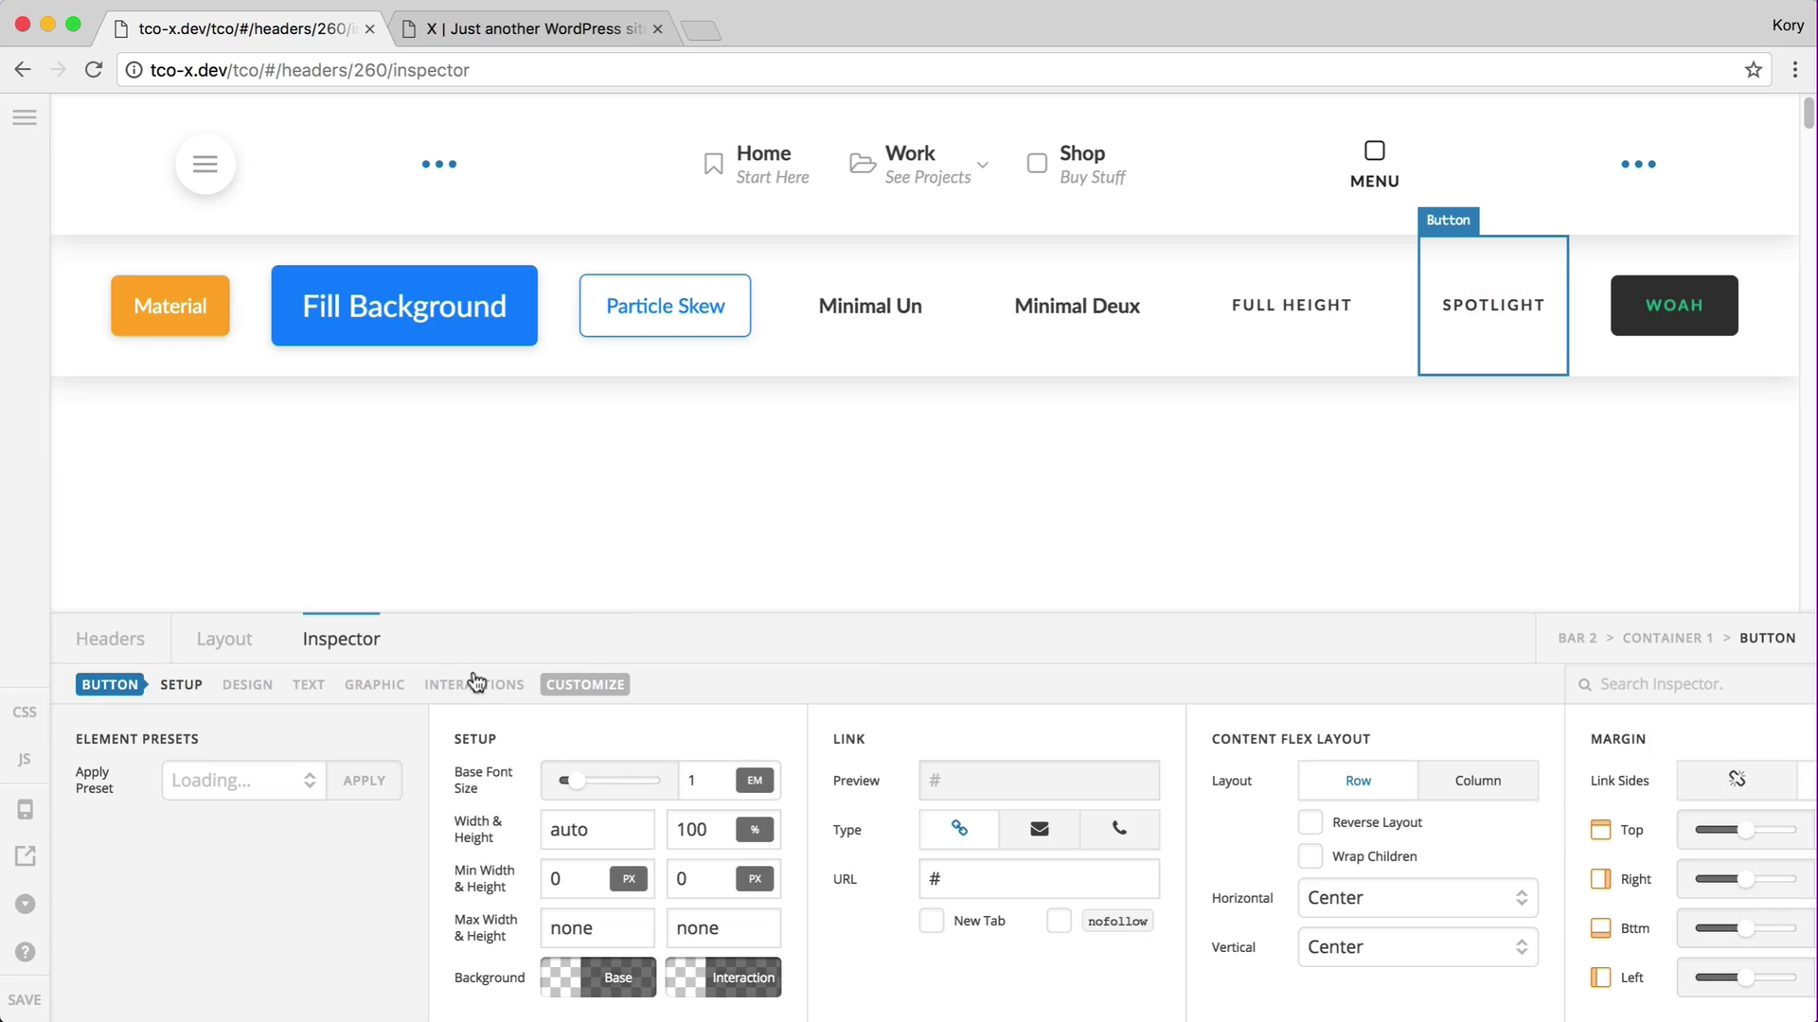
left_click(475, 691)
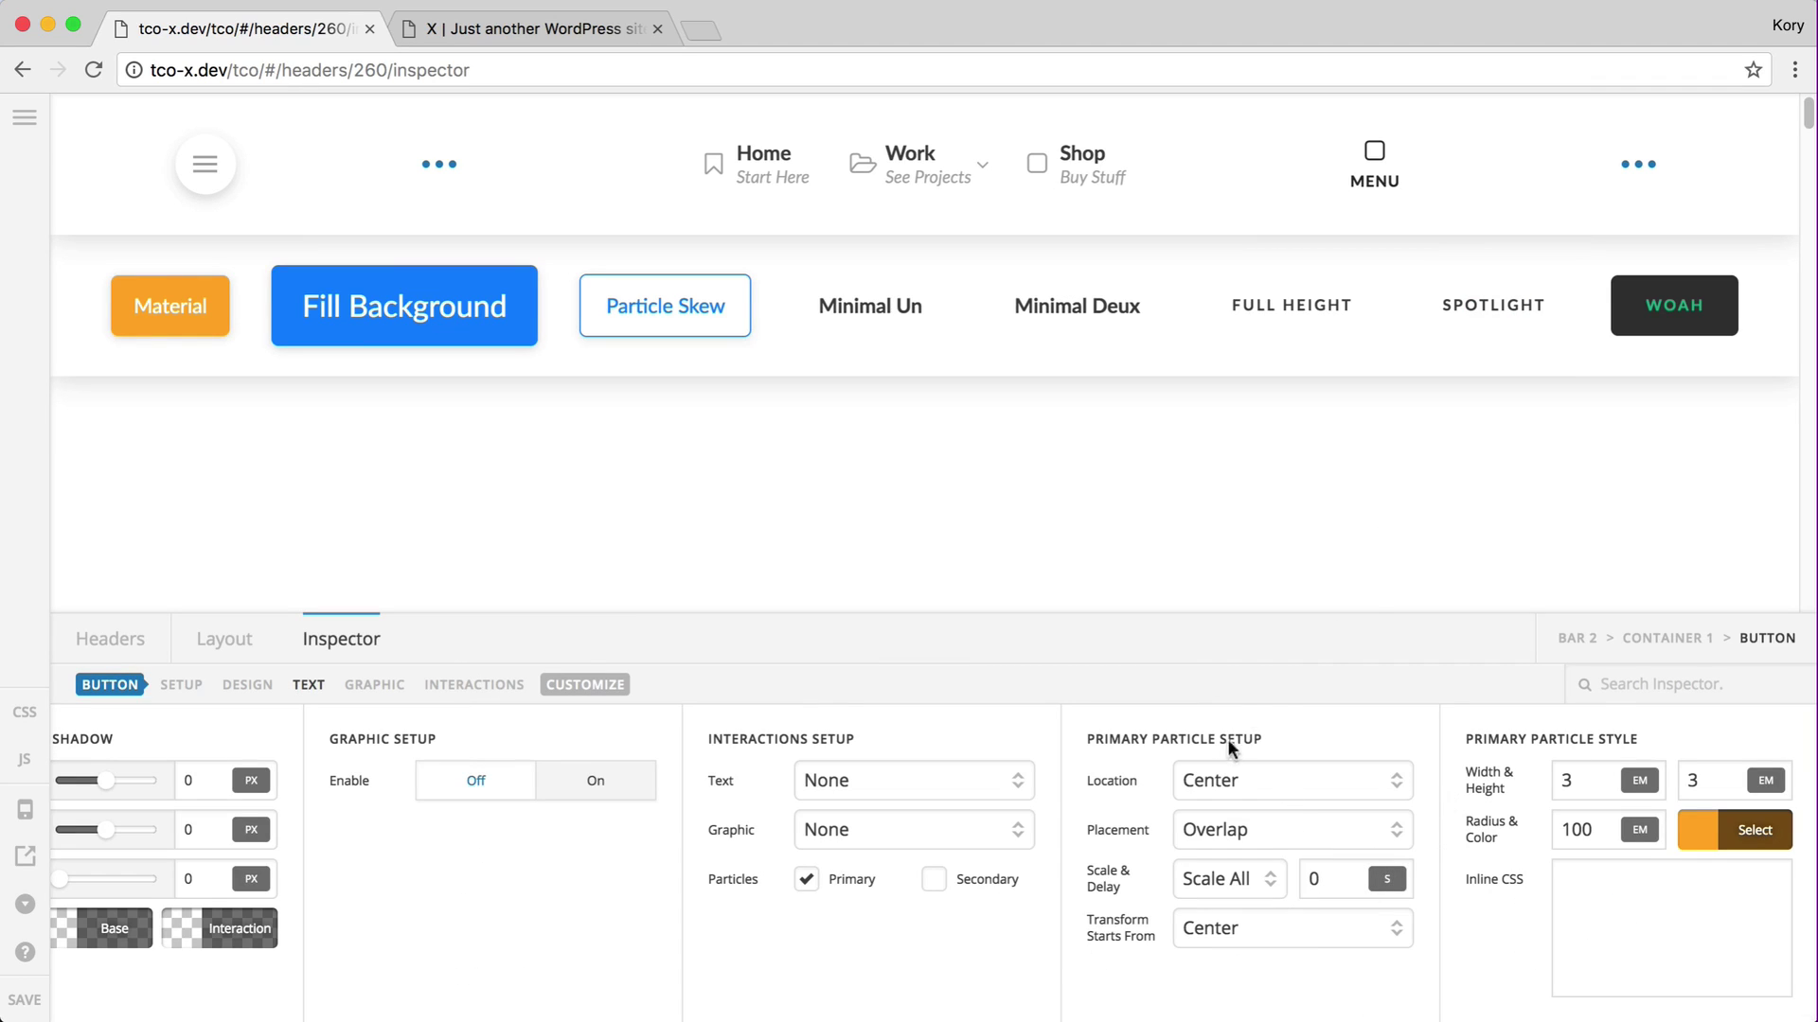
left_click(1232, 784)
left_click(1409, 544)
key("Up")
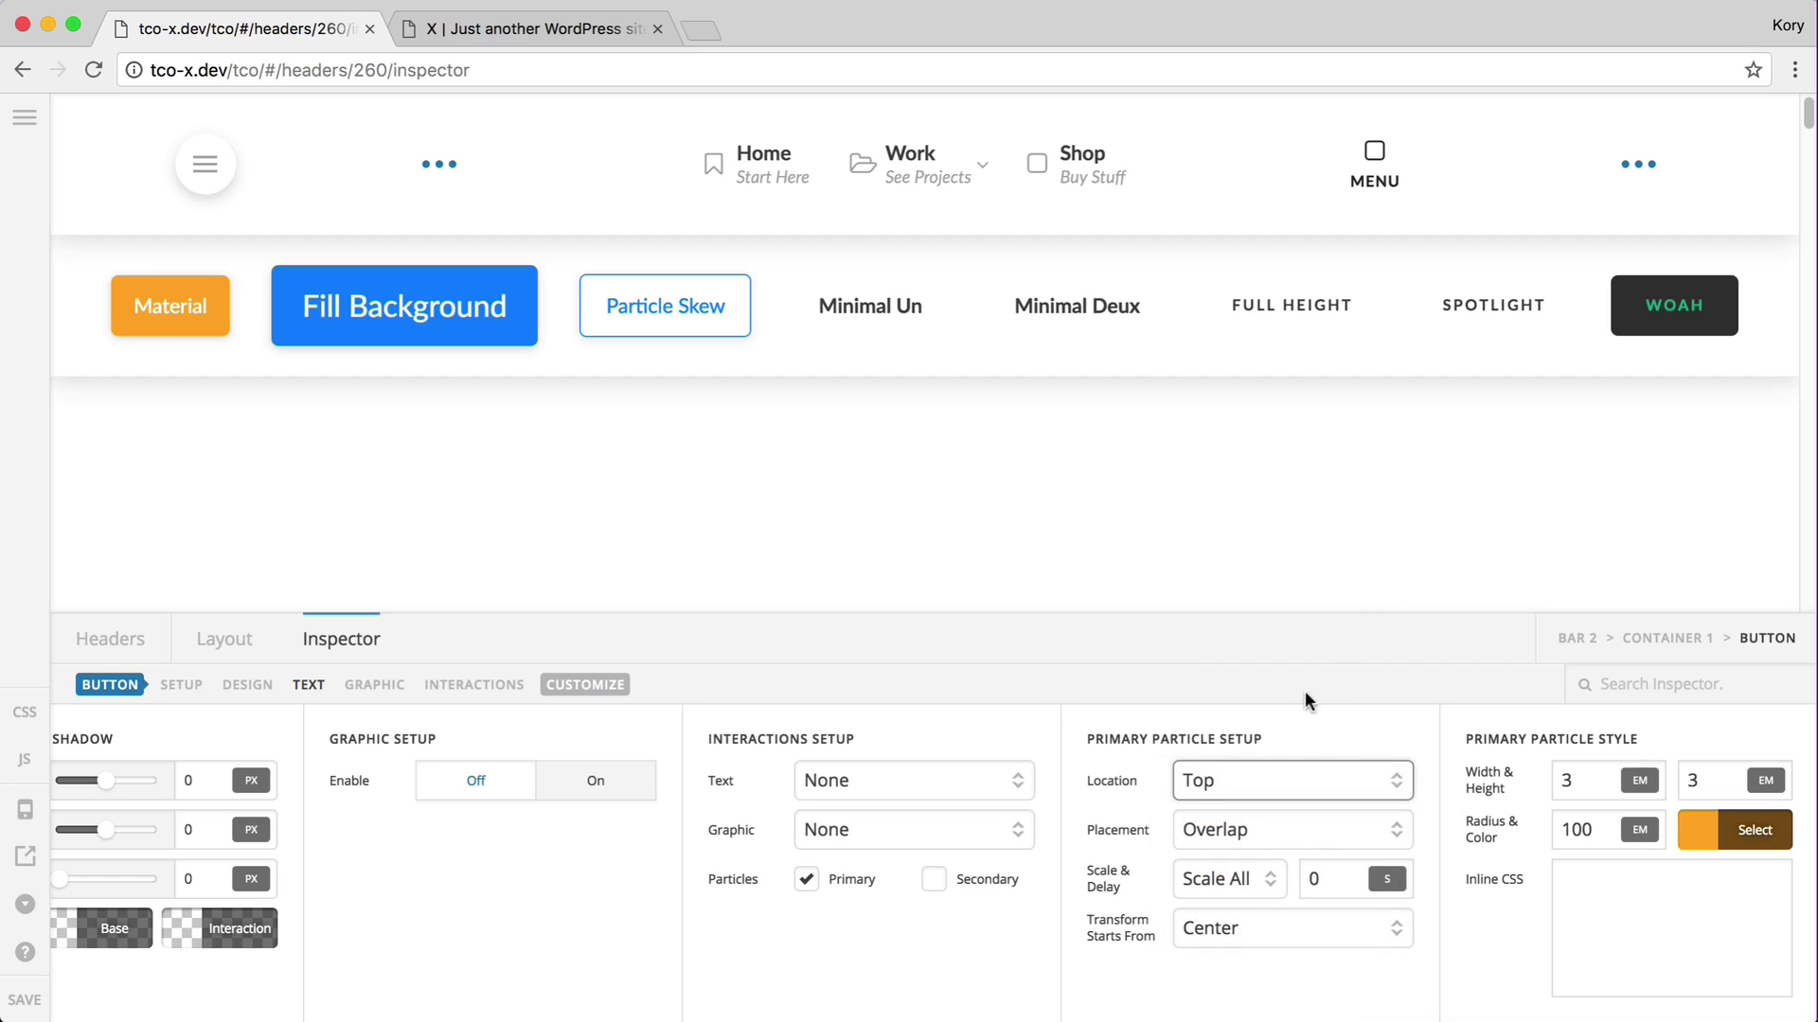
left_click(1194, 849)
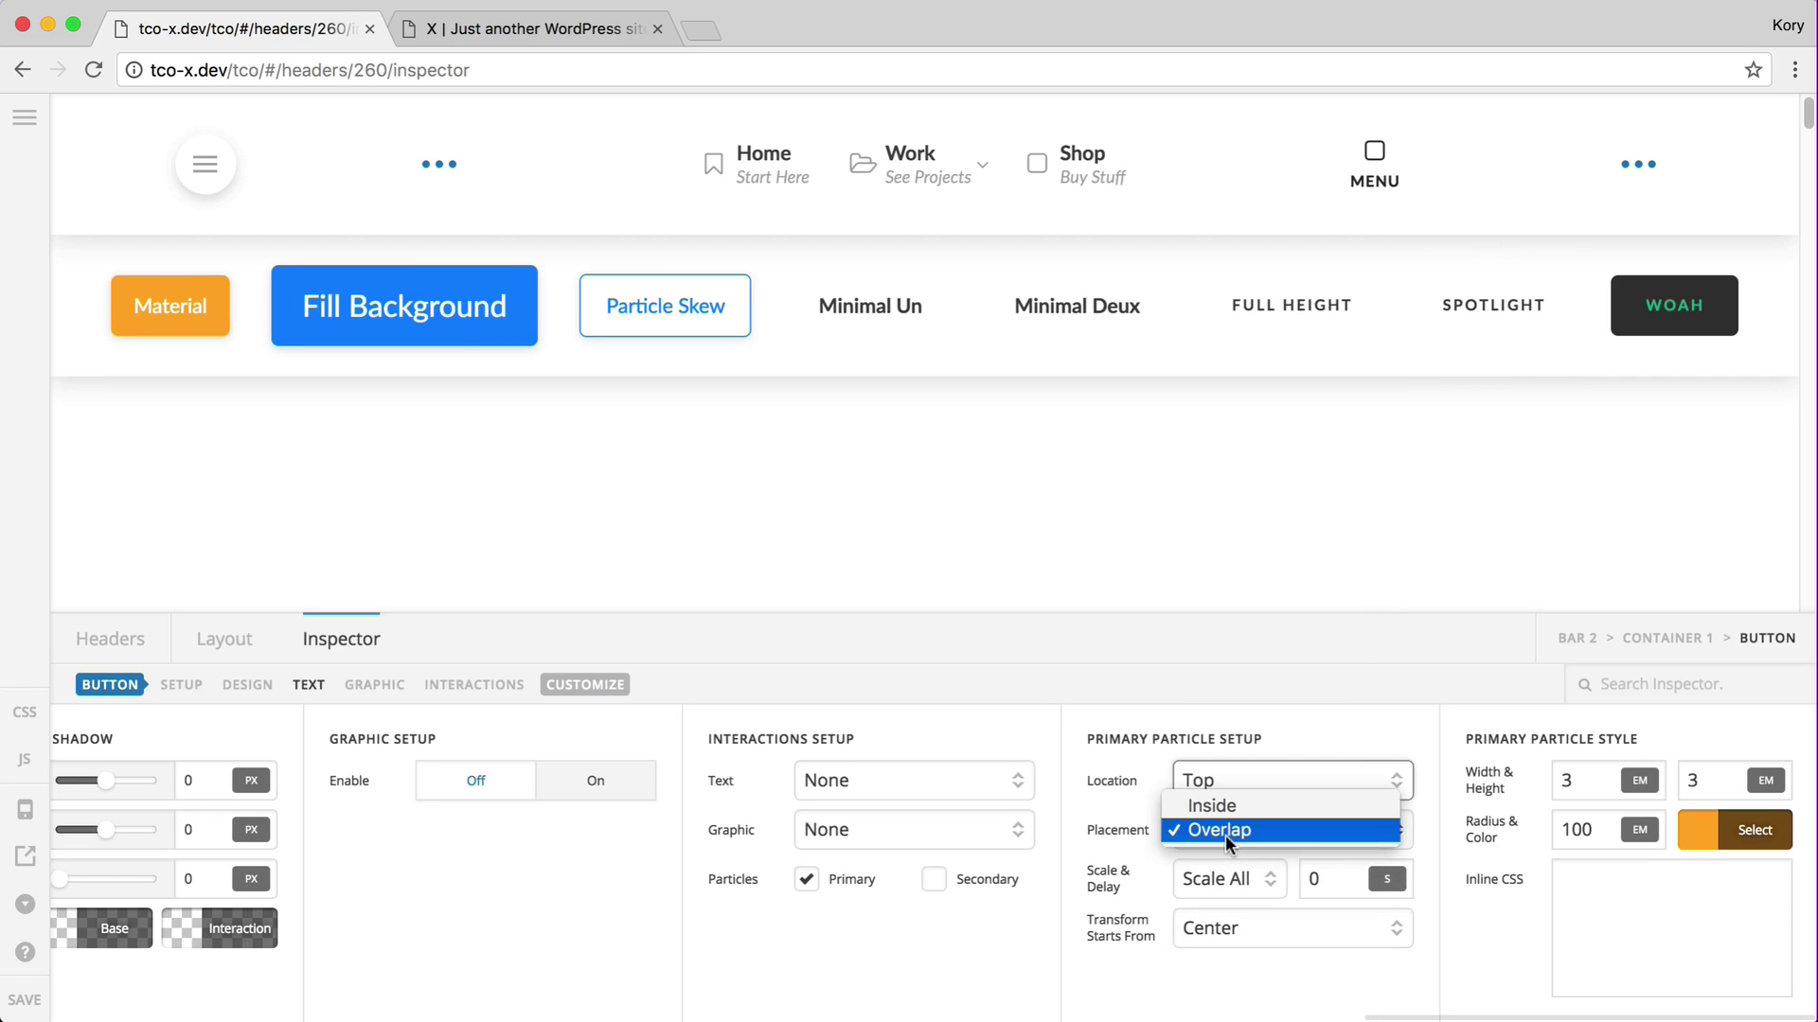
left_click(1409, 554)
key("Up")
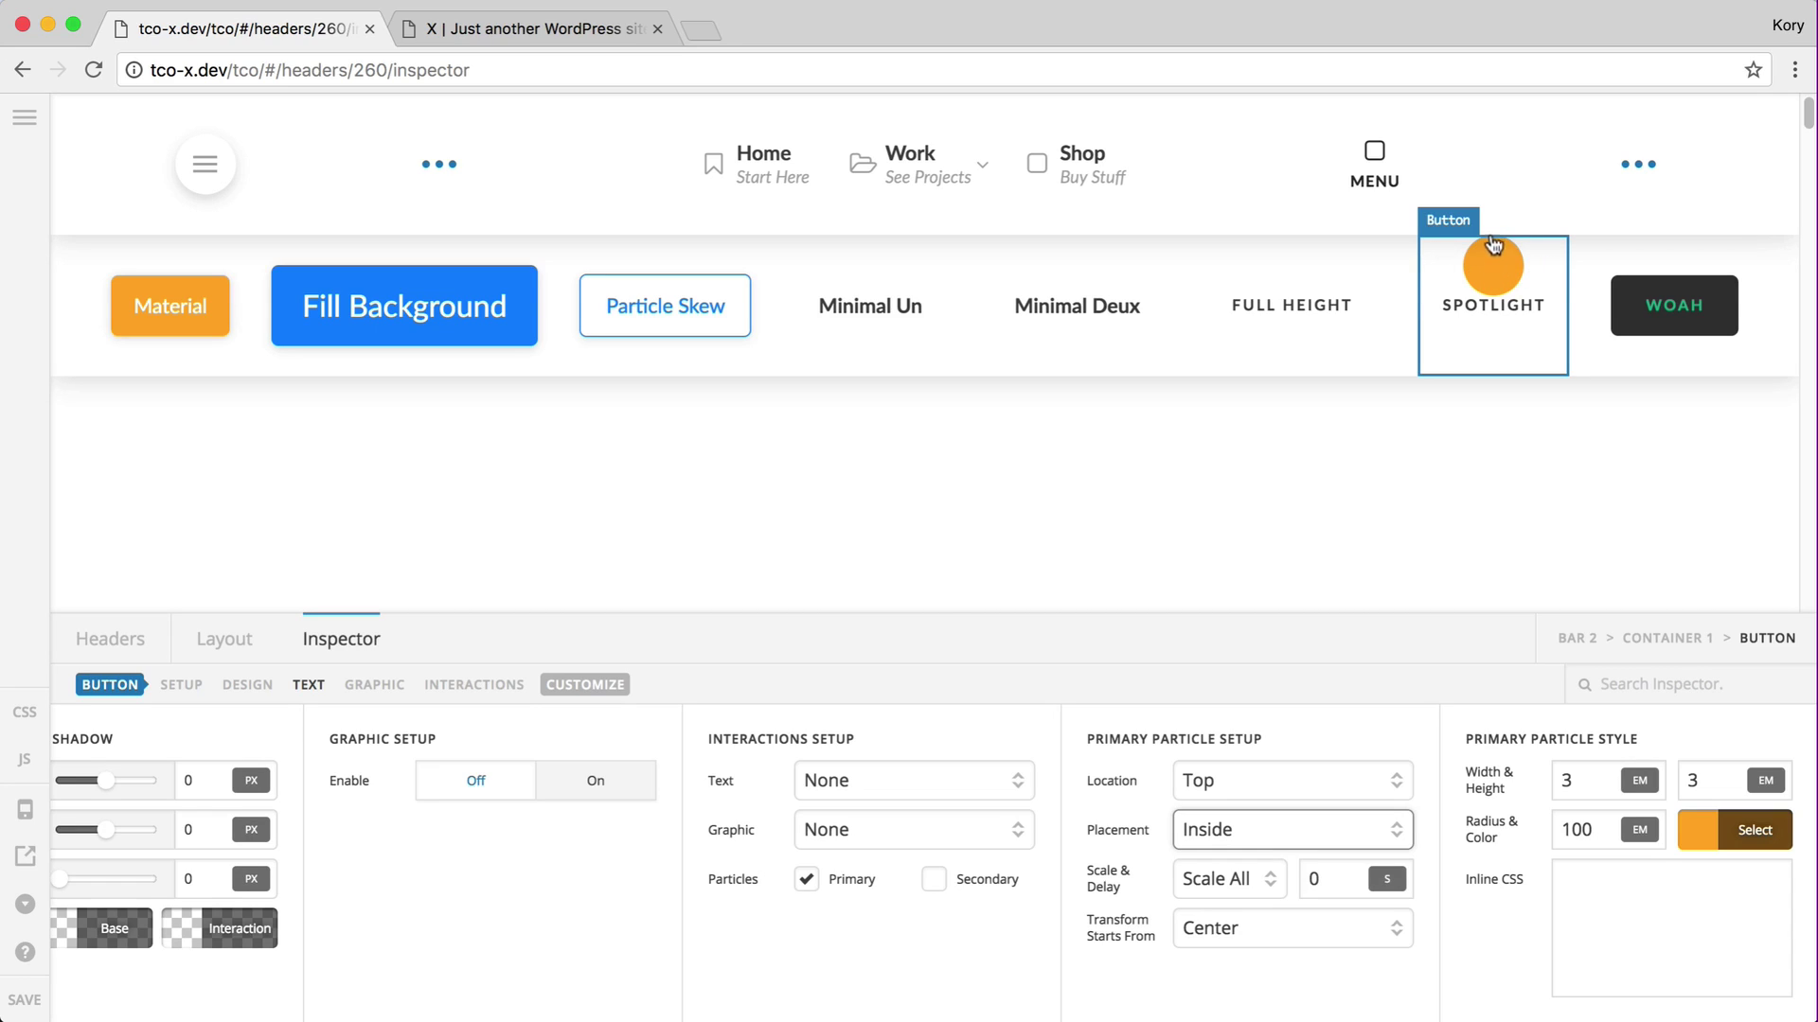
Try the Spotlight button's primary particle at the Top Left, Left, Bottom Left and Top locations in turn.
left_click(1204, 784)
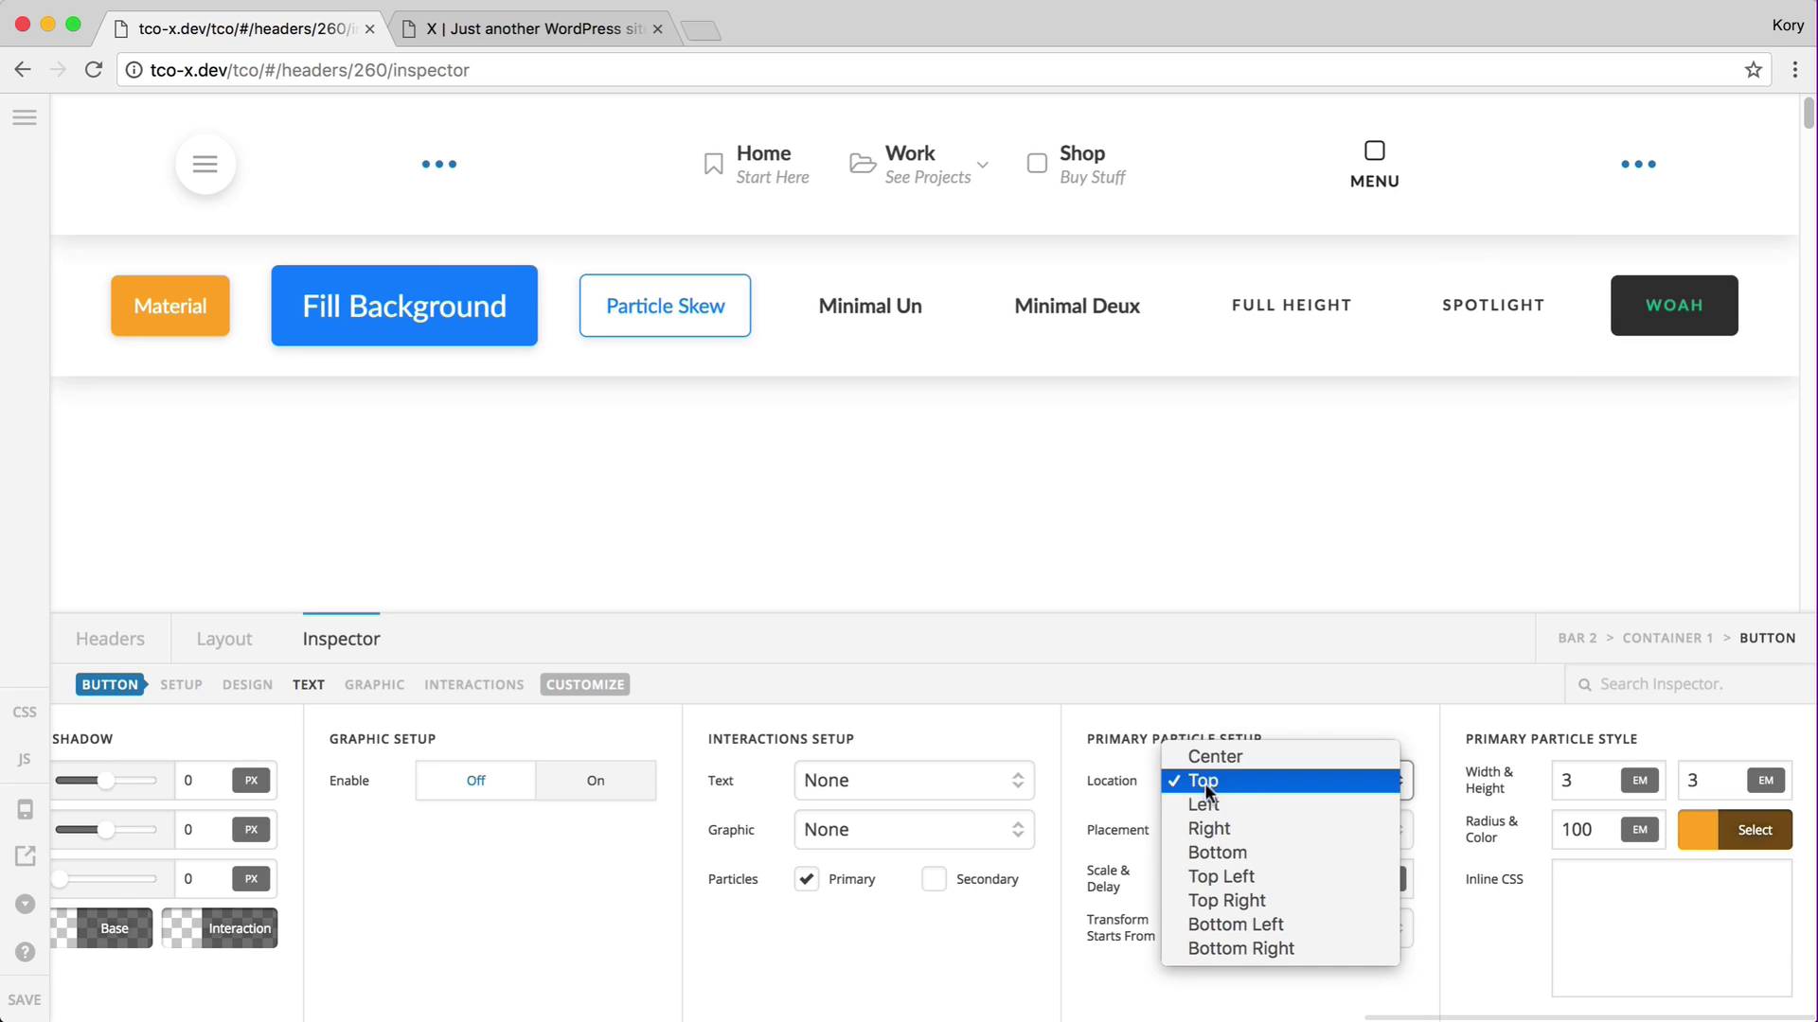
left_click(1235, 877)
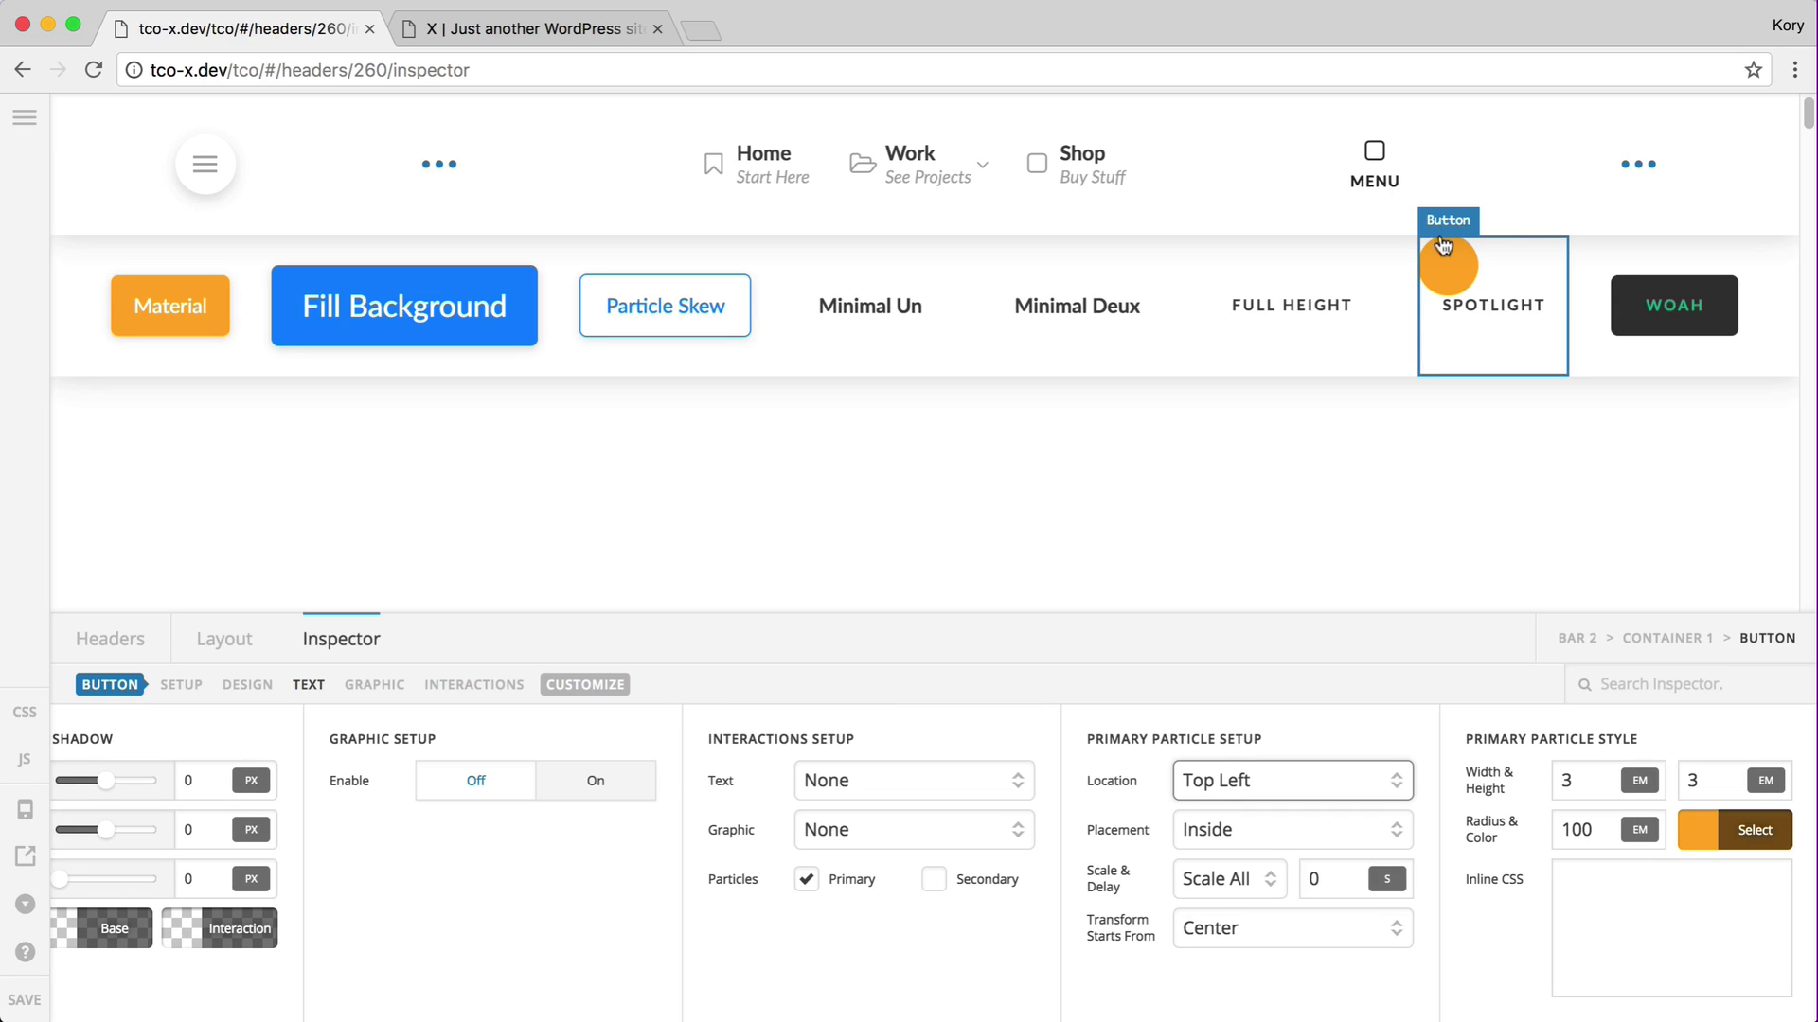
left_click(1274, 780)
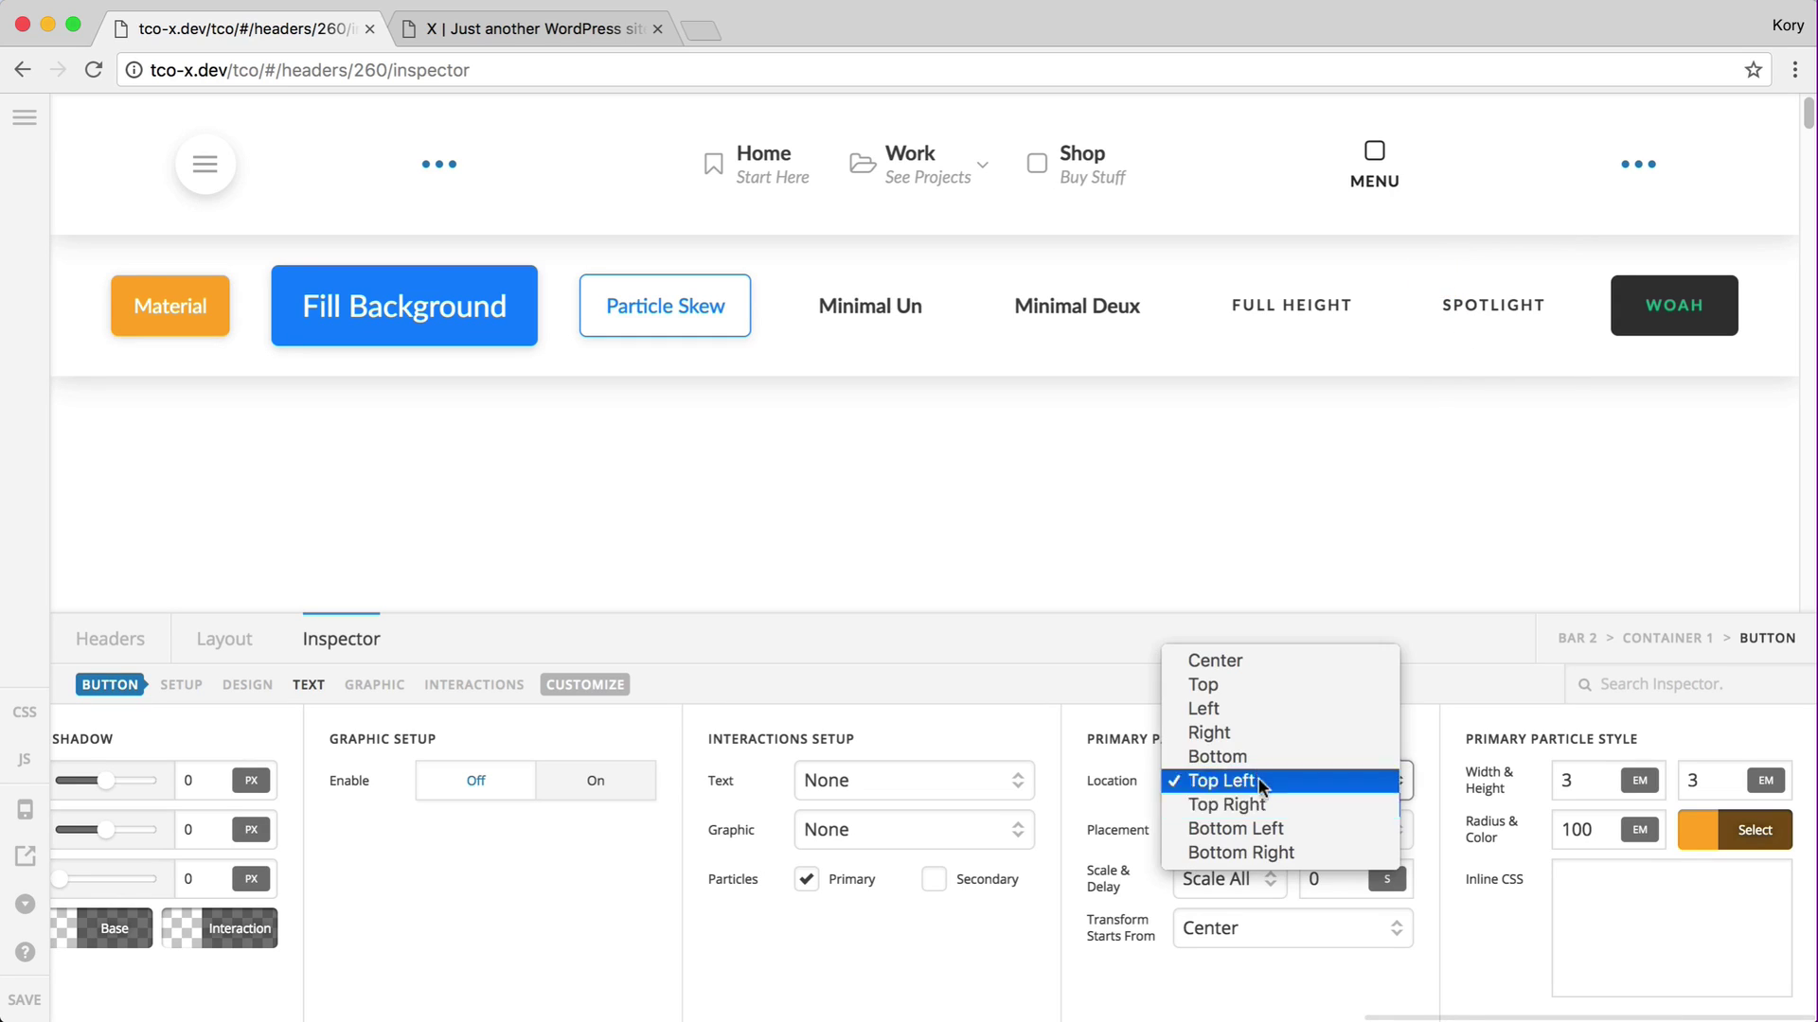
left_click(1540, 413)
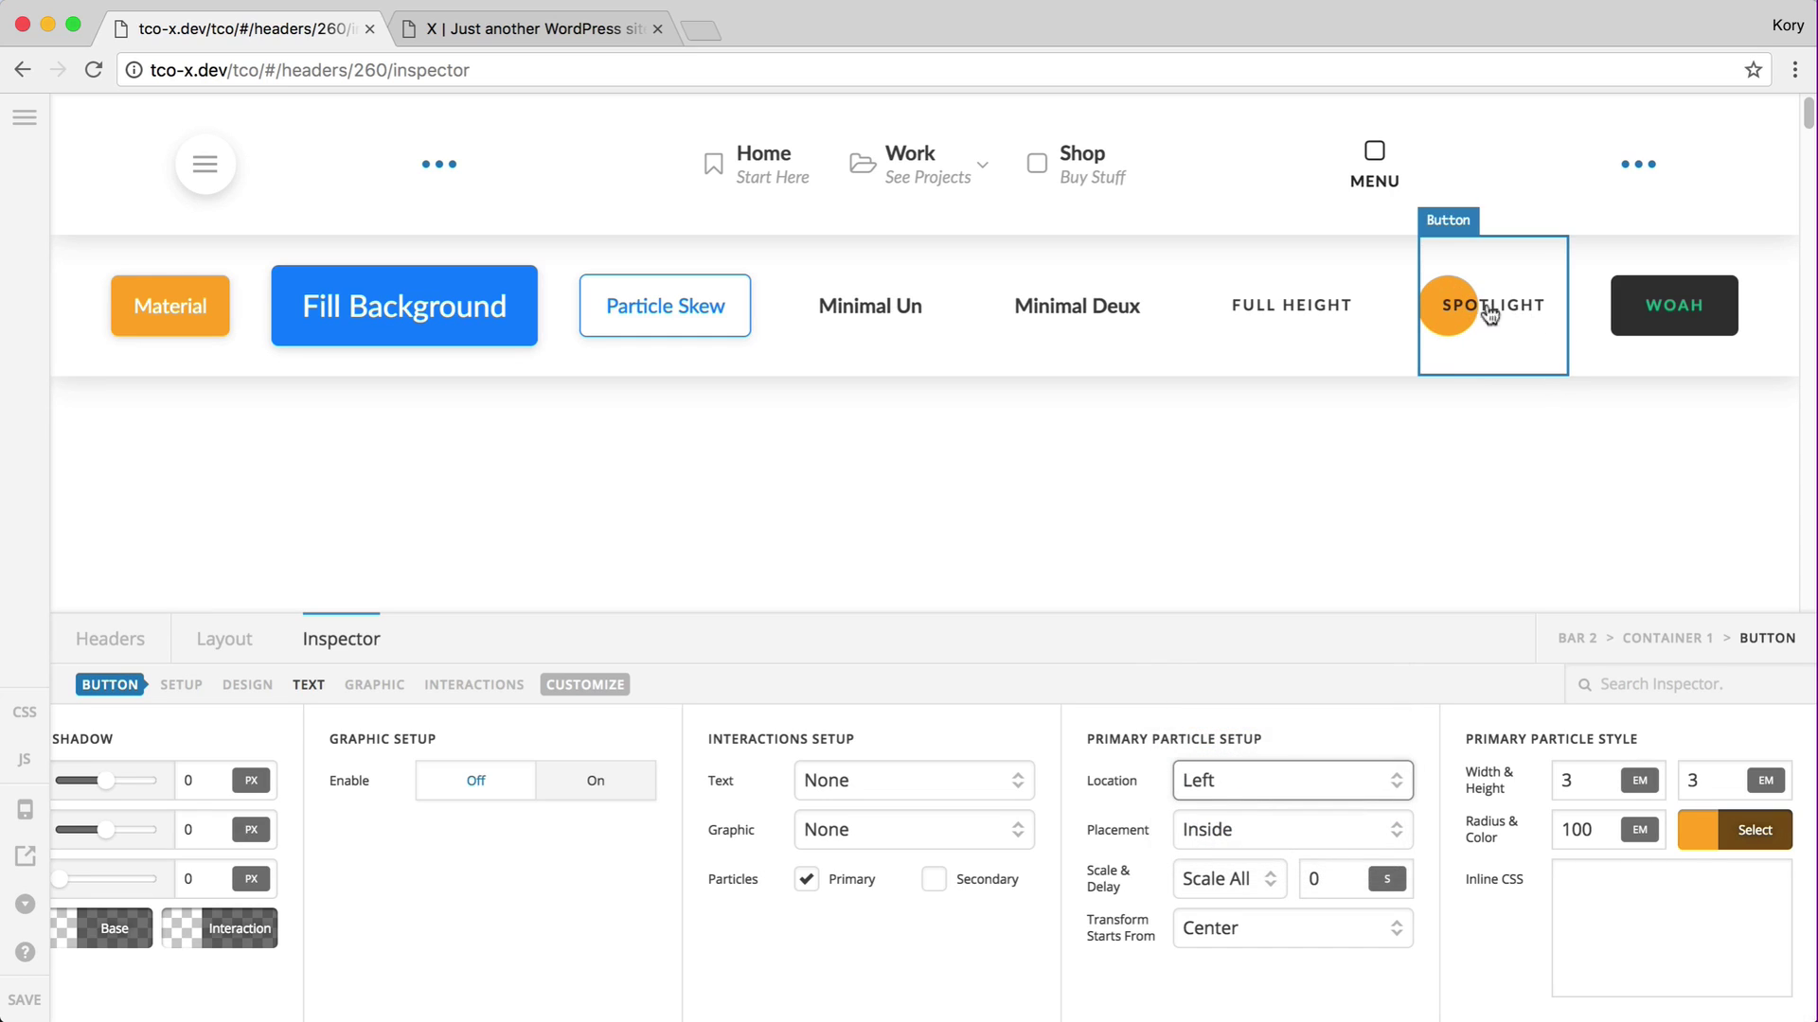
left_click(1217, 785)
left_click(1235, 896)
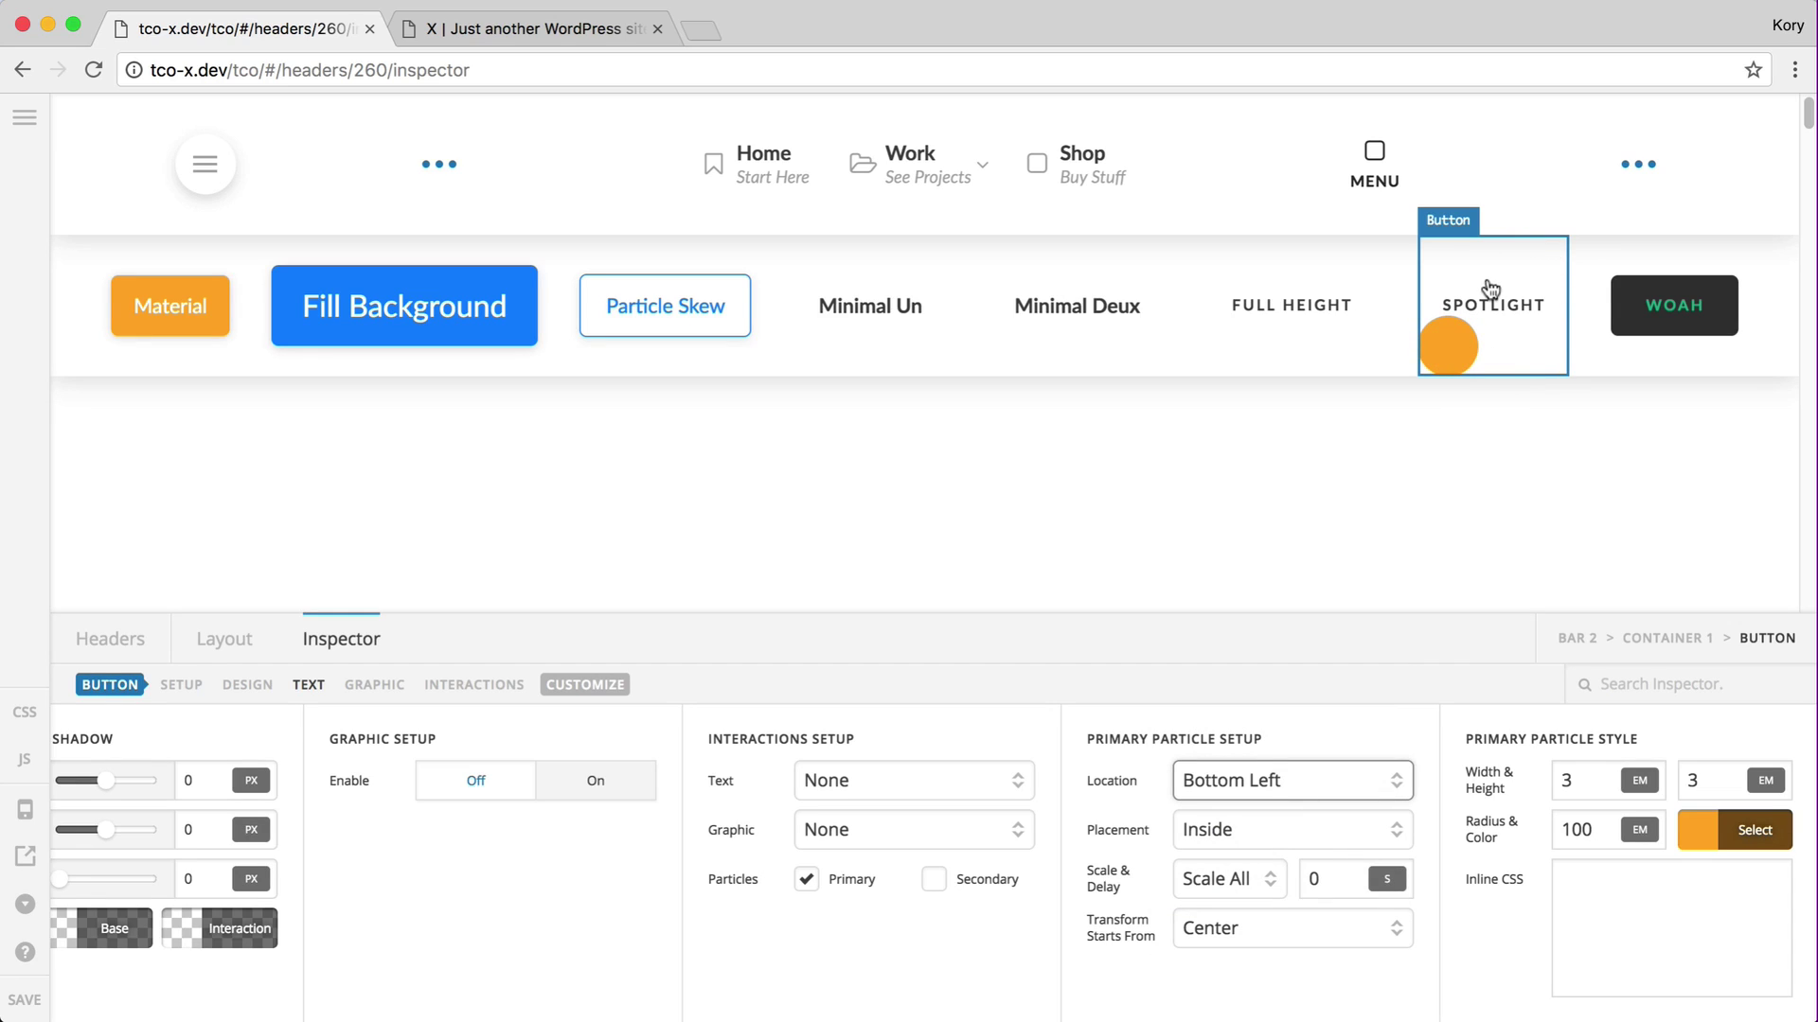
left_click(1259, 790)
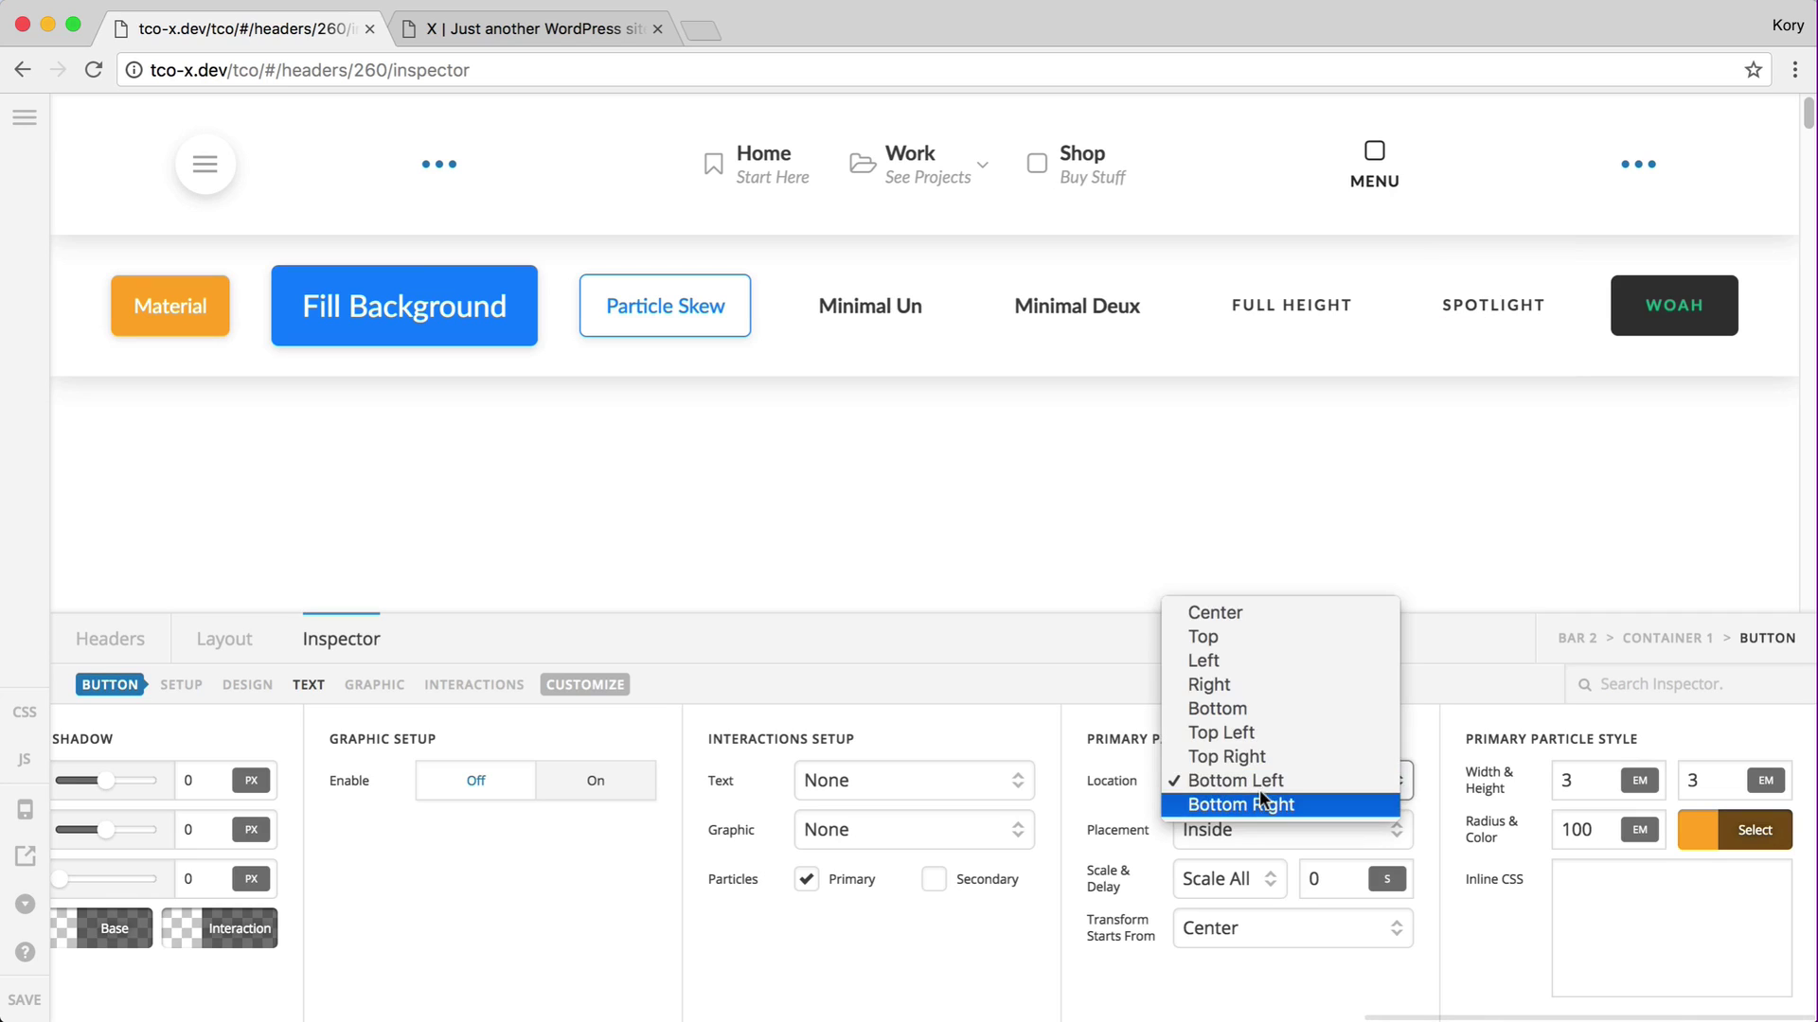
left_click(1251, 637)
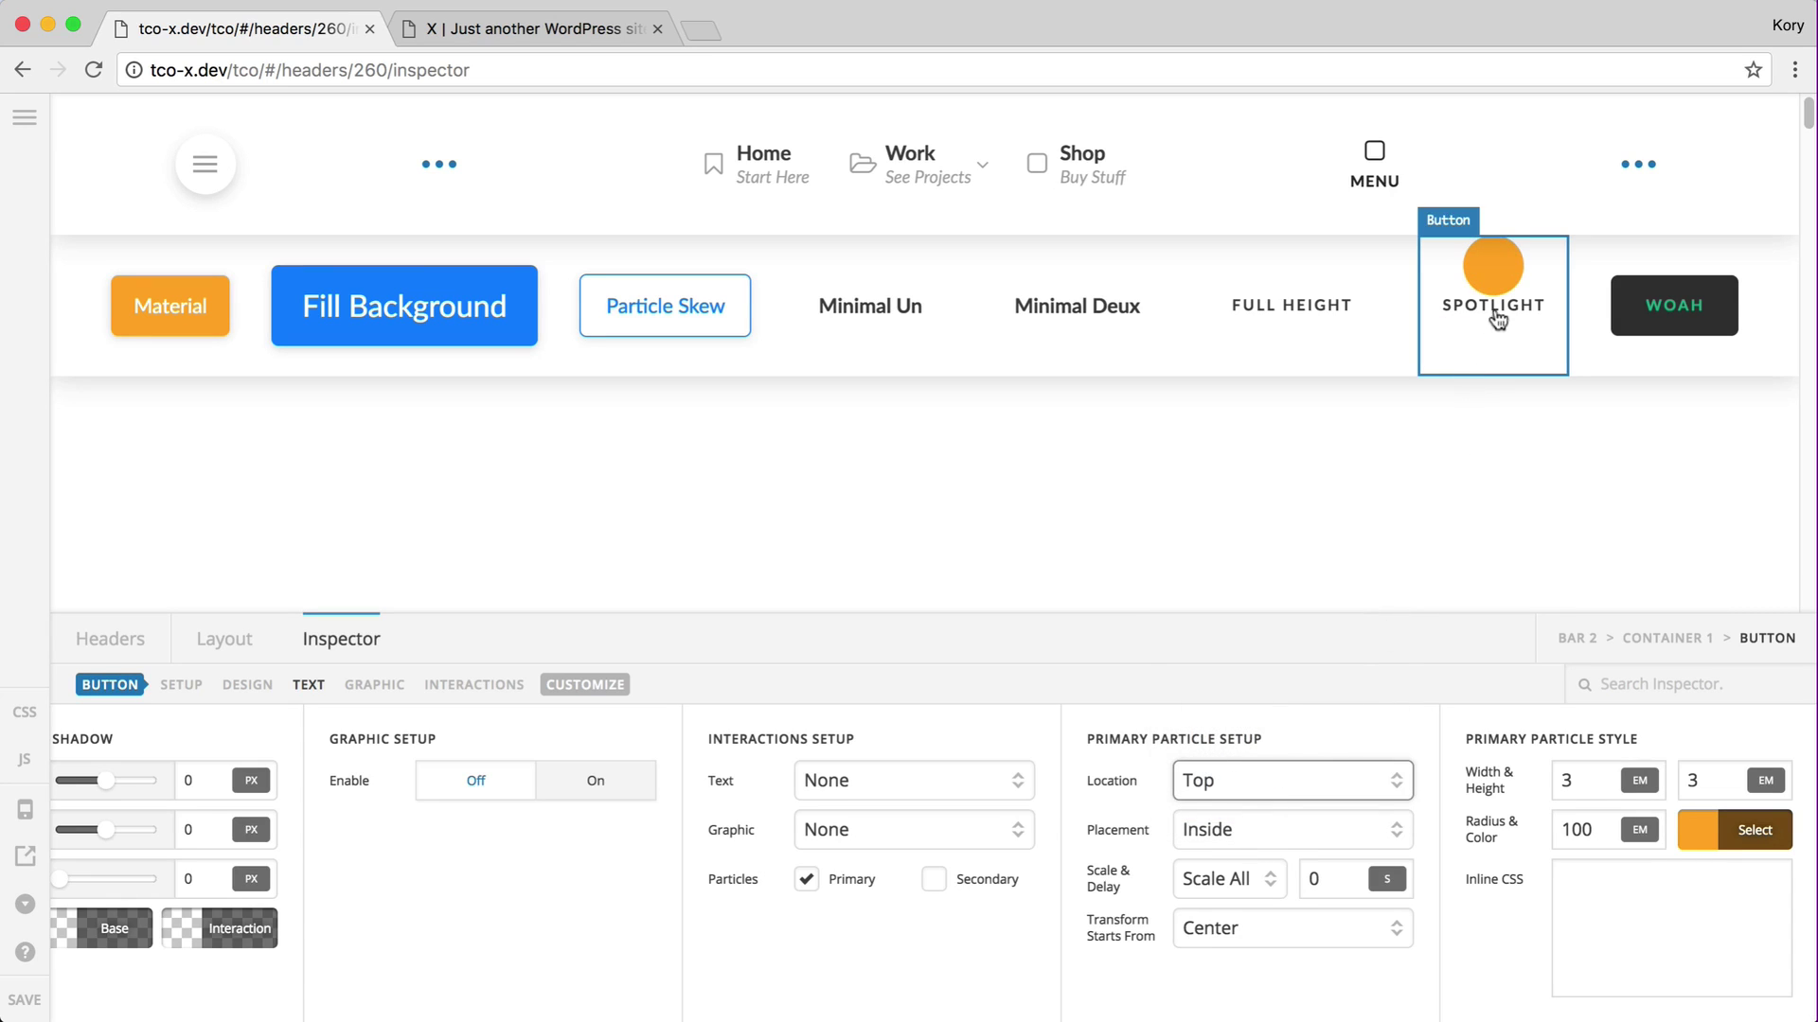
Set the Spotlight button's primary particle back to Overlap placement and Center location.
left_click(1212, 826)
left_click(1263, 832)
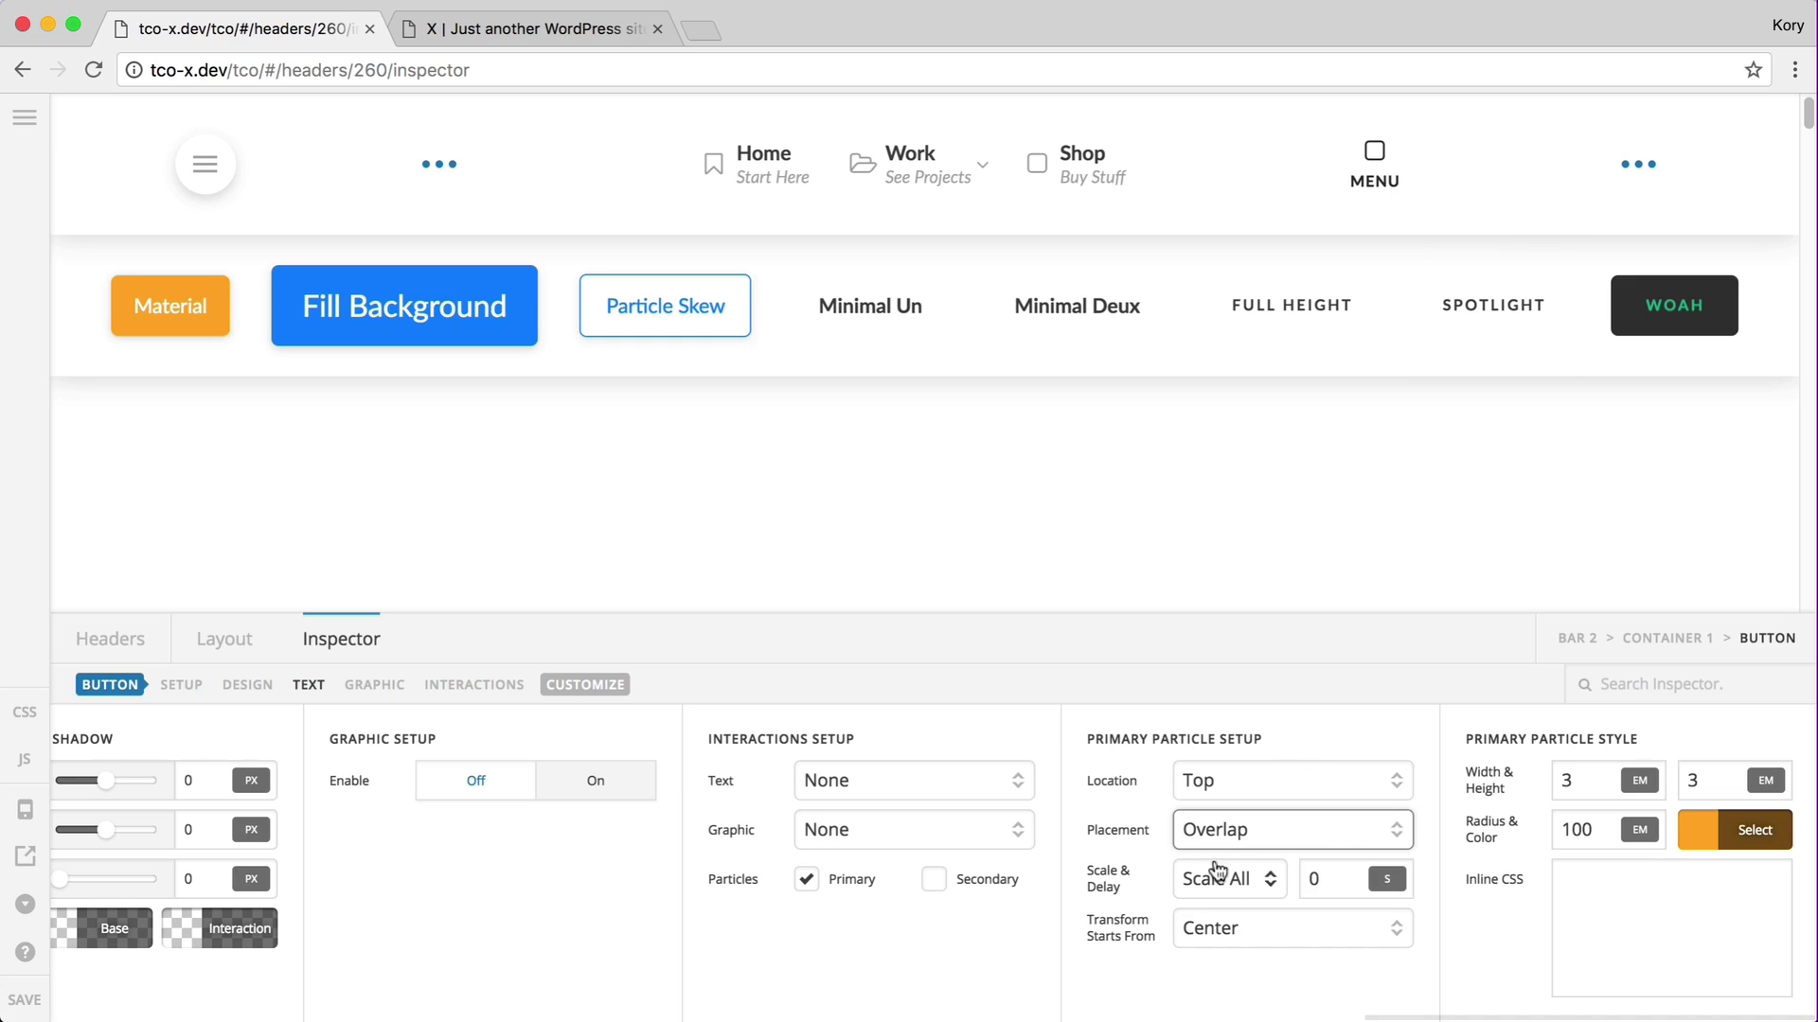
left_click(1250, 782)
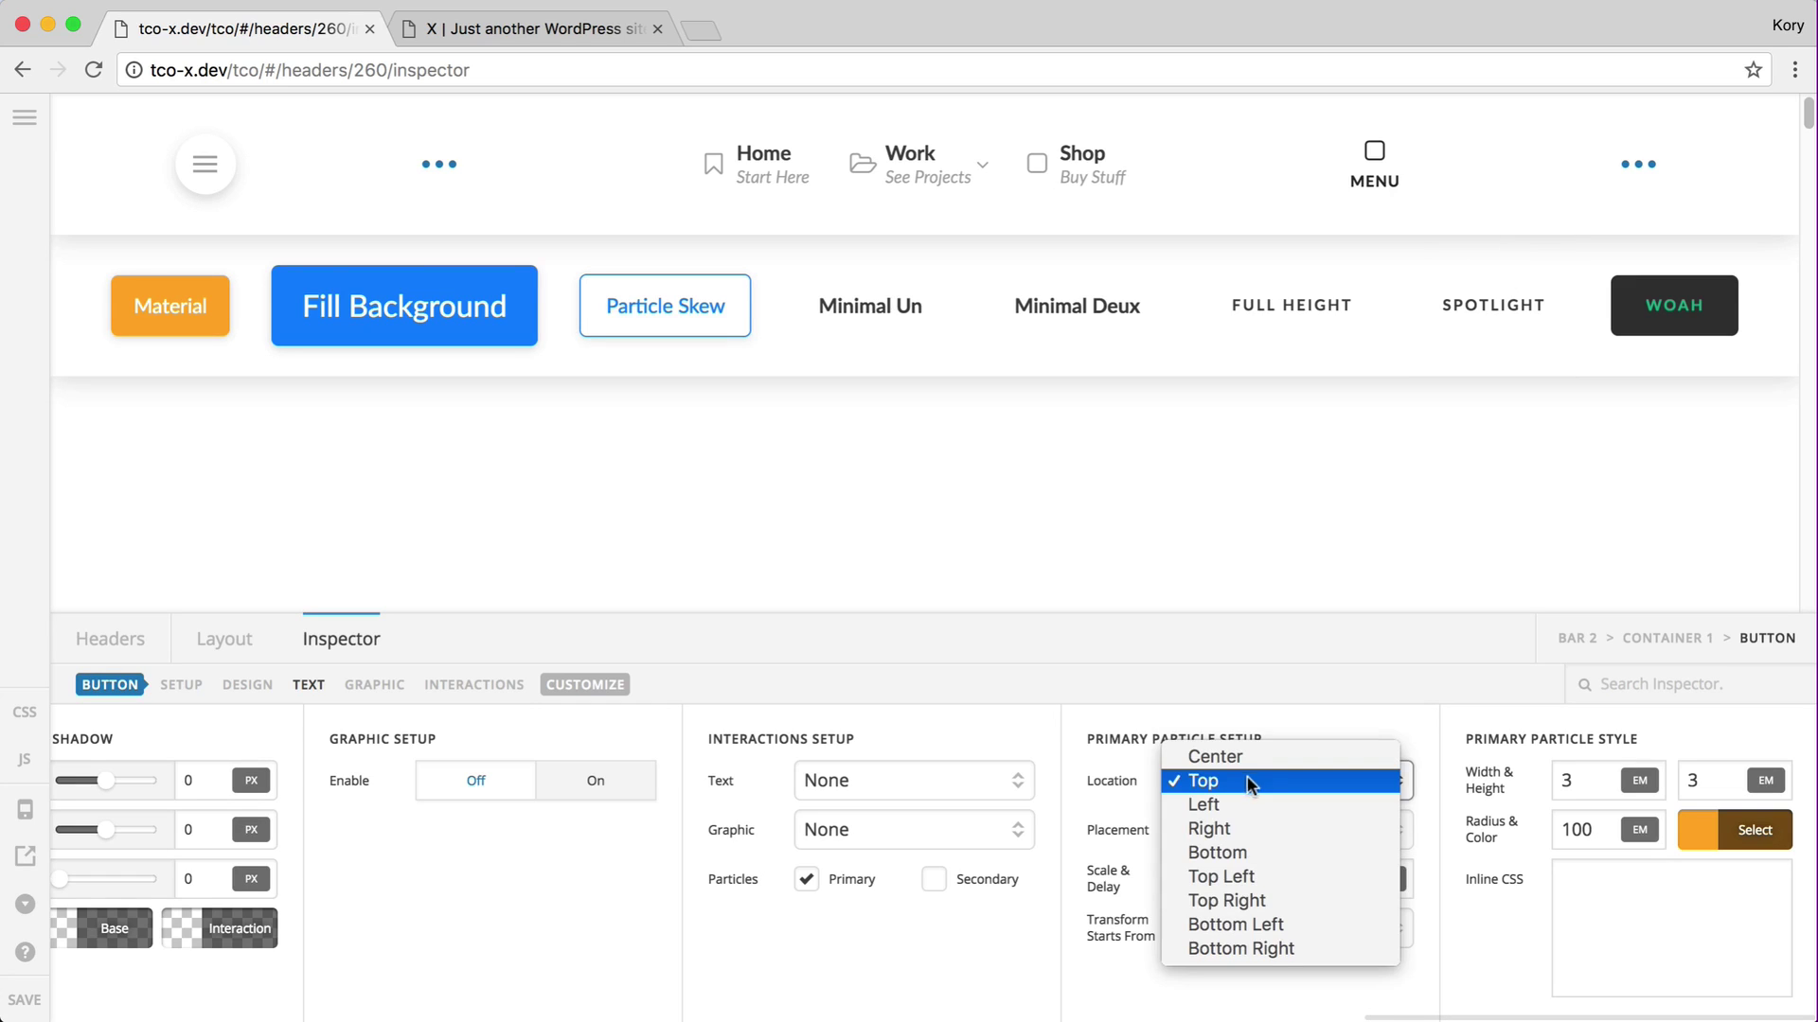
left_click(1248, 757)
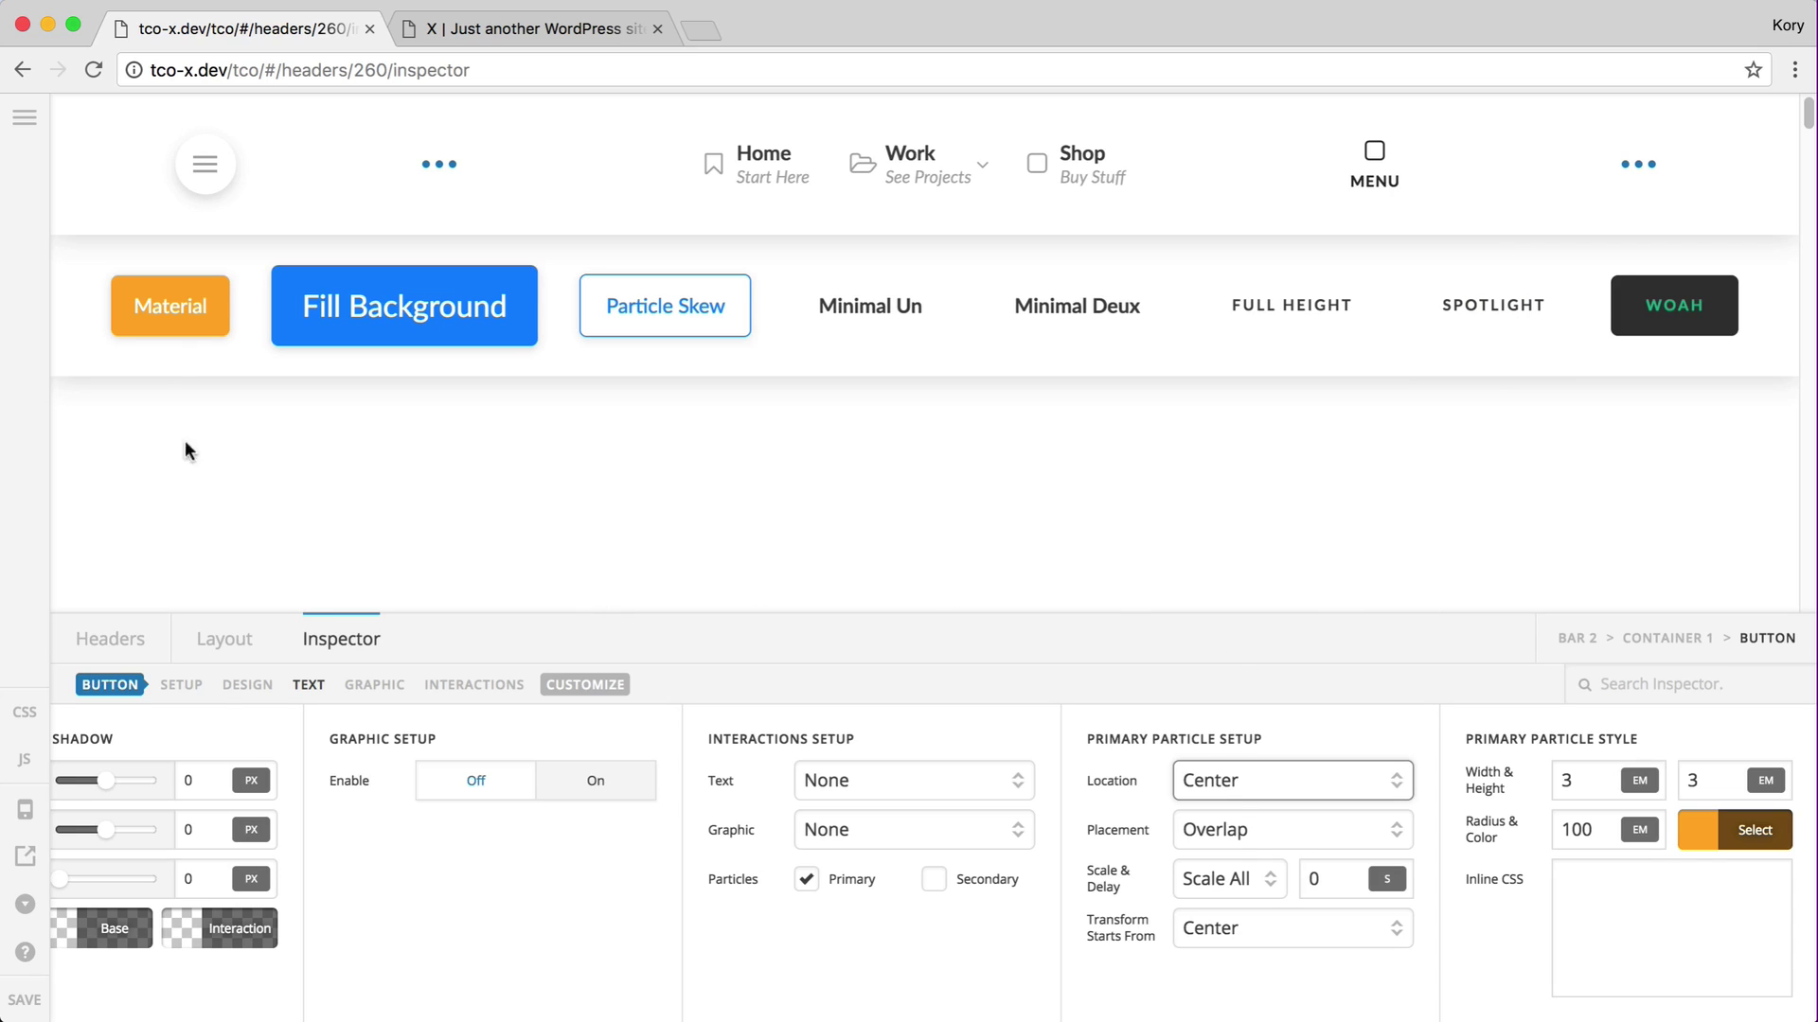
Select the Material button and try its primary particle scale at None, then set it back to Scale All.
left_click(160, 330)
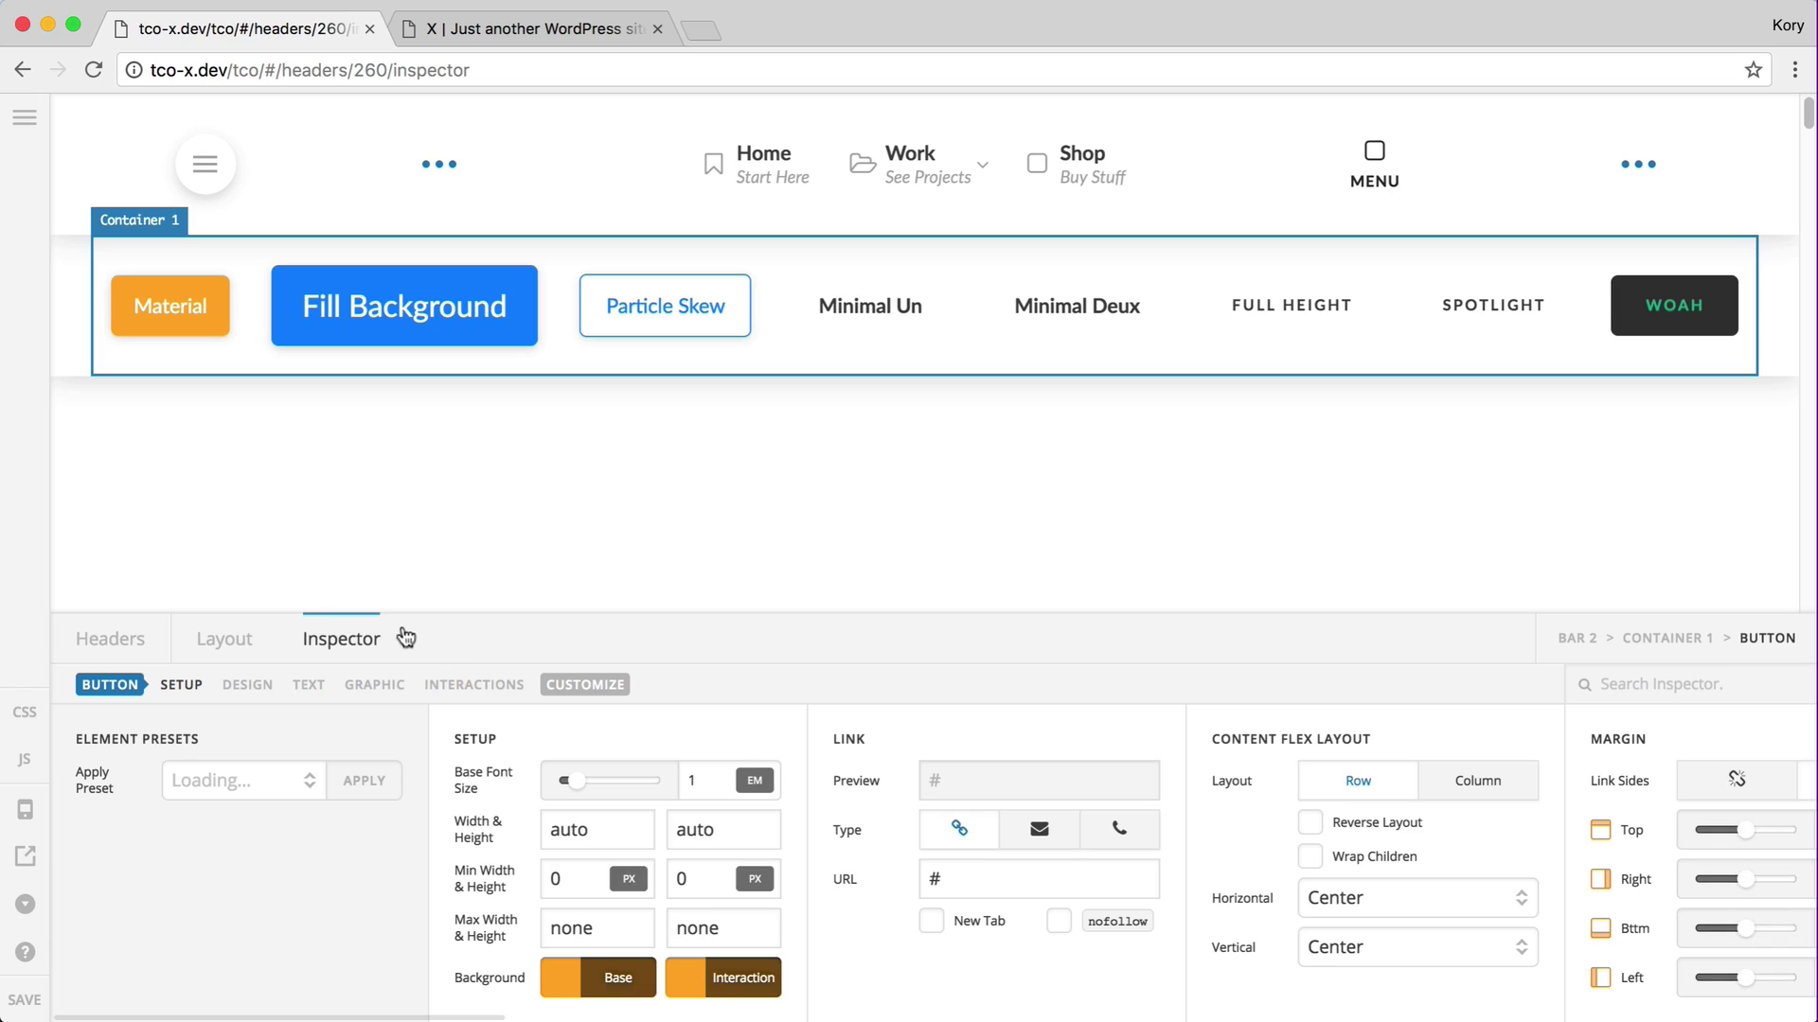
left_click(486, 688)
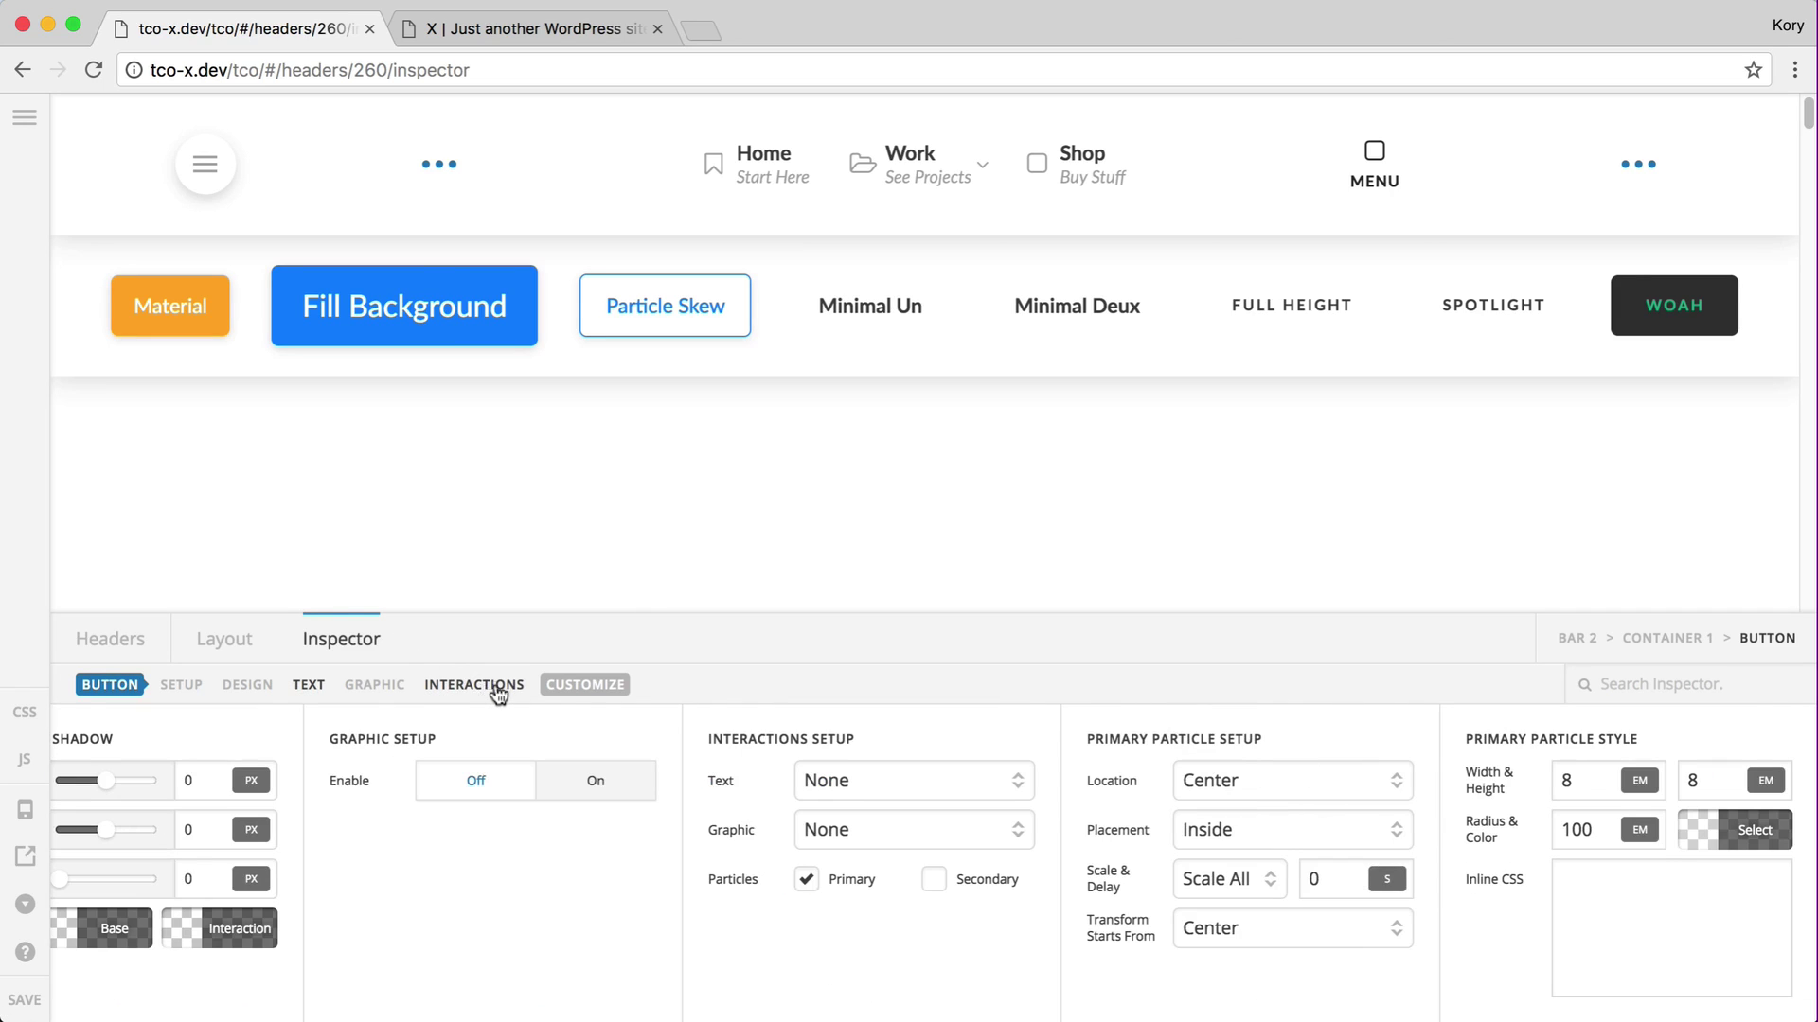
left_click(1225, 880)
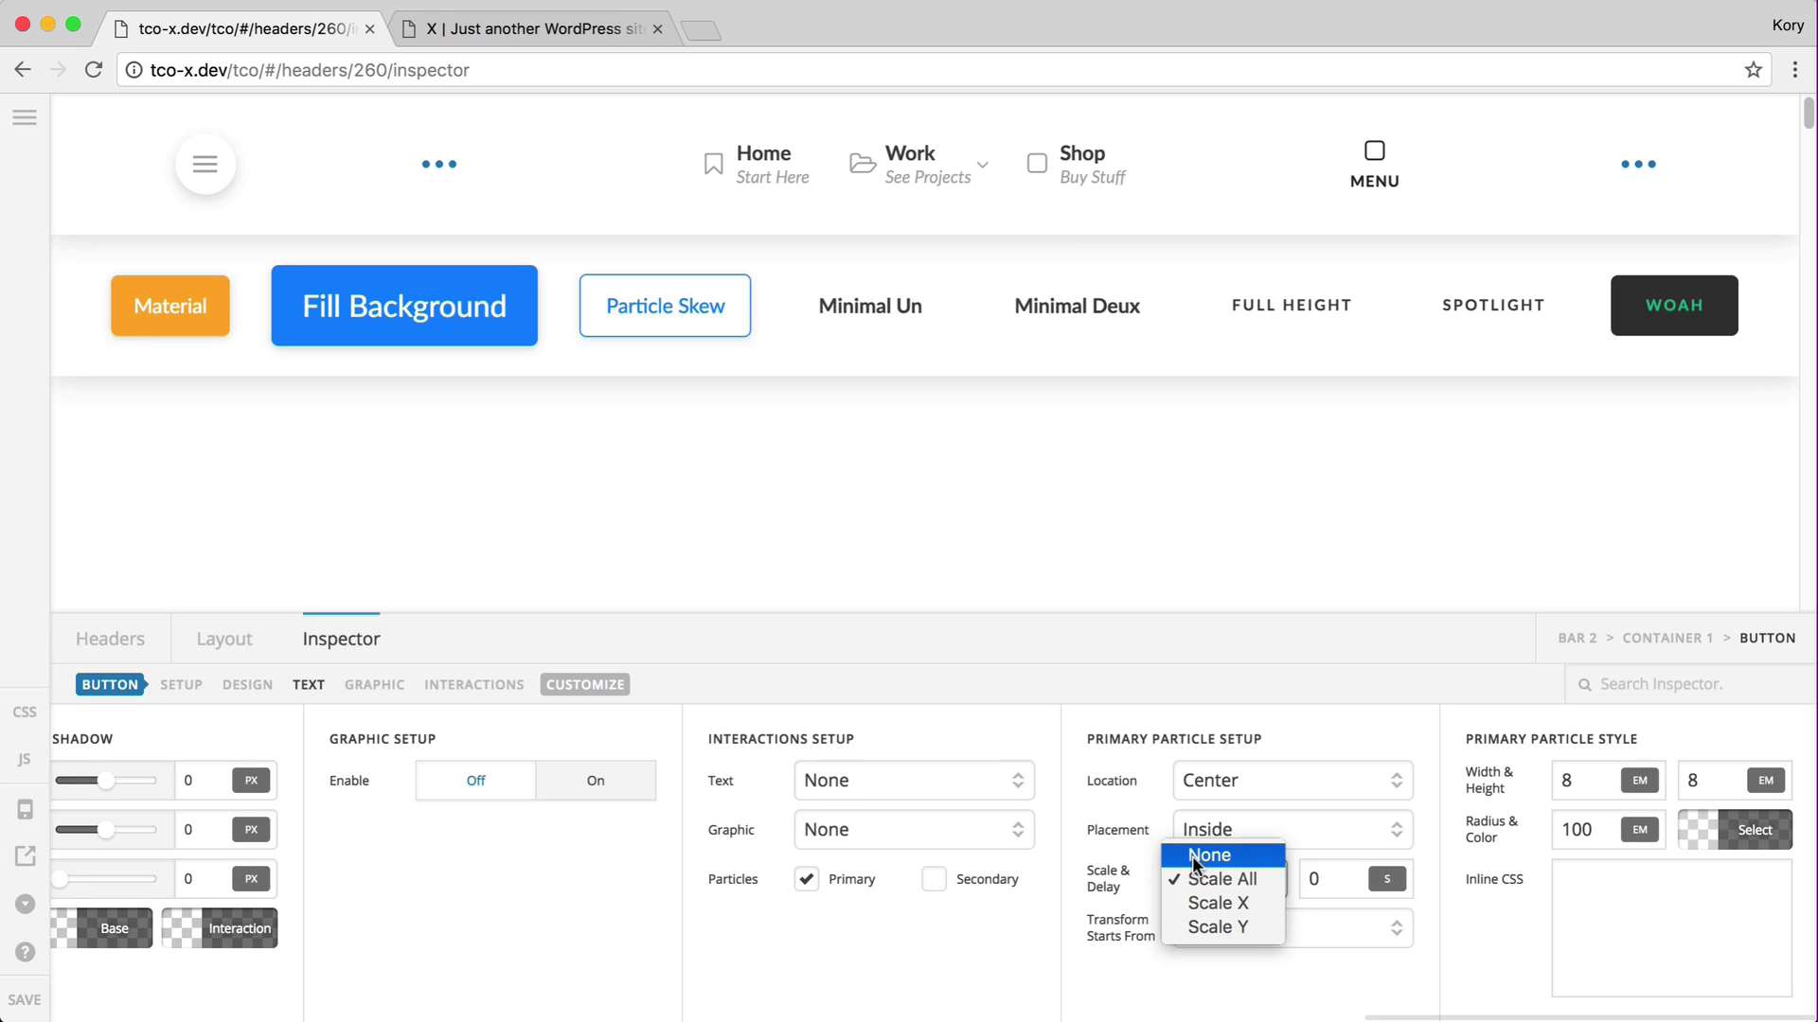
left_click(1191, 856)
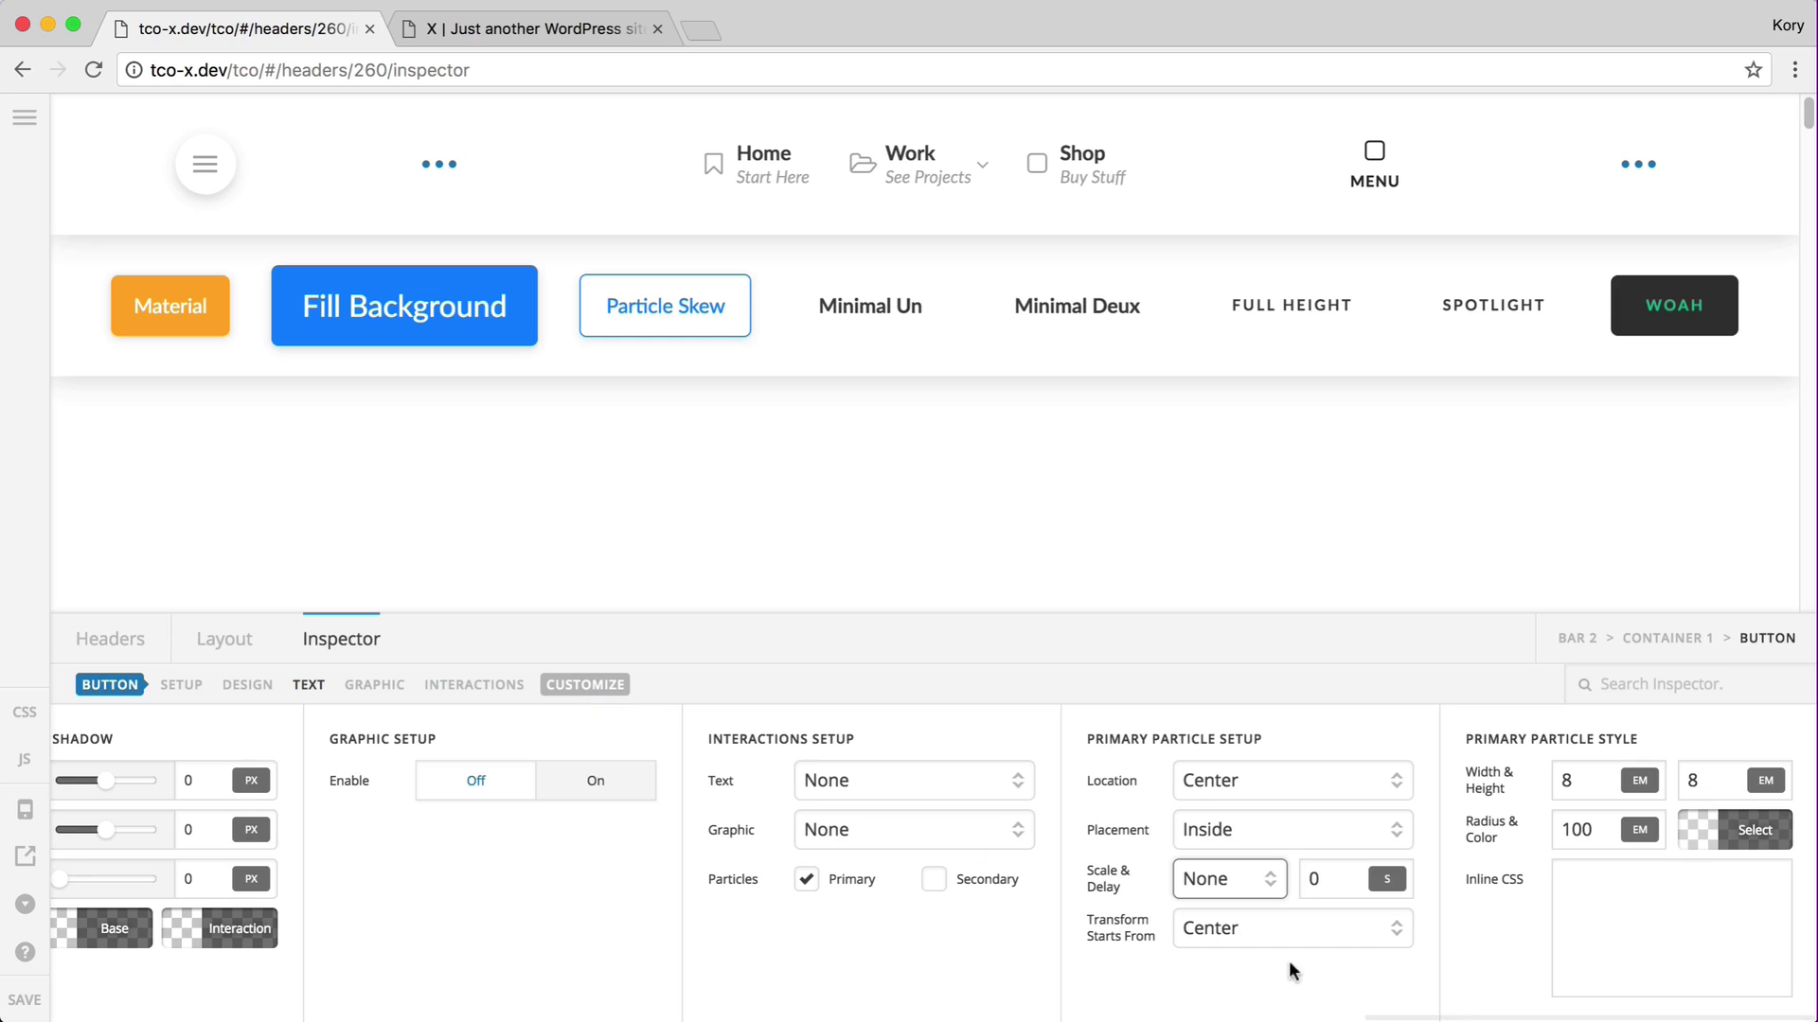
left_click(1262, 877)
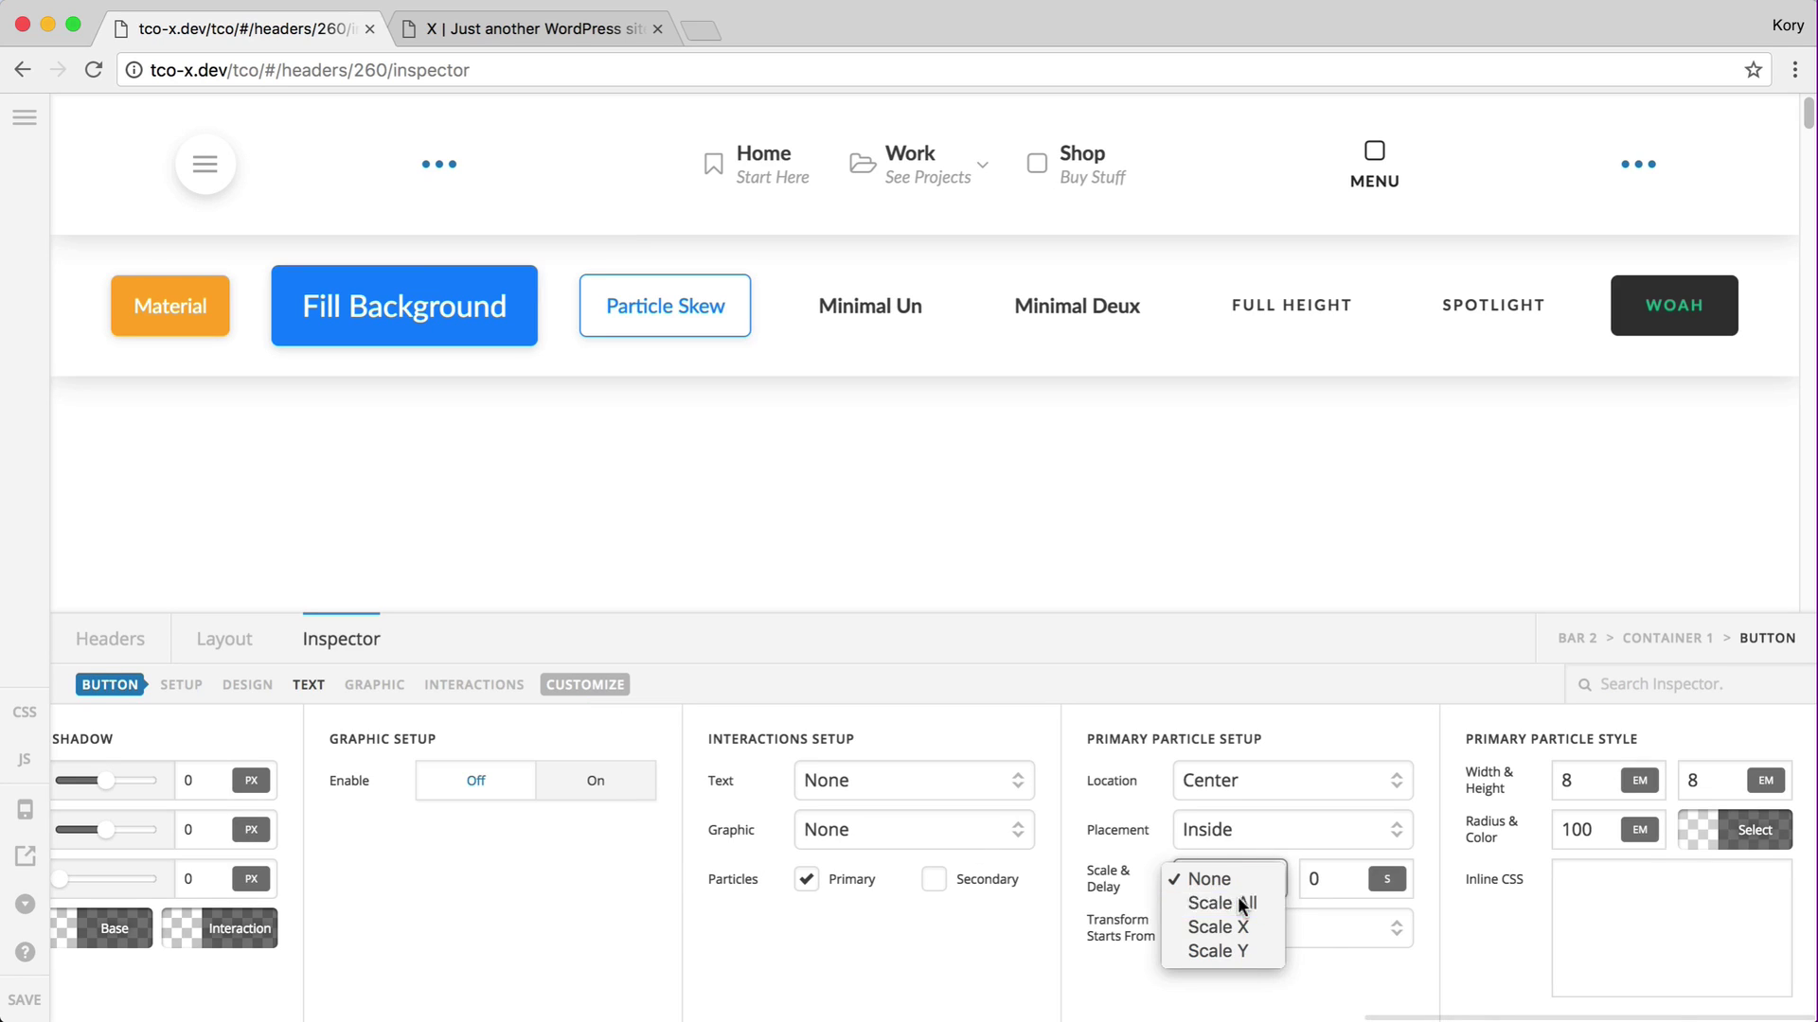
left_click(1237, 898)
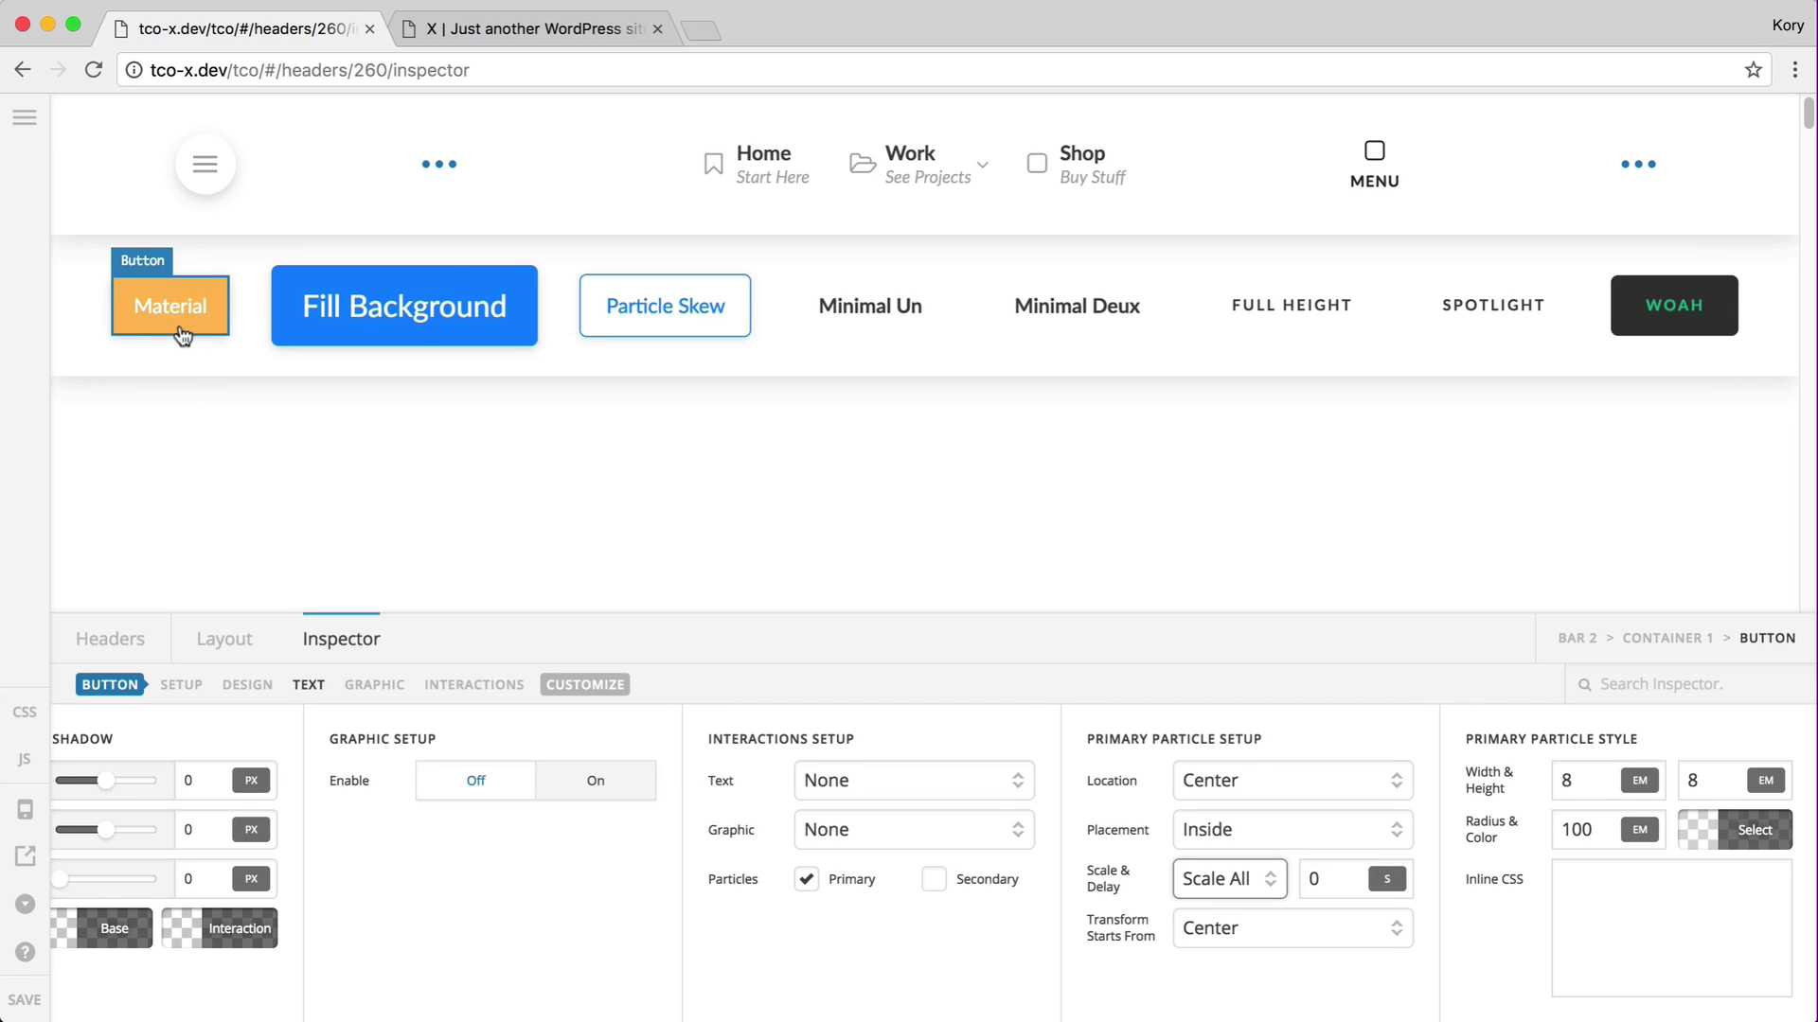
Try the Material button's primary particle at Scale X and Scale Y, then return it to Scale All.
left_click(1235, 885)
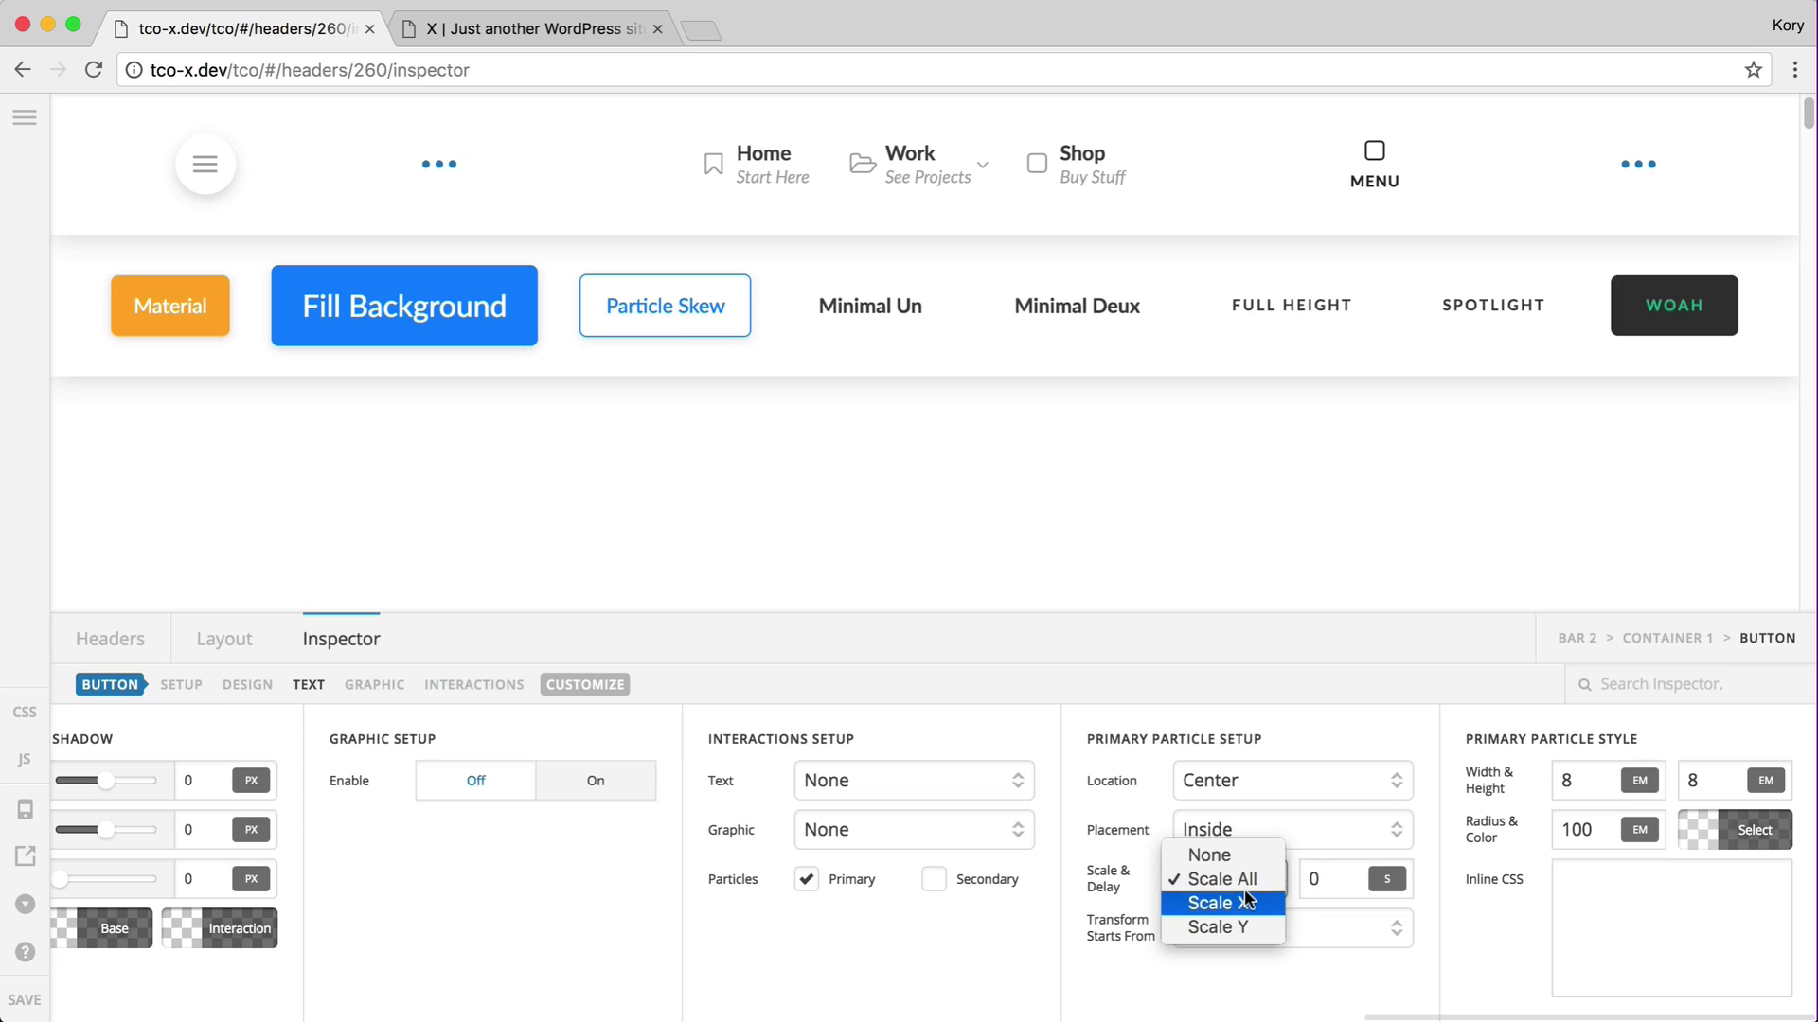
left_click(1245, 900)
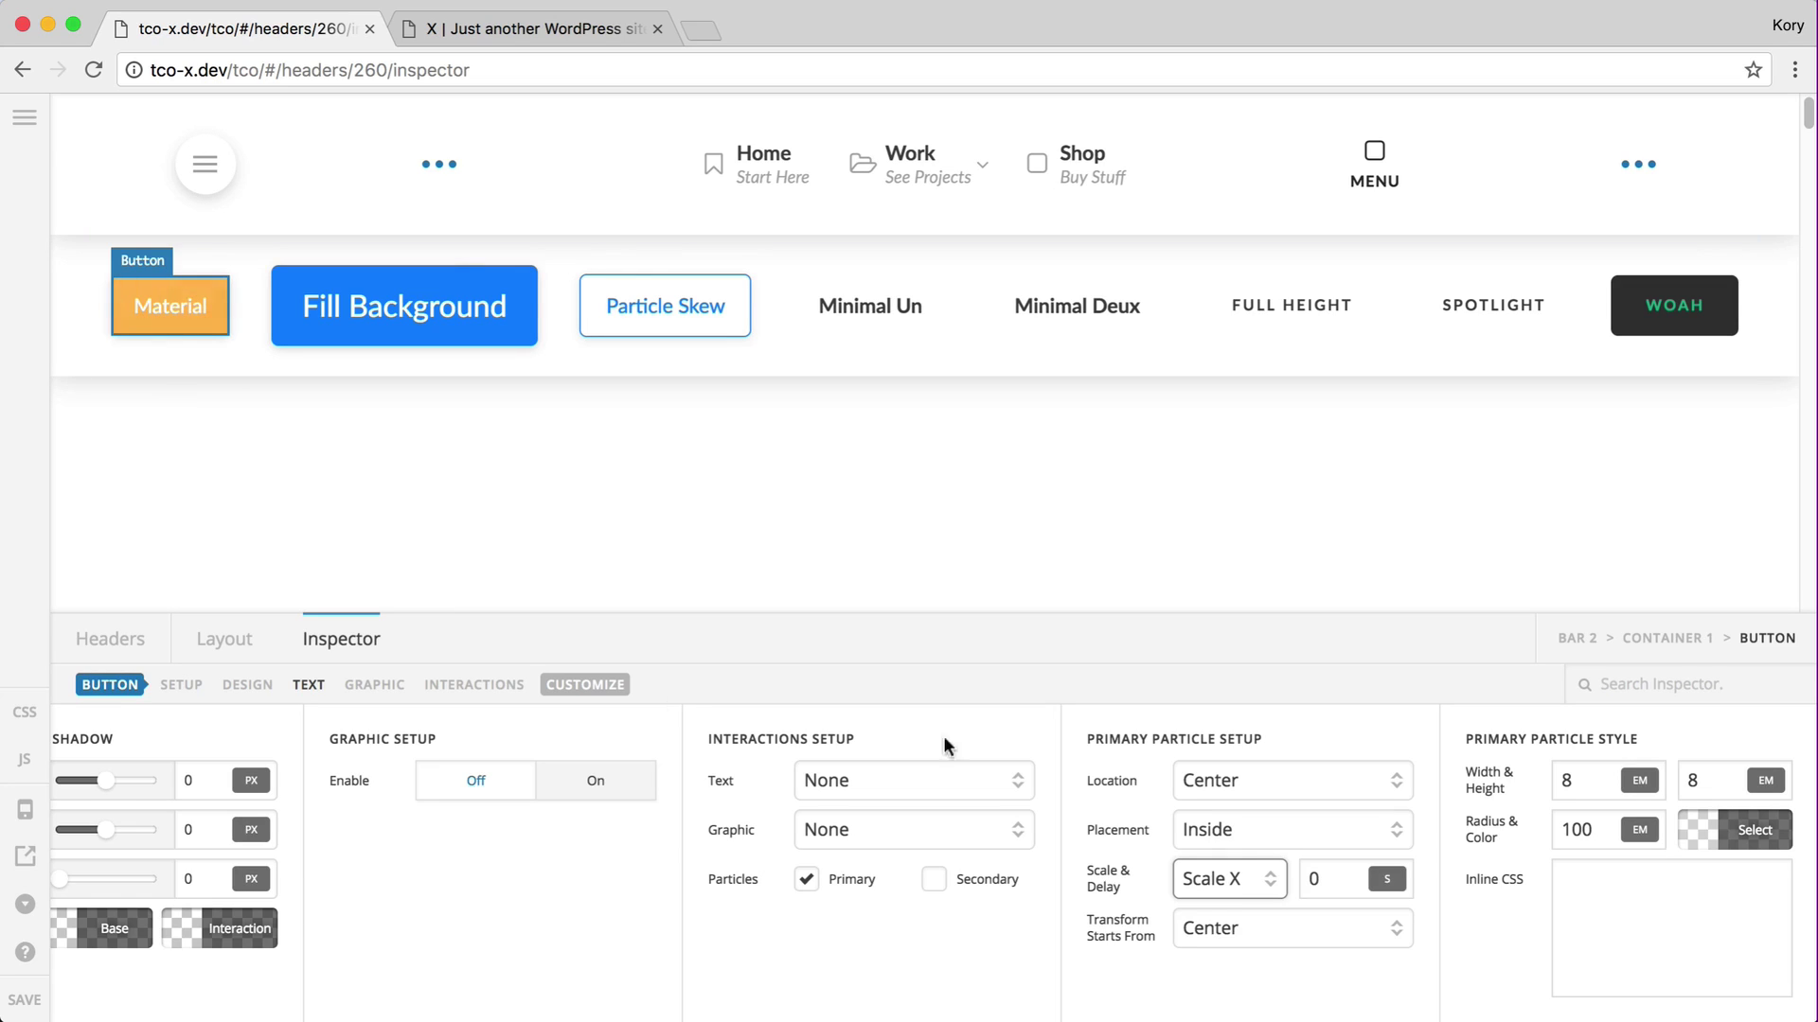
left_click(1220, 893)
left_click(1252, 905)
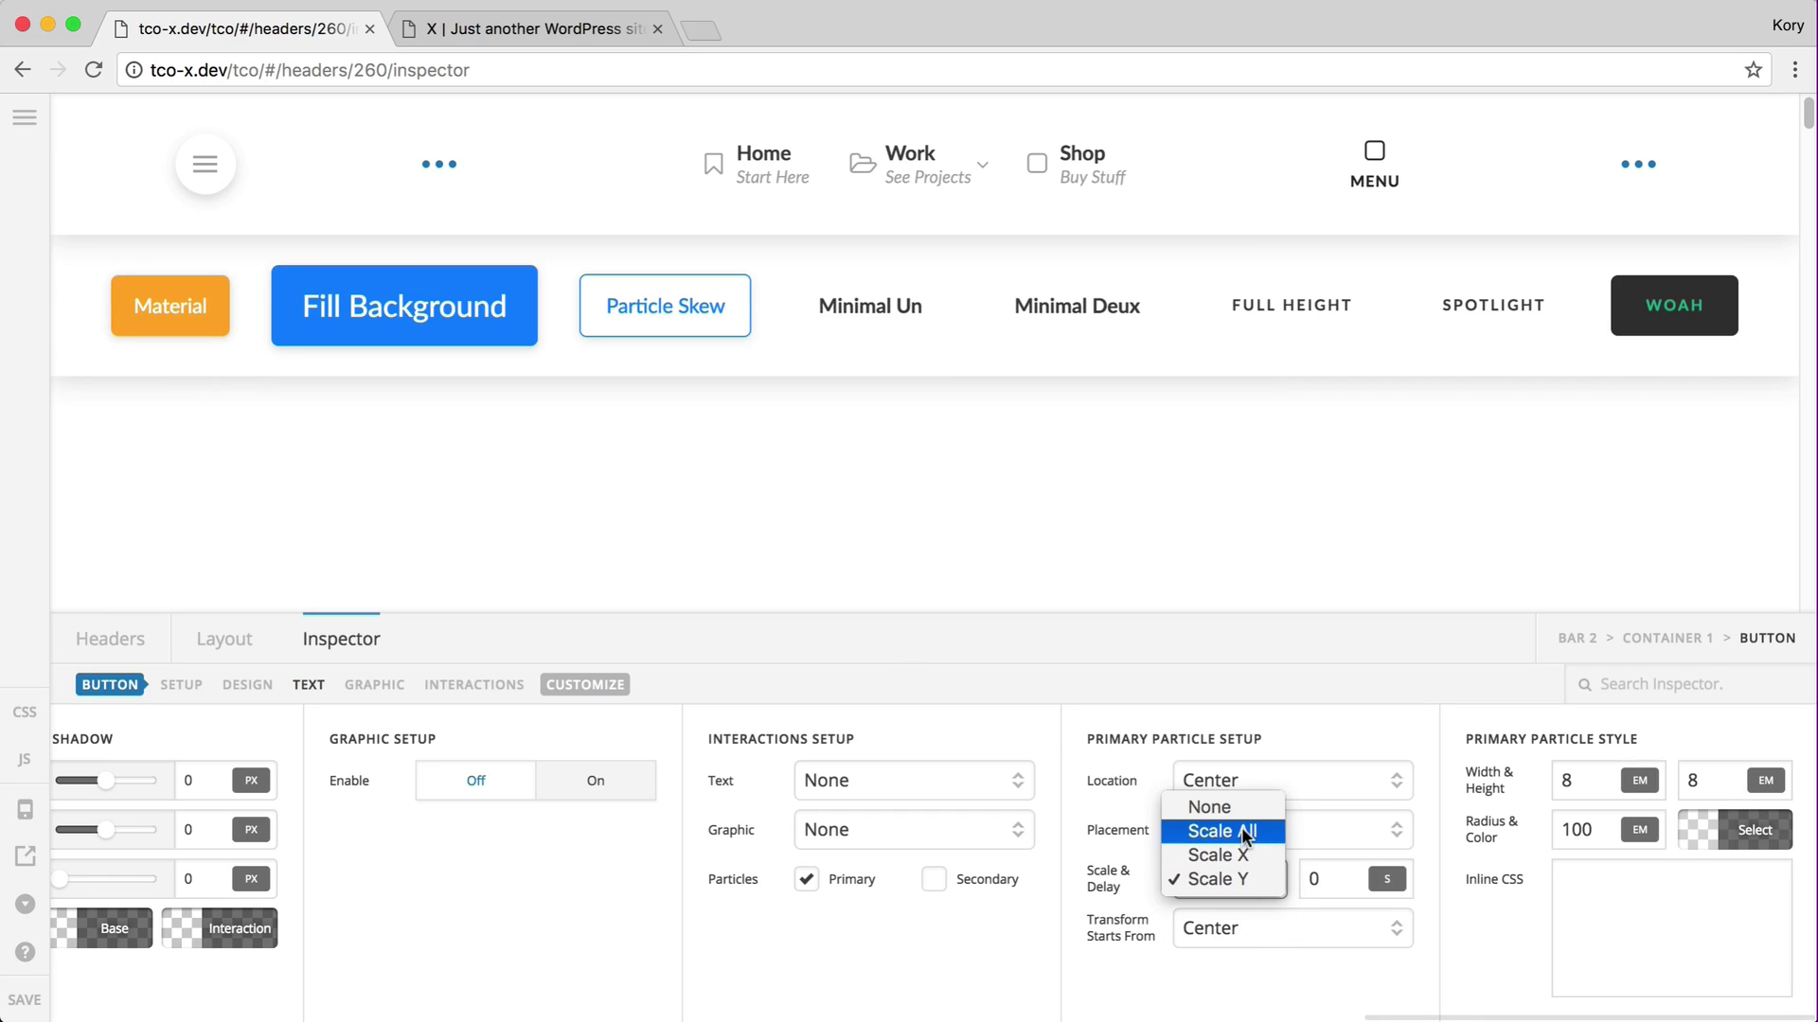
key("Escape")
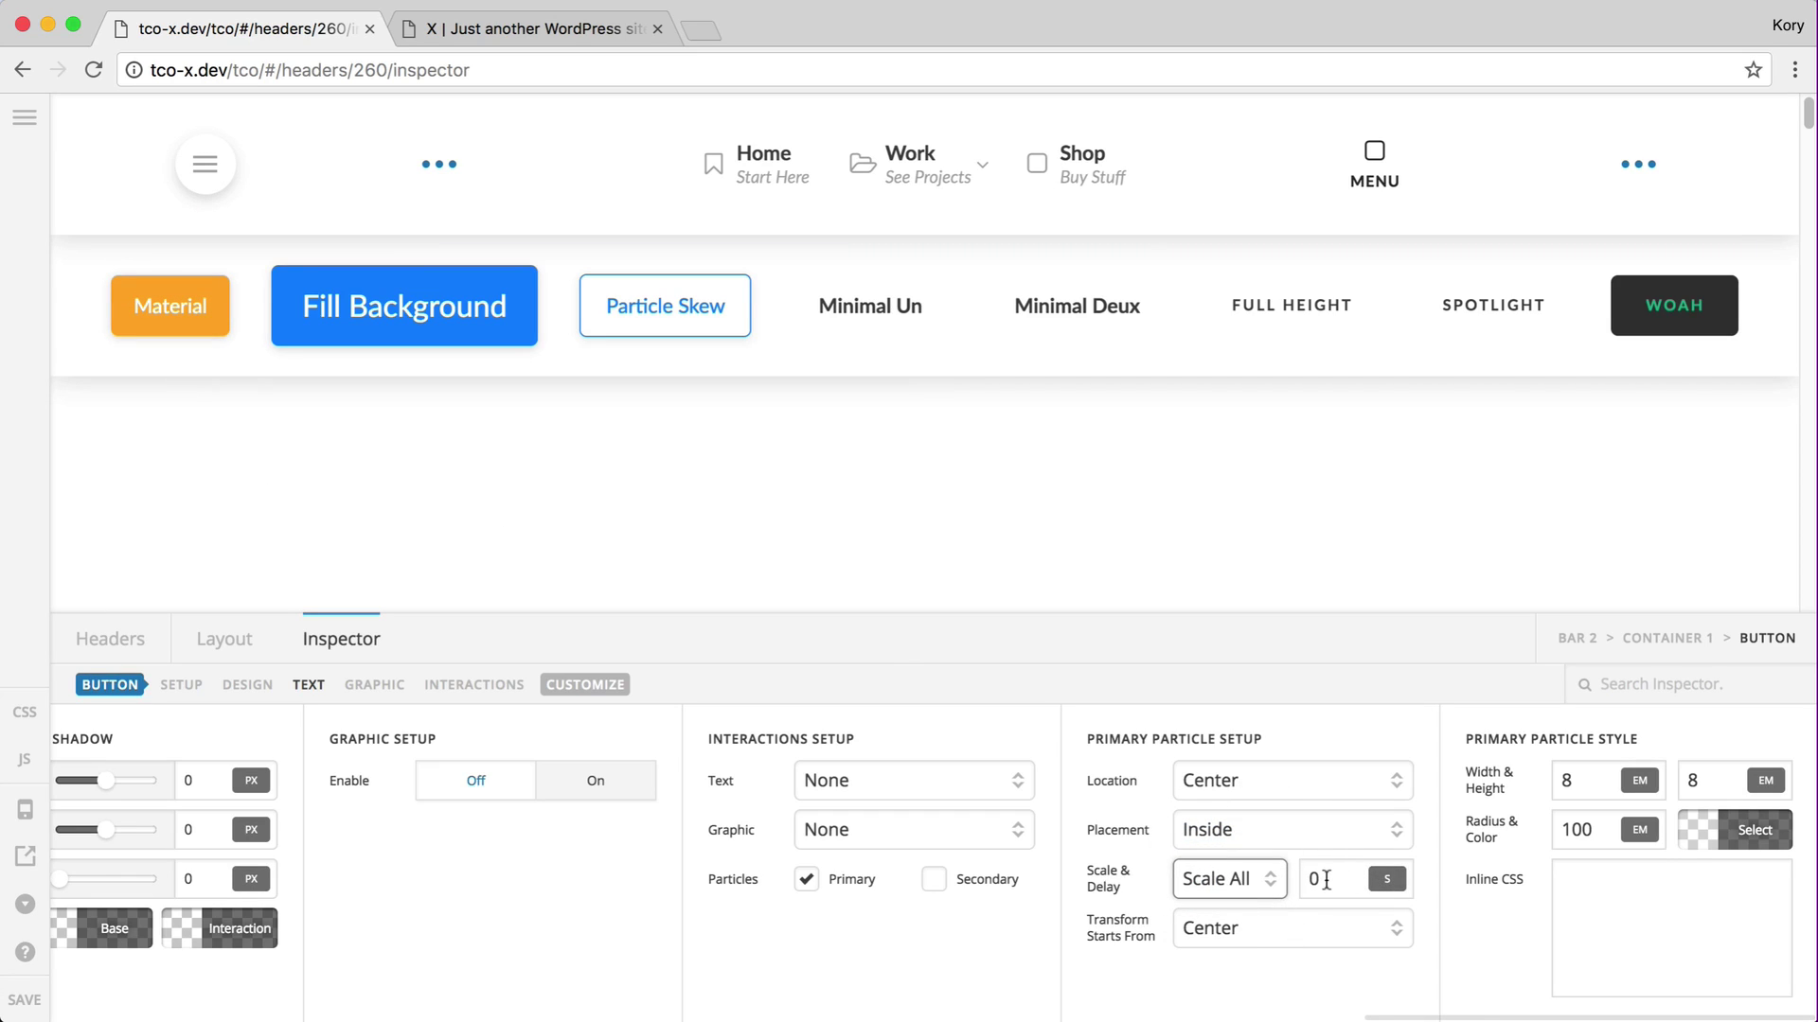
left_click(1326, 881)
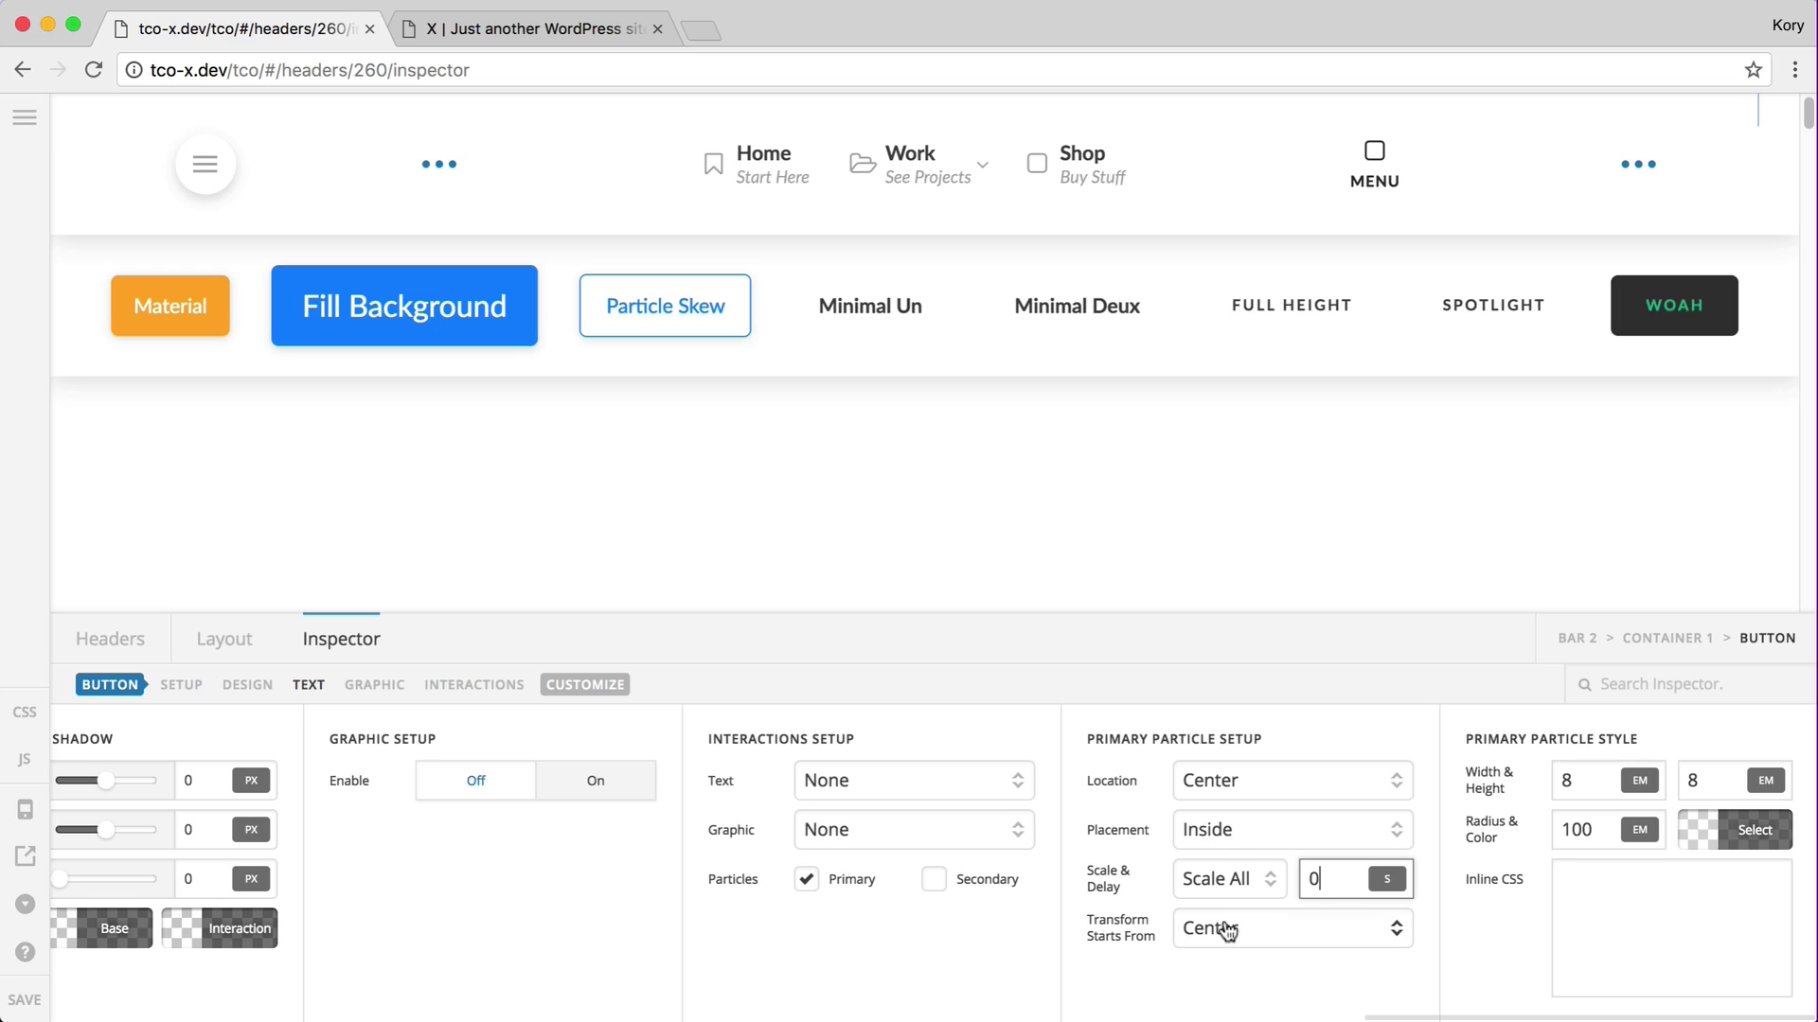
Select the Spotlight button and set its primary particle's transform to start from Top.
left_click(1502, 312)
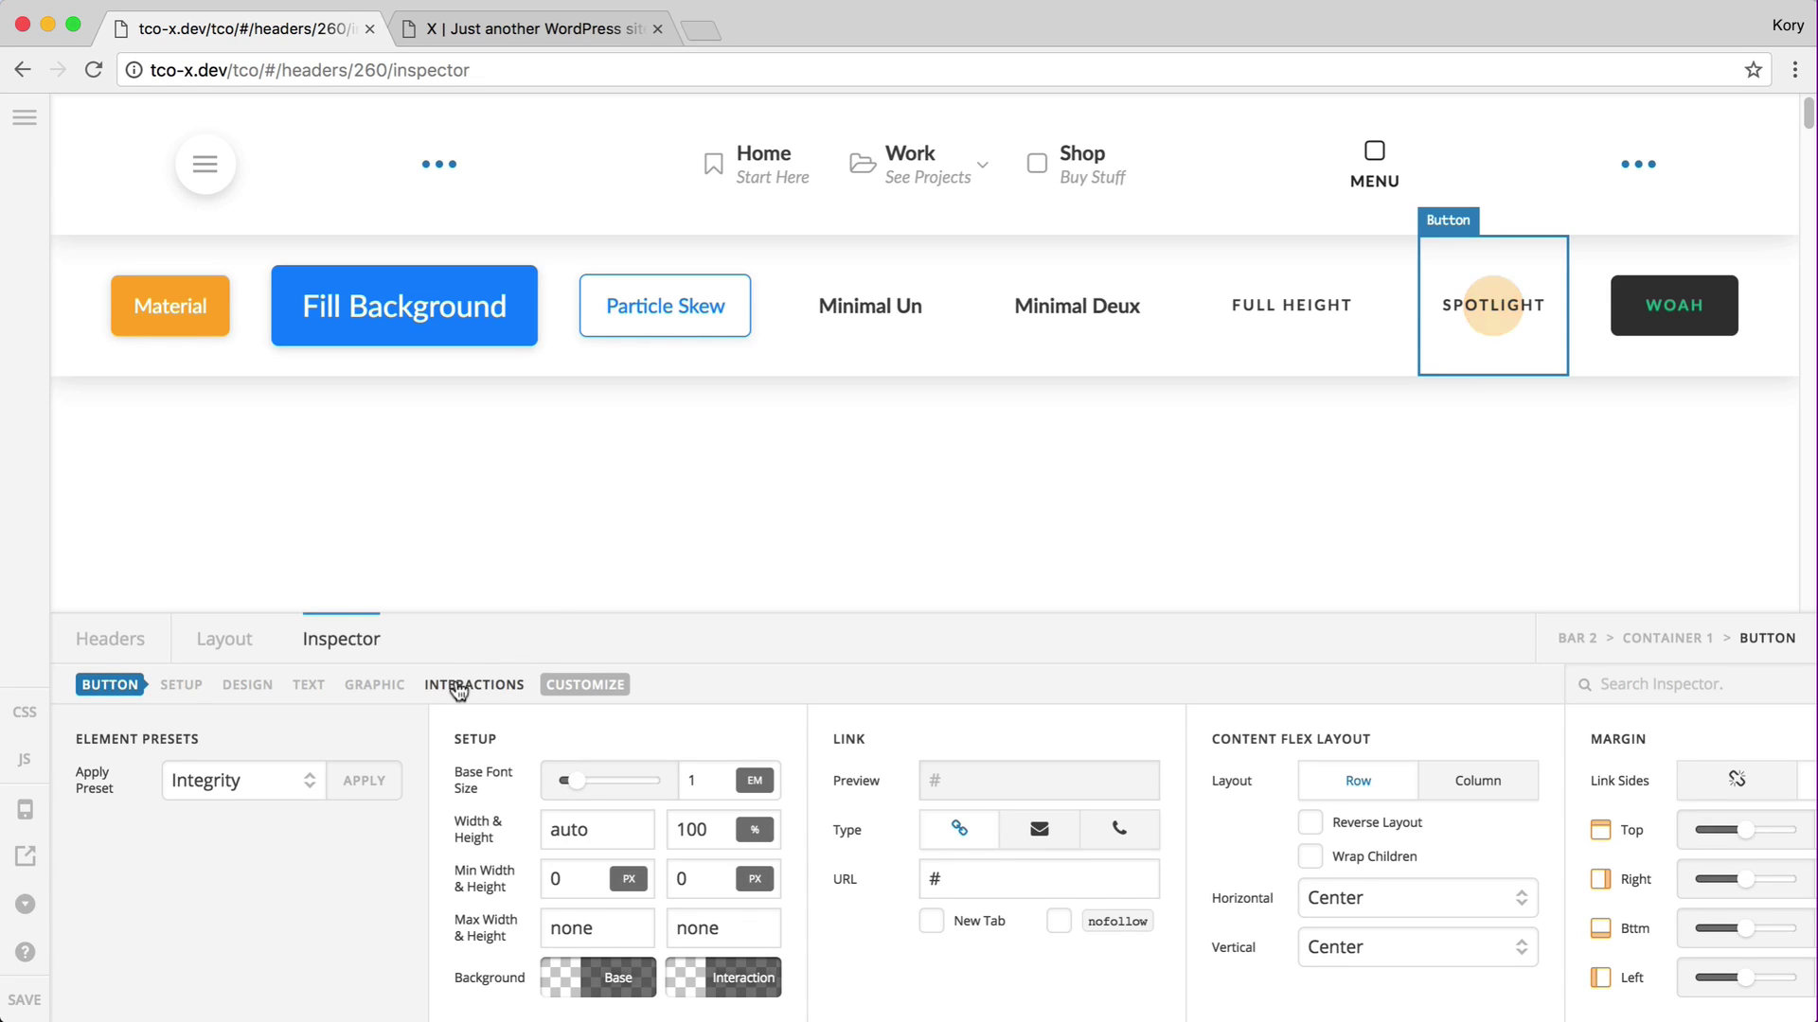
left_click(463, 690)
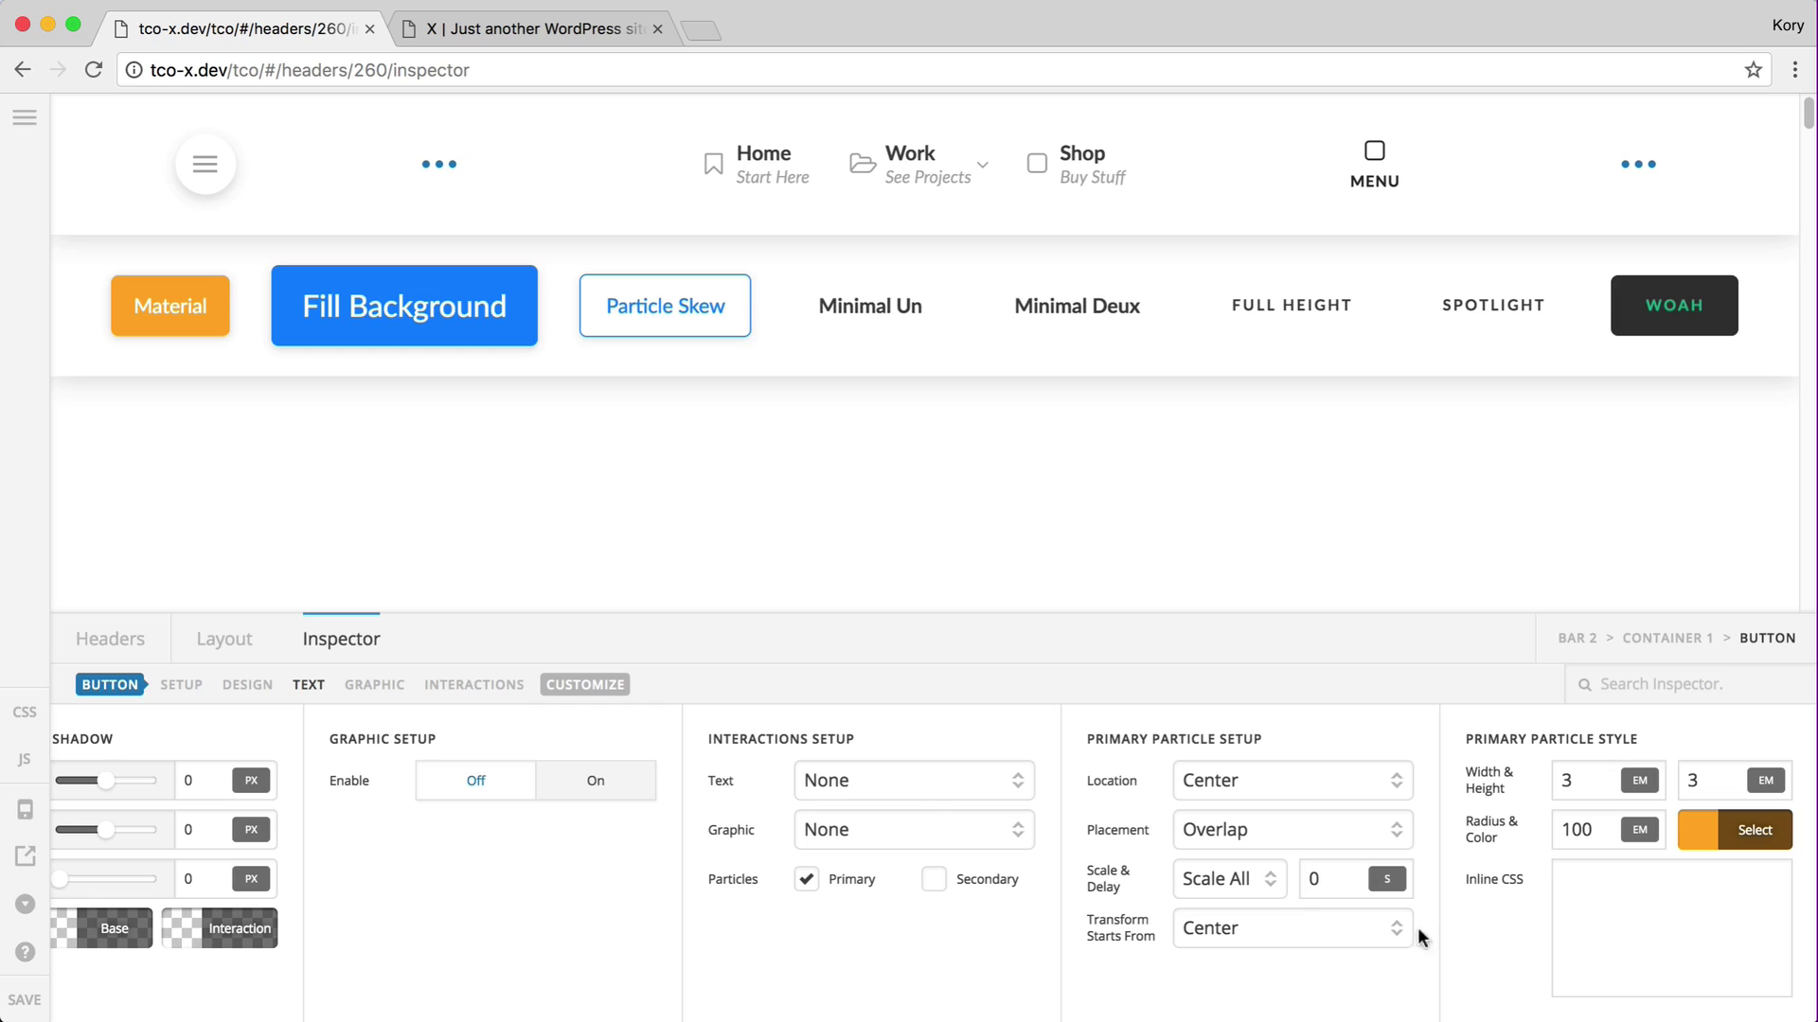
left_click(1275, 928)
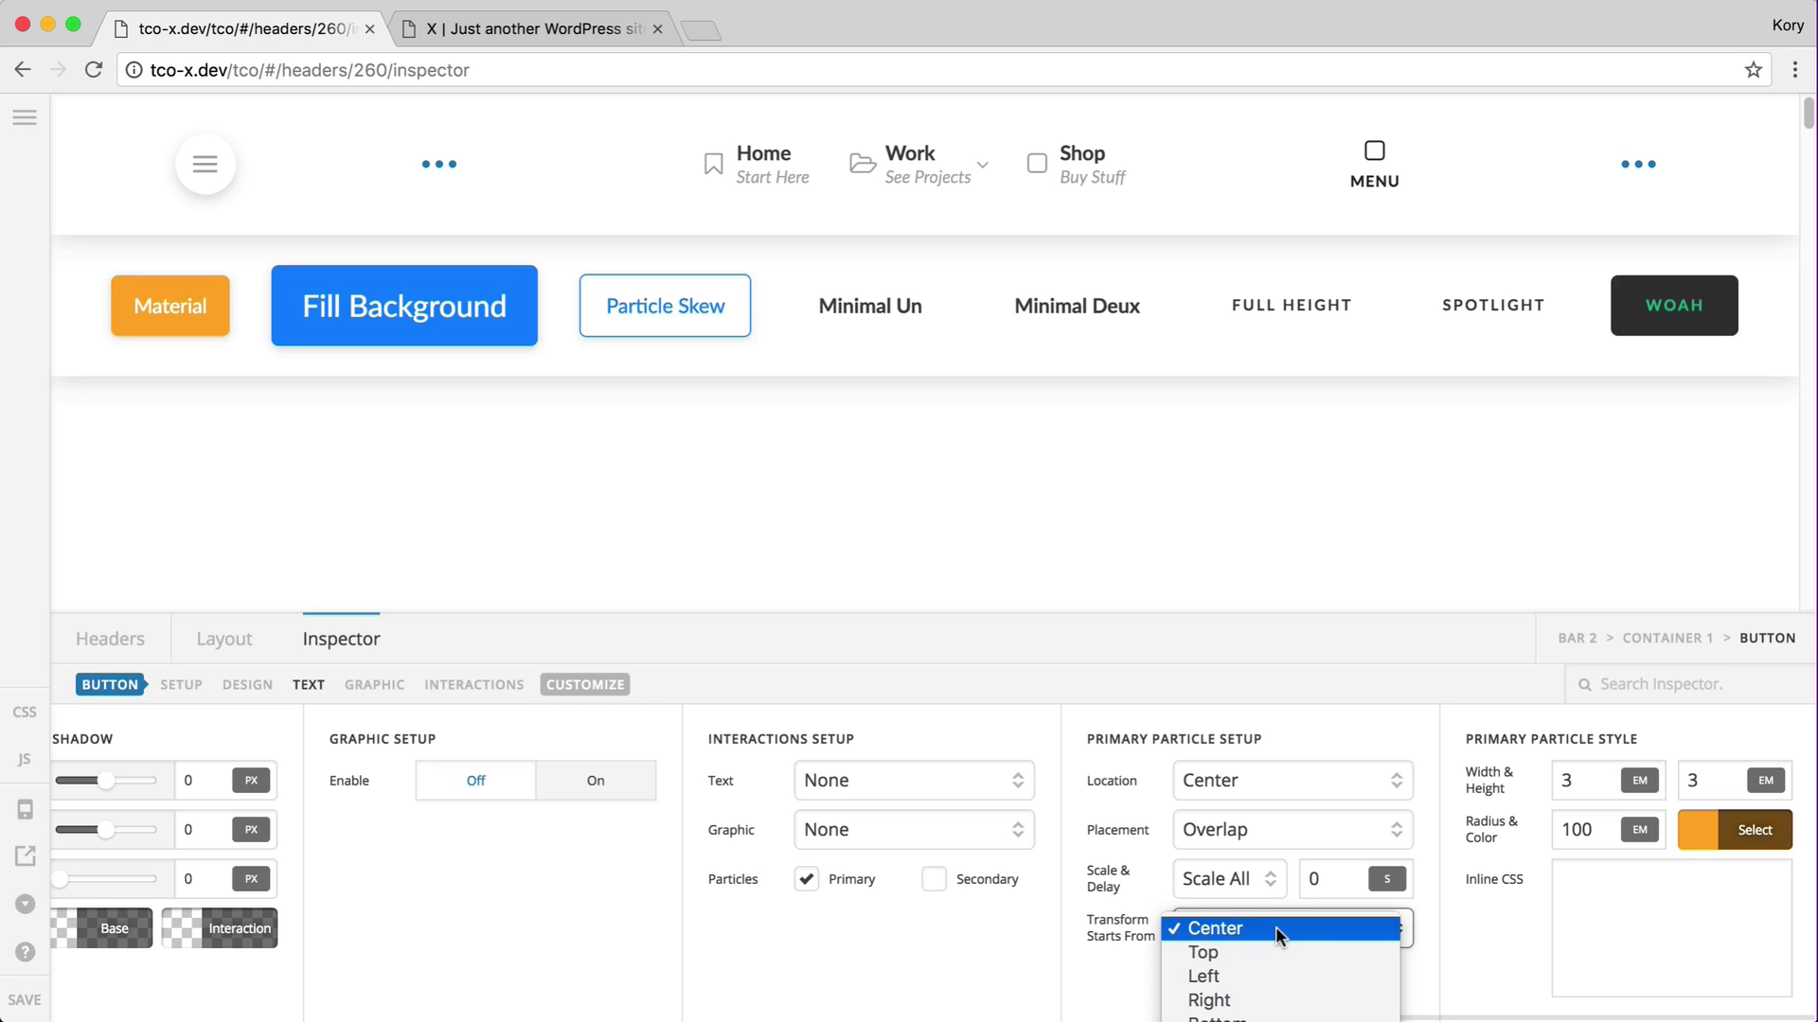
left_click(1275, 928)
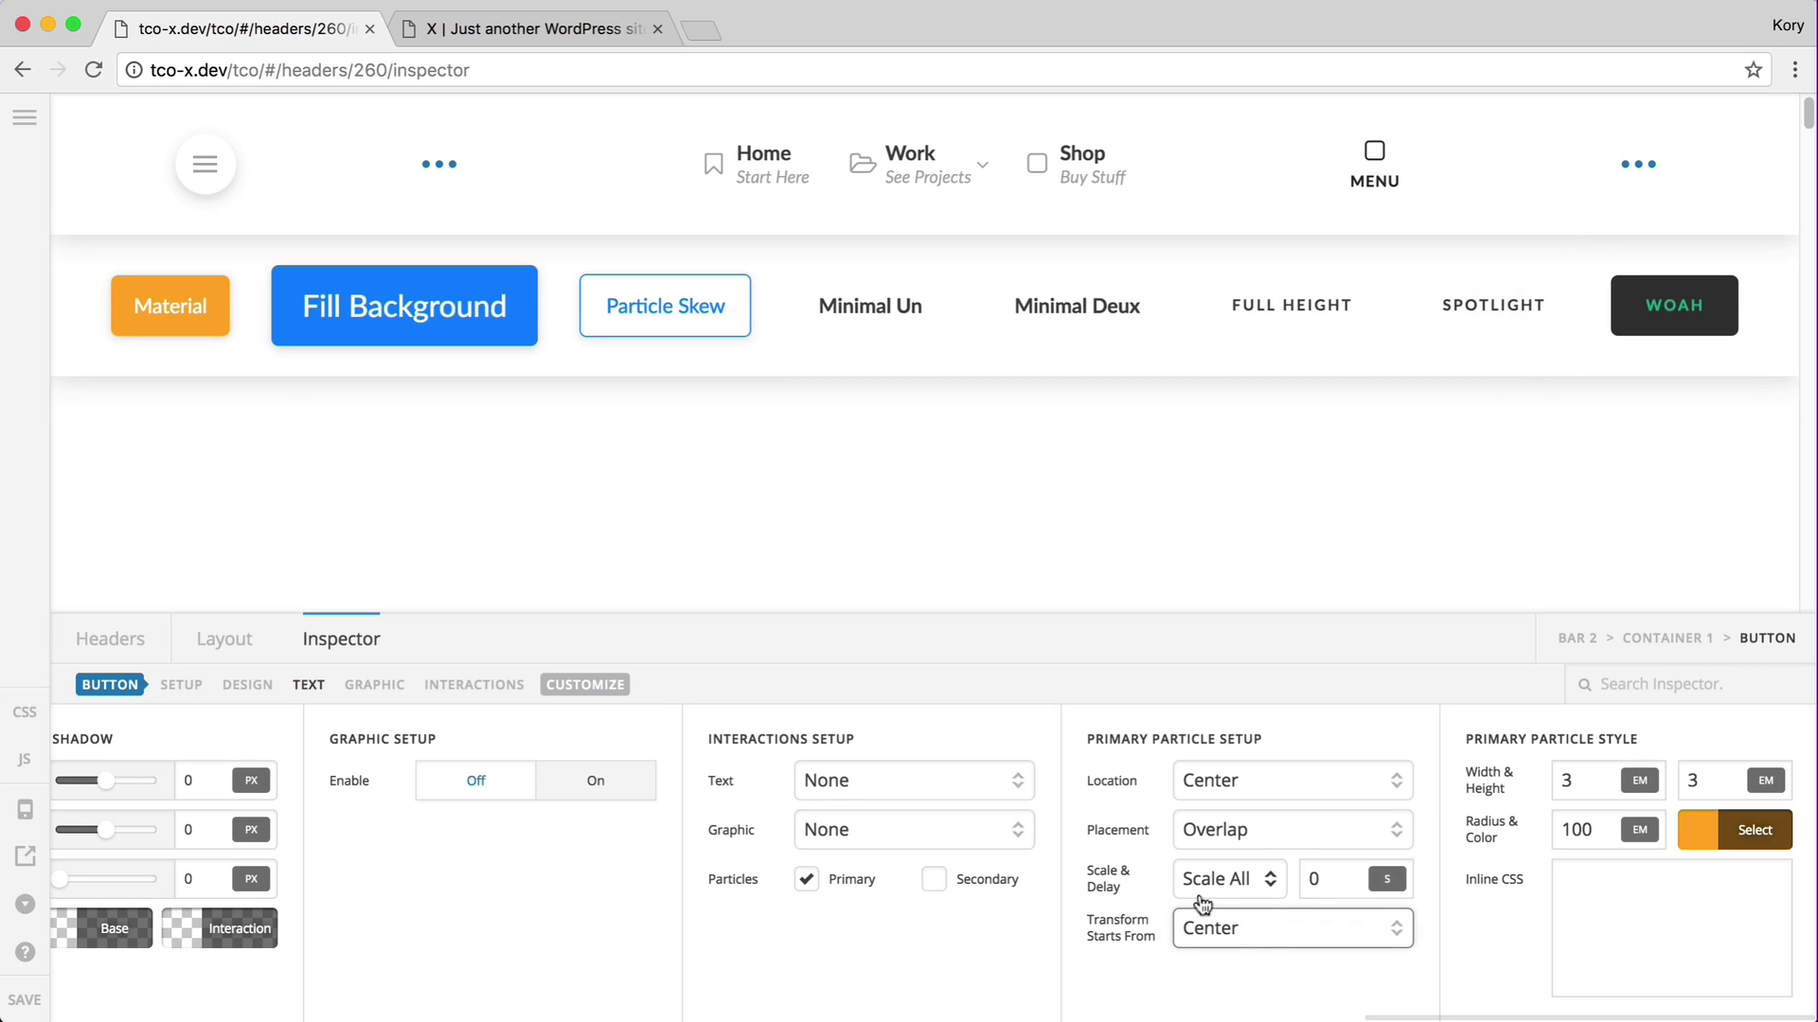
left_click(1246, 935)
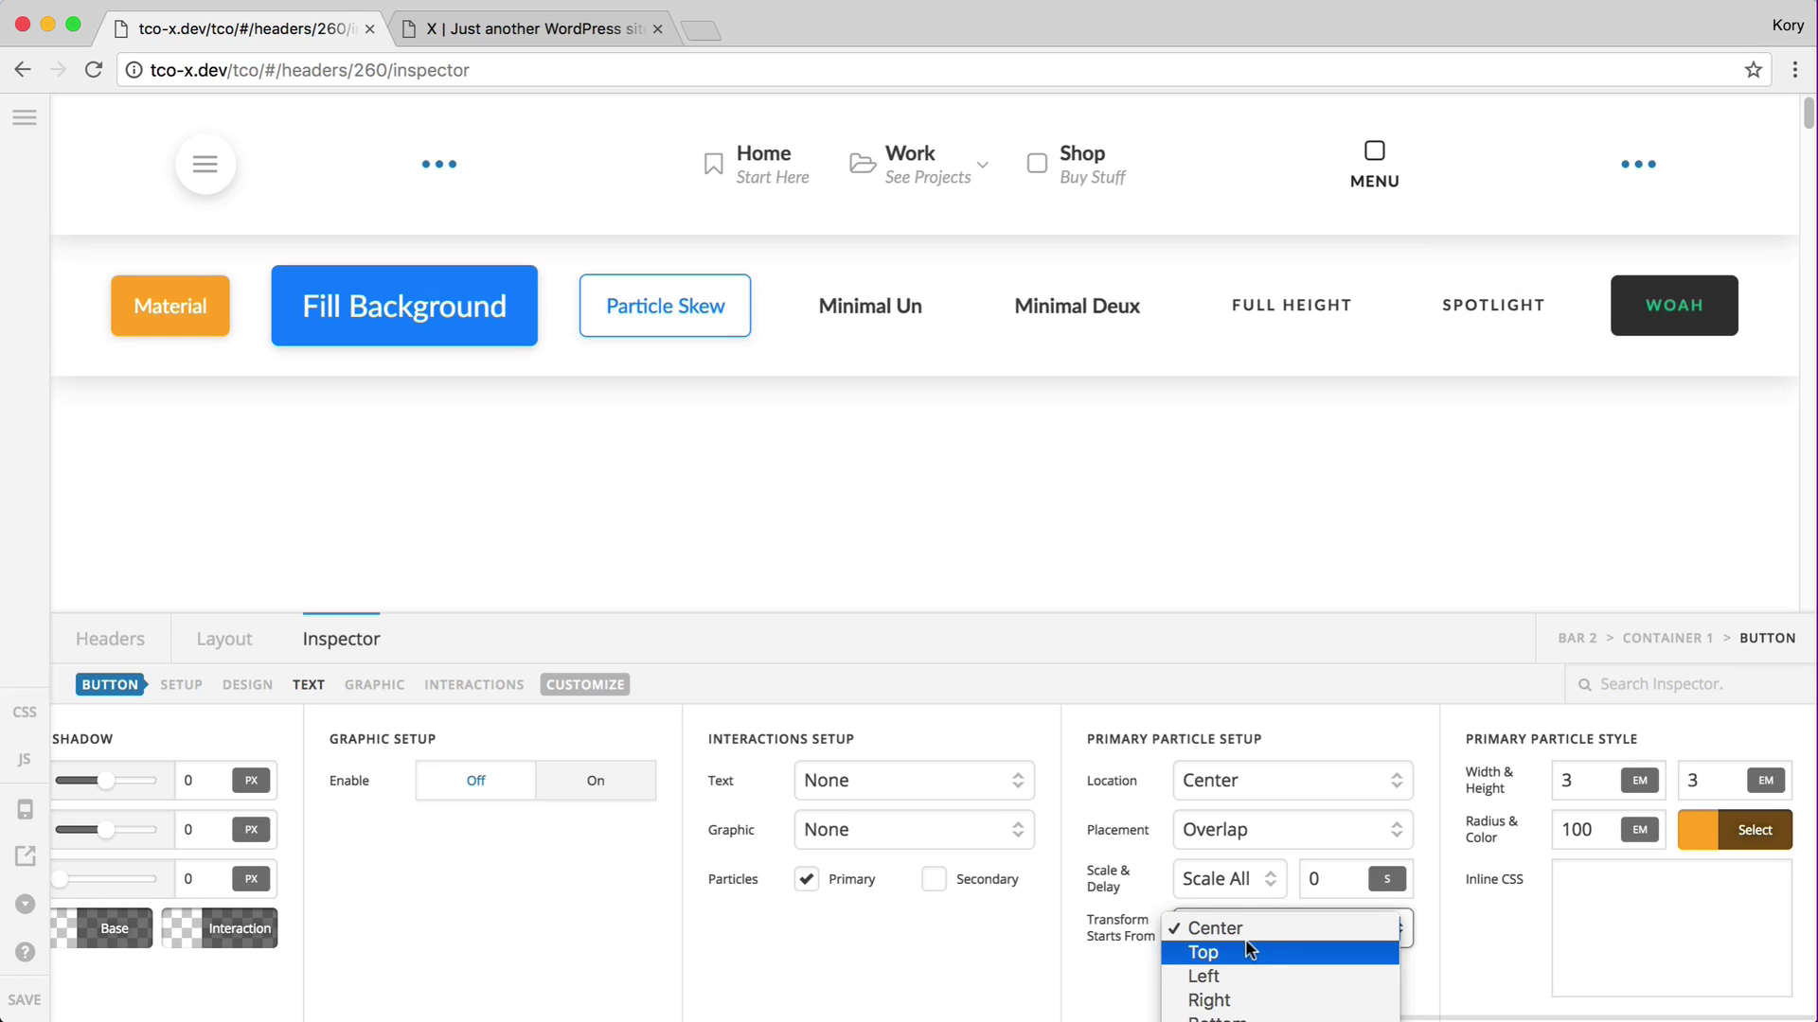
left_click(1246, 944)
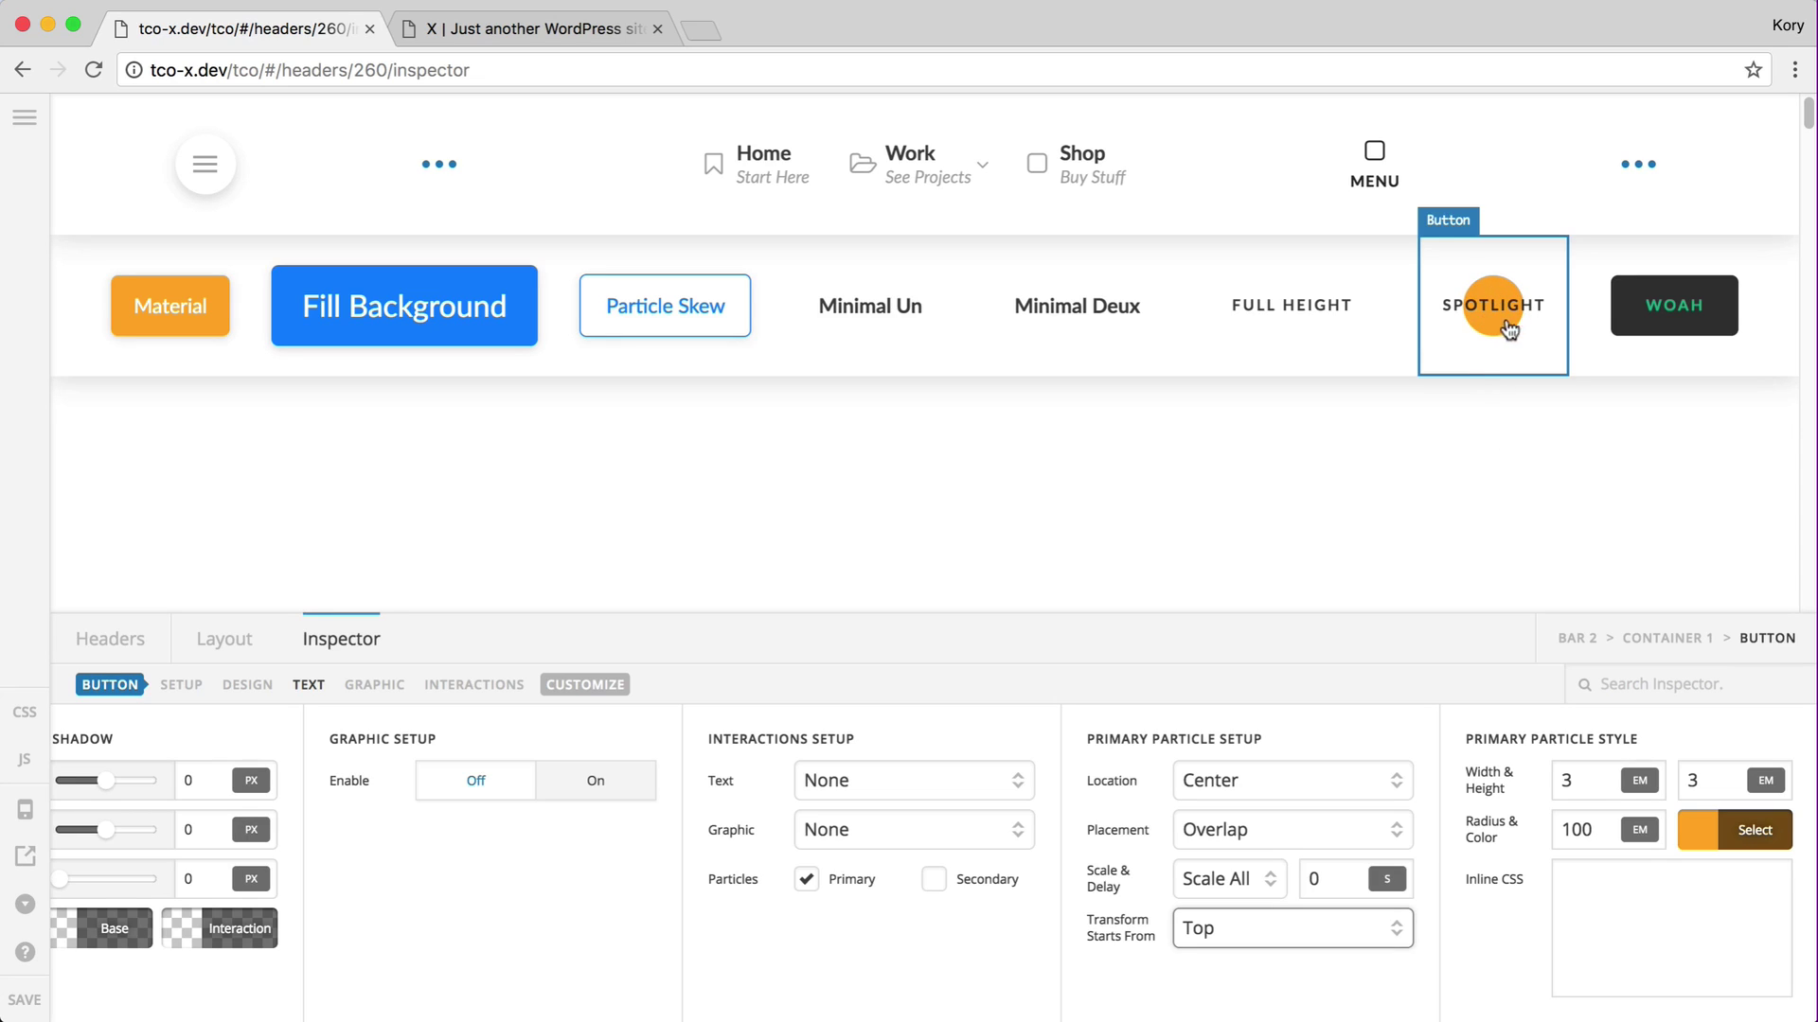
Try the Spotlight particle's transform start at Top Left and Bottom Right, then set it back to Center.
left_click(1274, 930)
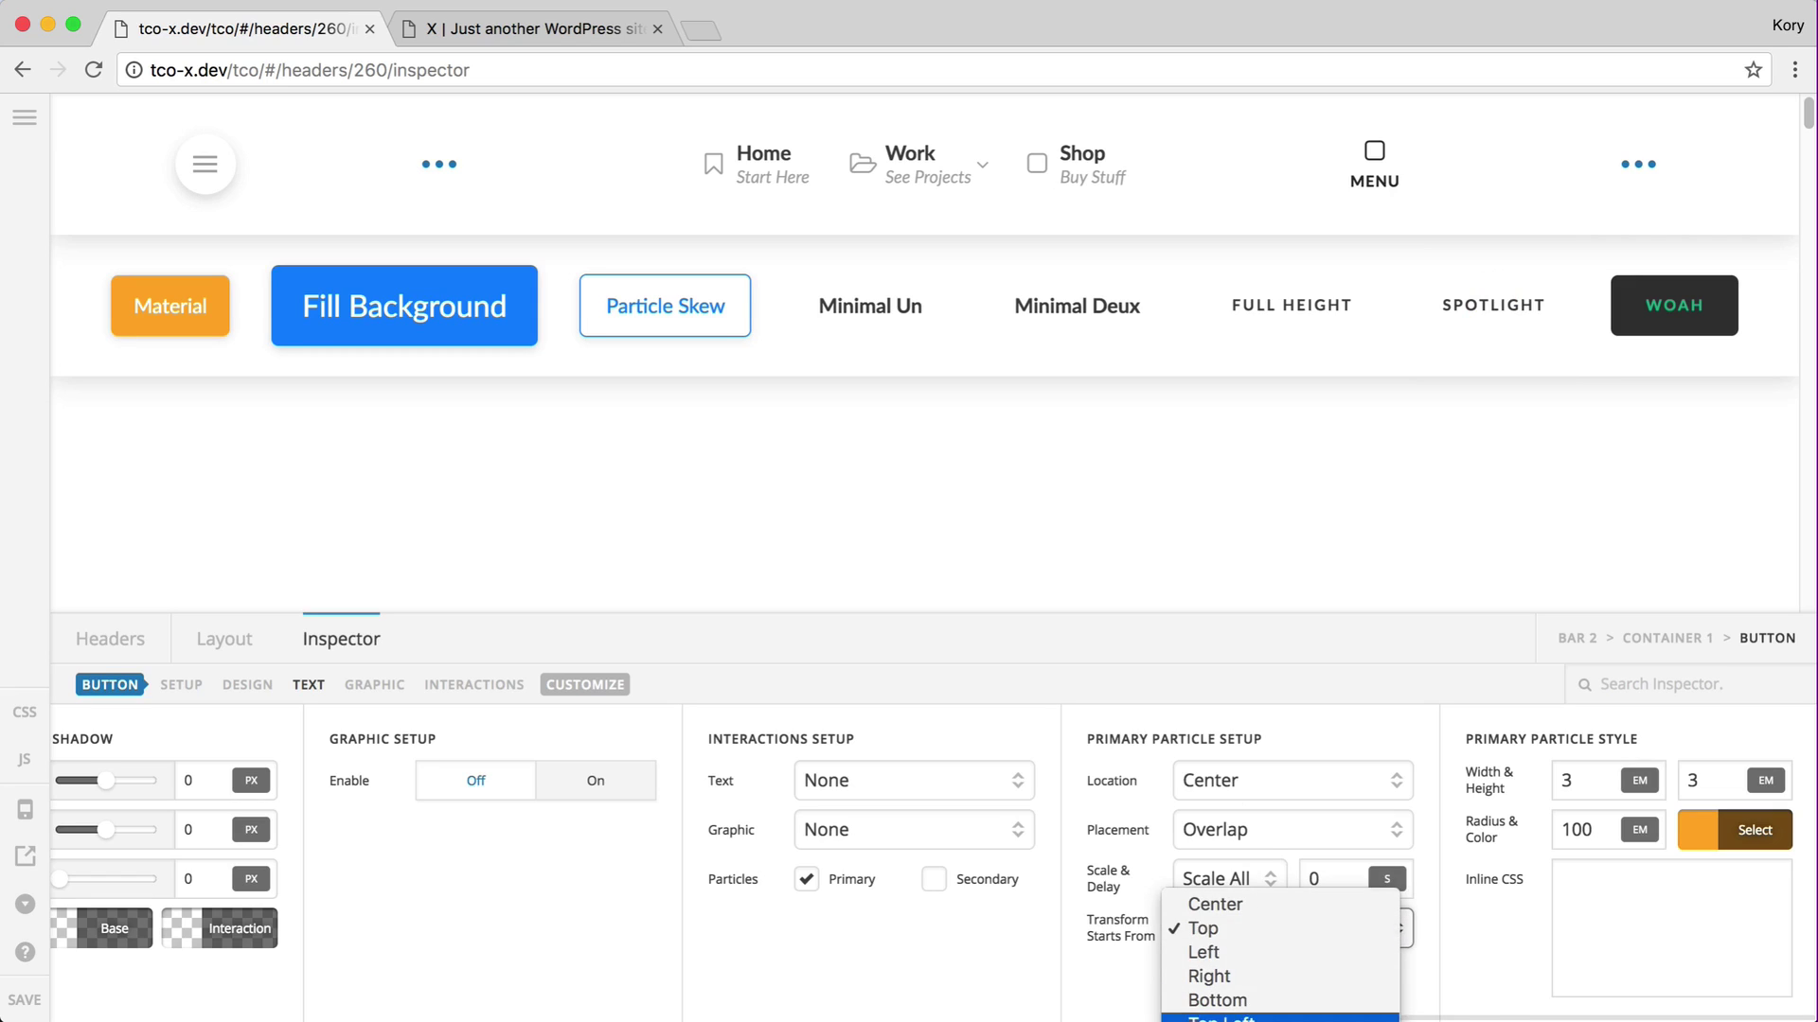
left_click(1231, 1018)
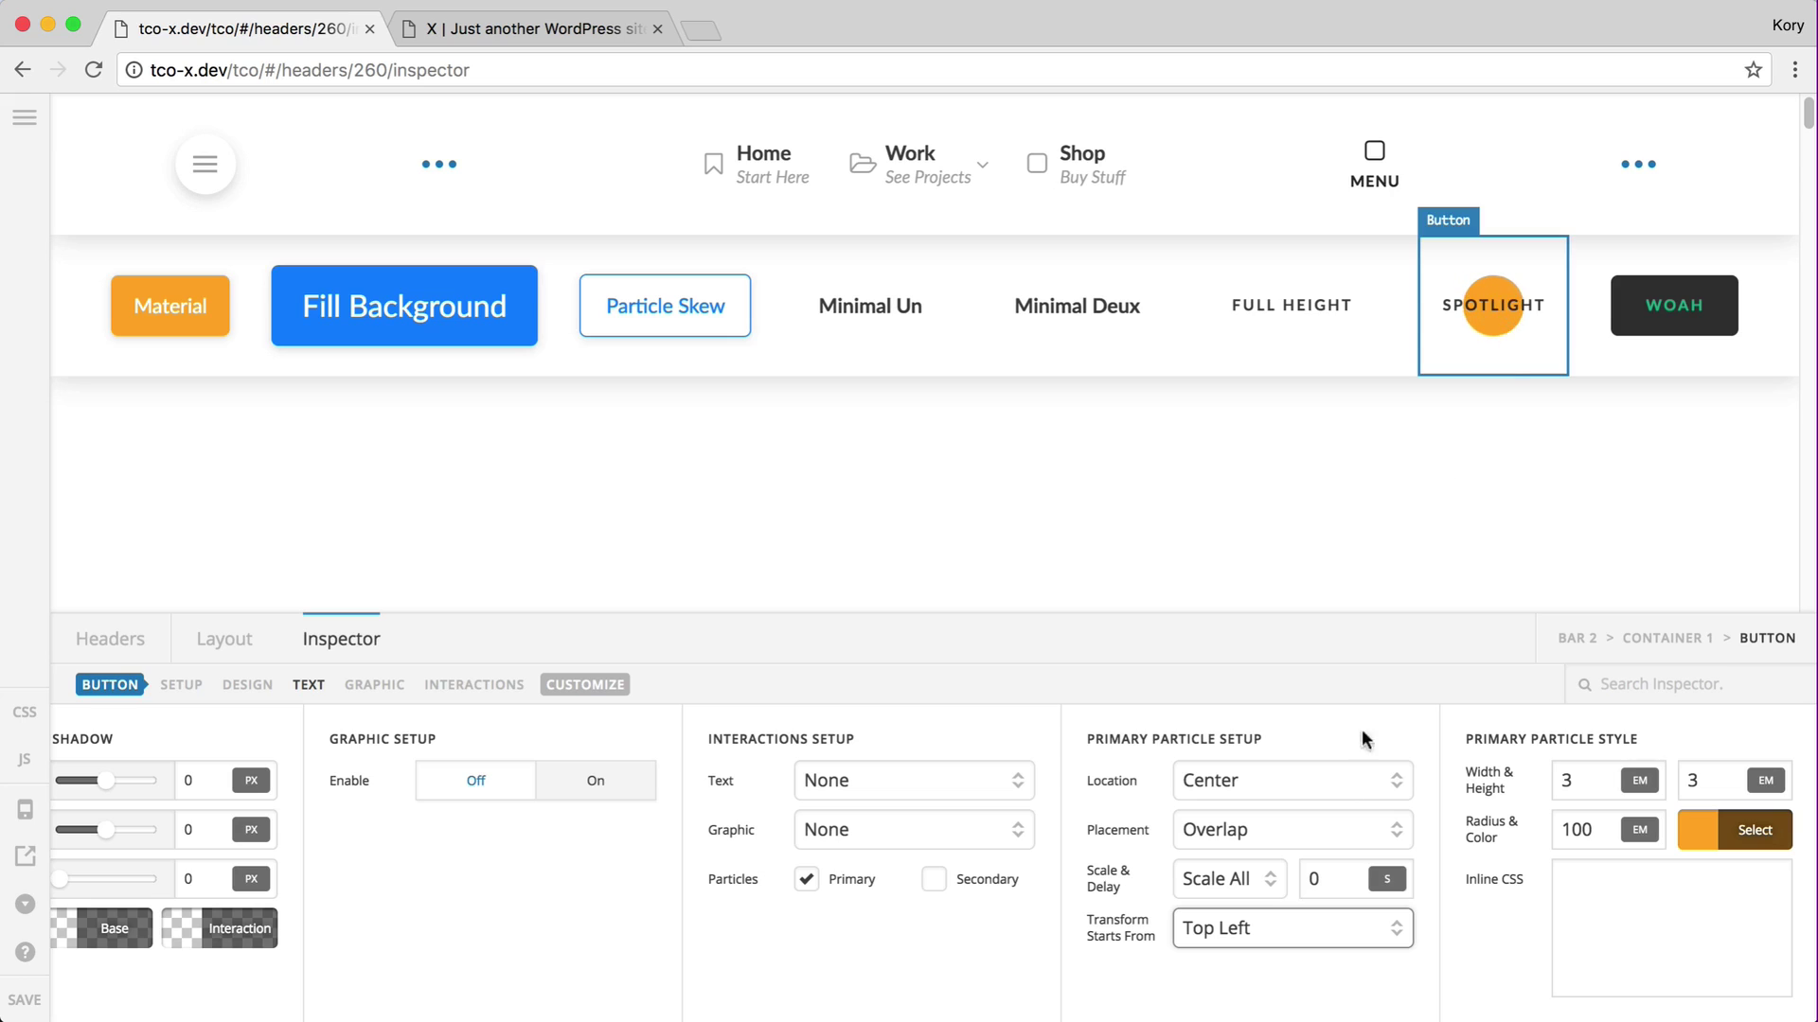
left_click(1259, 932)
left_click(1240, 1001)
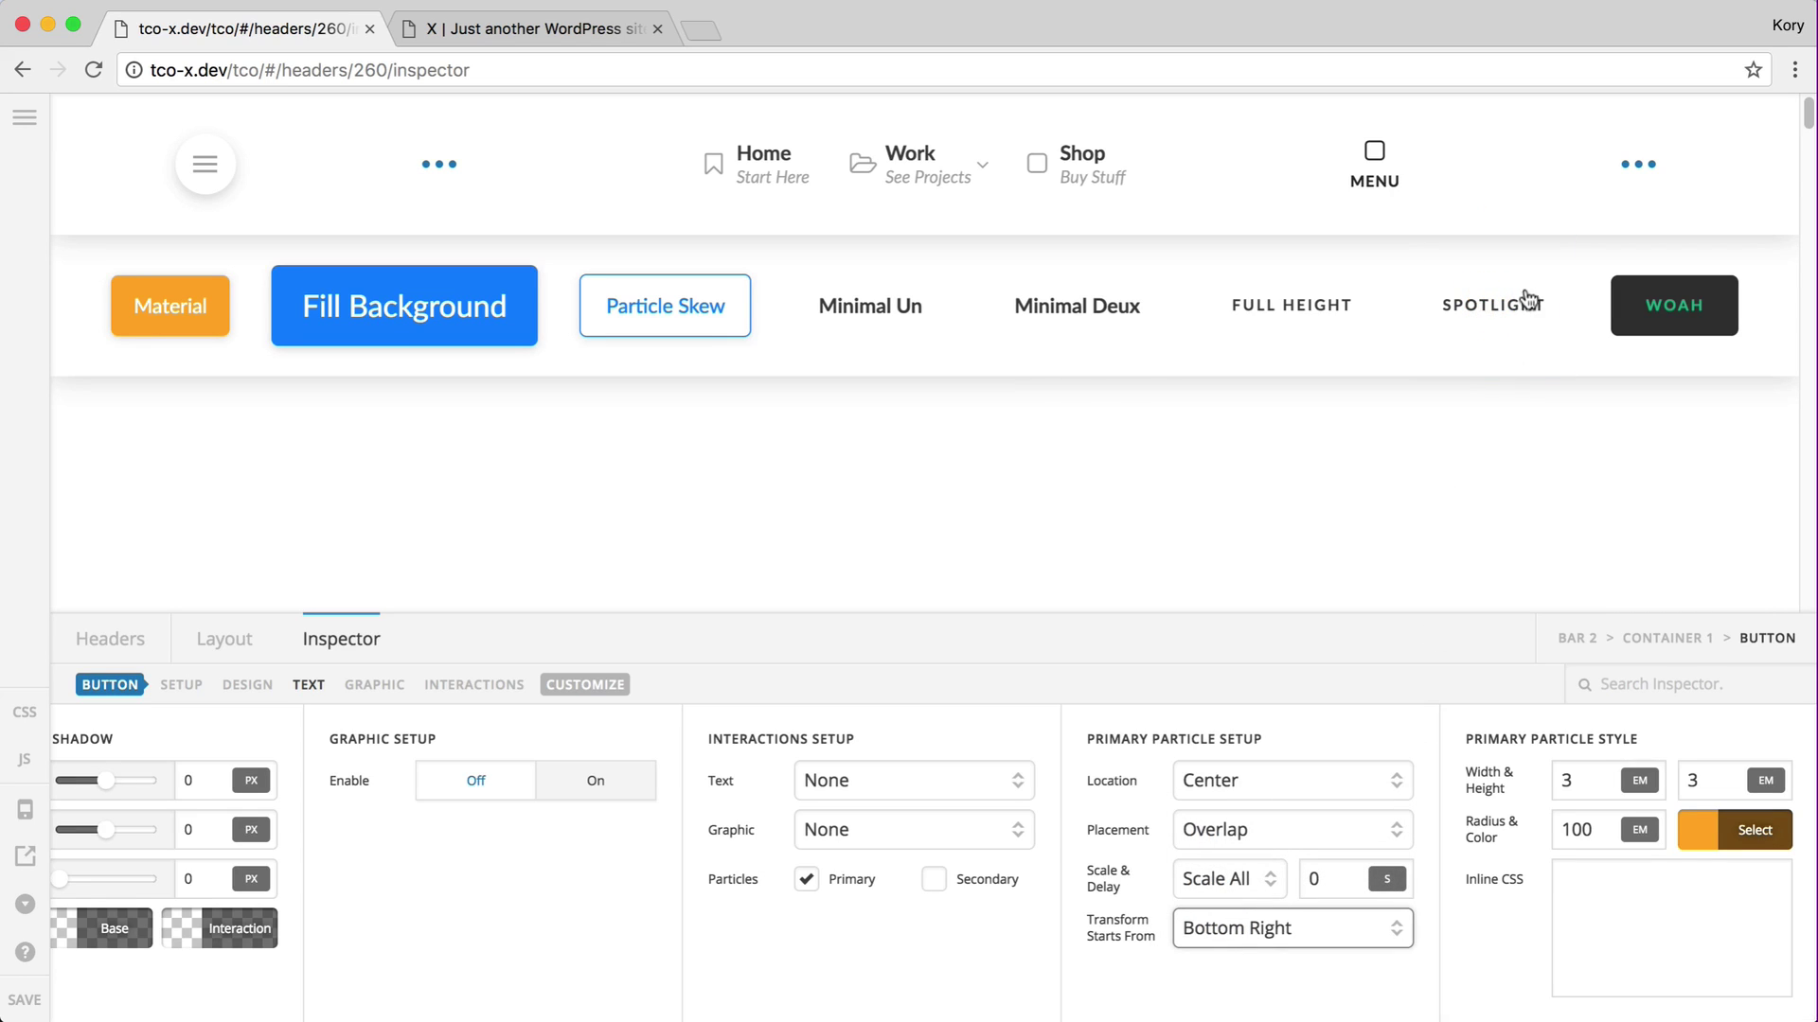
left_click(1293, 932)
left_click(1289, 731)
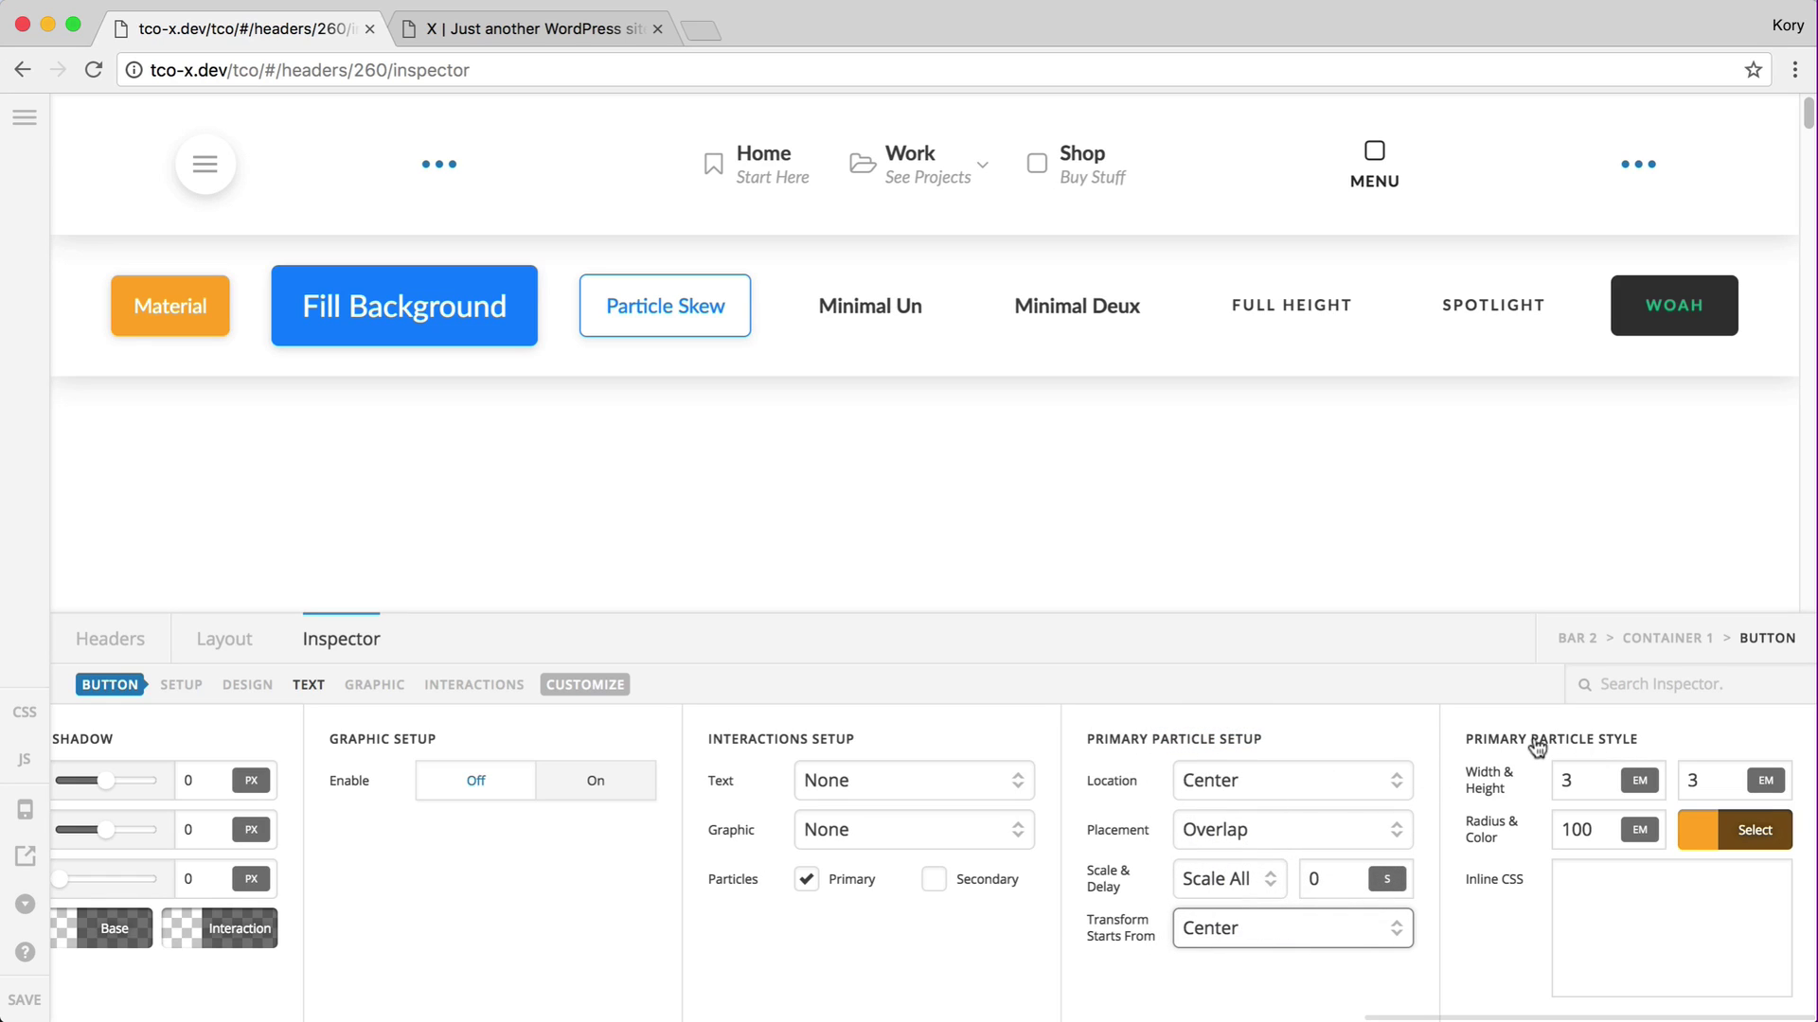
Examine the width, height, radius and inline CSS settings of the Spotlight button's primary particle style.
left_click(1588, 779)
left_click(1726, 780)
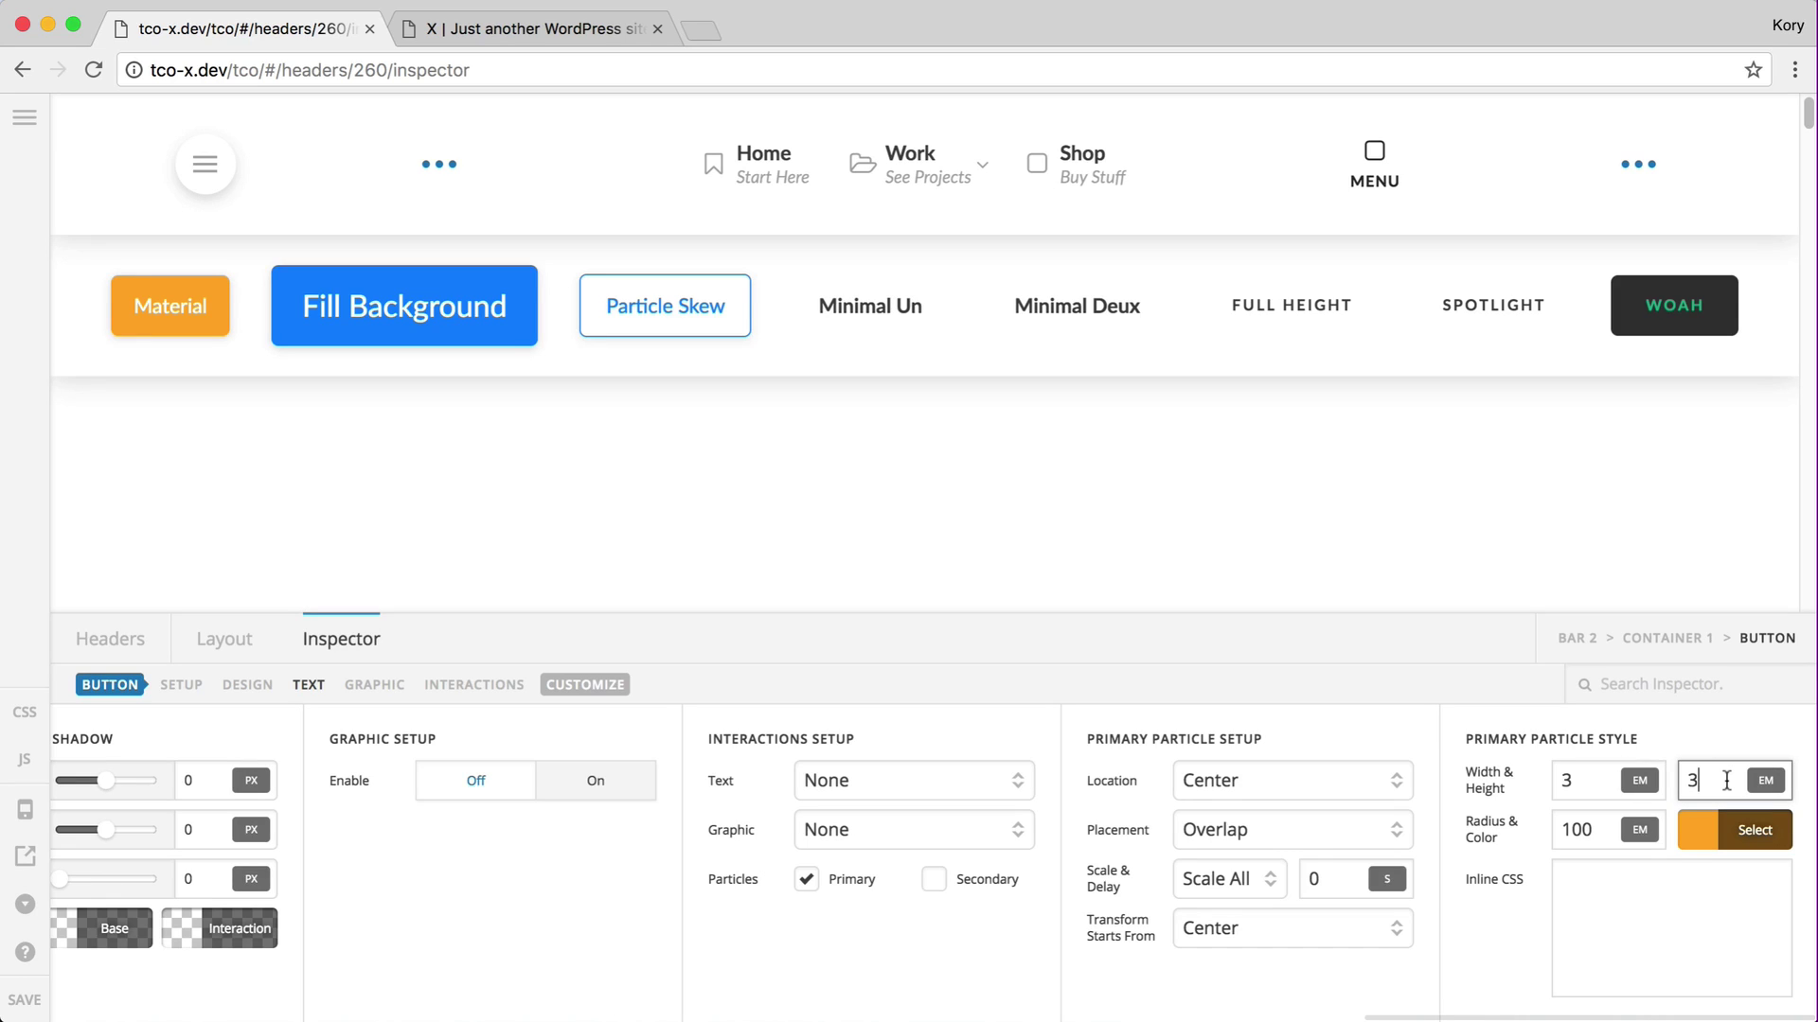
left_click(1598, 830)
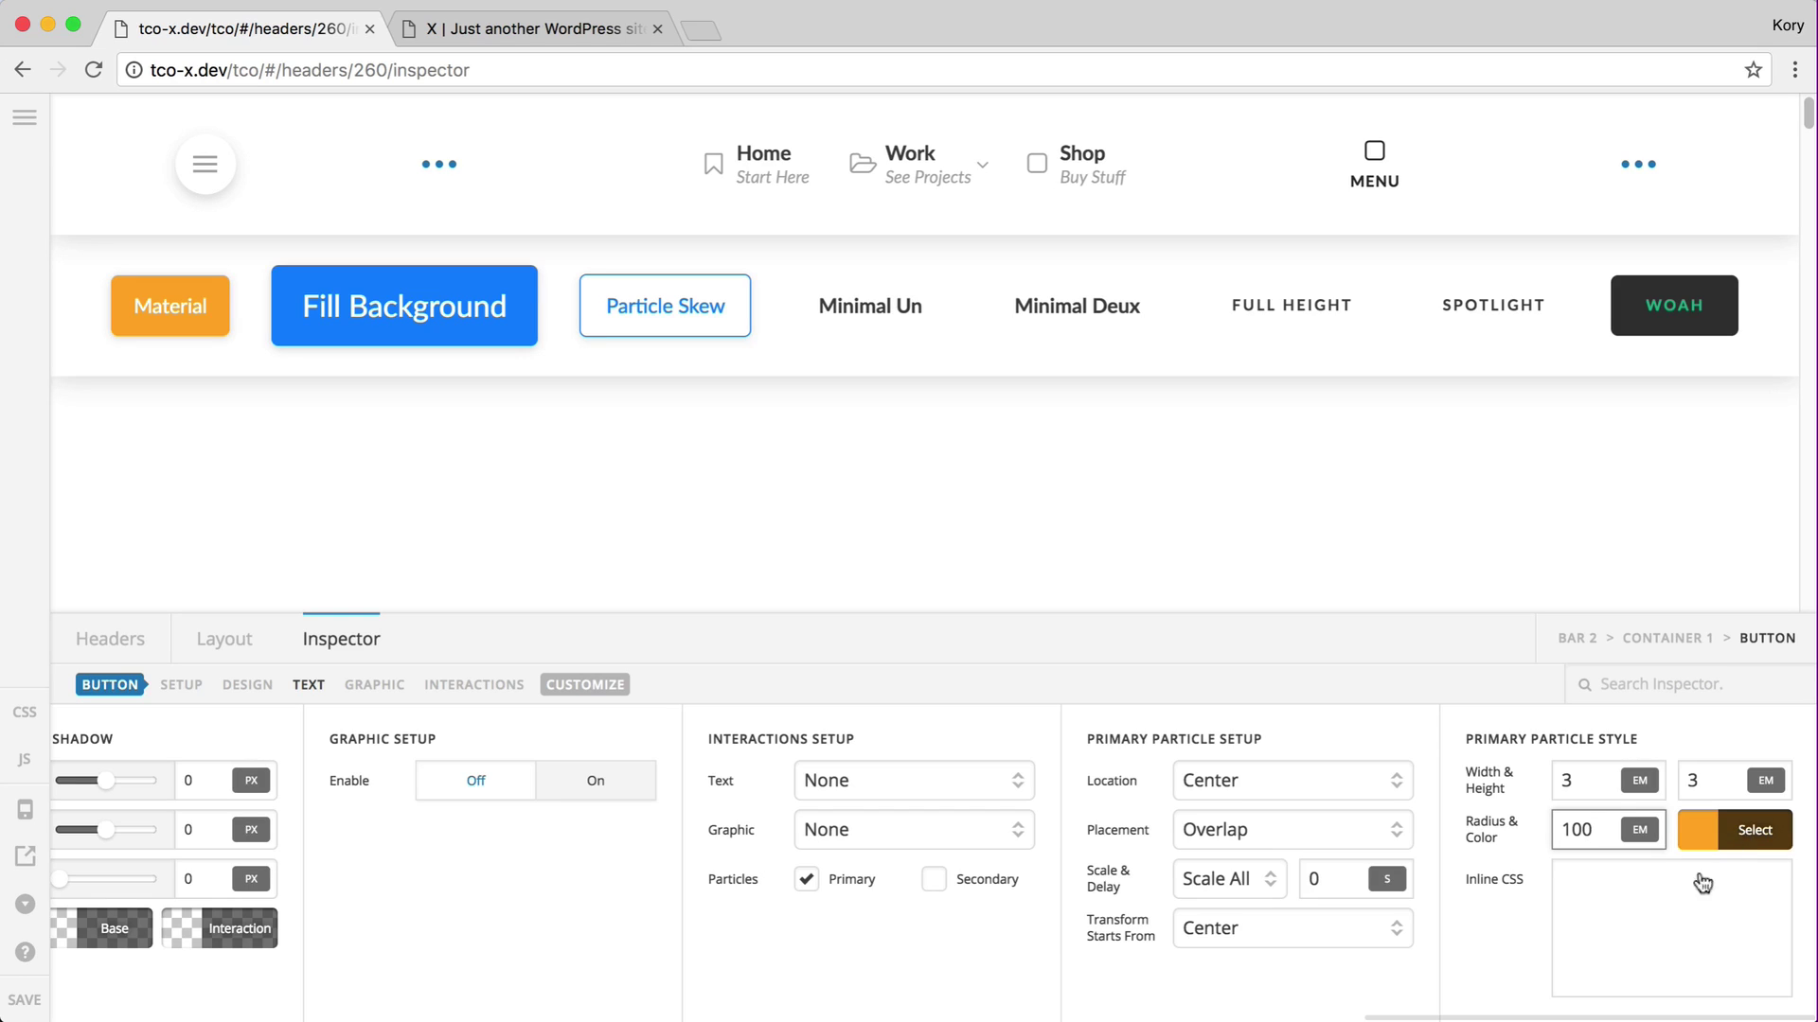
left_click(1655, 934)
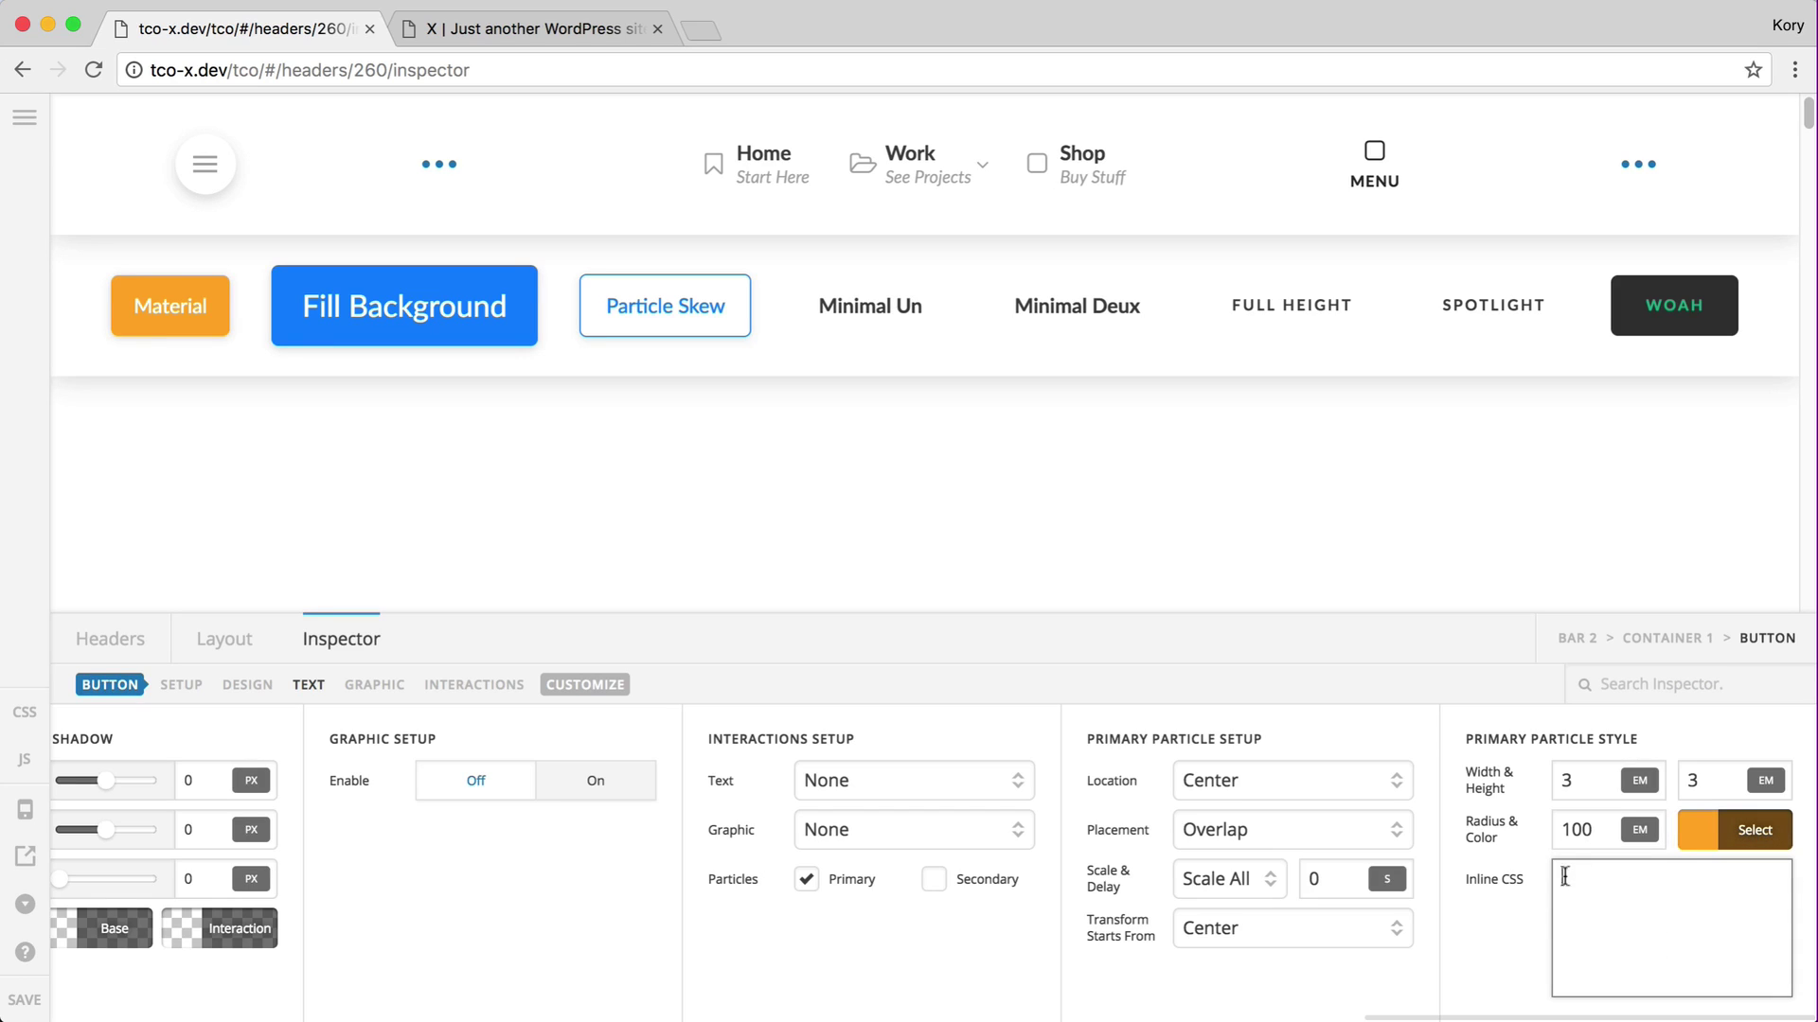
left_click(1613, 928)
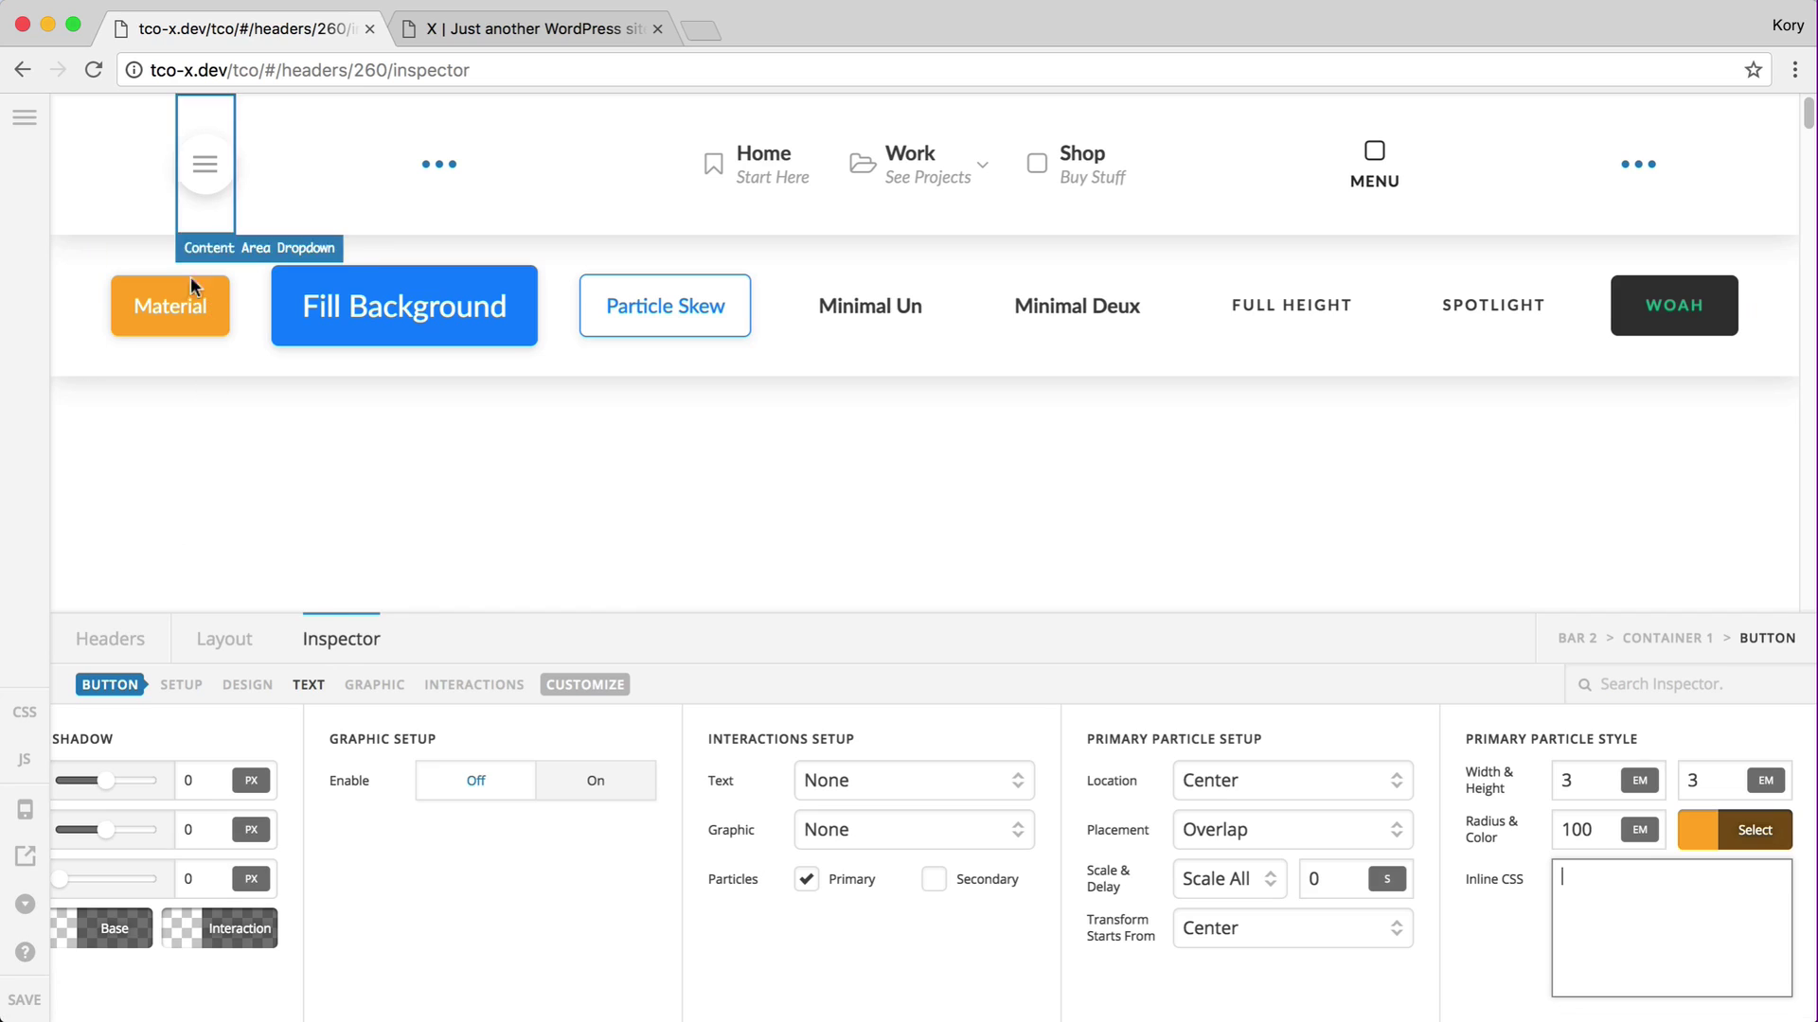
Show the Material button's interaction settings, save the header and check the buttons on the live site before returning to the builder.
left_click(192, 301)
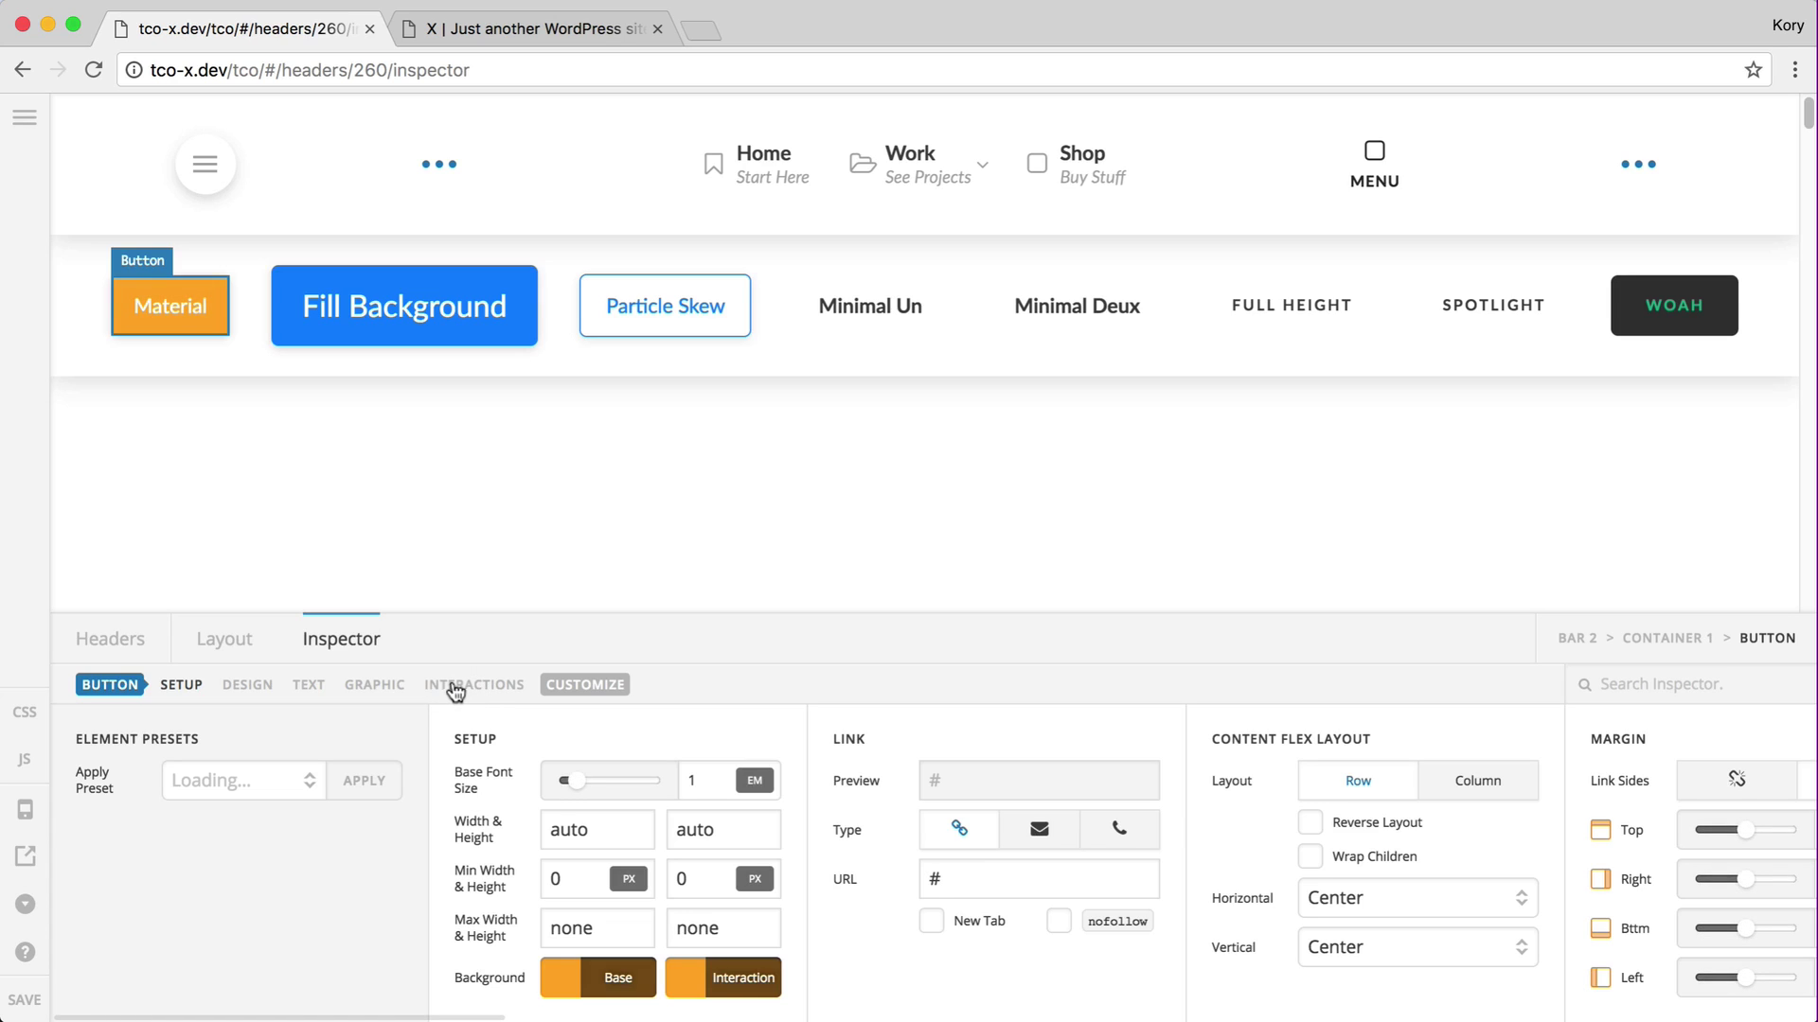
left_click(444, 691)
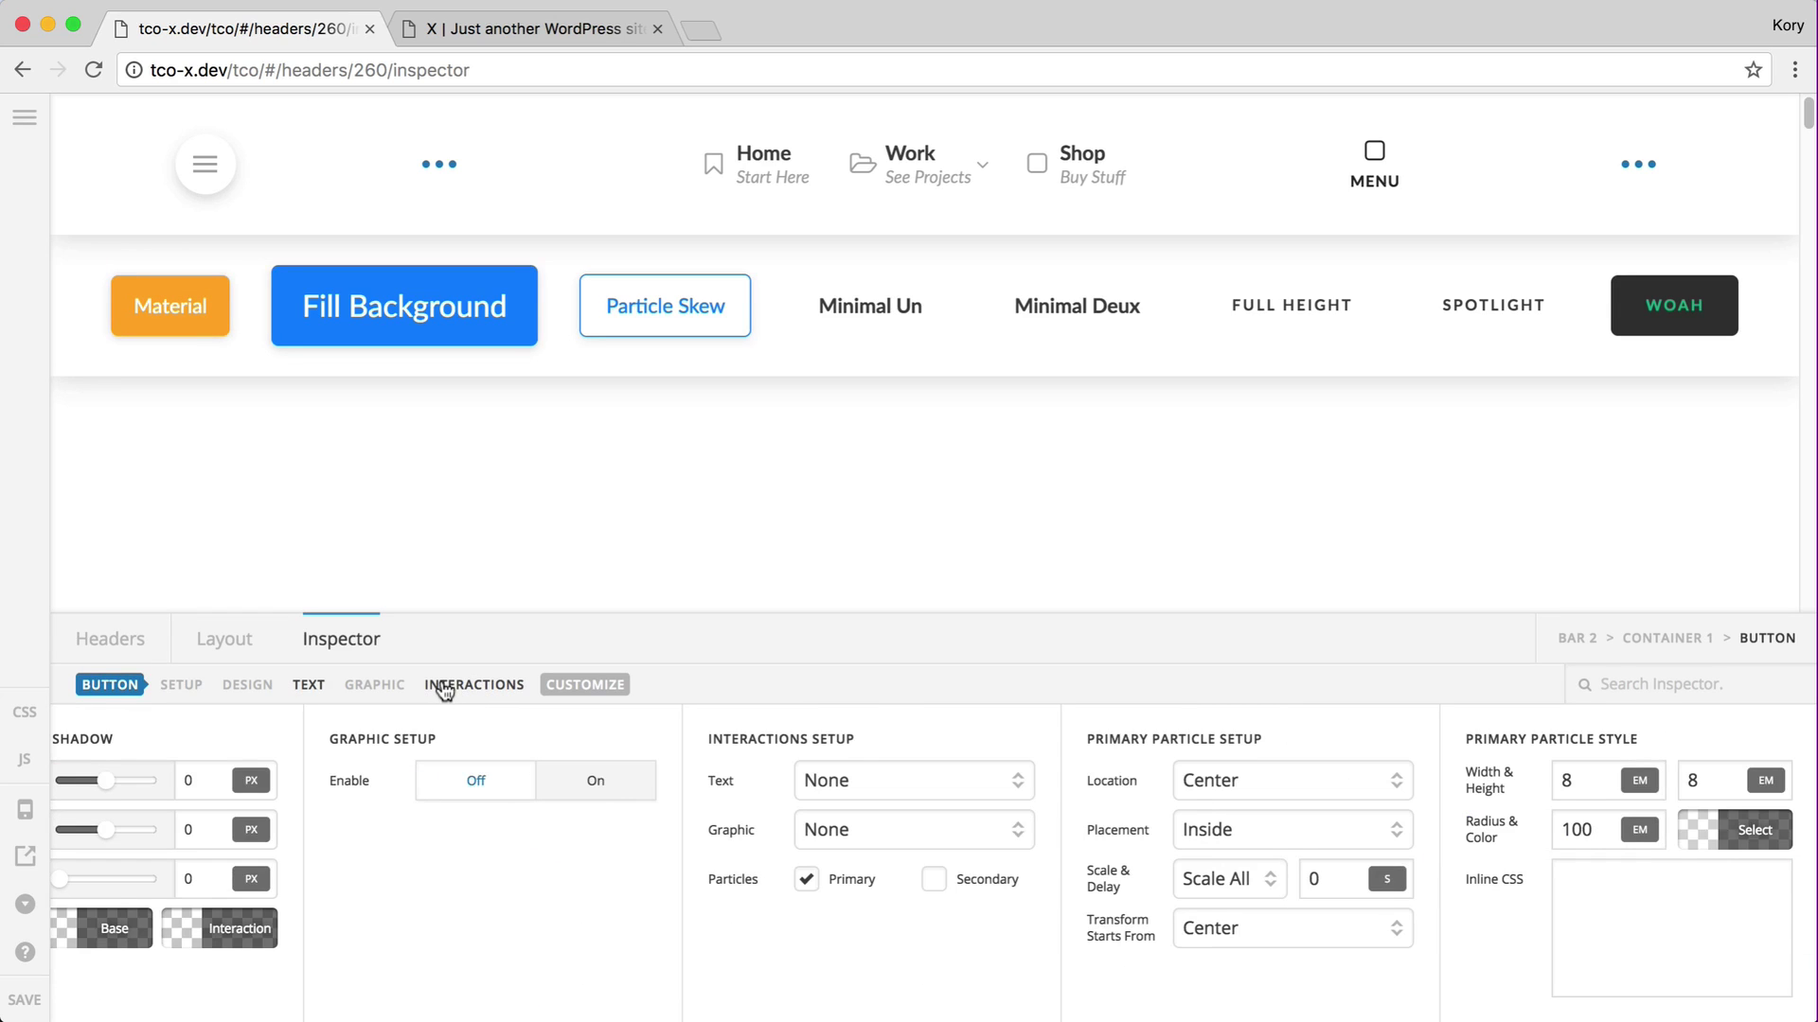
left_click(25, 1000)
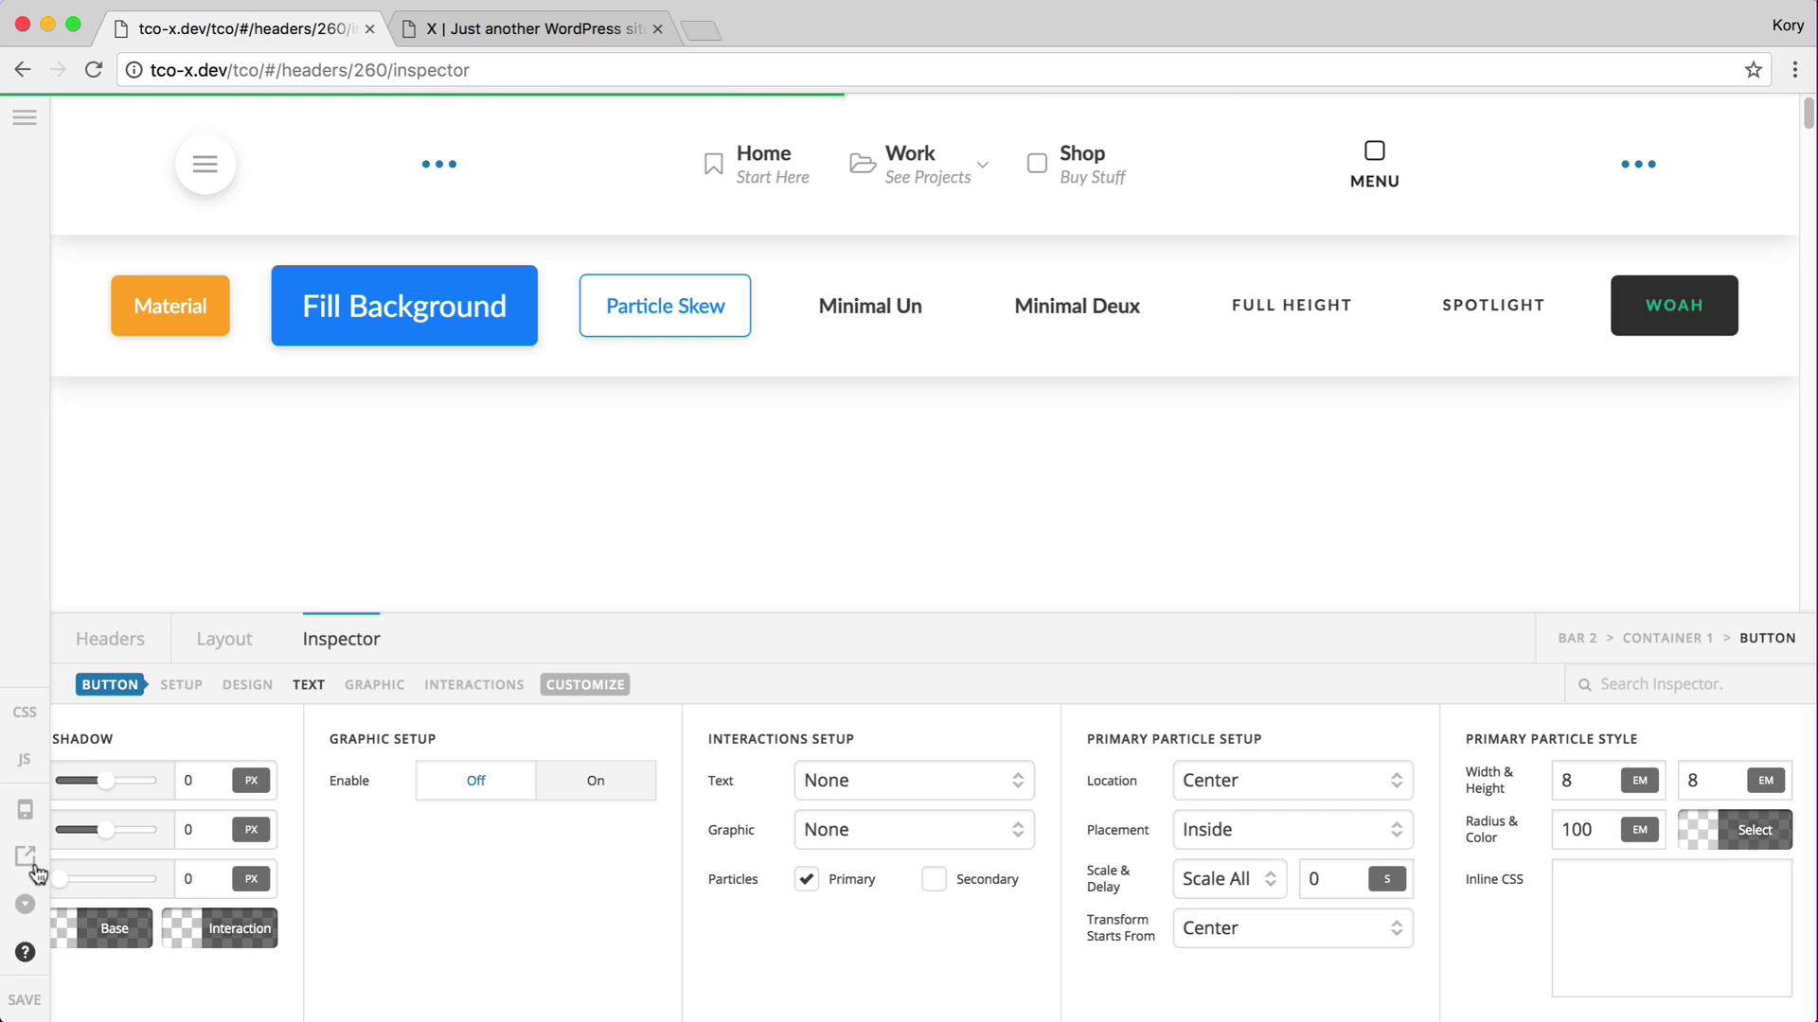
left_click(32, 864)
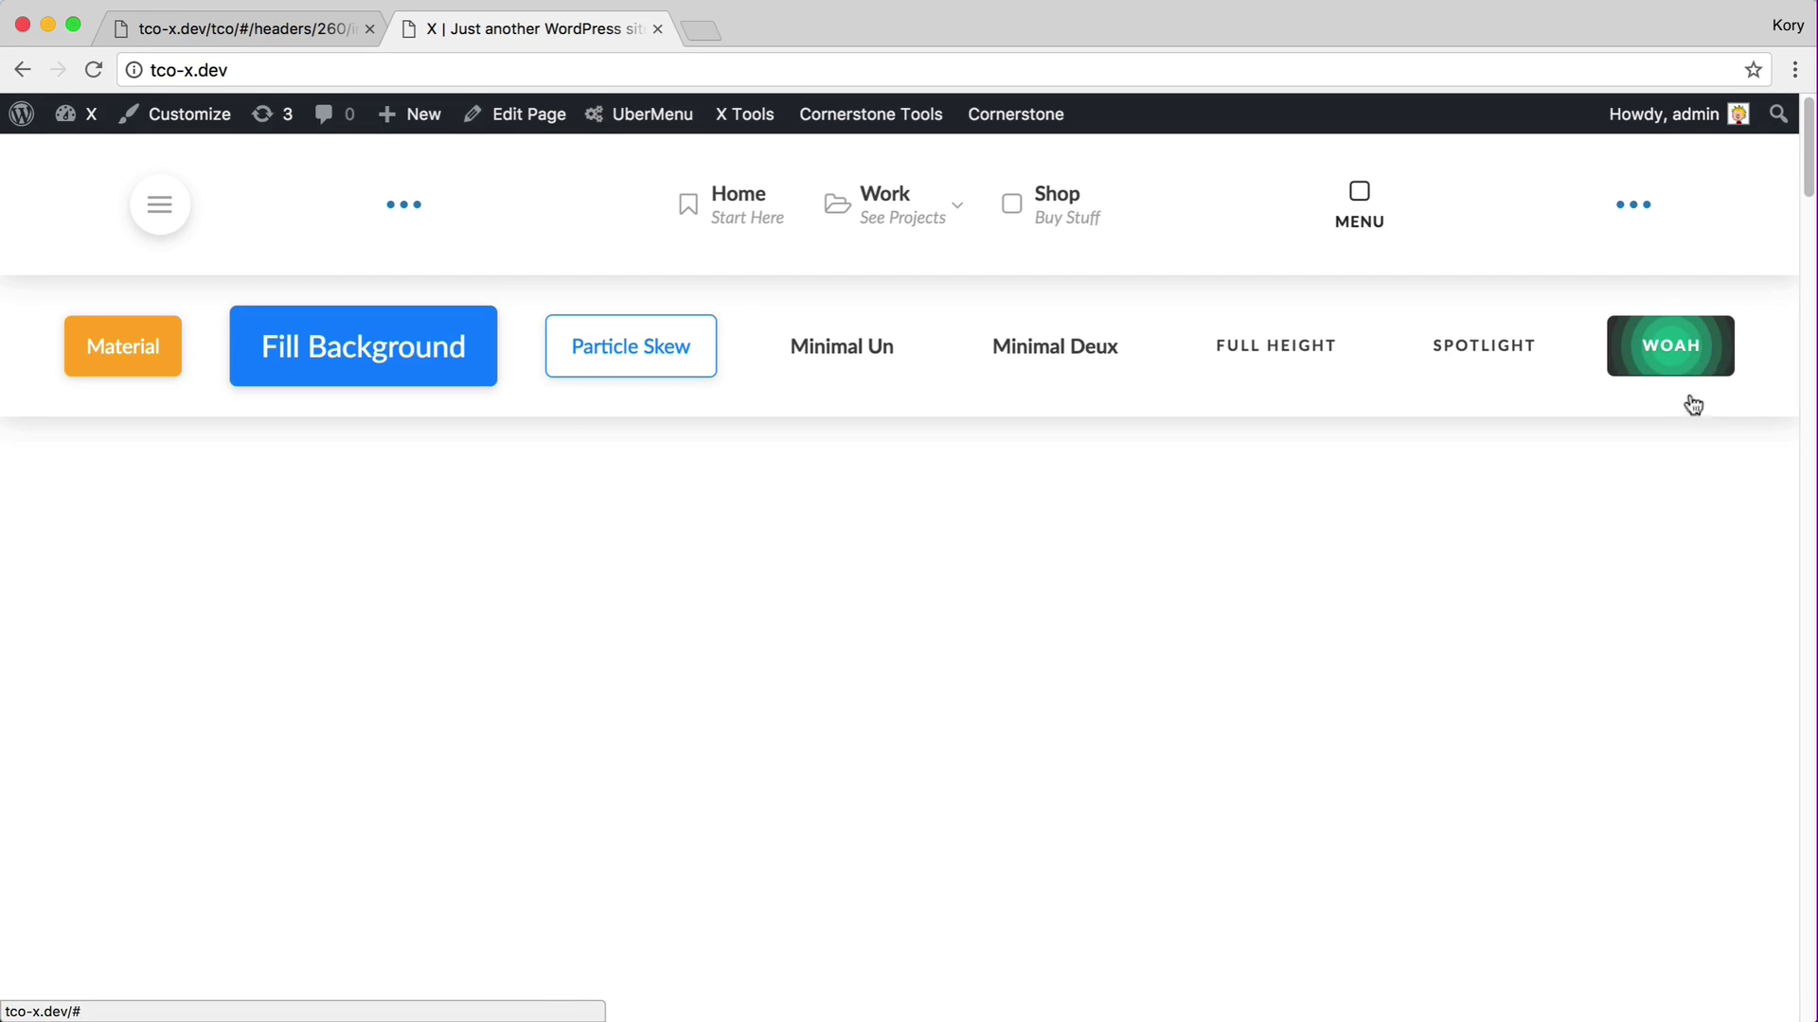
key("ctrl+shift+Tab")
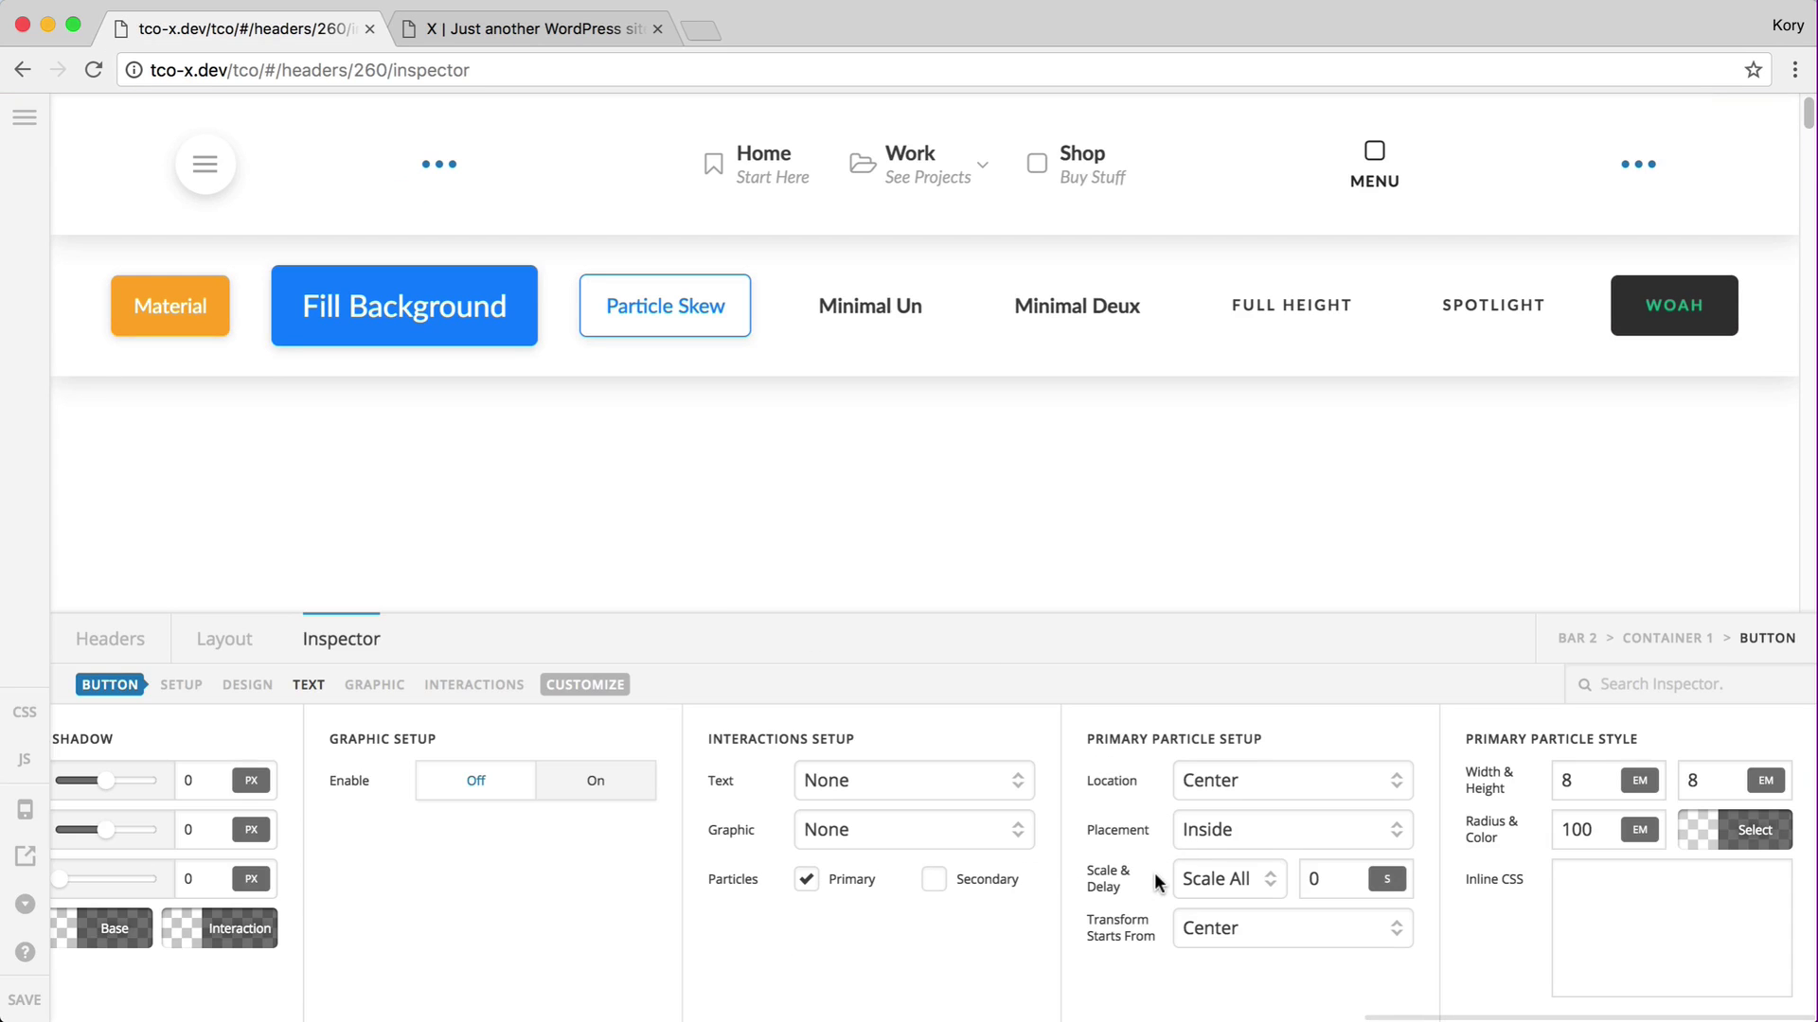
Set the Material button's primary particle width and height to 3 em.
left_click(170, 305)
double_click(1576, 782)
type("3")
double_click(1738, 773)
type("3")
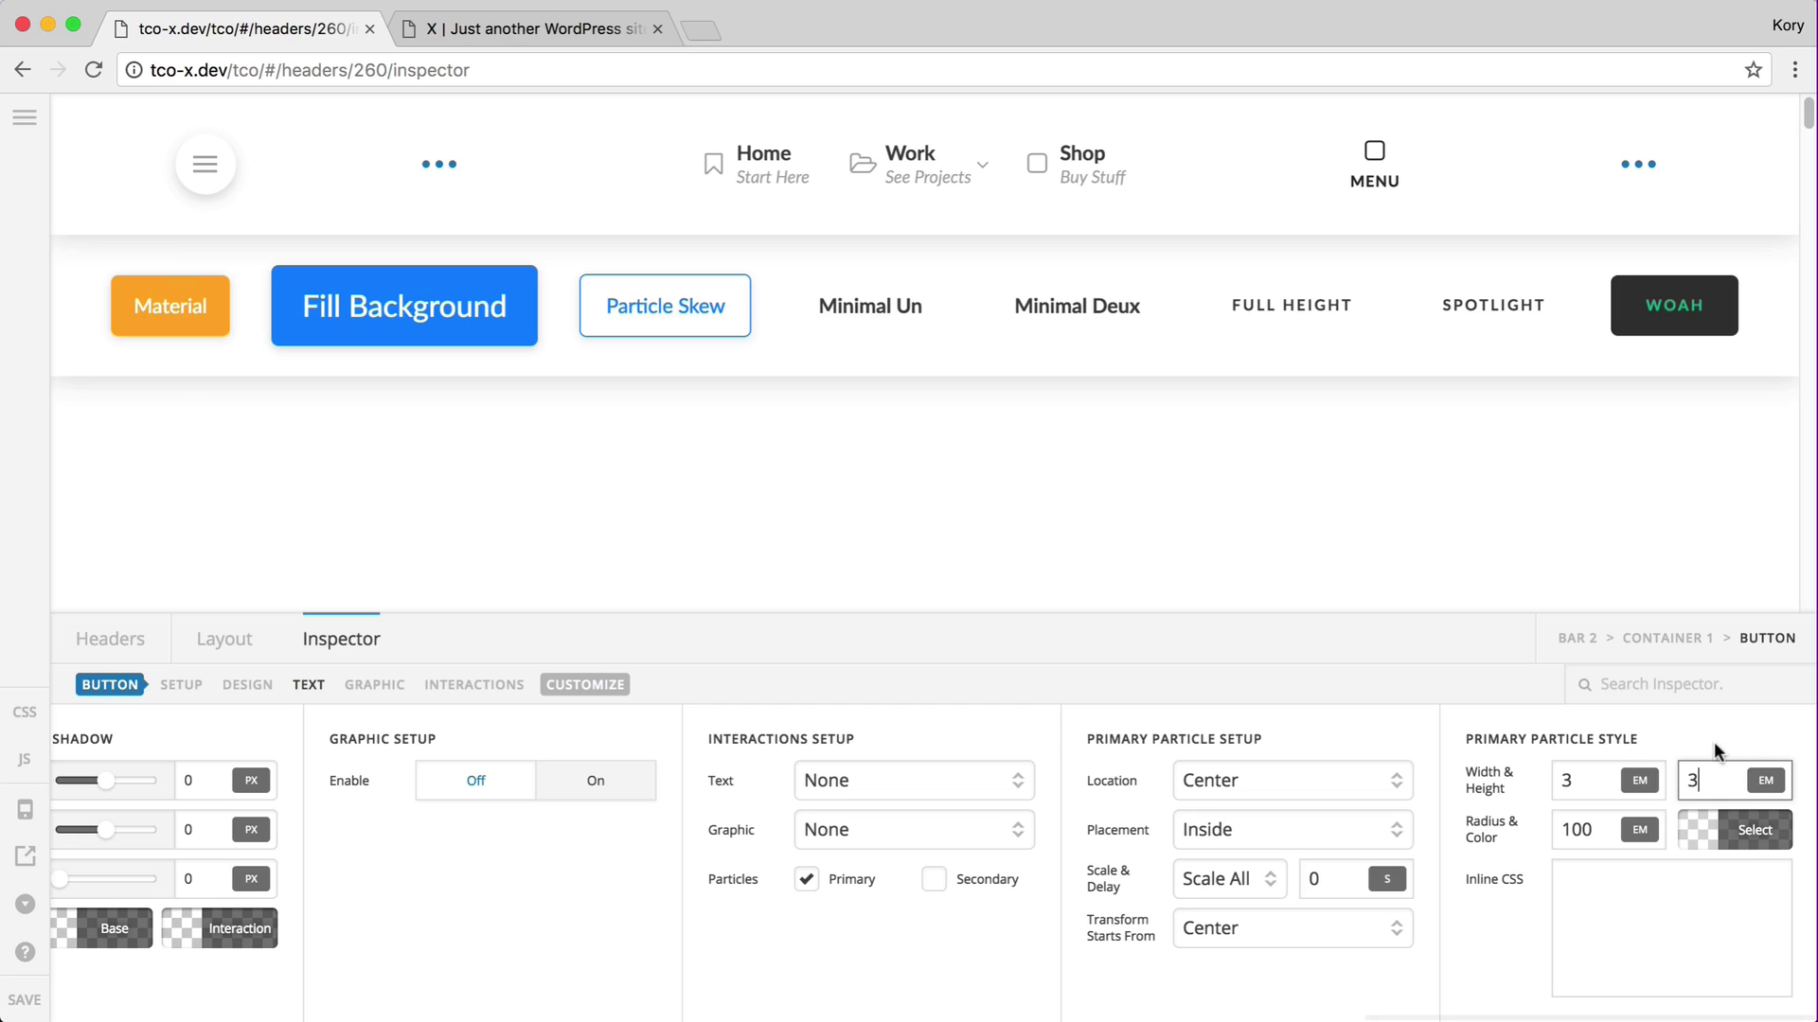
Set the Material button's primary particle width and height to 100% and its radius to 0 em.
double_click(1587, 793)
type("100%")
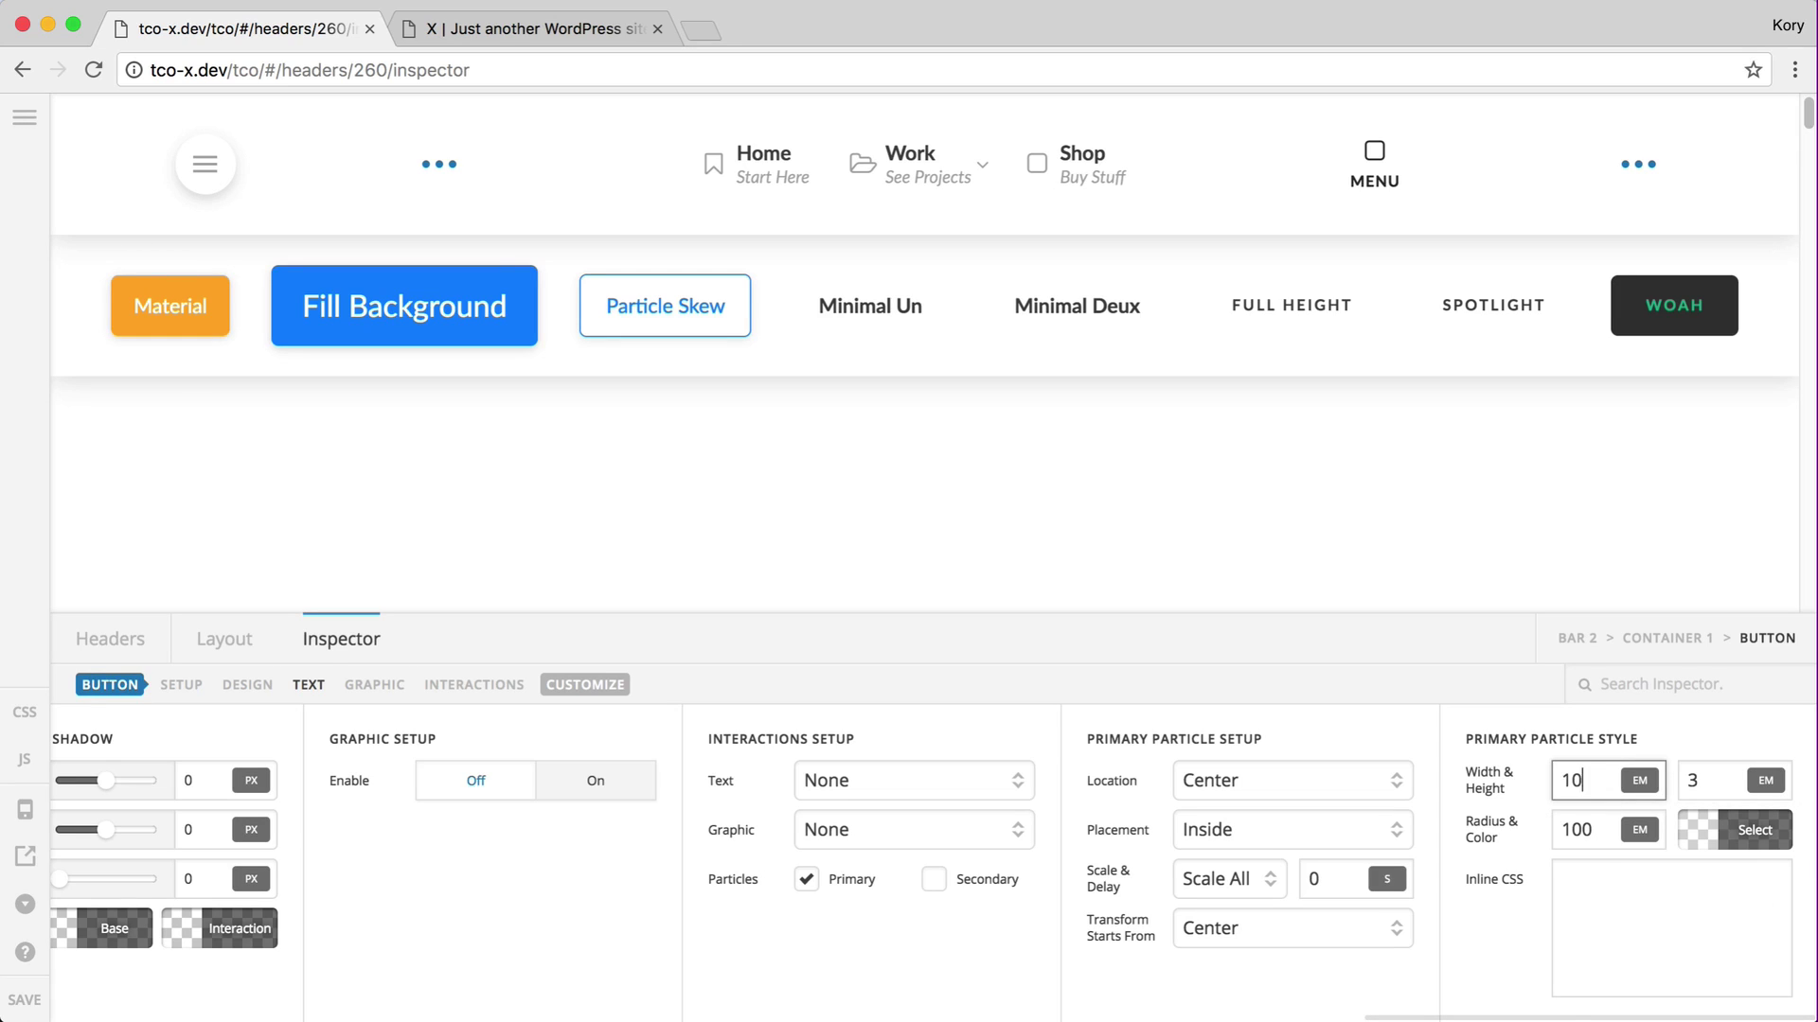
left_click(1712, 790)
key("BackSpace")
type("100")
double_click(1590, 830)
type("0")
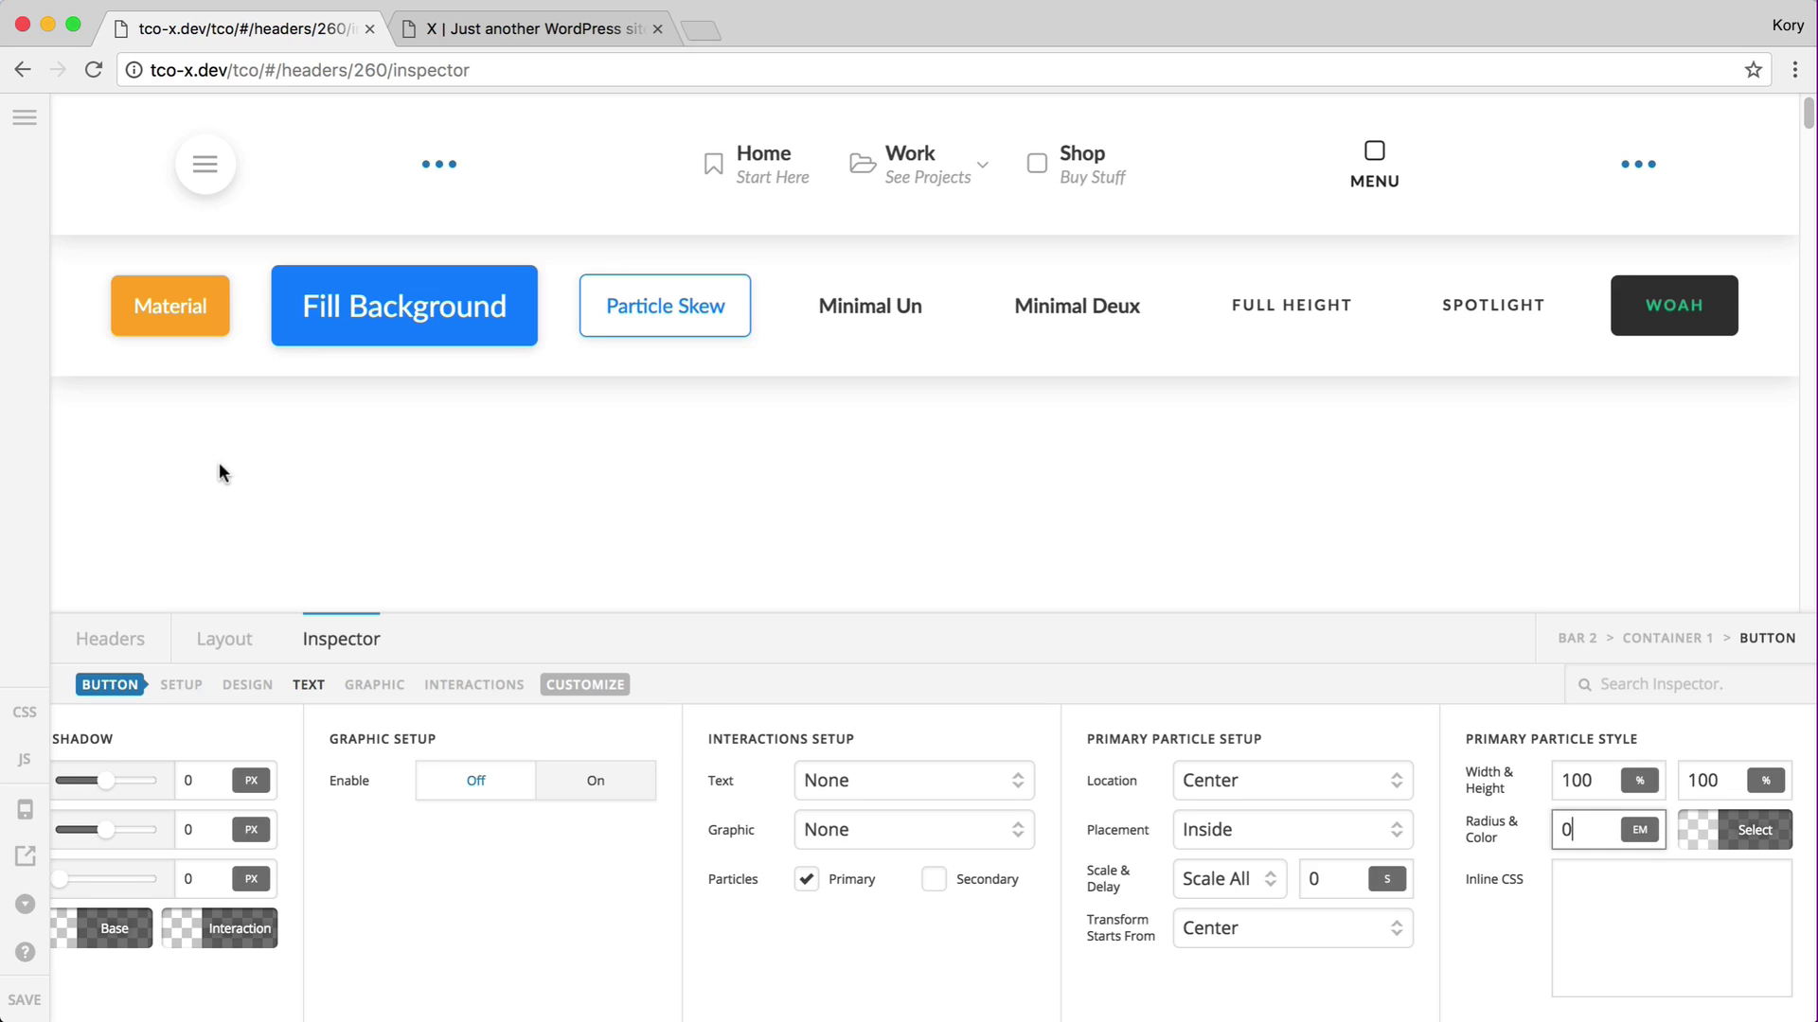
Change the Material button's primary particle width and height to 4 em each.
double_click(1573, 775)
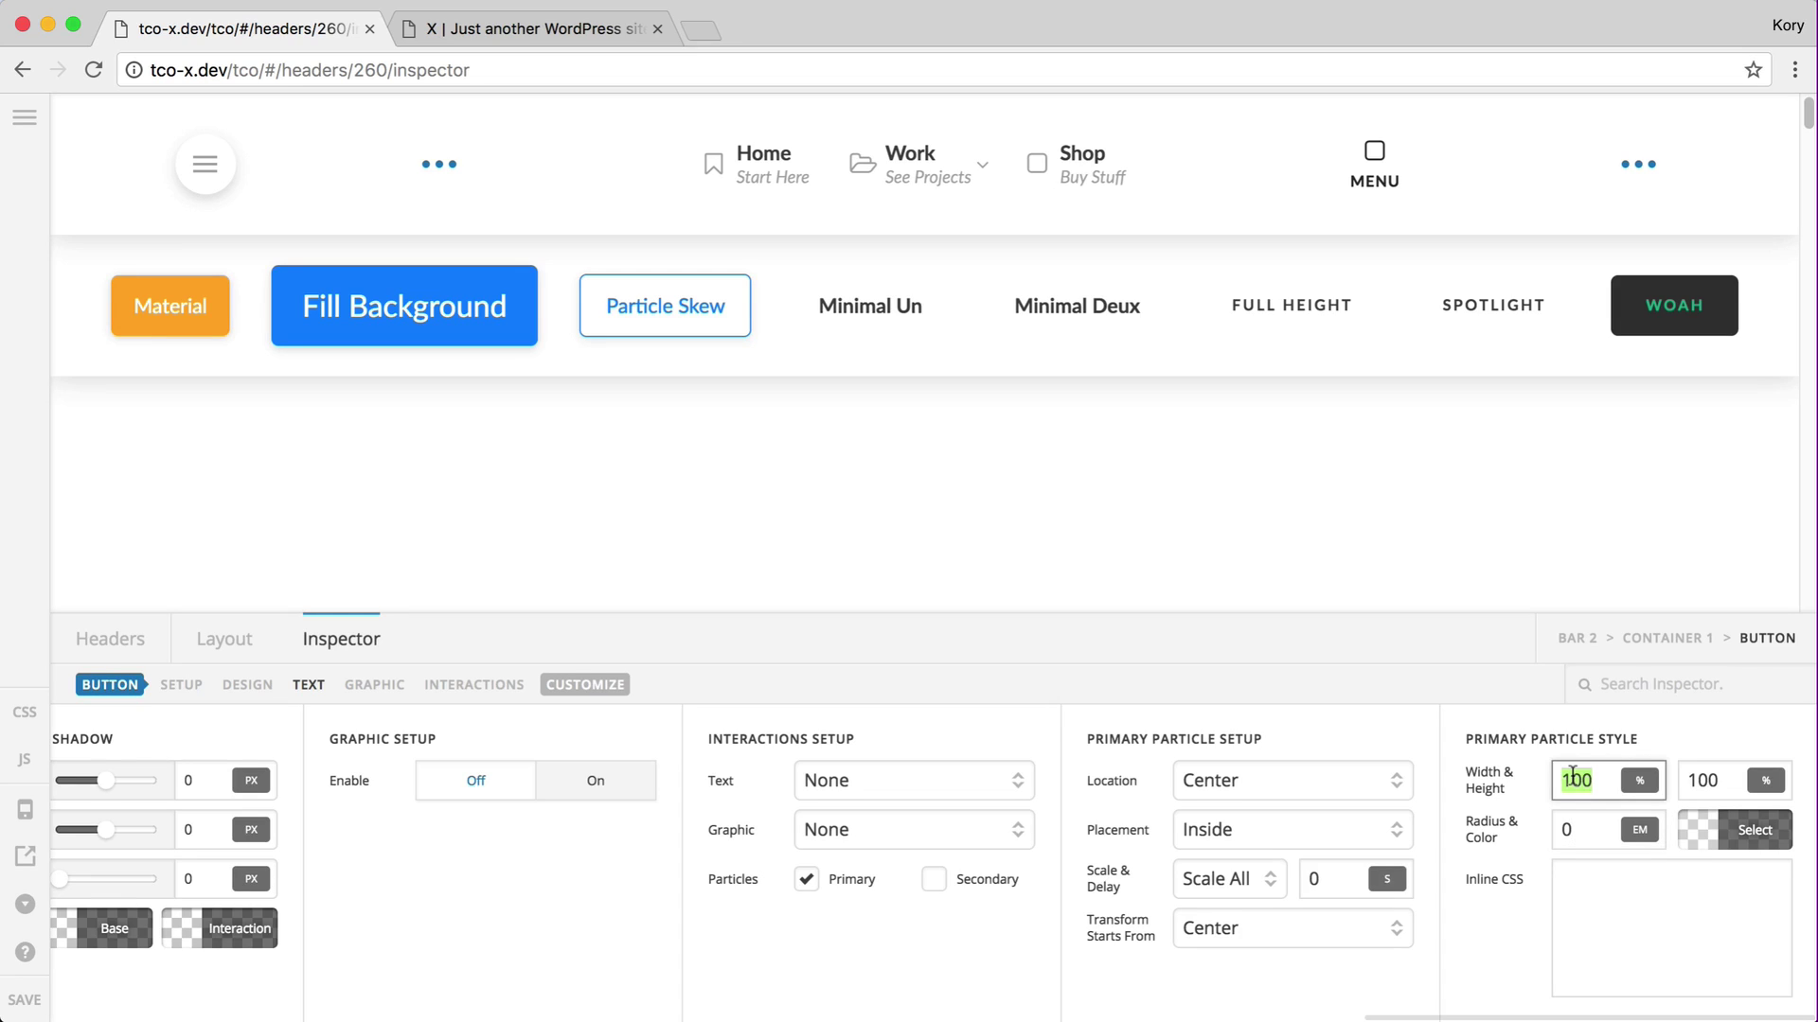
type("4em")
double_click(1721, 784)
type("4em")
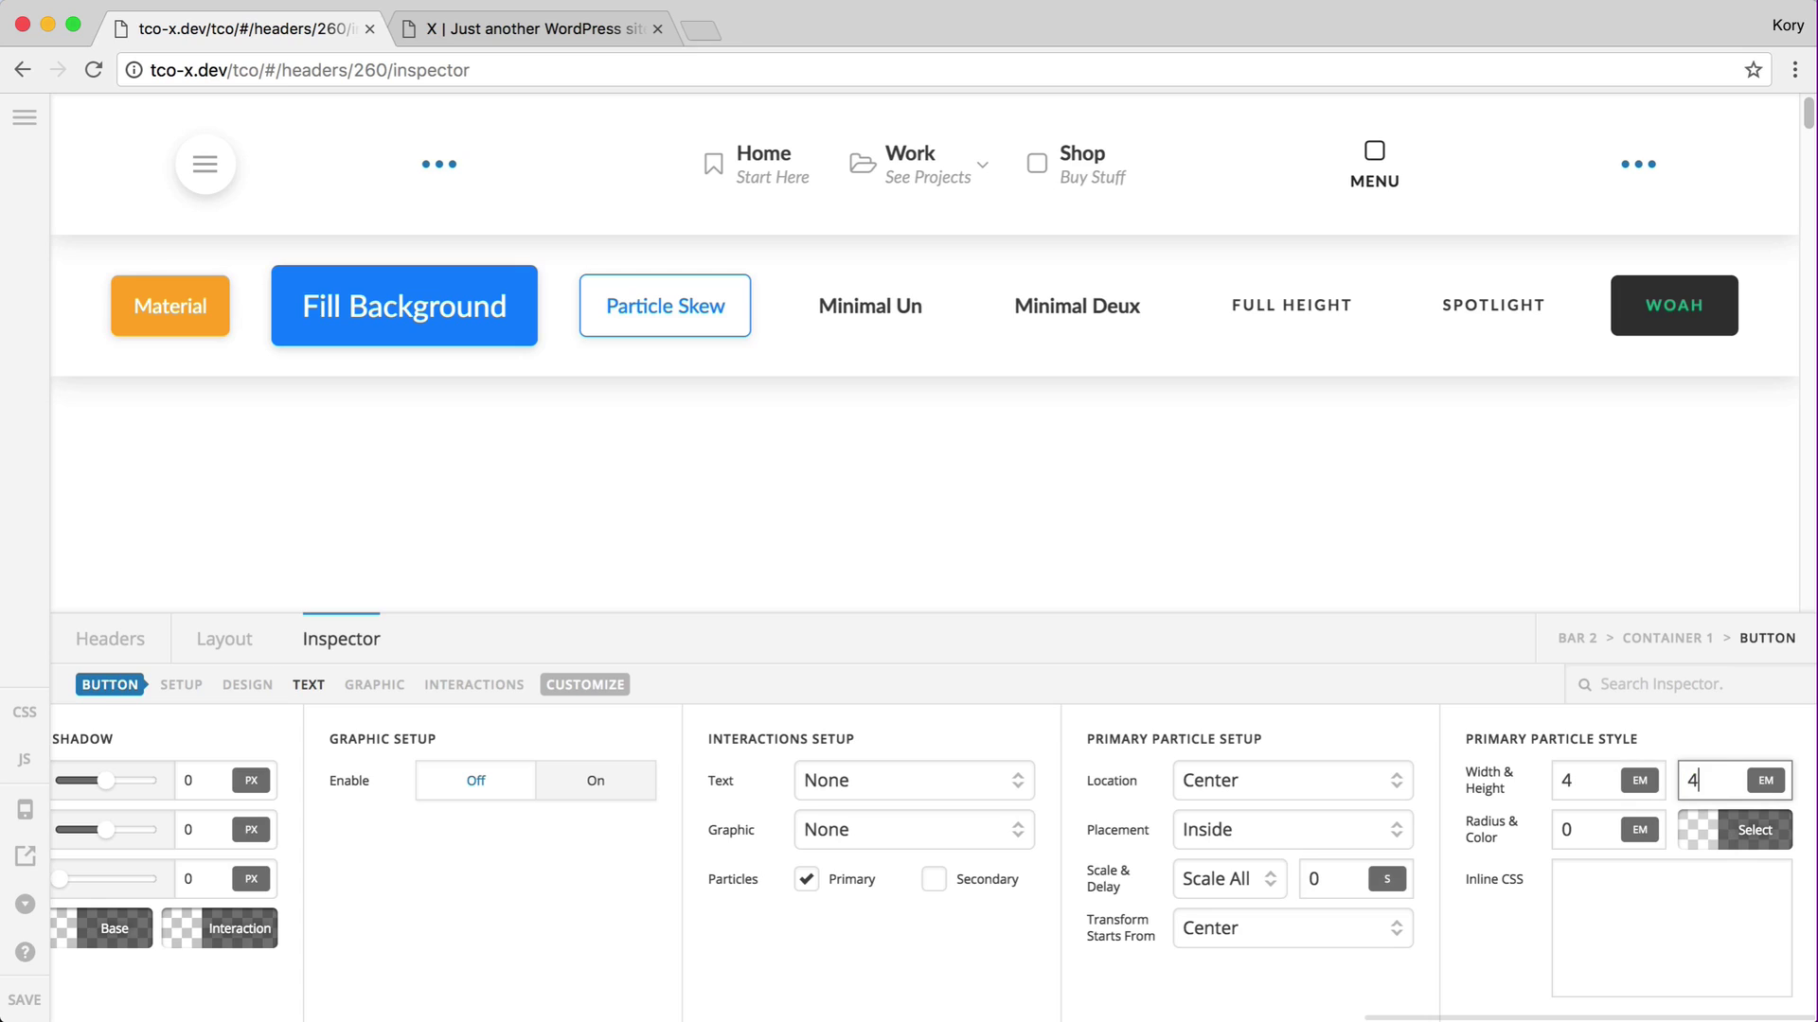
Set the Material button's primary particle radius to 100 em and preview the interaction.
double_click(1574, 830)
type("100")
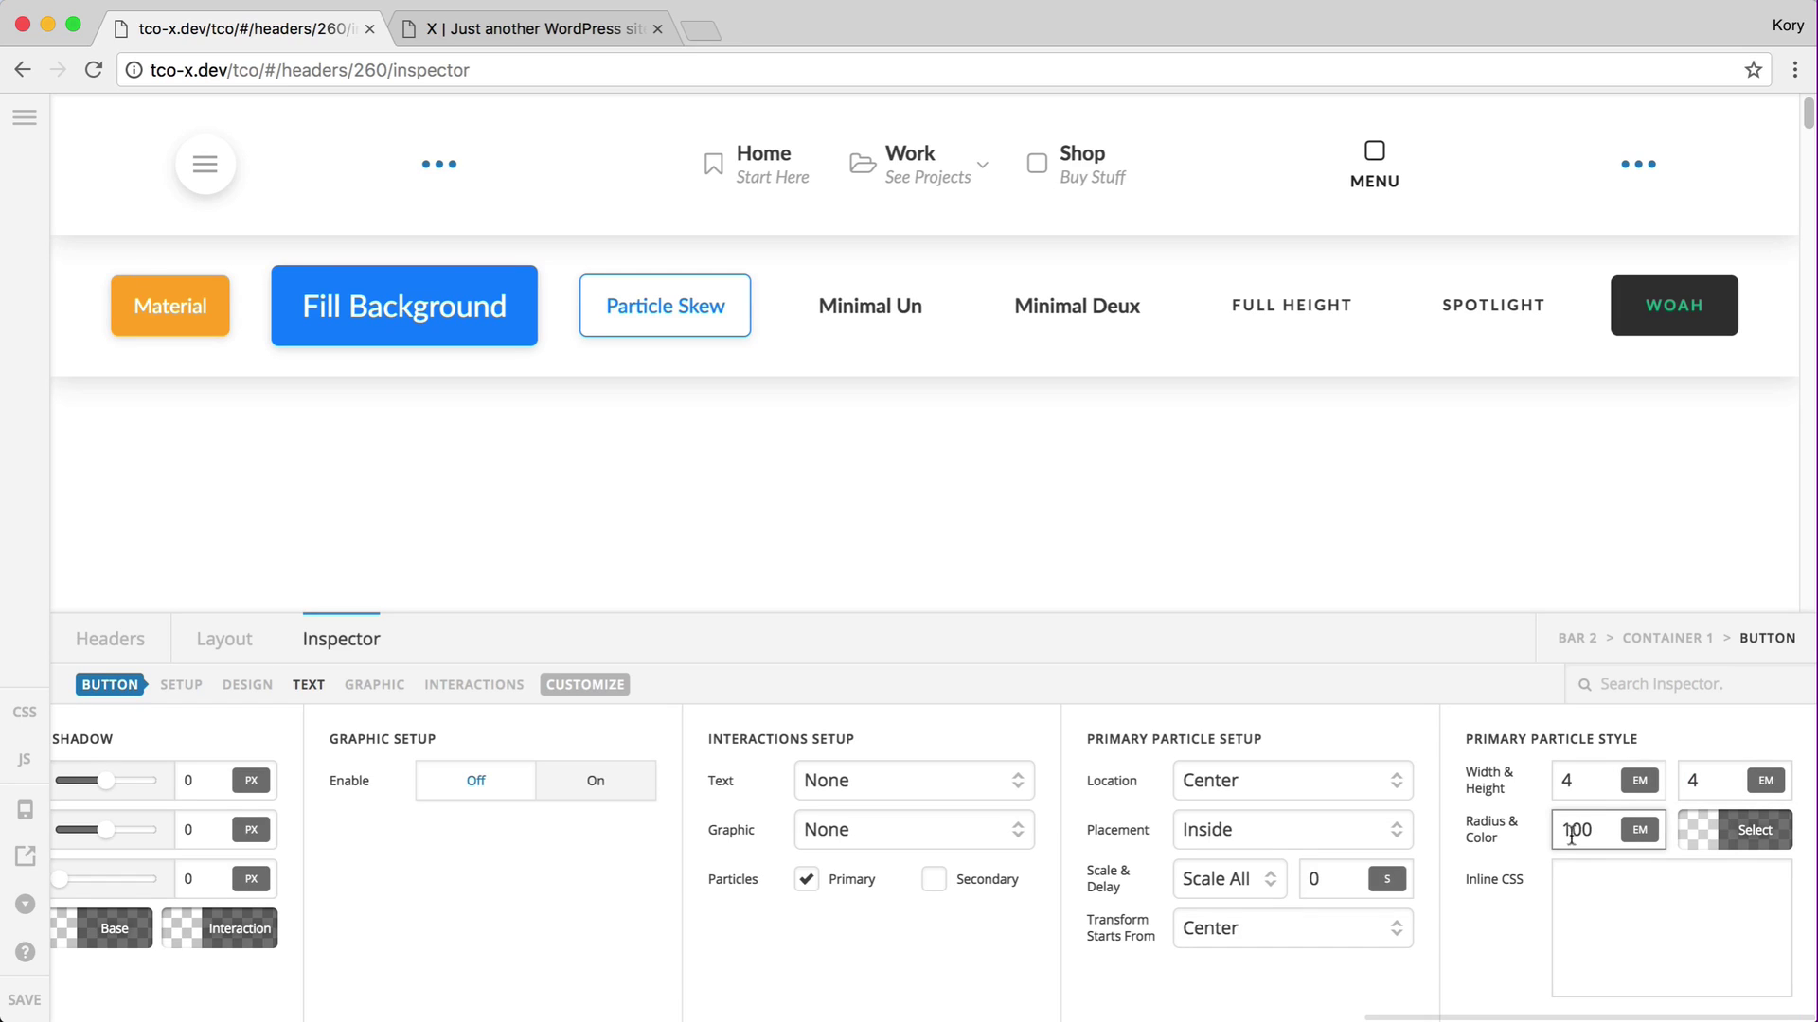
mouse_move(177, 331)
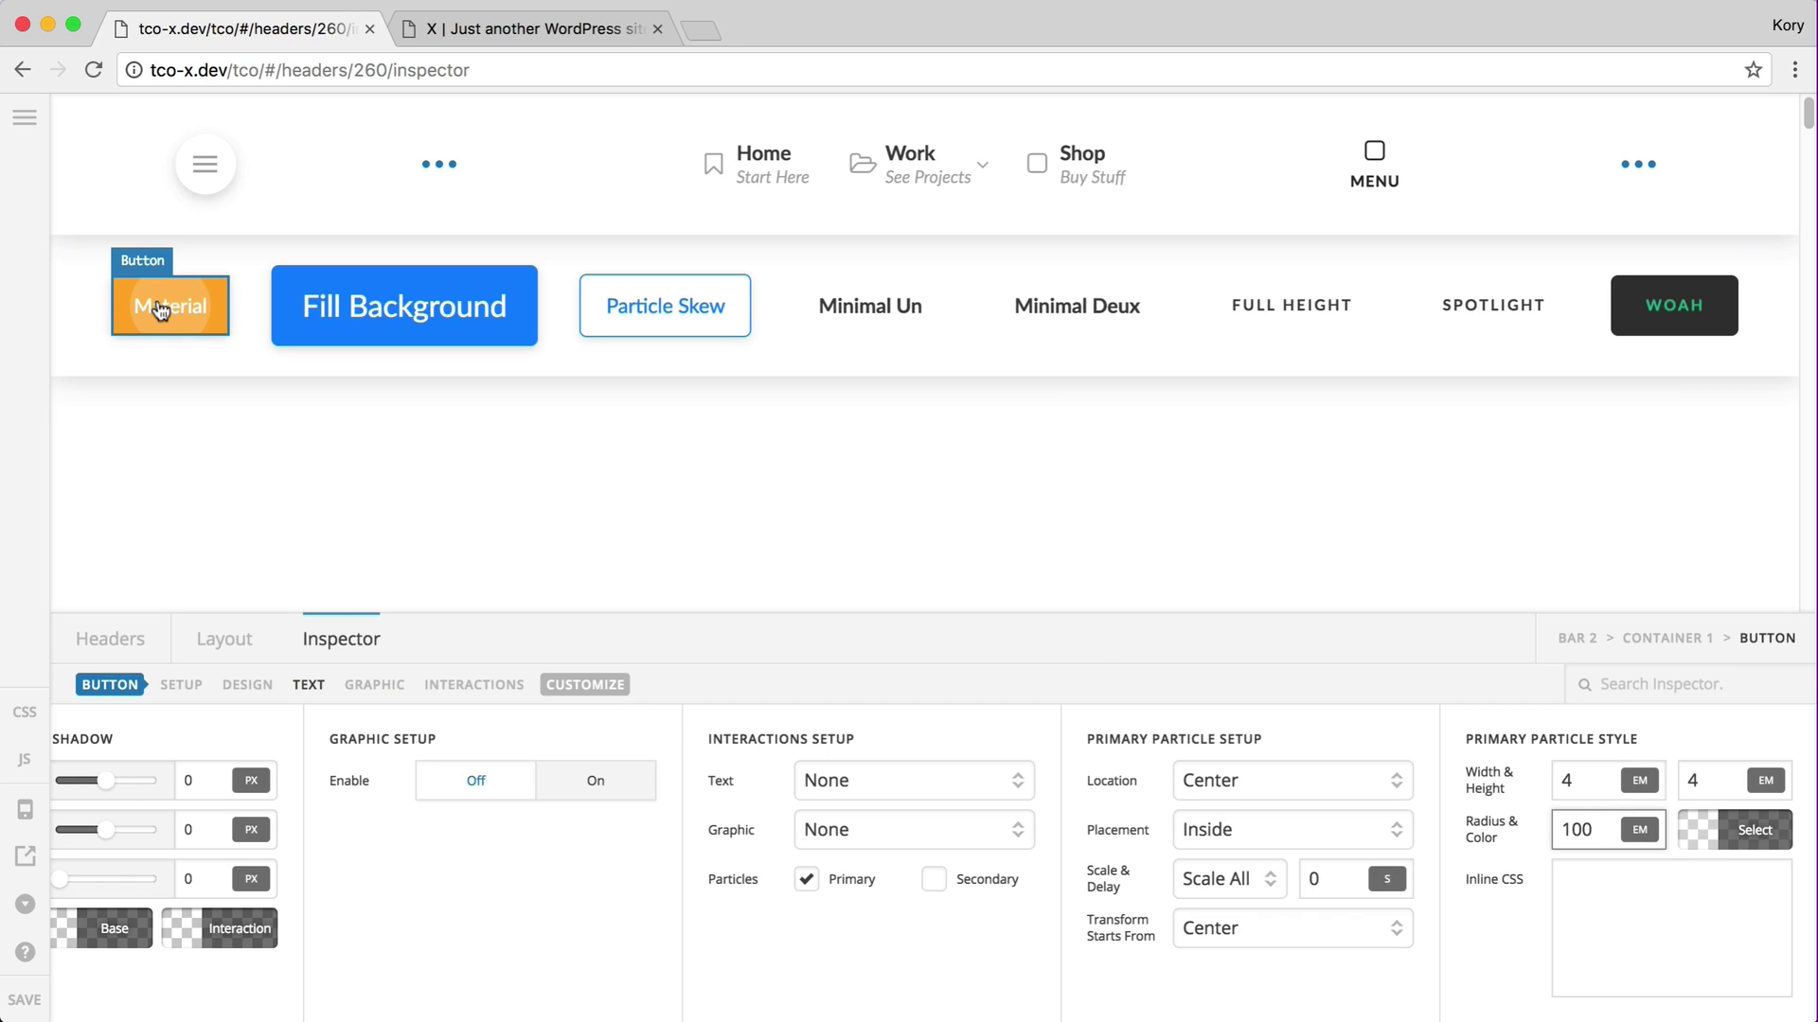
Set the Material button's primary particle width and height to 8 em and compare the effect with the live site.
double_click(1584, 782)
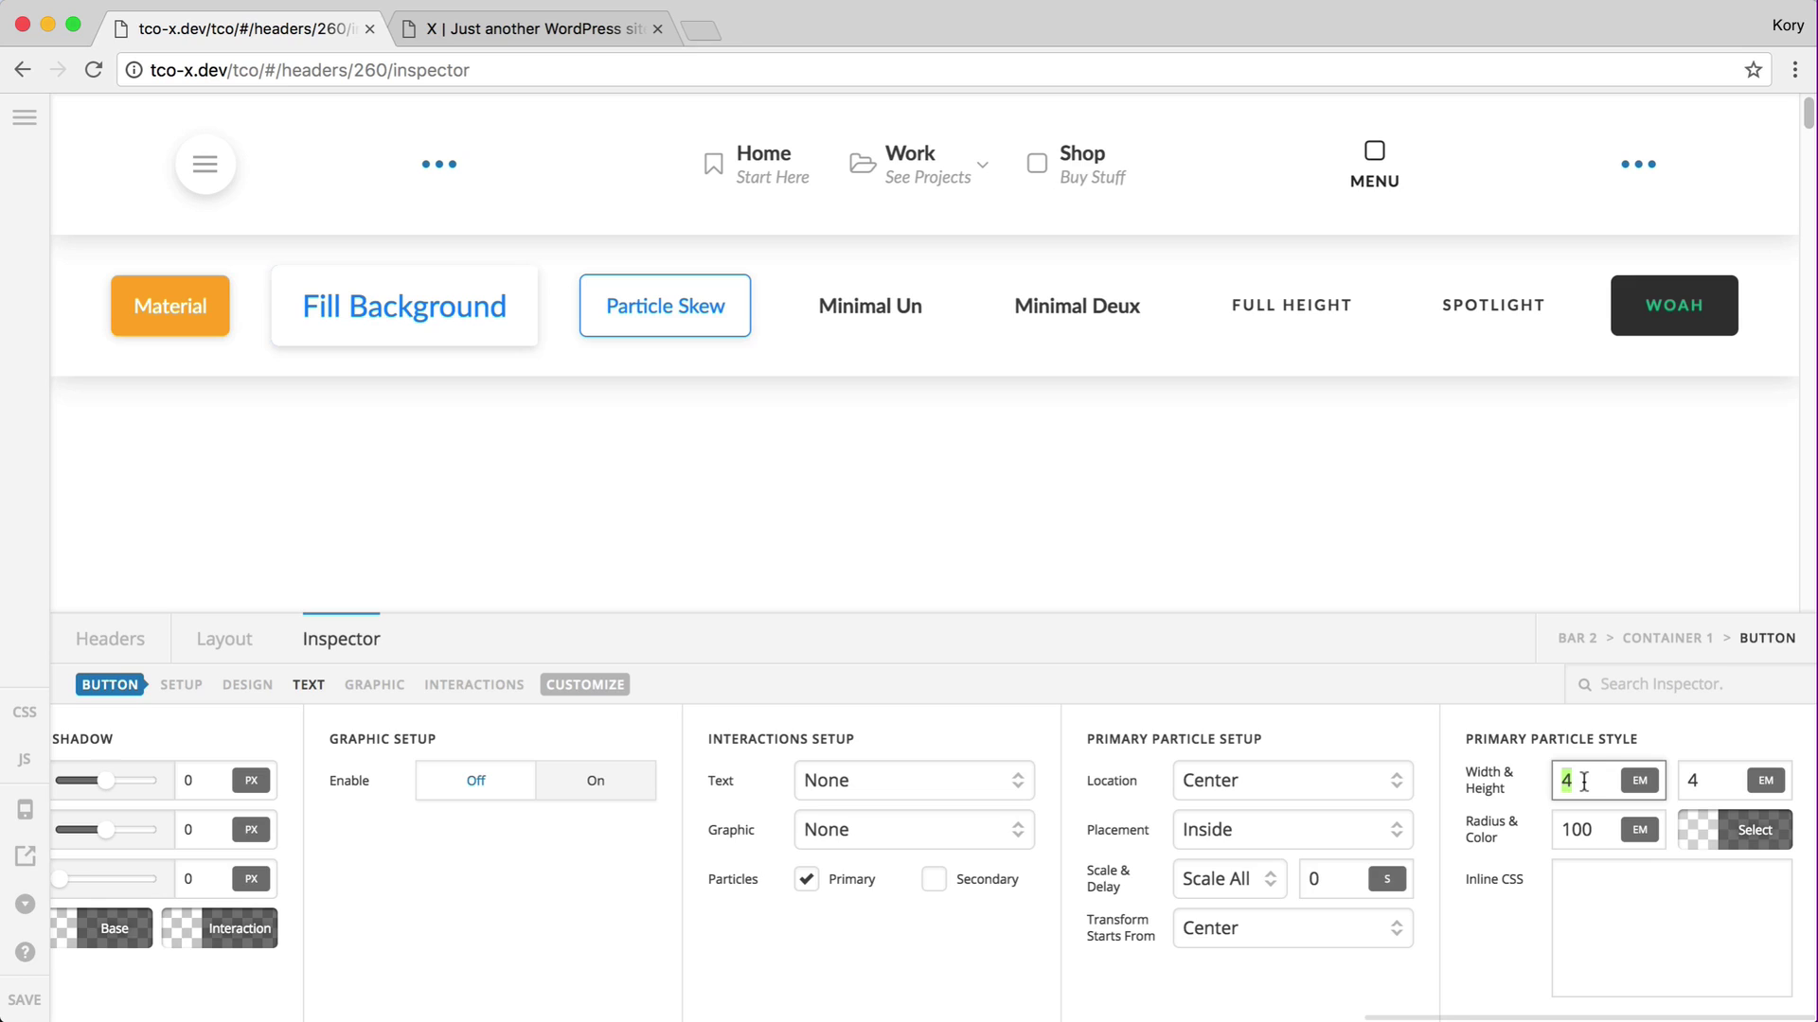
type("8")
double_click(1721, 781)
type("8")
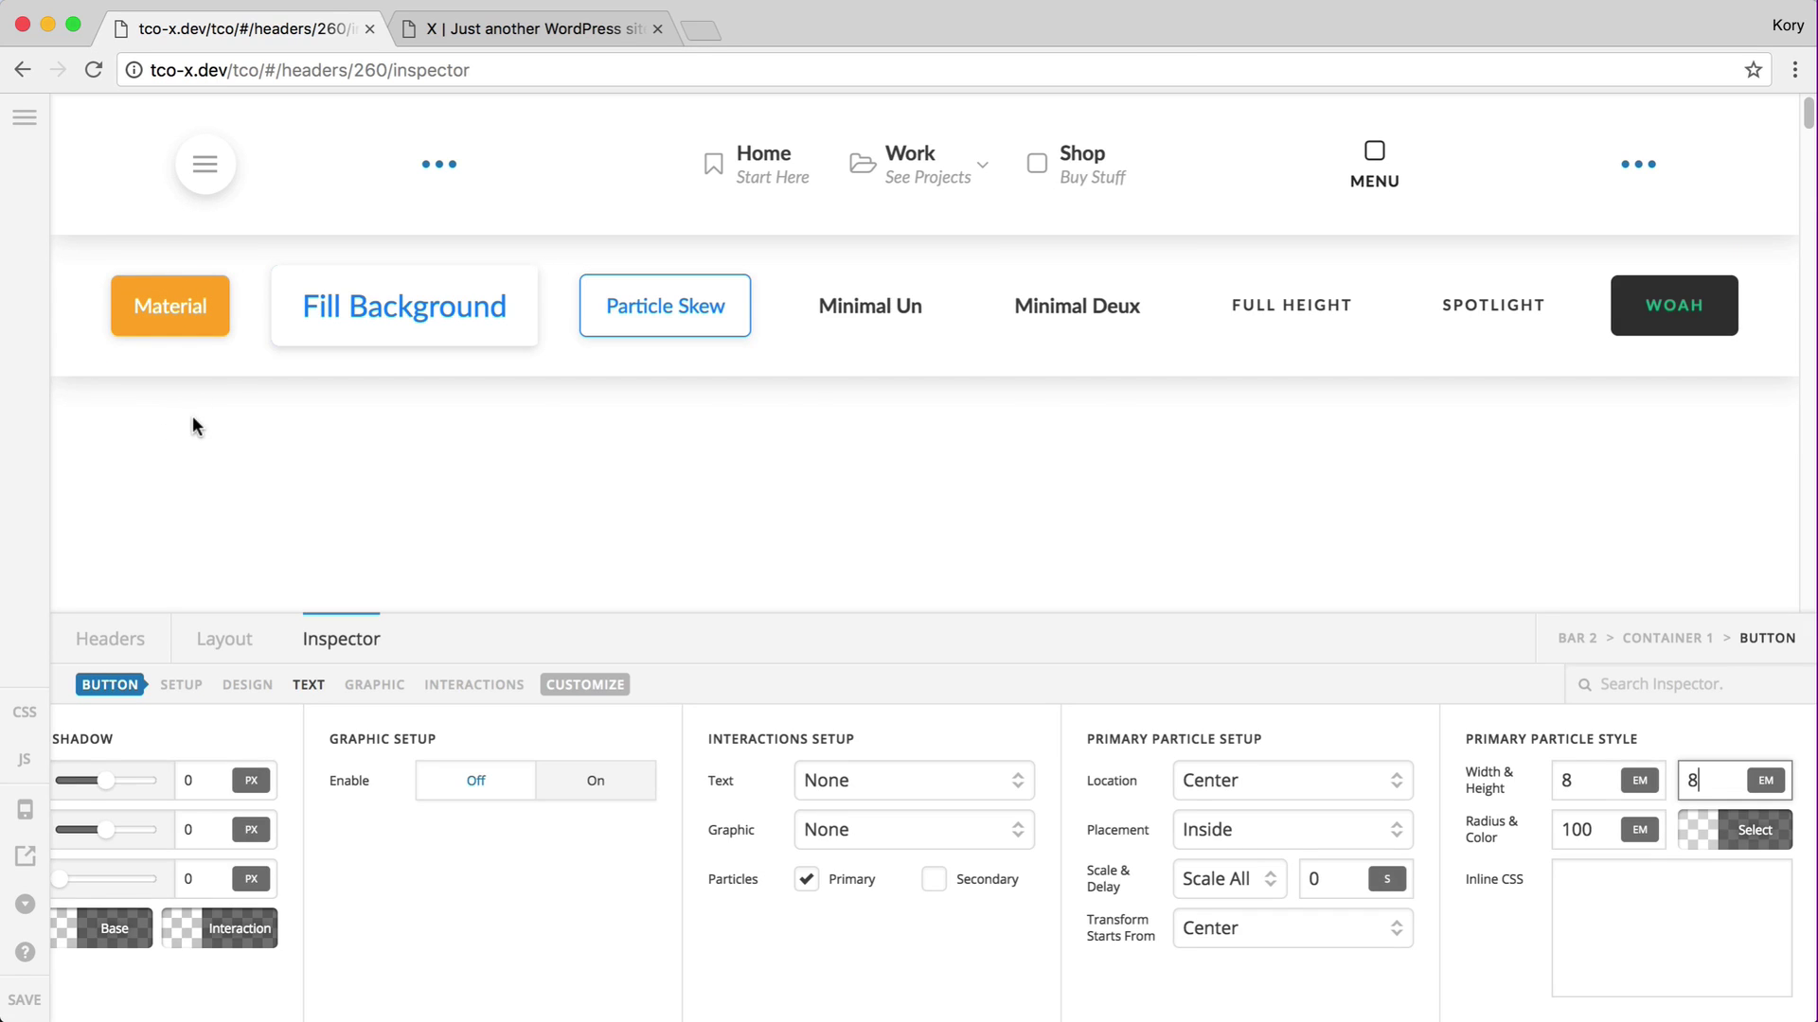
key("ctrl+Tab")
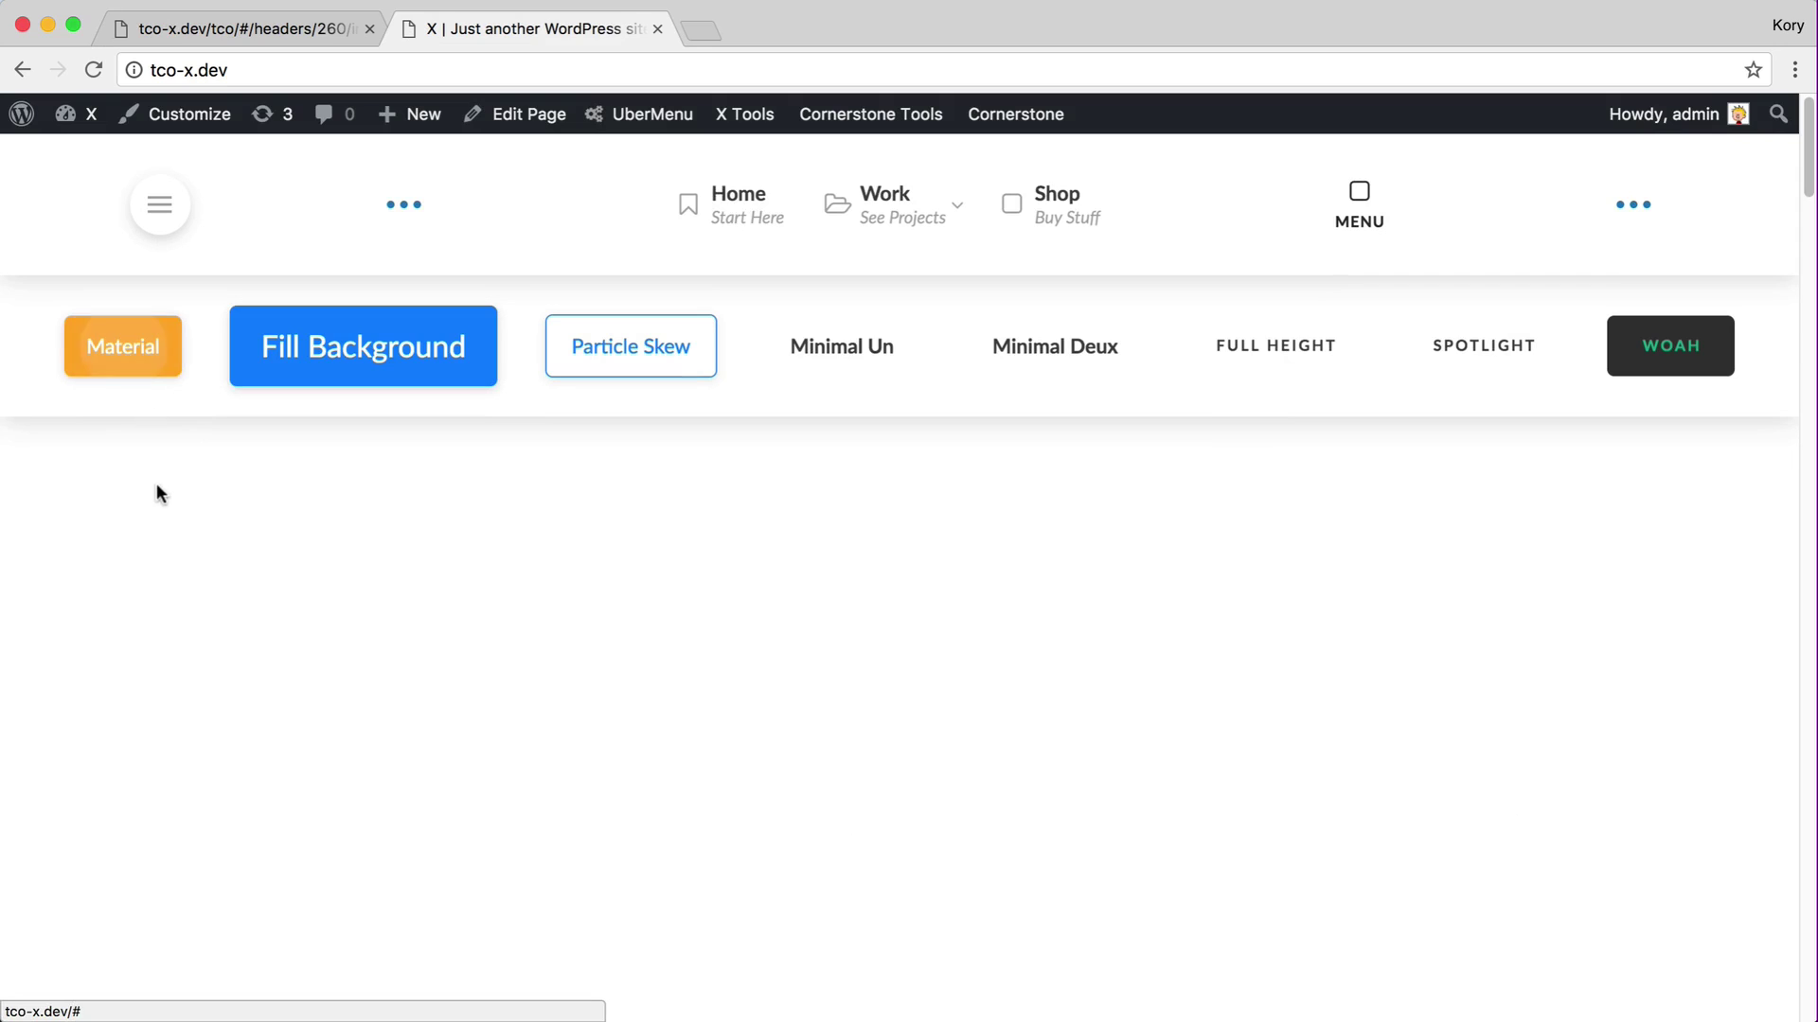
key("ctrl+shift+Tab")
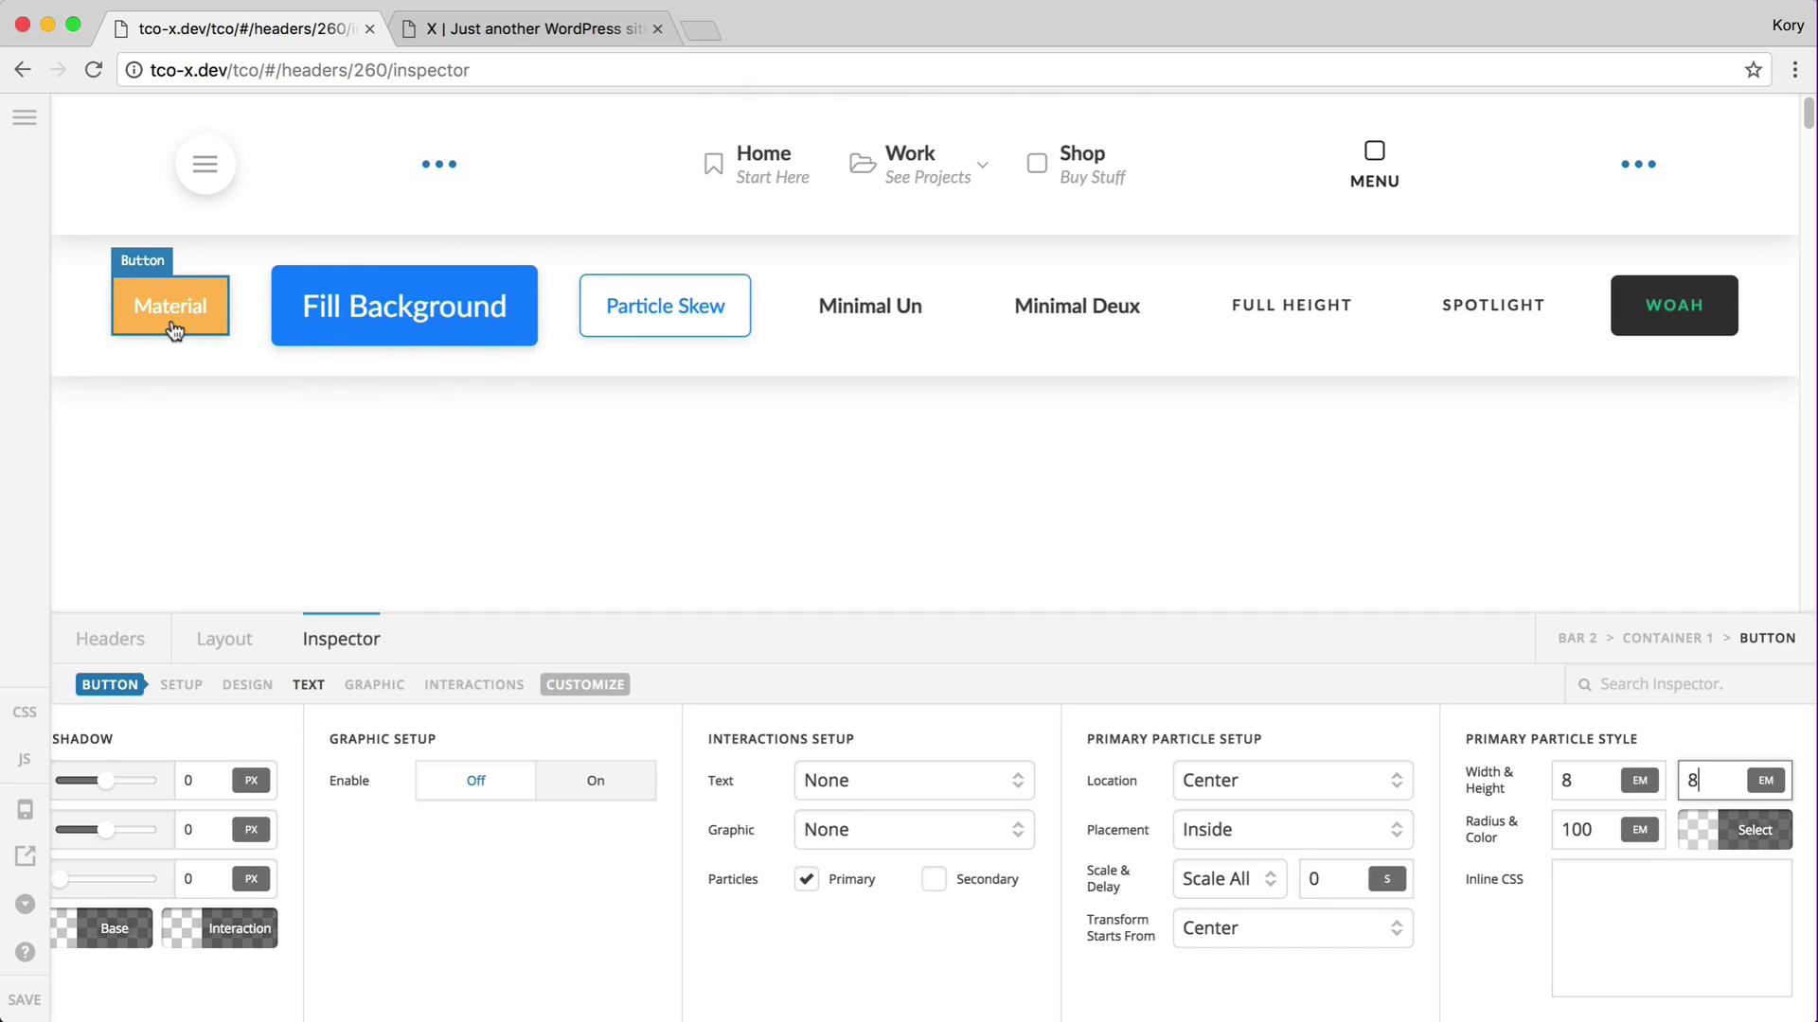
Set the Material button's primary particle width and height to 5 em each.
left_click(1583, 785)
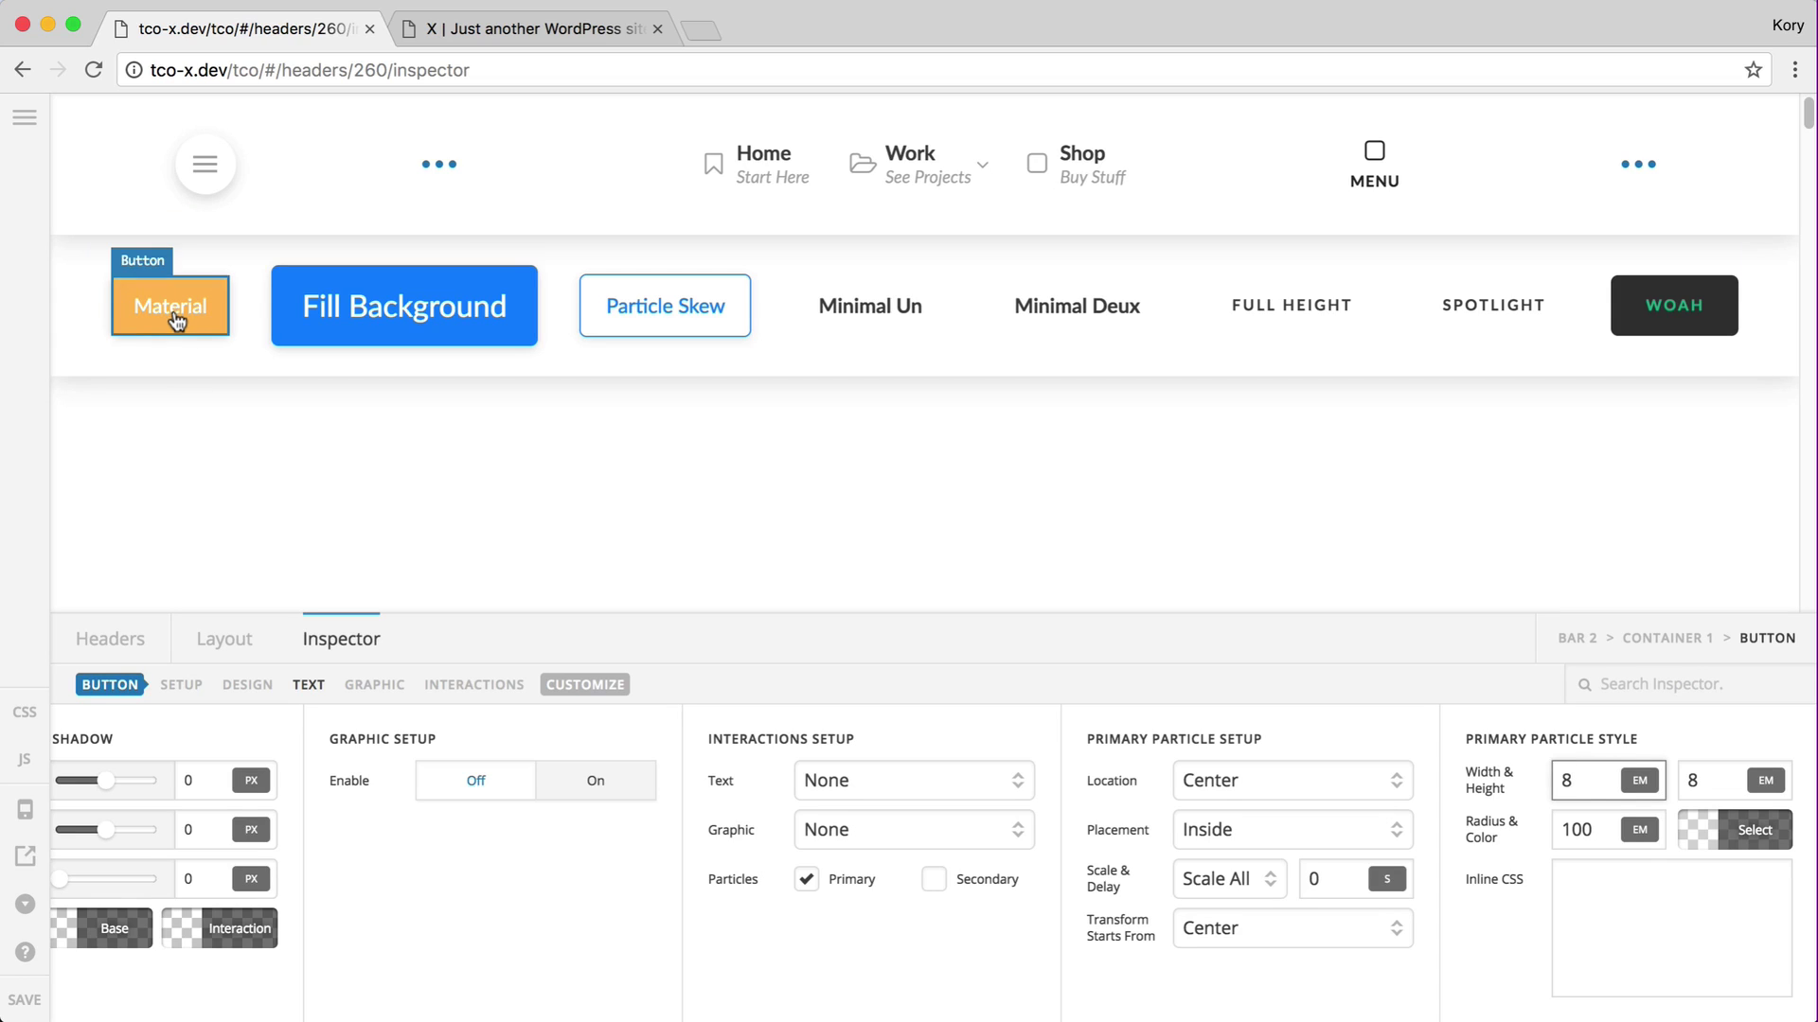
double_click(1600, 781)
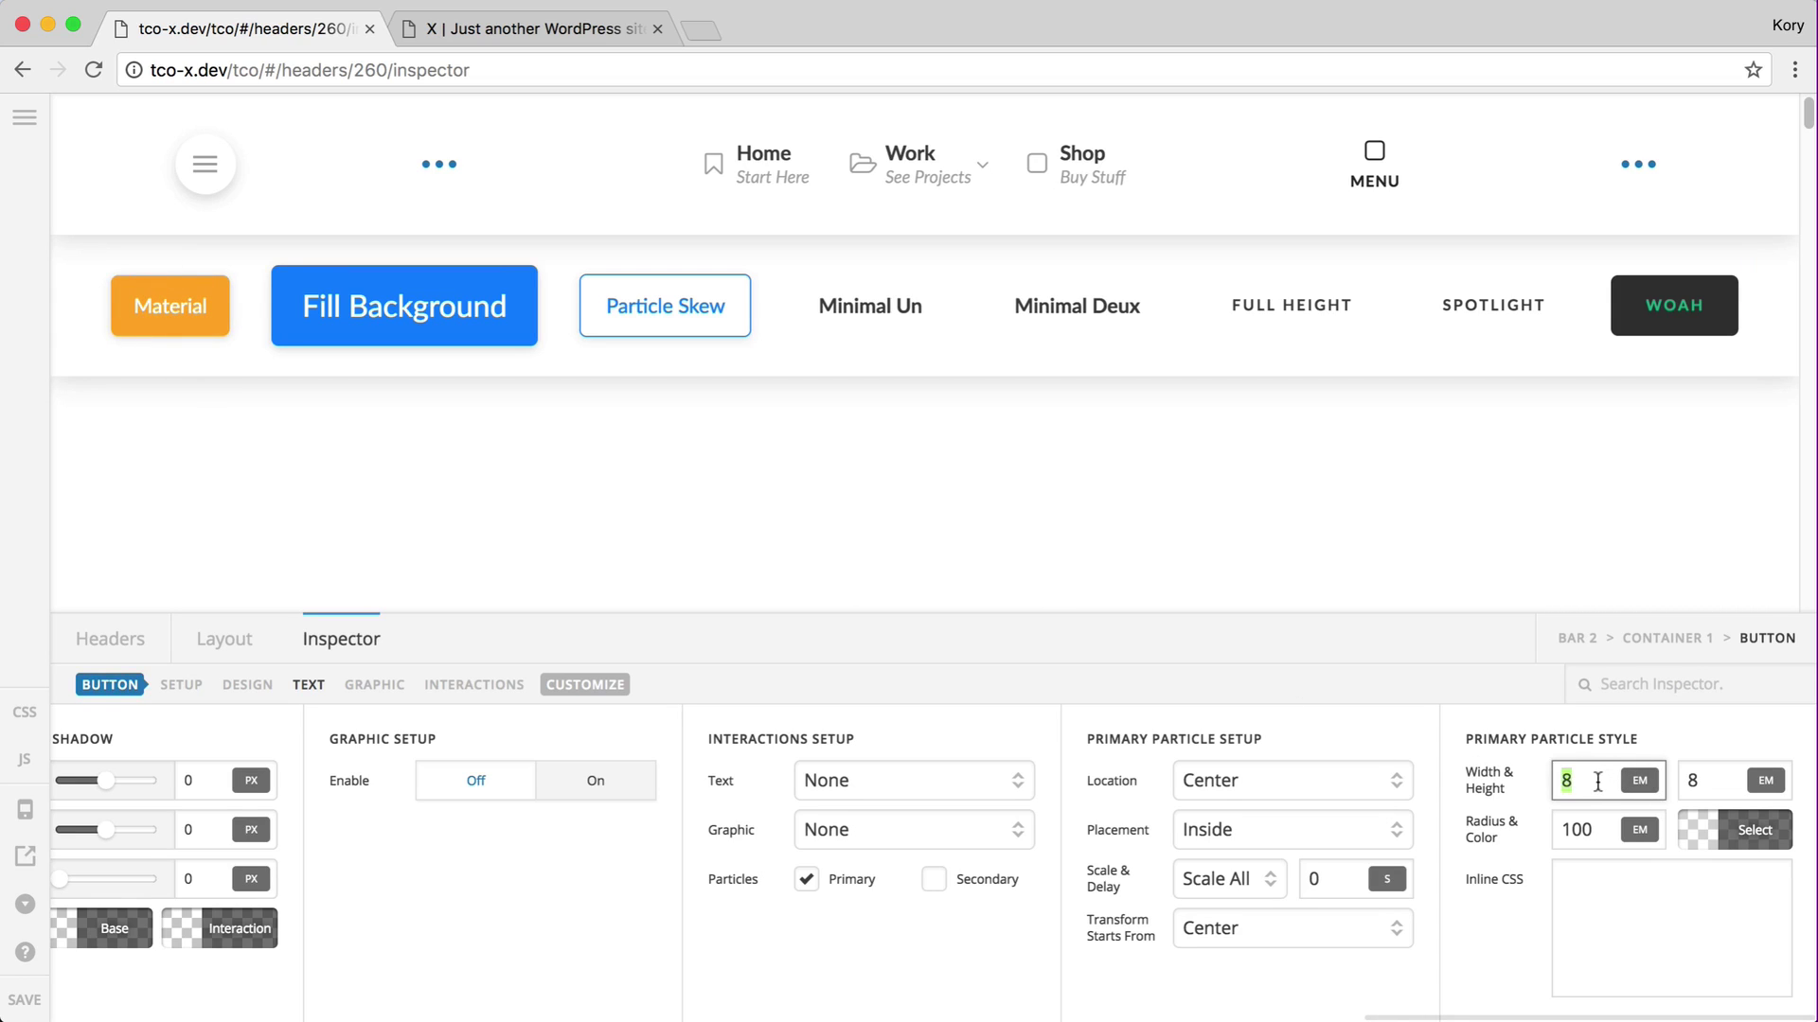
type("5")
key("Tab")
type("5")
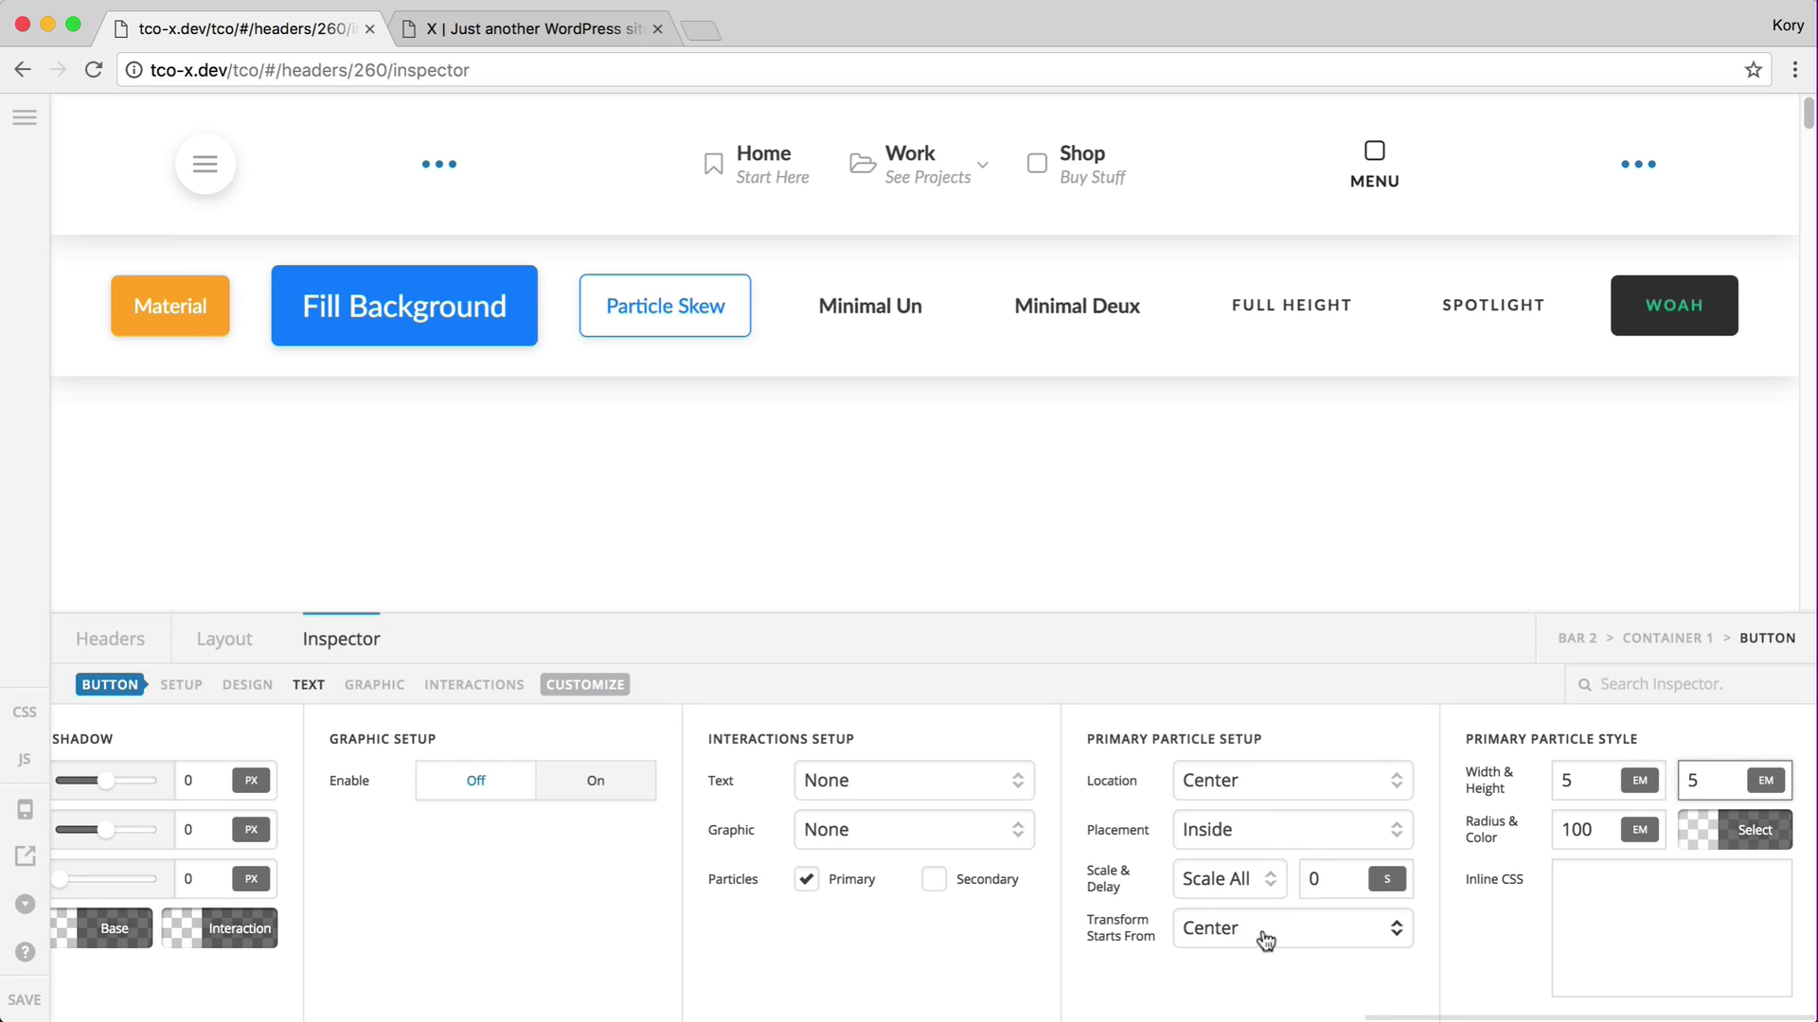
Set the Material button's primary particle location to Top and its placement to Overlap.
left_click(1248, 782)
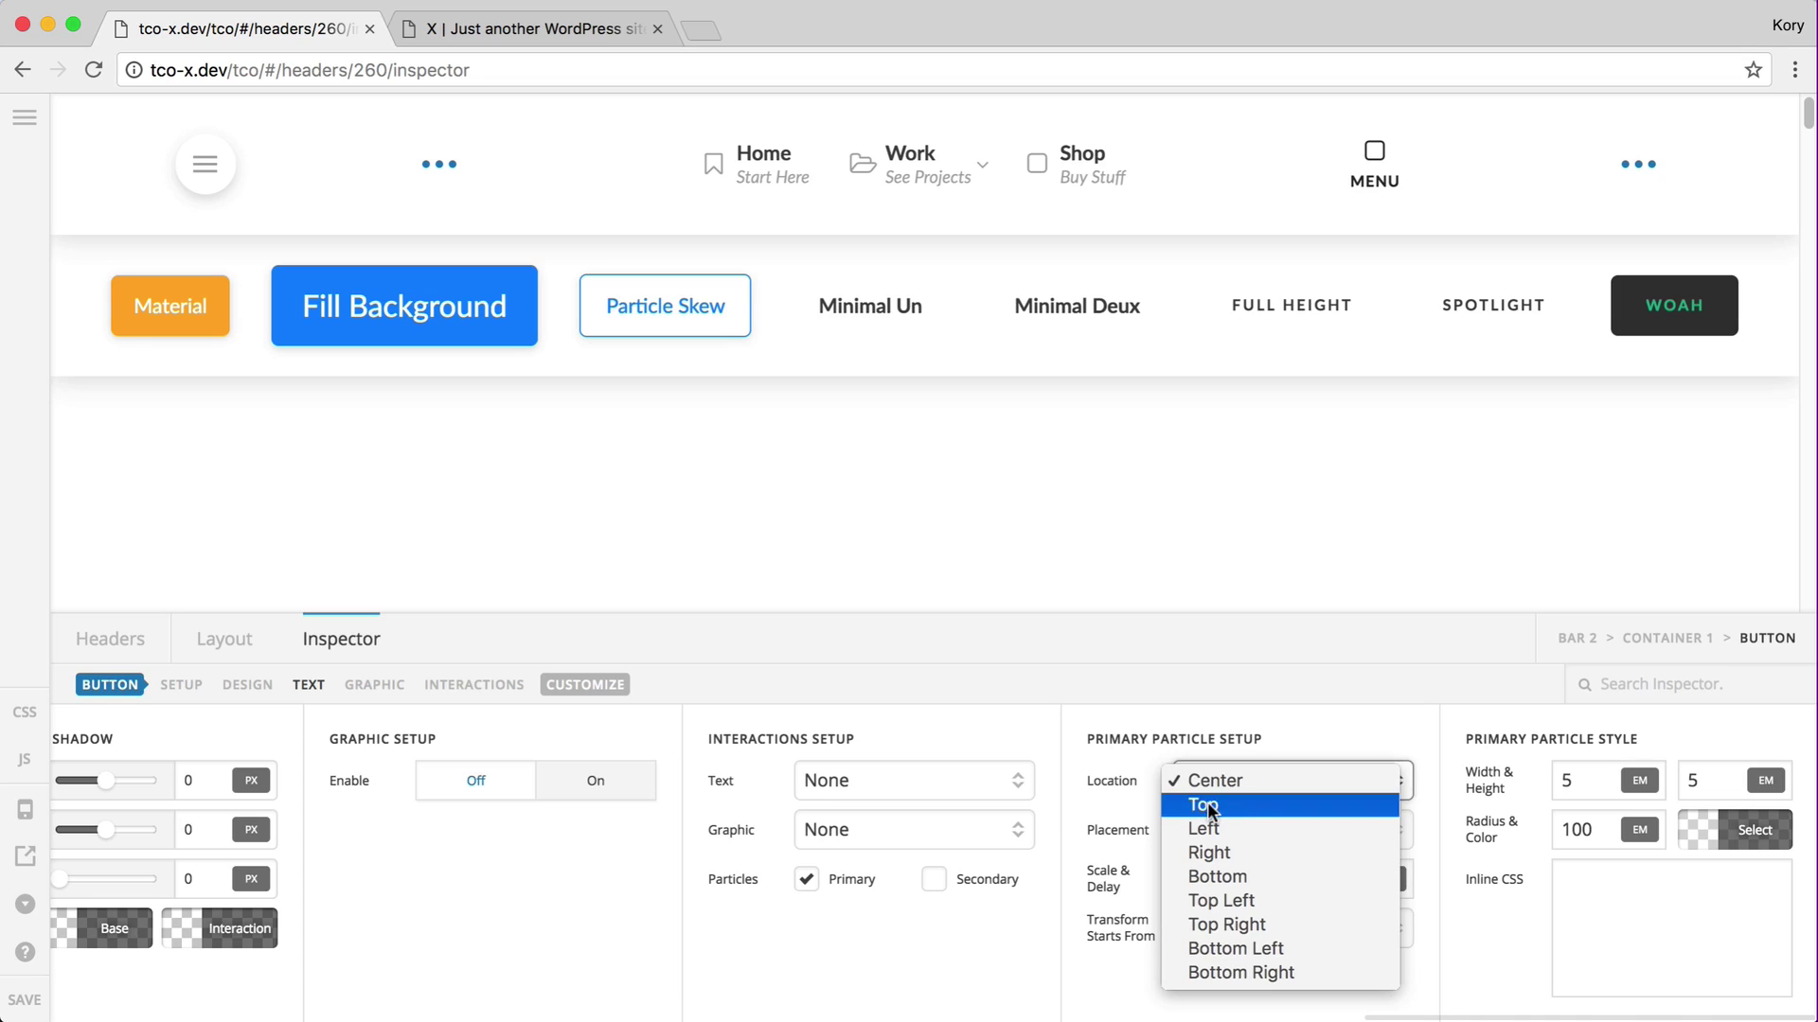
left_click(1119, 822)
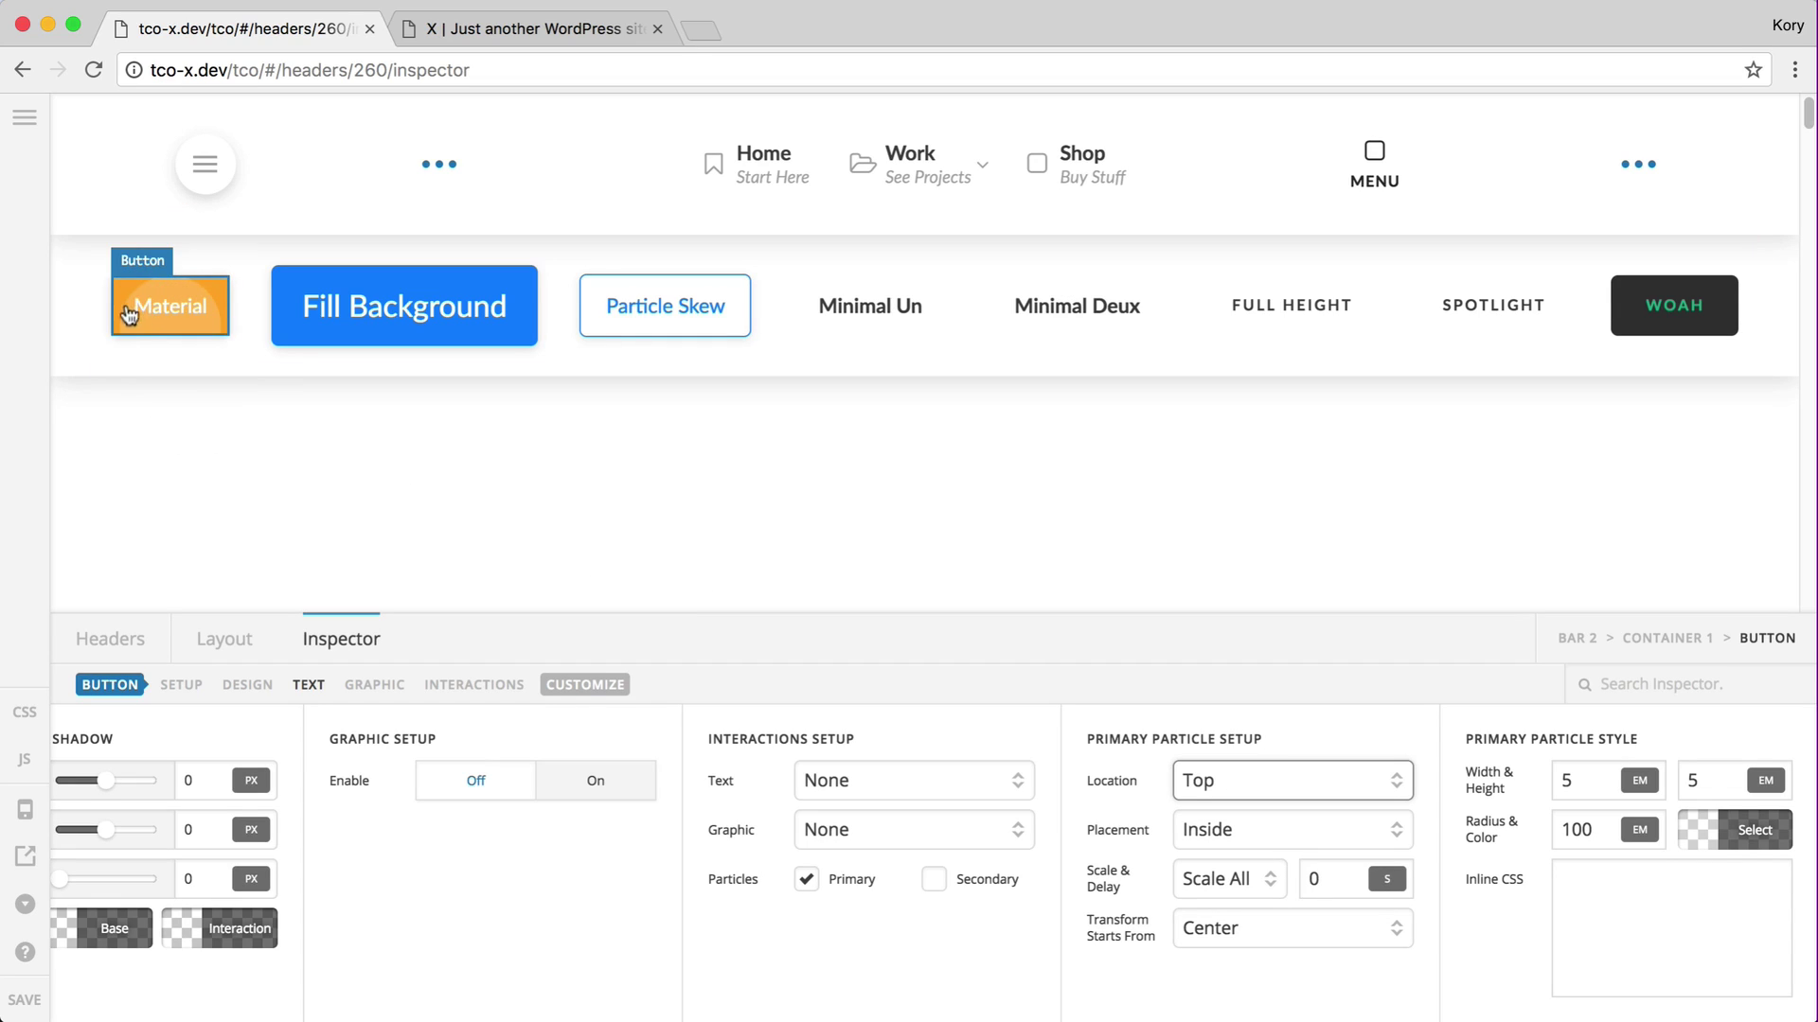
left_click(1269, 829)
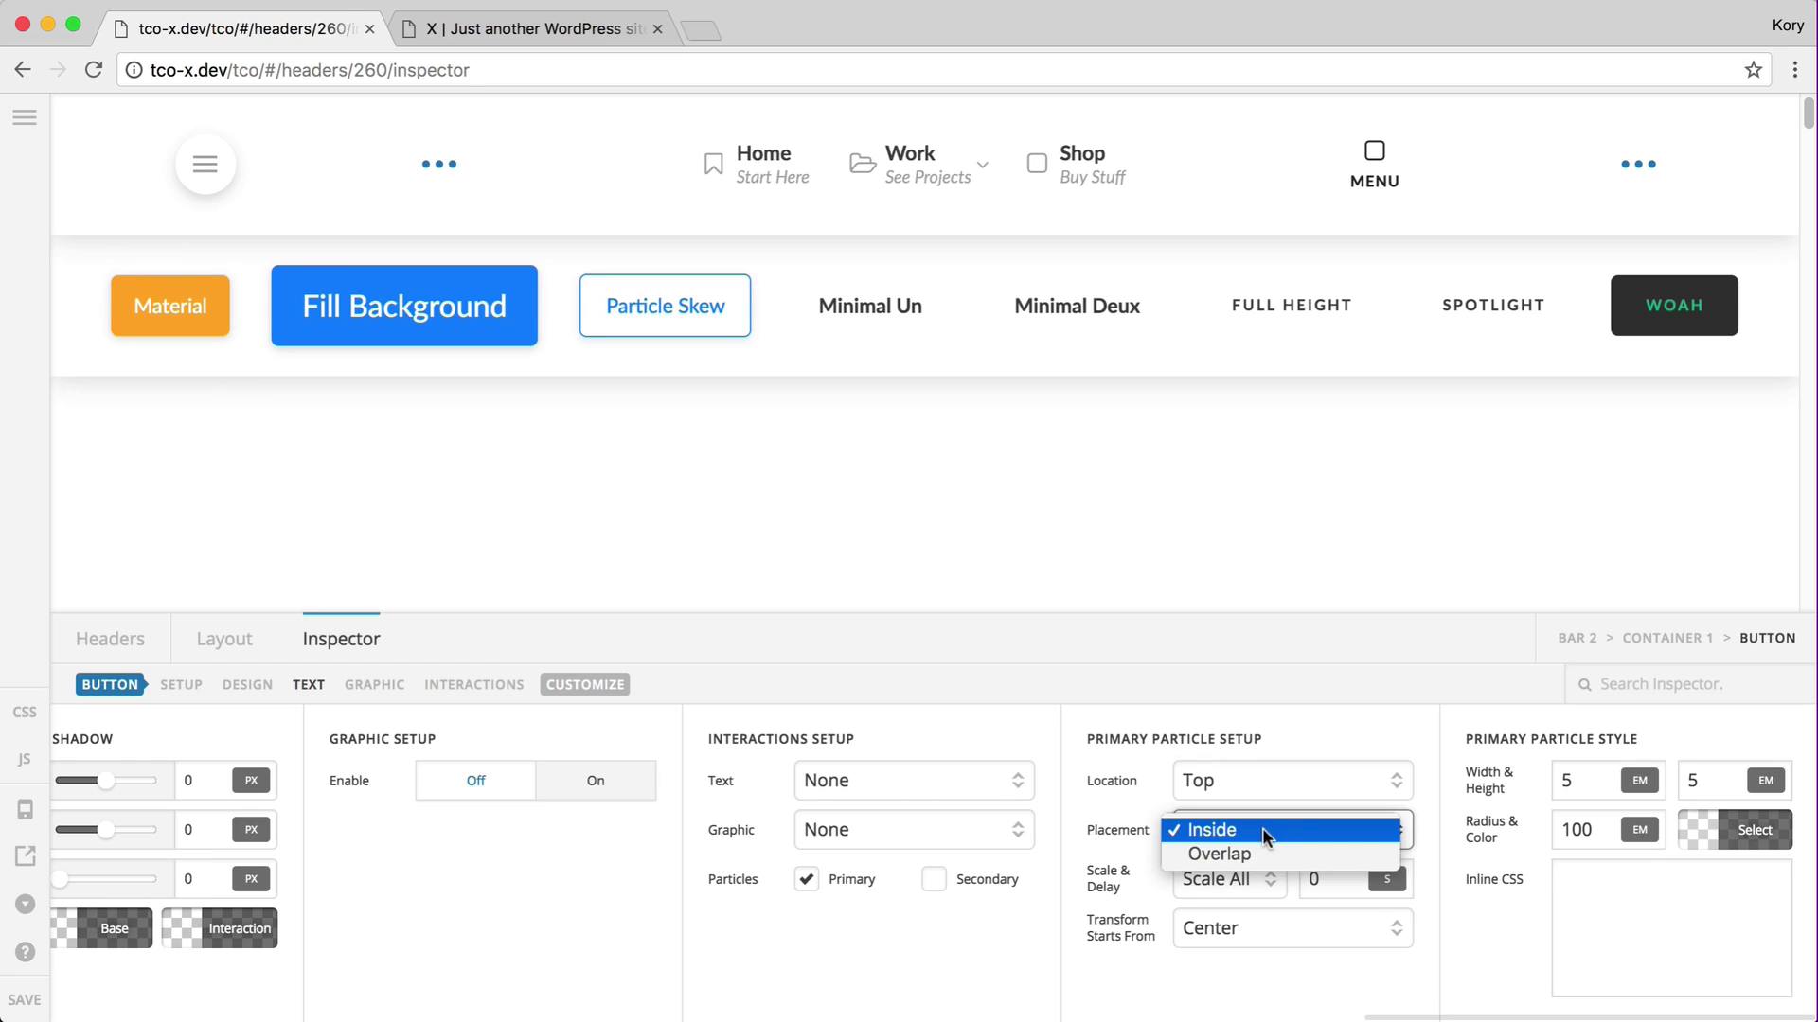
left_click(1243, 850)
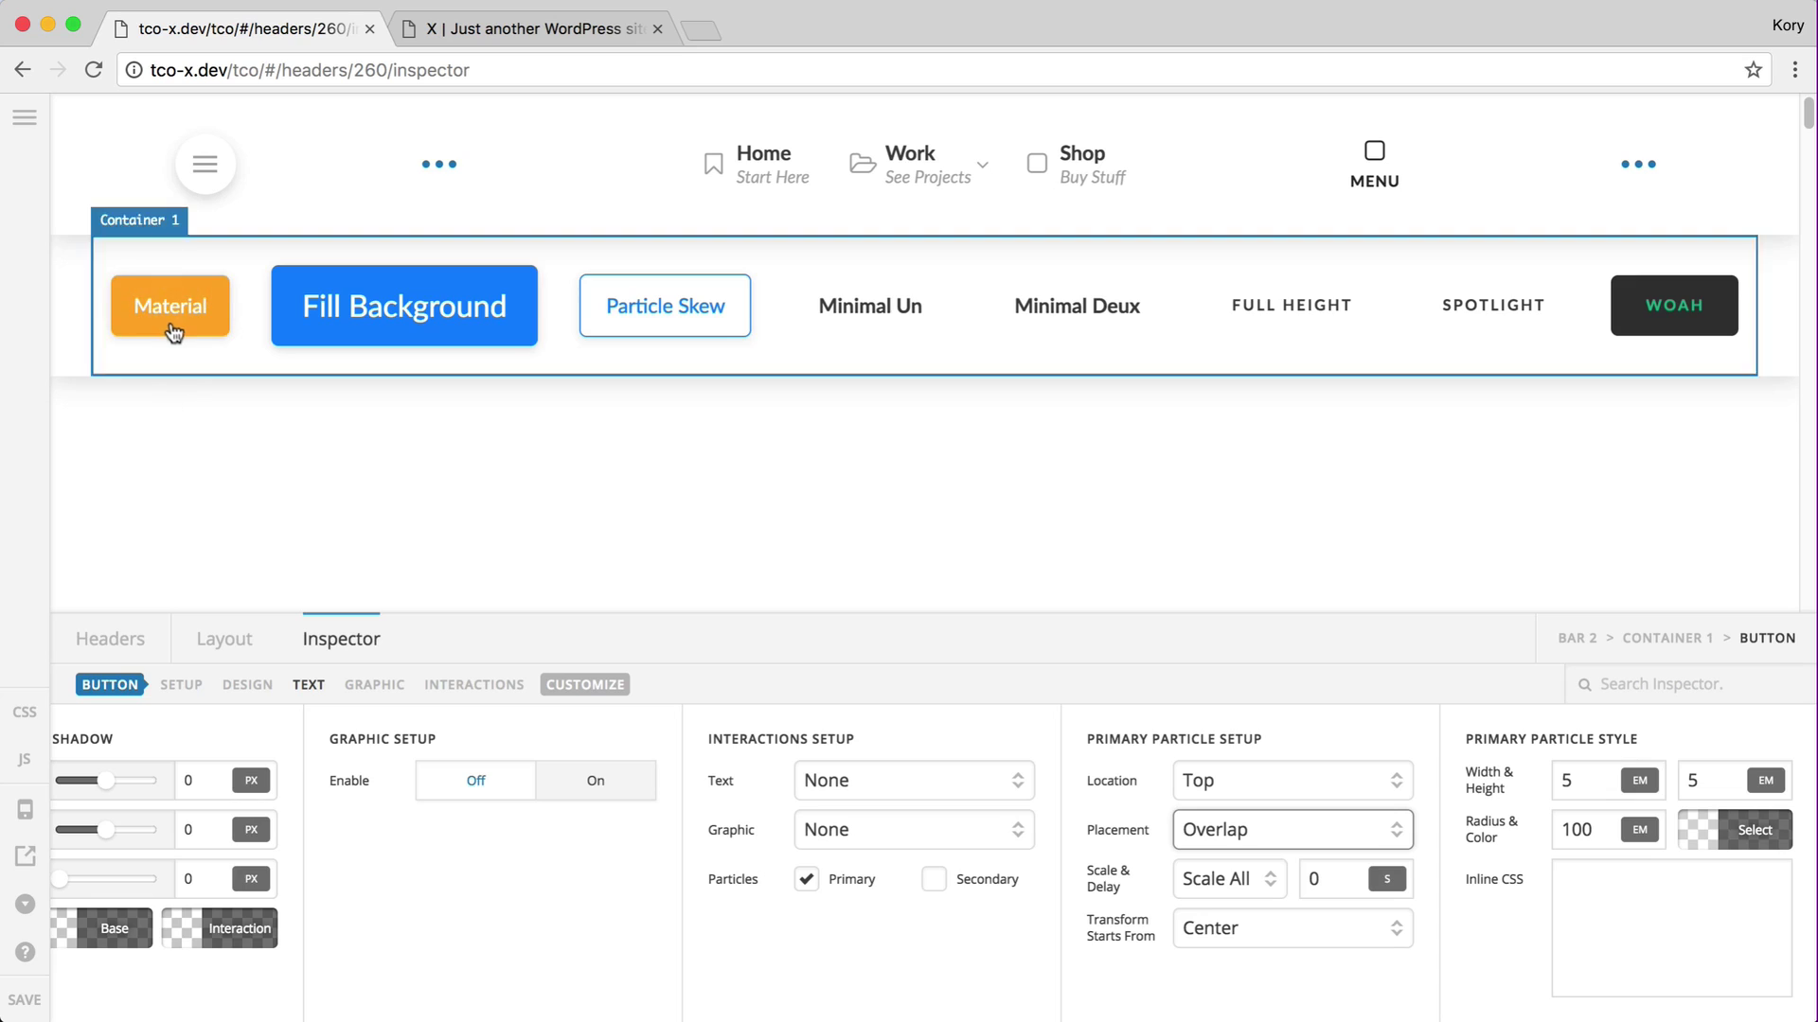
Set the width and height of the Material button's top particle to 3 em each and preview it.
double_click(1590, 780)
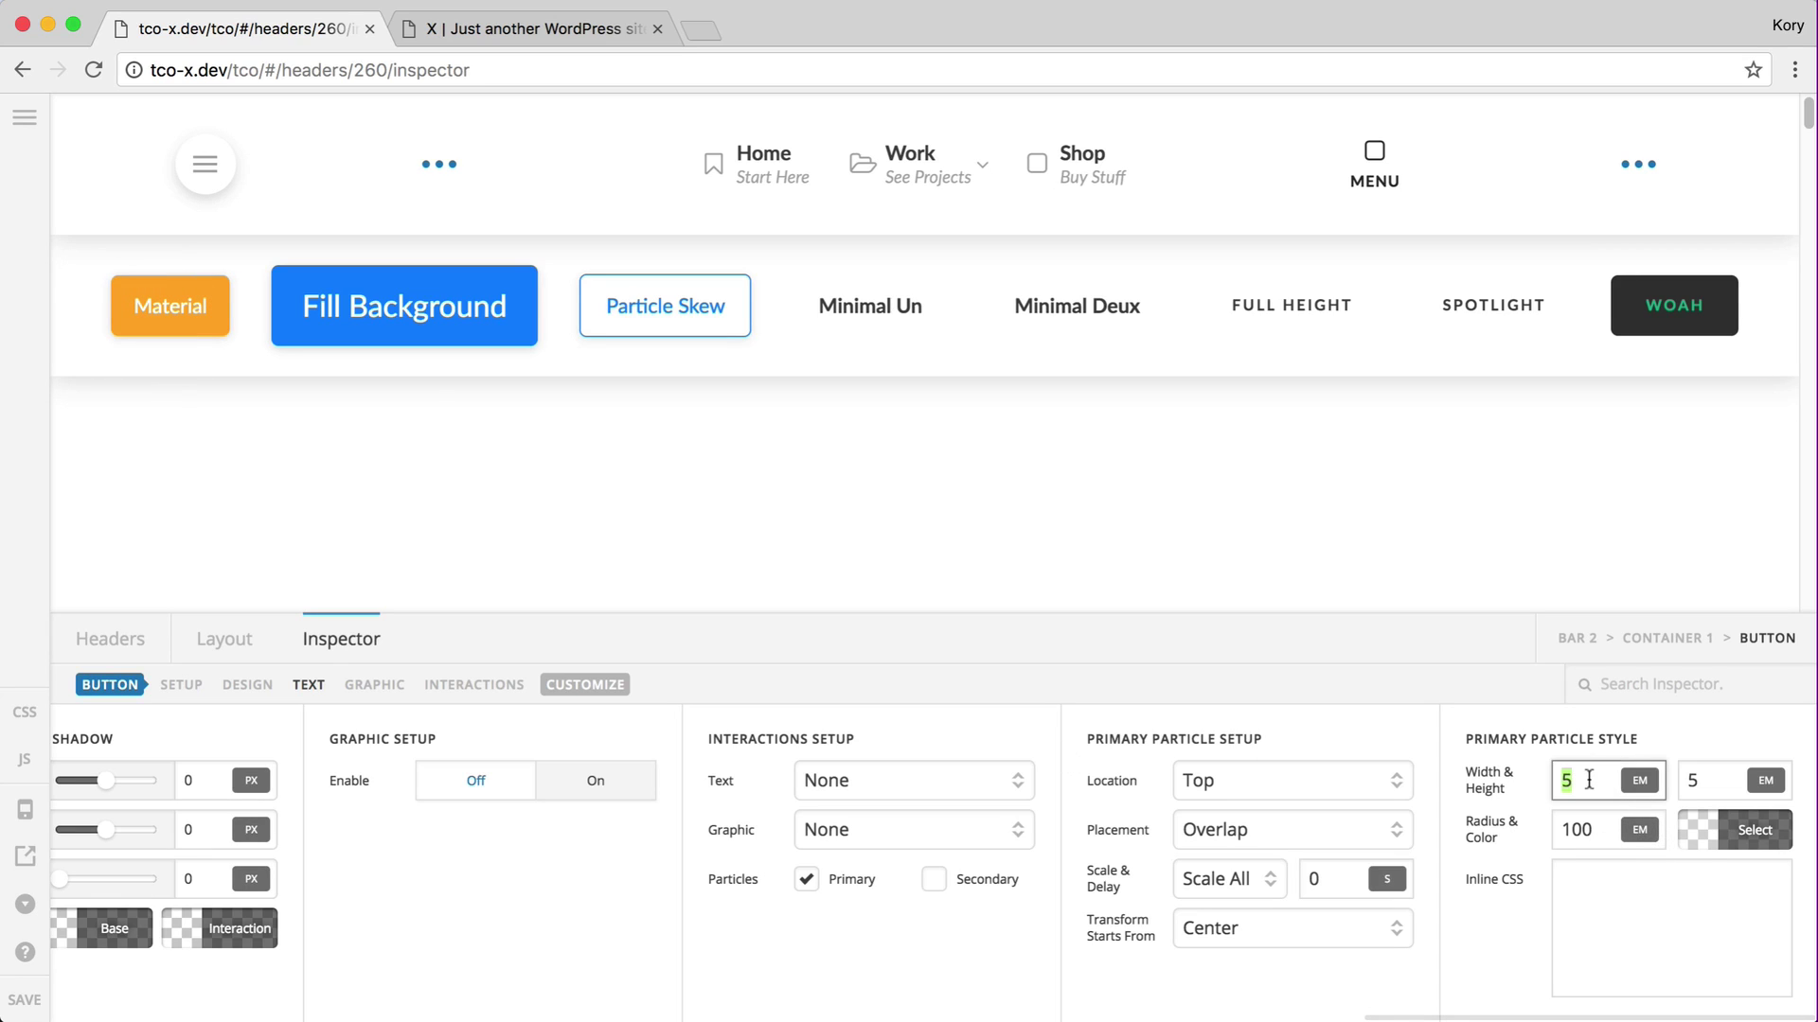
type("4")
double_click(1589, 777)
type("3")
double_click(1710, 778)
type("3")
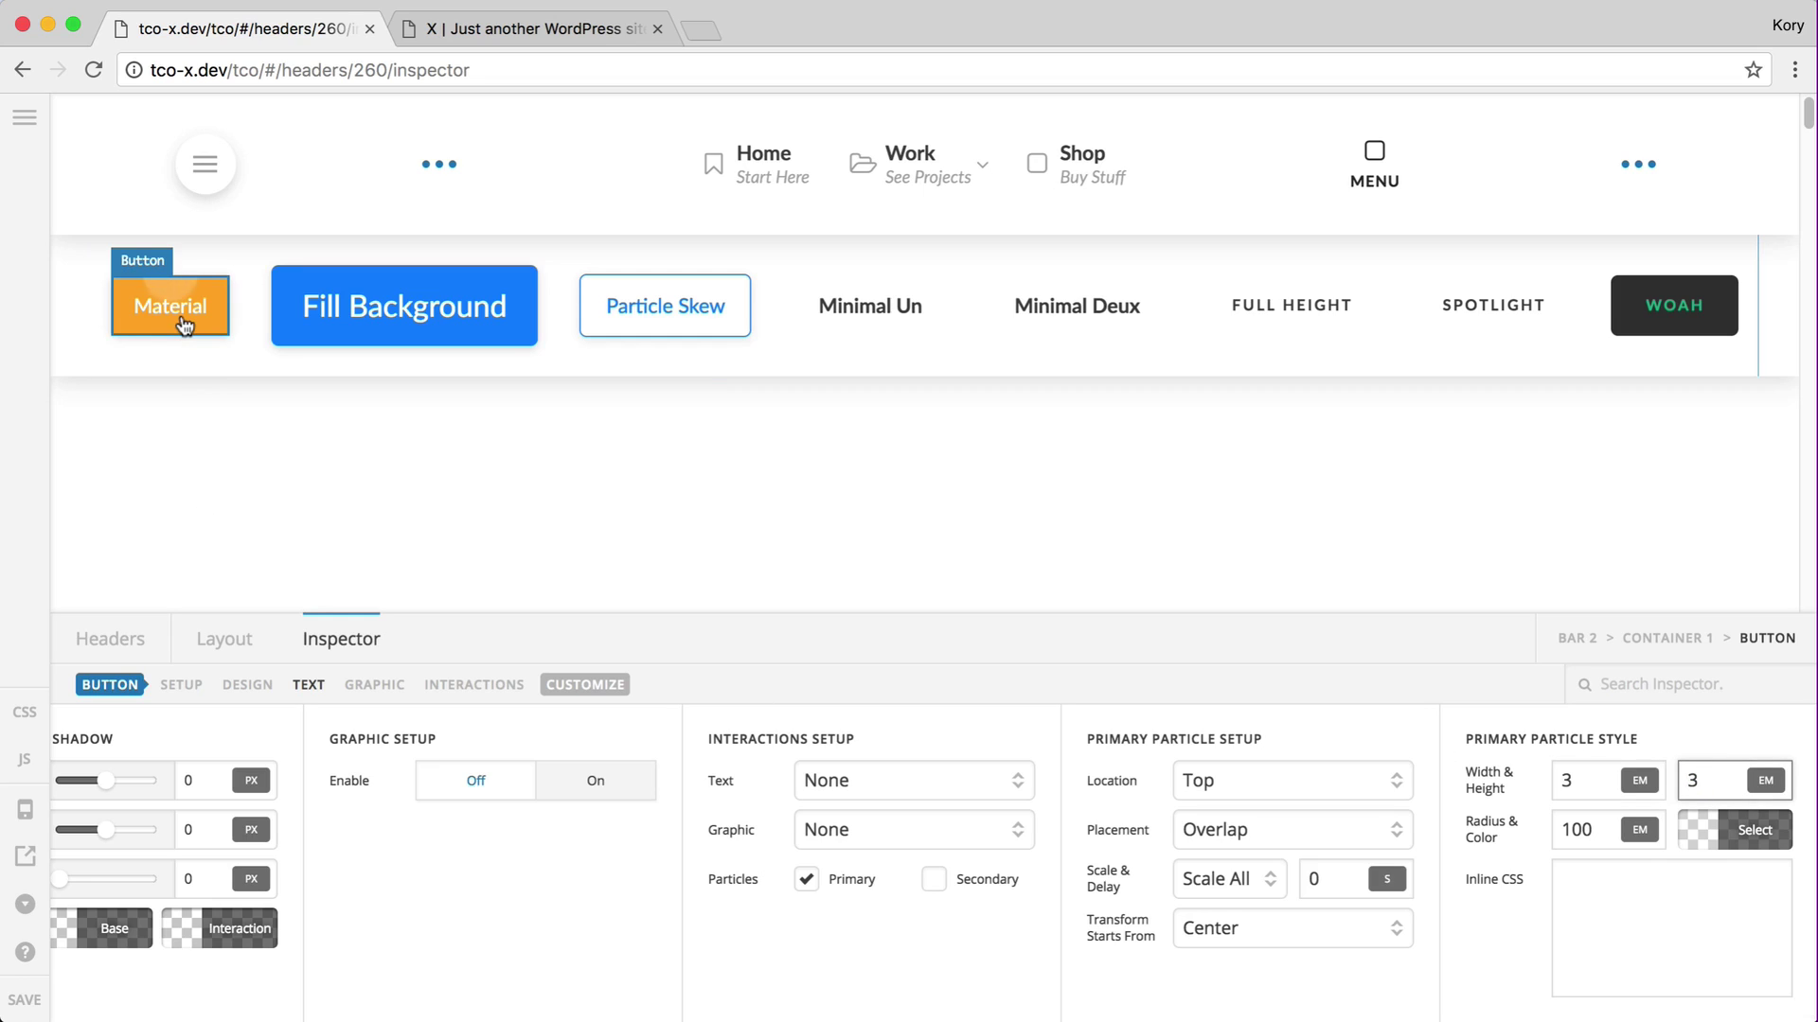
Reduce the Material button's primary particle to 1 em in both width and height.
double_click(1589, 780)
type("2")
left_click(1723, 765)
double_click(1583, 780)
type("1")
double_click(1704, 780)
type("1")
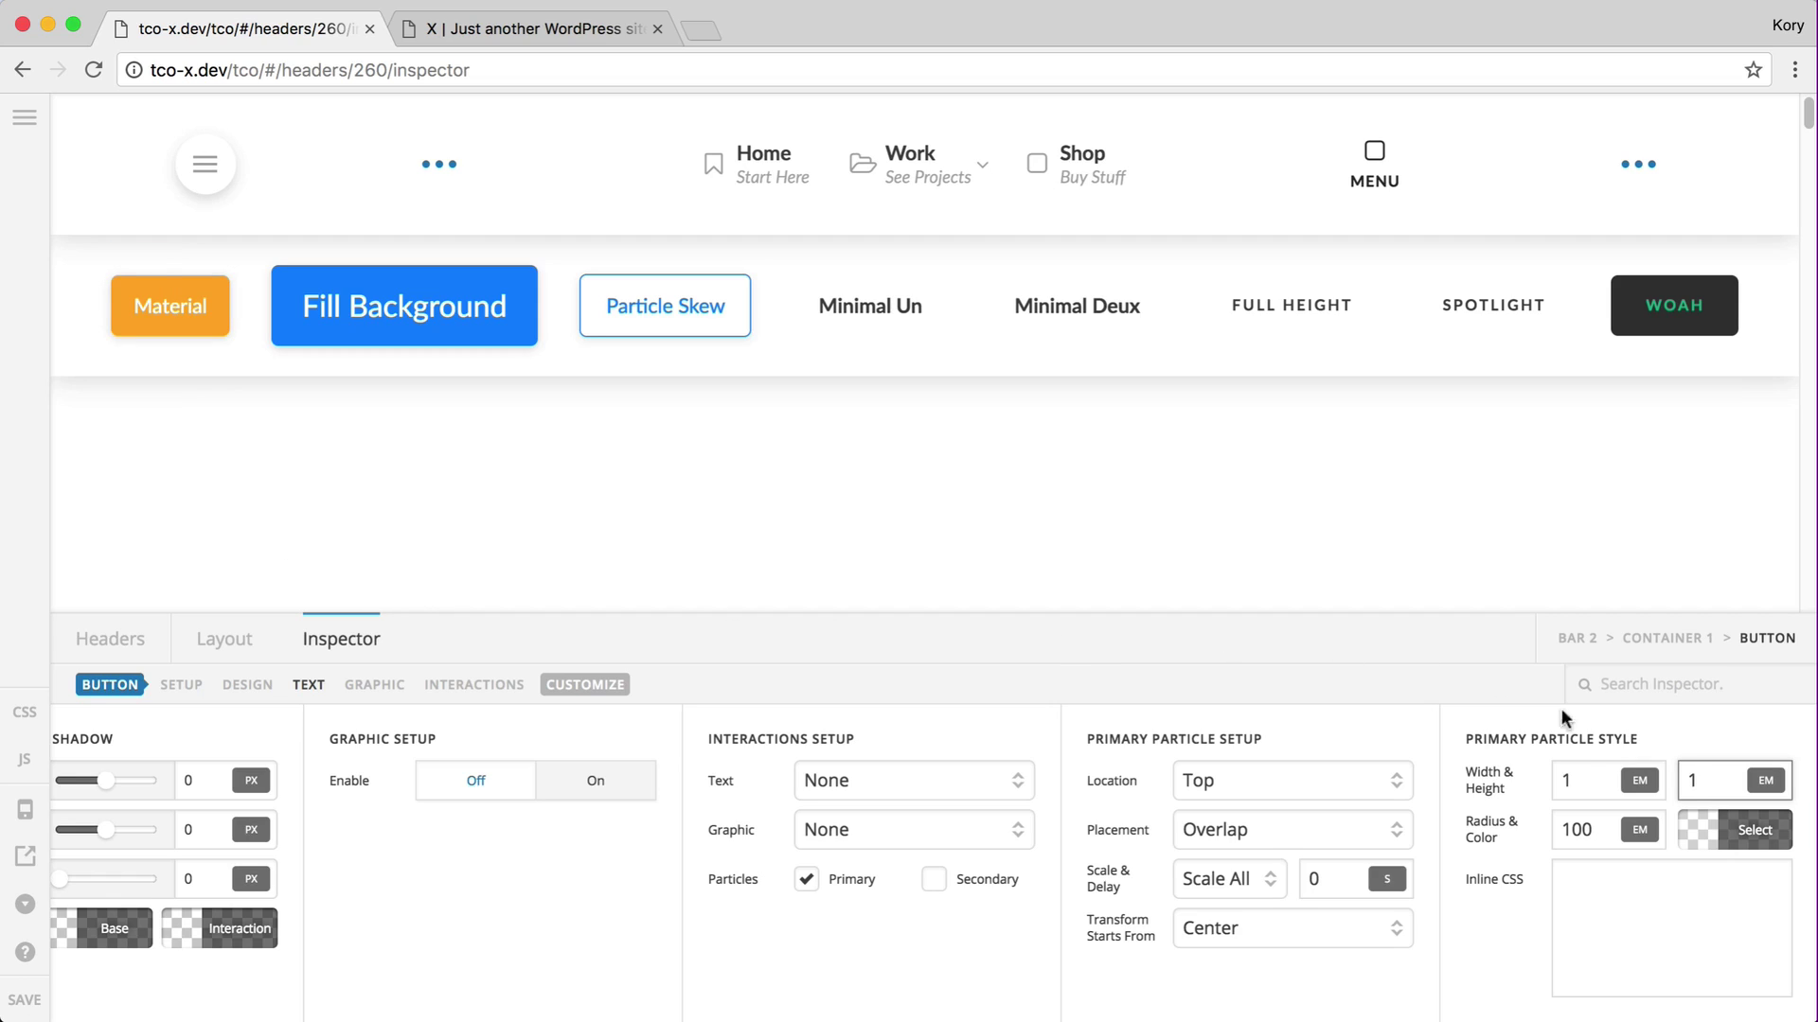
Make the Material button's primary particle 3 em wide and 1.5 em high with a 50% radius.
left_click(1576, 780)
double_click(1576, 780)
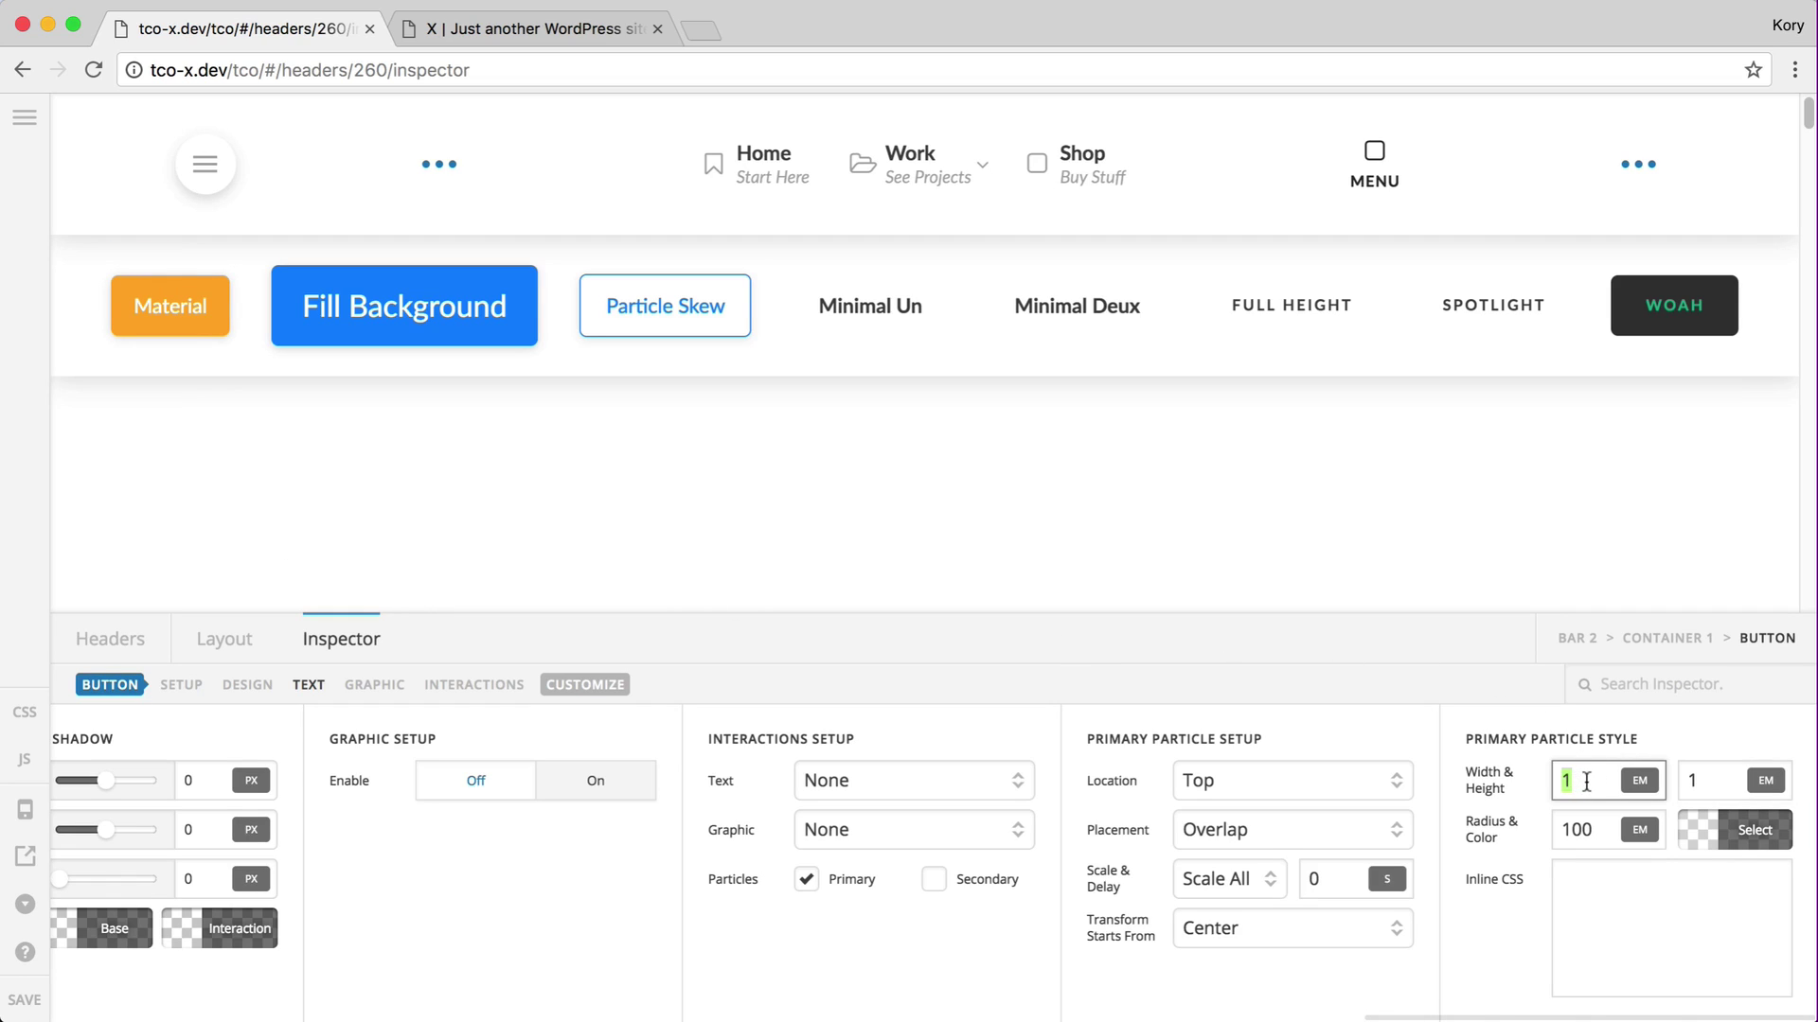
type("3")
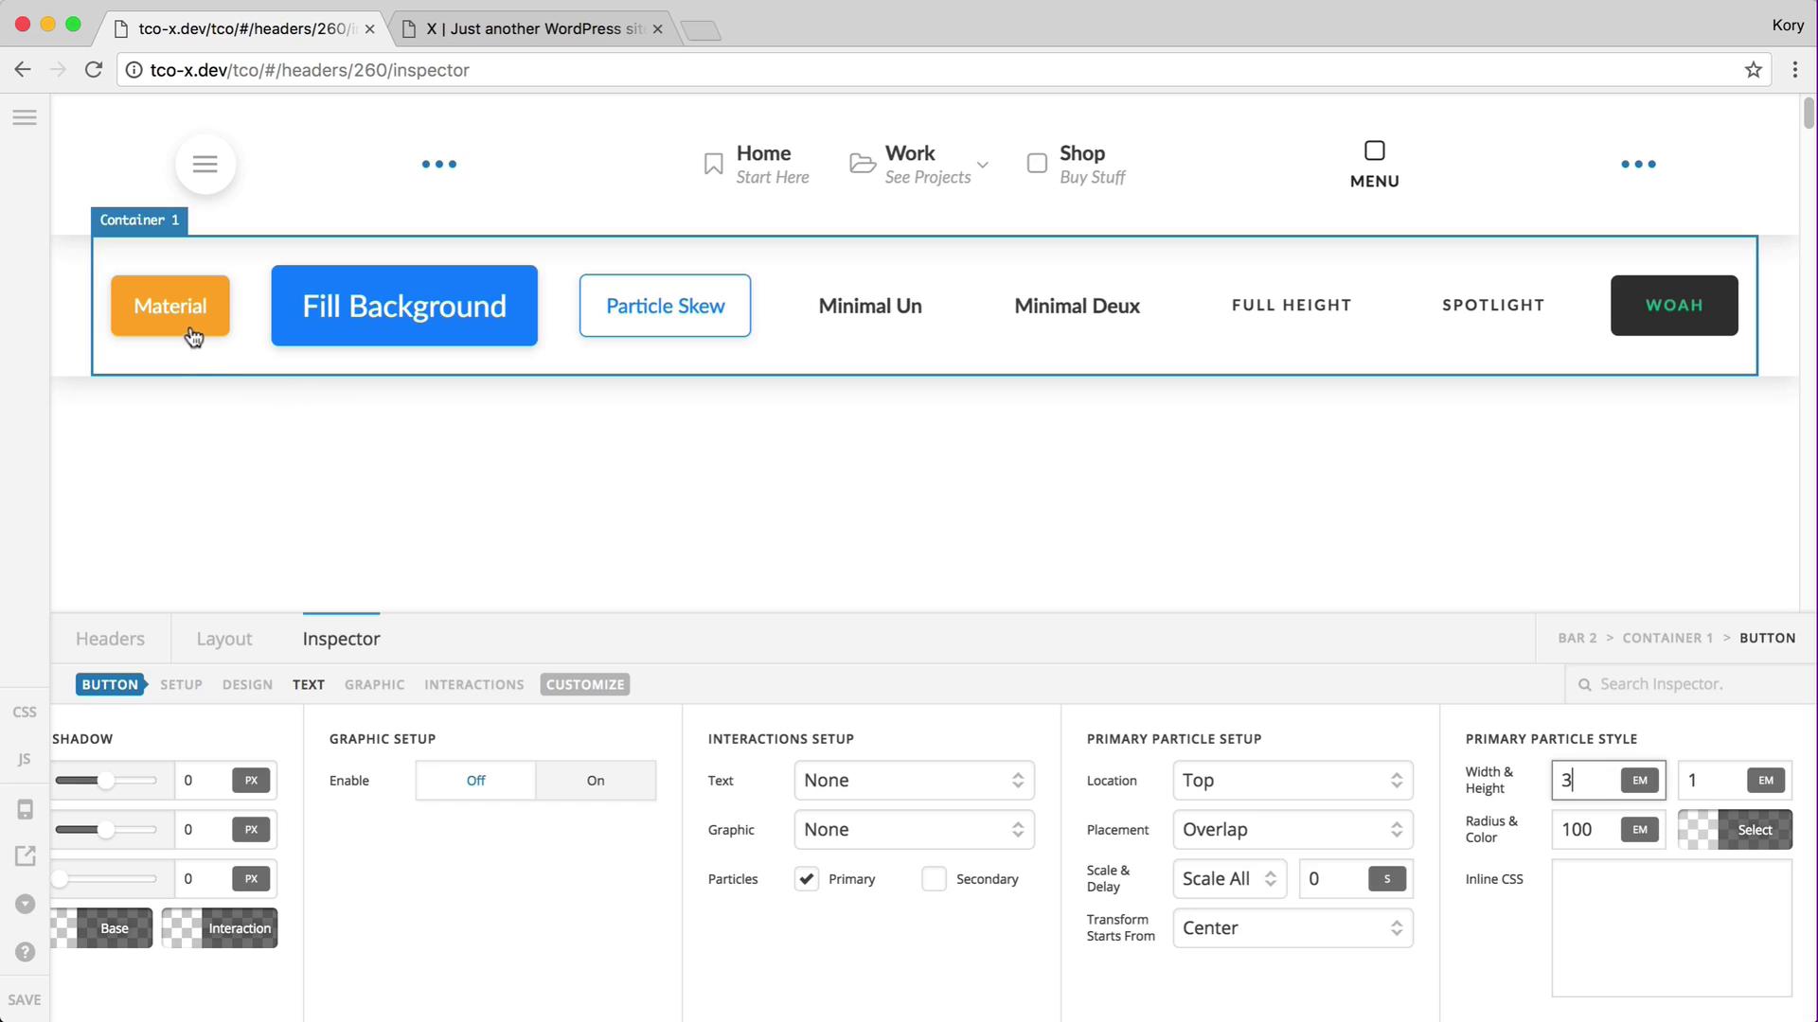
left_click(1717, 777)
left_click_drag(1721, 776, 1703, 777)
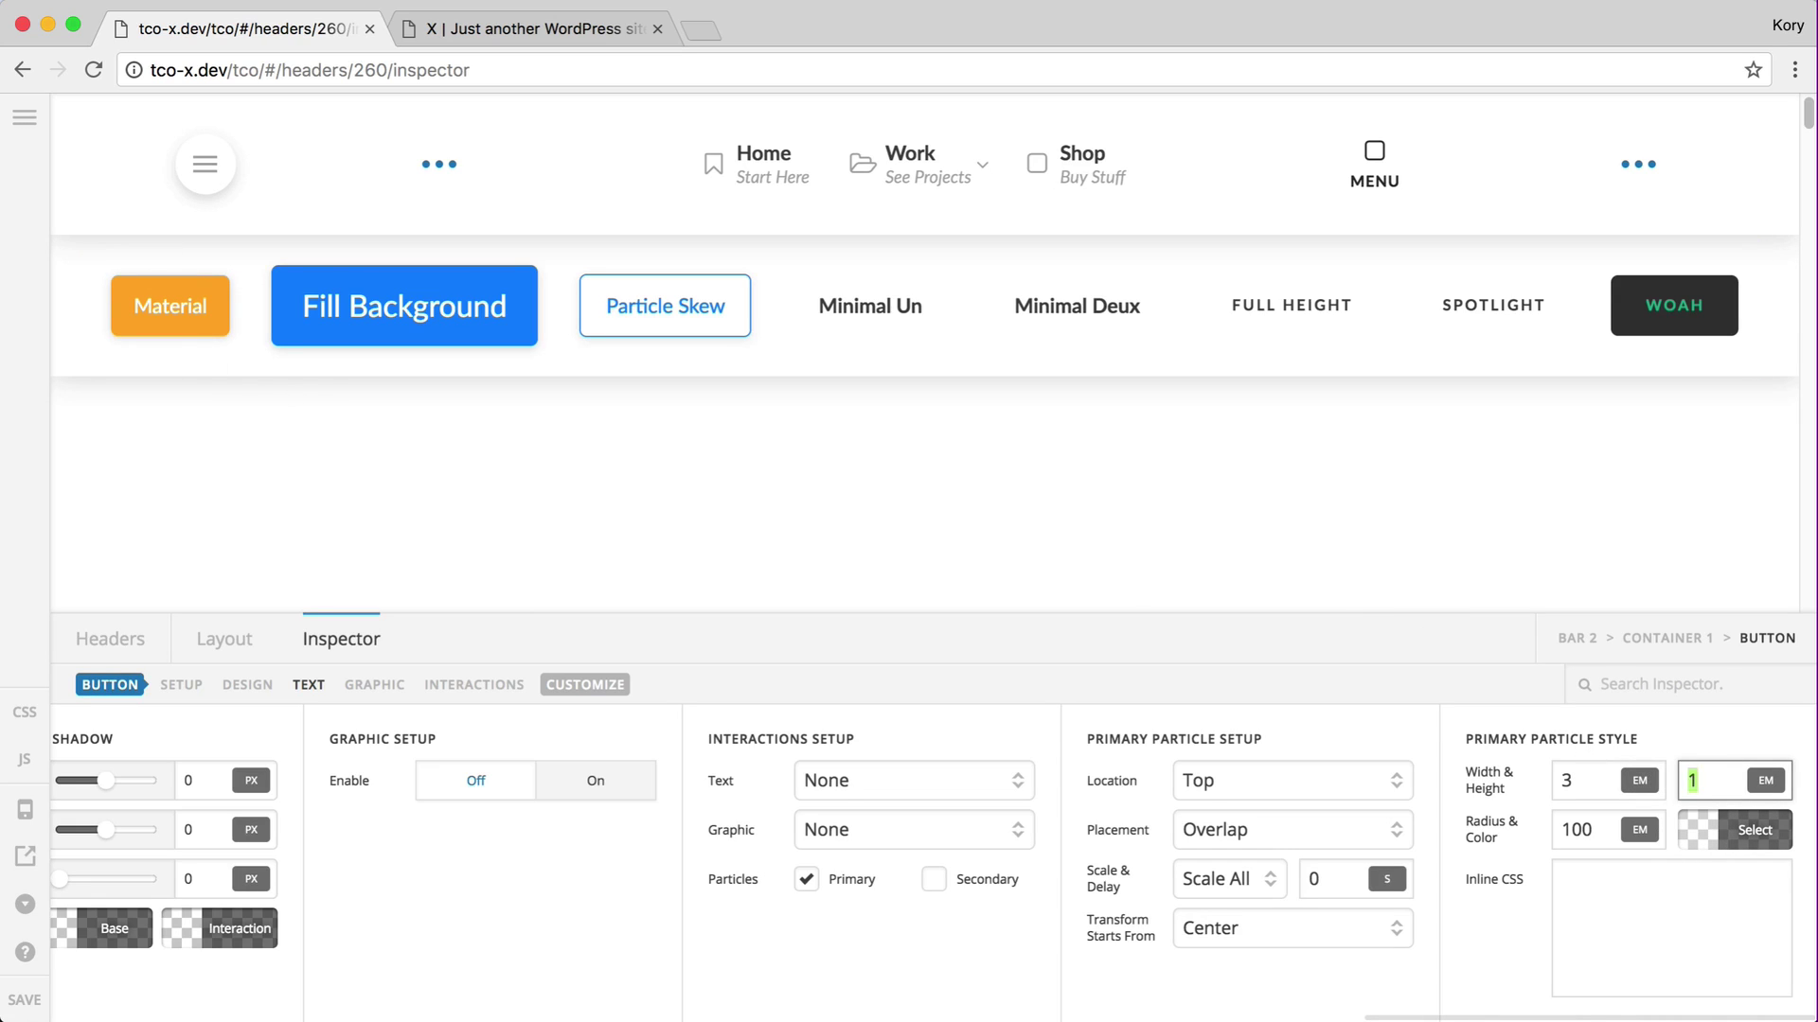
double_click(1579, 829)
type("50%")
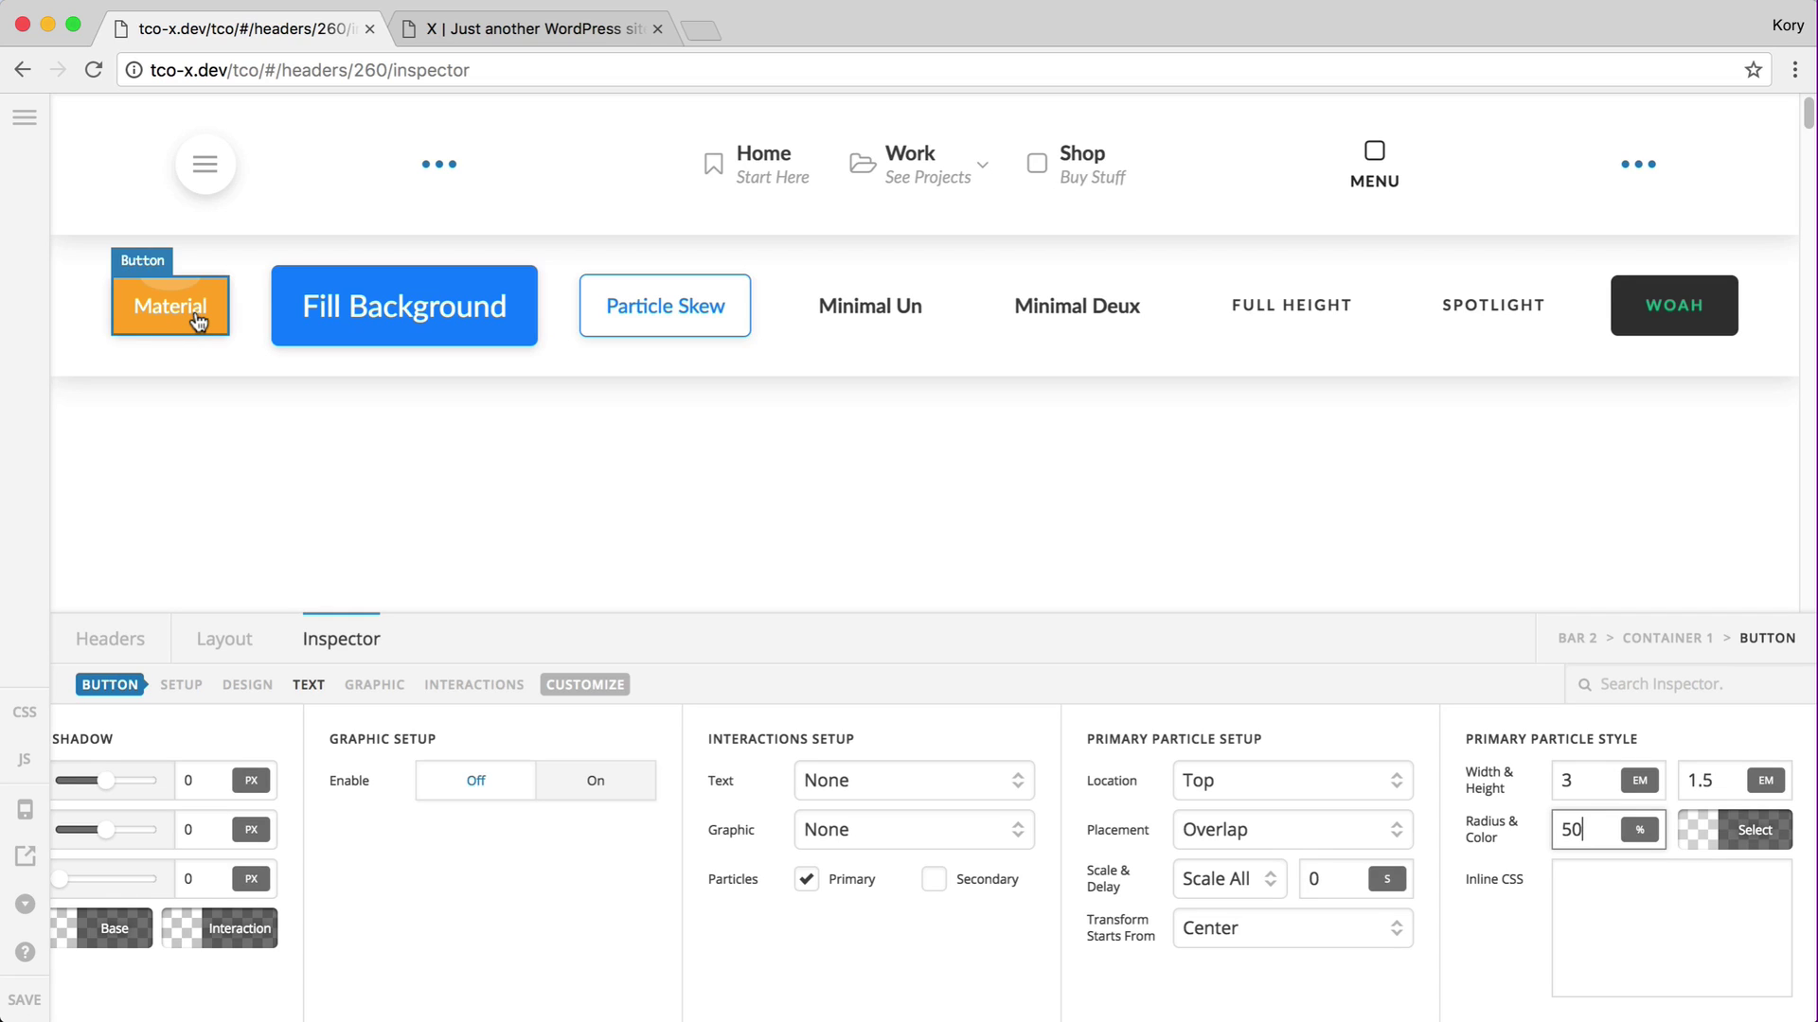
Set the Material button's primary particle width and height to 5 em and its radius to 100 em.
double_click(1594, 767)
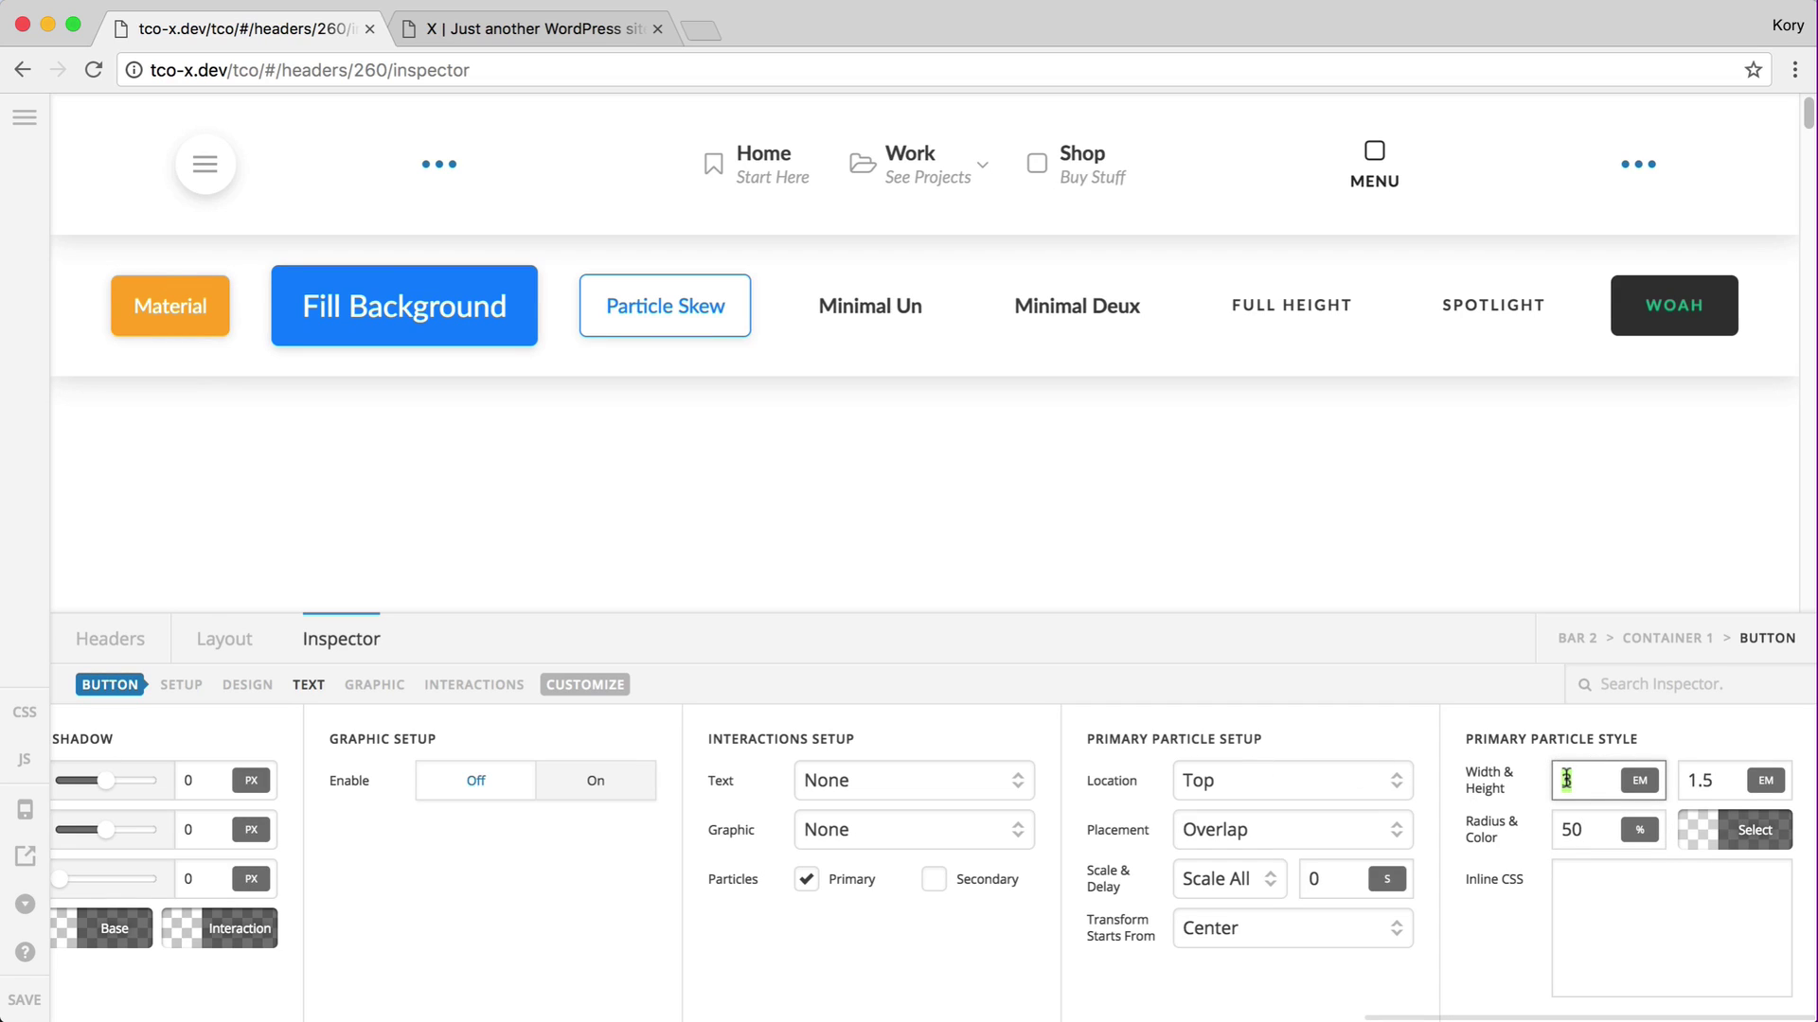
type("5")
left_click(1694, 778)
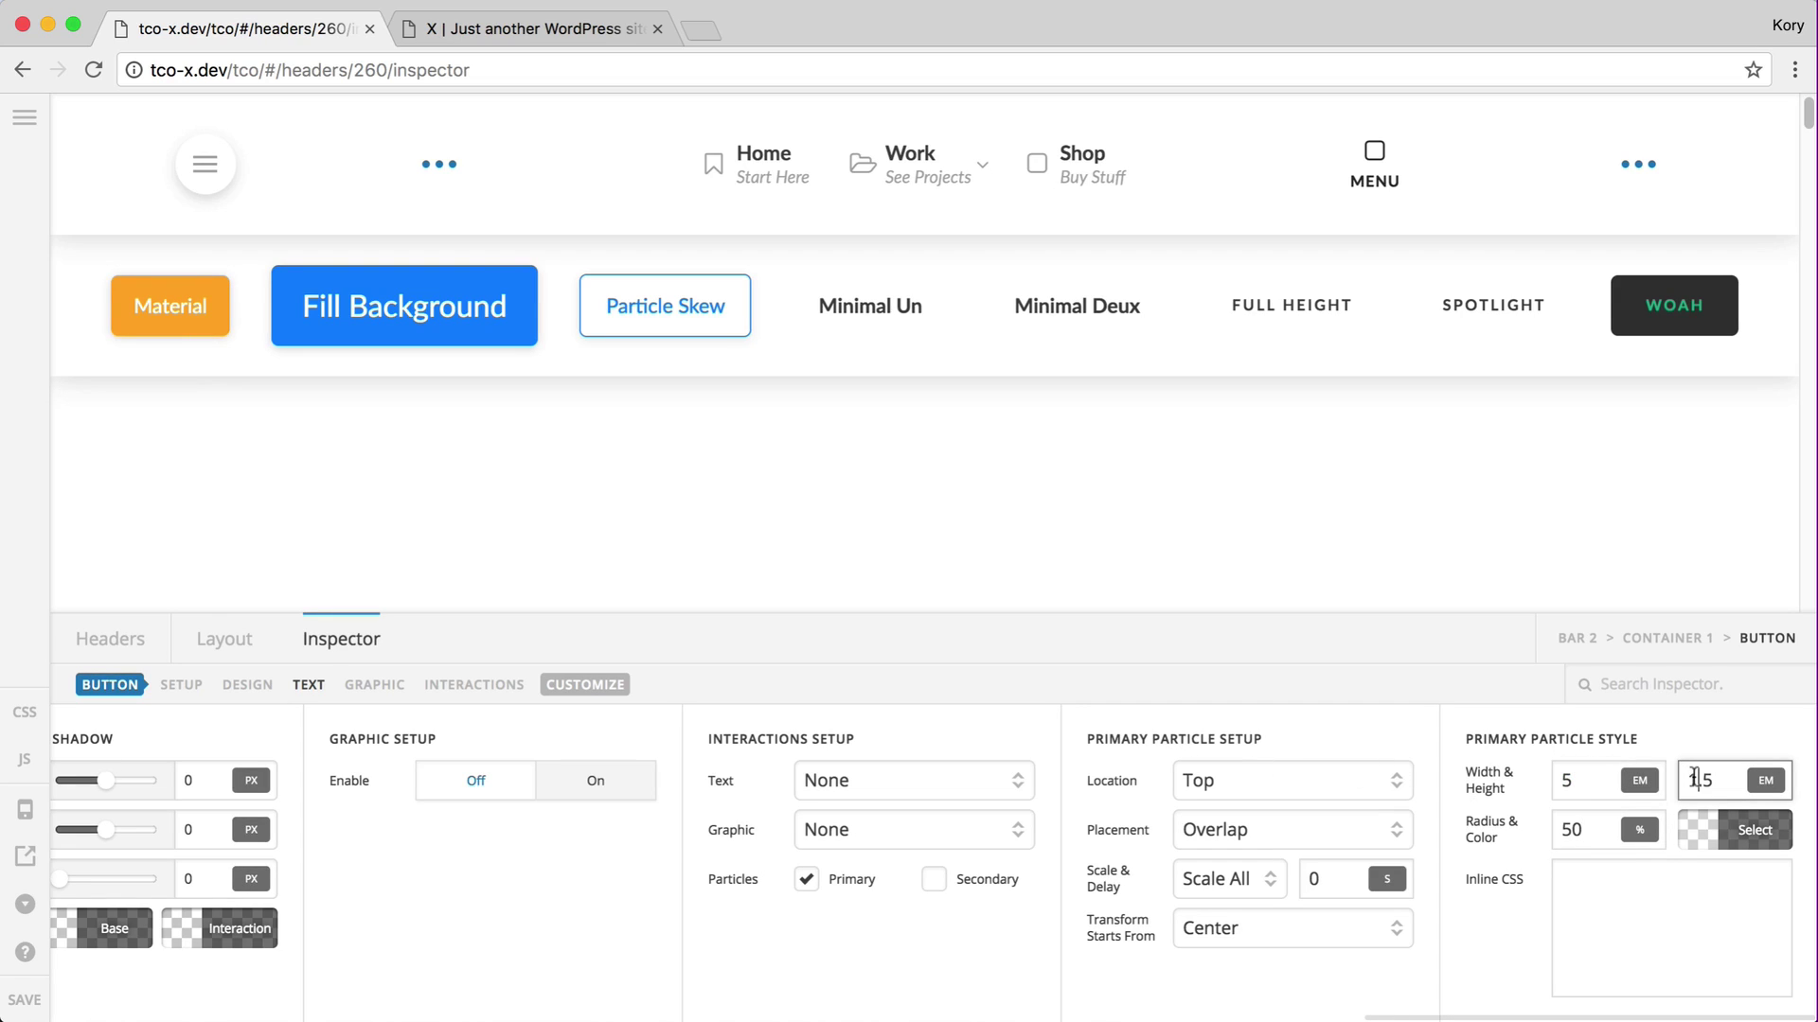
key("BackSpace")
type("5")
key("super+a")
type("5")
left_click(1579, 831)
type("100em")
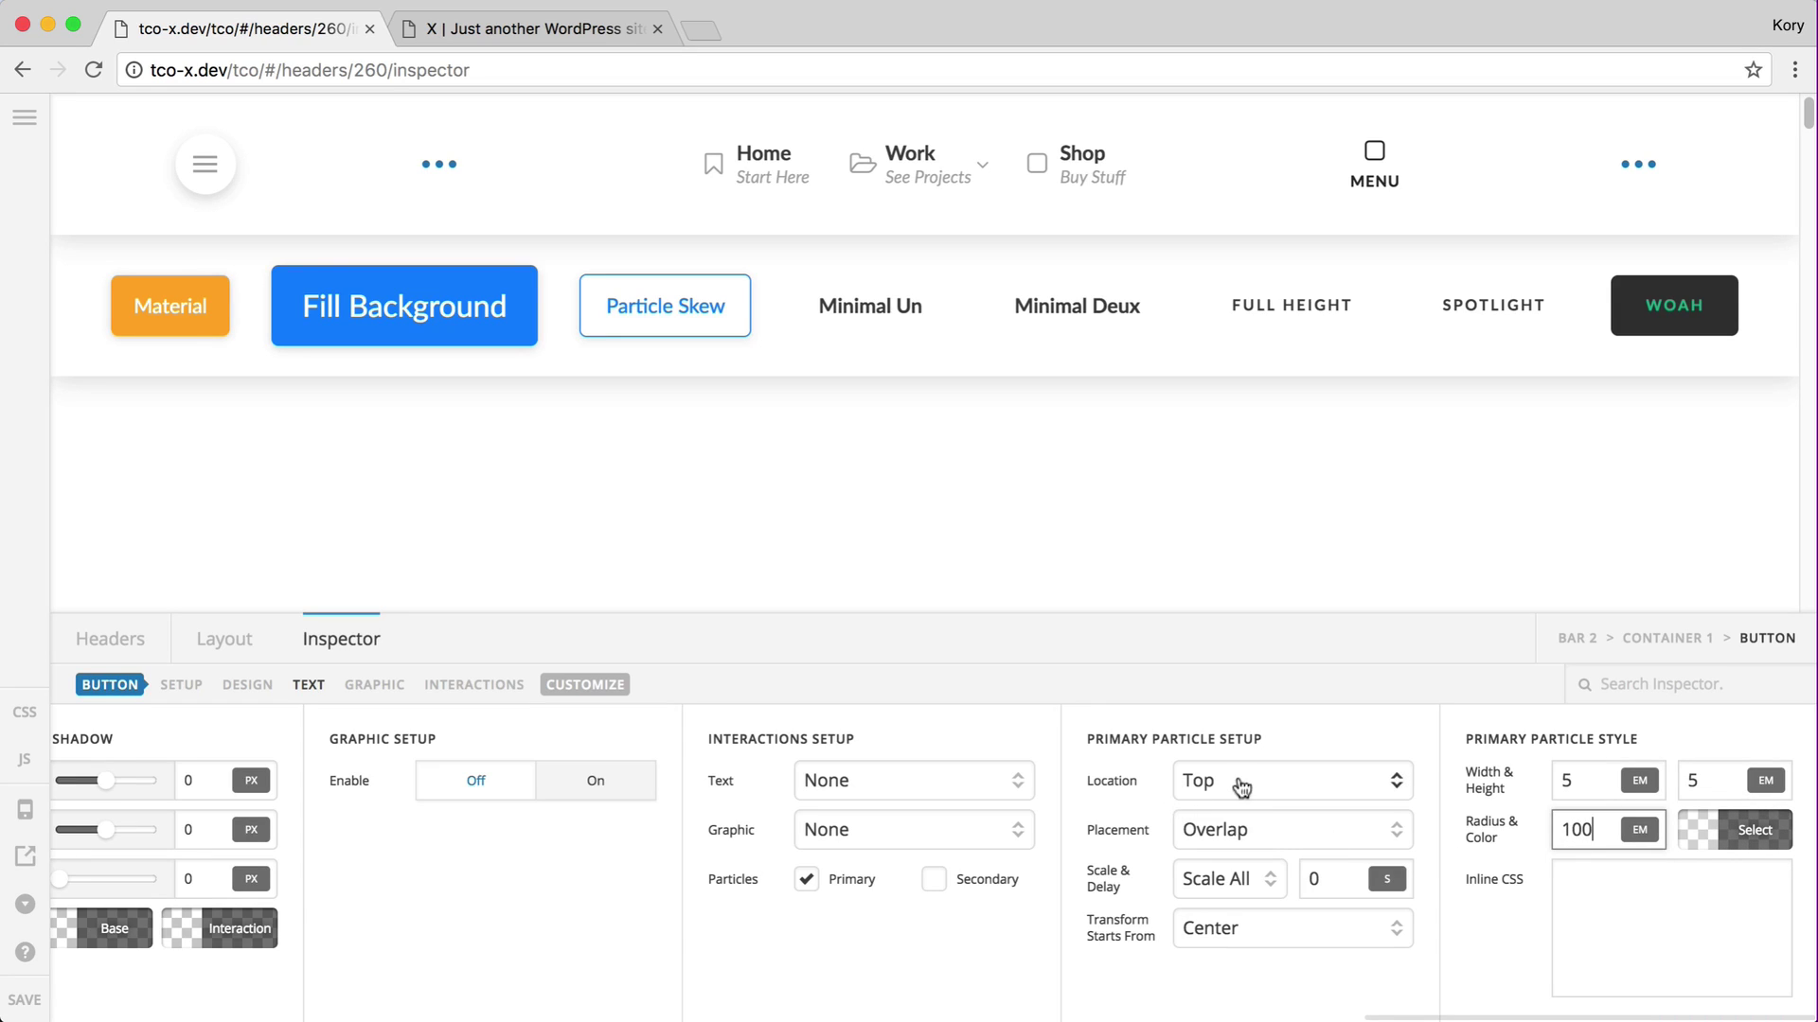
Try the Left and Top Left locations for the Material button's primary particle.
left_click(1248, 786)
left_click(1250, 805)
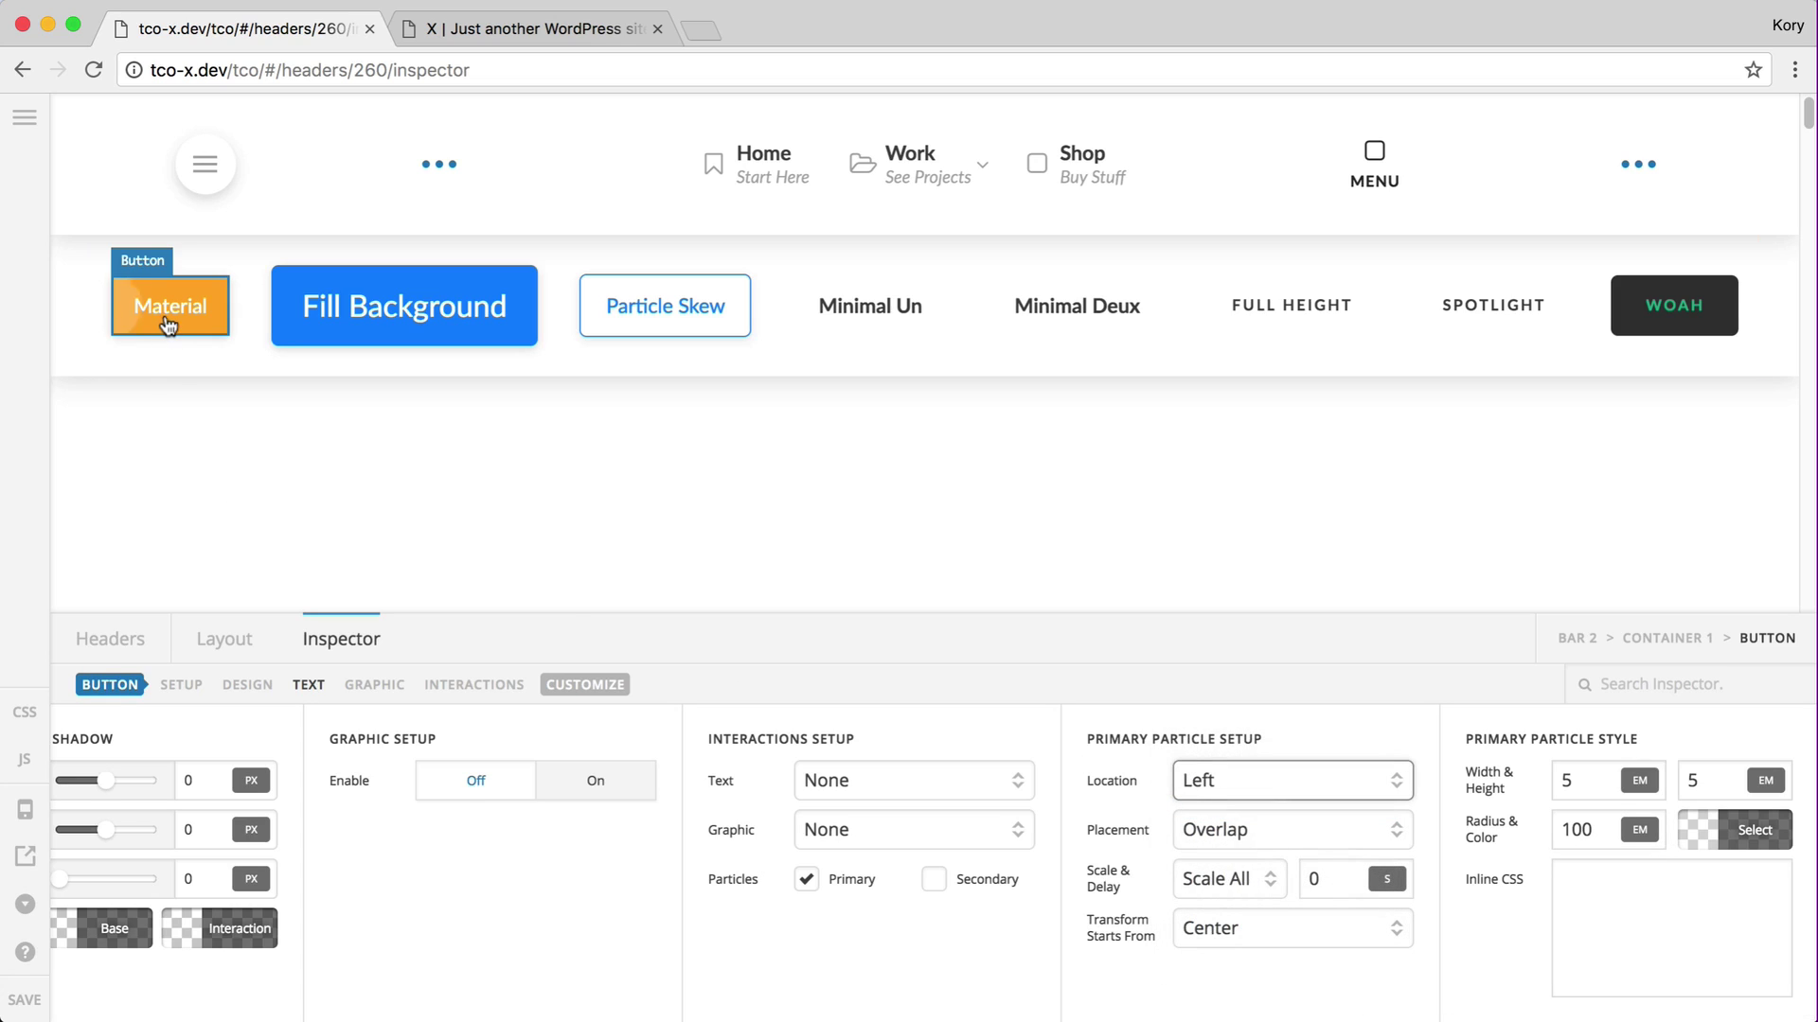
left_click(1230, 782)
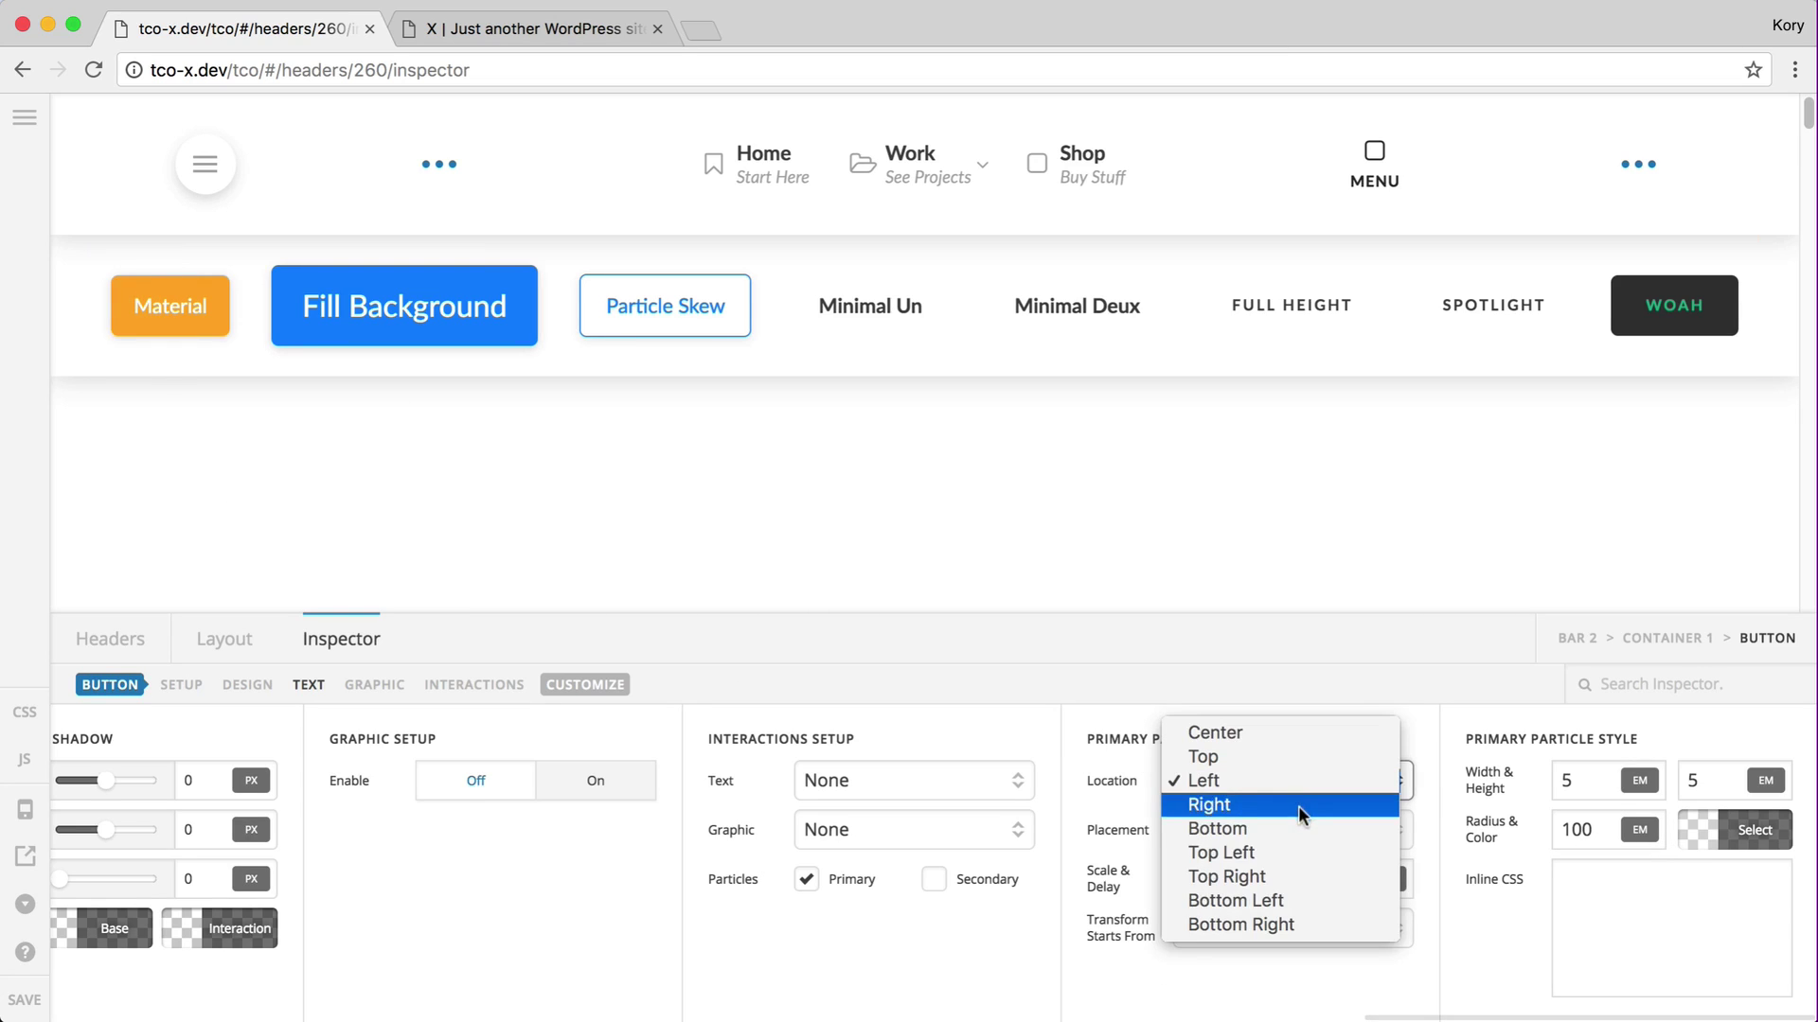
left_click(1275, 852)
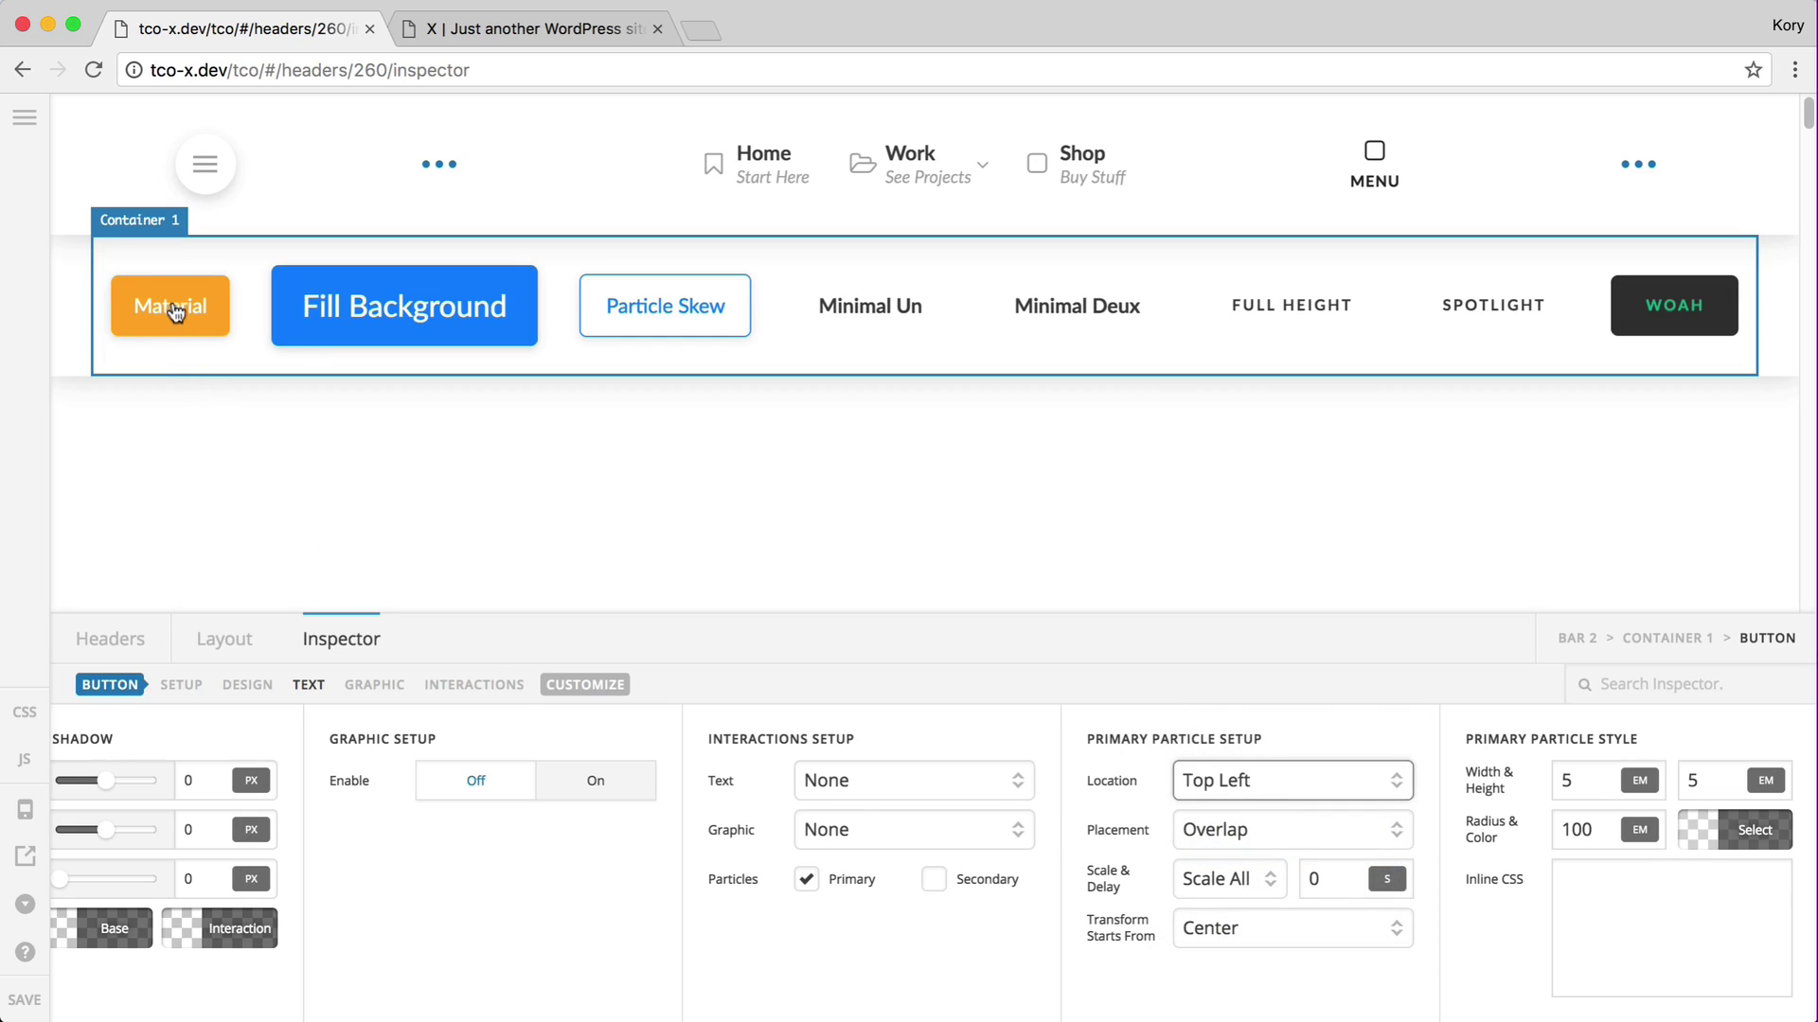
Set the width and height of the Material button's top-left particle to 3 em each.
left_click(1578, 789)
type("3")
key("Tab")
type("3")
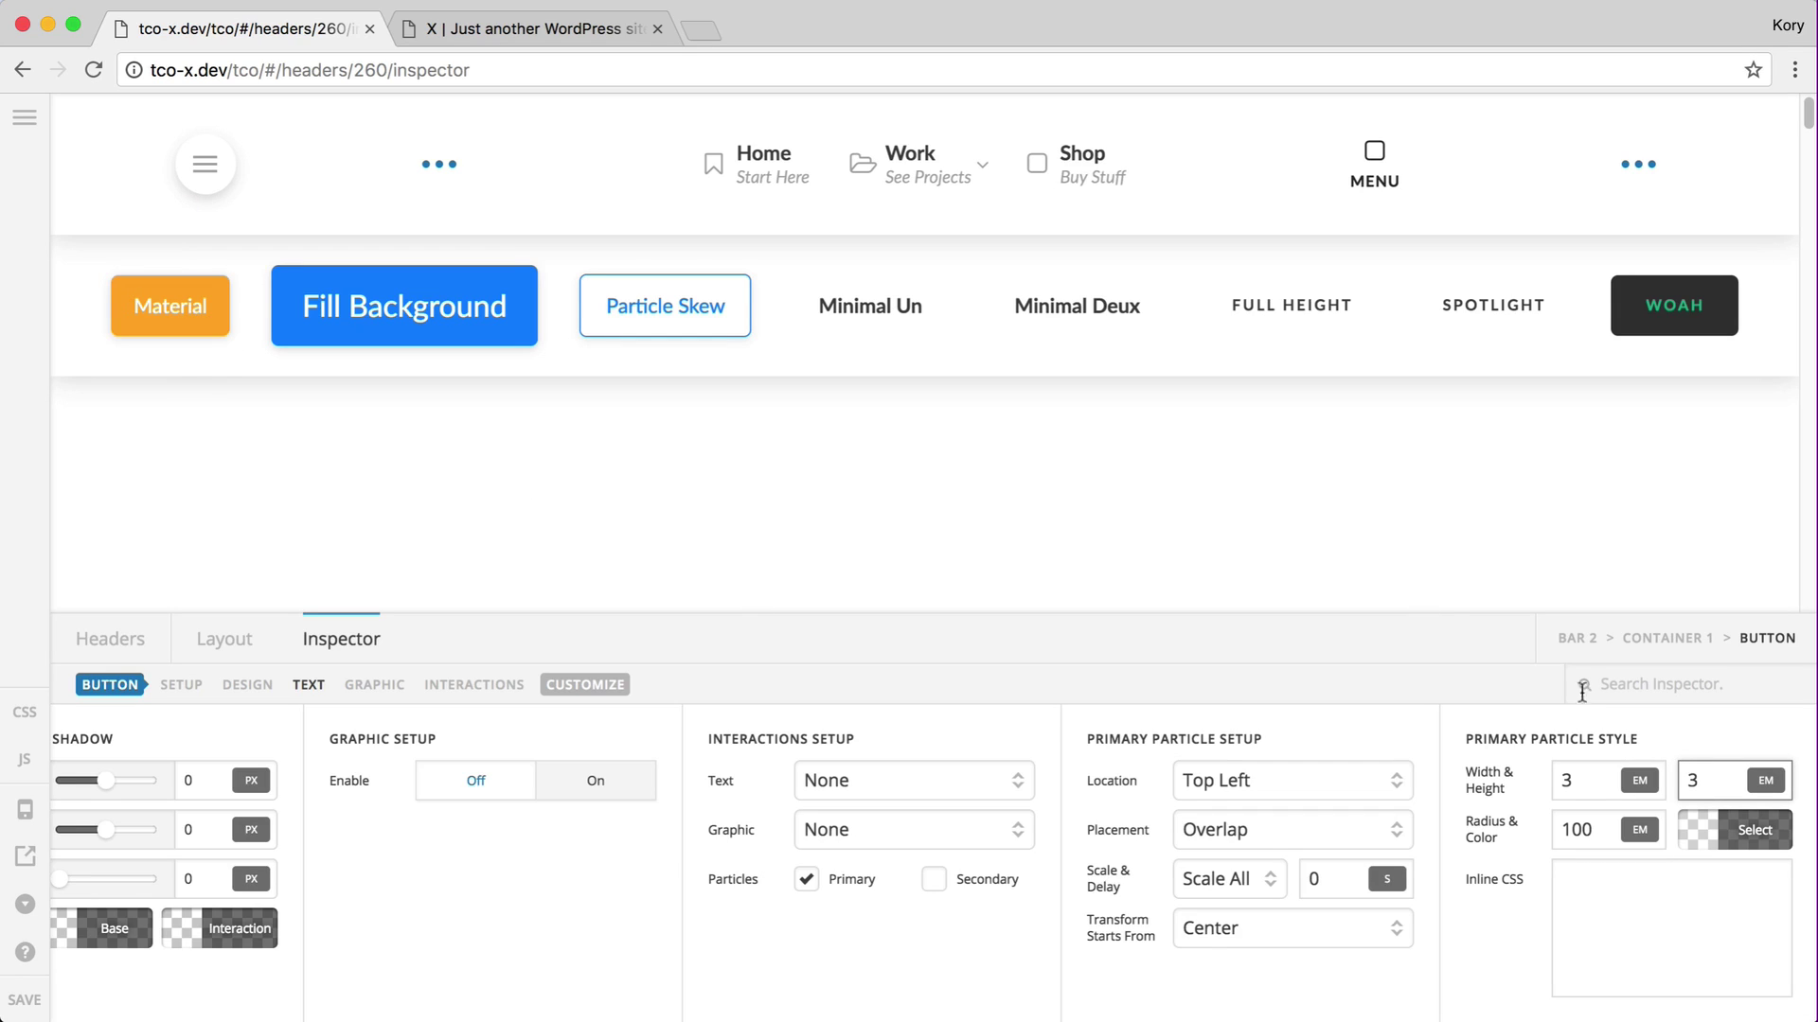
Set the Material button's primary particle location to Center, keep the Overlap placement and preview it.
left_click(1183, 784)
left_click(1311, 780)
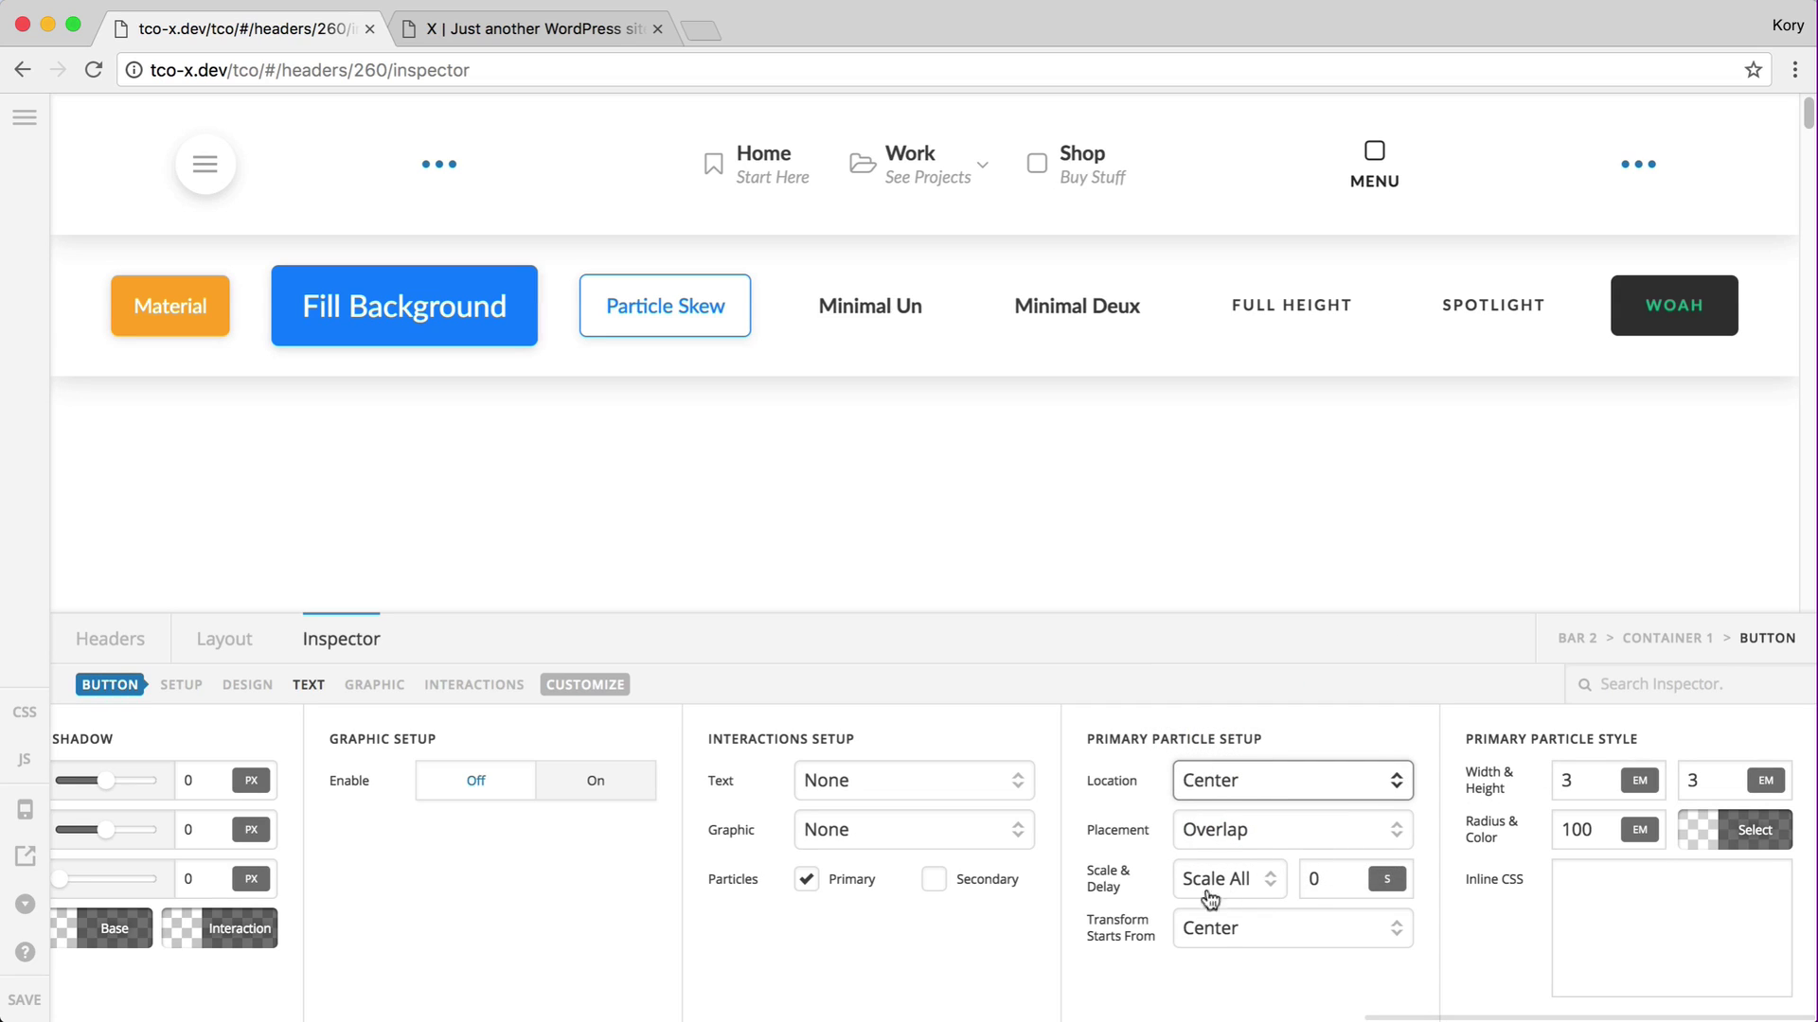
left_click(1219, 820)
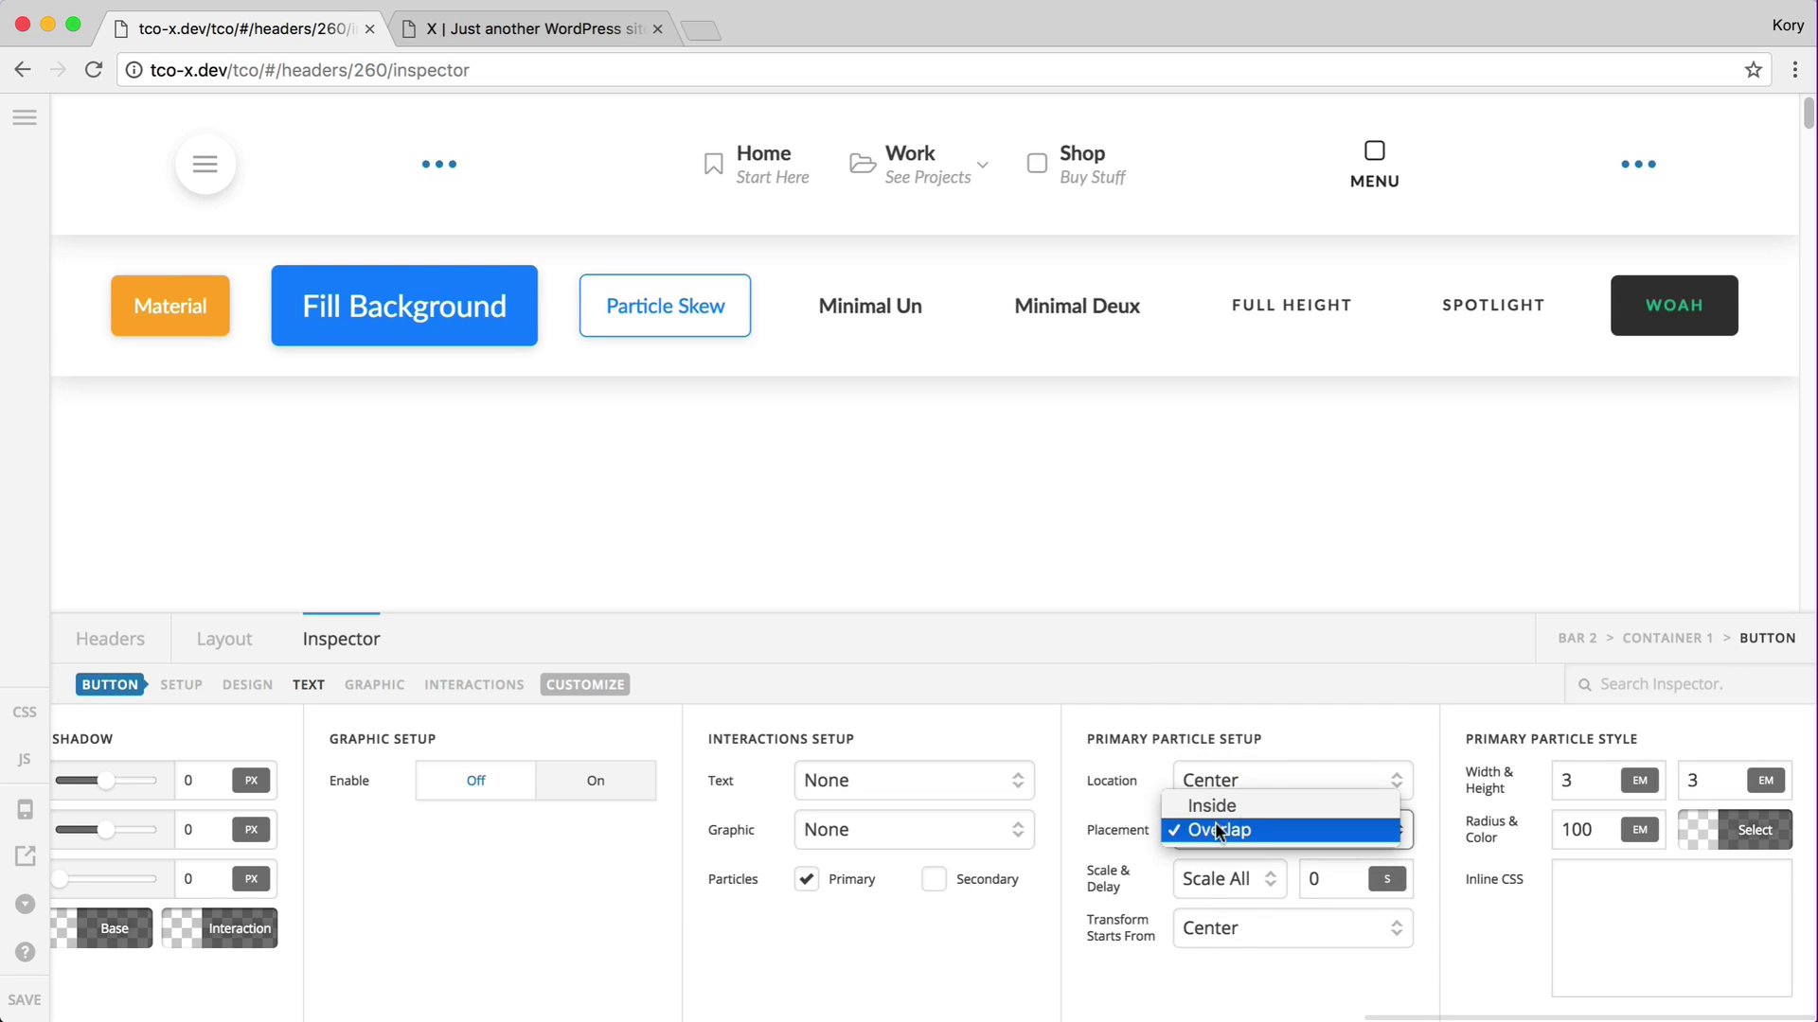
left_click(1077, 820)
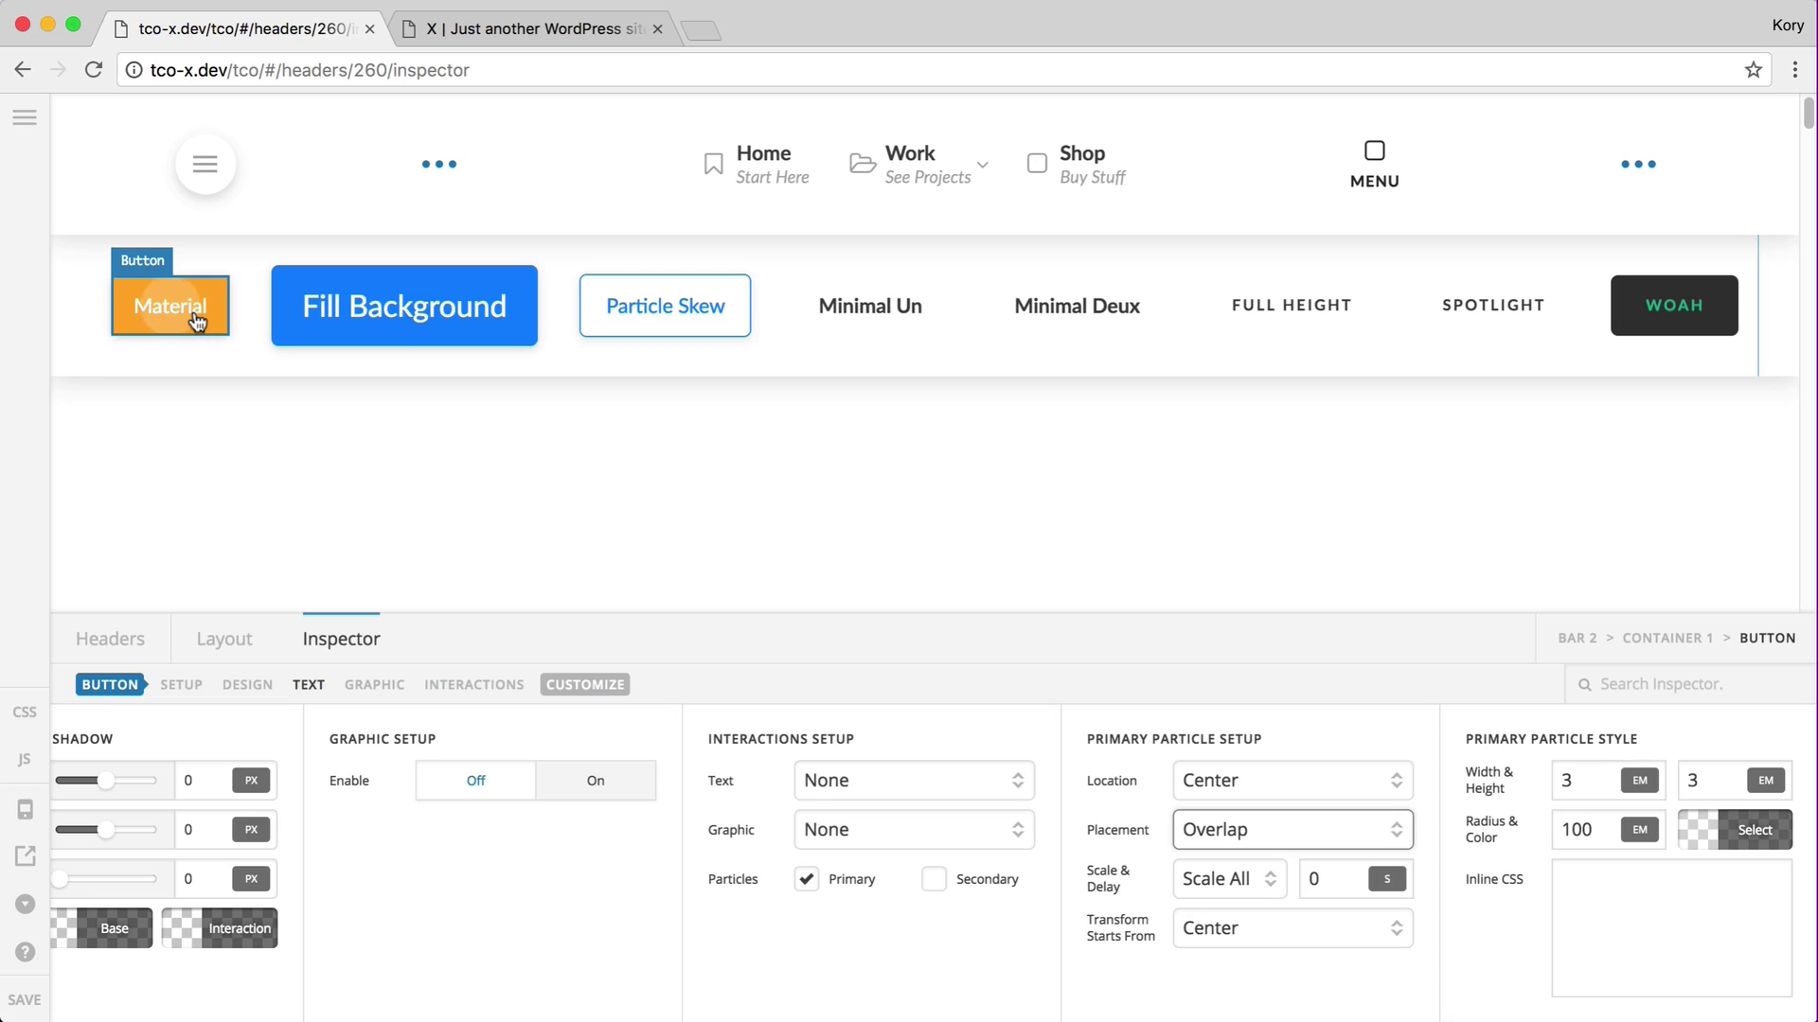
Try Scale X and Scale Y on the Material button's primary particle, then return it to Scale All.
left_click(1183, 878)
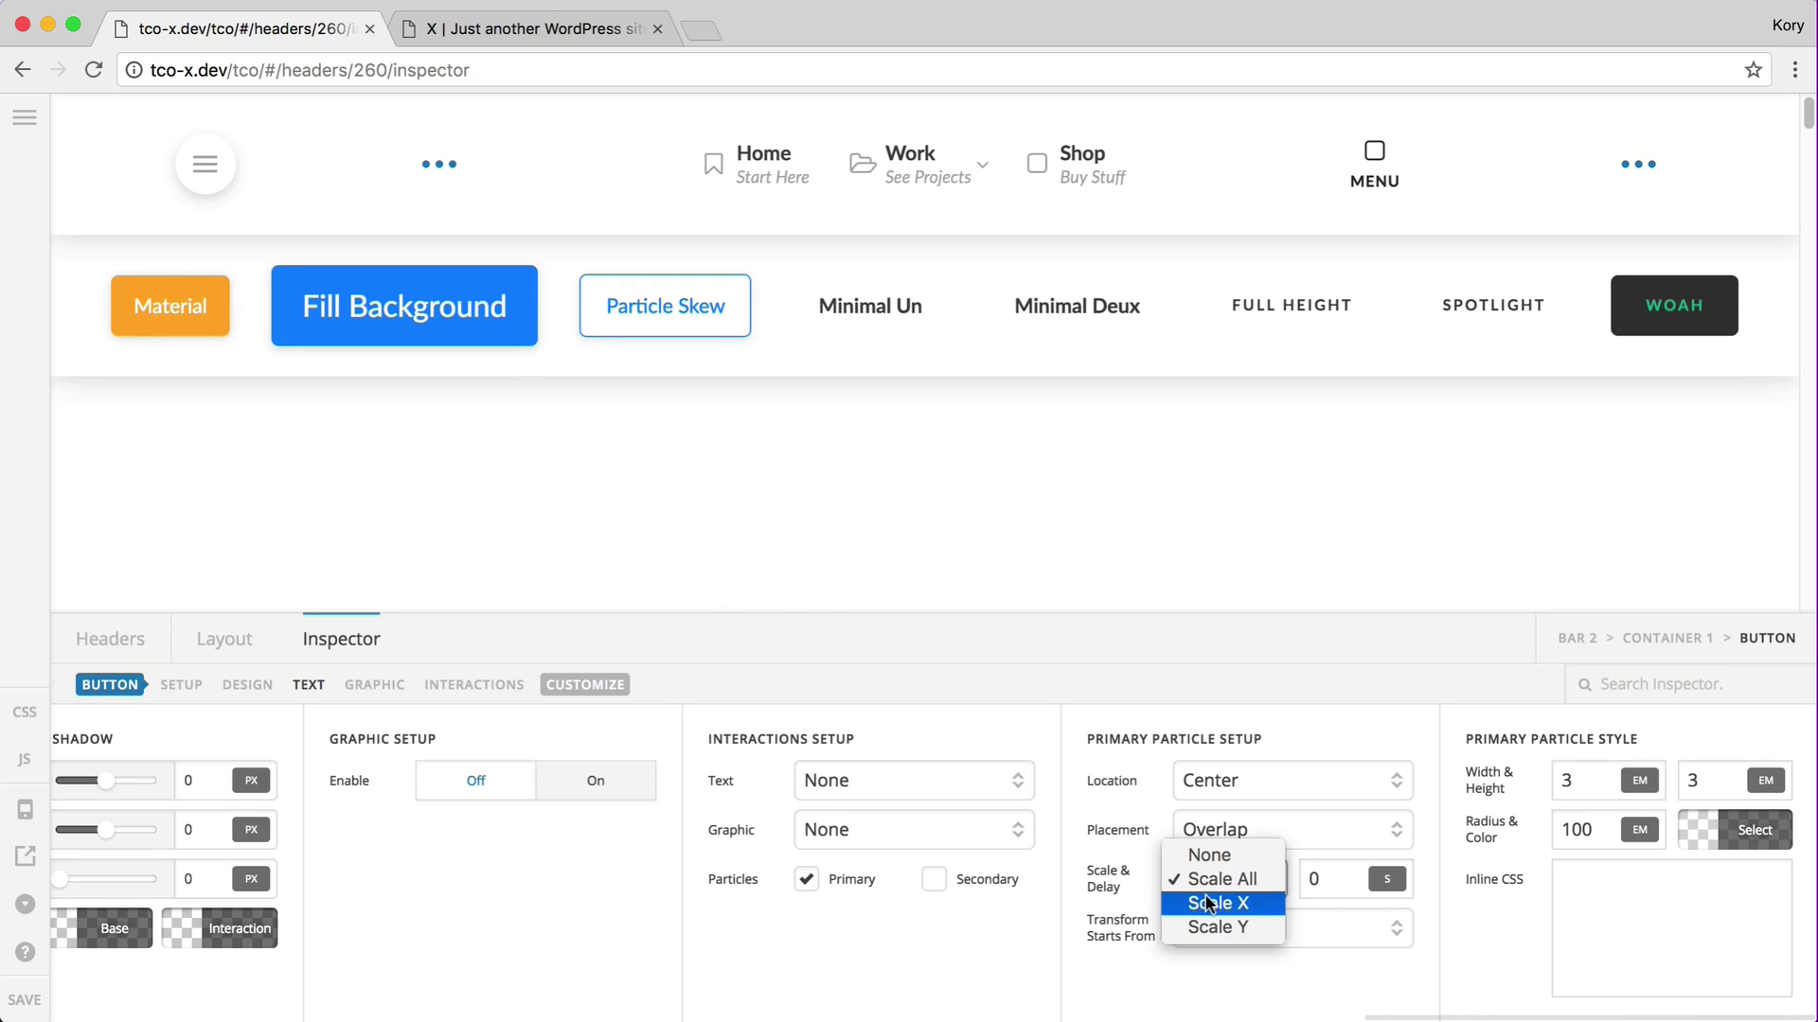
left_click(342, 543)
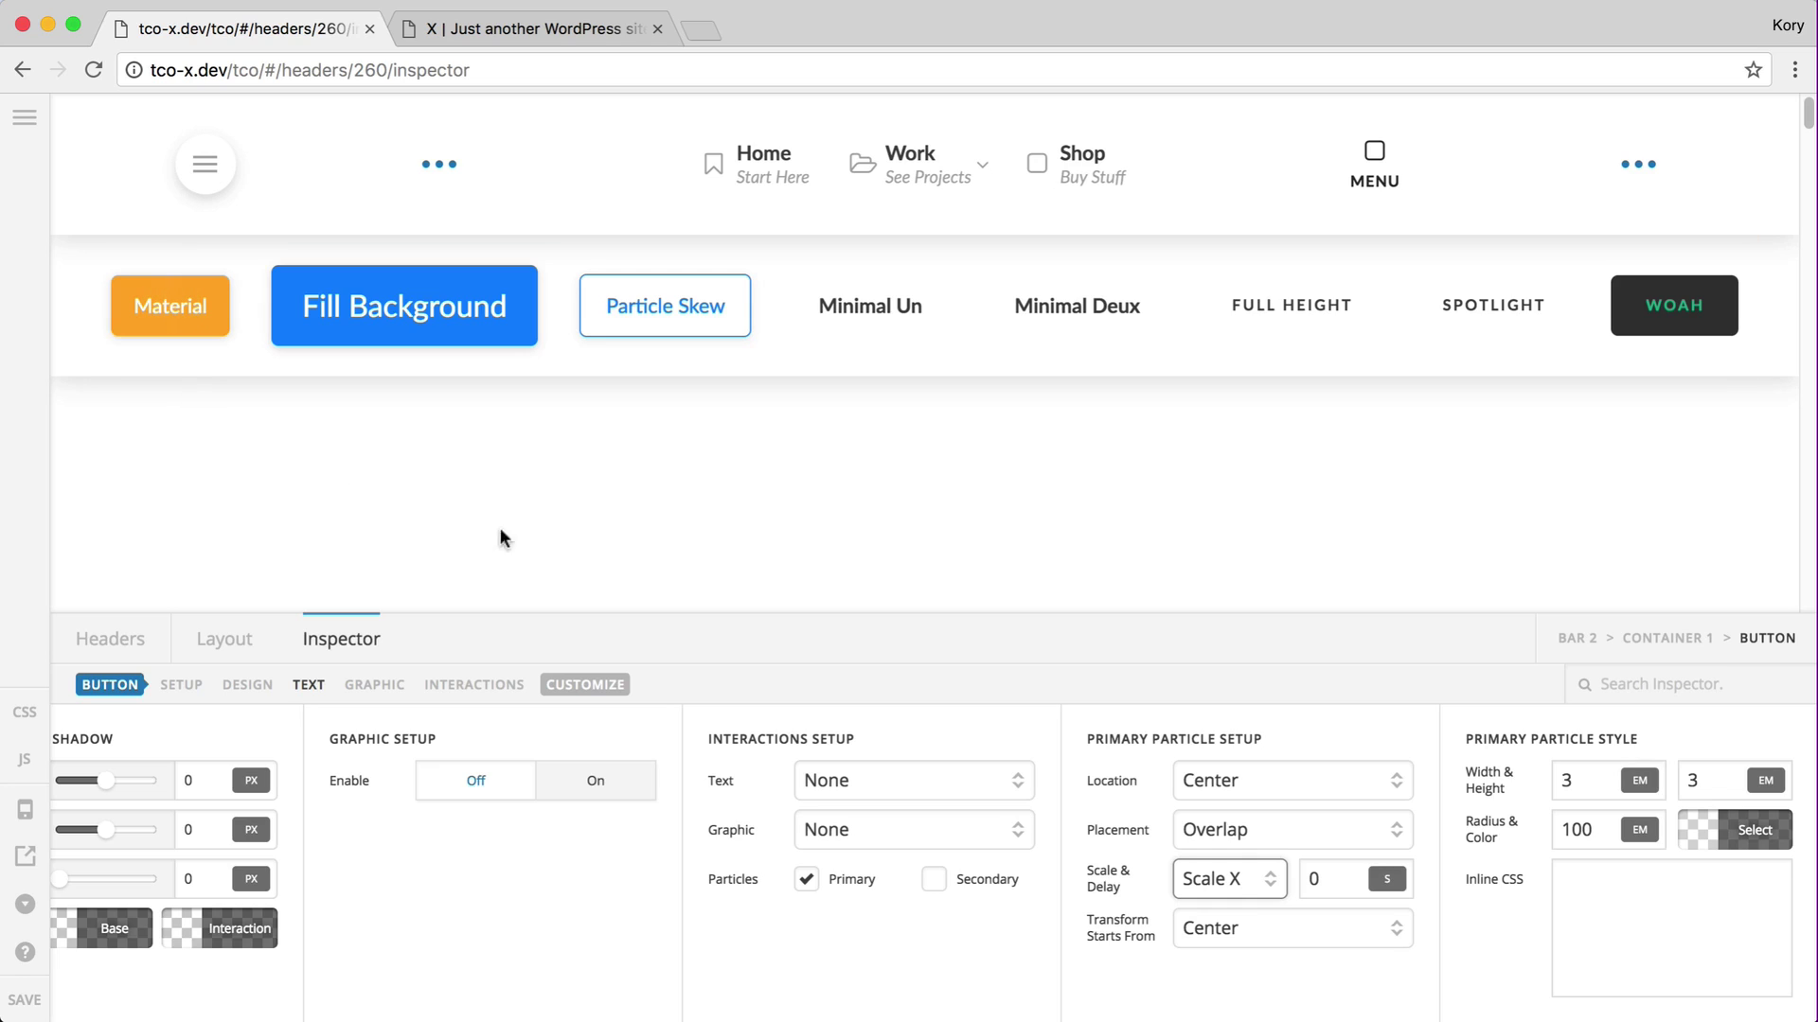
left_click(1250, 879)
left_click(1257, 900)
left_click(1235, 880)
left_click(1226, 832)
Set the Material button's centered primary particle to 8 em in both width and height.
double_click(1580, 778)
type("8")
key("Tab")
type("8")
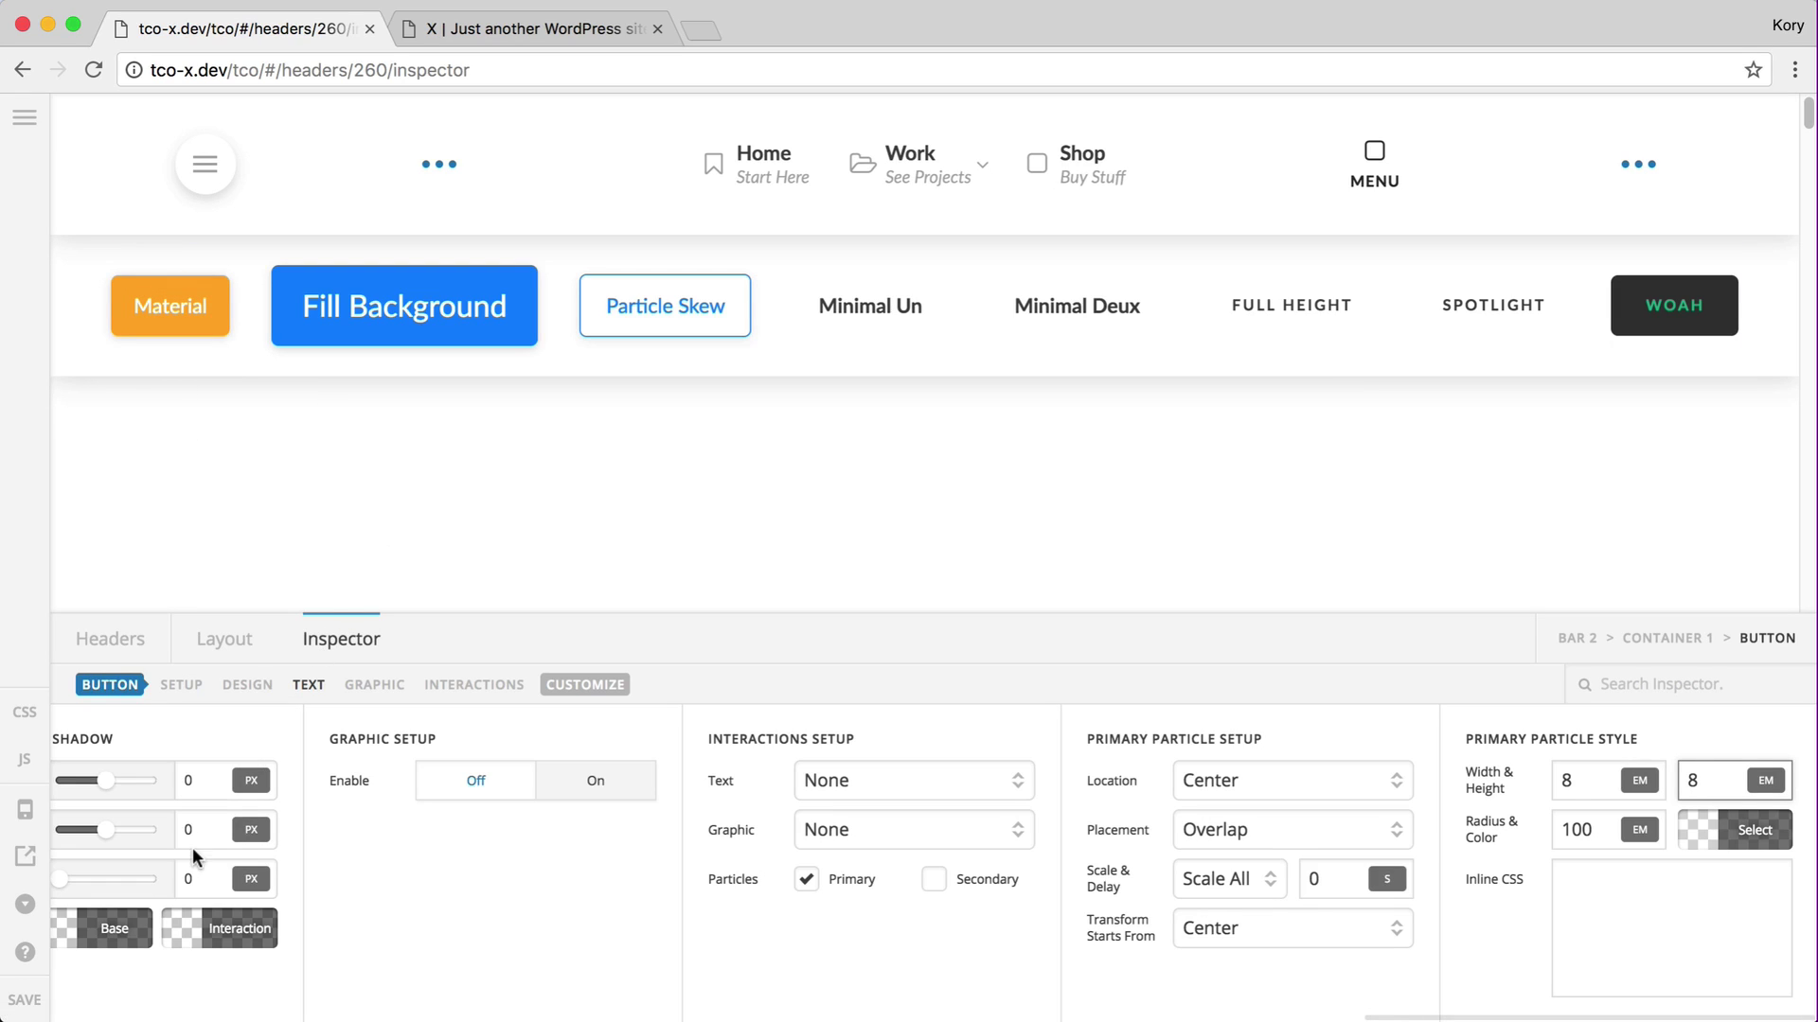
Open the Fill Background button's settings and save the header.
left_click(408, 314)
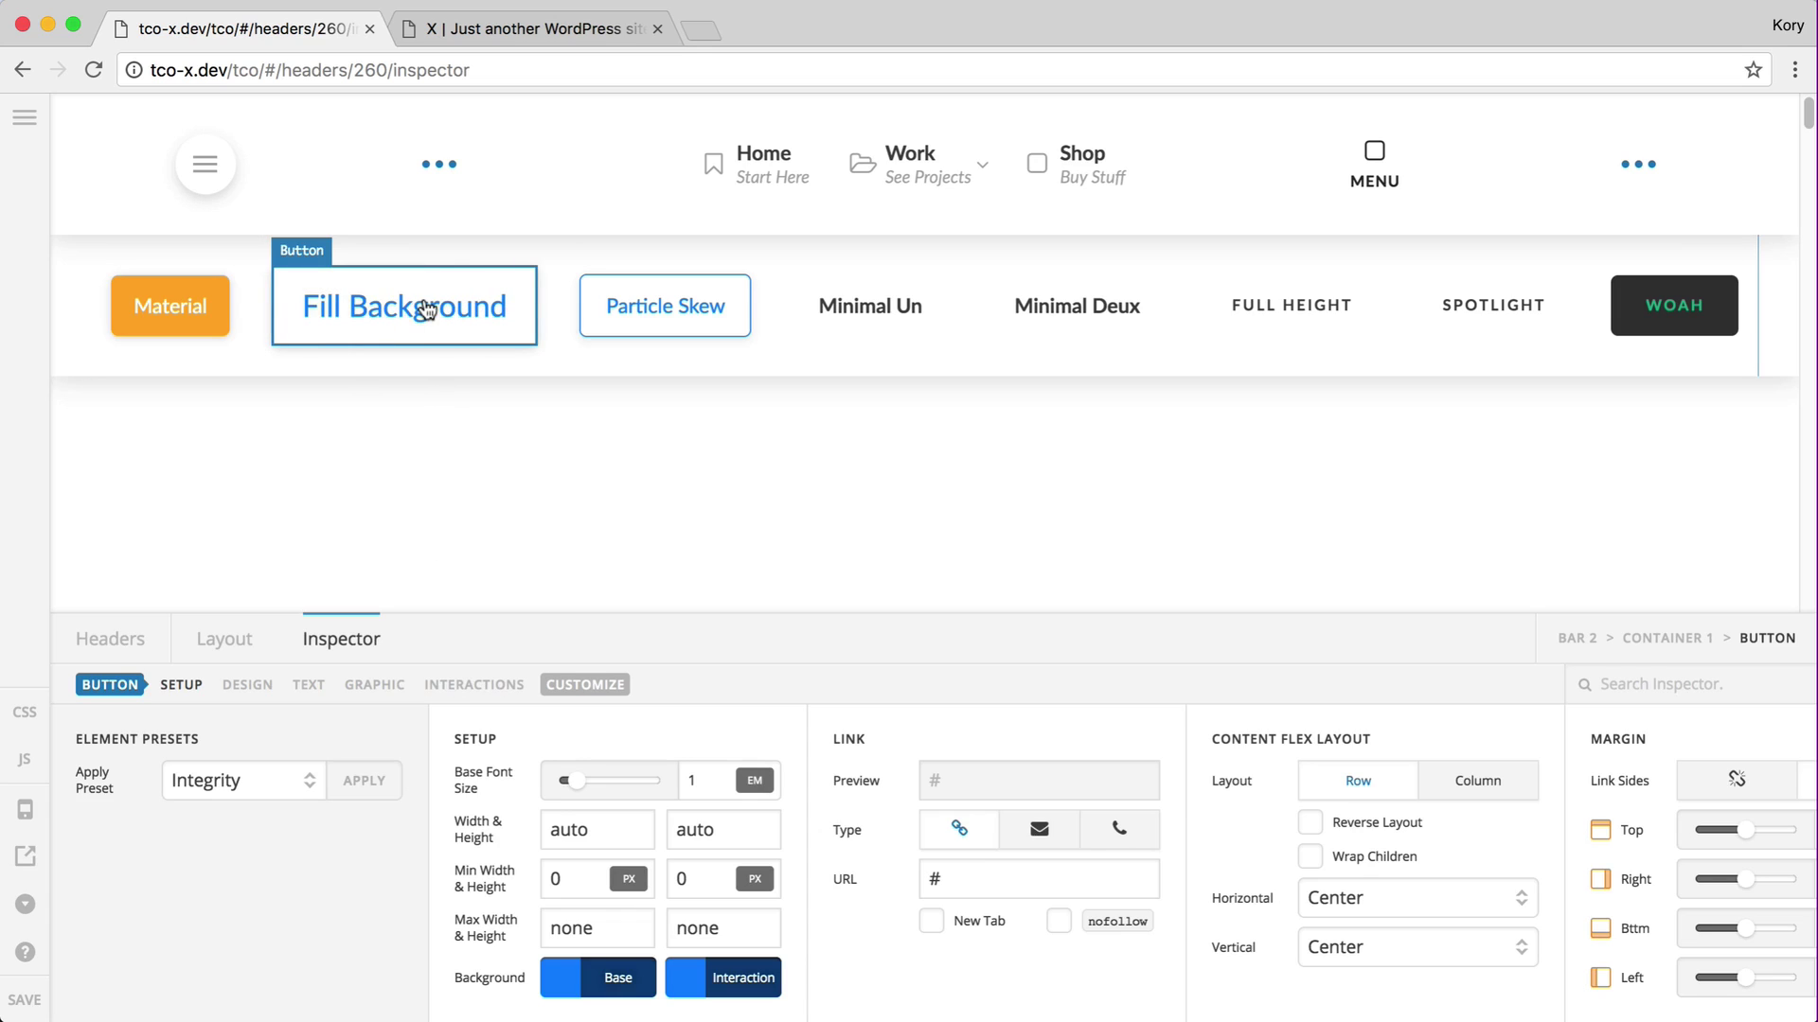
left_click(48, 996)
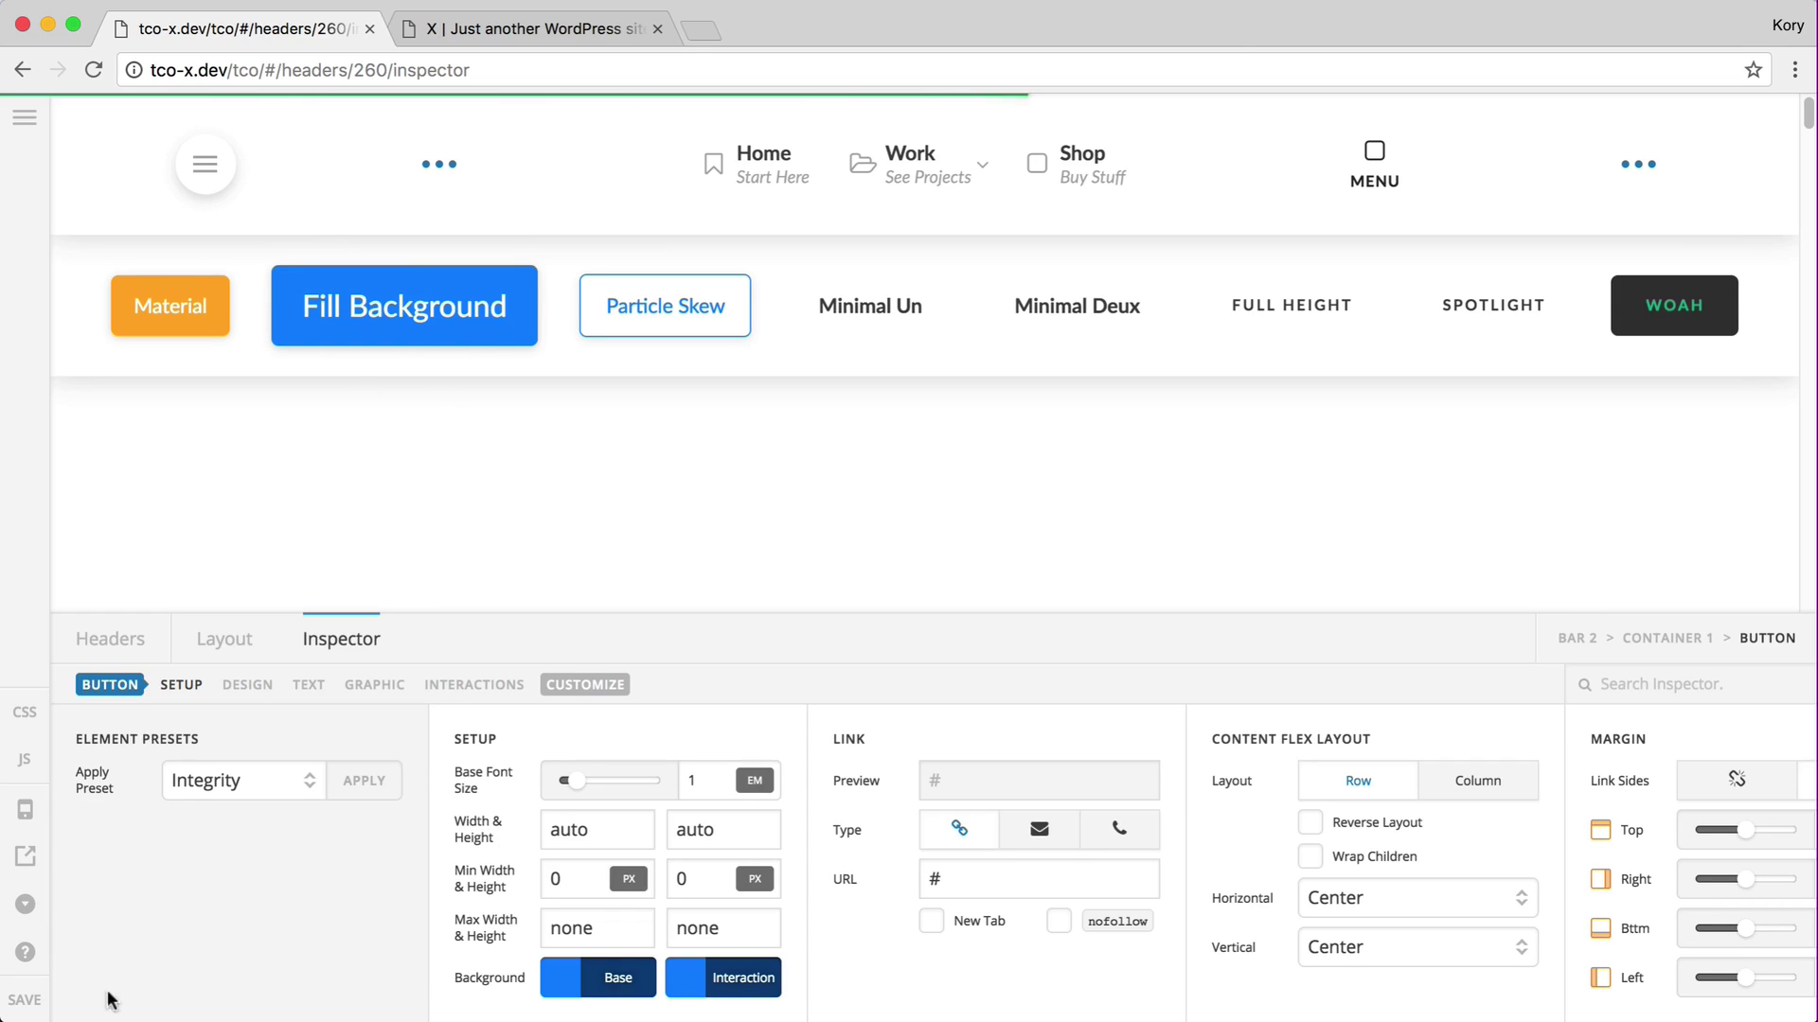
Reload the live site to preview the Fill Background button, then review its setup, margin and padding settings in the header editor.
key("super+alt+Right")
key("super+r")
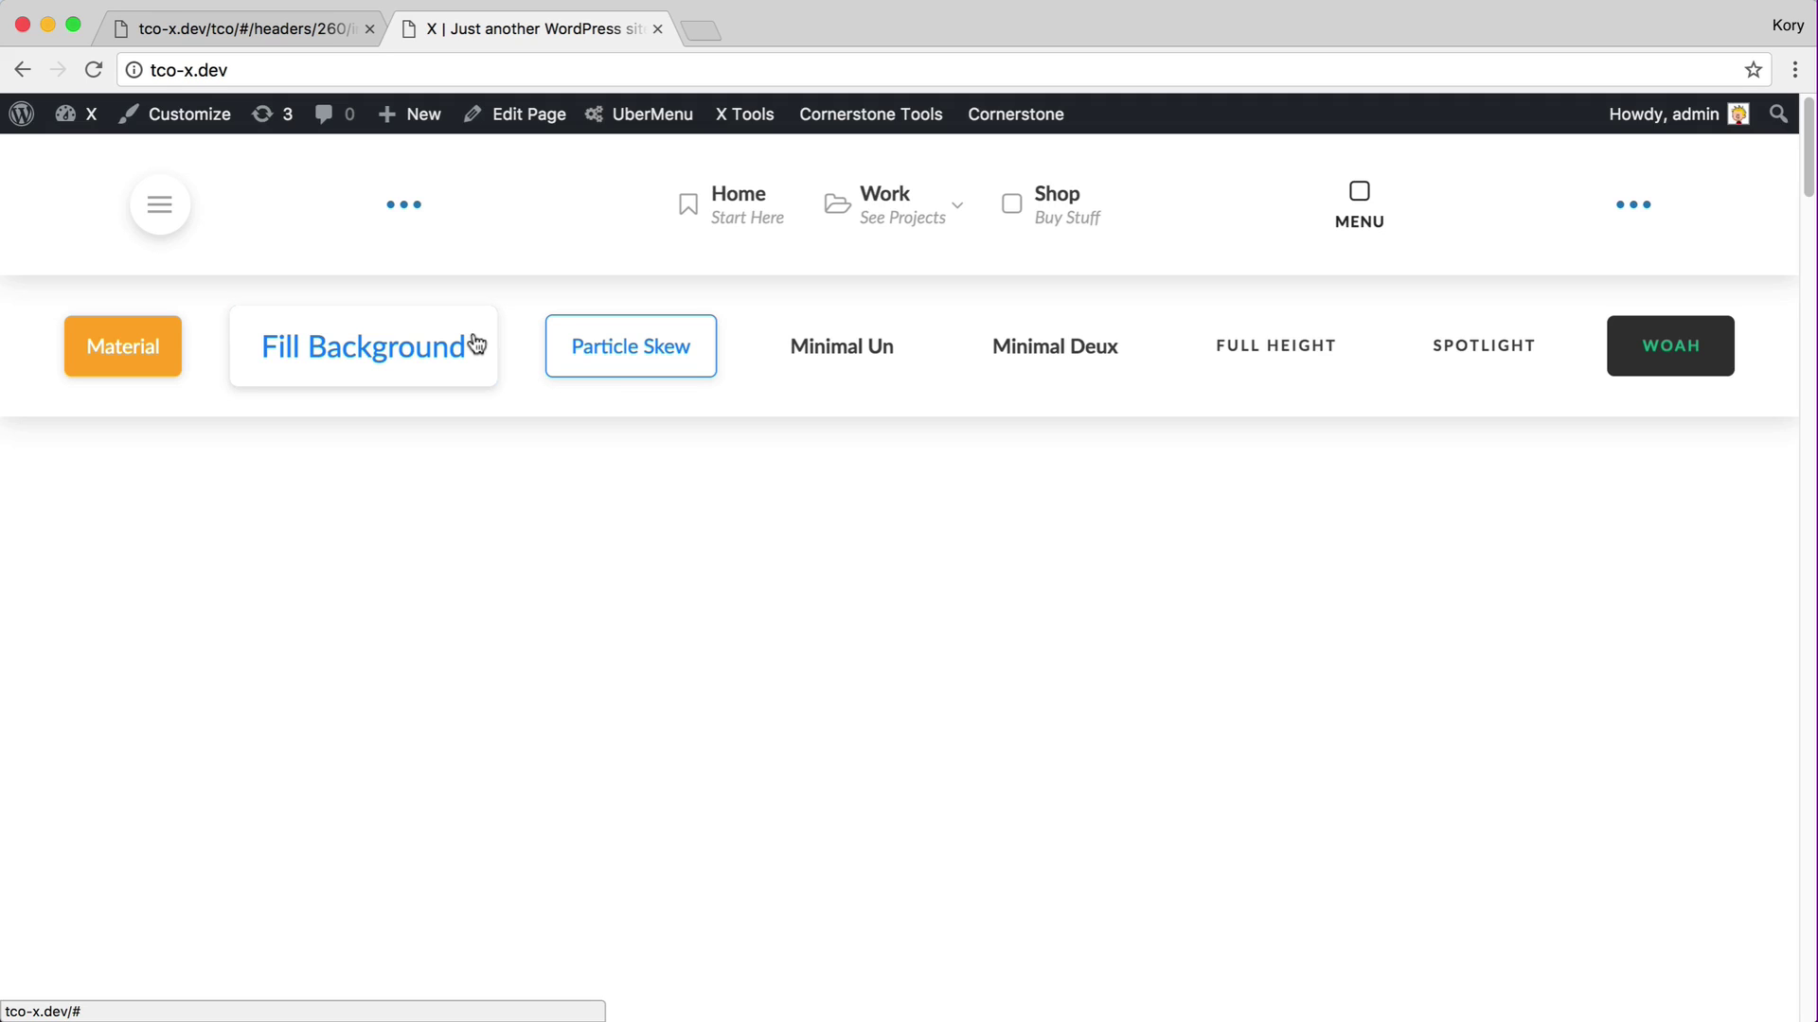
key("ctrl+shift+Tab")
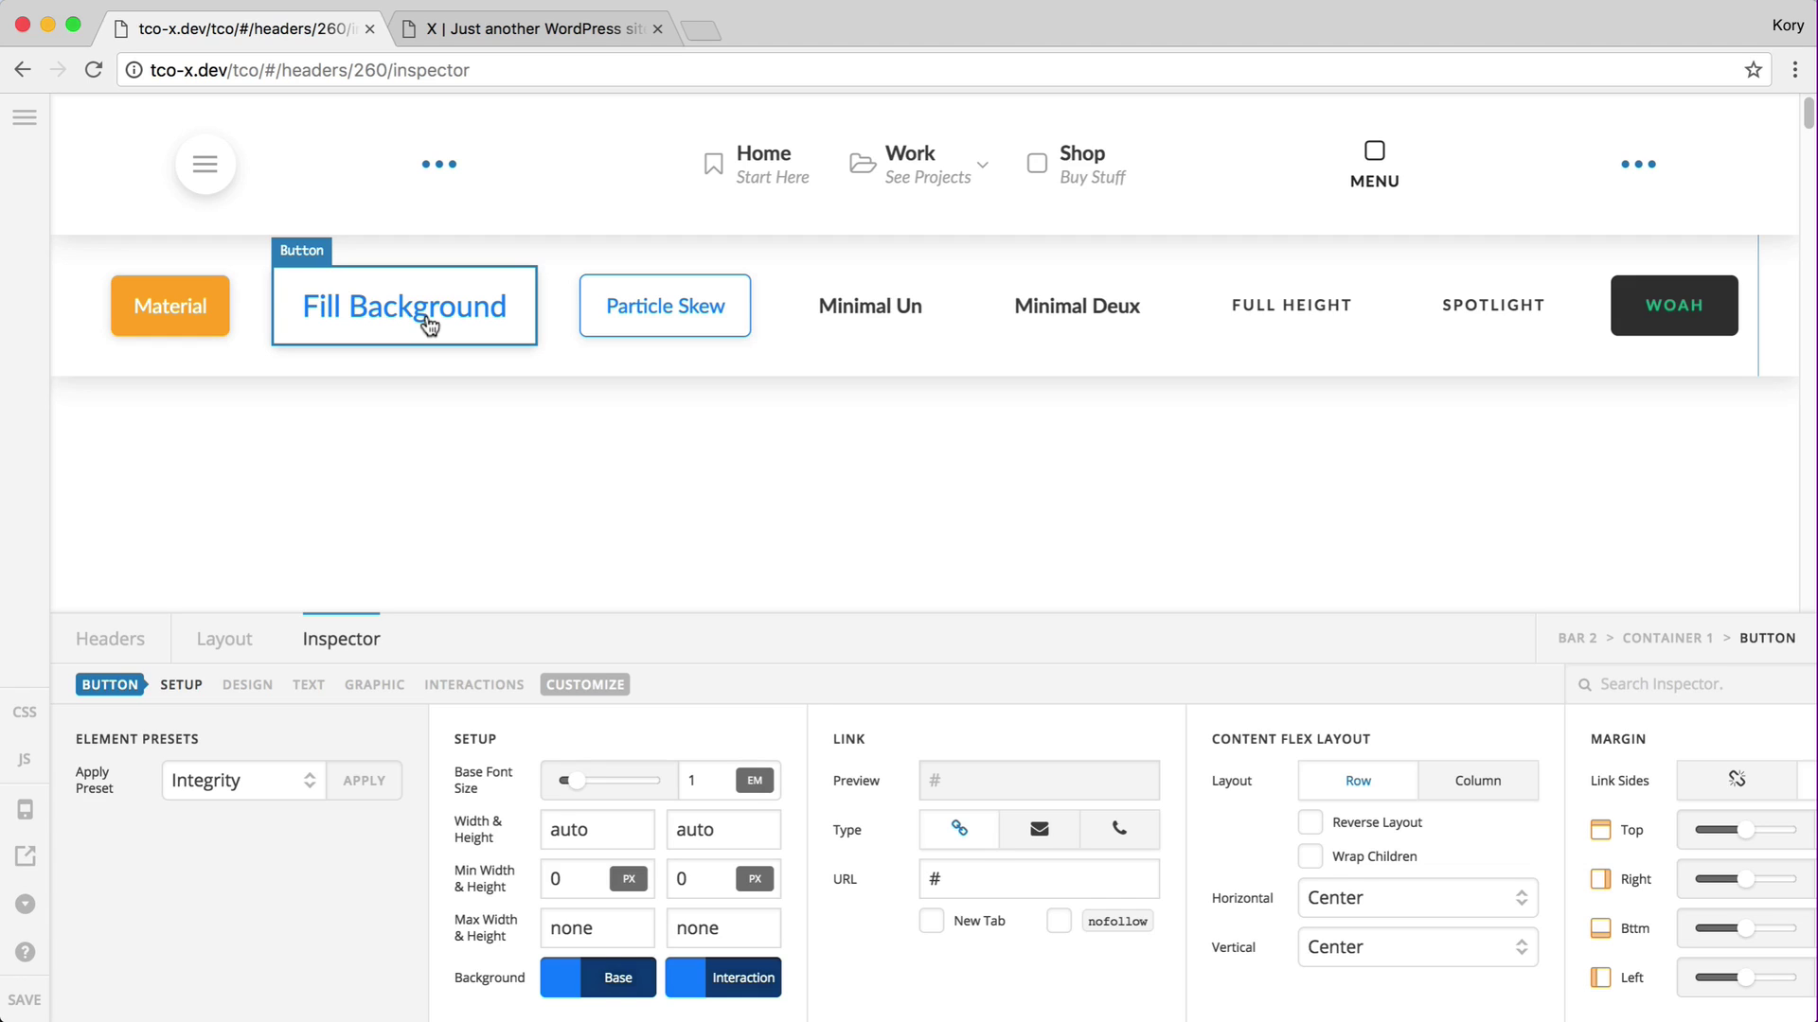
scroll(1034, 765, "right", 10)
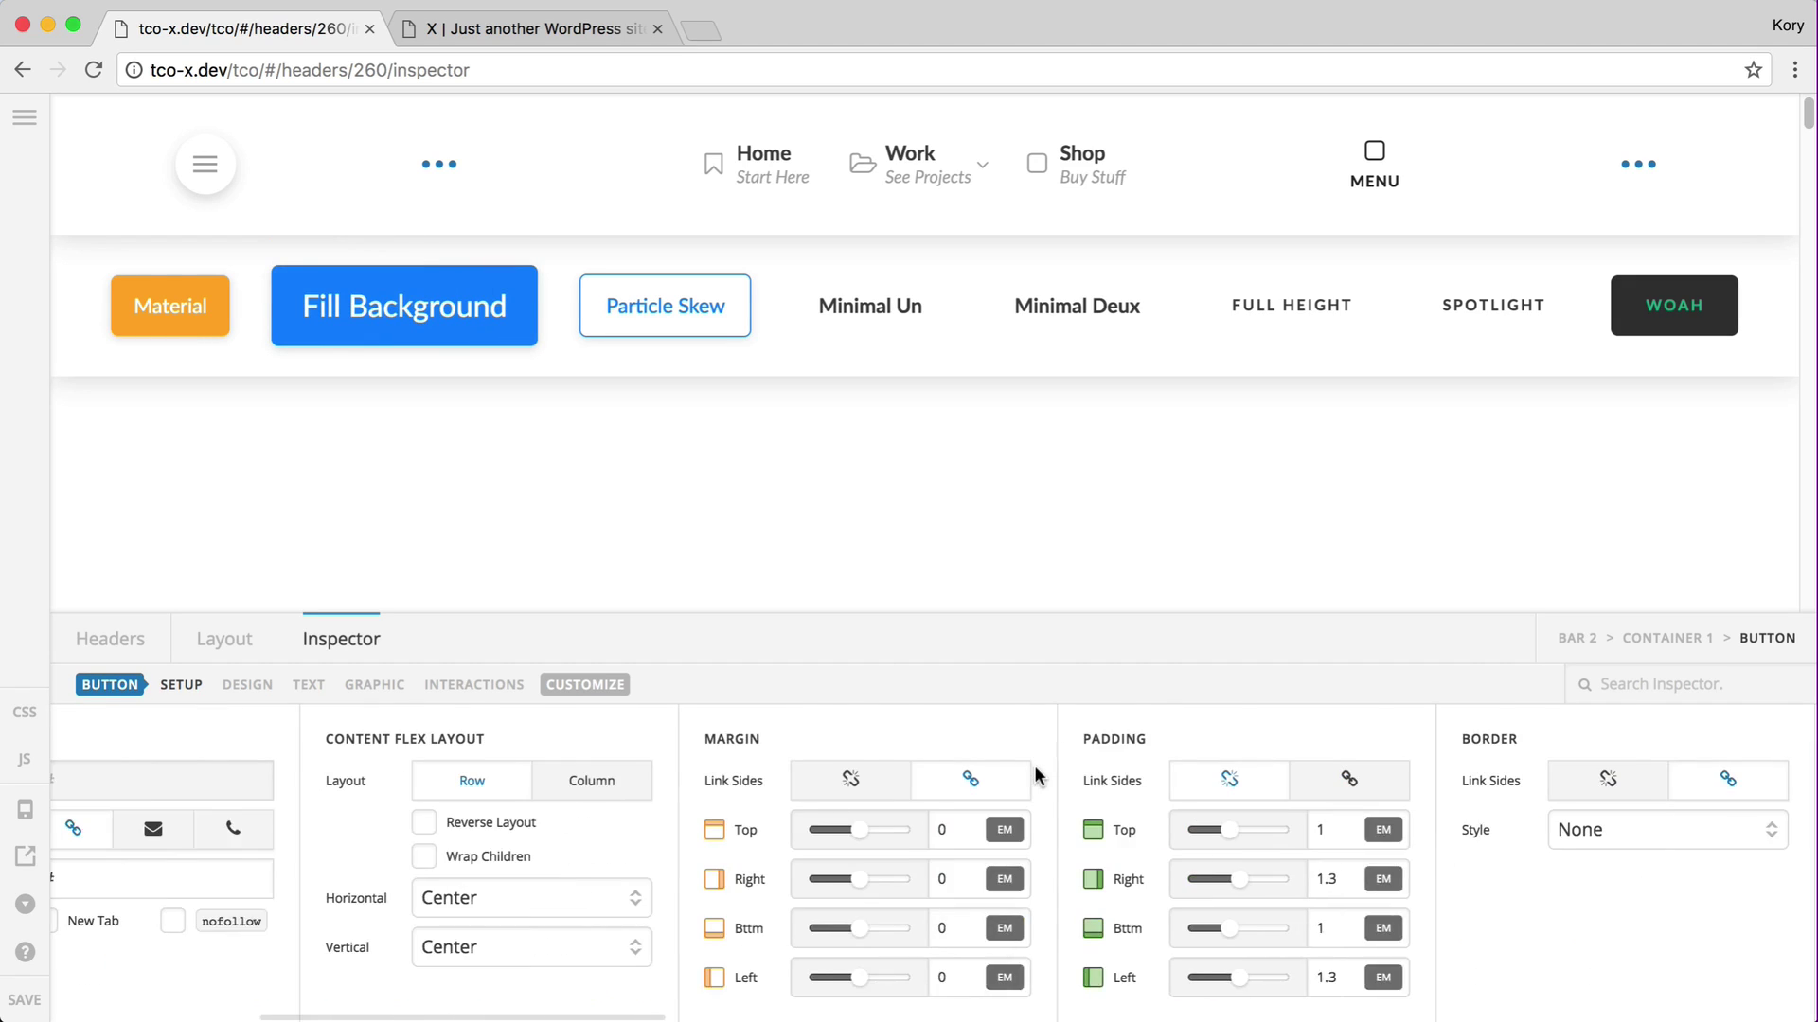
left_click(1105, 886)
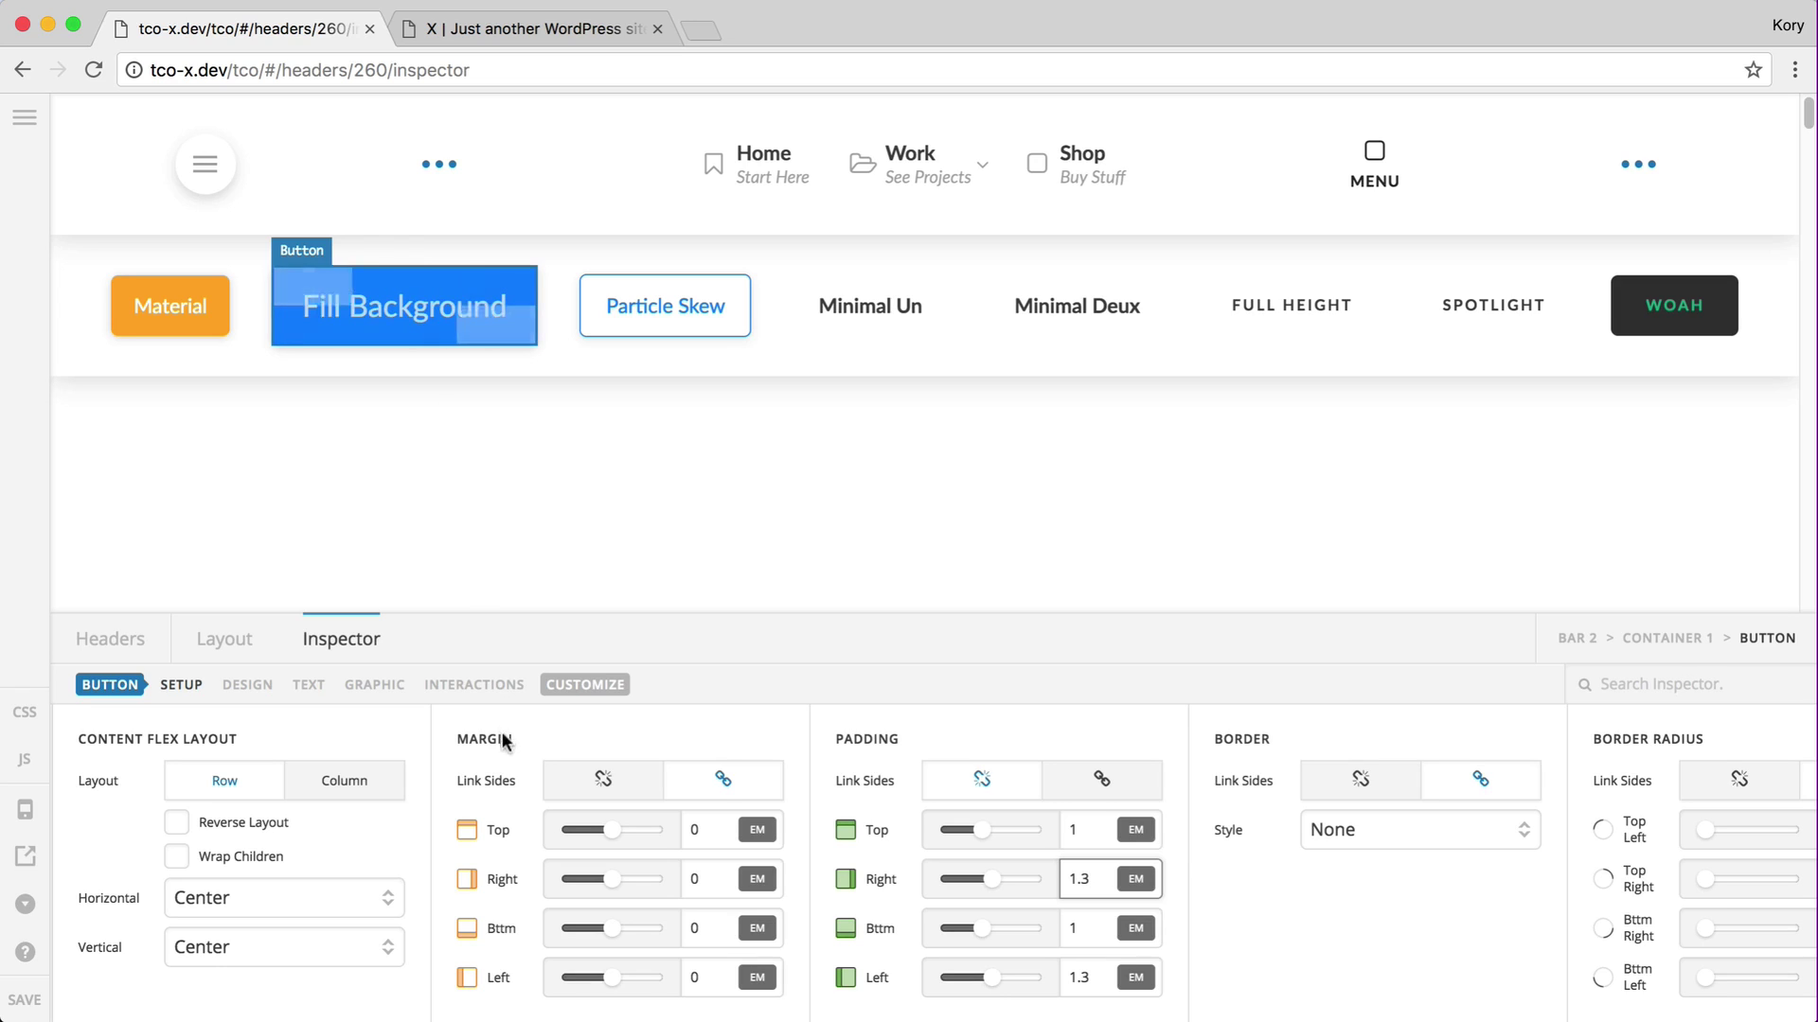
scroll(429, 829, "left", 10)
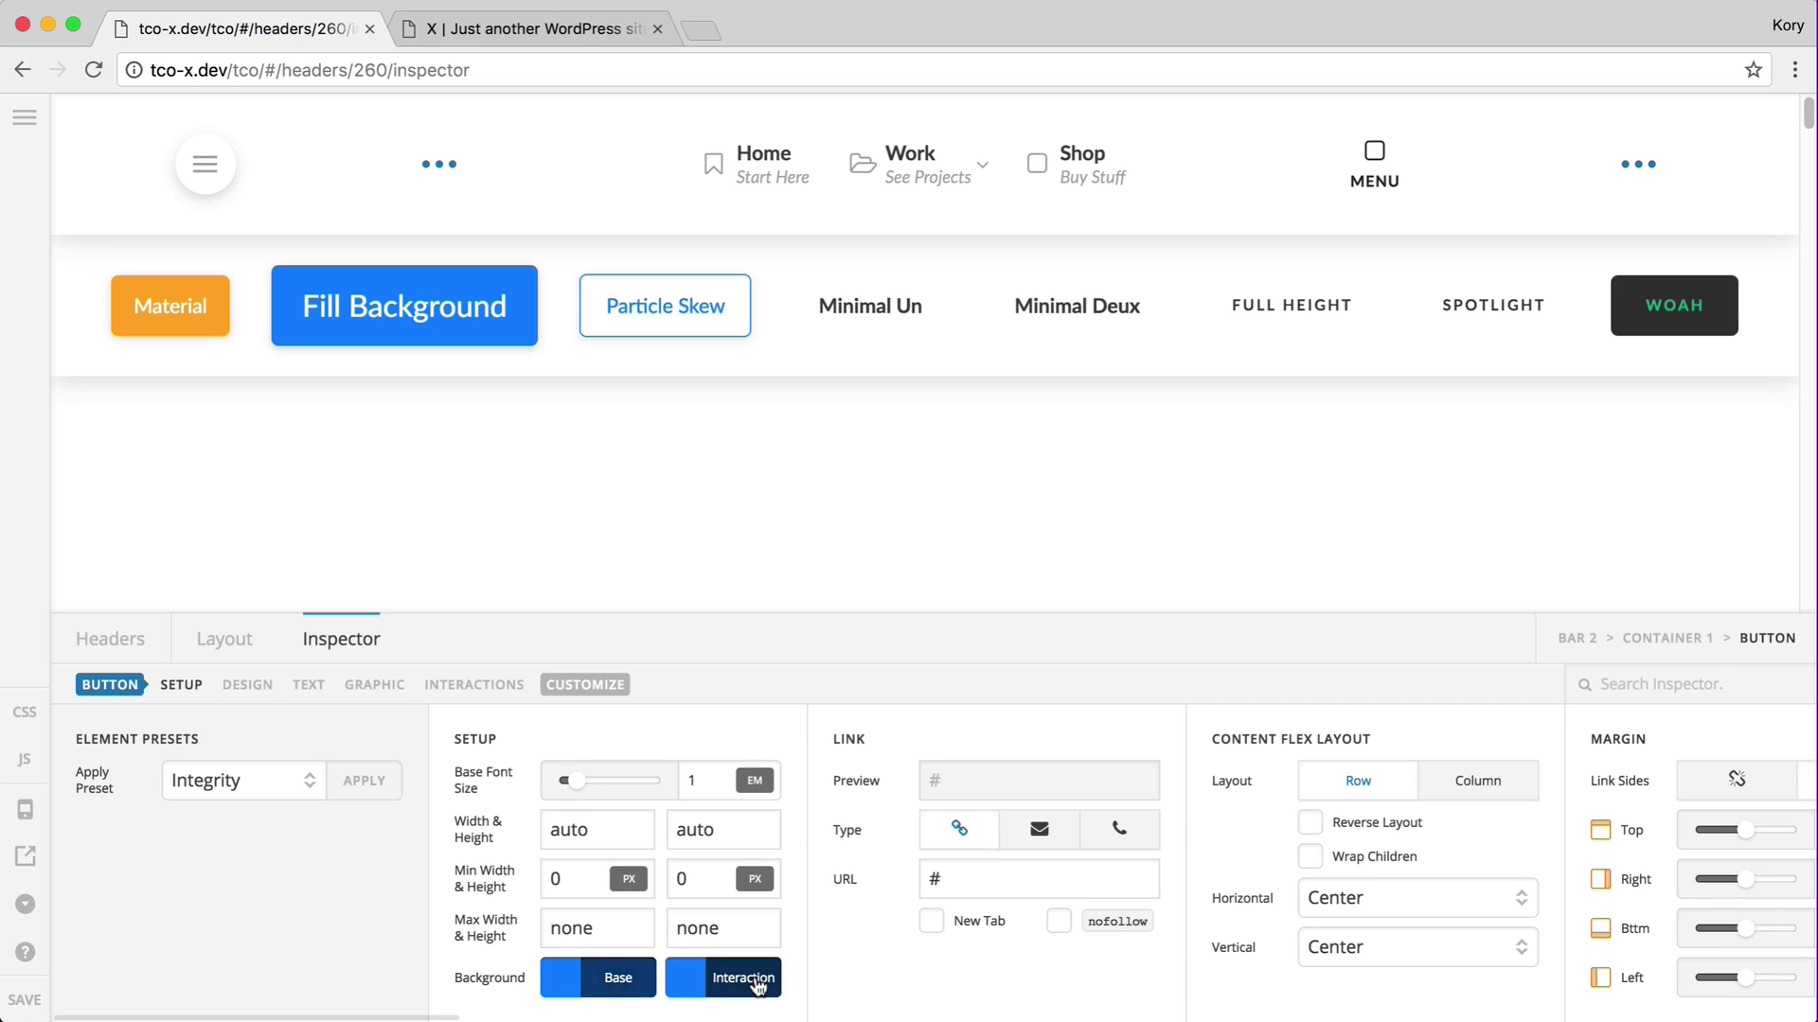
Open the Fill Background button's interaction settings and try Scale Y on its primary and secondary particles.
left_click(482, 684)
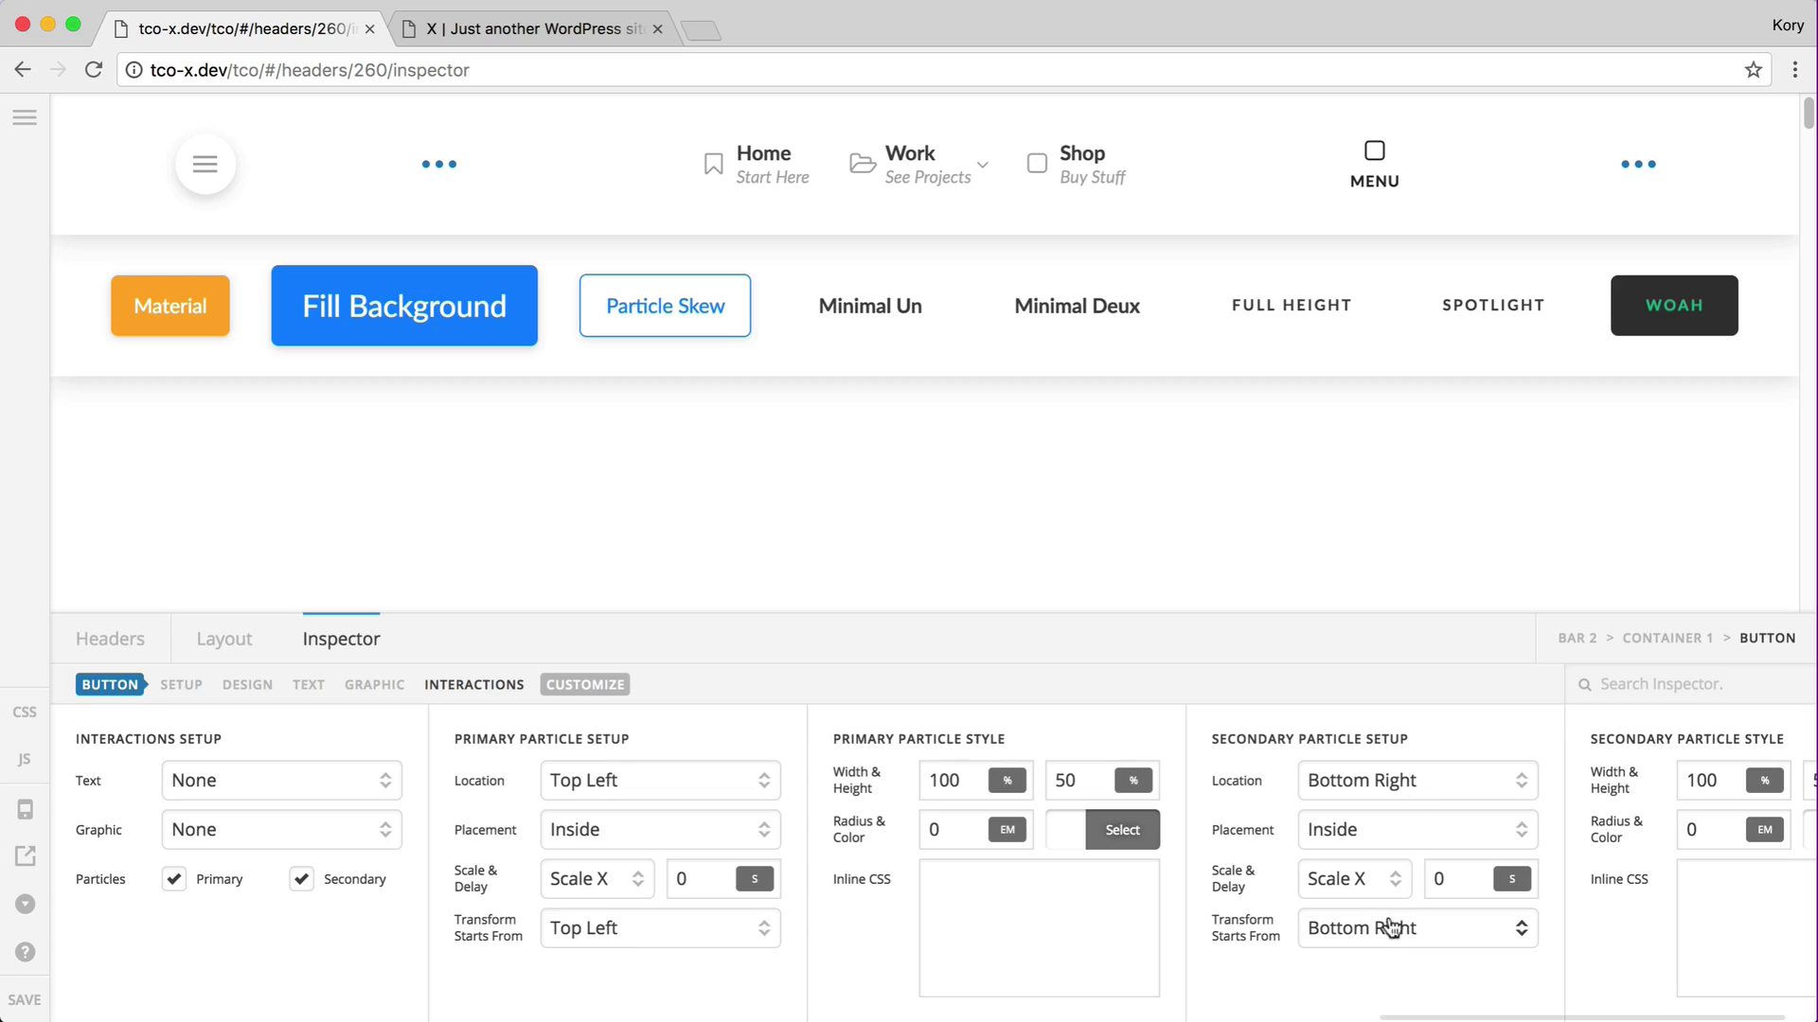
left_click(569, 890)
left_click(580, 904)
left_click(1335, 876)
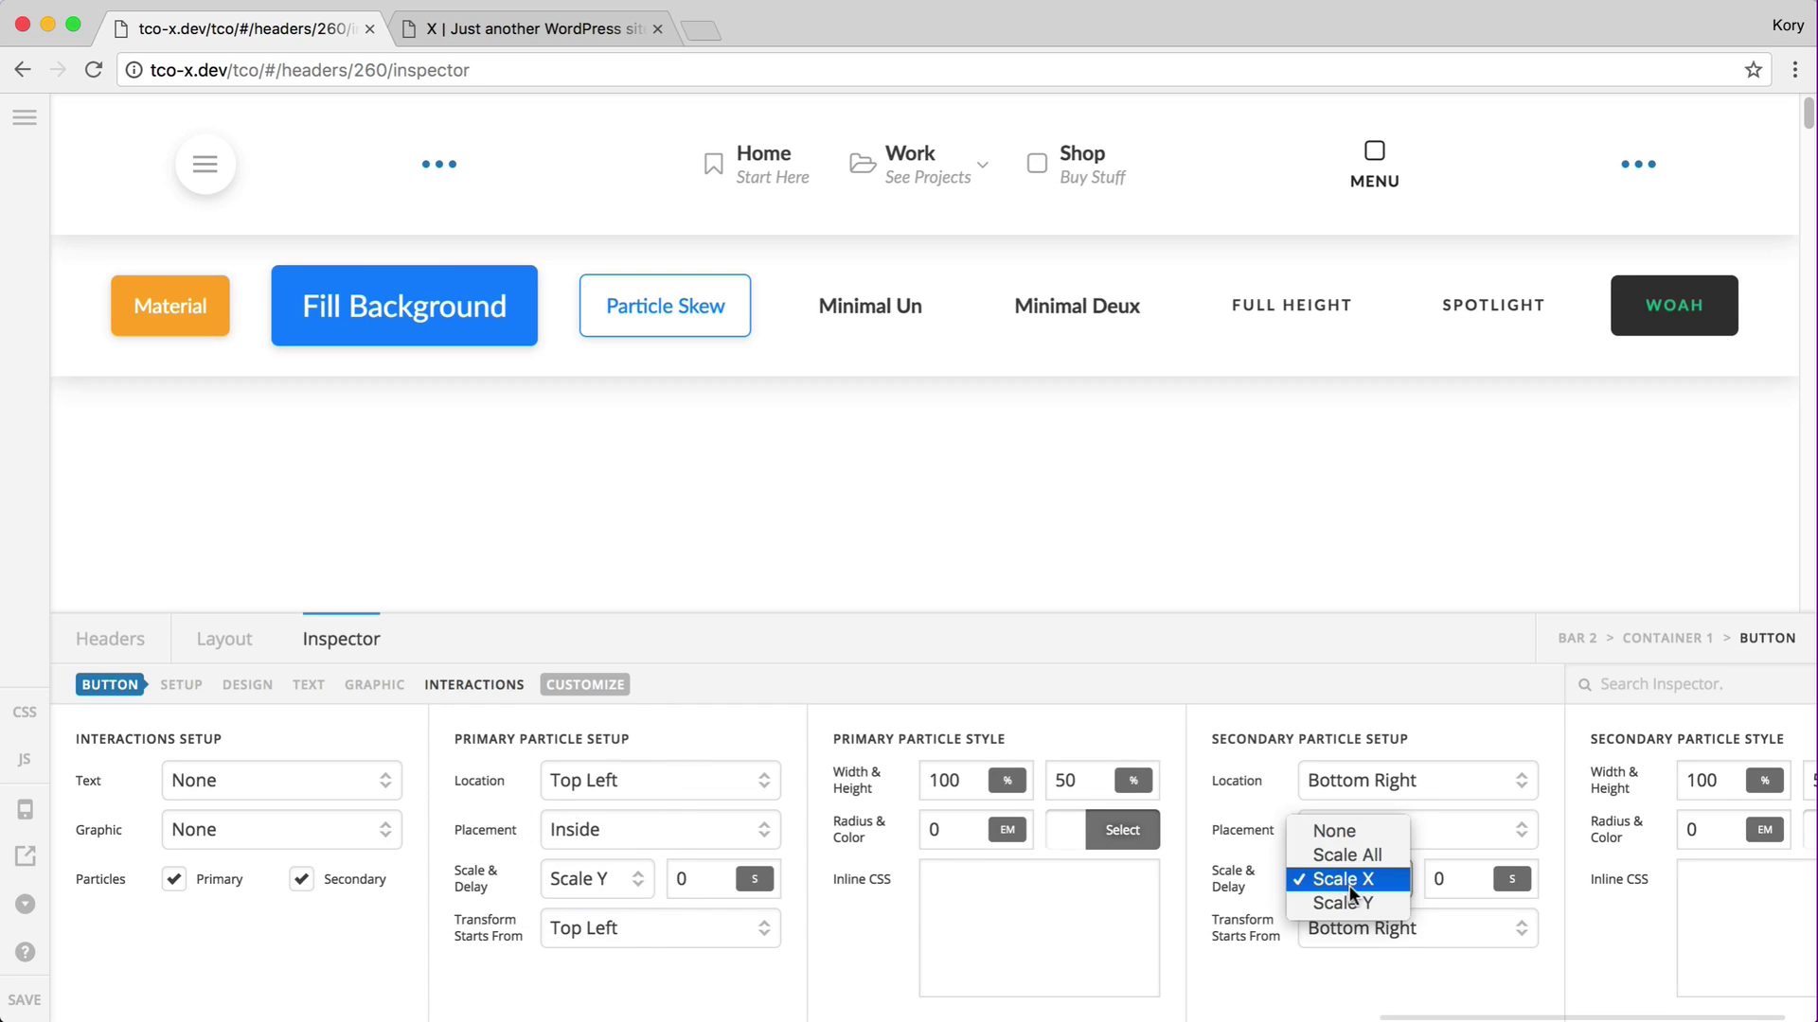
left_click(1349, 901)
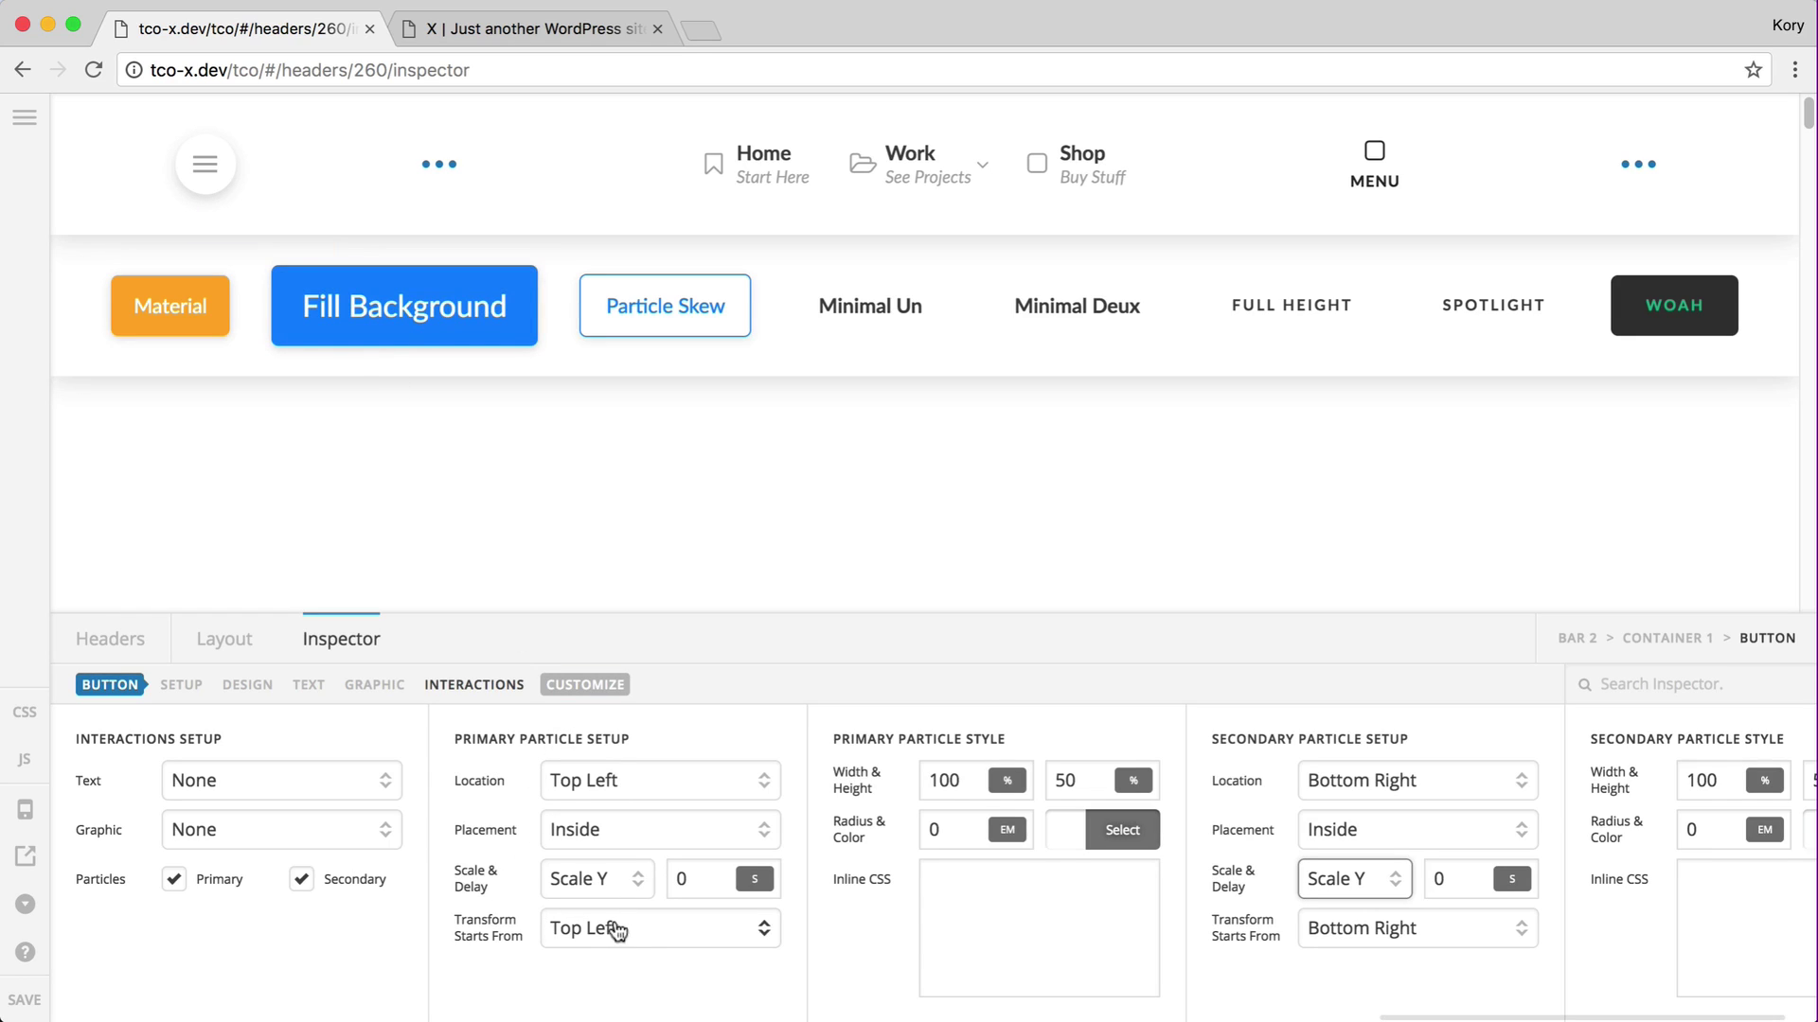
Try Scale All on the Fill Background button's primary and secondary particles and preview the effect.
left_click(599, 879)
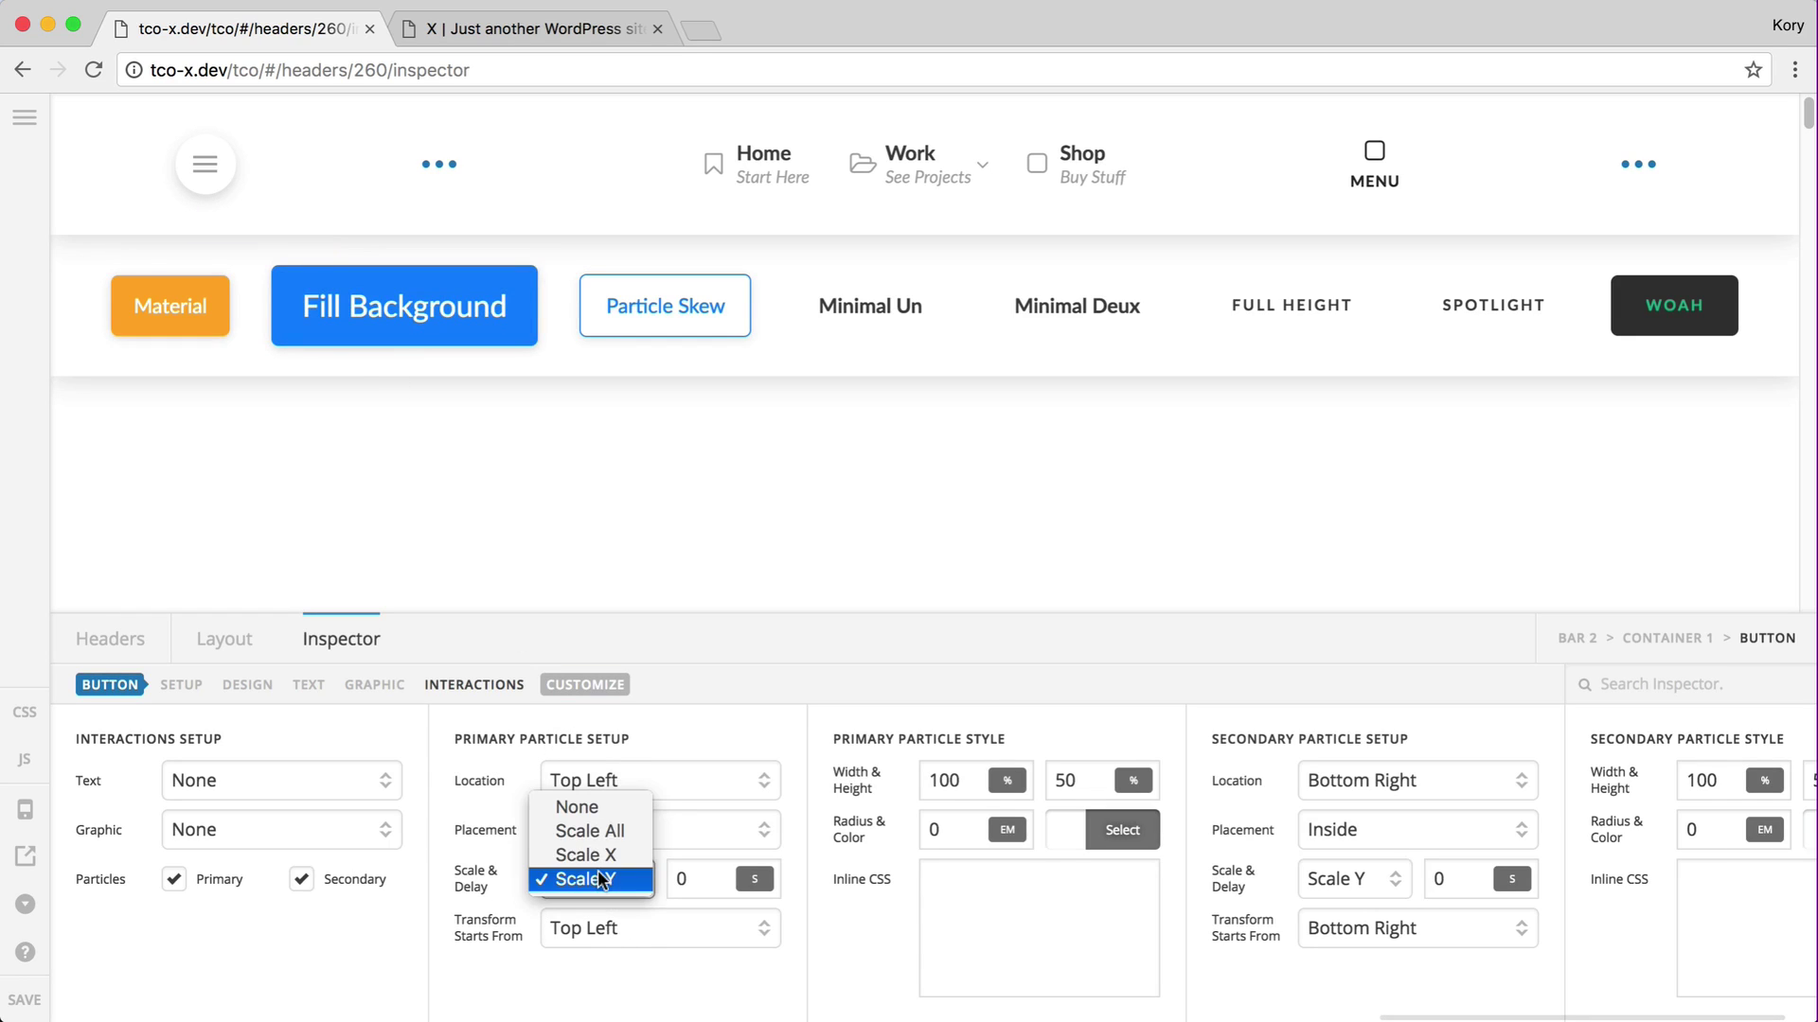
left_click(596, 832)
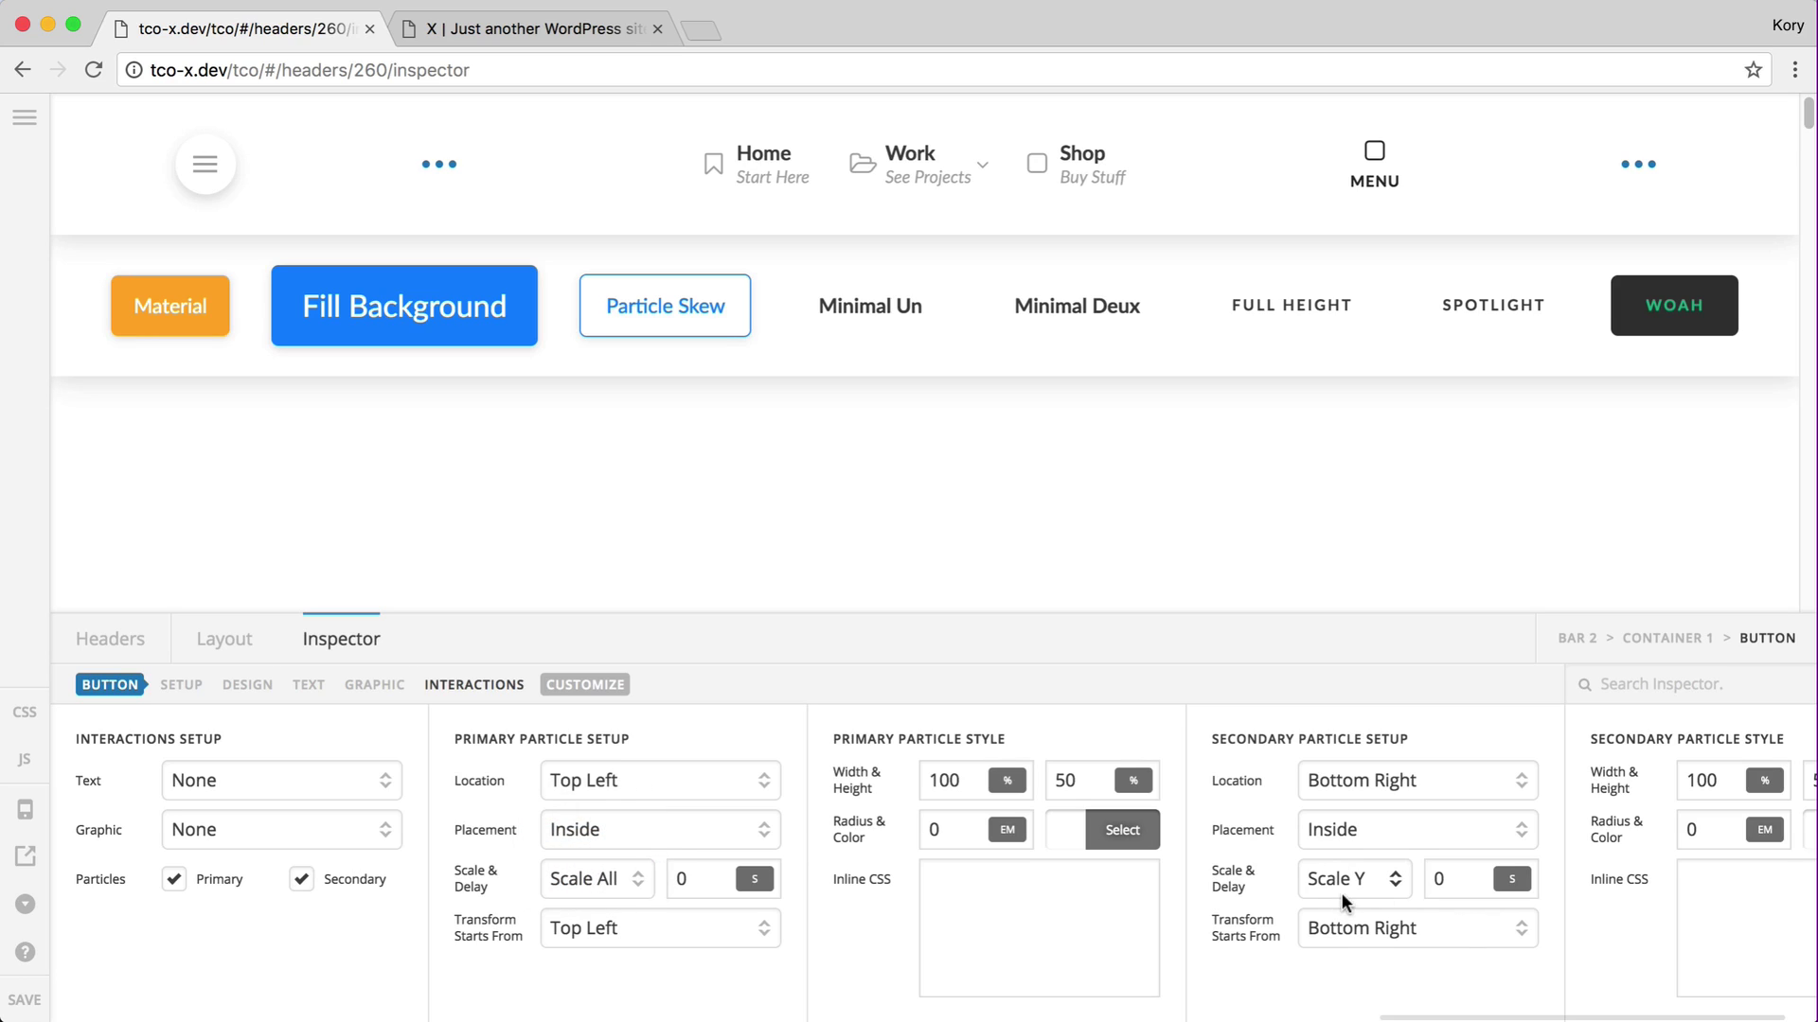
left_click(1342, 888)
left_click(1372, 831)
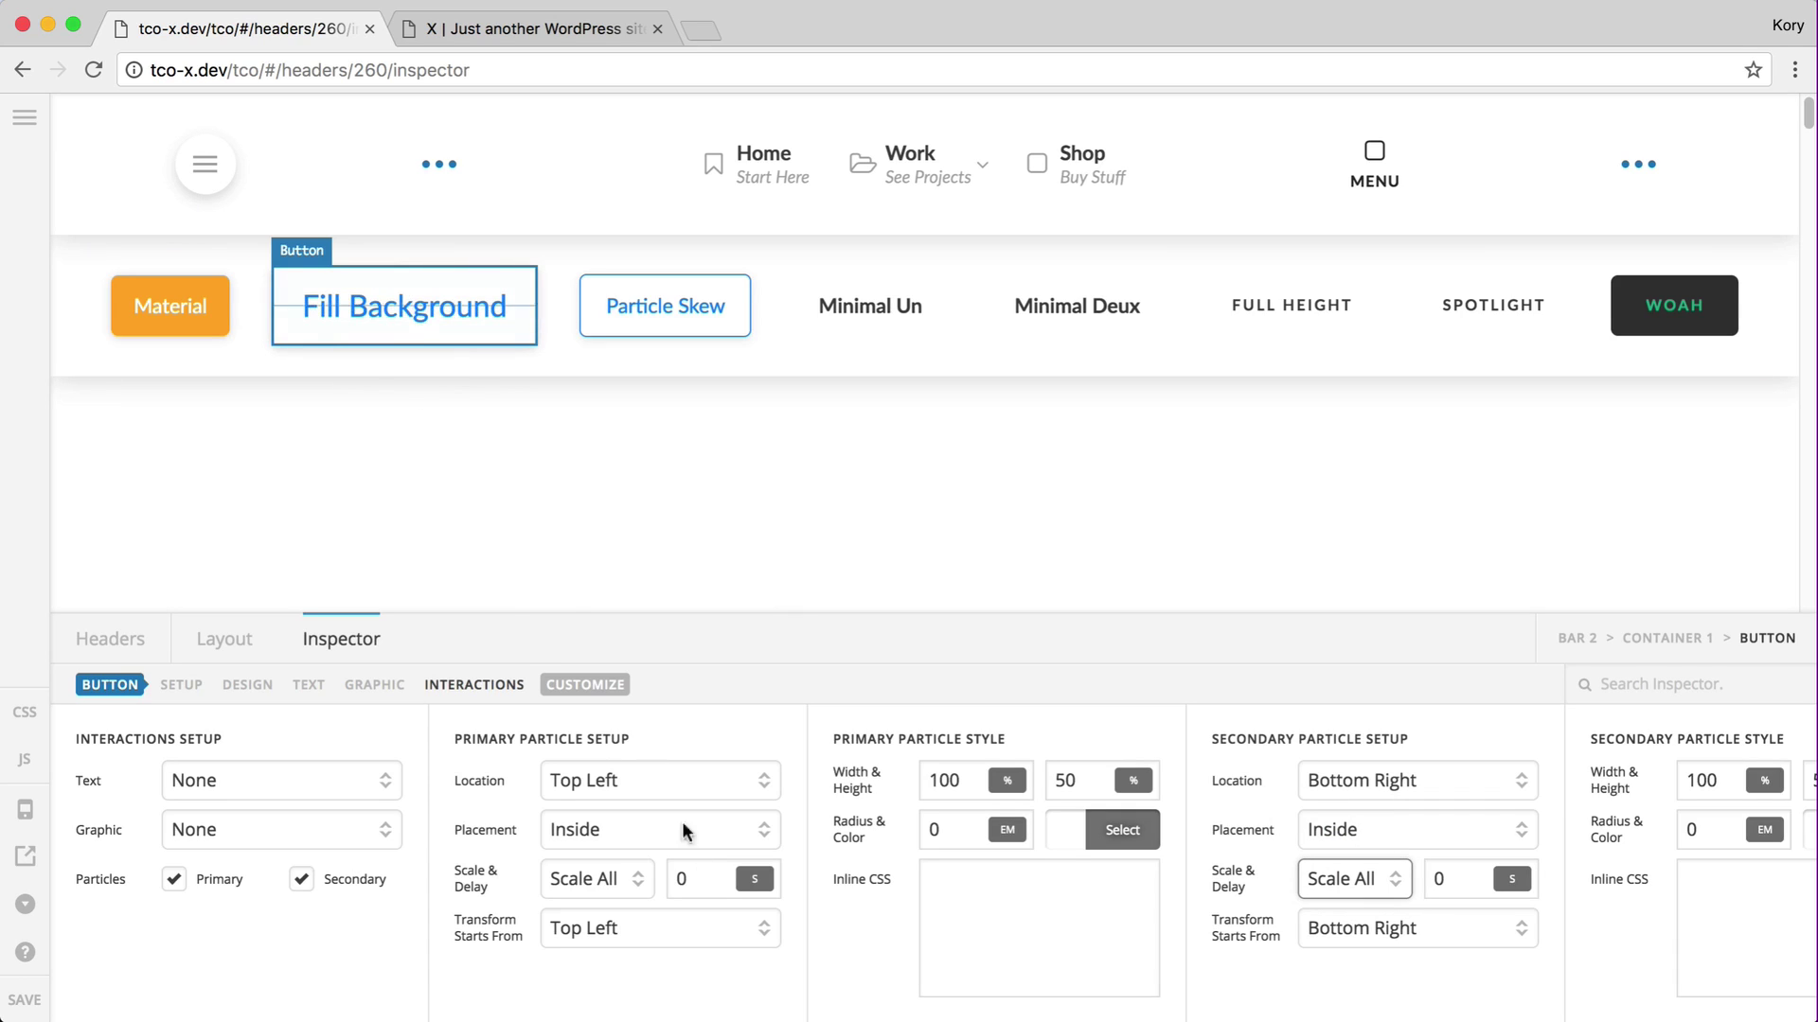
Return the Fill Background button's primary and secondary particles to Scale X and preview the effect.
left_click(583, 886)
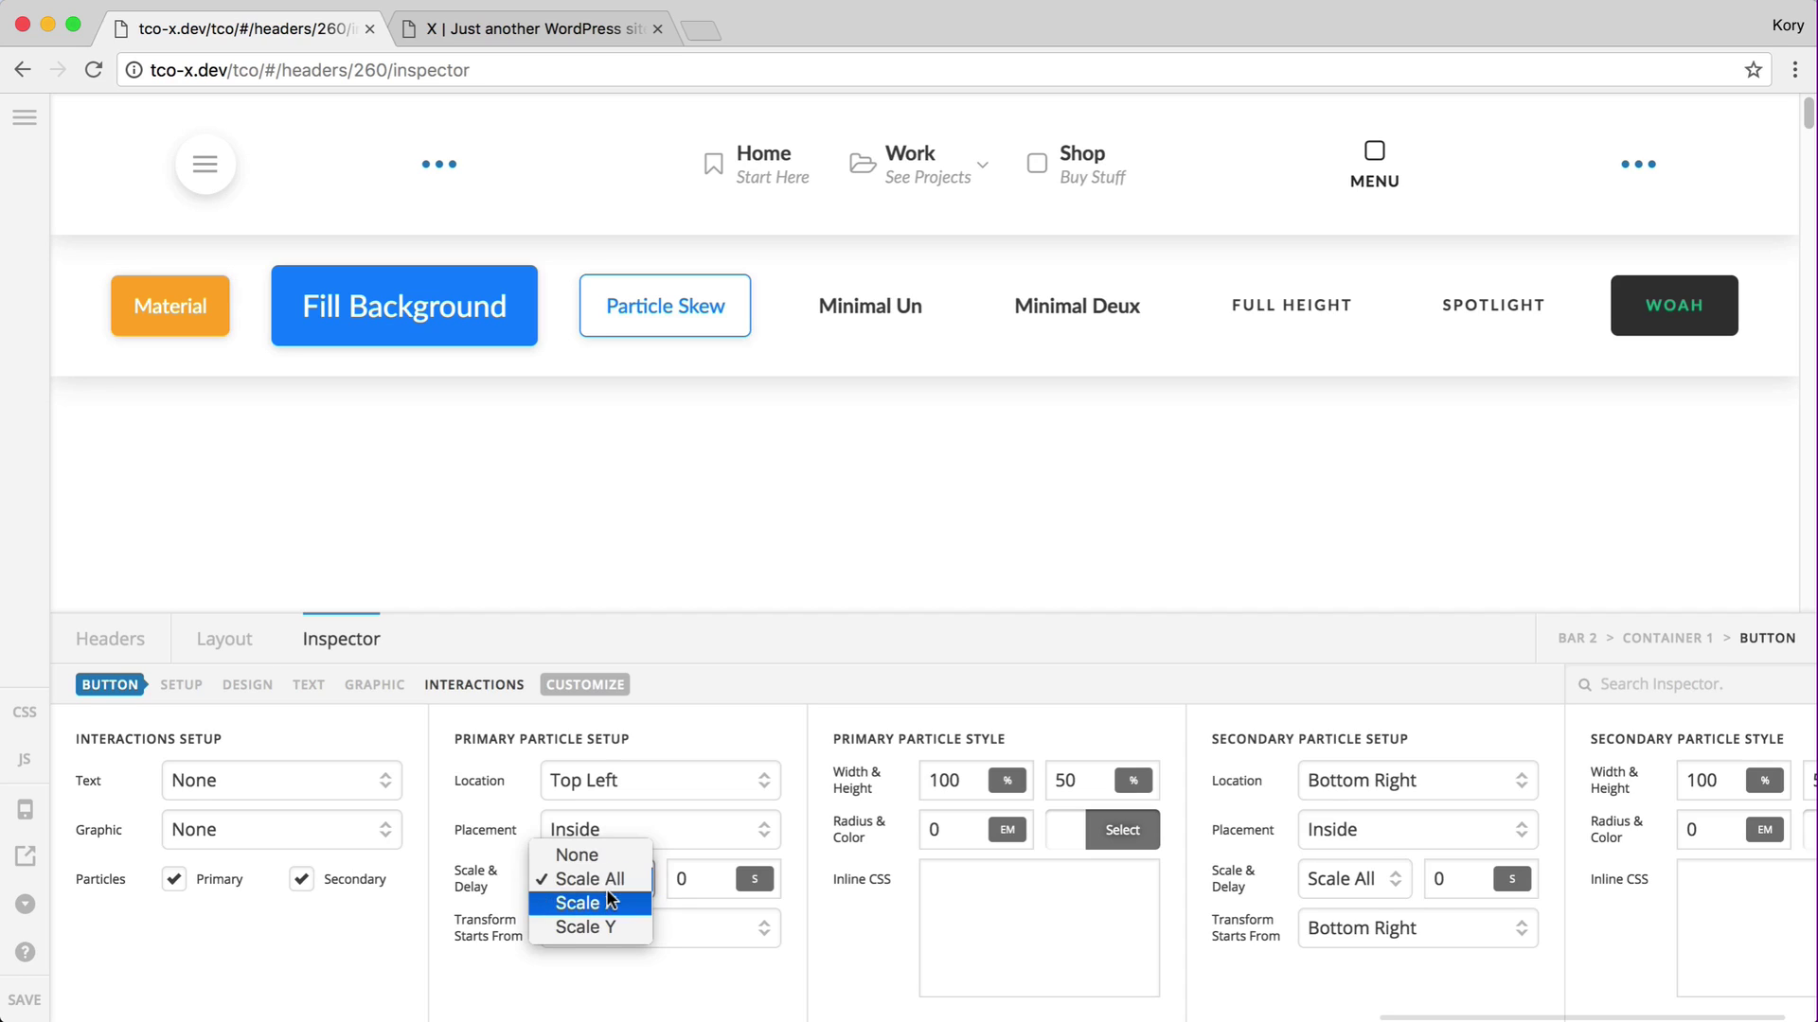
left_click(611, 902)
left_click(1353, 878)
left_click(1359, 901)
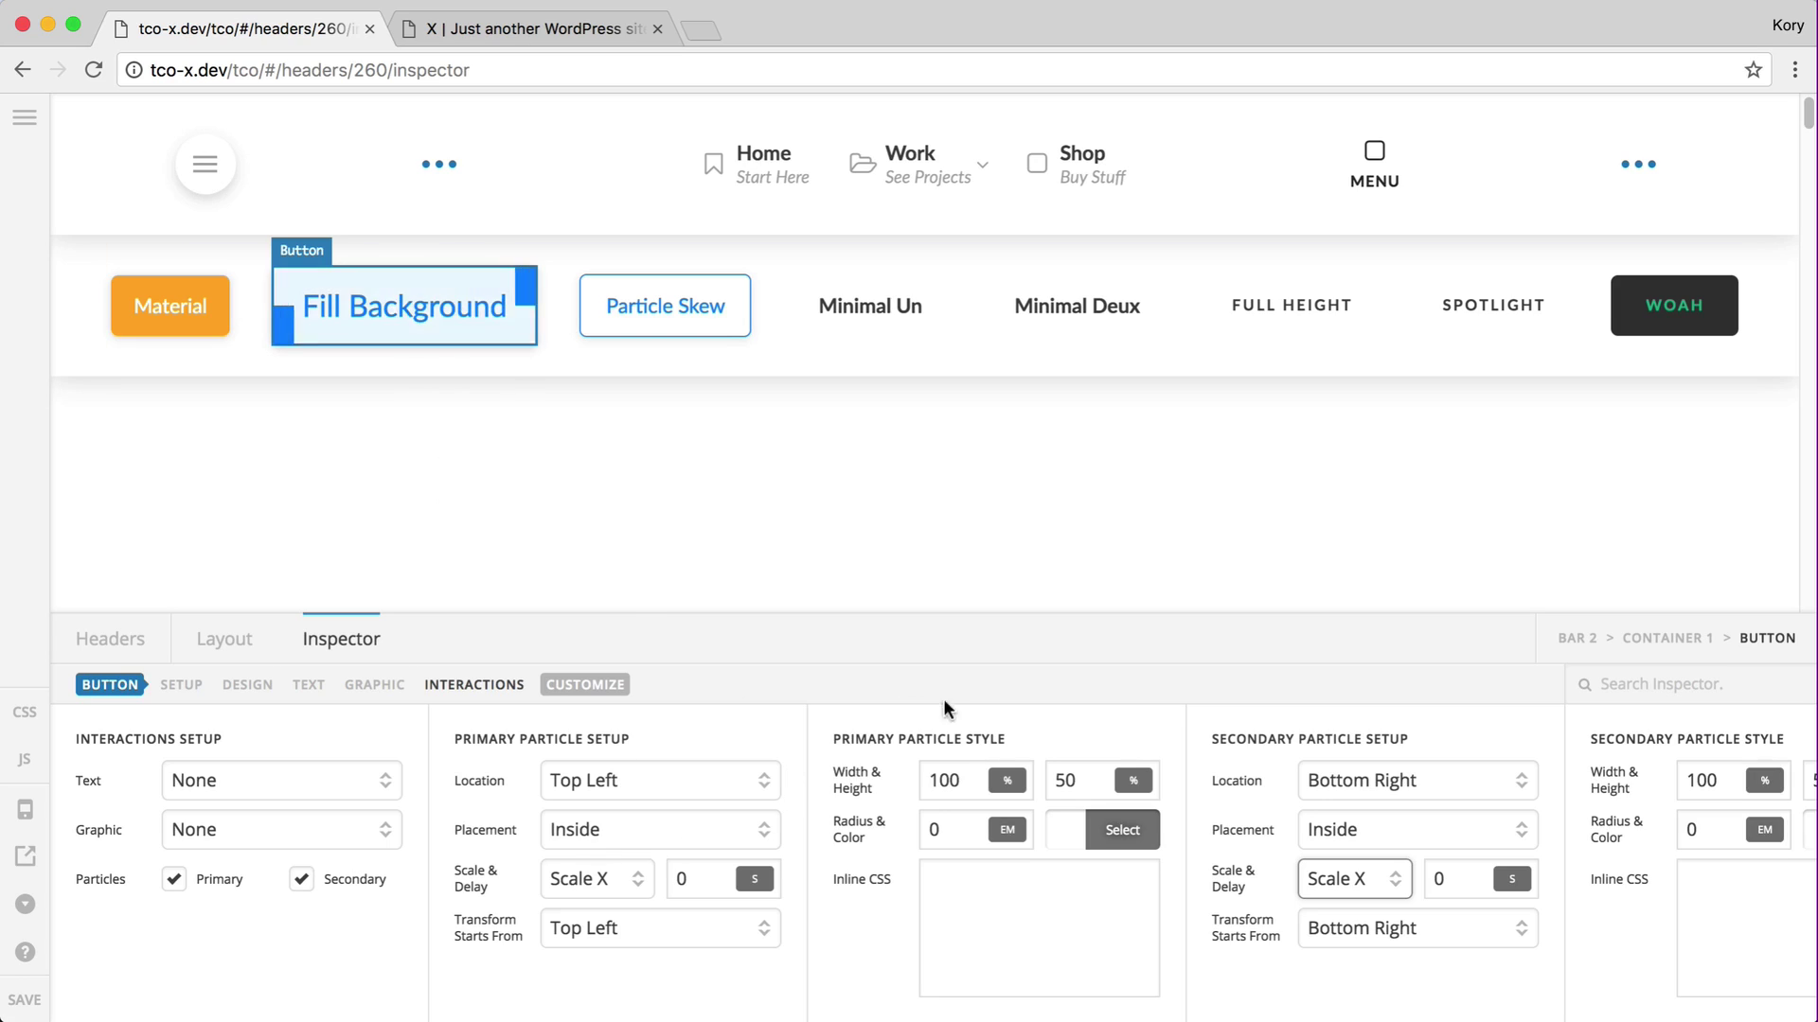
Examine the width and height of the Fill Background button's primary particle and the secondary particle's matching settings.
left_click(936, 775)
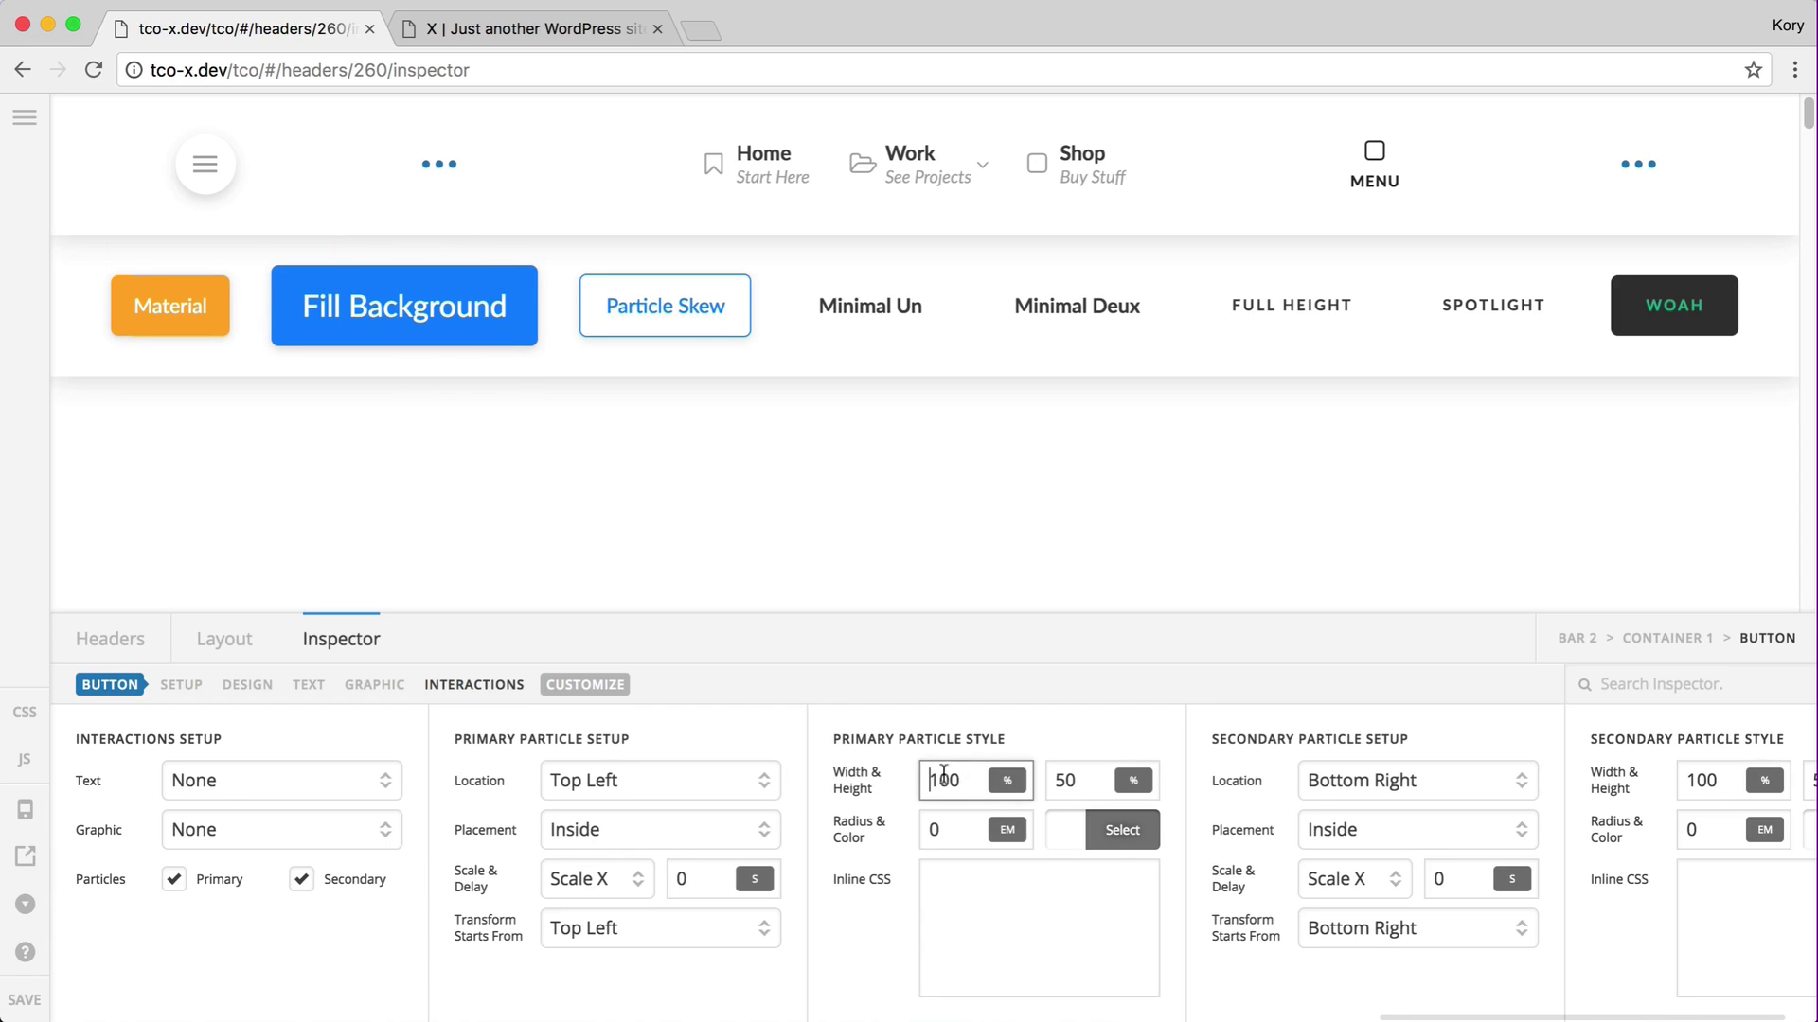
left_click(1084, 780)
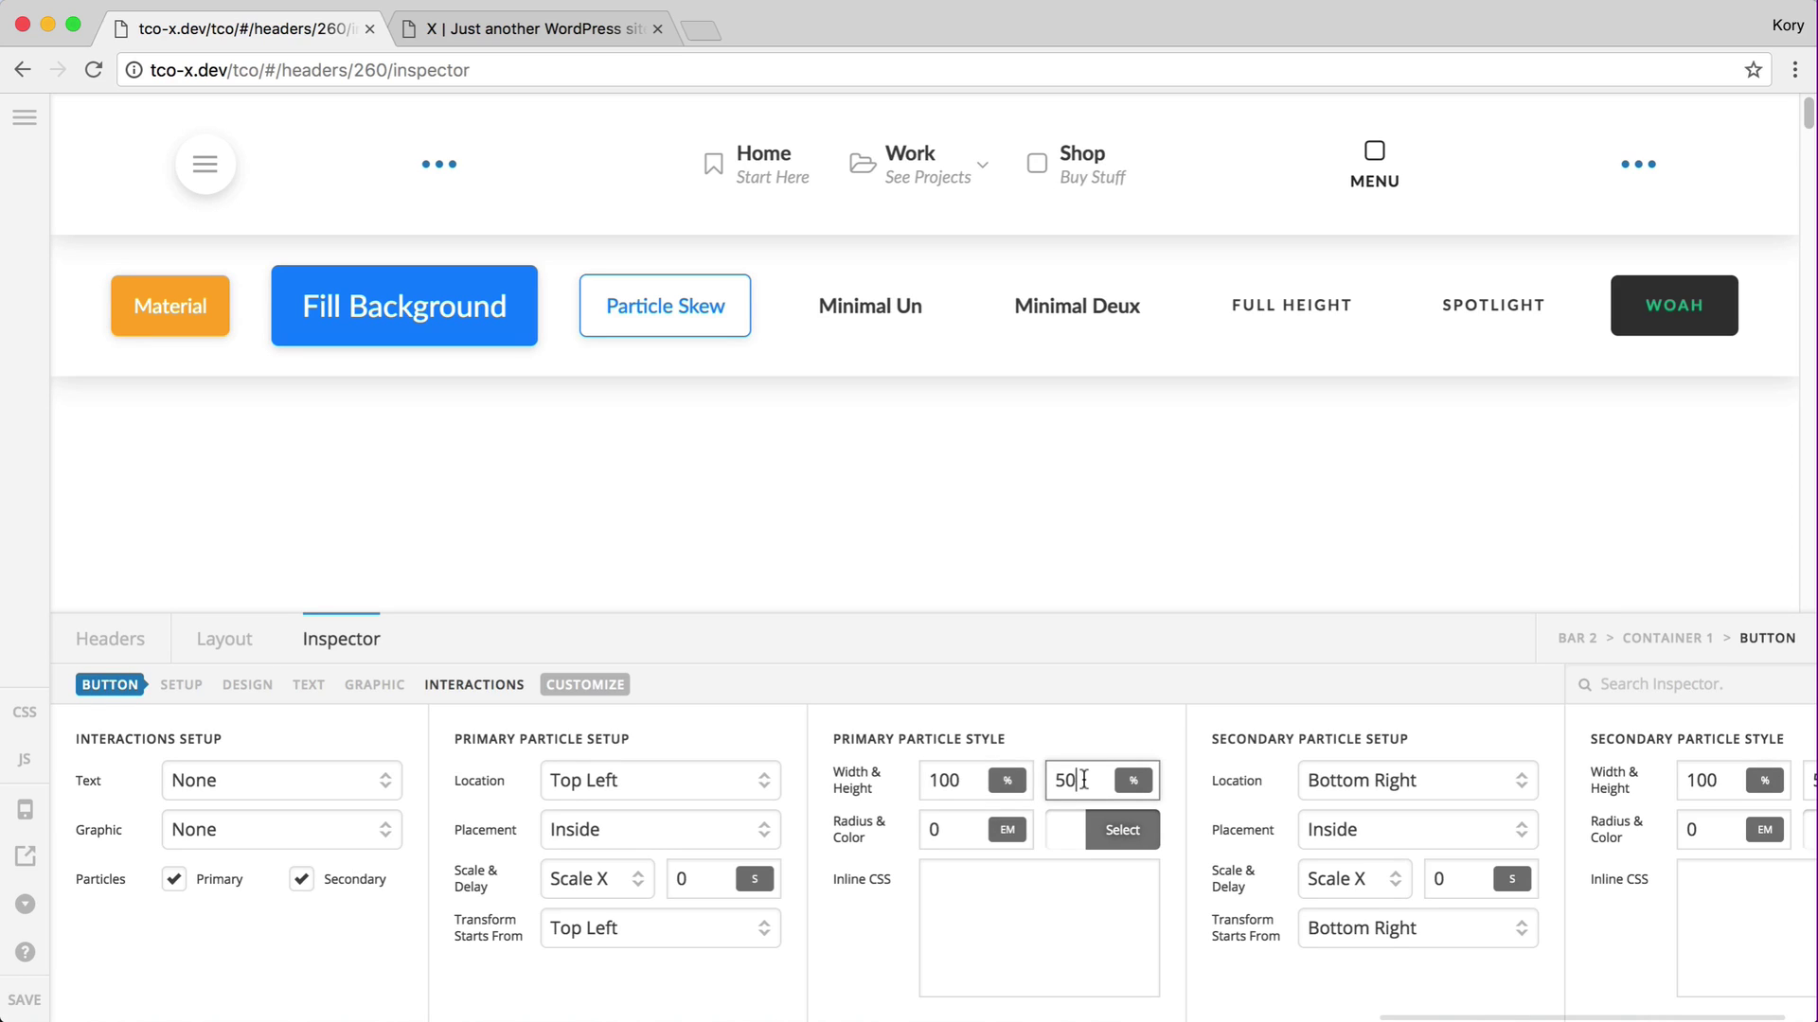
scroll(1084, 779, "right", 3)
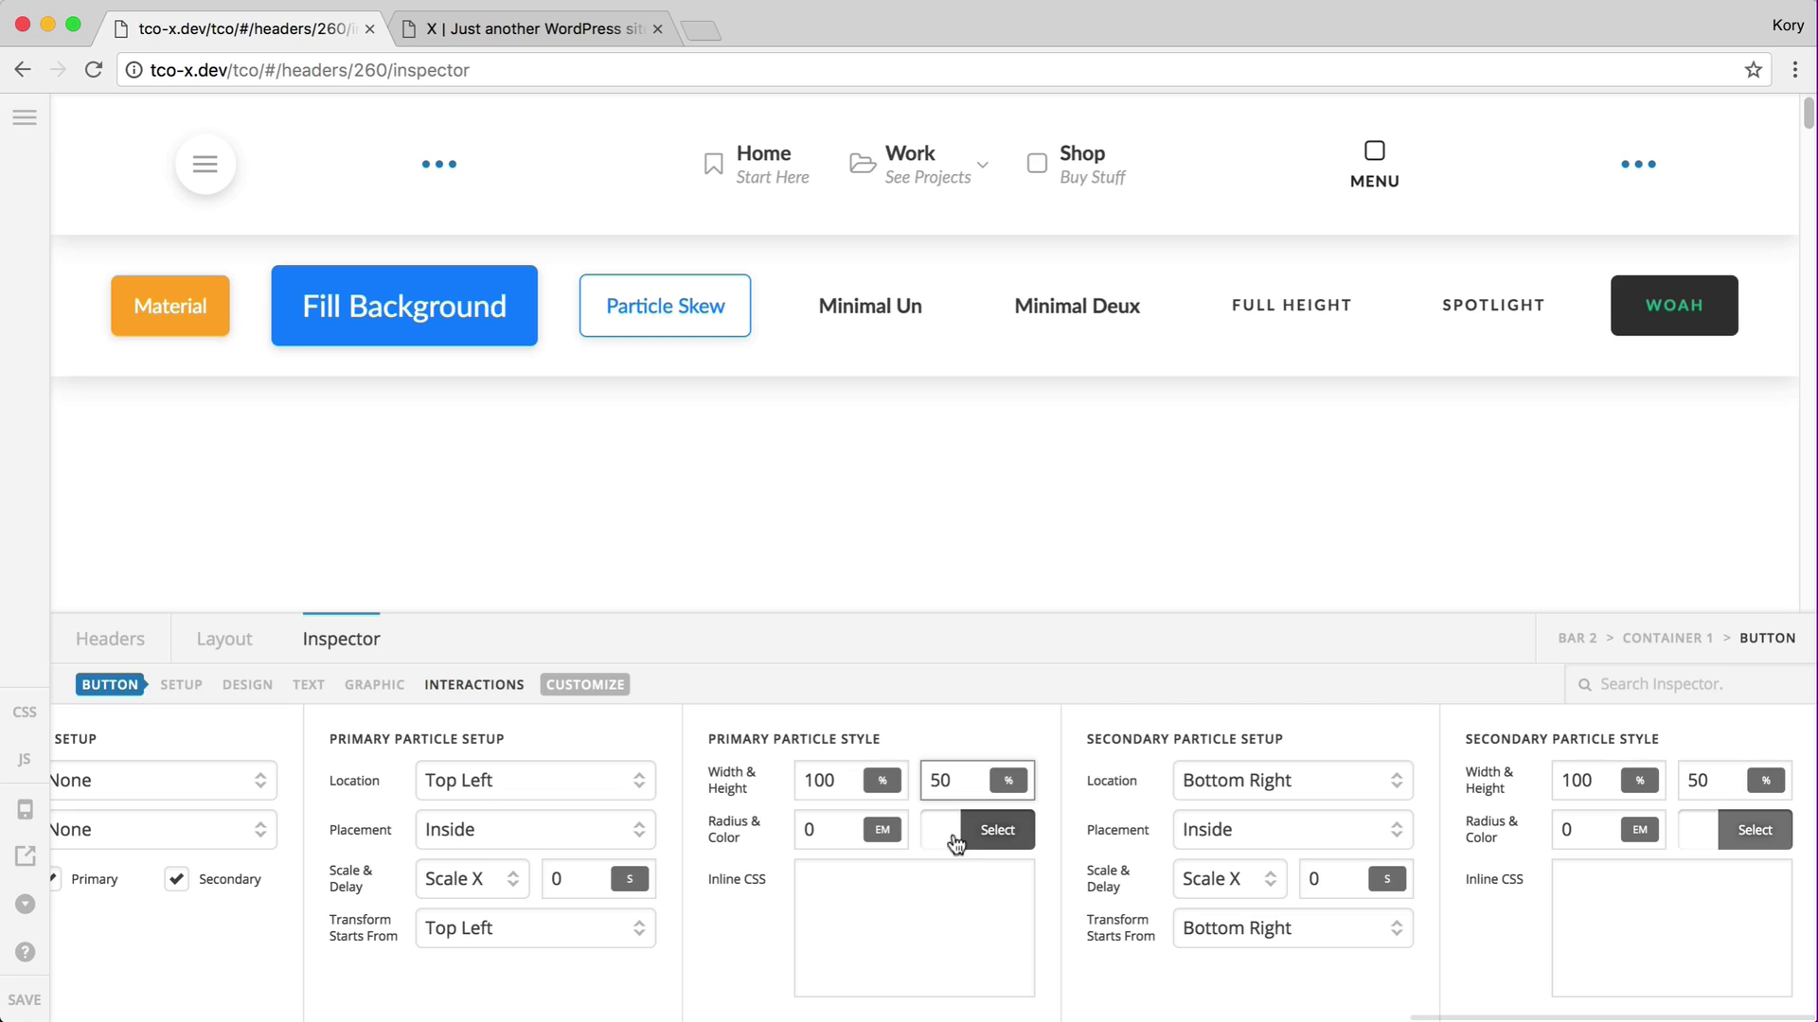
Try a 0.15 s delay on the Fill Background button's secondary particle, then set the delay back to 0.
left_click(1341, 876)
type(".15")
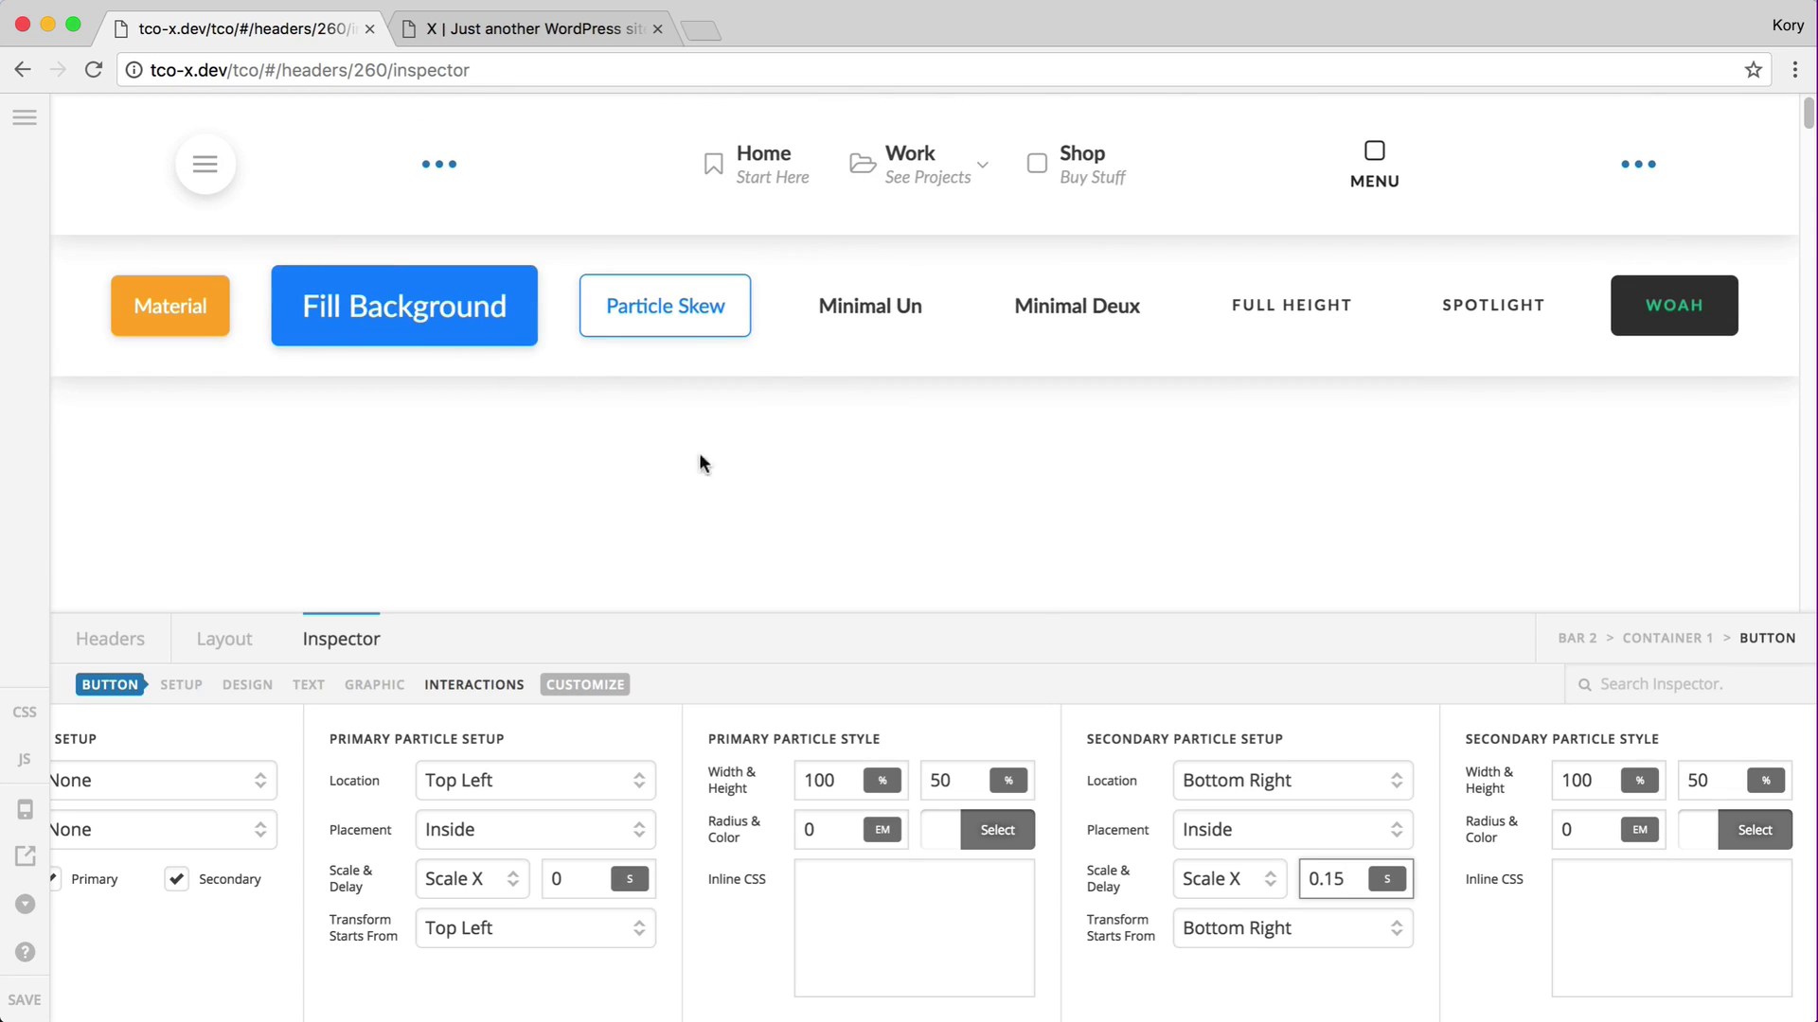
double_click(1357, 868)
type("0")
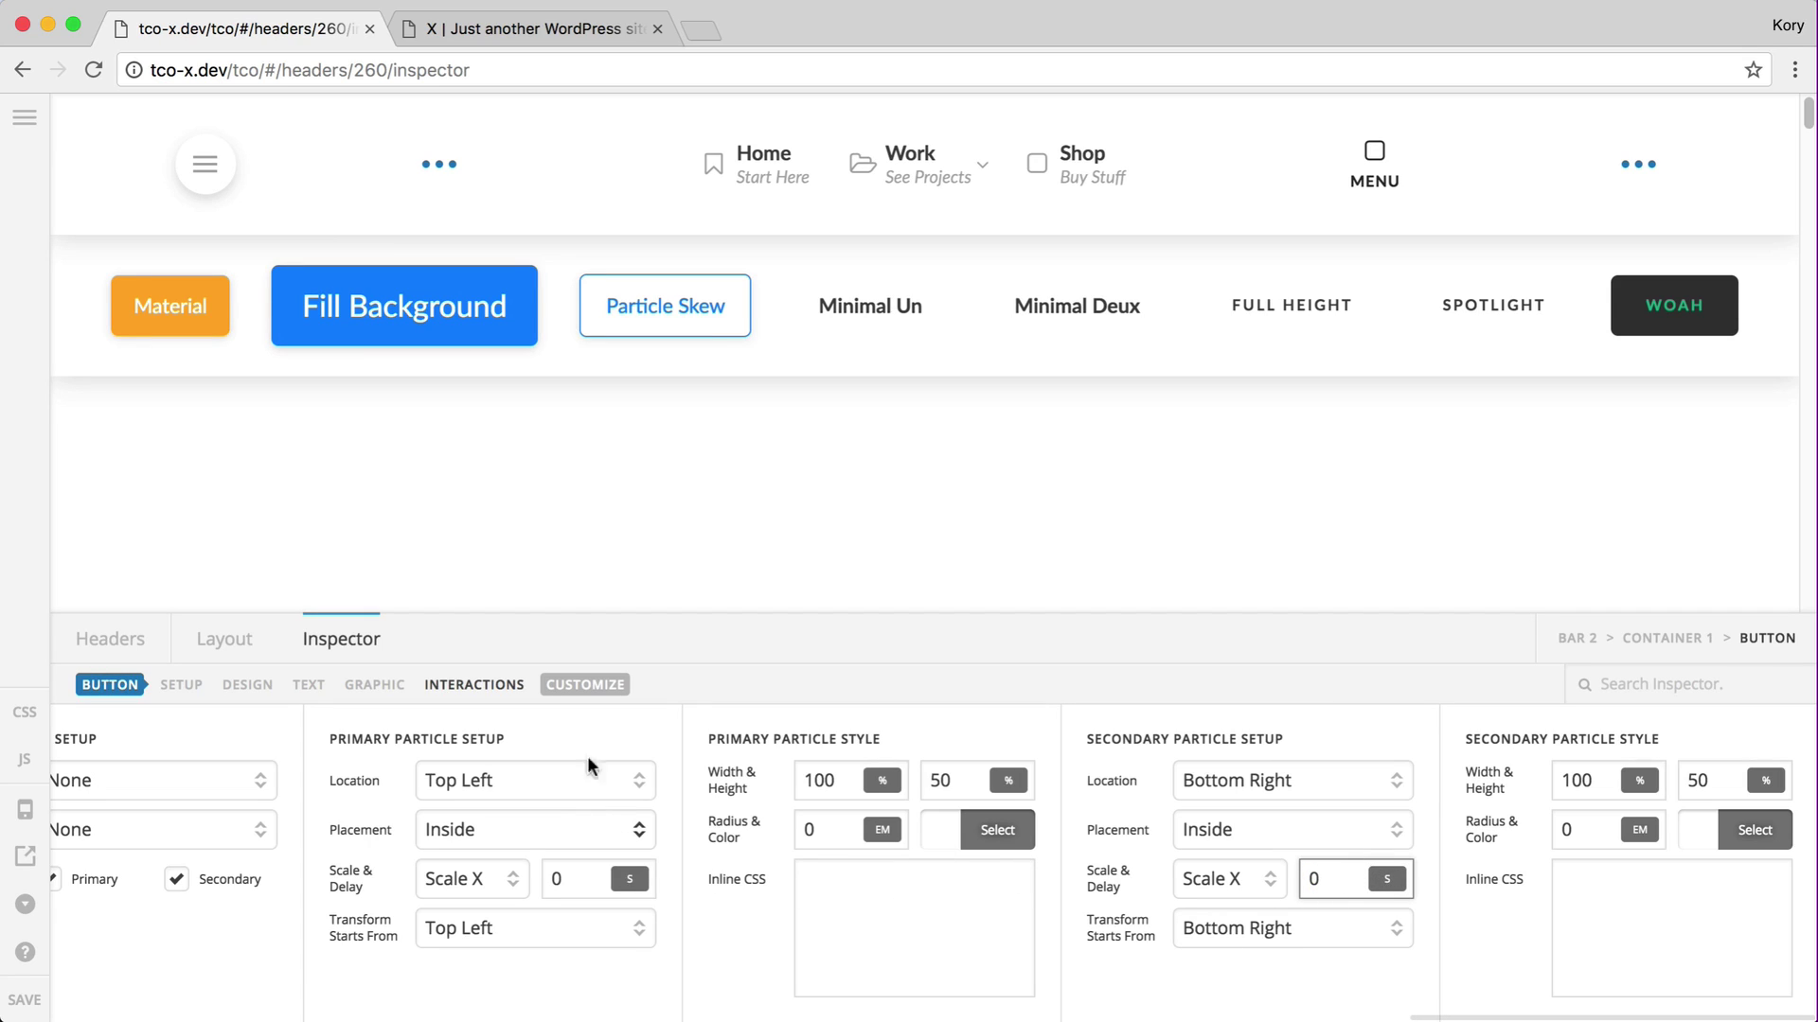
Copy the Fill Background button's interaction background color from its setup, then try white as the interaction background.
scroll(402, 797, "left", 10)
scroll(401, 797, "left", 10)
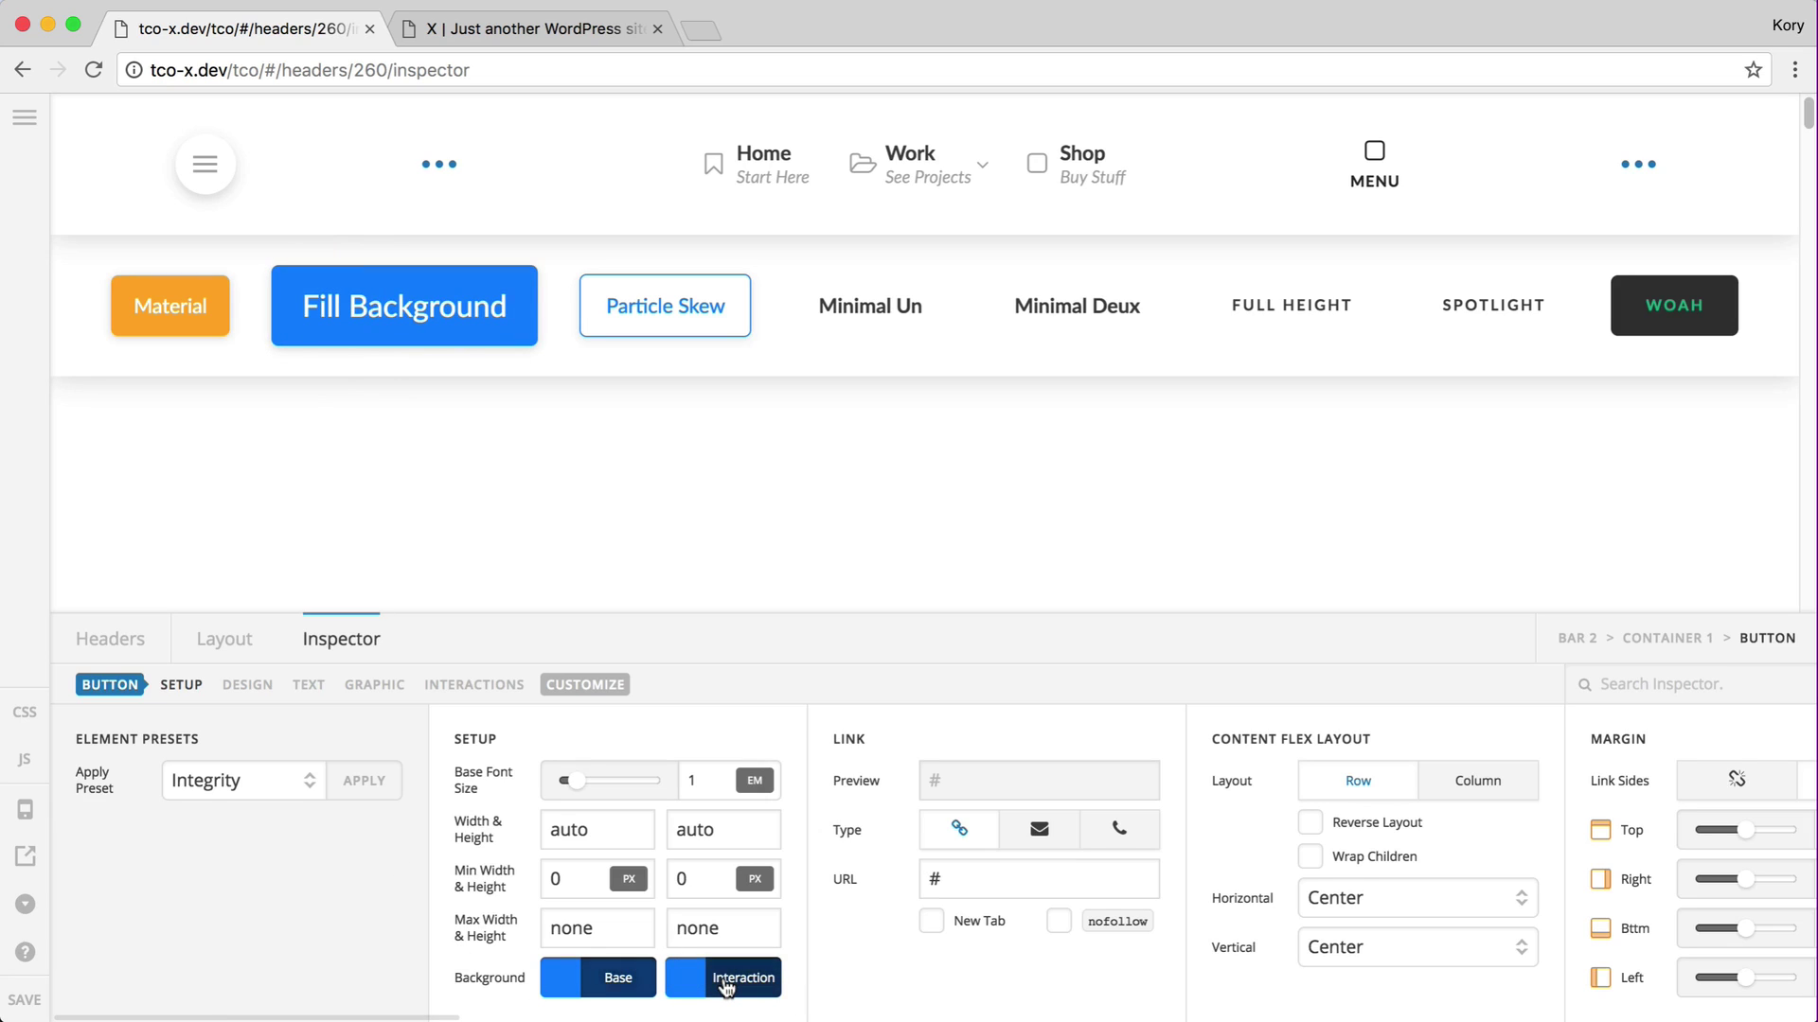
left_click(739, 984)
triple_click(858, 964)
key("super+c")
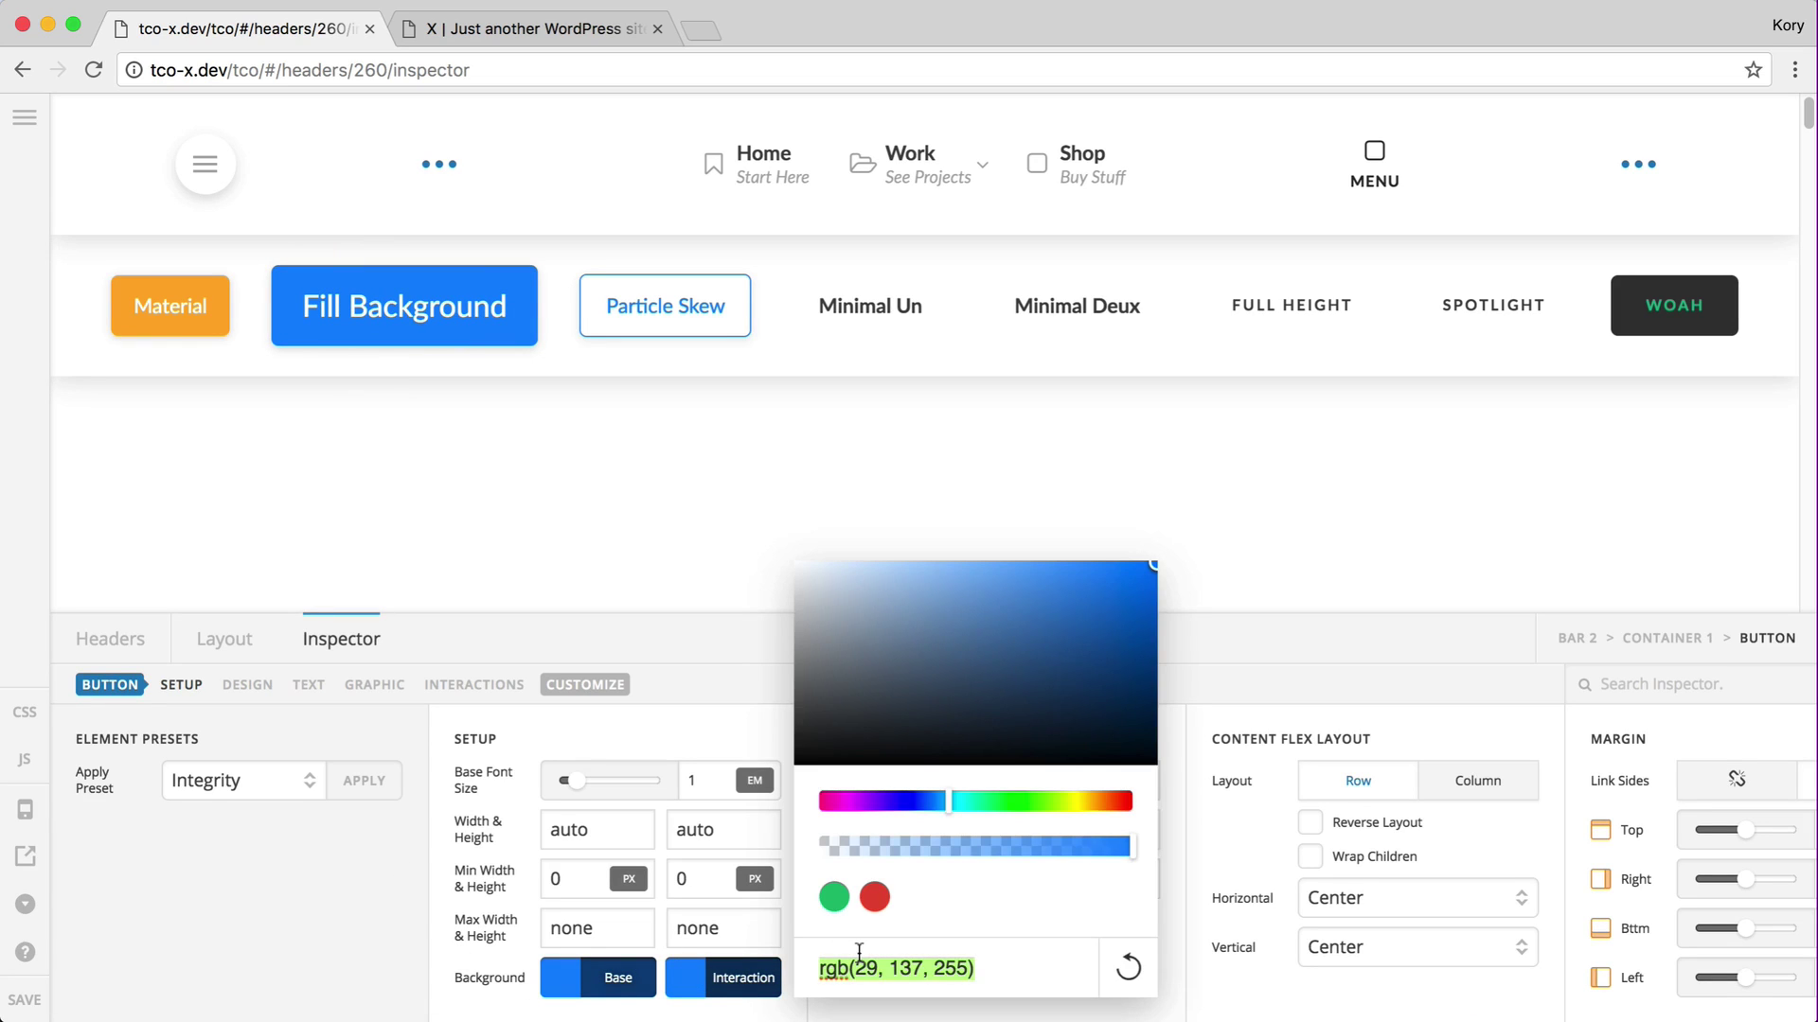
type("white")
left_click(683, 990)
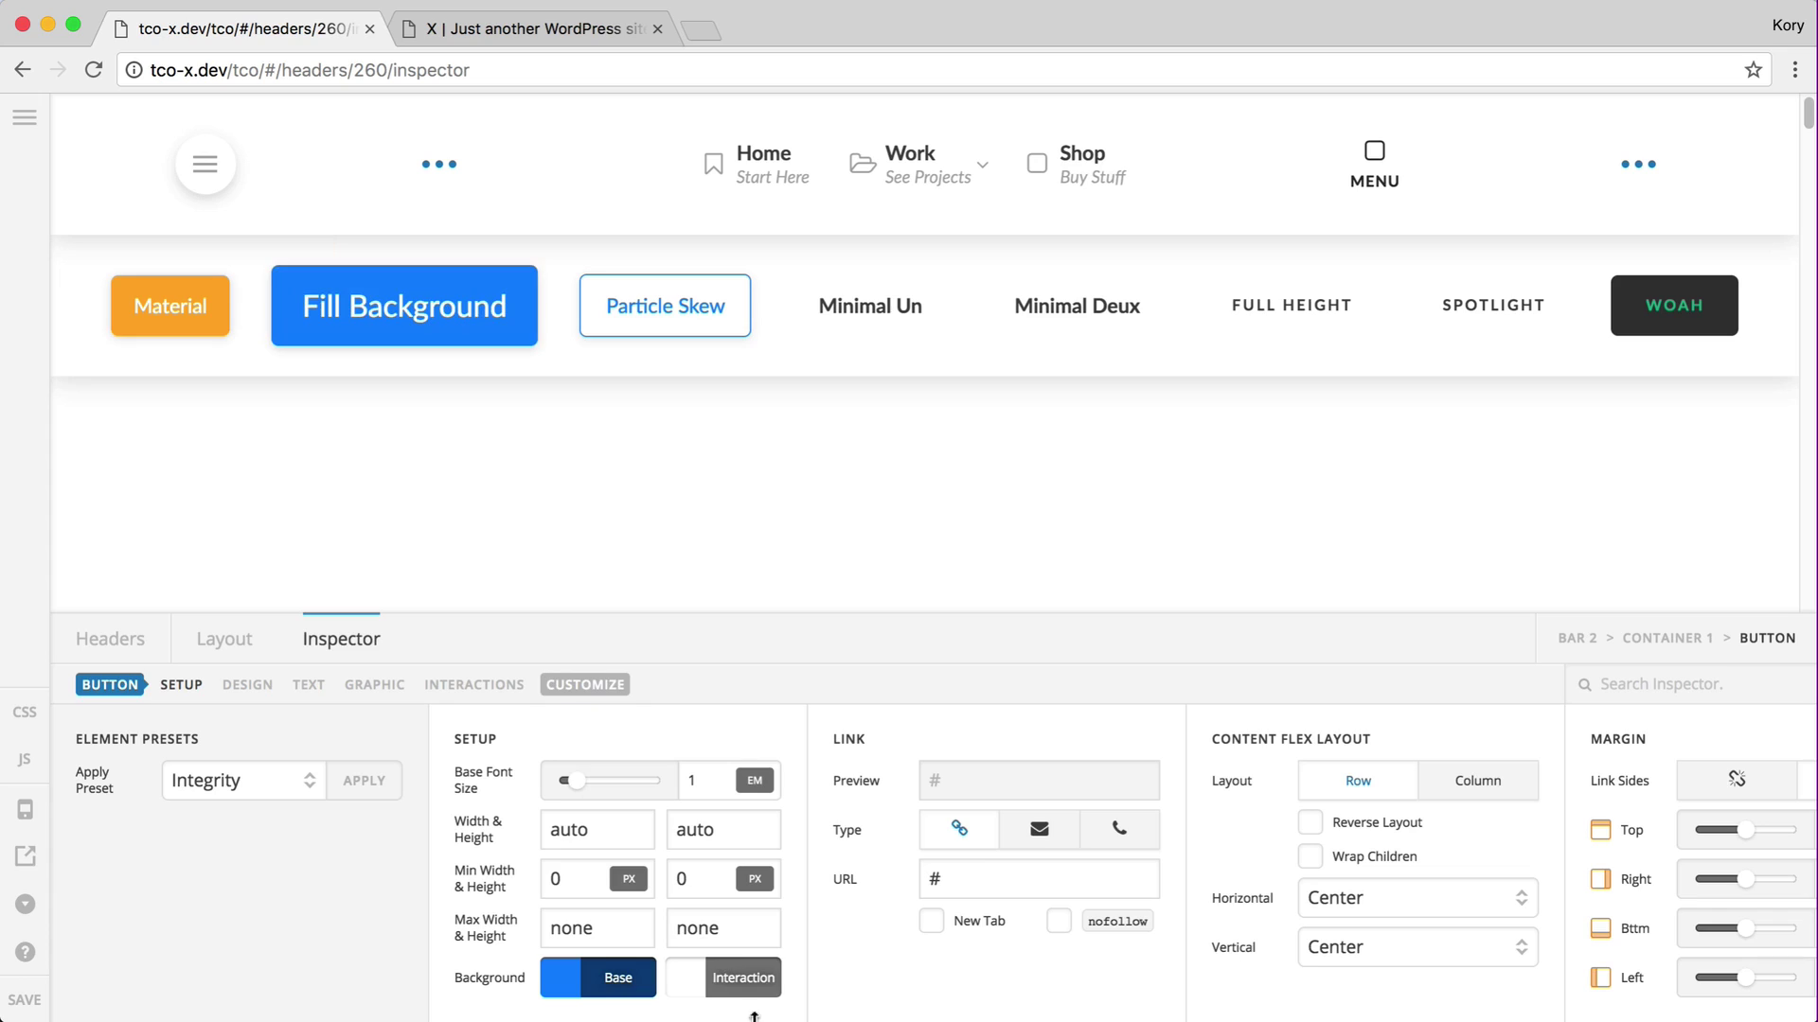
Restore the Fill Background button's interaction background to the copied color rgb(29, 137, 255).
left_click(722, 986)
double_click(869, 970)
key("super+v")
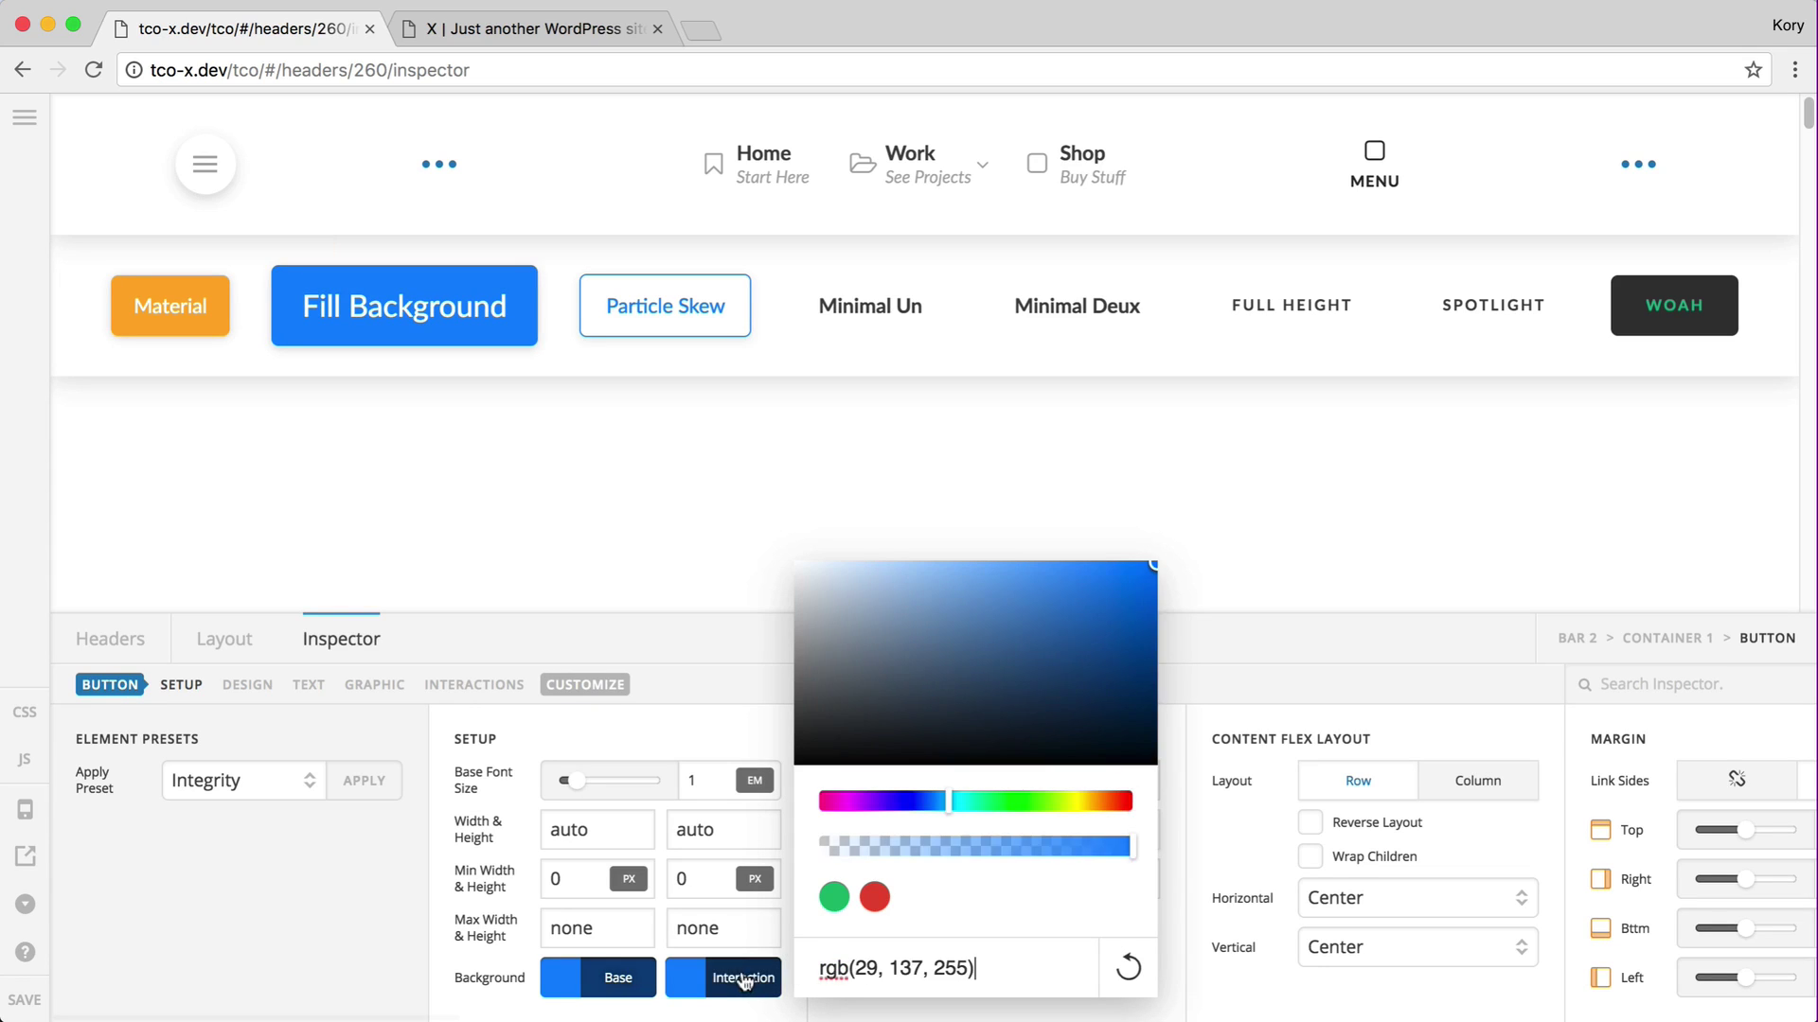
left_click(737, 975)
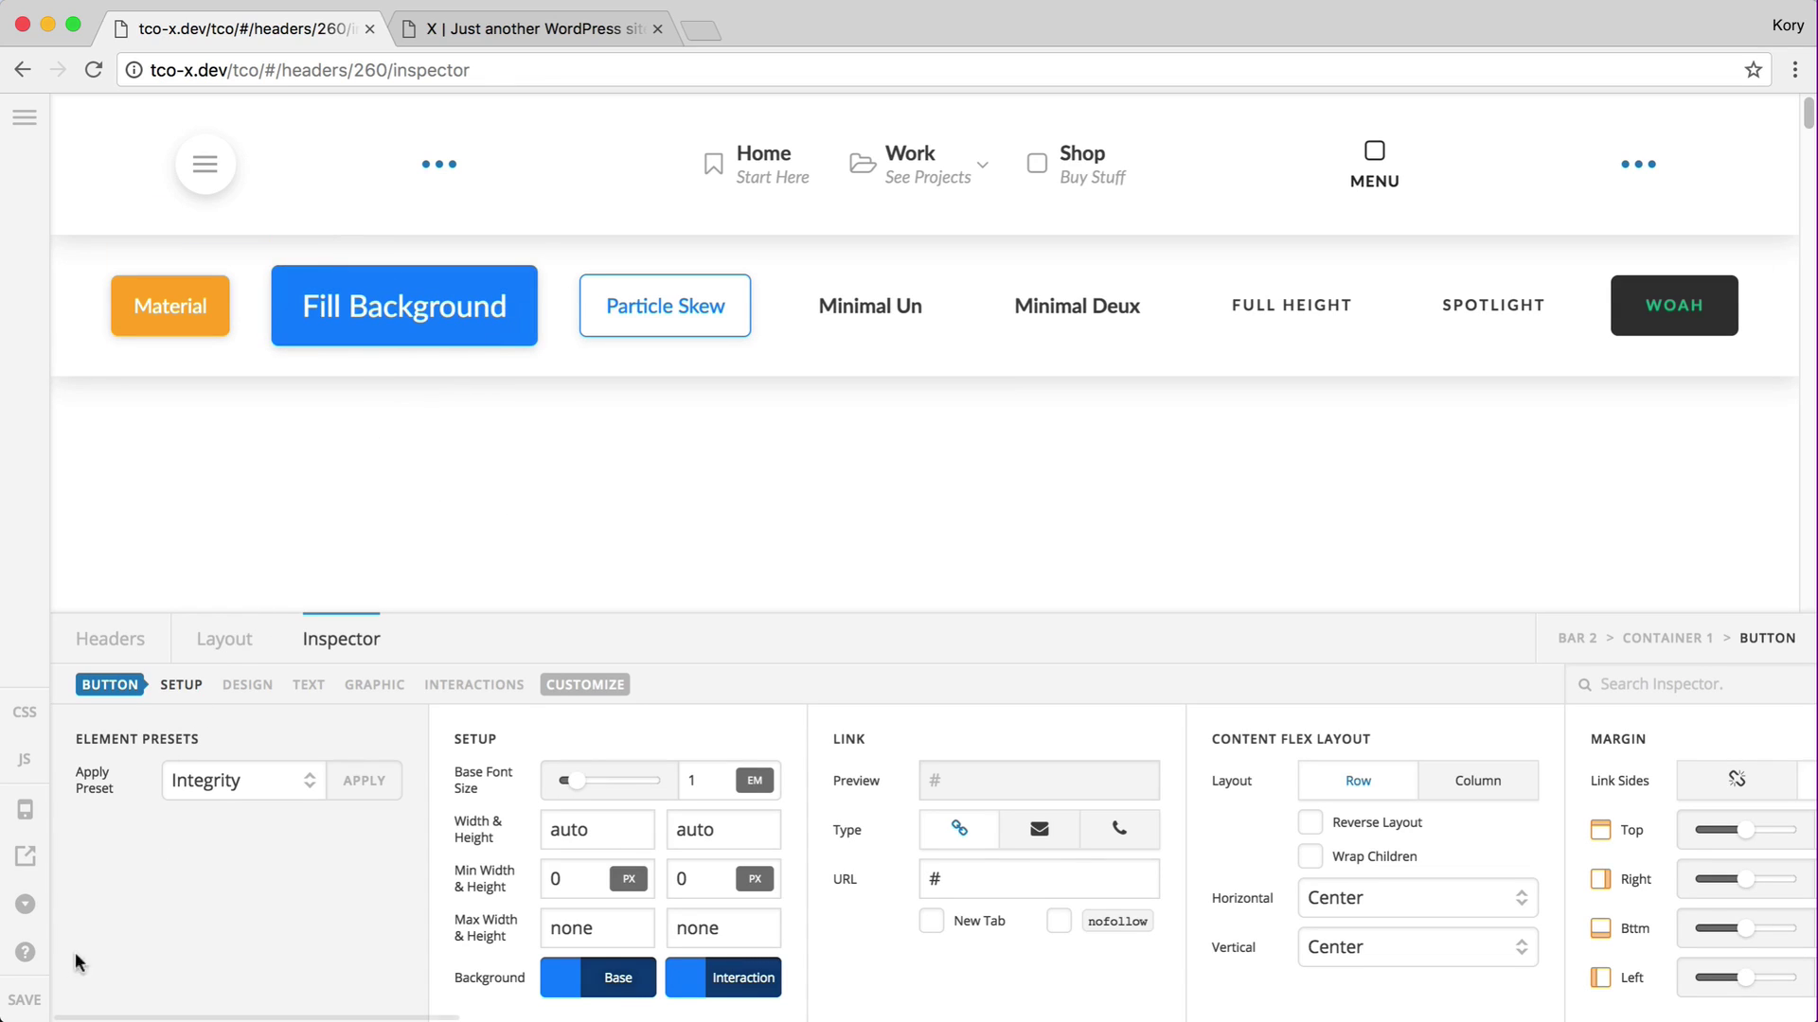
Reload the live site and preview the Fill Background button there, then return to the header editor.
key("ctrl+Tab")
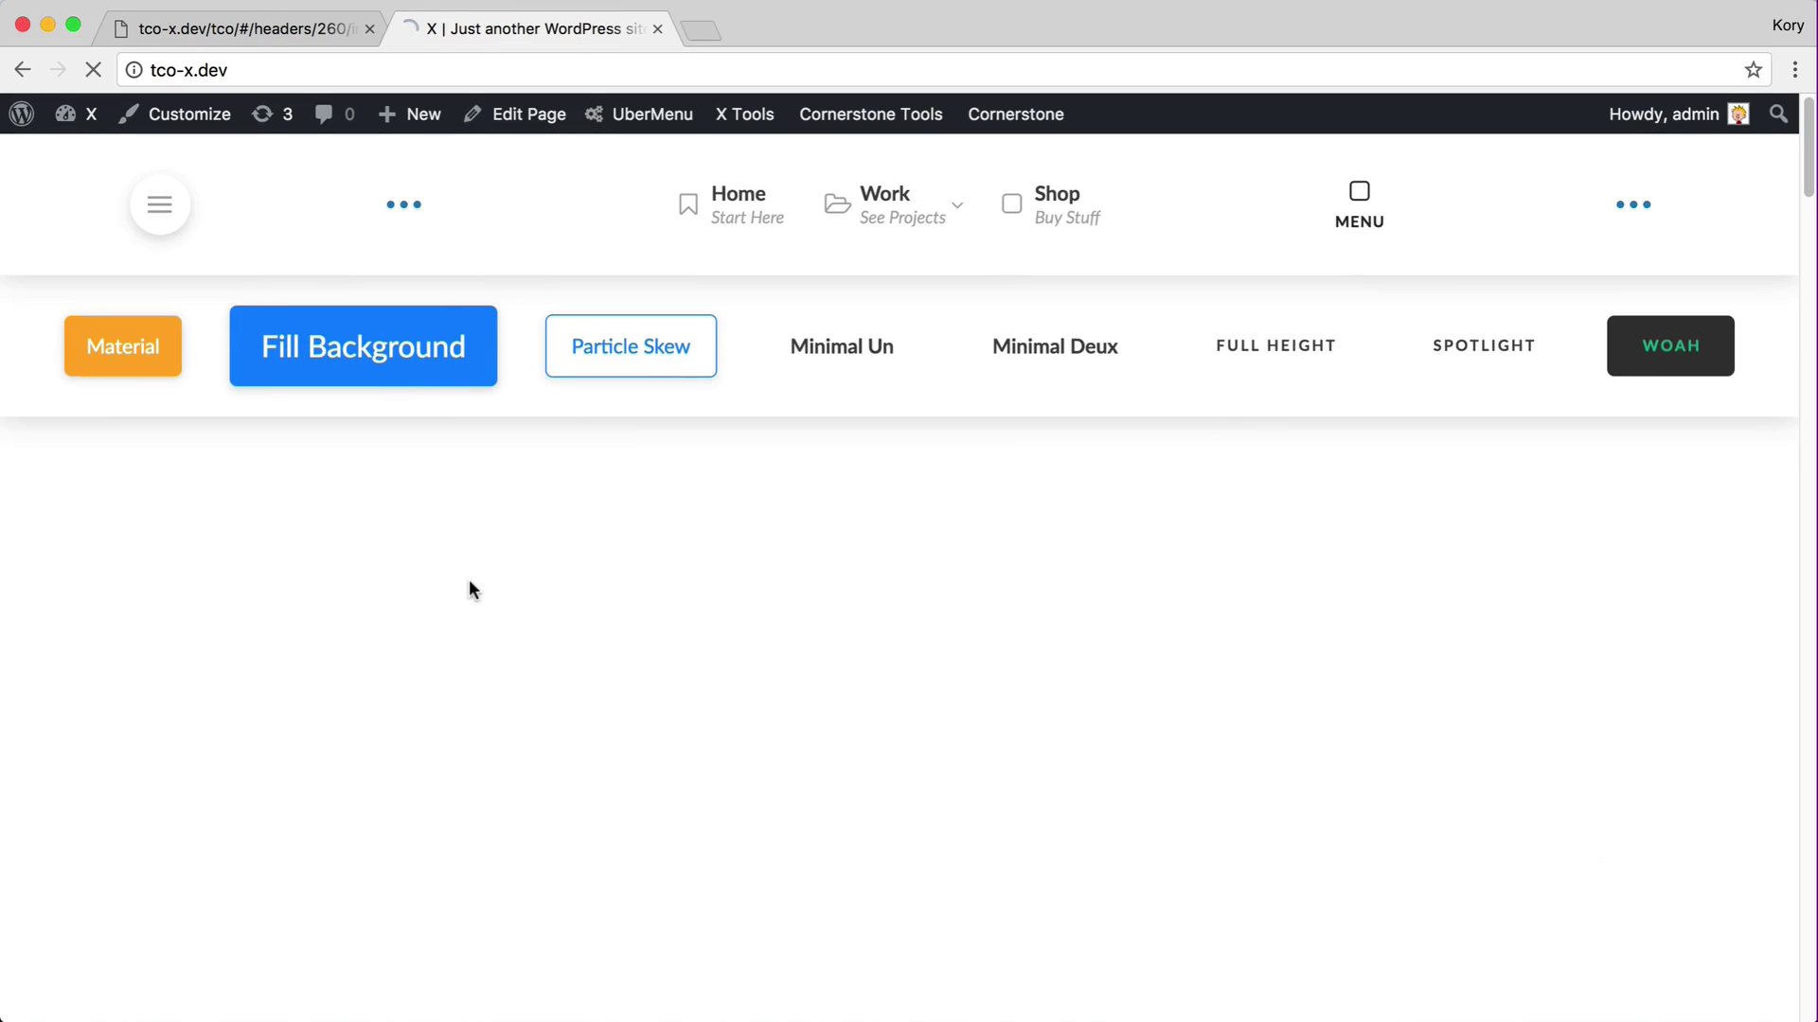
key("super+r")
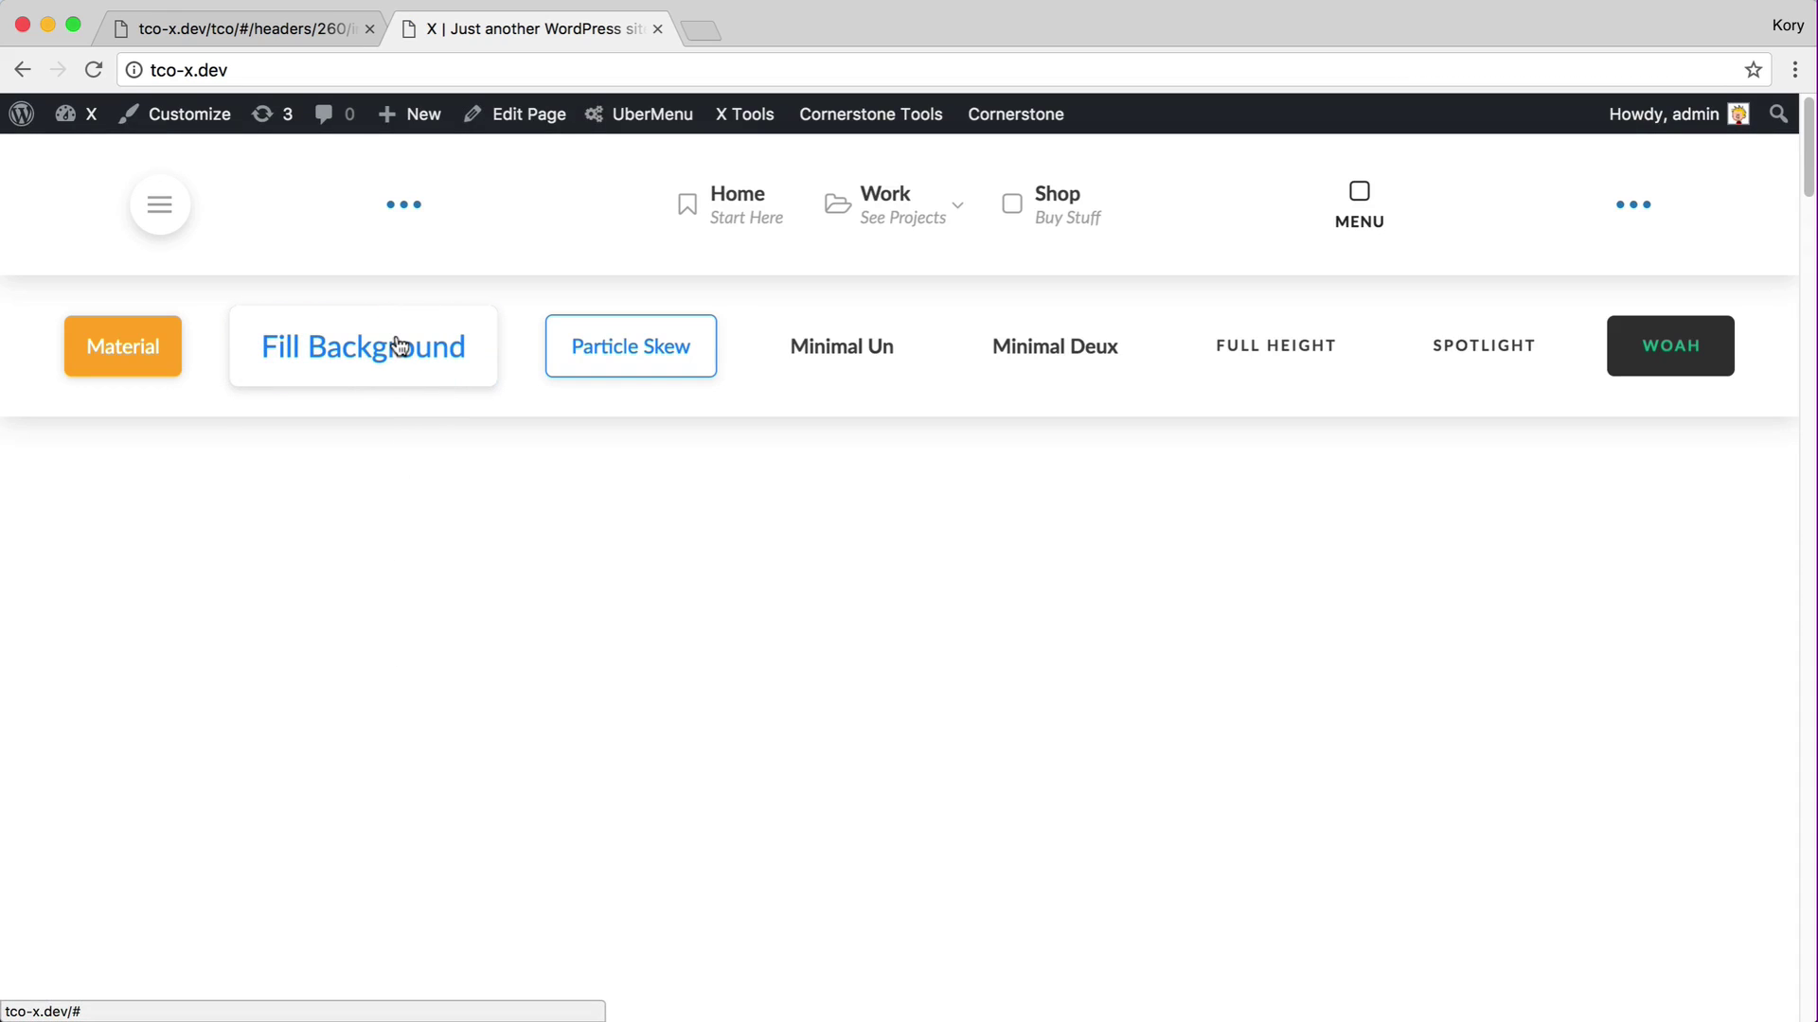
key("ctrl+shift+Tab")
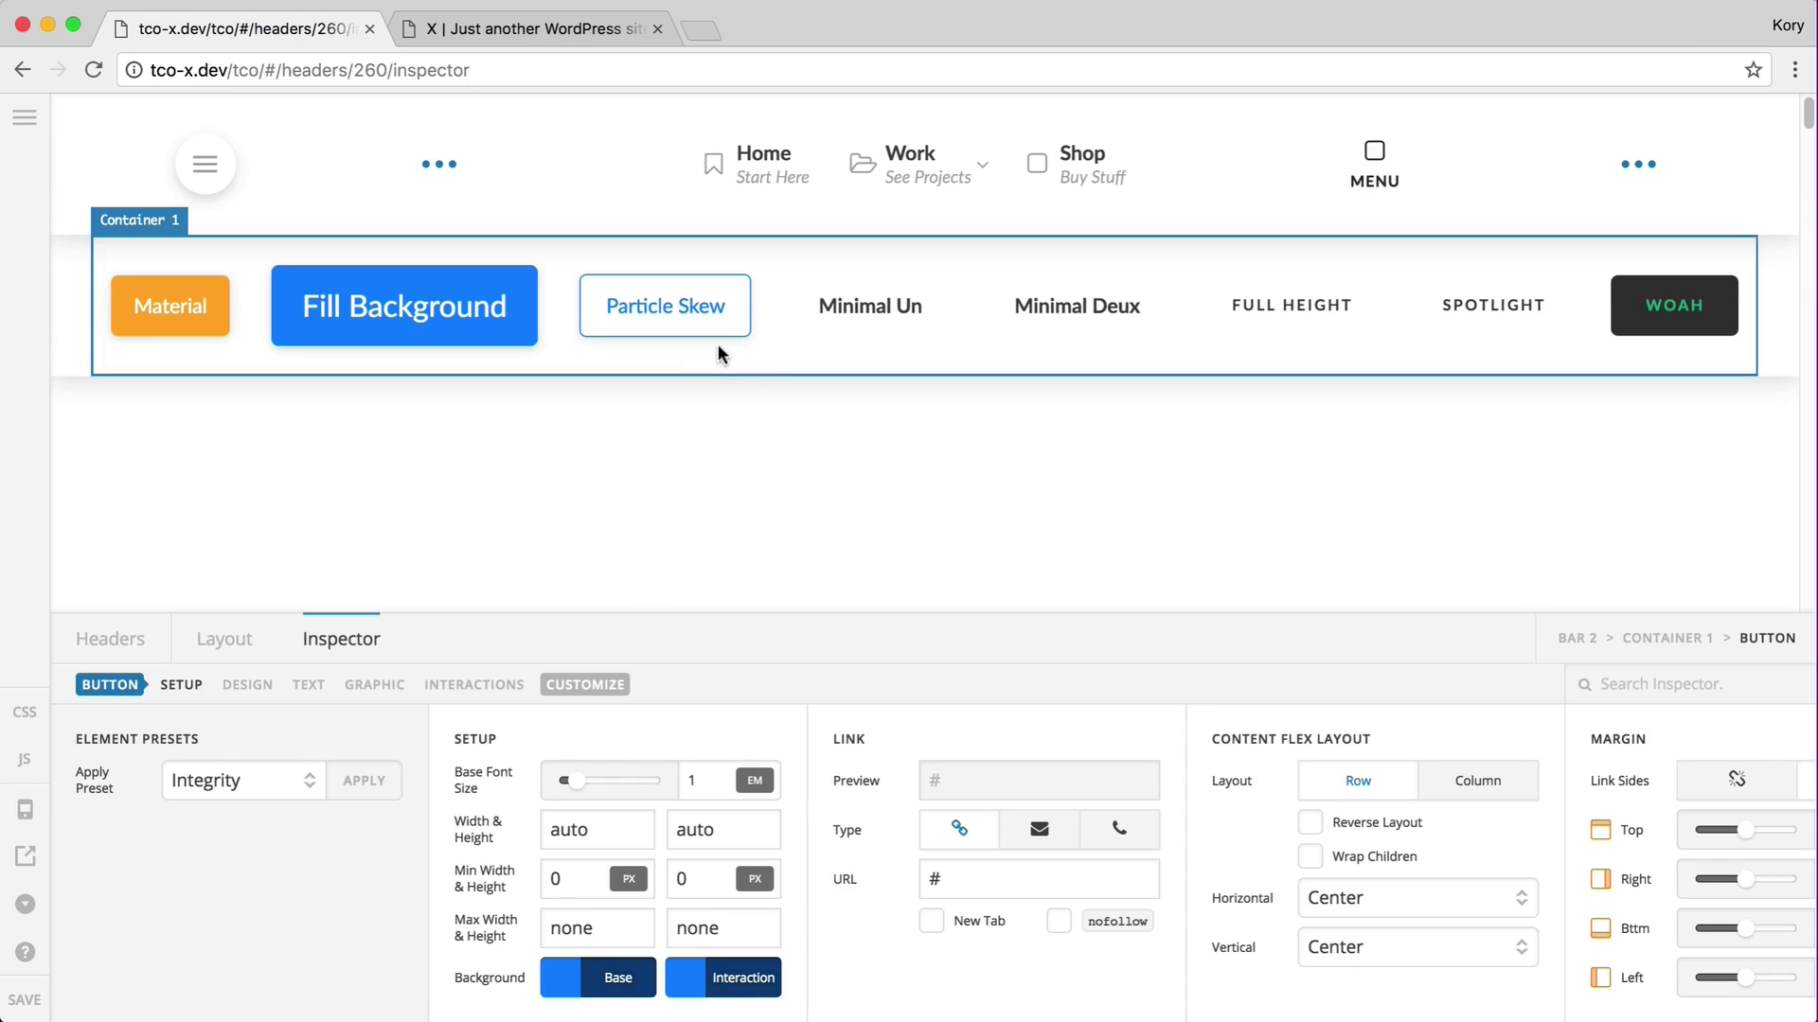
Open the Particle Skew button's interaction settings and examine the location, width and height of its primary and secondary particles.
left_click(674, 315)
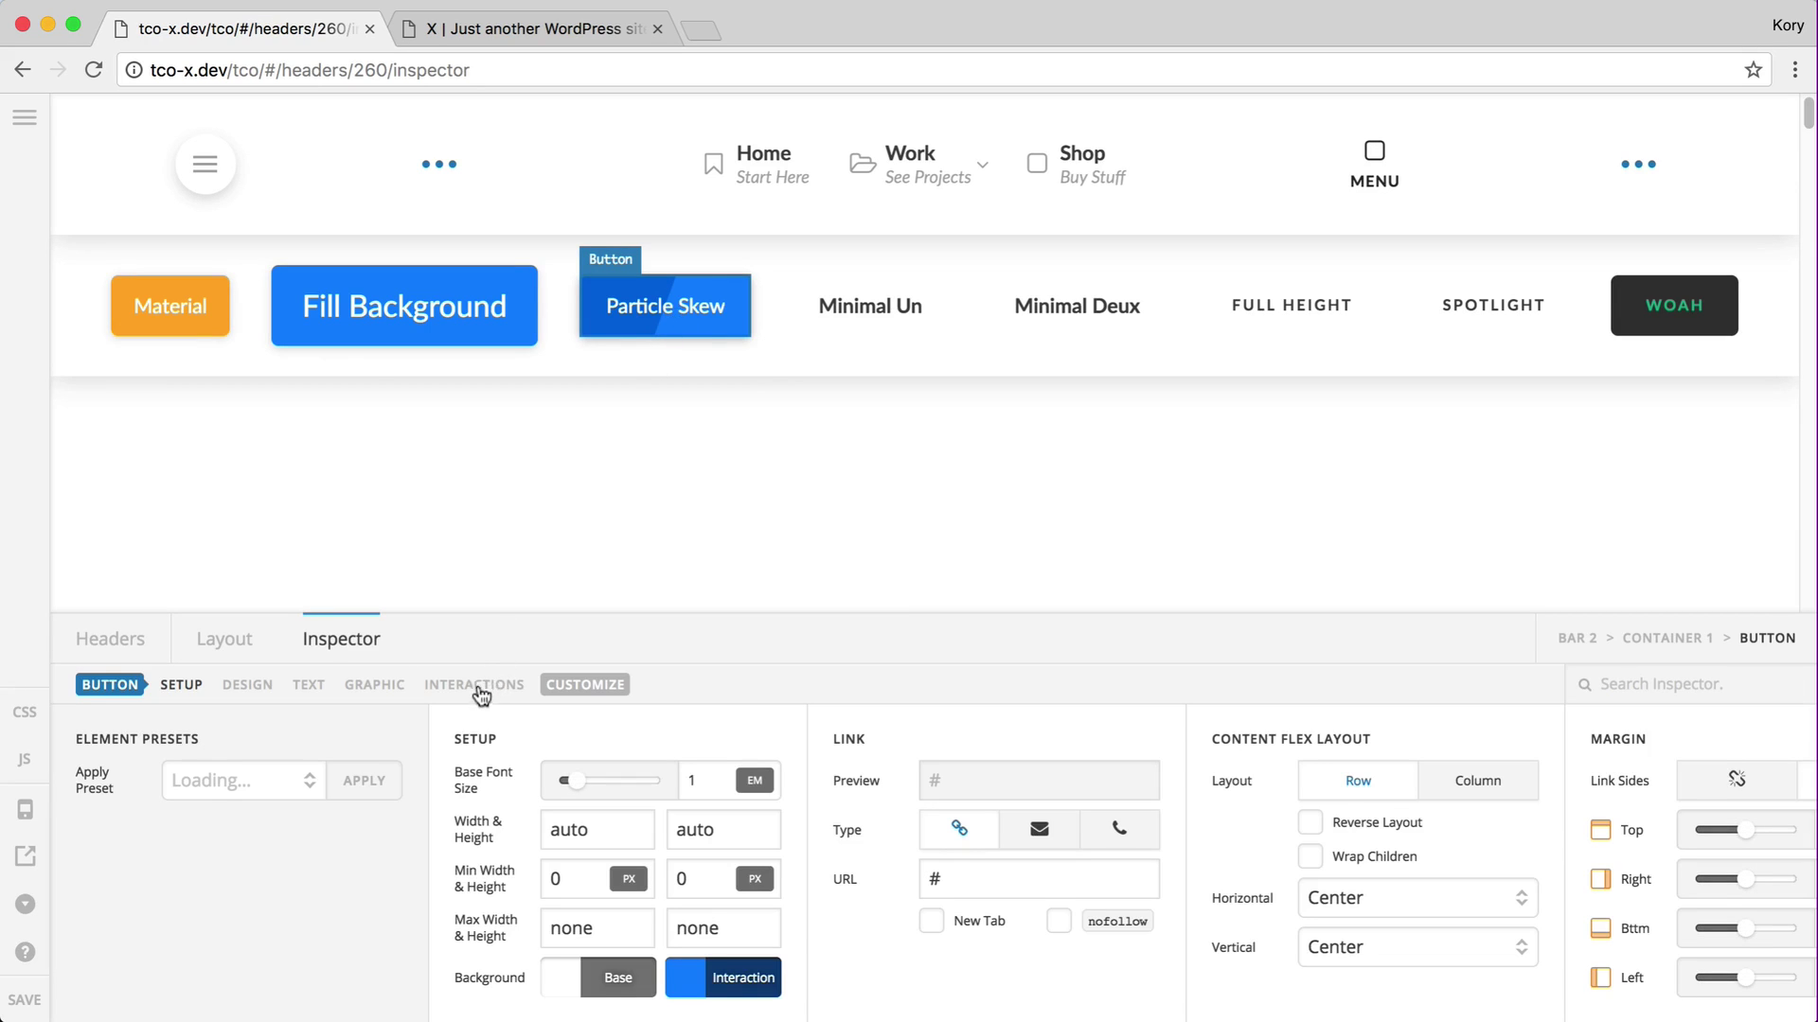
left_click(474, 684)
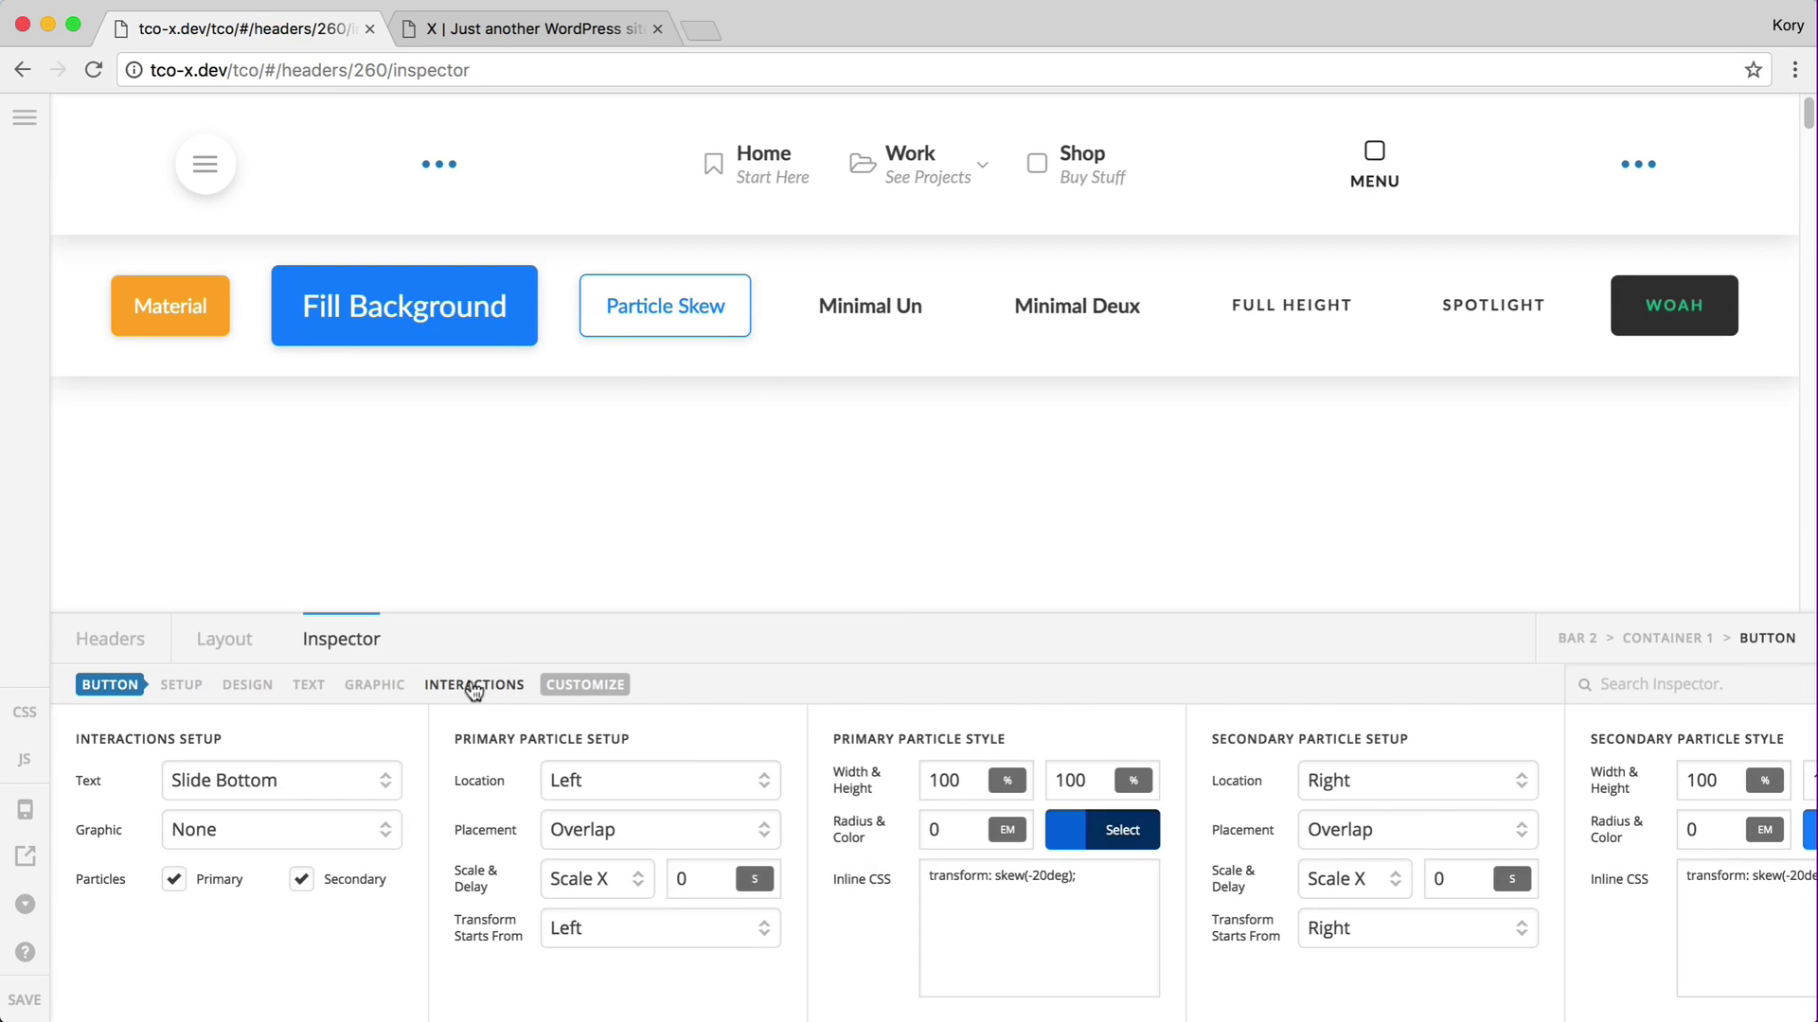
scroll(938, 880, "right", 3)
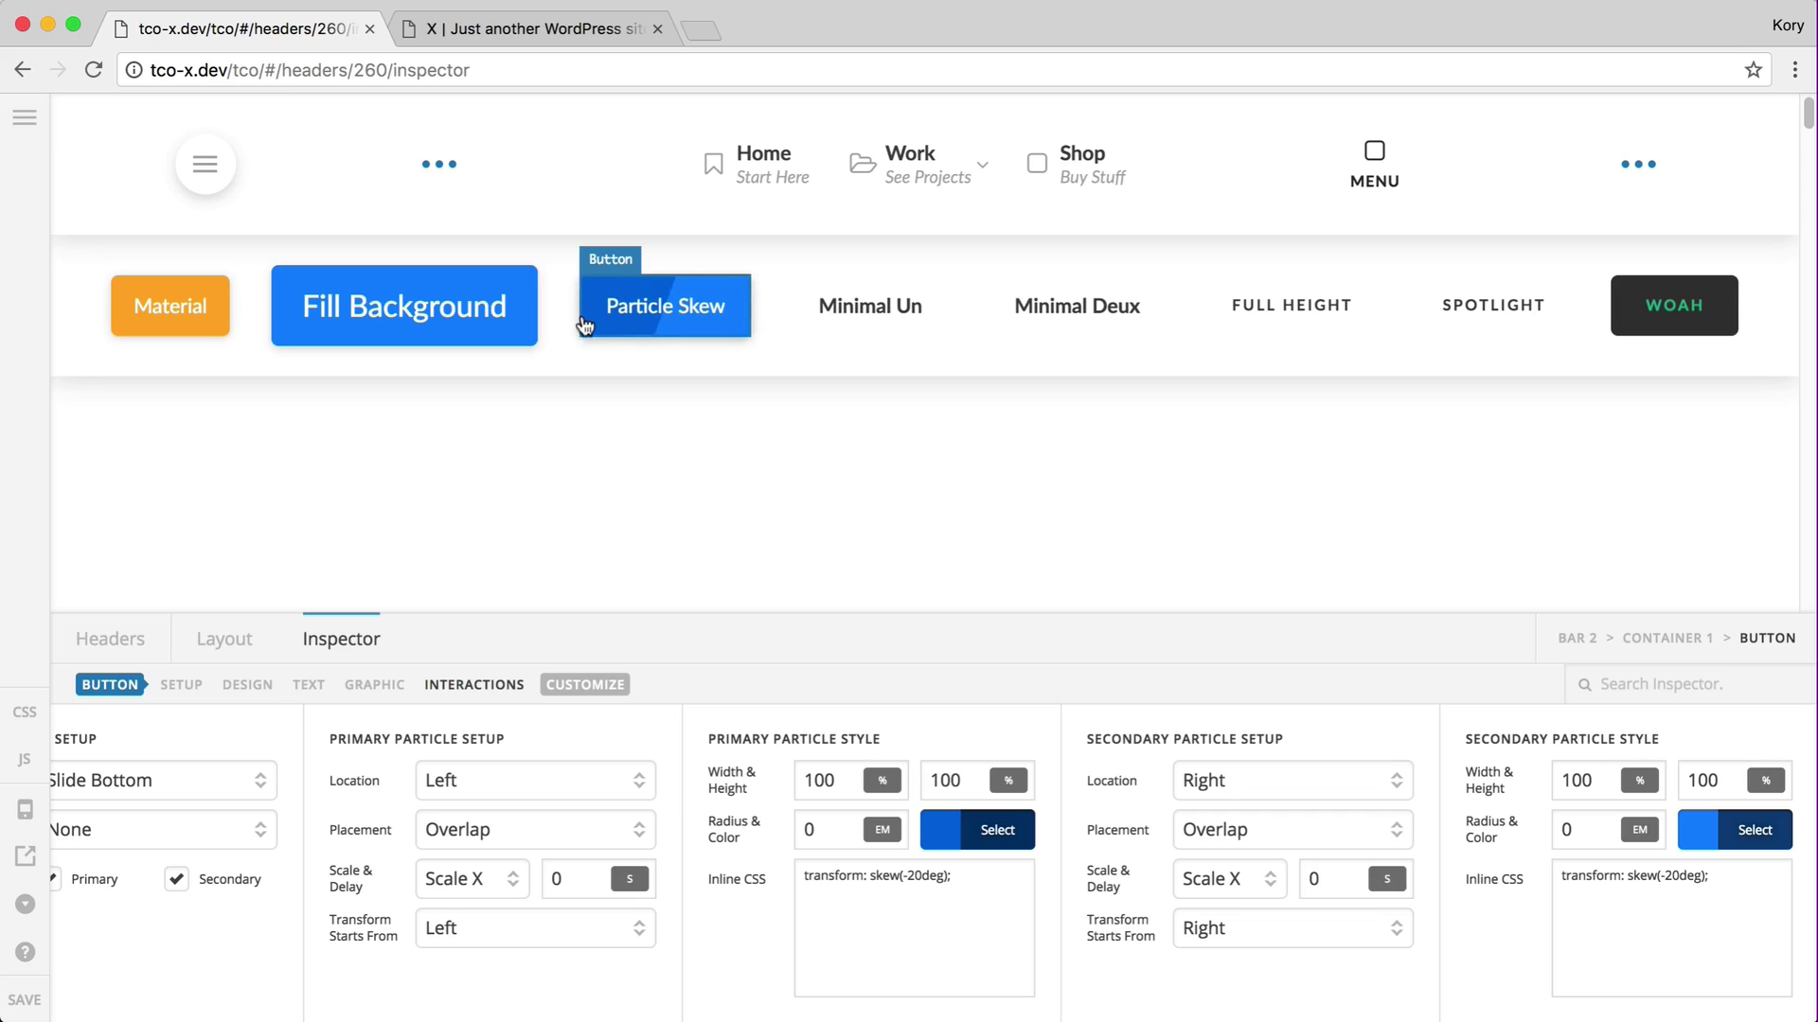
left_click(940, 779)
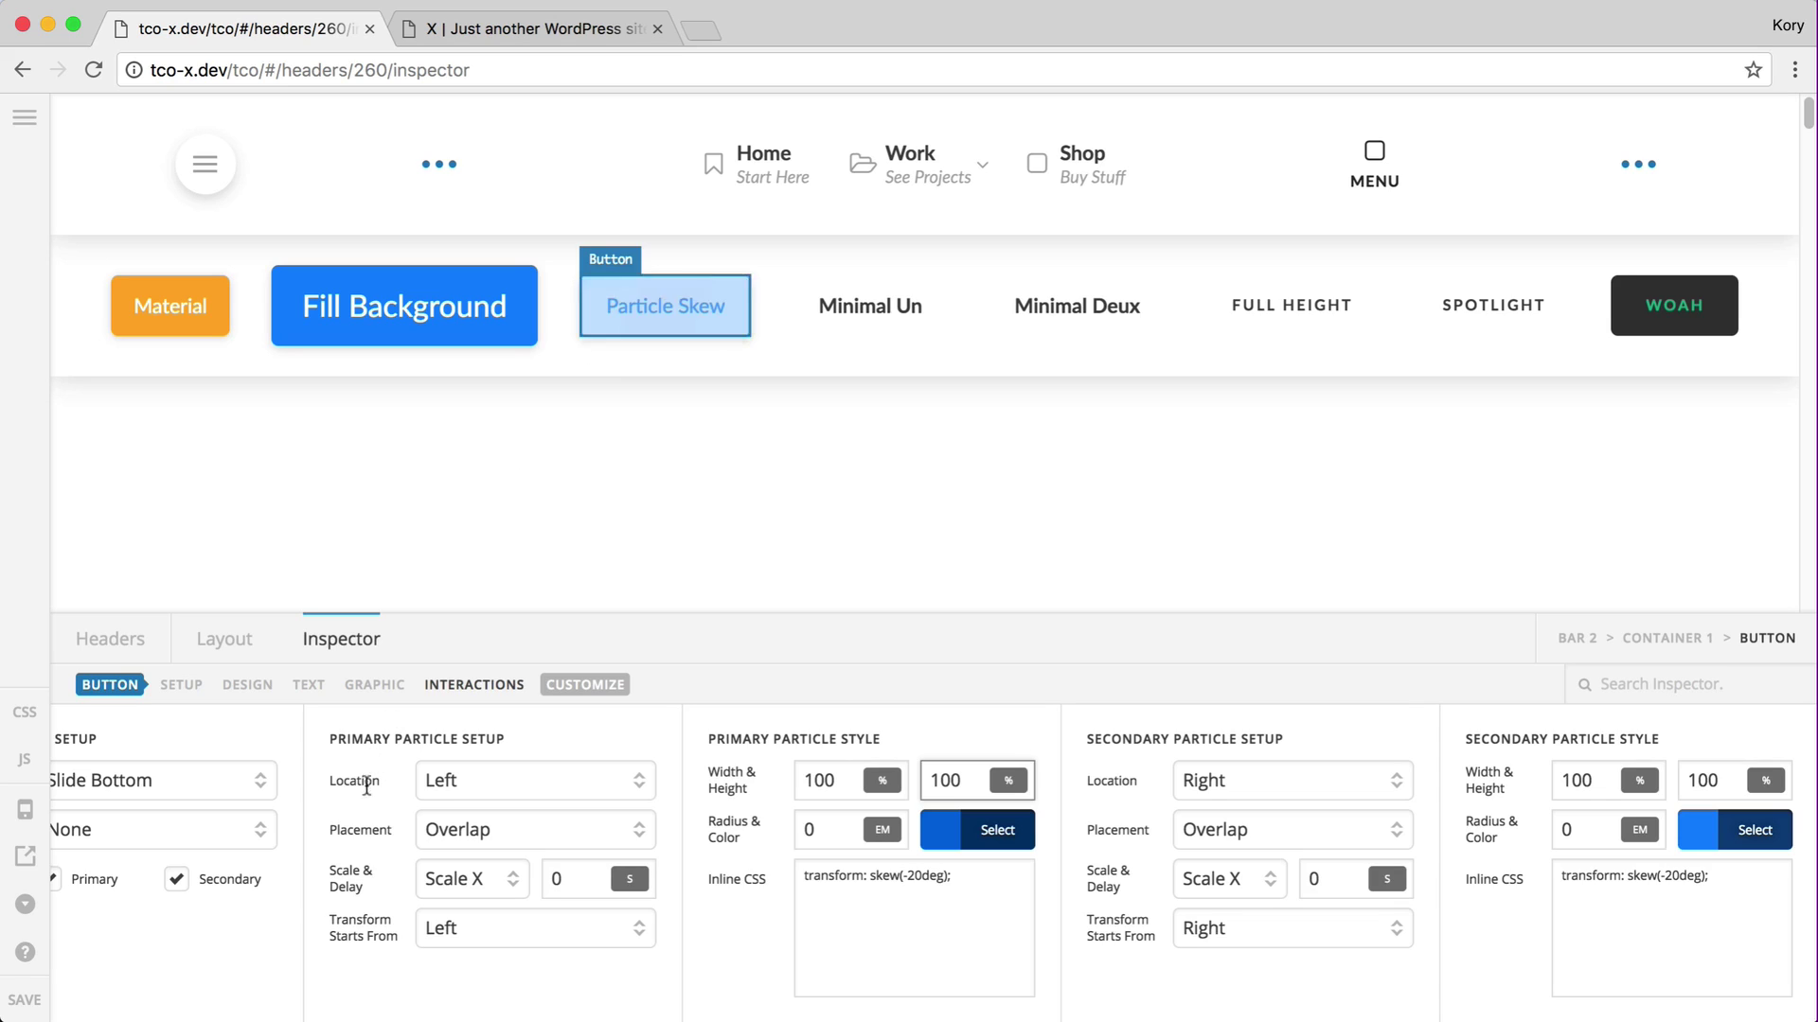
left_click(1284, 776)
left_click(1185, 776)
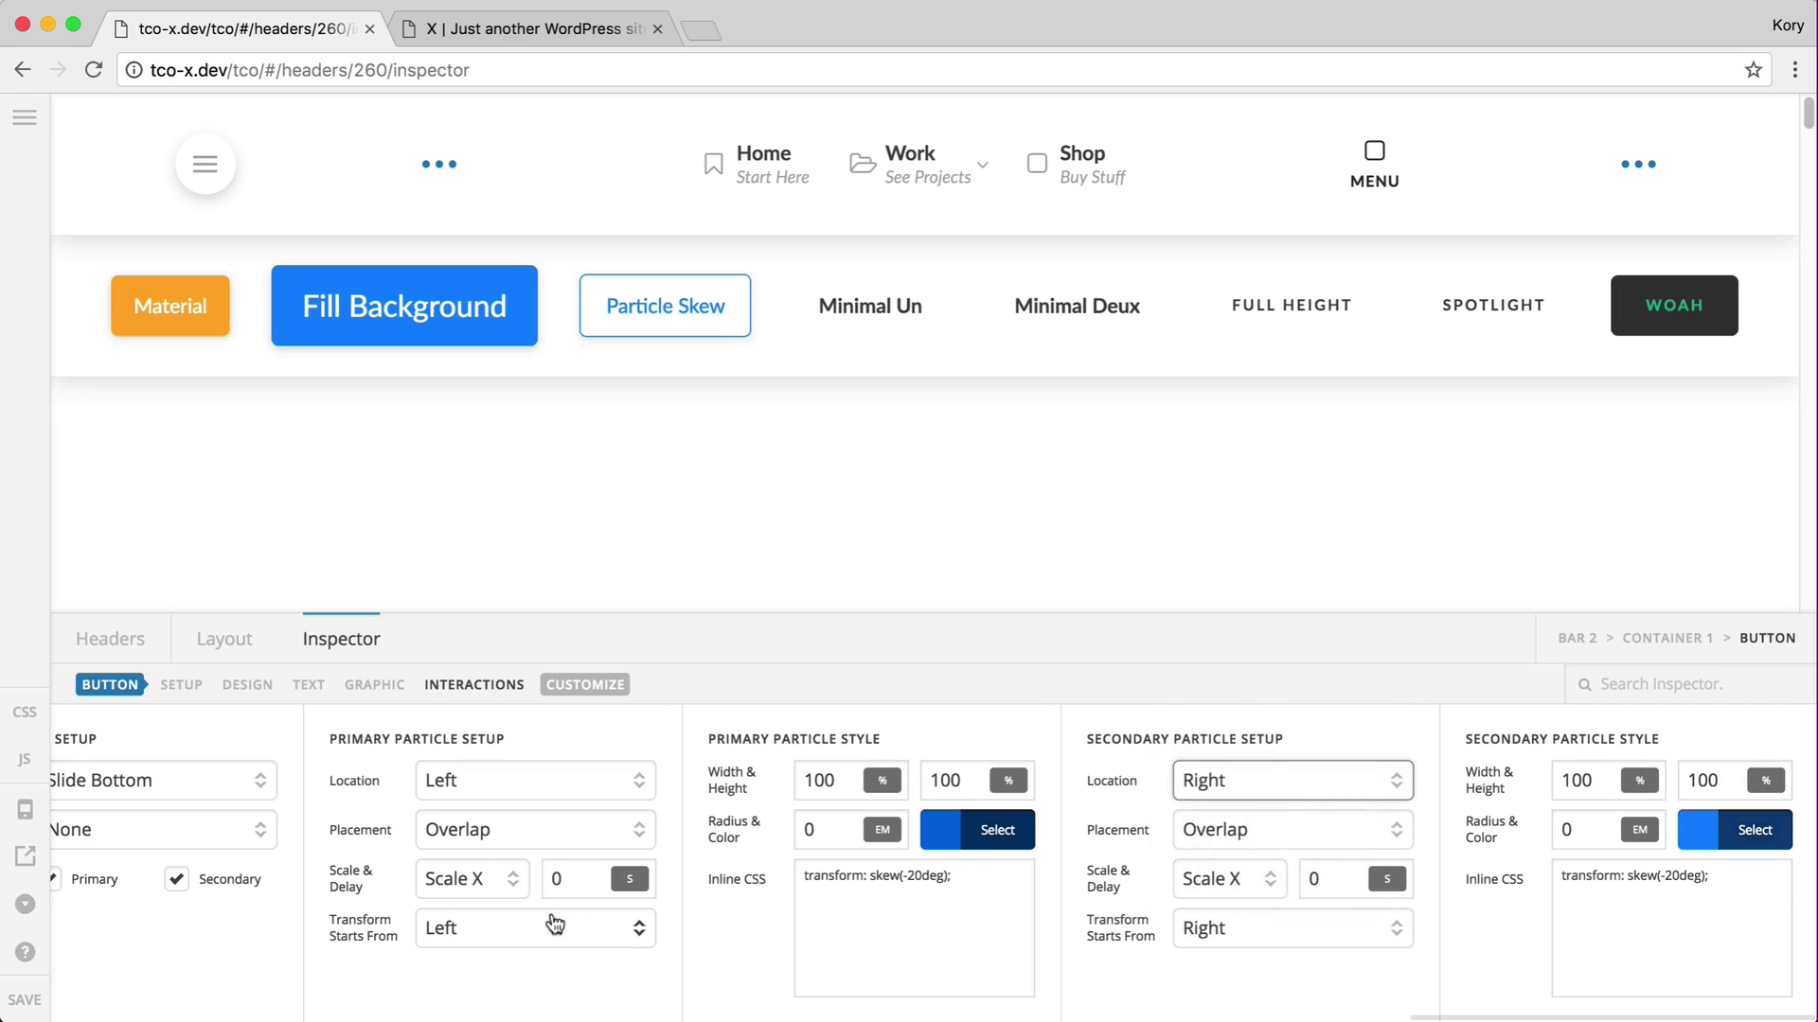
left_click(807, 780)
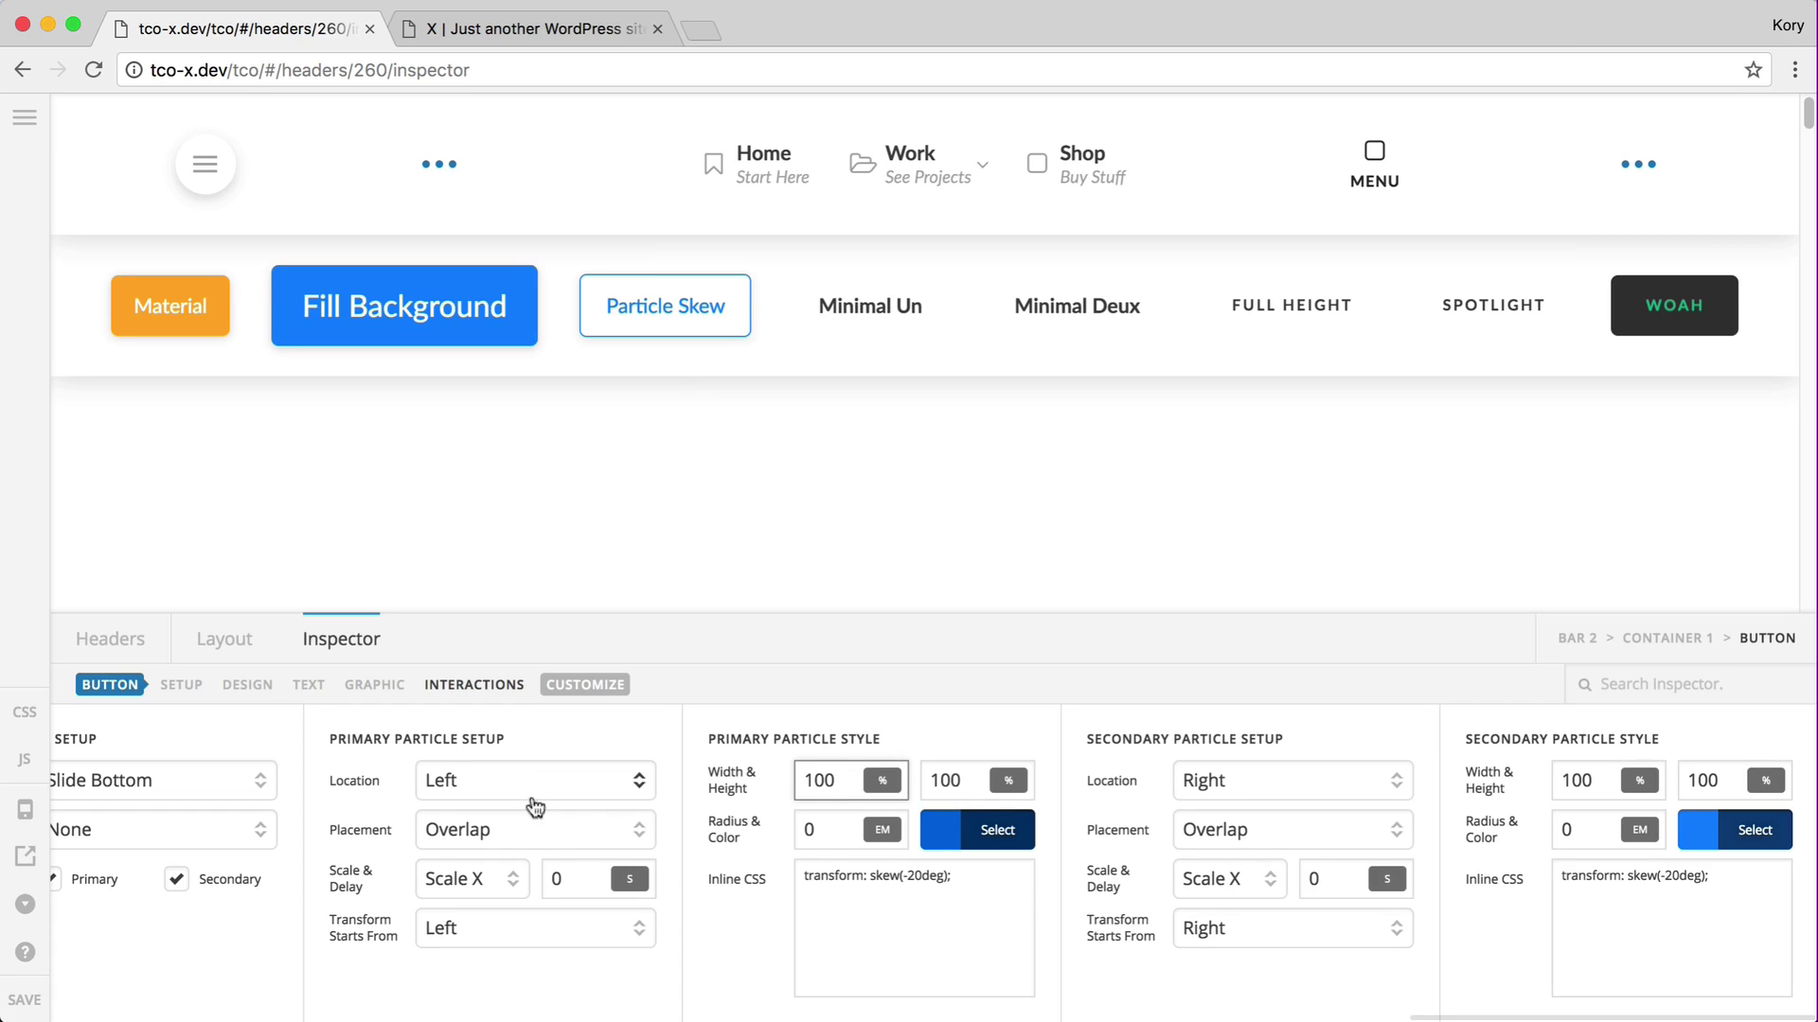
left_click(805, 779)
Examine the inline CSS of the Particle Skew button's primary and secondary particles, highlighting each skew rule.
left_click(926, 888)
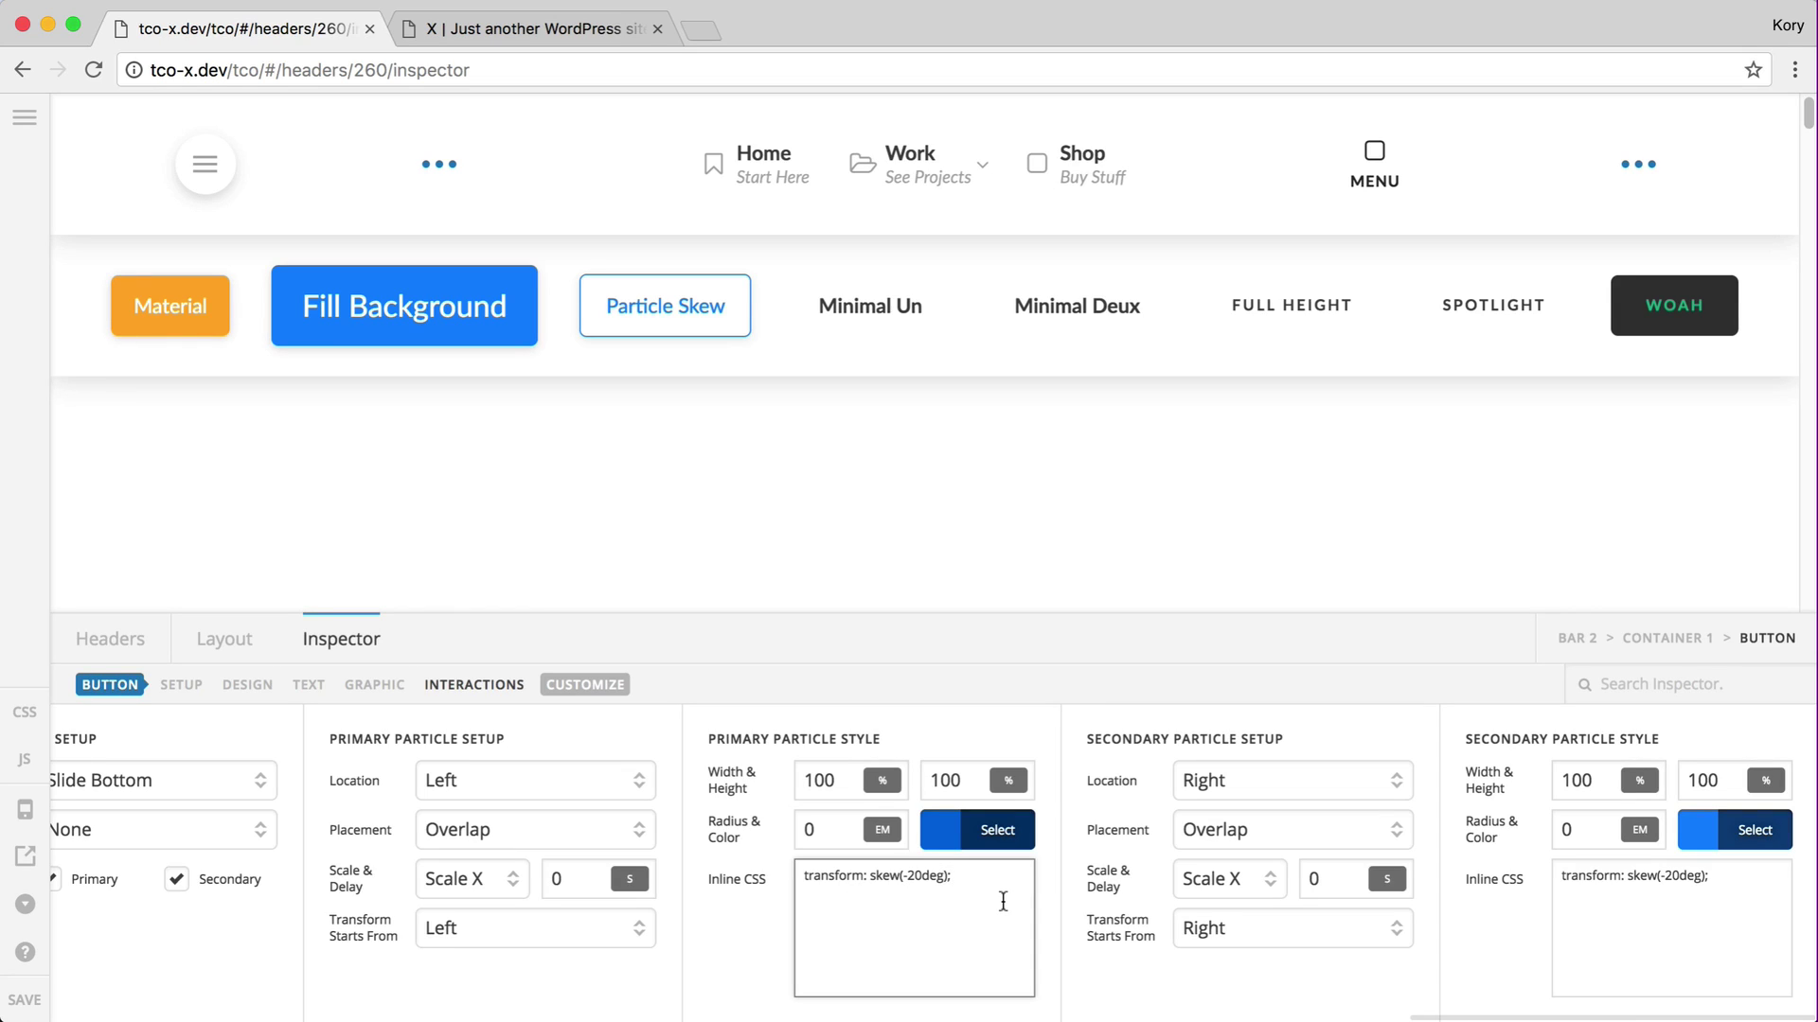
left_click(1728, 928)
key("super+a")
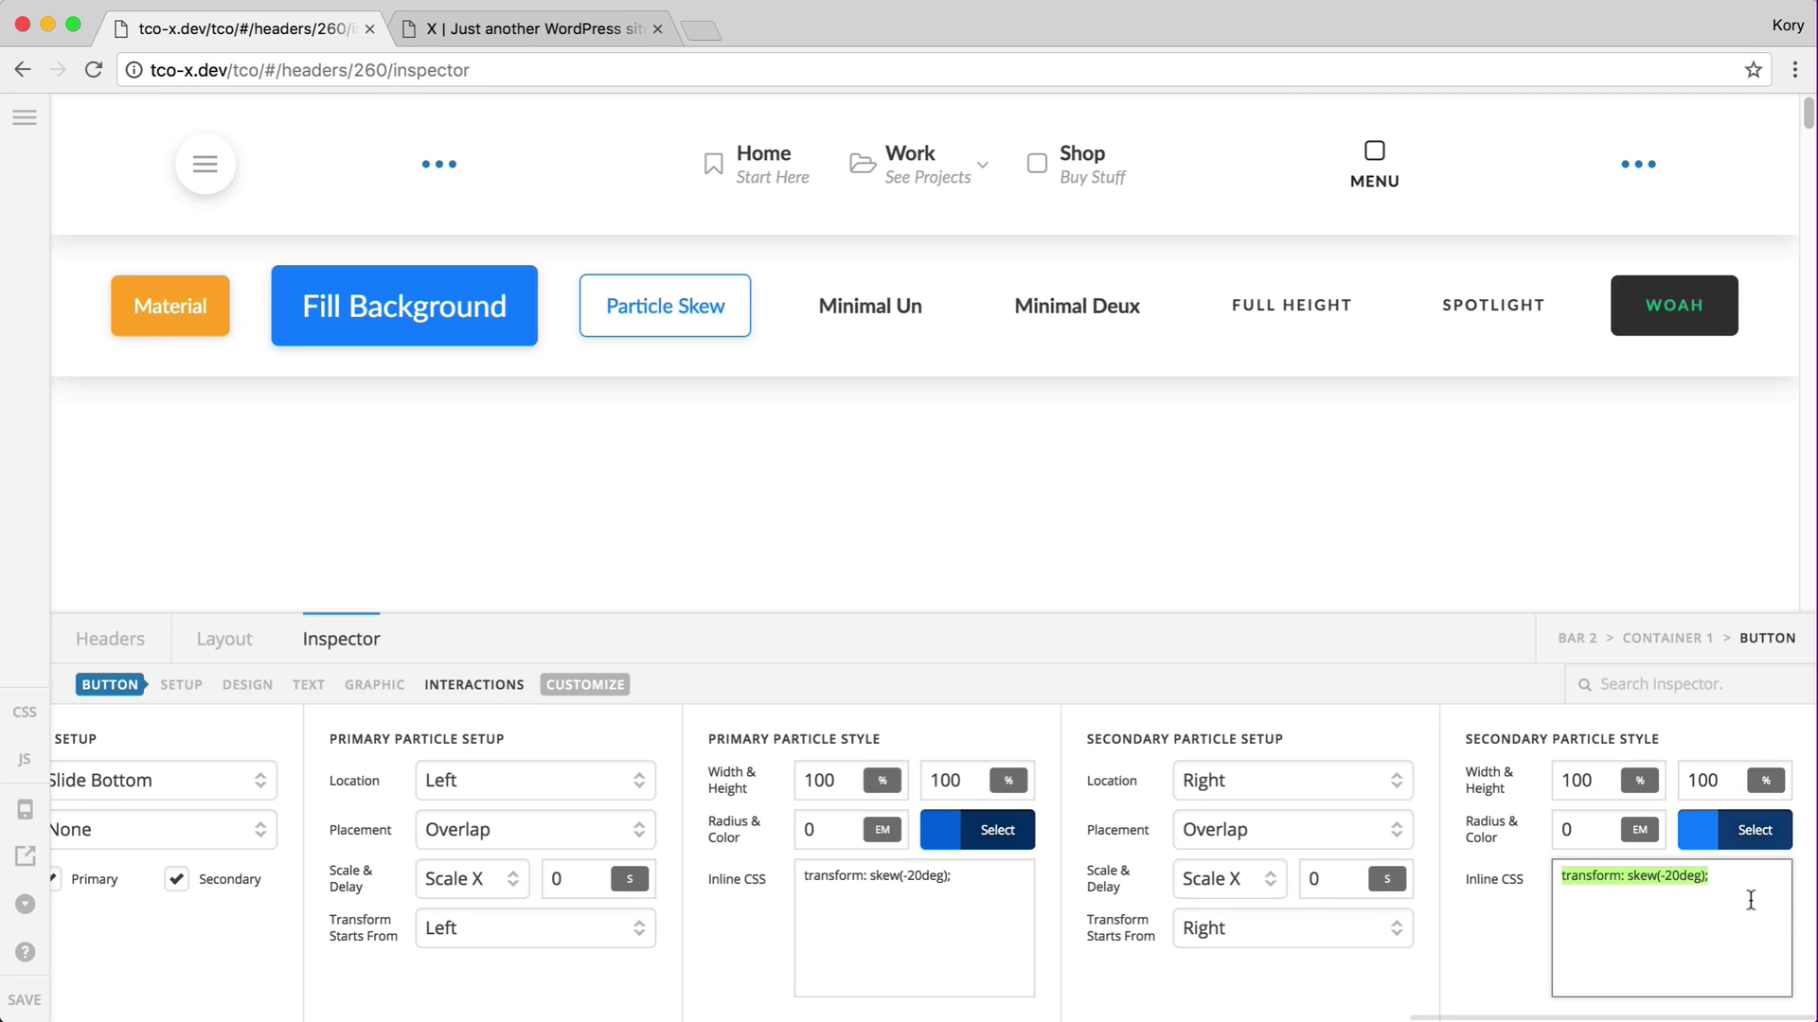
left_click(1023, 969)
key("super+a")
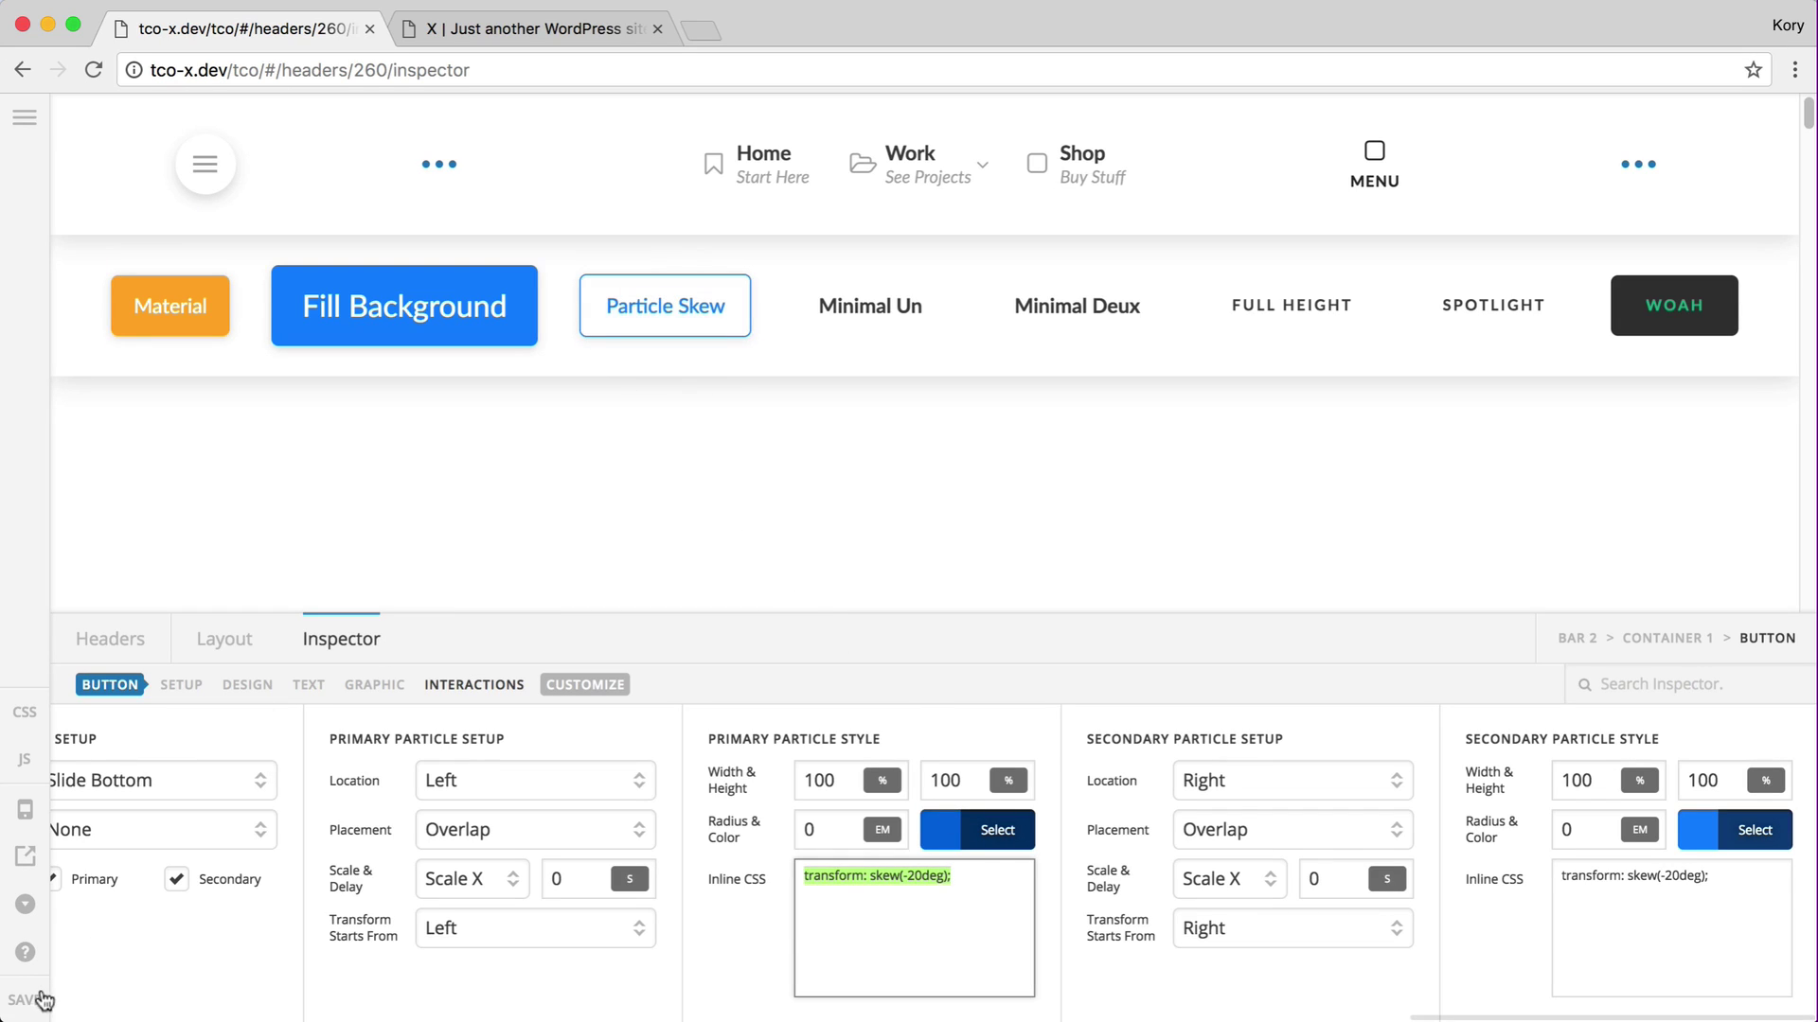
Preview the Particle Skew button on the live site and examine its text, graphic and particle interaction setup in the header editor.
key("ctrl+Tab")
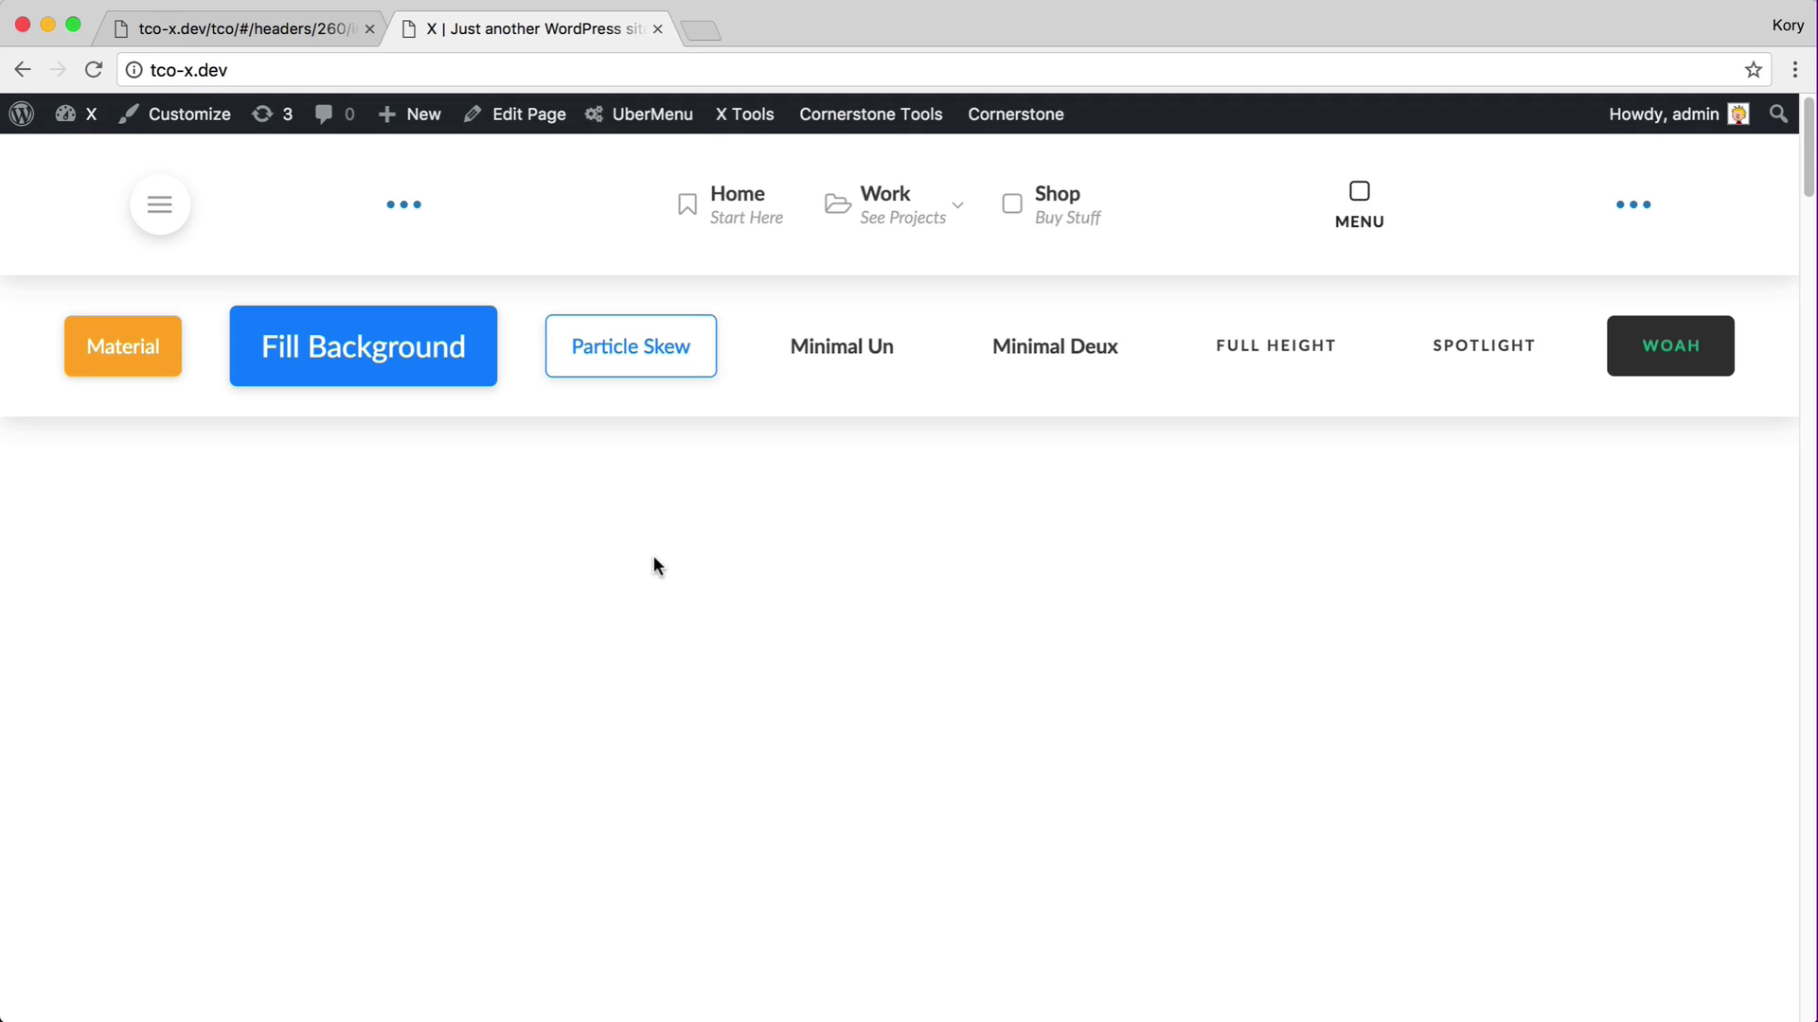
key("ctrl+shift+Tab")
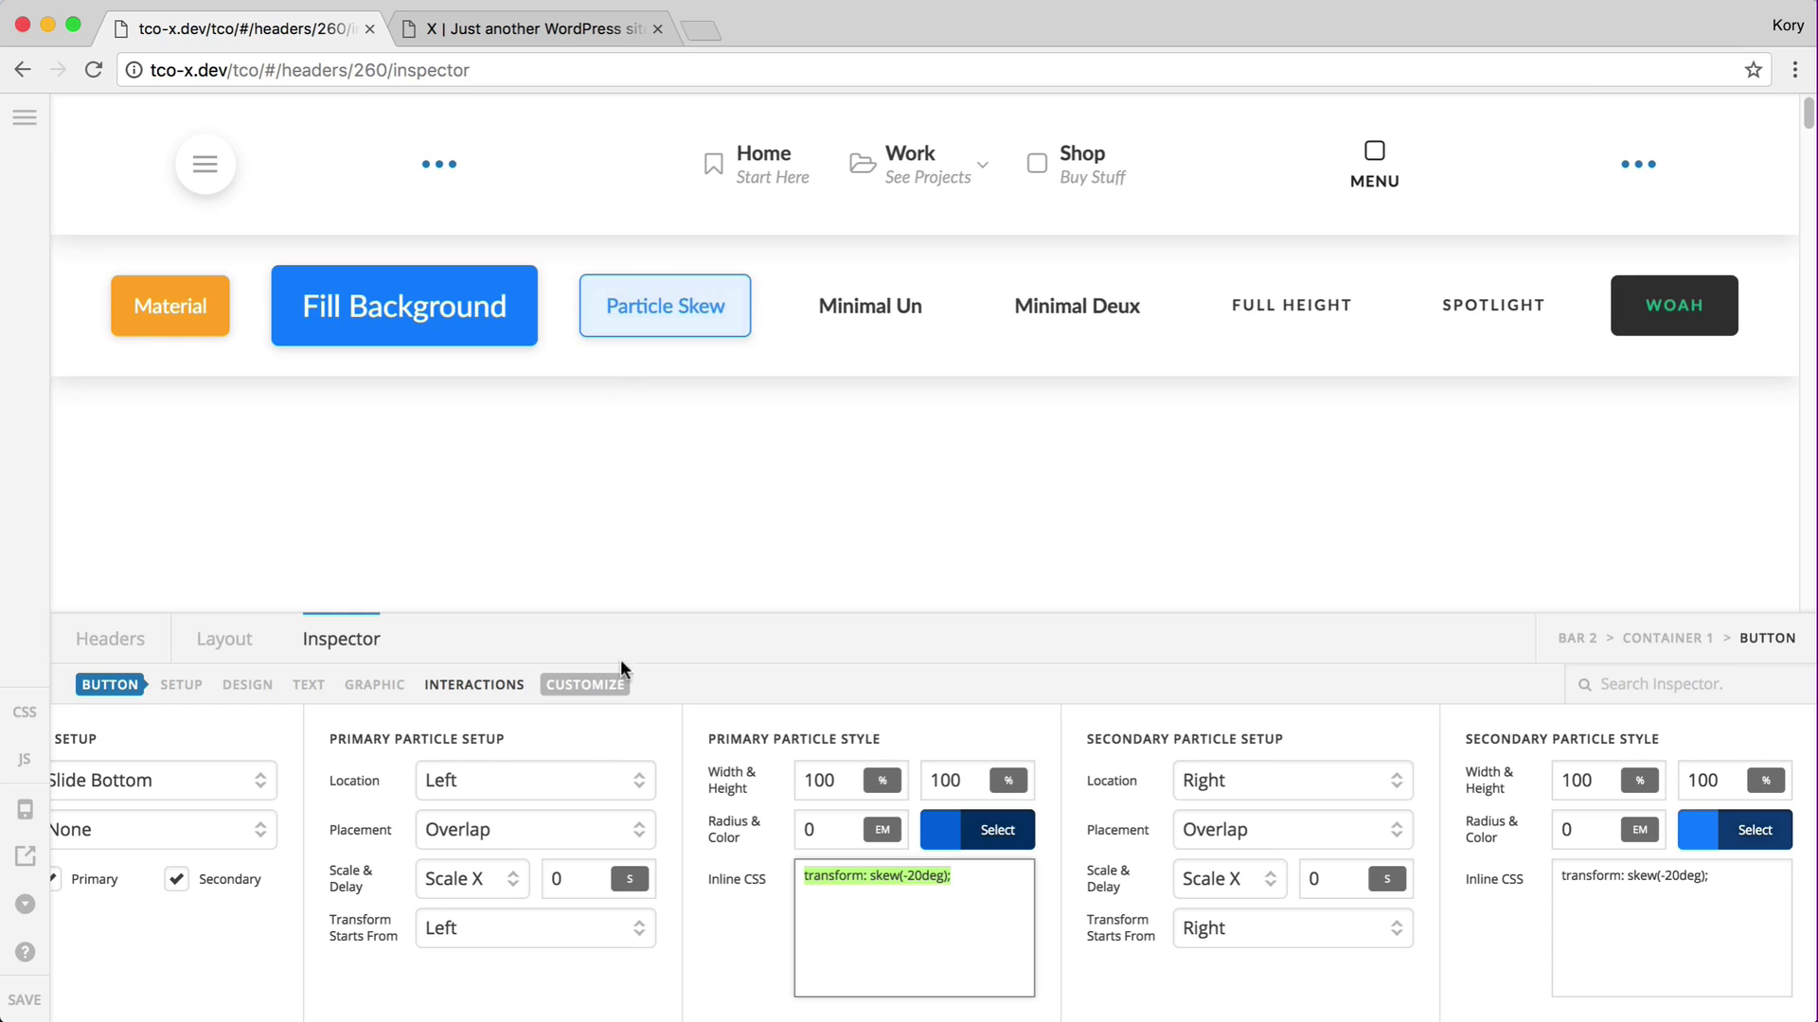
scroll(293, 798, "left", 3)
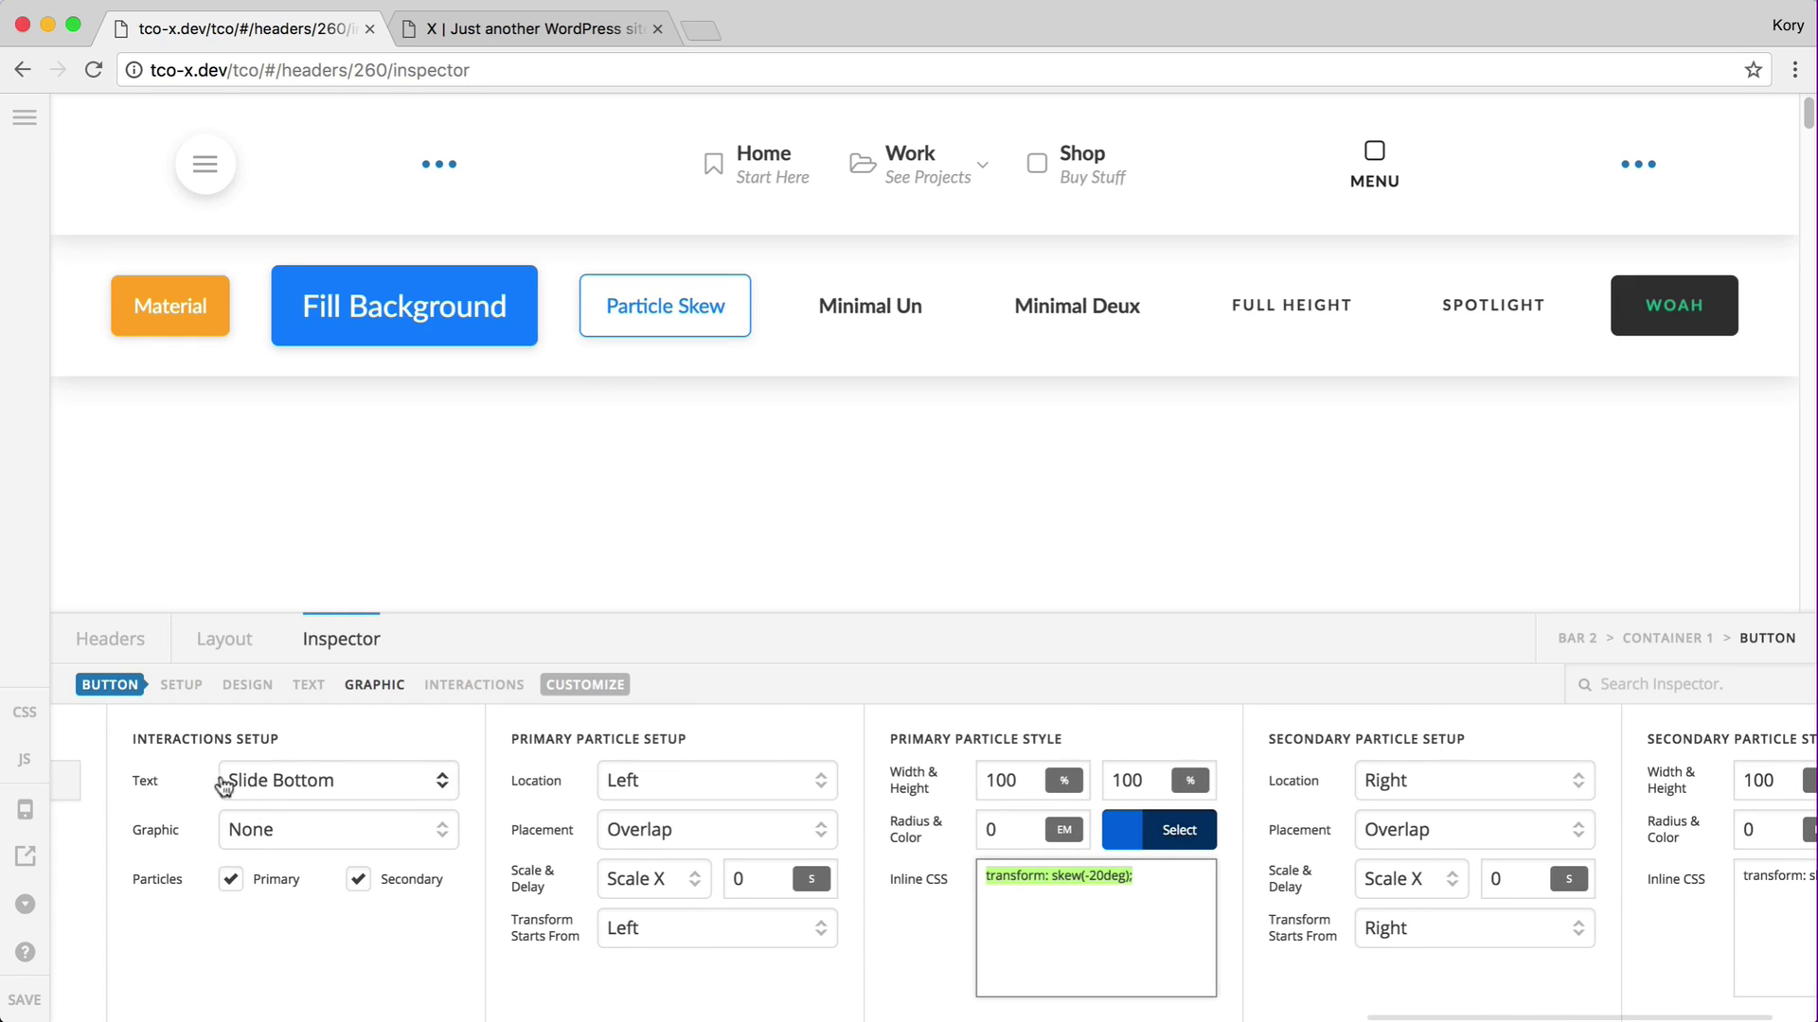
key("ctrl+Tab")
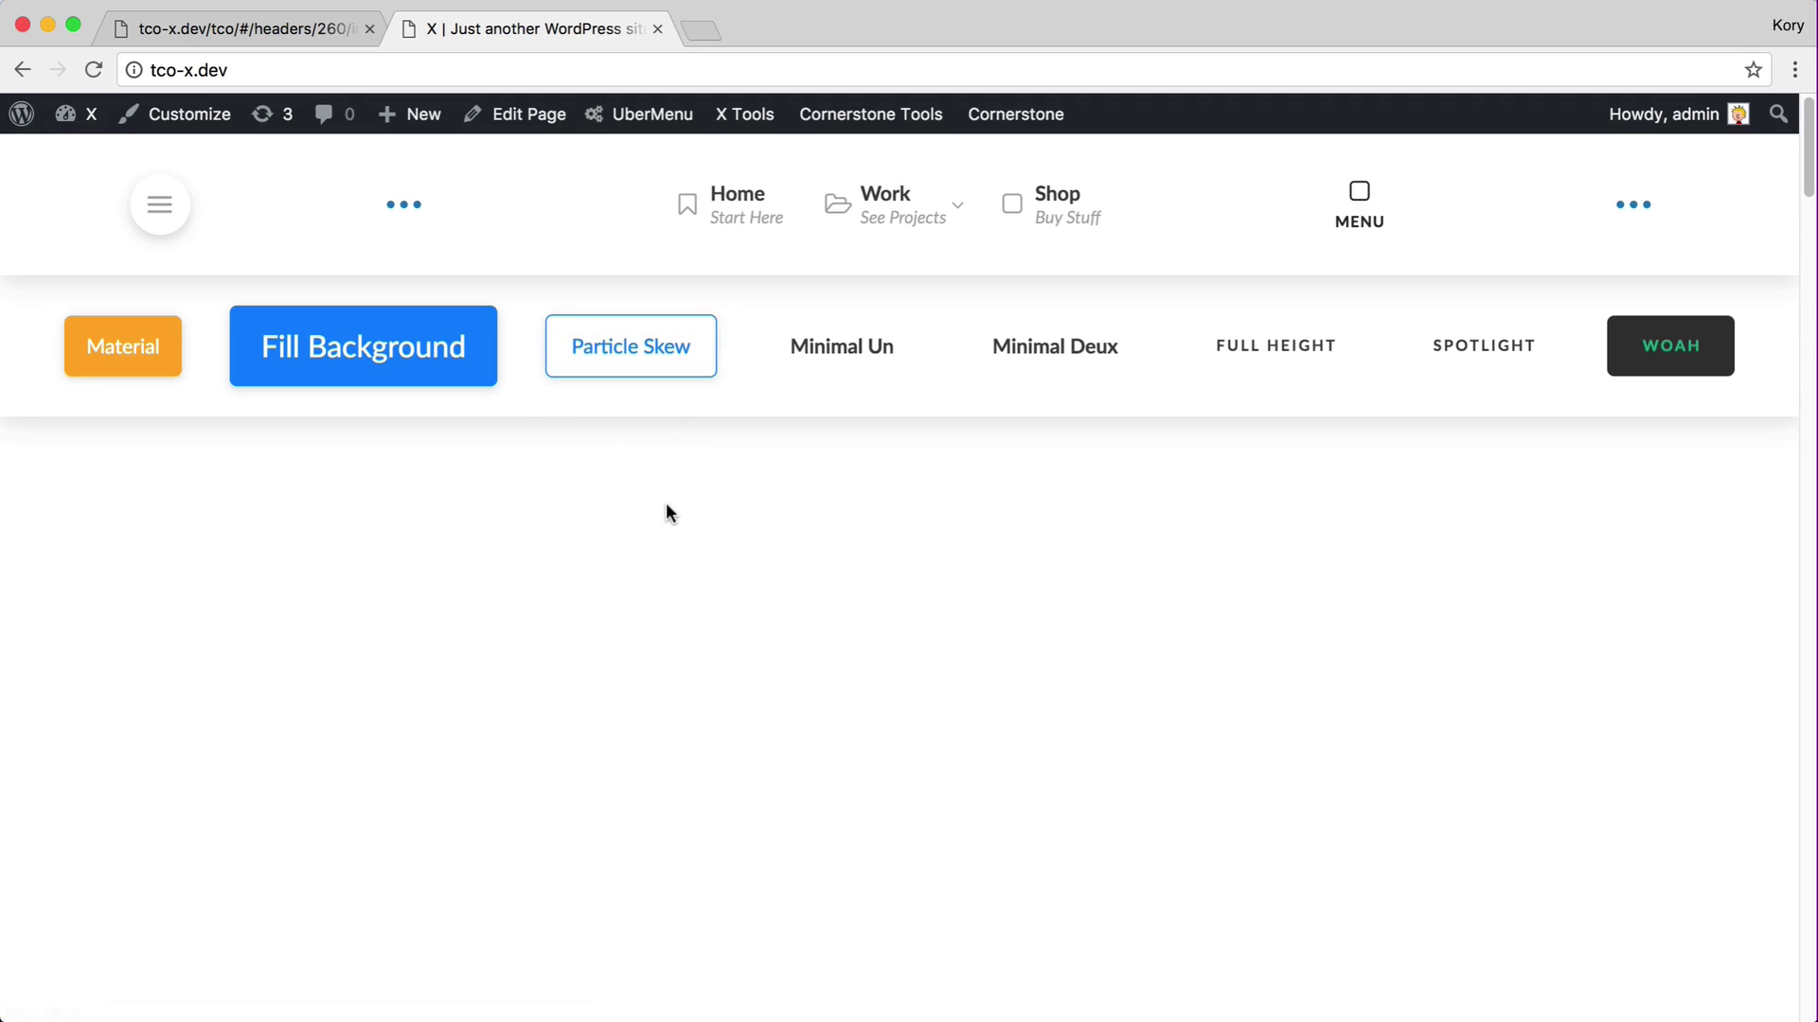
key("ctrl+shift+Tab")
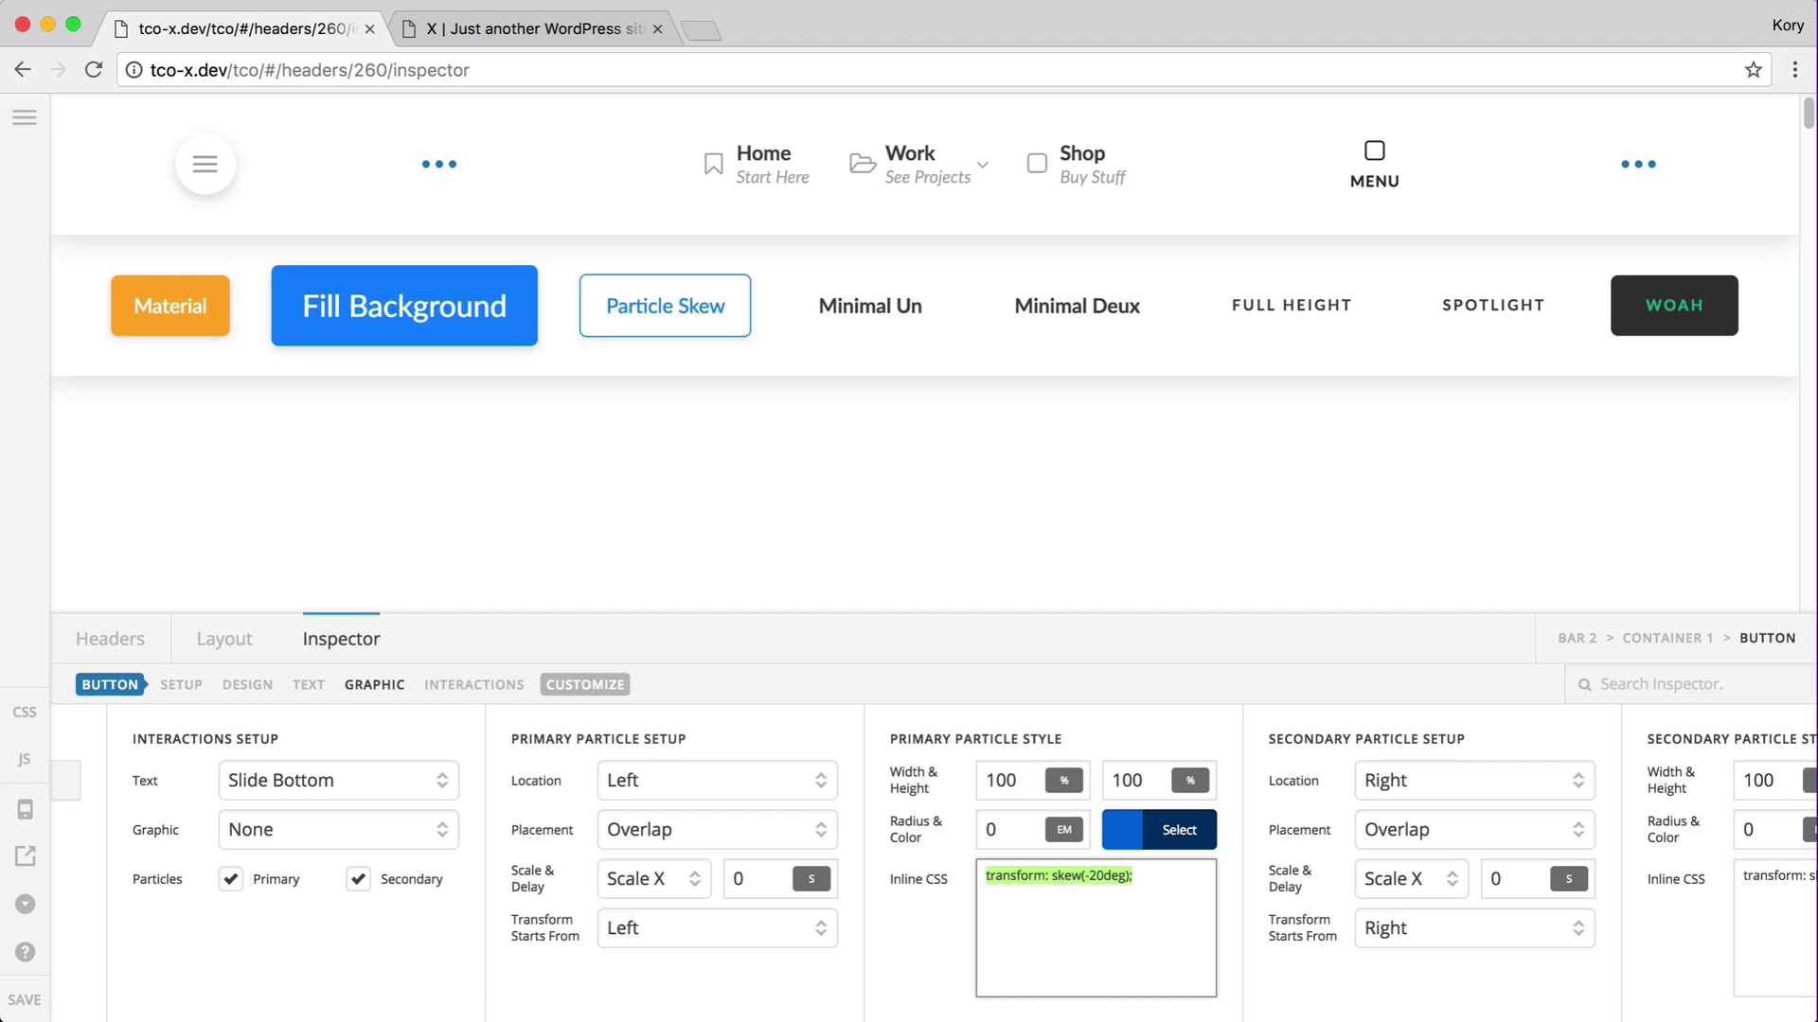
Change the scale of the Particle Skew button's primary and secondary particles to Scale Y.
left_click(757, 975)
left_click(628, 881)
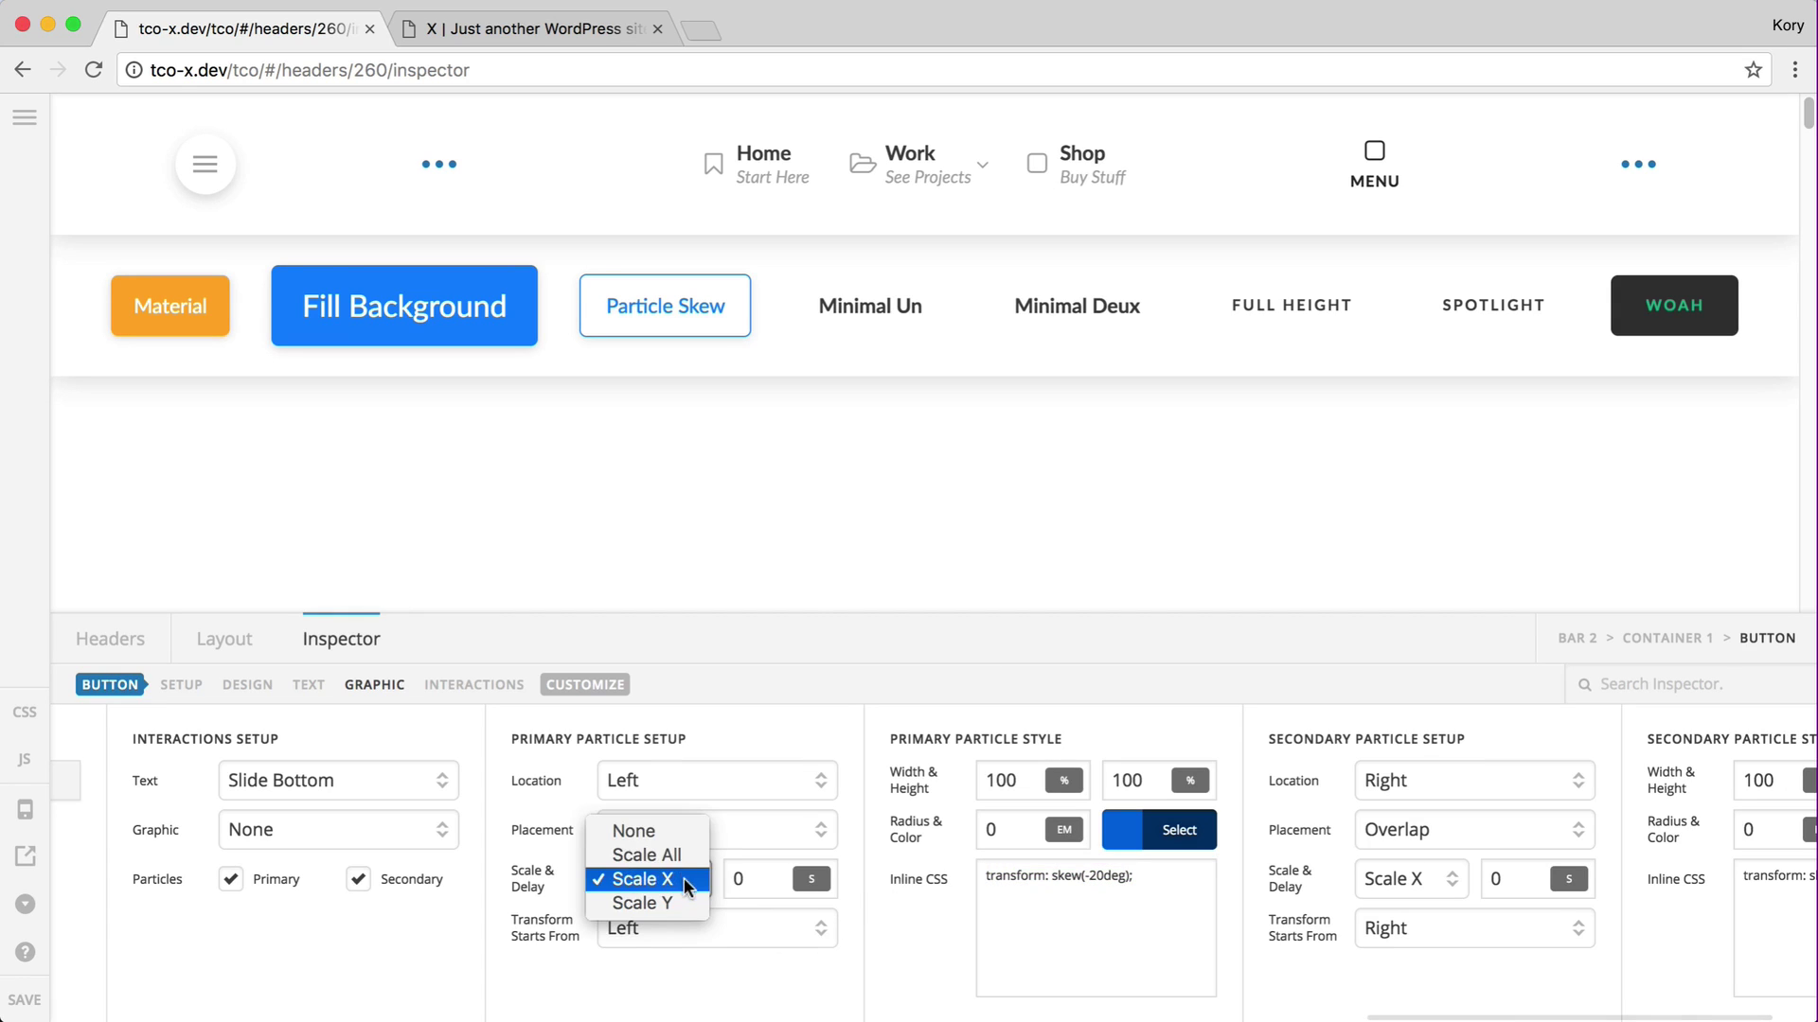
left_click(632, 903)
left_click(1392, 878)
left_click(1395, 899)
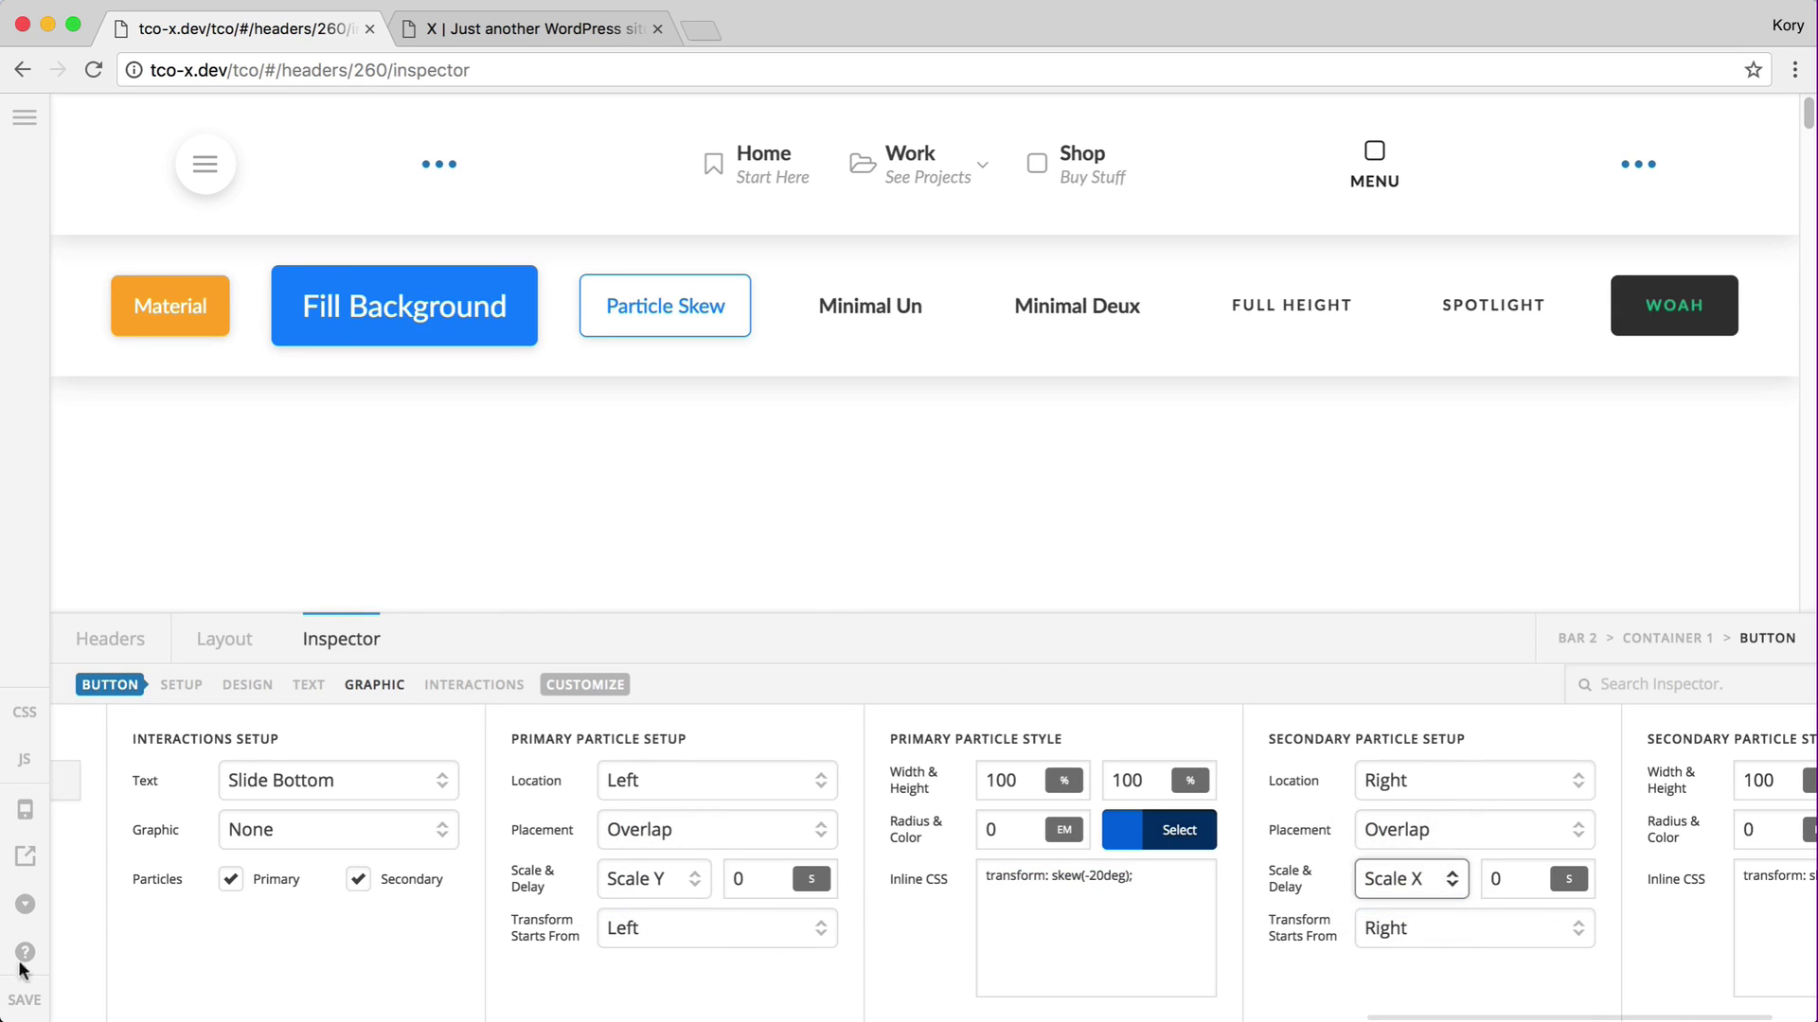
Reload the live site and preview the Particle Skew button's vertical particle scaling, then return to the header editor.
key("ctrl+Tab")
key("super+r")
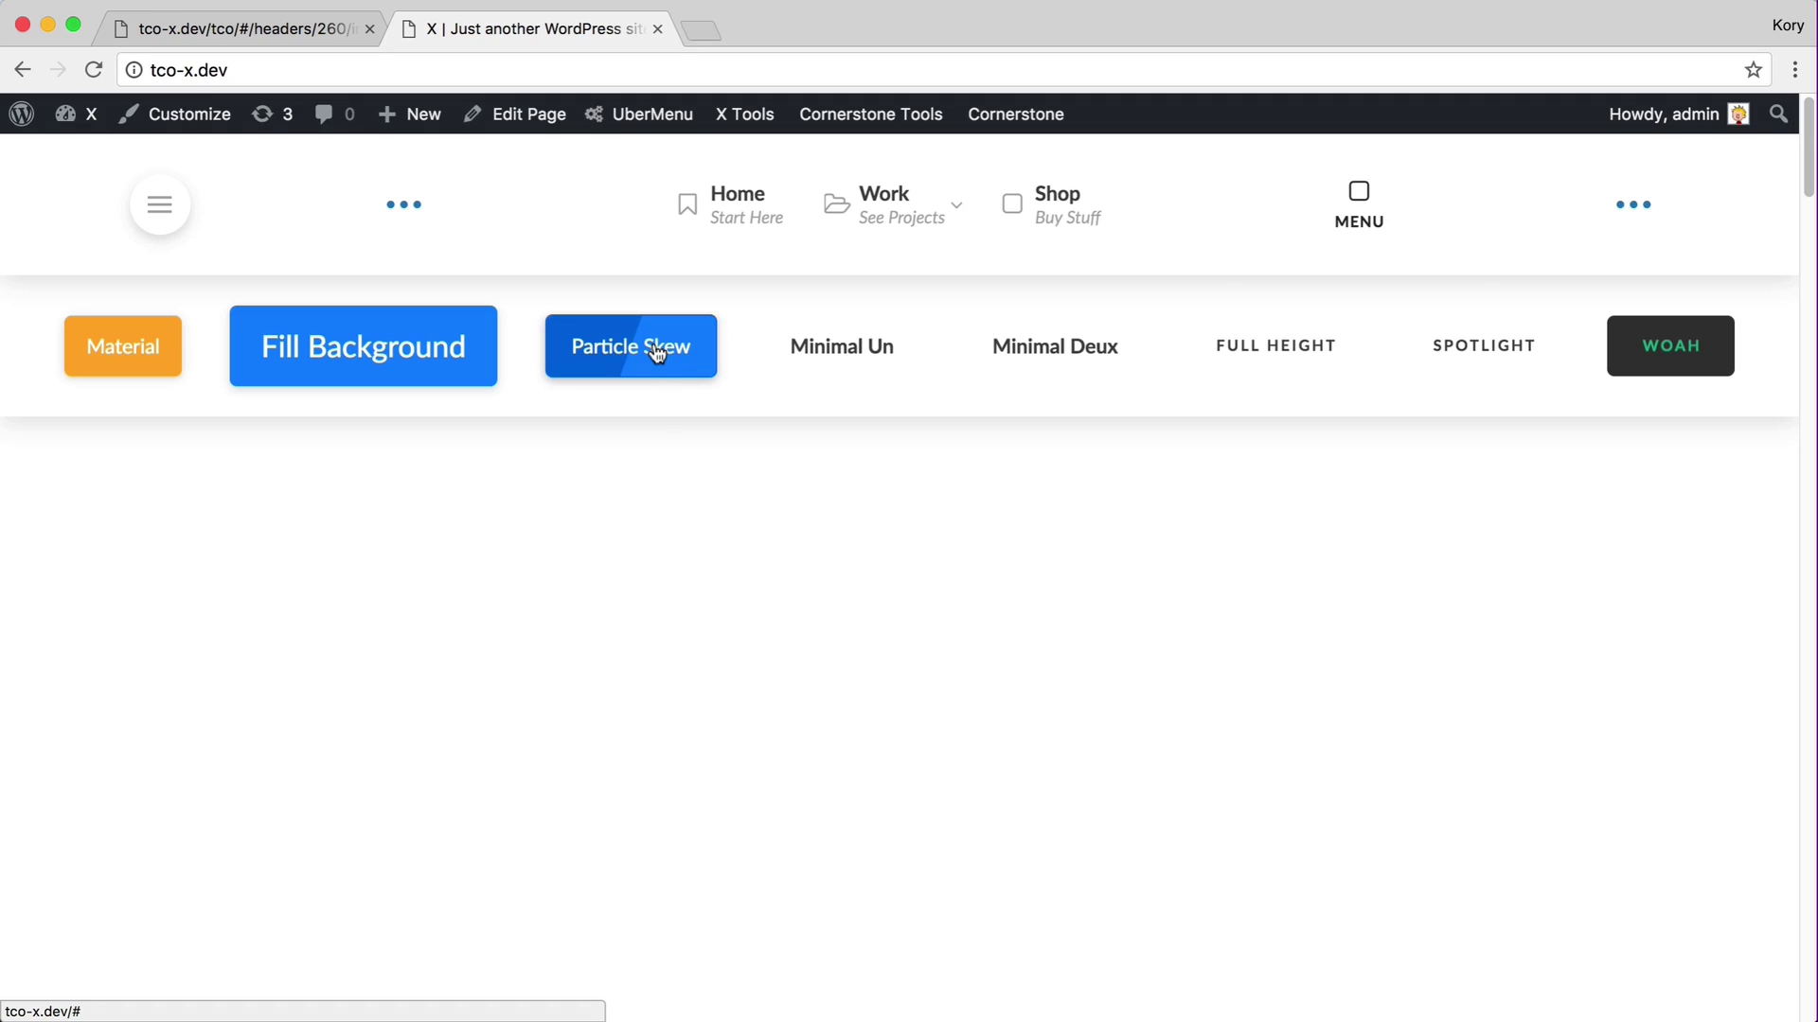
key("ctrl+shift+Tab")
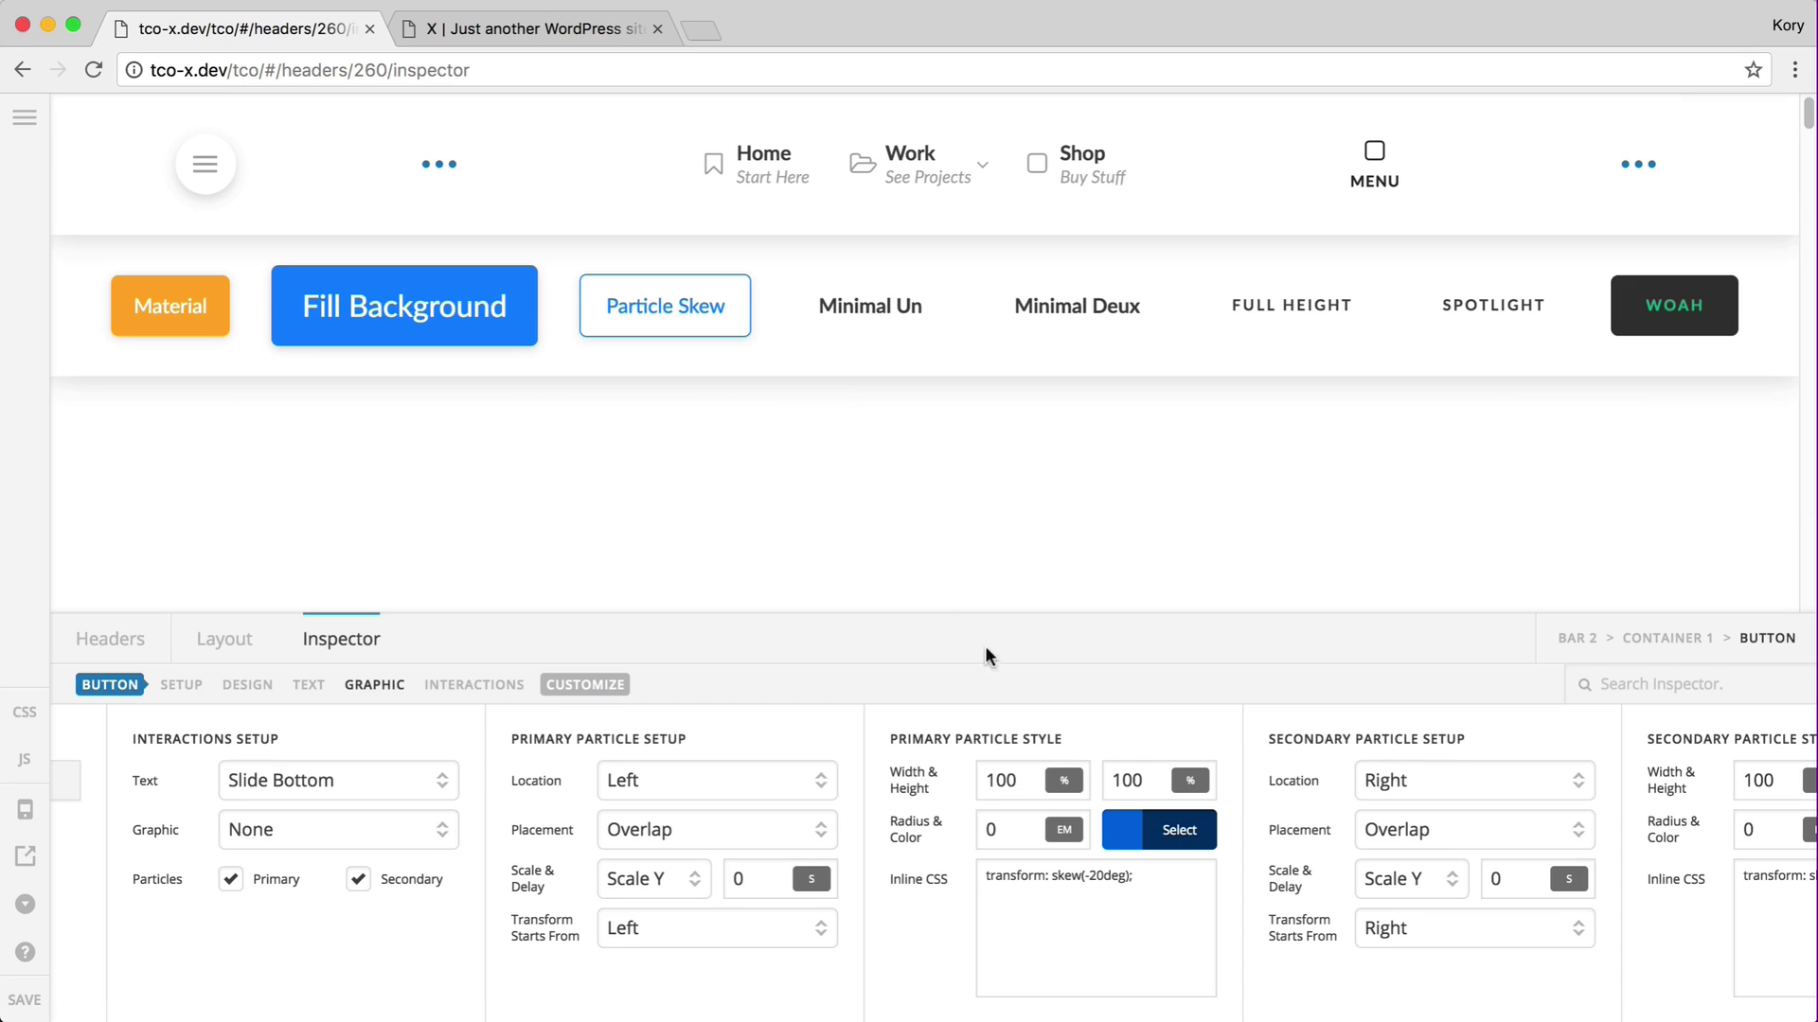
Try a height of 200% for the Particle Skew button's primary and secondary particles, keeping their width at 100%.
double_click(1024, 782)
type("200")
double_click(1764, 782)
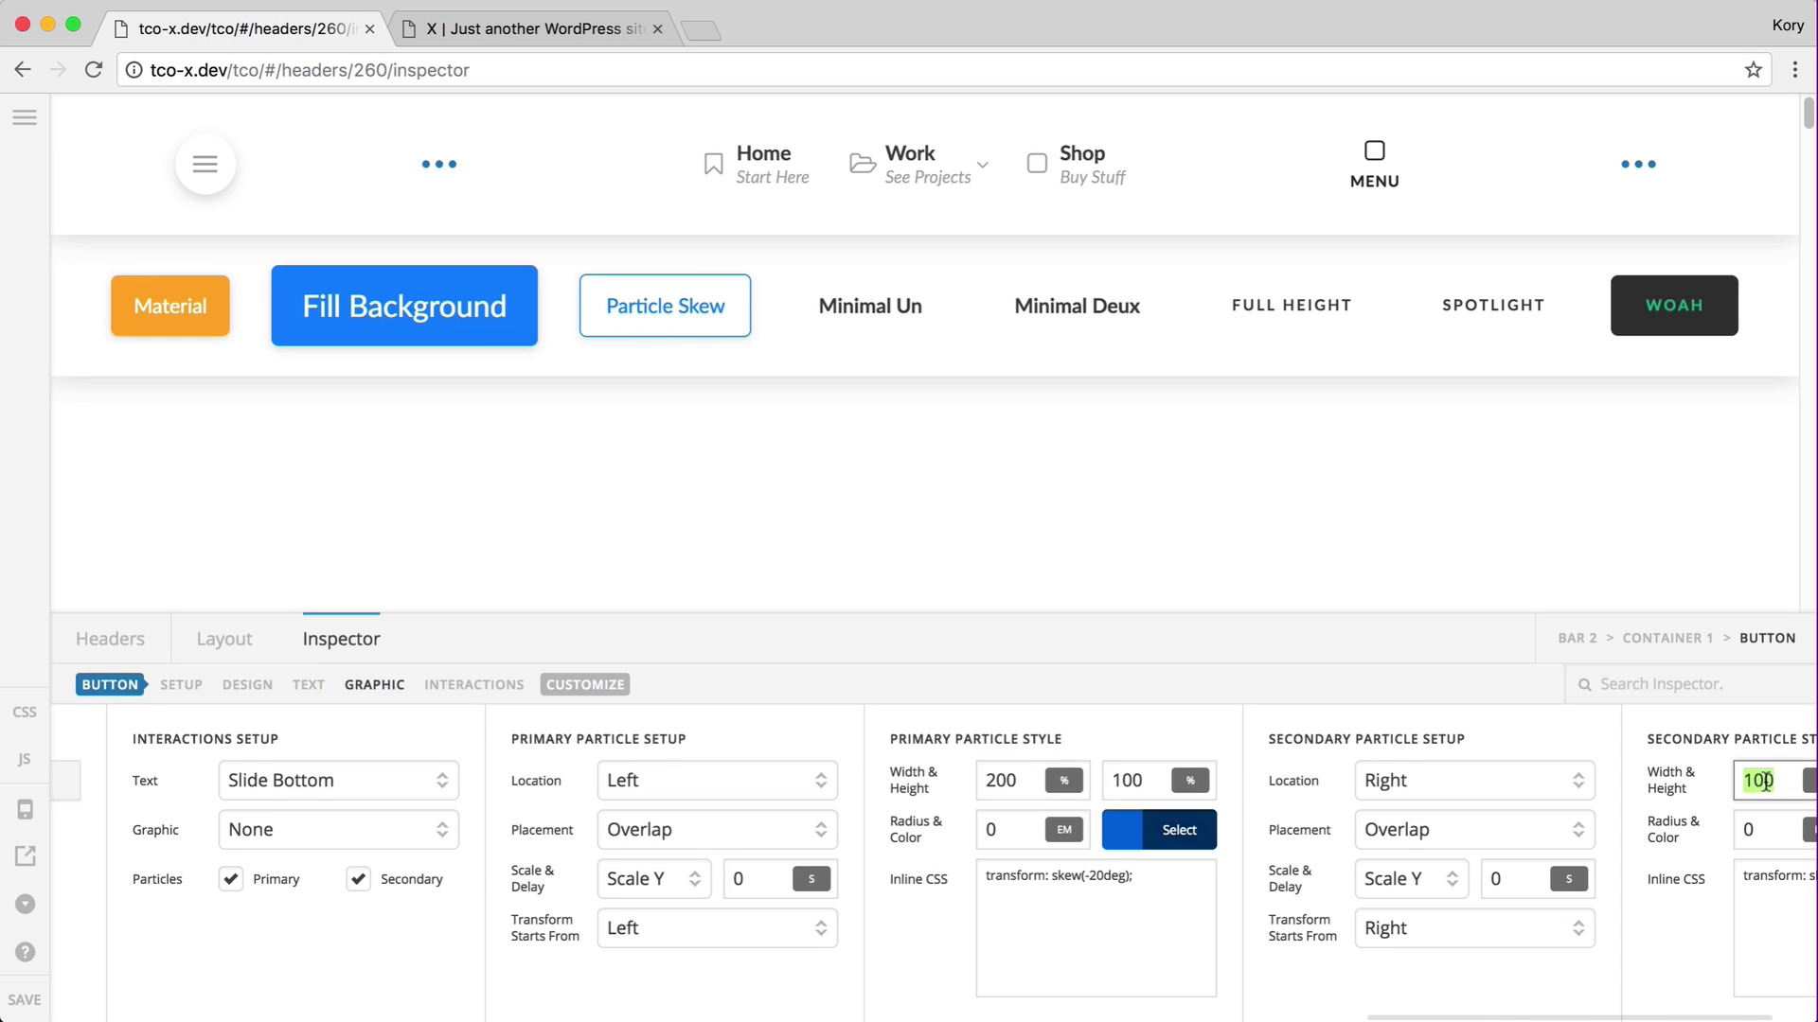
double_click(999, 778)
type("100")
double_click(1120, 779)
type("200")
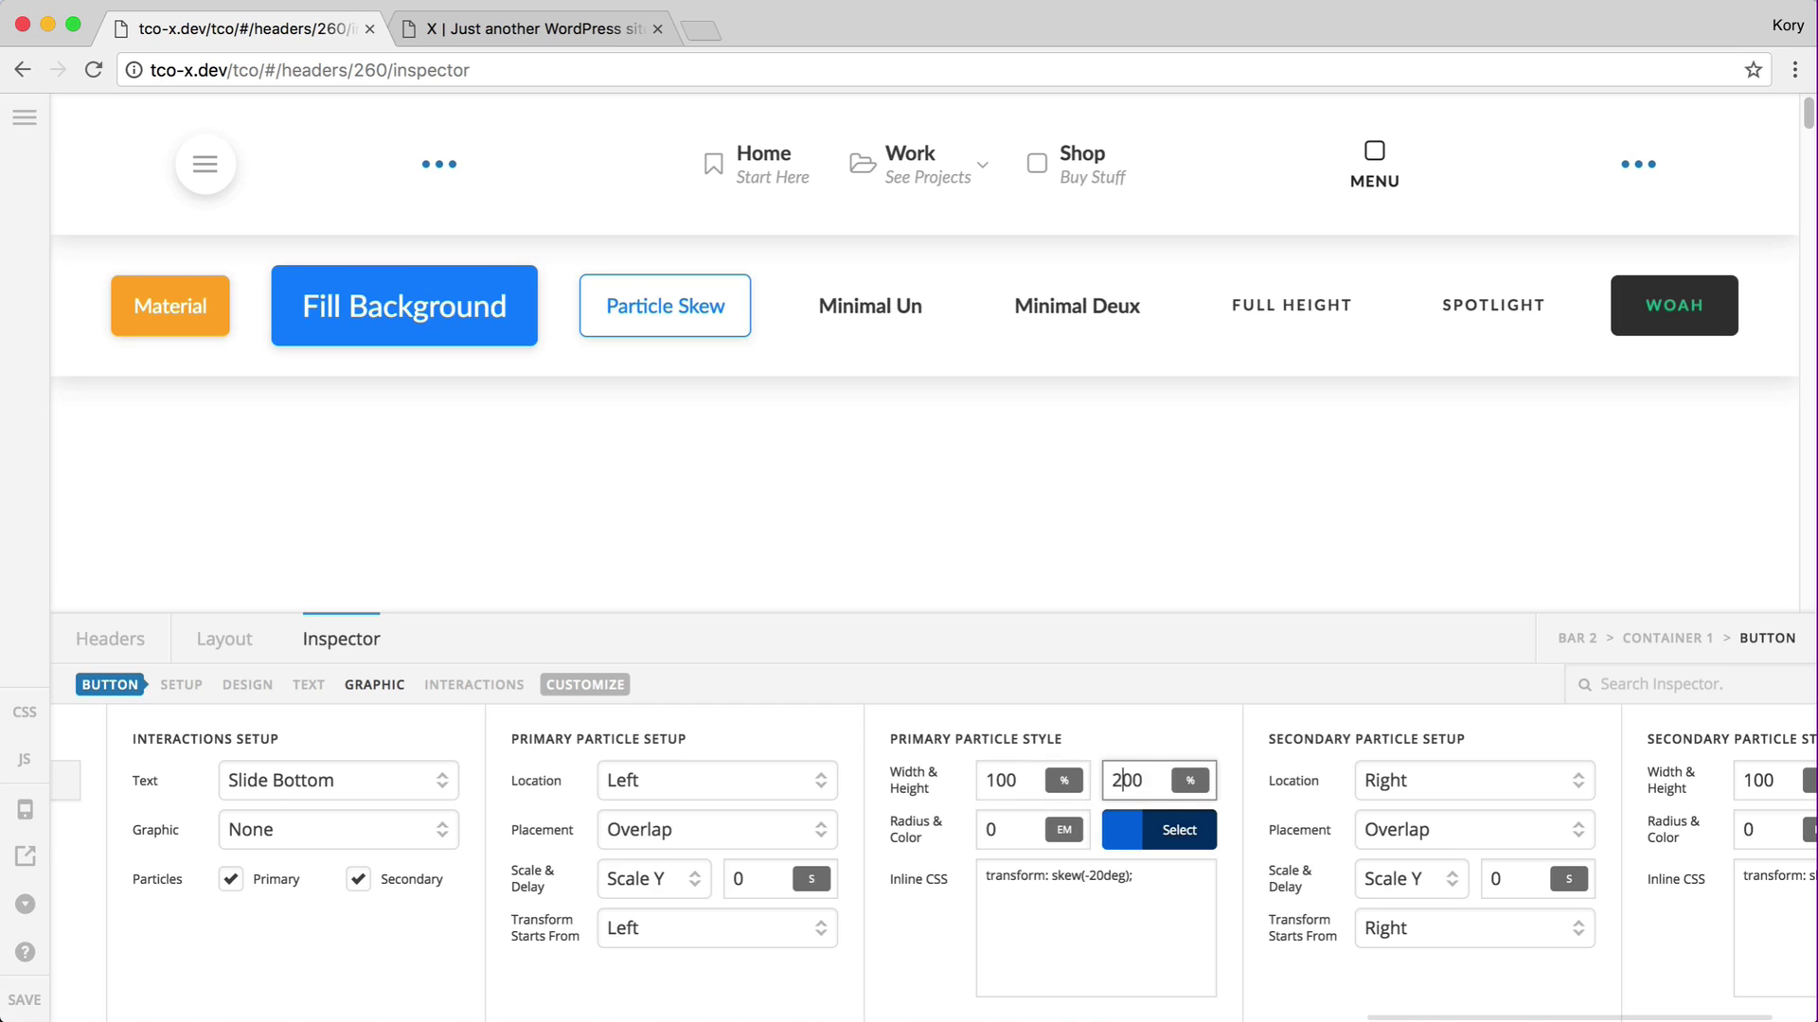
scroll(1120, 780, "right", 4)
left_click(1699, 778)
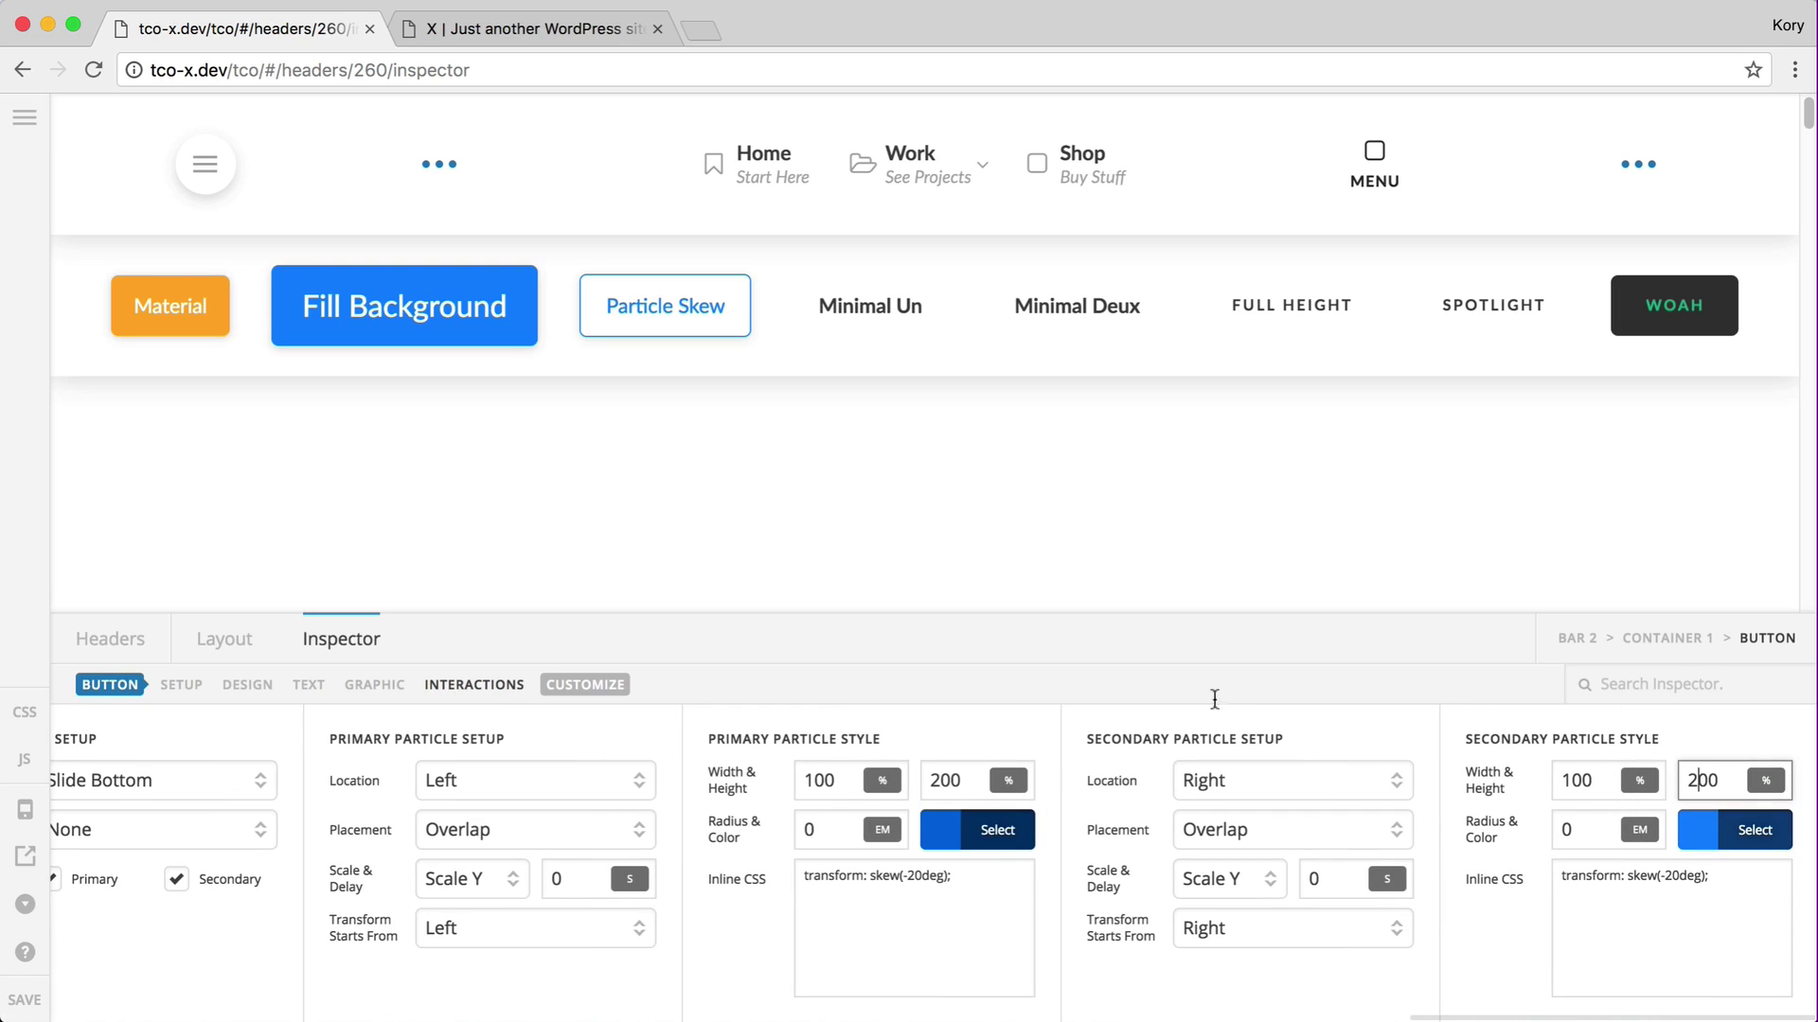
Reopen the Particle Skew button's interaction settings and set the height of both particles back to 100%.
left_click(668, 309)
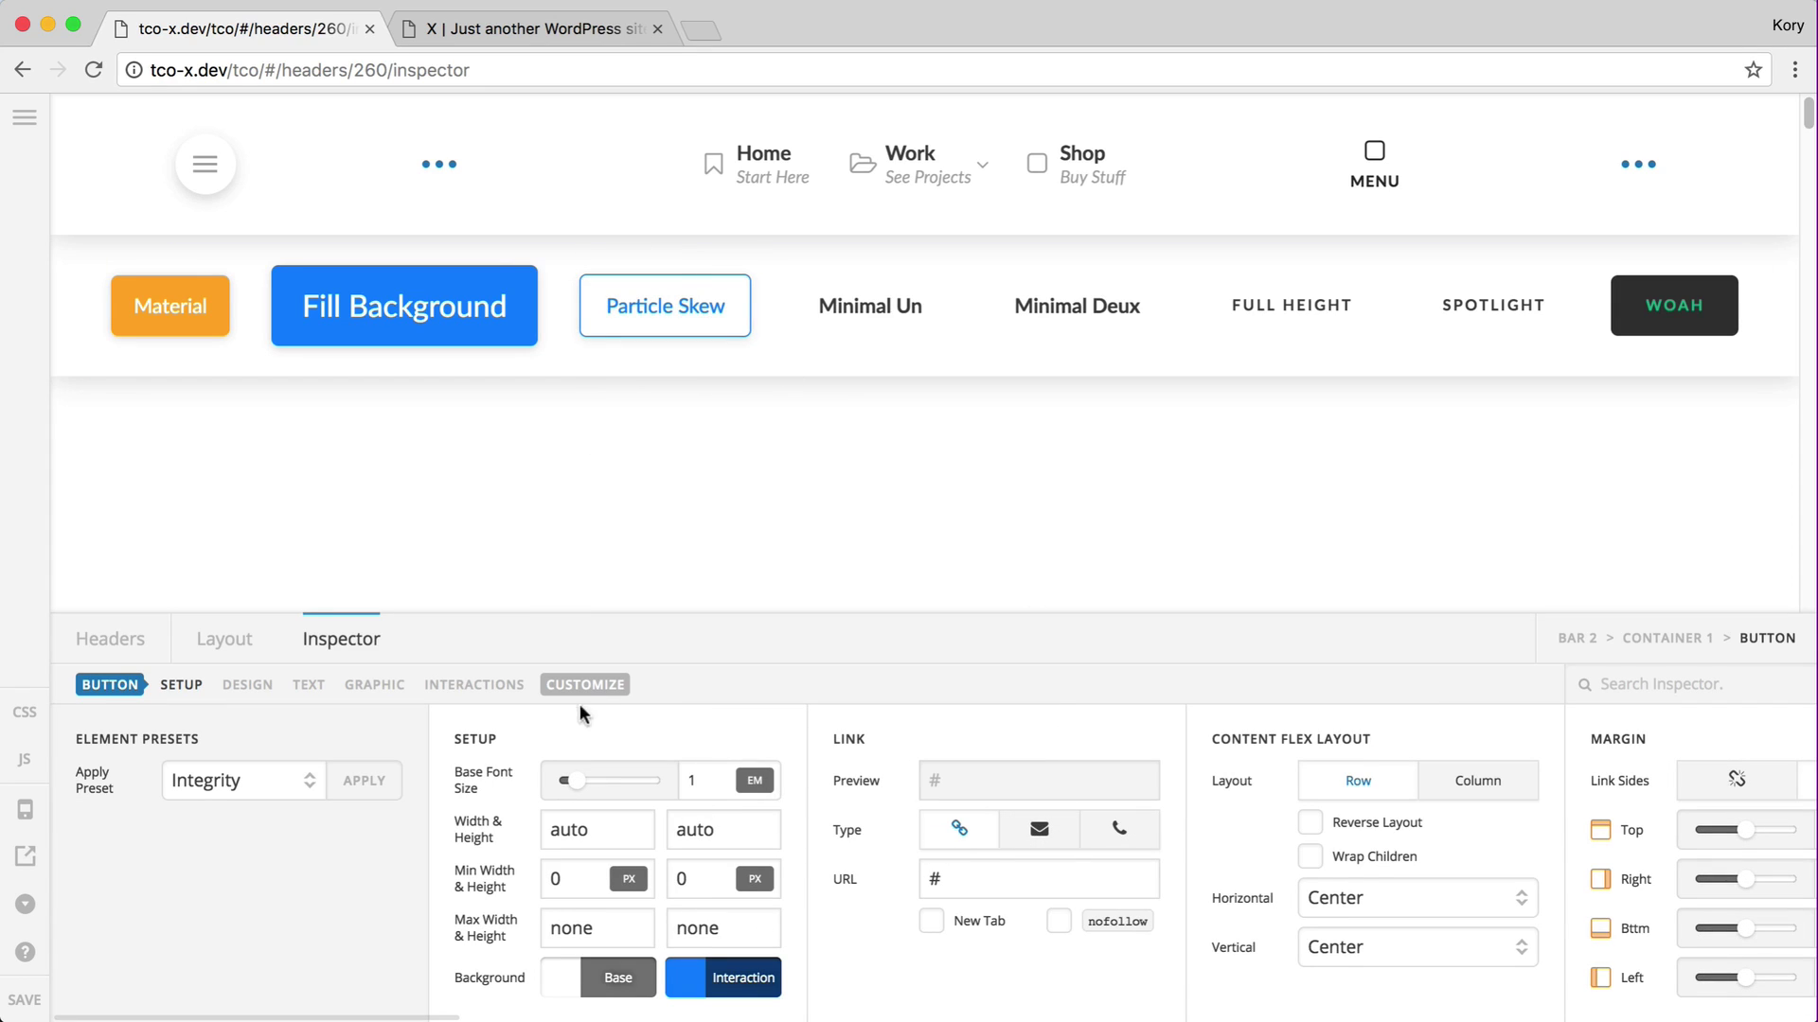
left_click(476, 686)
left_click(1064, 779)
scroll(1321, 849, "right", 3)
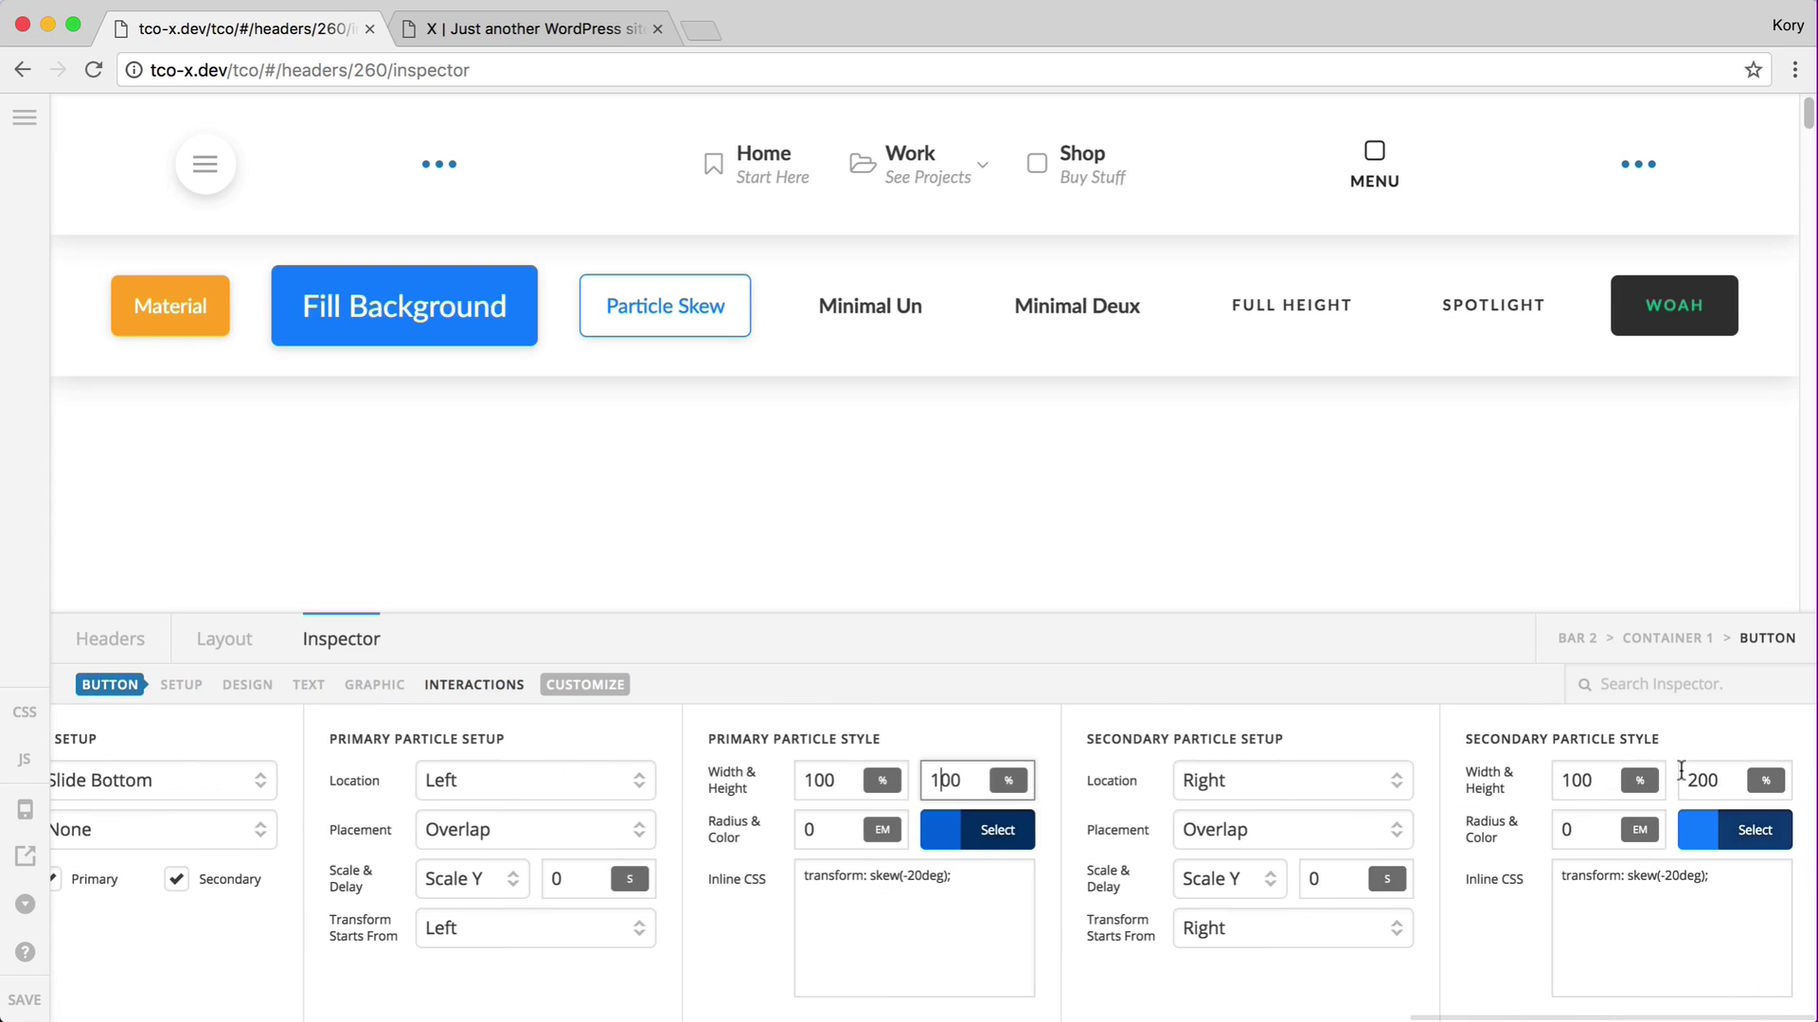
left_click(1697, 780)
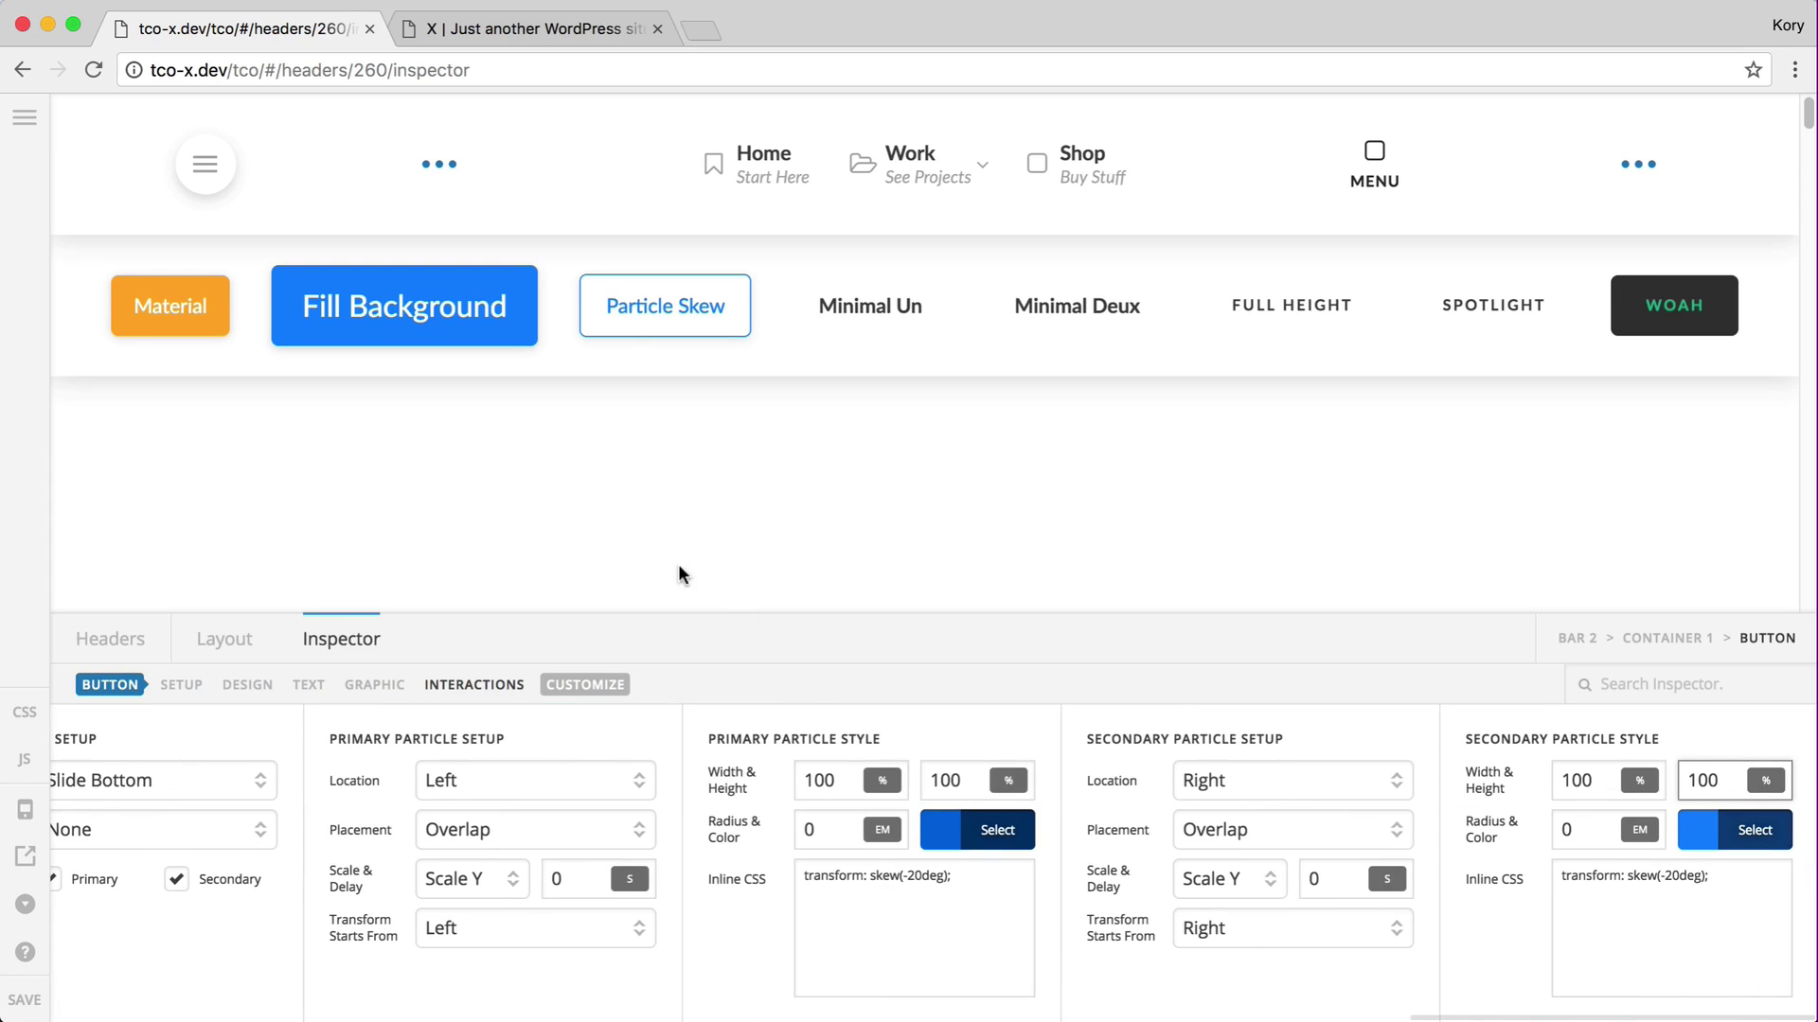
Set the scale of the Particle Skew button's primary and secondary particles to Scale X and save the header.
left_click(441, 877)
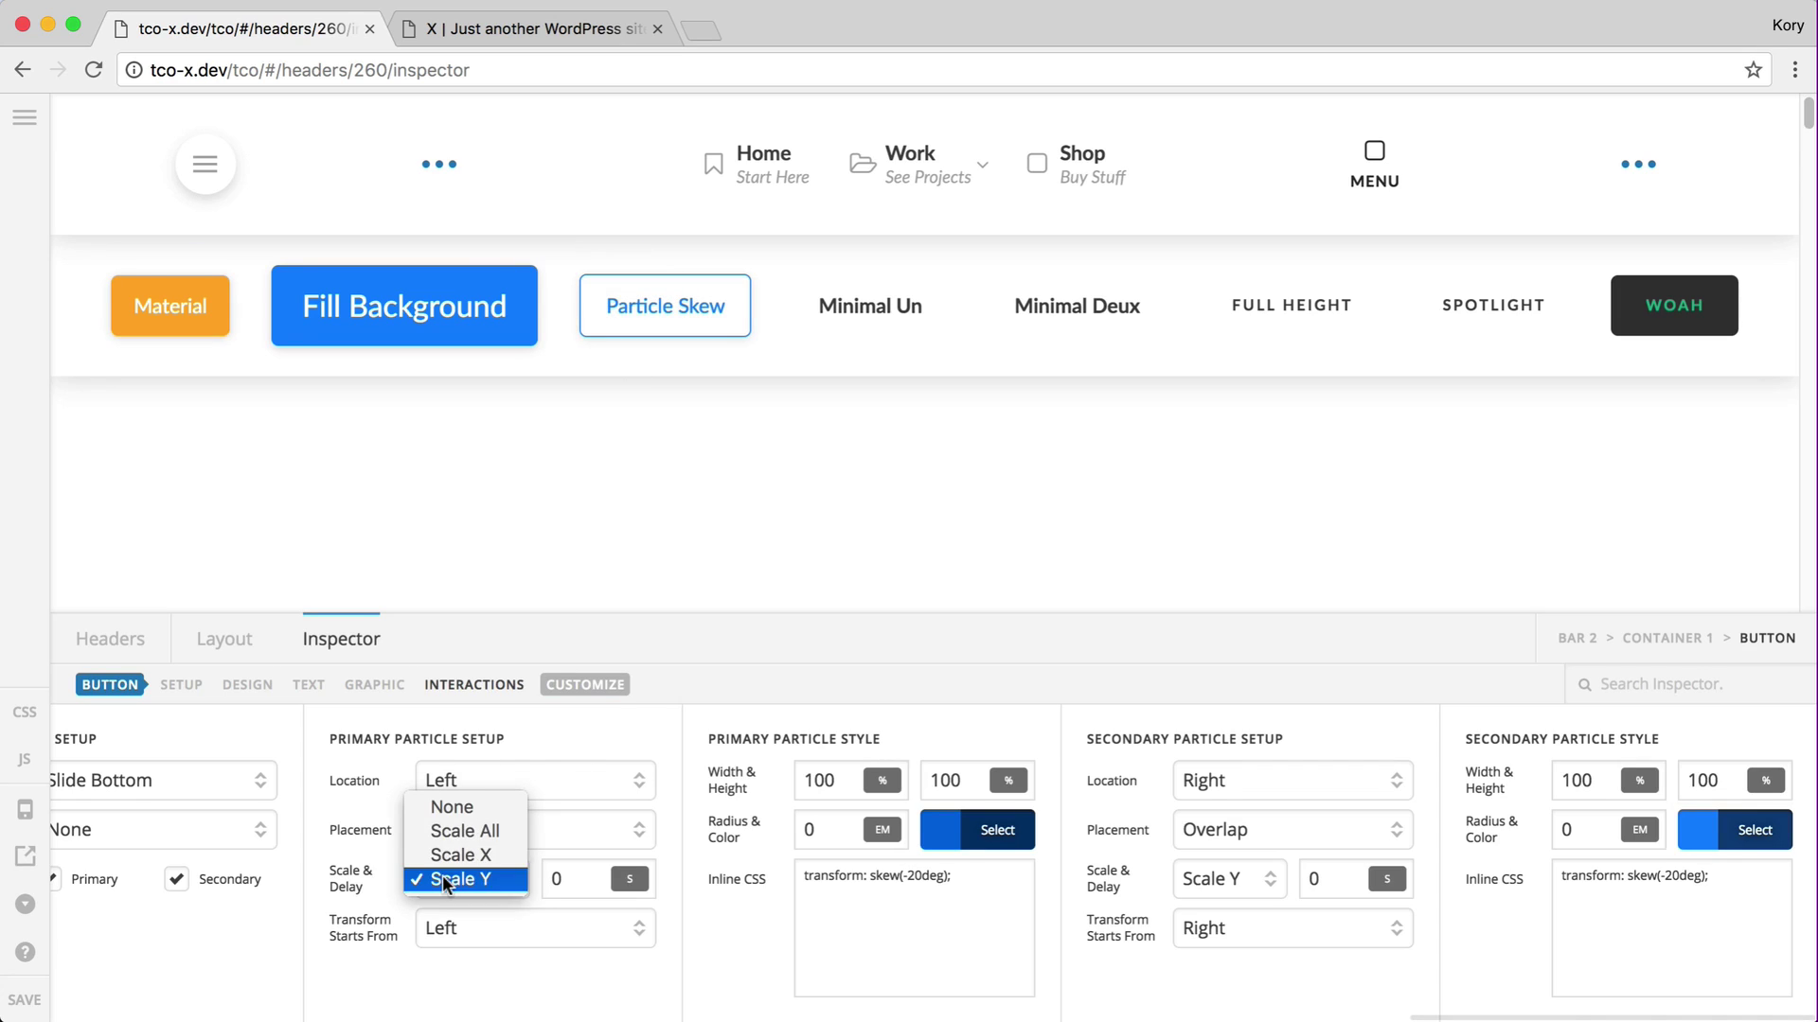
left_click(498, 854)
left_click(1221, 879)
left_click(1221, 856)
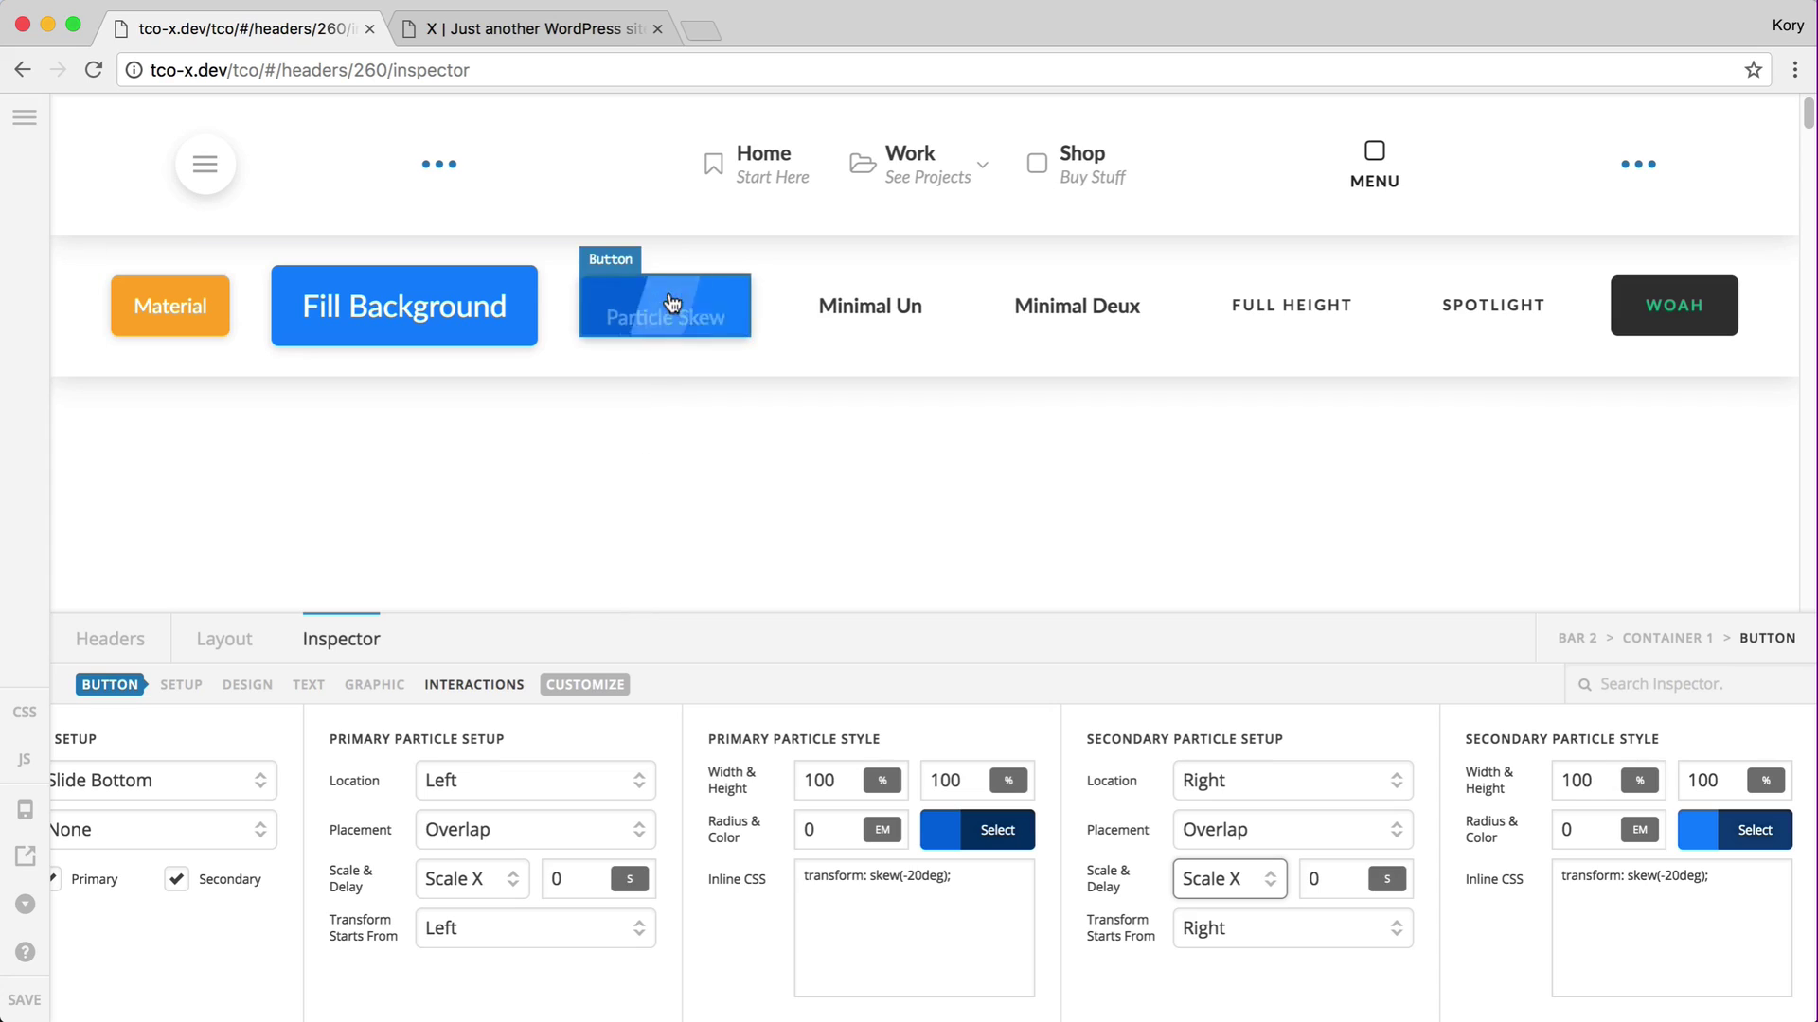
left_click(26, 1009)
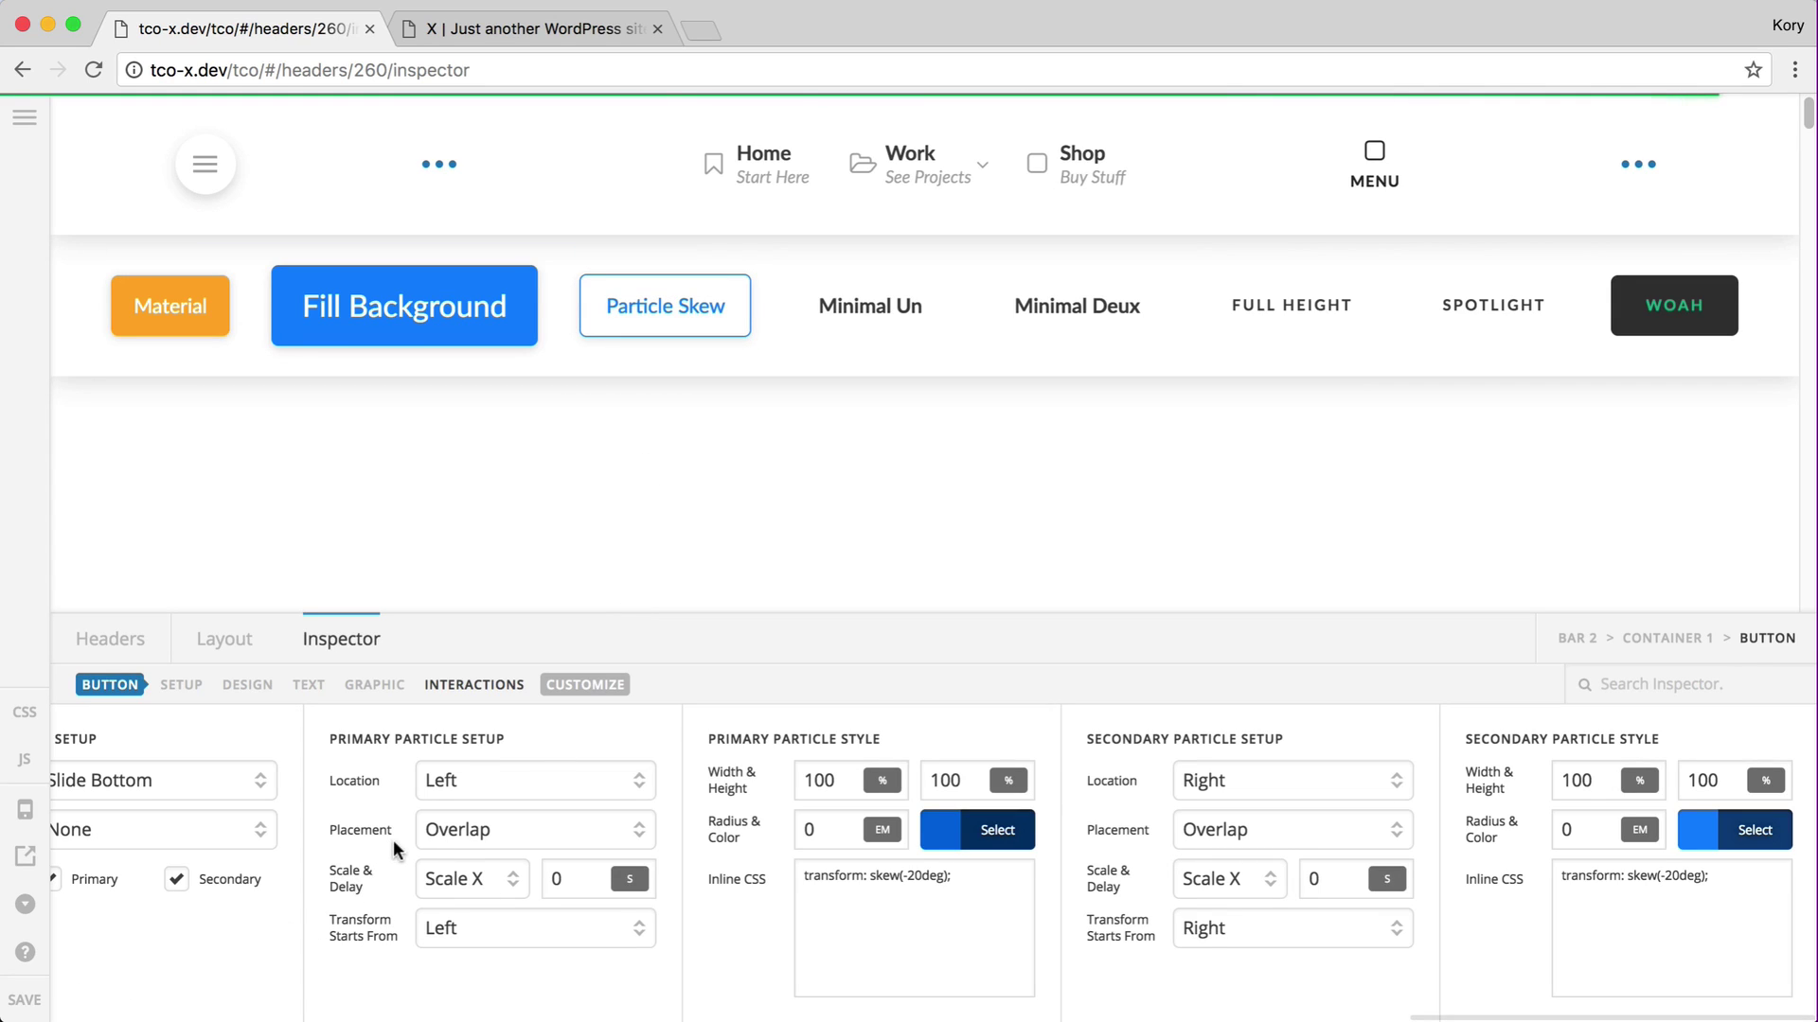
Check the live site, then open the Minimal Un button's interaction settings in the editor and examine its particle setup.
key("ctrl+Tab")
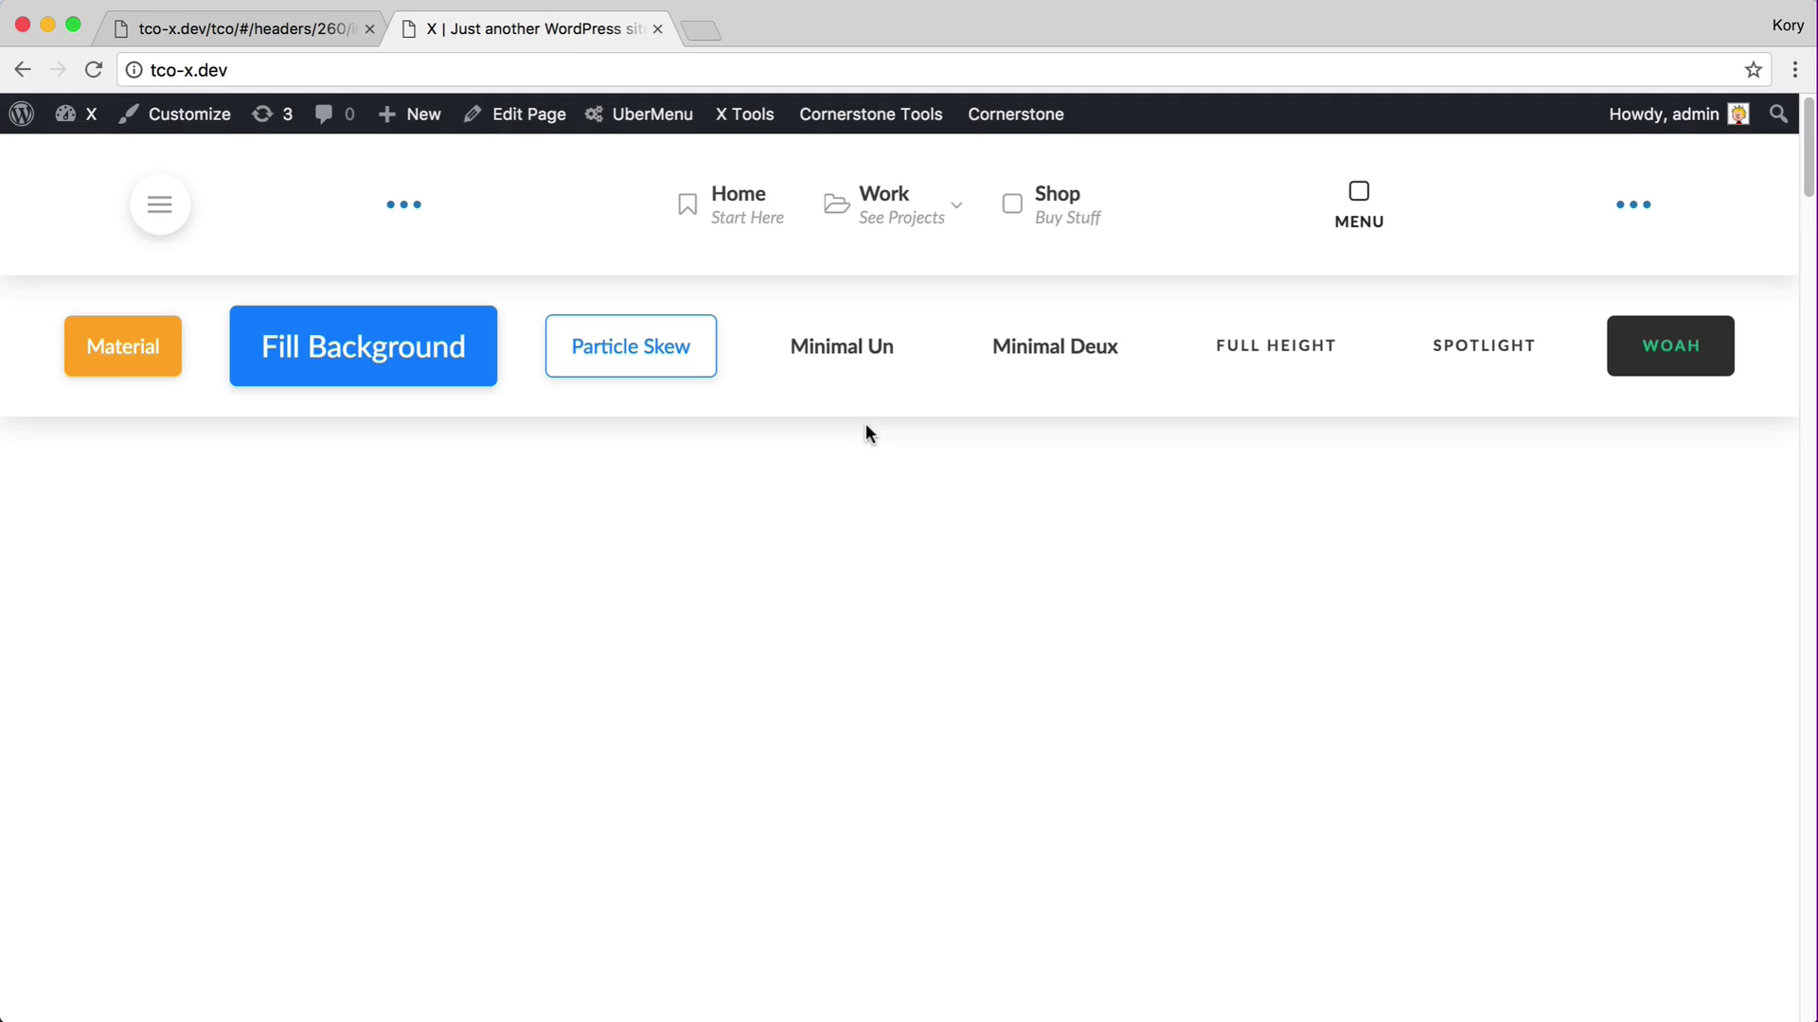
key("ctrl+shift+Tab")
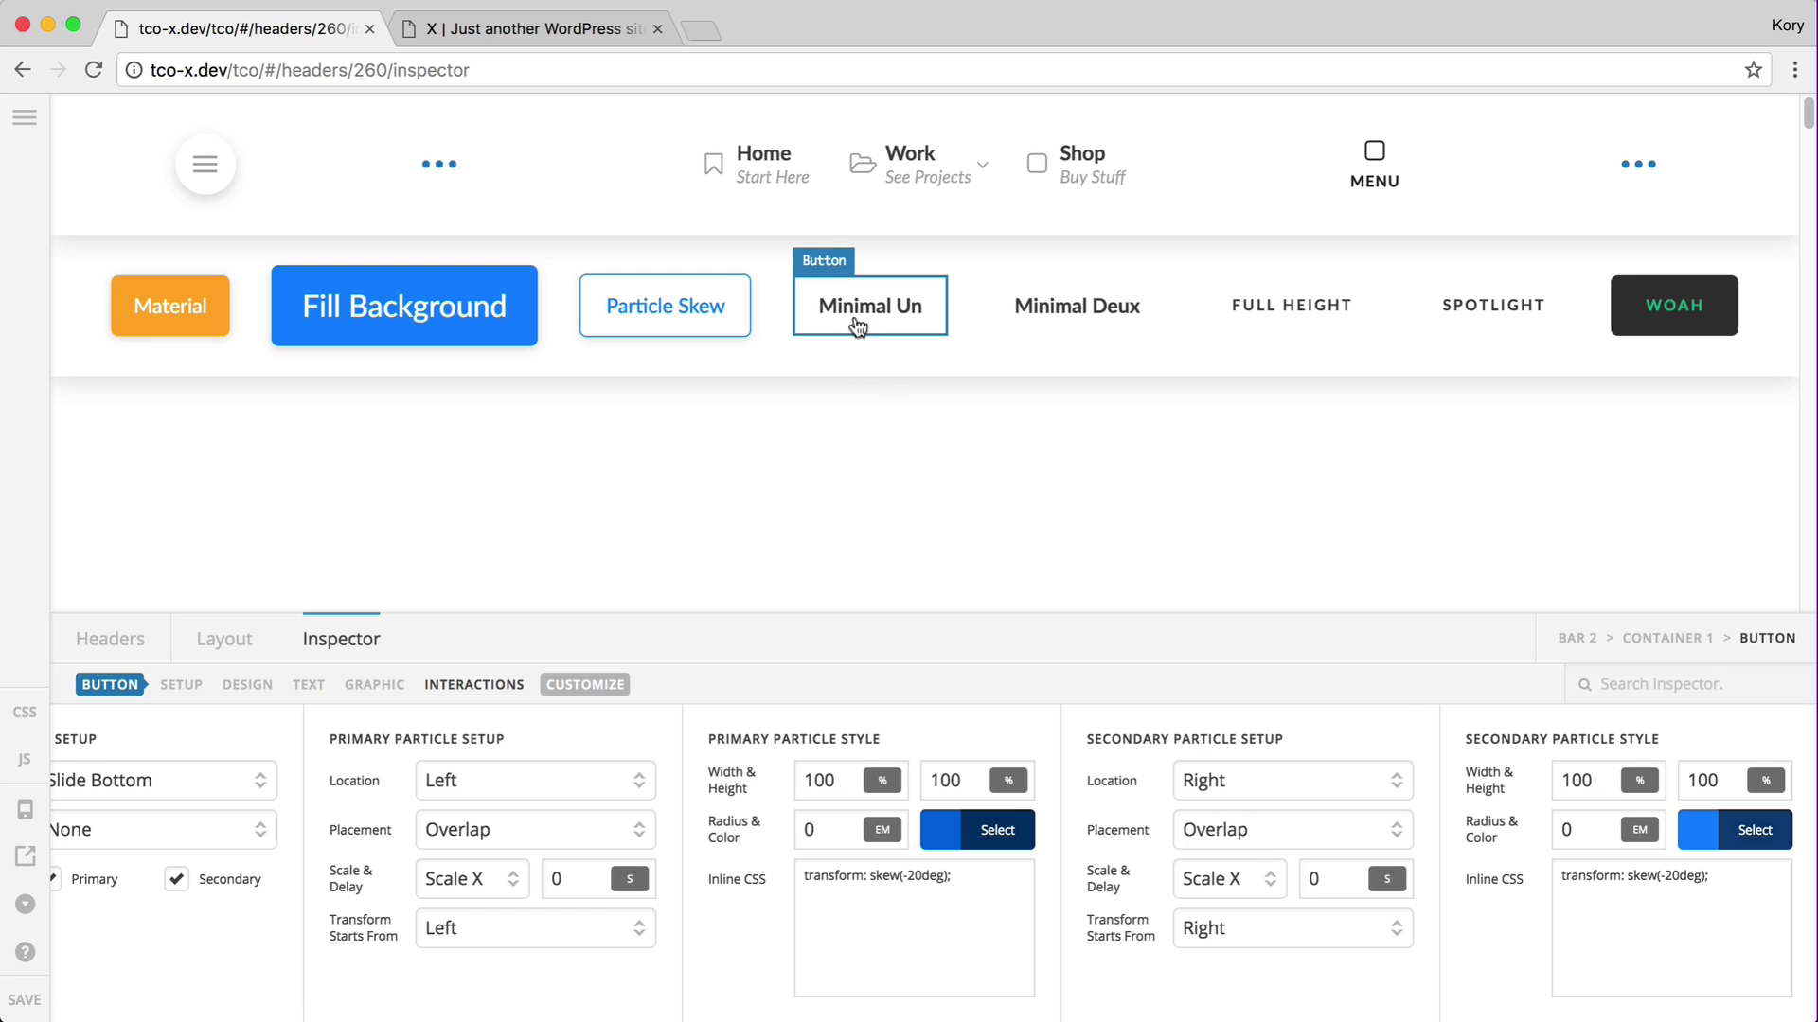
left_click(858, 325)
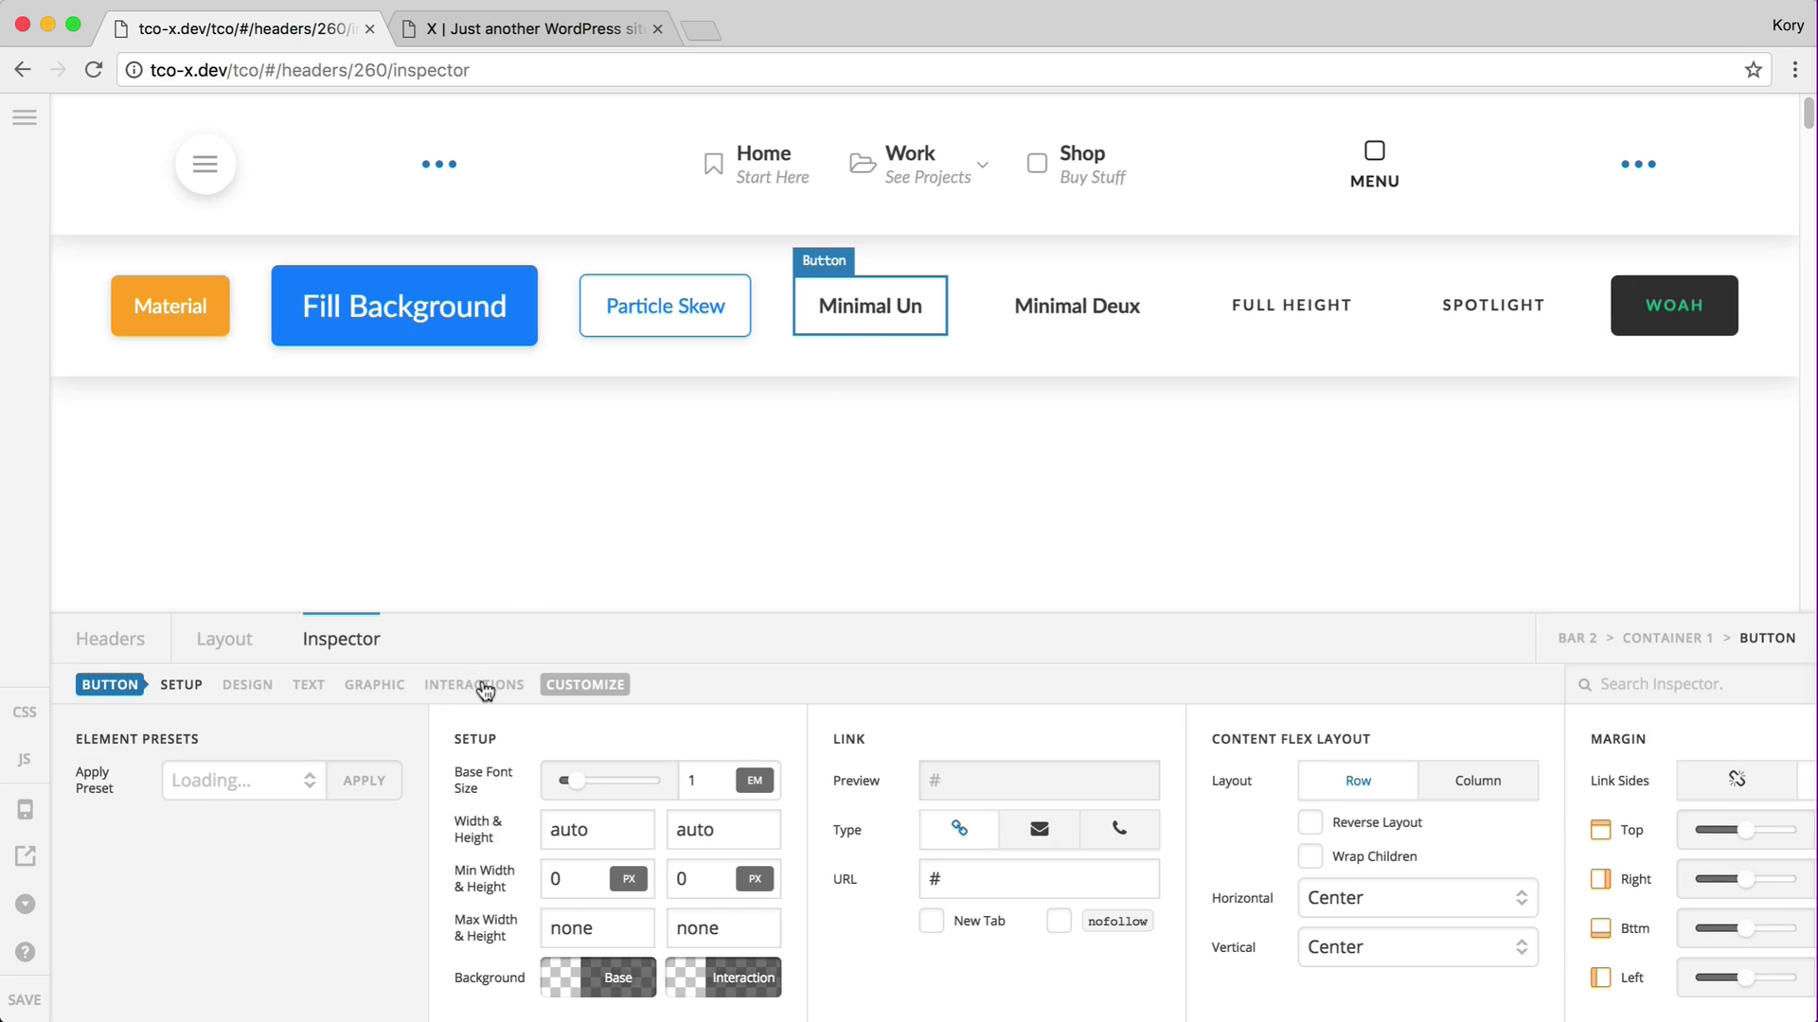
left_click(485, 689)
scroll(991, 937, "right", 3)
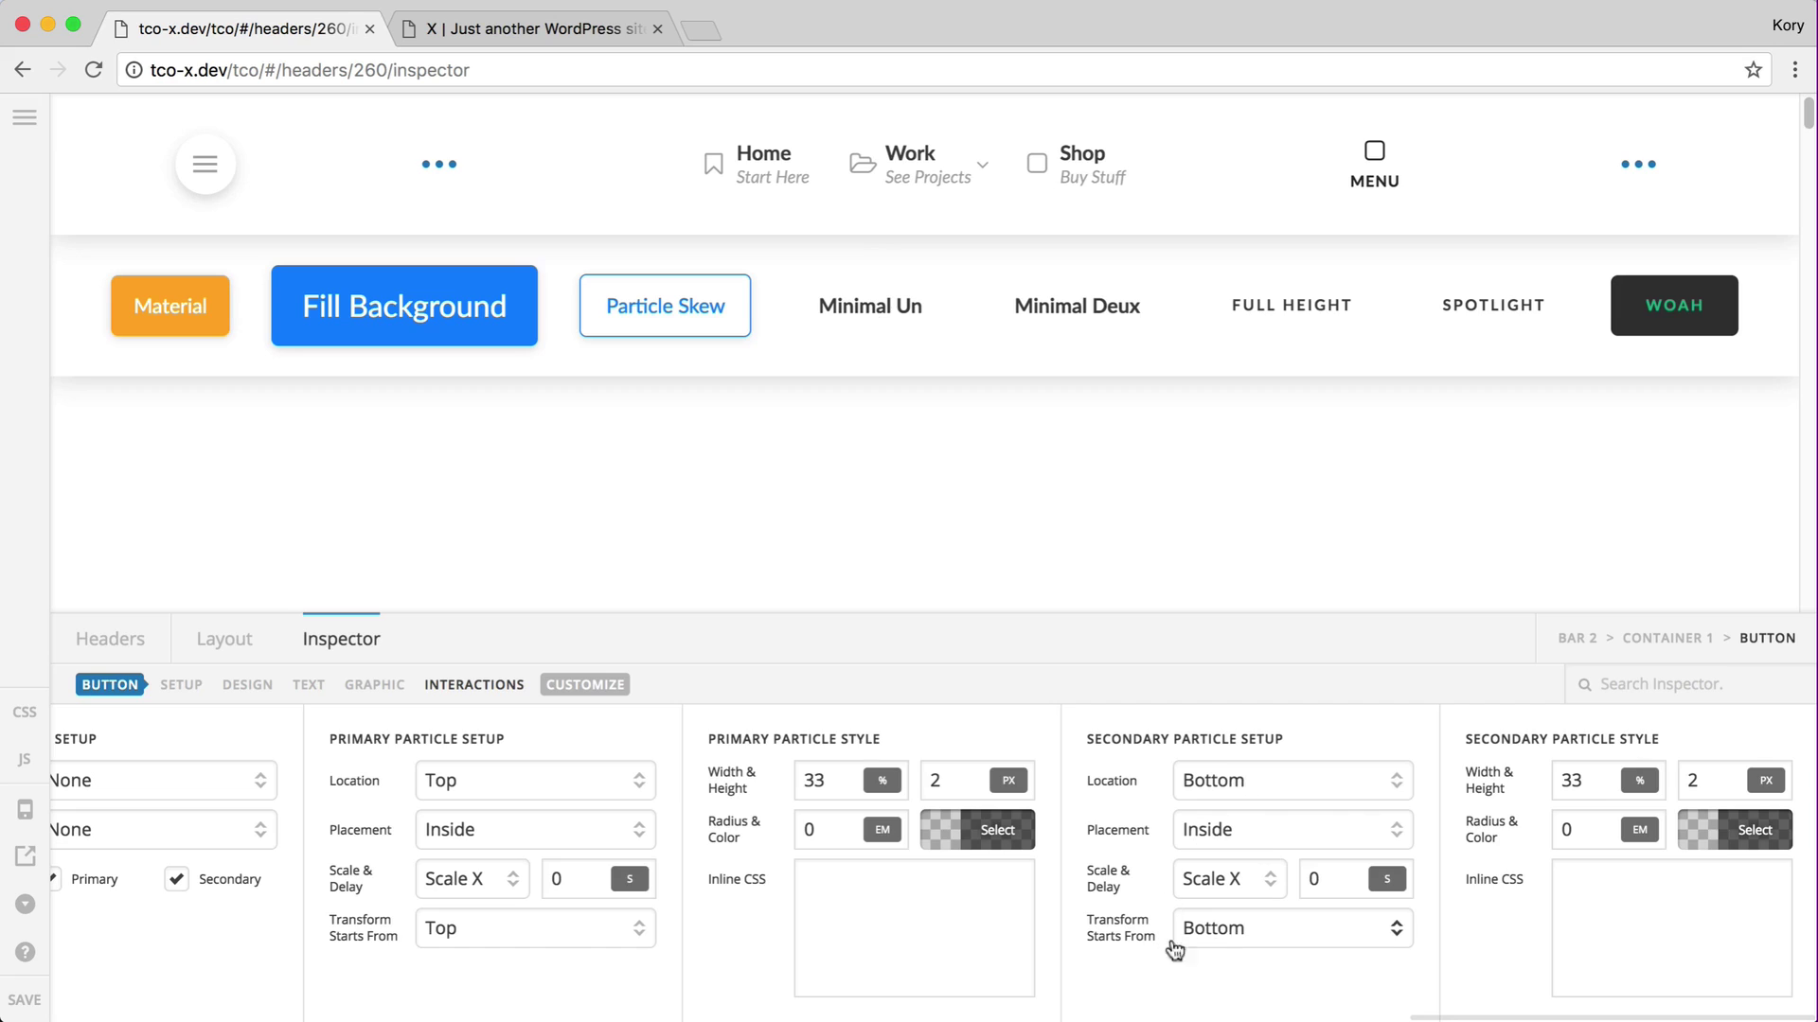
Examine the width and height of the Minimal Un button's primary particle and preview the button on the live site.
left_click(854, 772)
key("Tab")
left_click(833, 782)
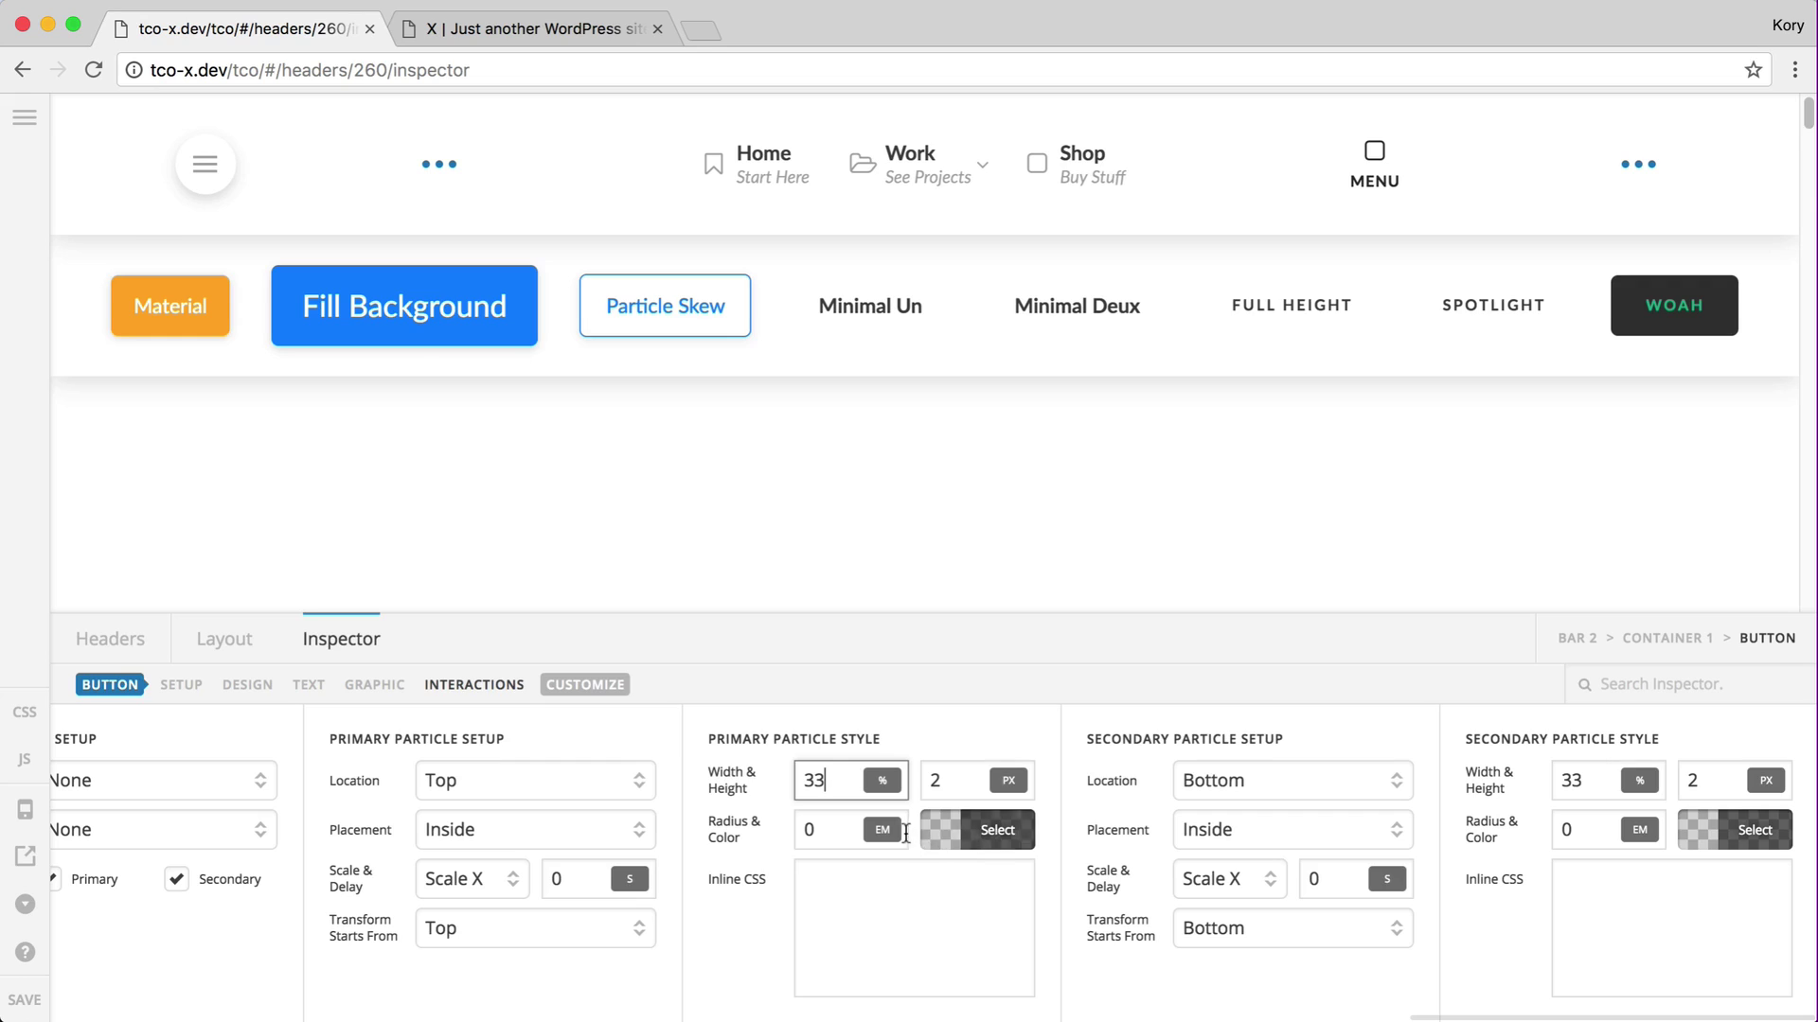
key("ctrl+Tab")
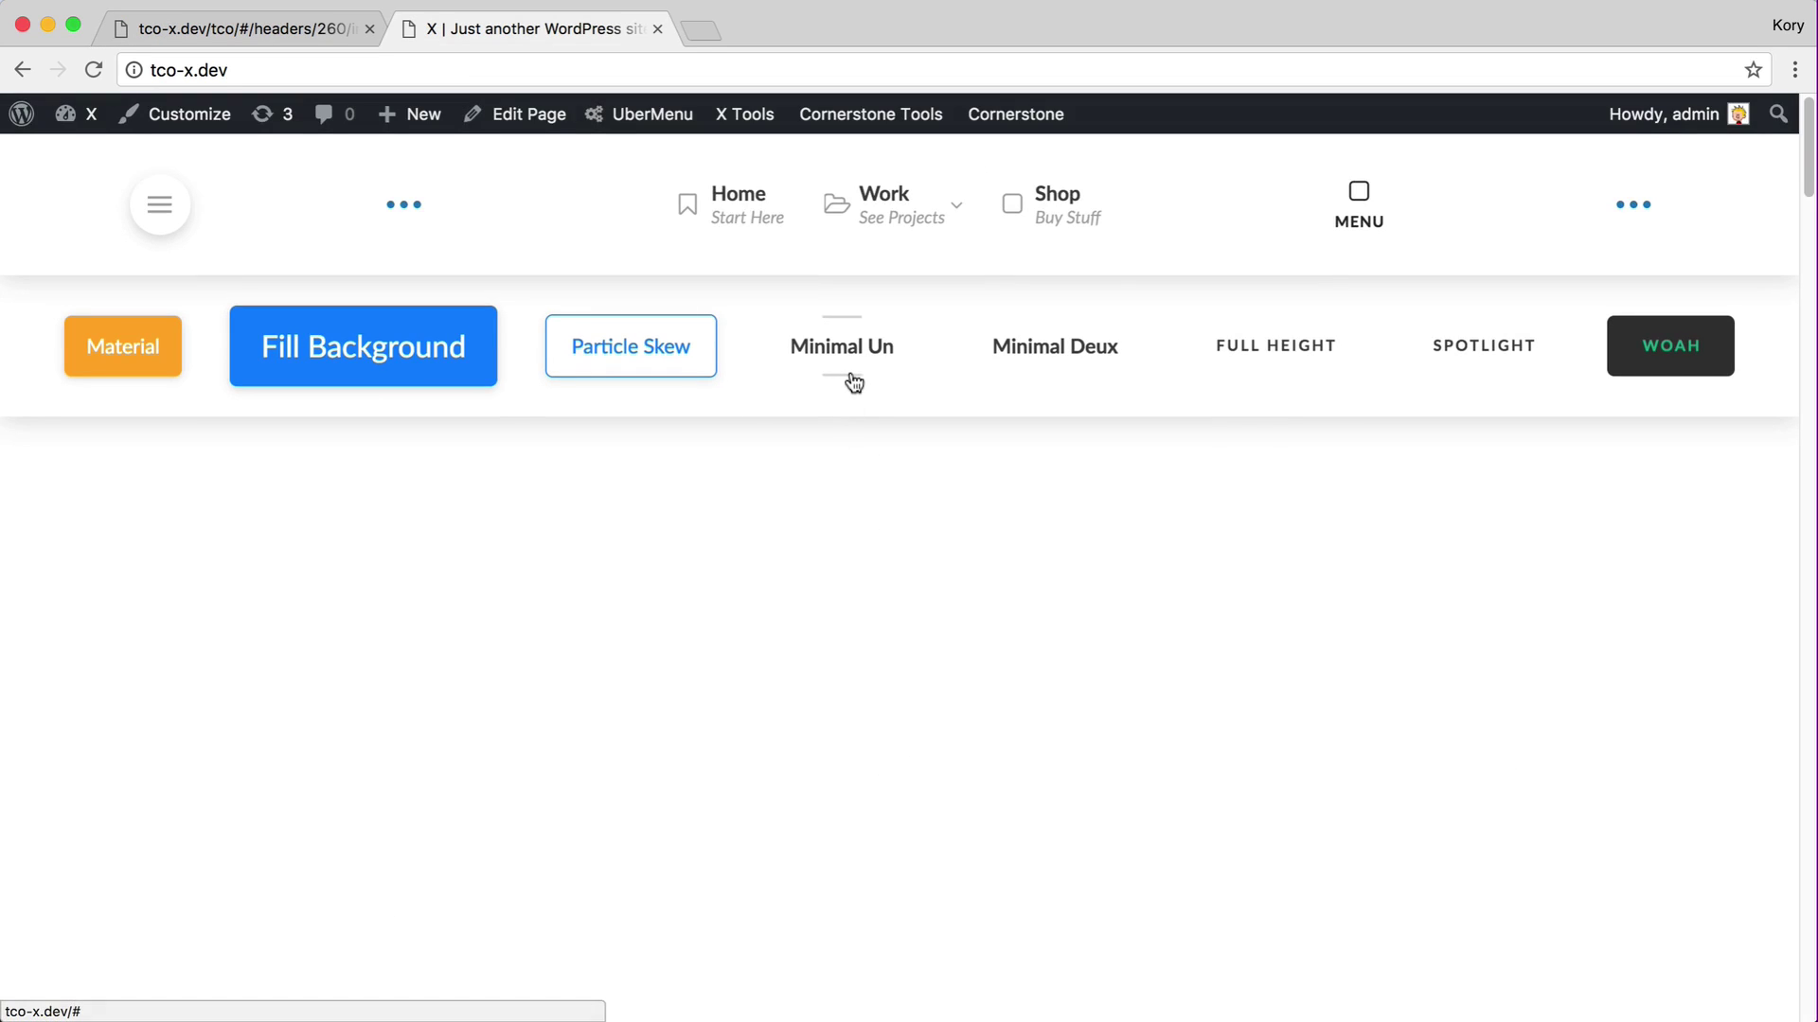
key("ctrl+shift+Tab")
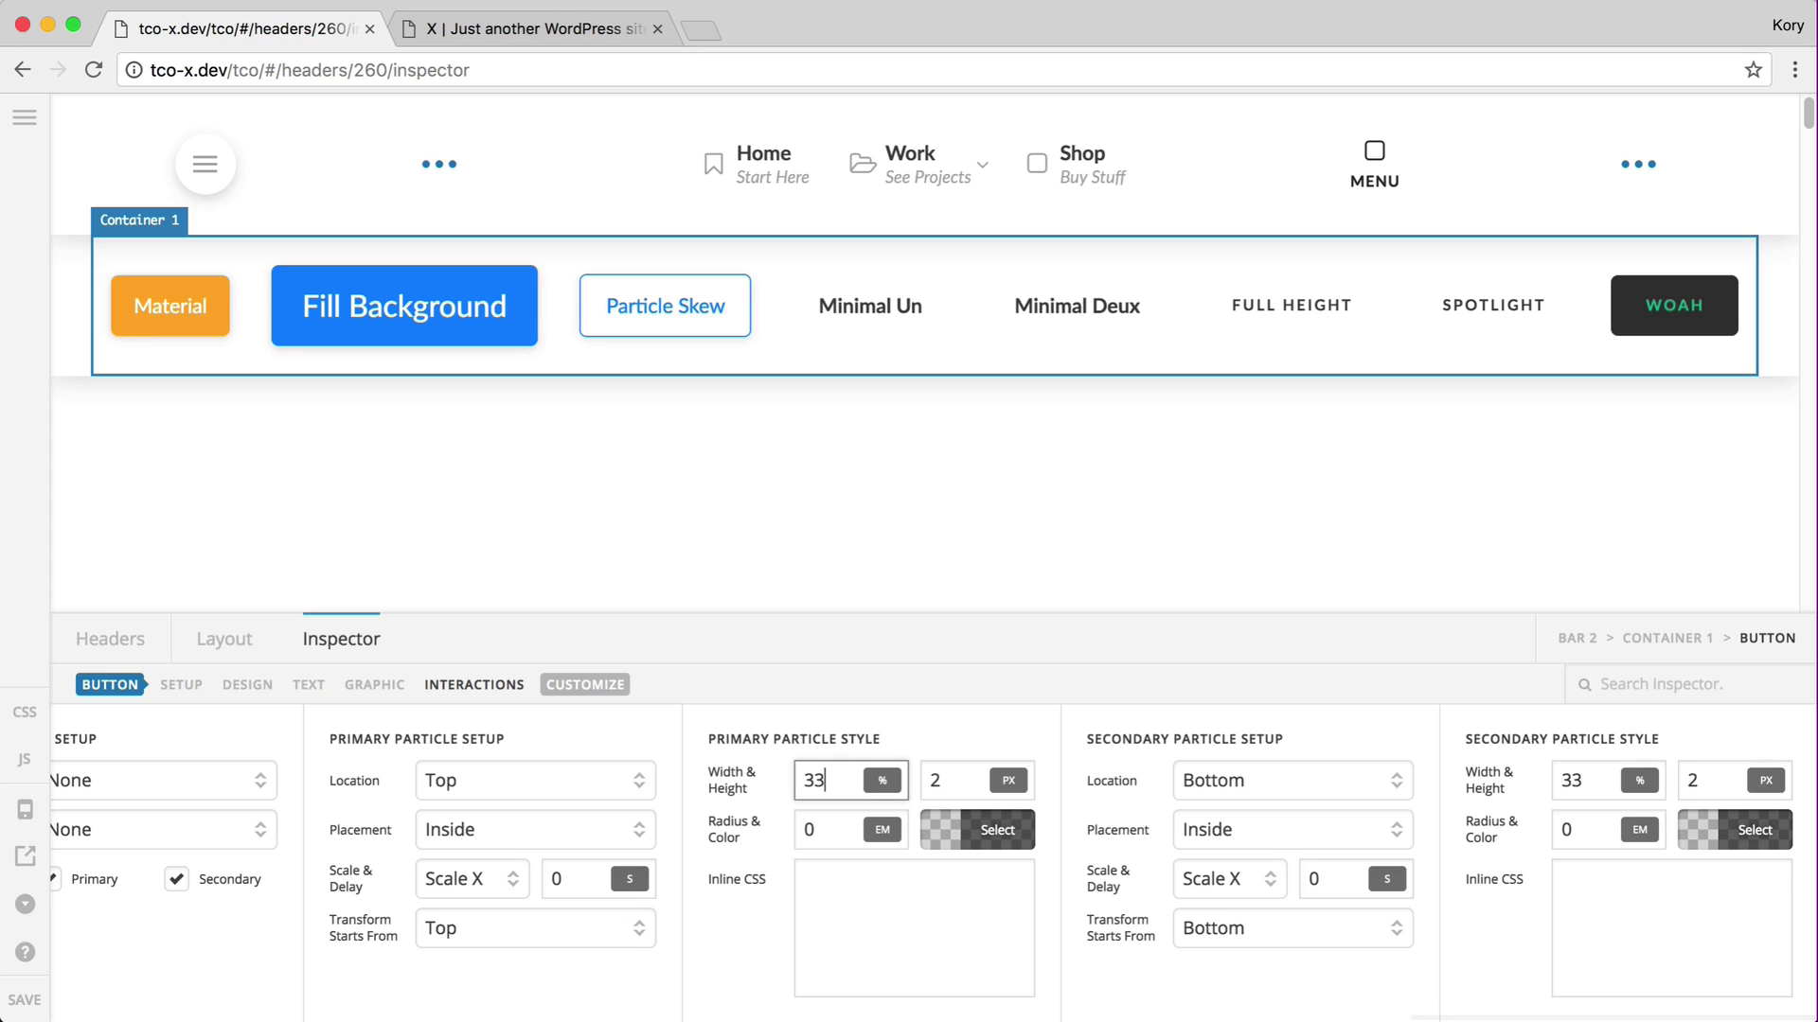
Set the Minimal Un button's primary particle location and transform origin to Top Right.
left_click(460, 786)
left_click(458, 900)
left_click(498, 930)
left_click(572, 1021)
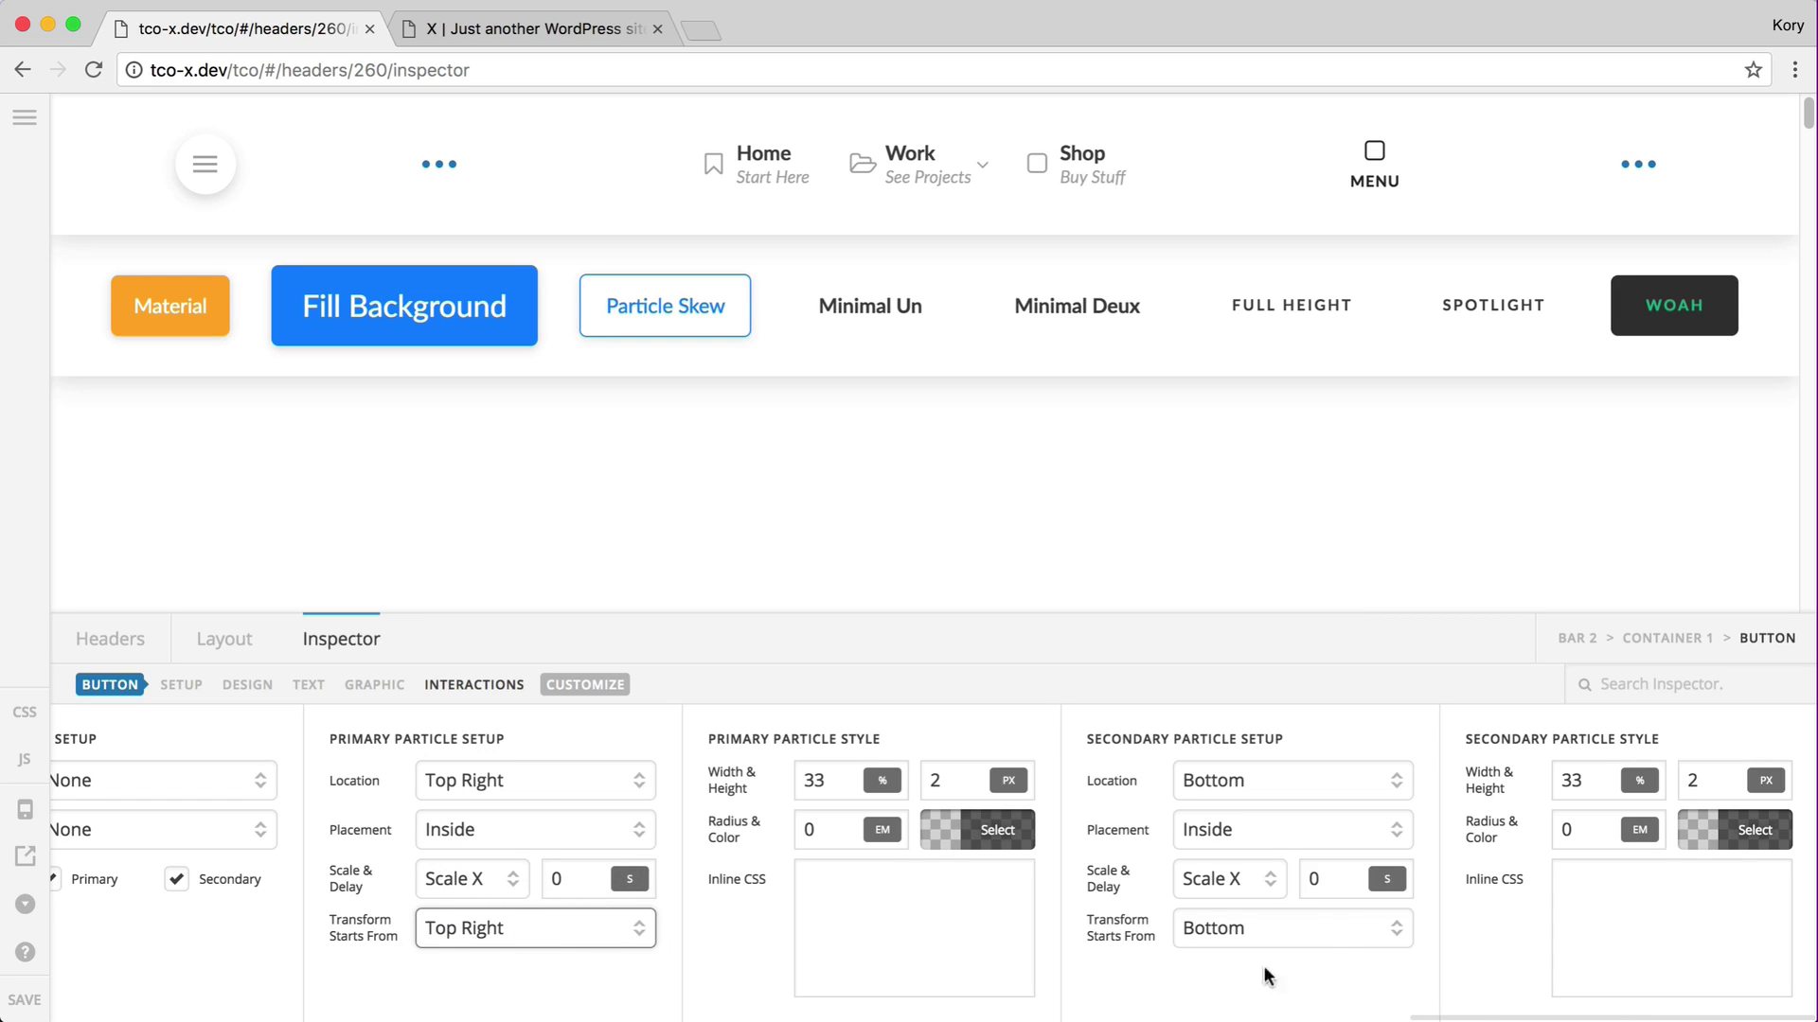
Set the Minimal Un button's secondary particle location and transform origin to Bottom Left, and save the header.
left_click(1255, 793)
left_click(1250, 852)
left_click(1229, 933)
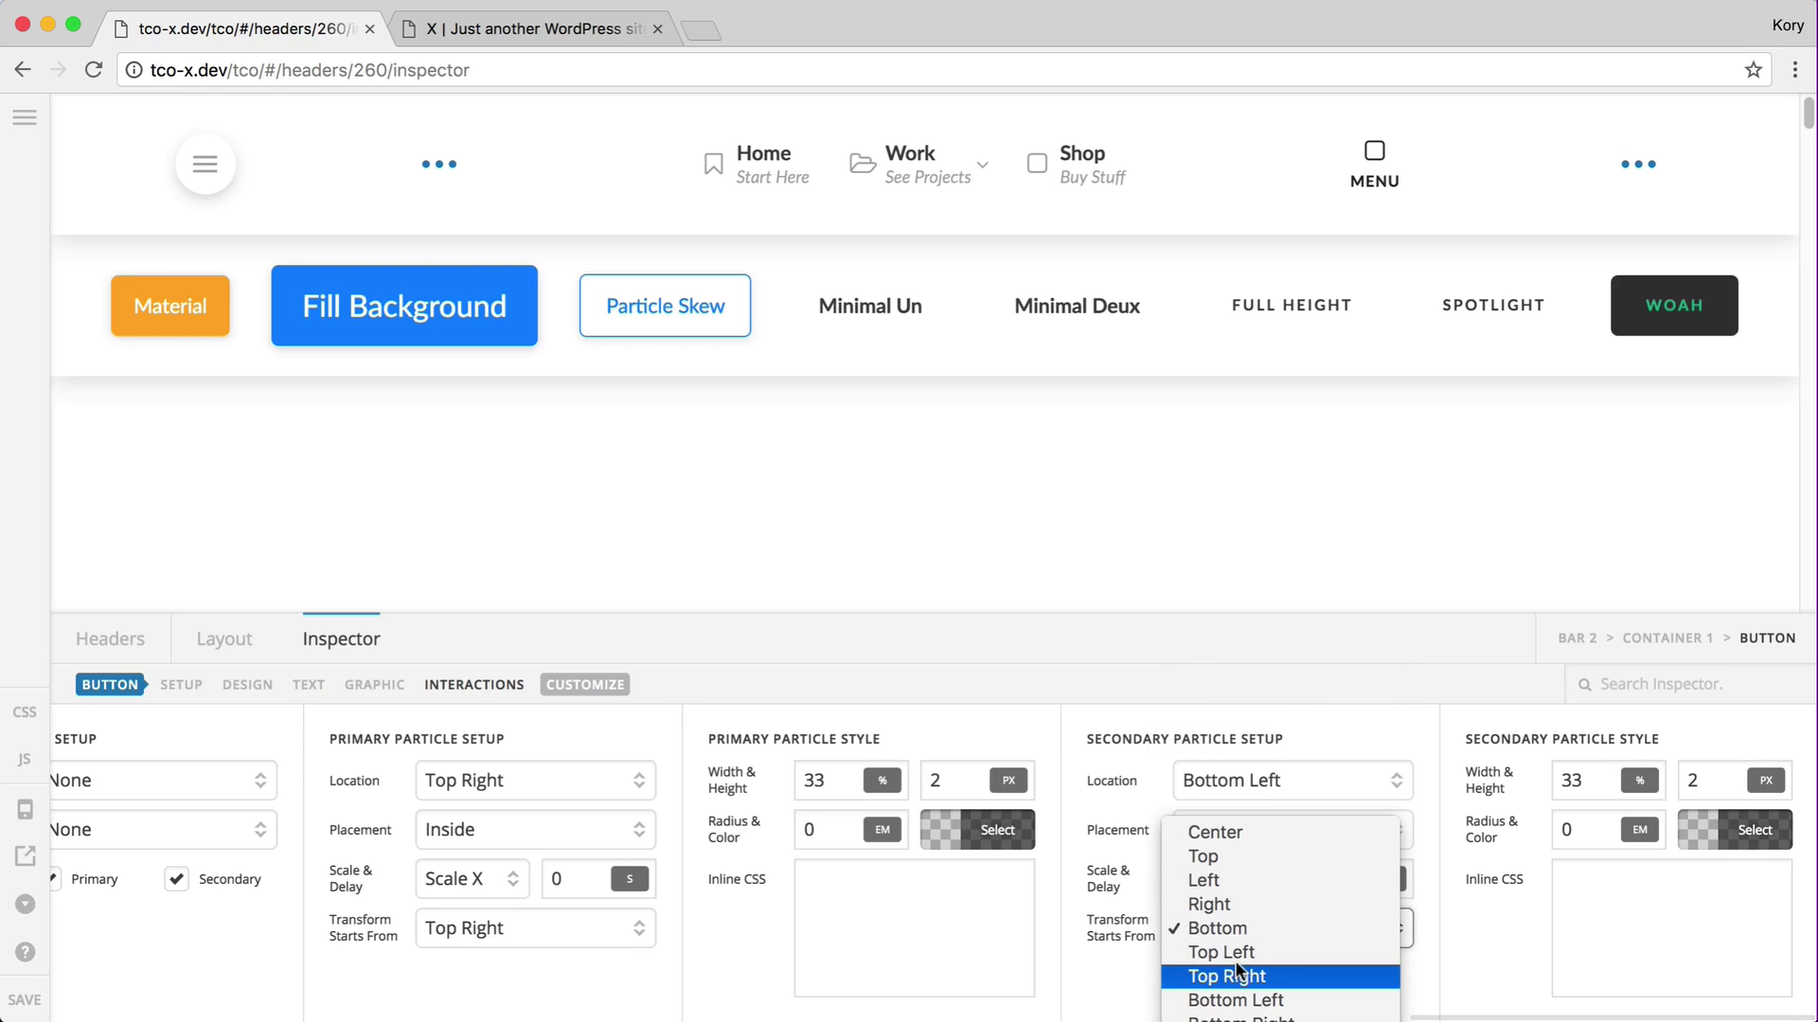
left_click(1238, 1000)
left_click(8, 1005)
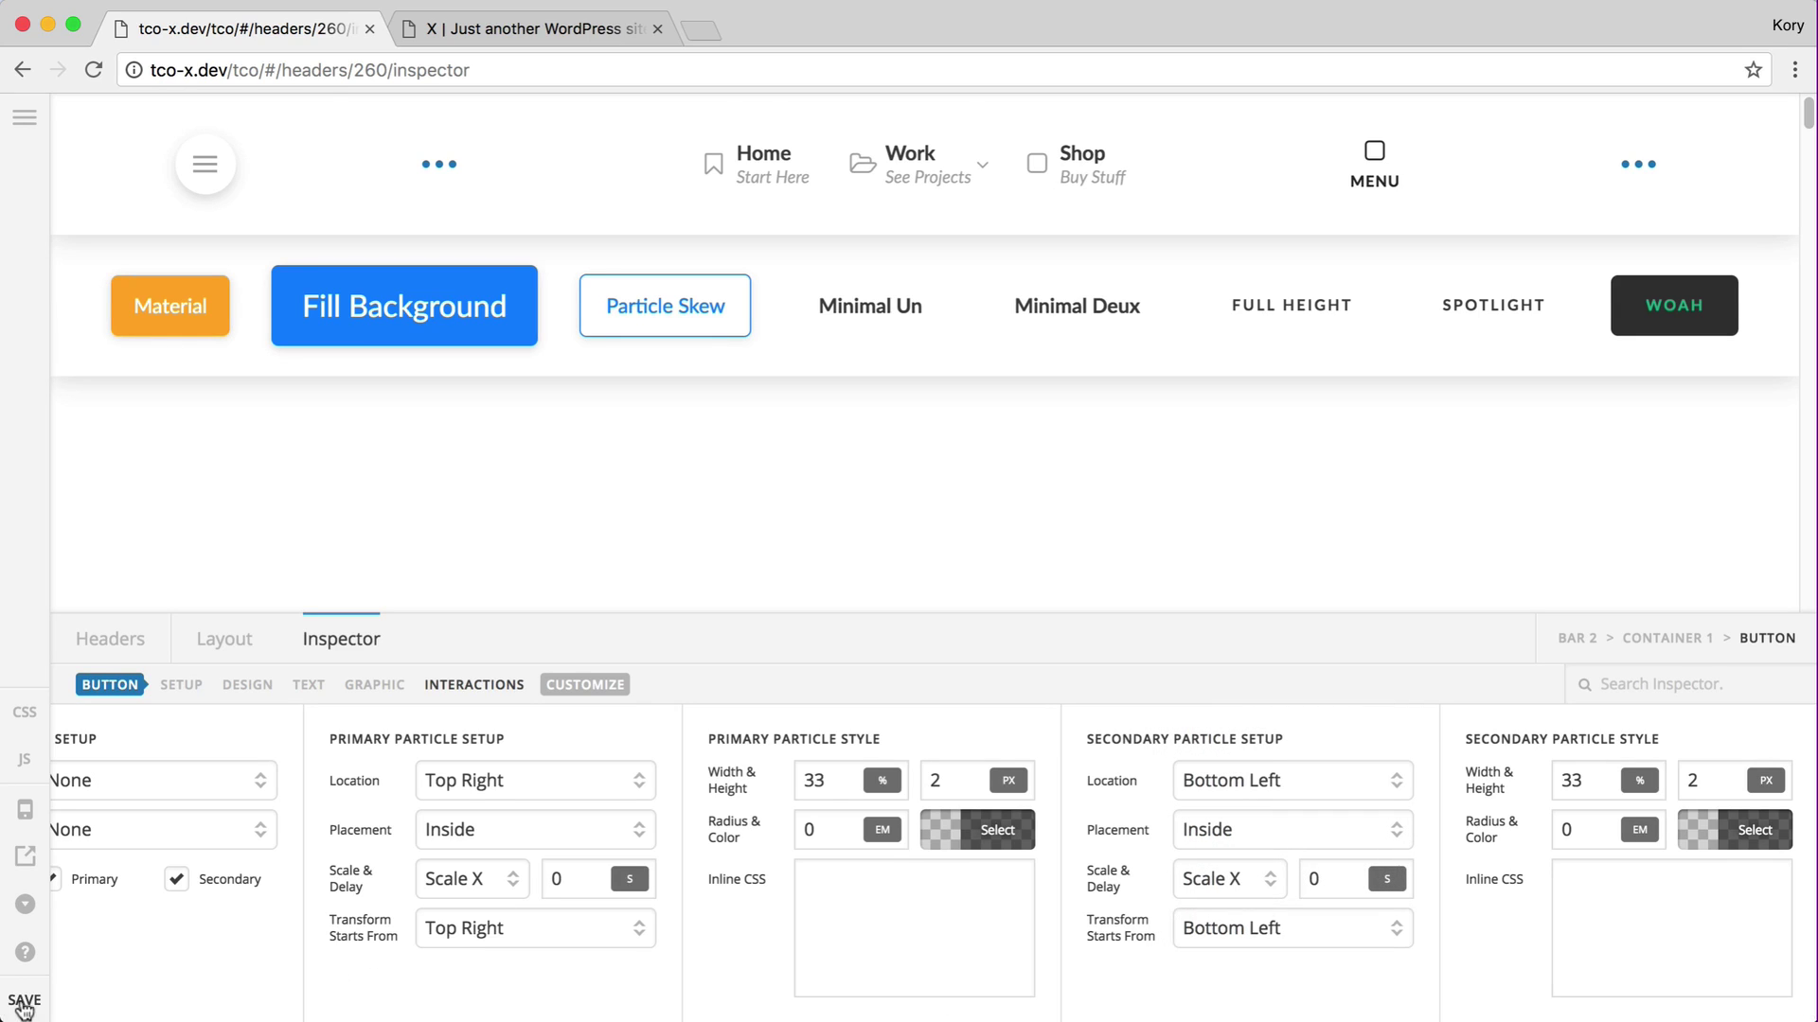
Reload the live site, review the primary particle's transform origin options in the editor, and preview the Minimal Un button live.
key("super+2")
key("super+r")
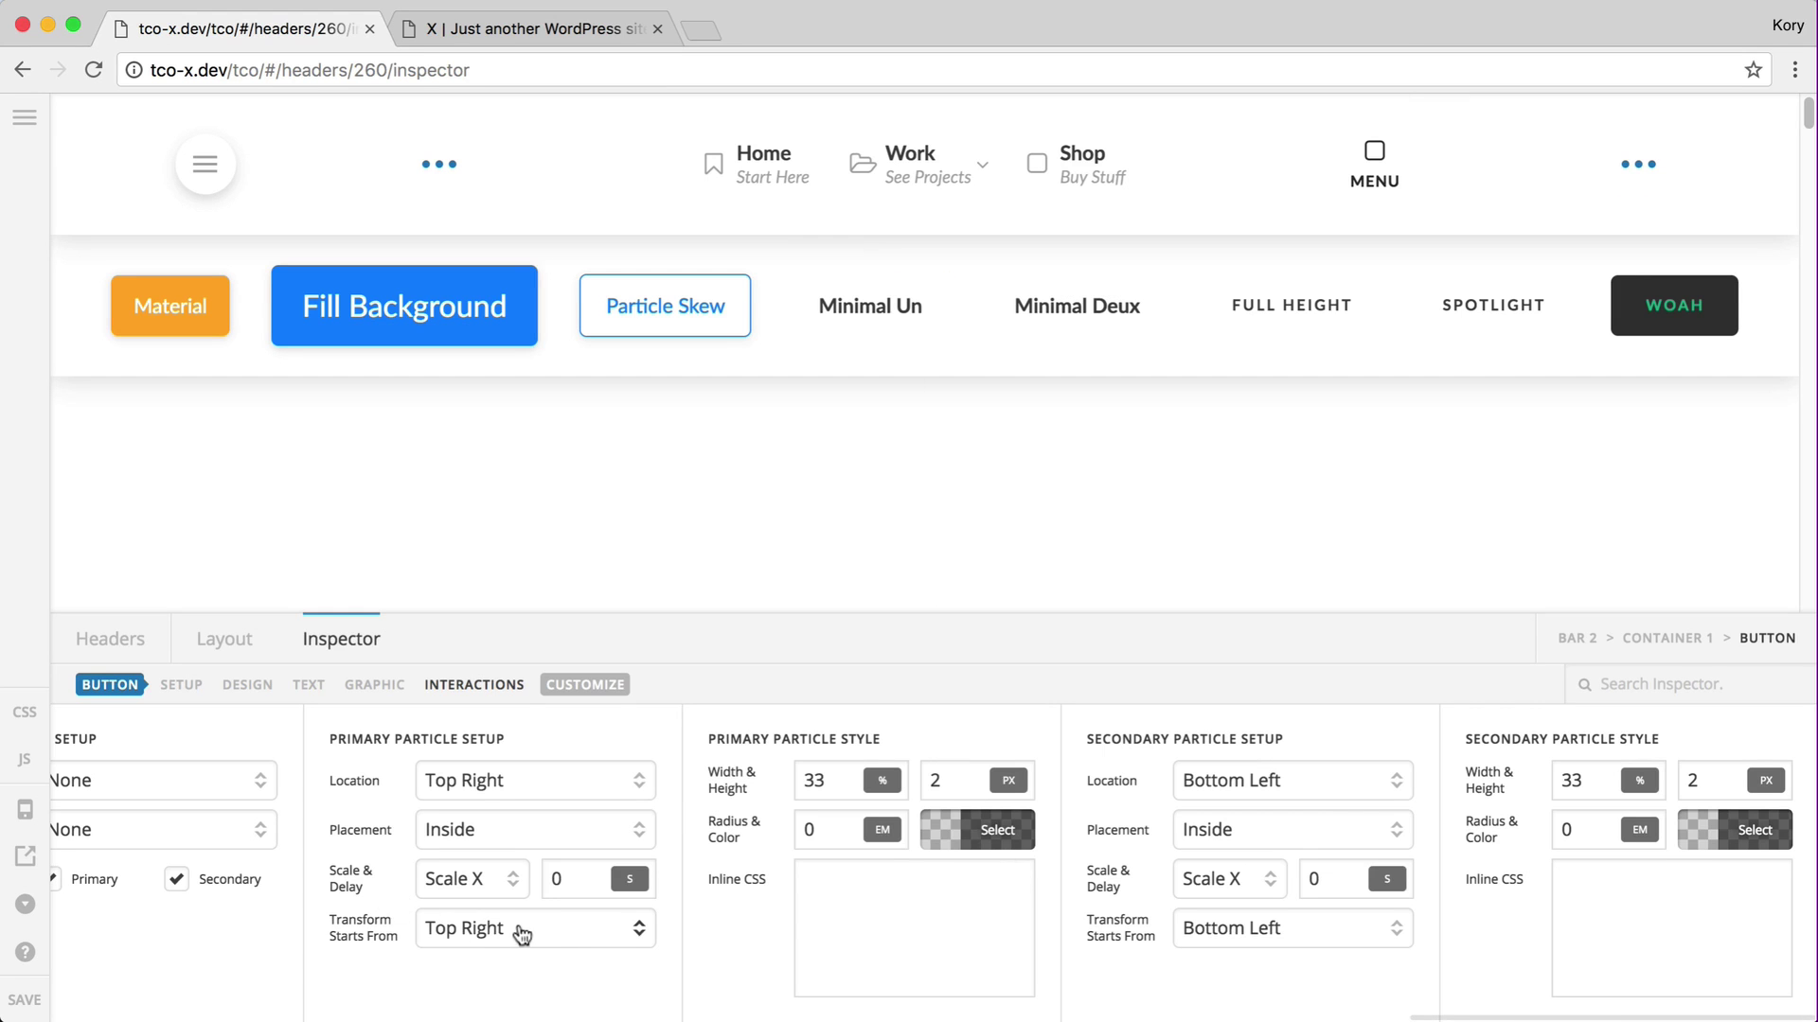
left_click(517, 931)
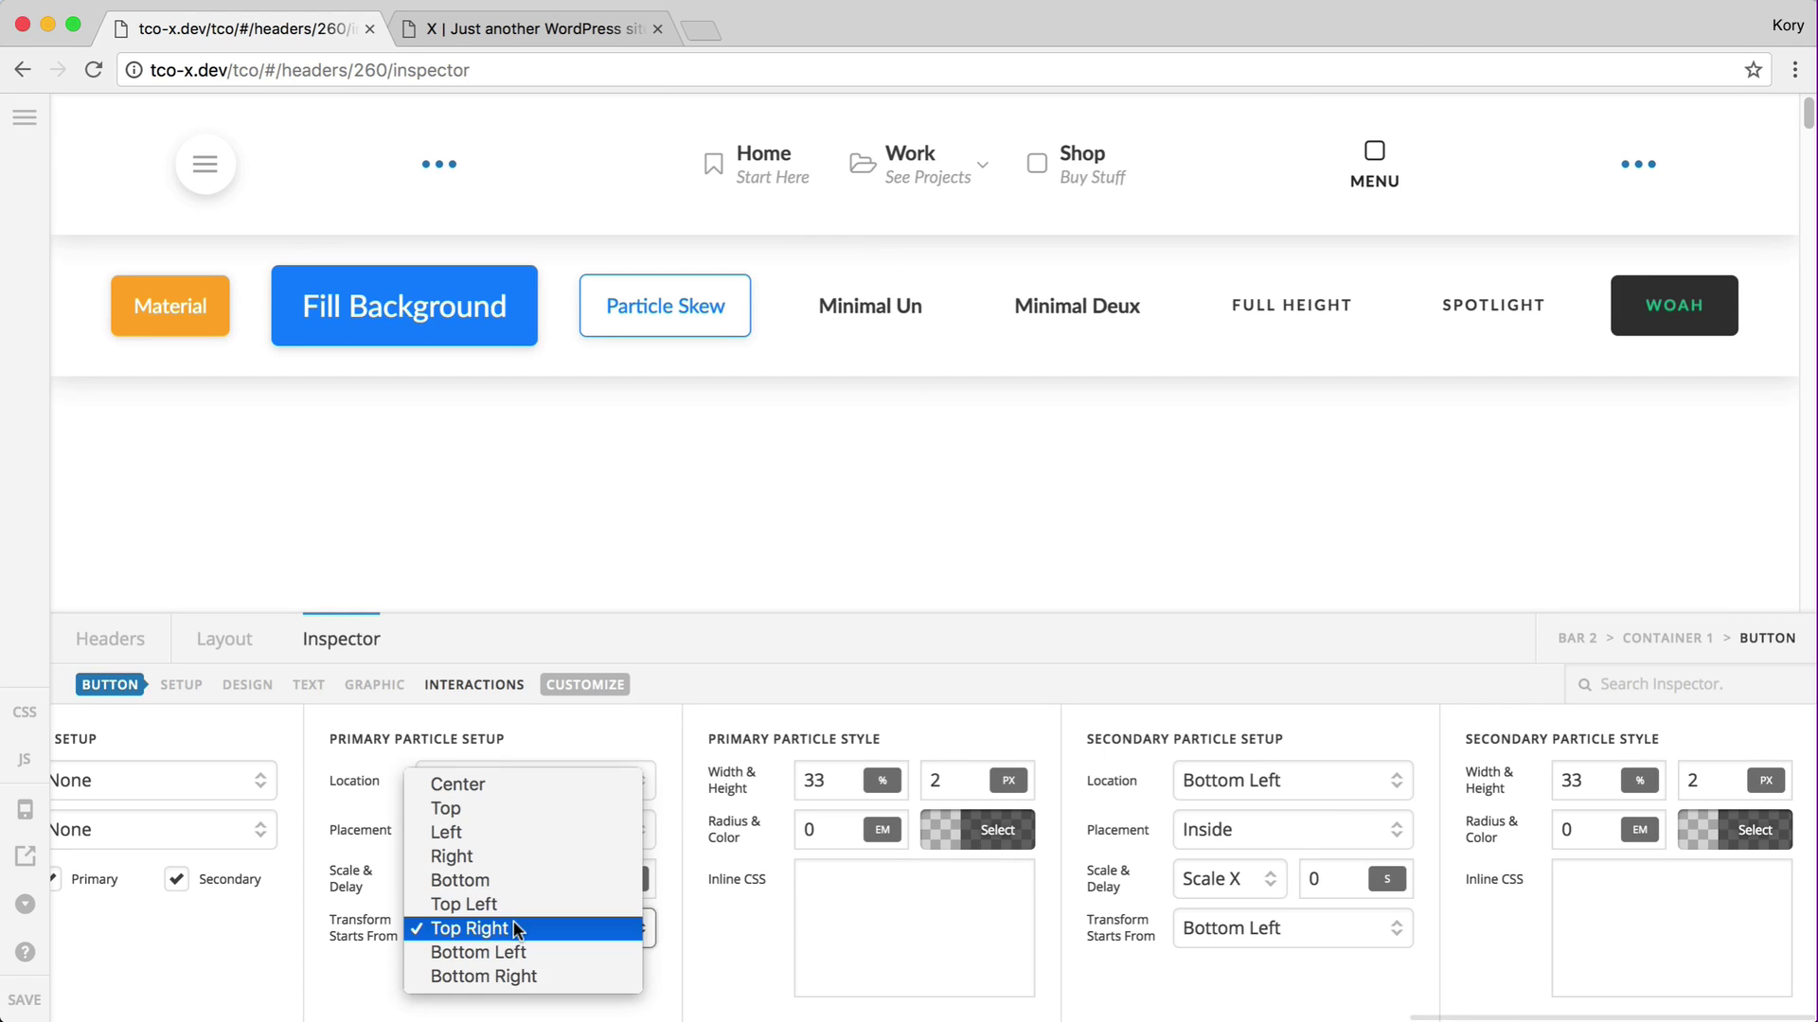
left_click(373, 939)
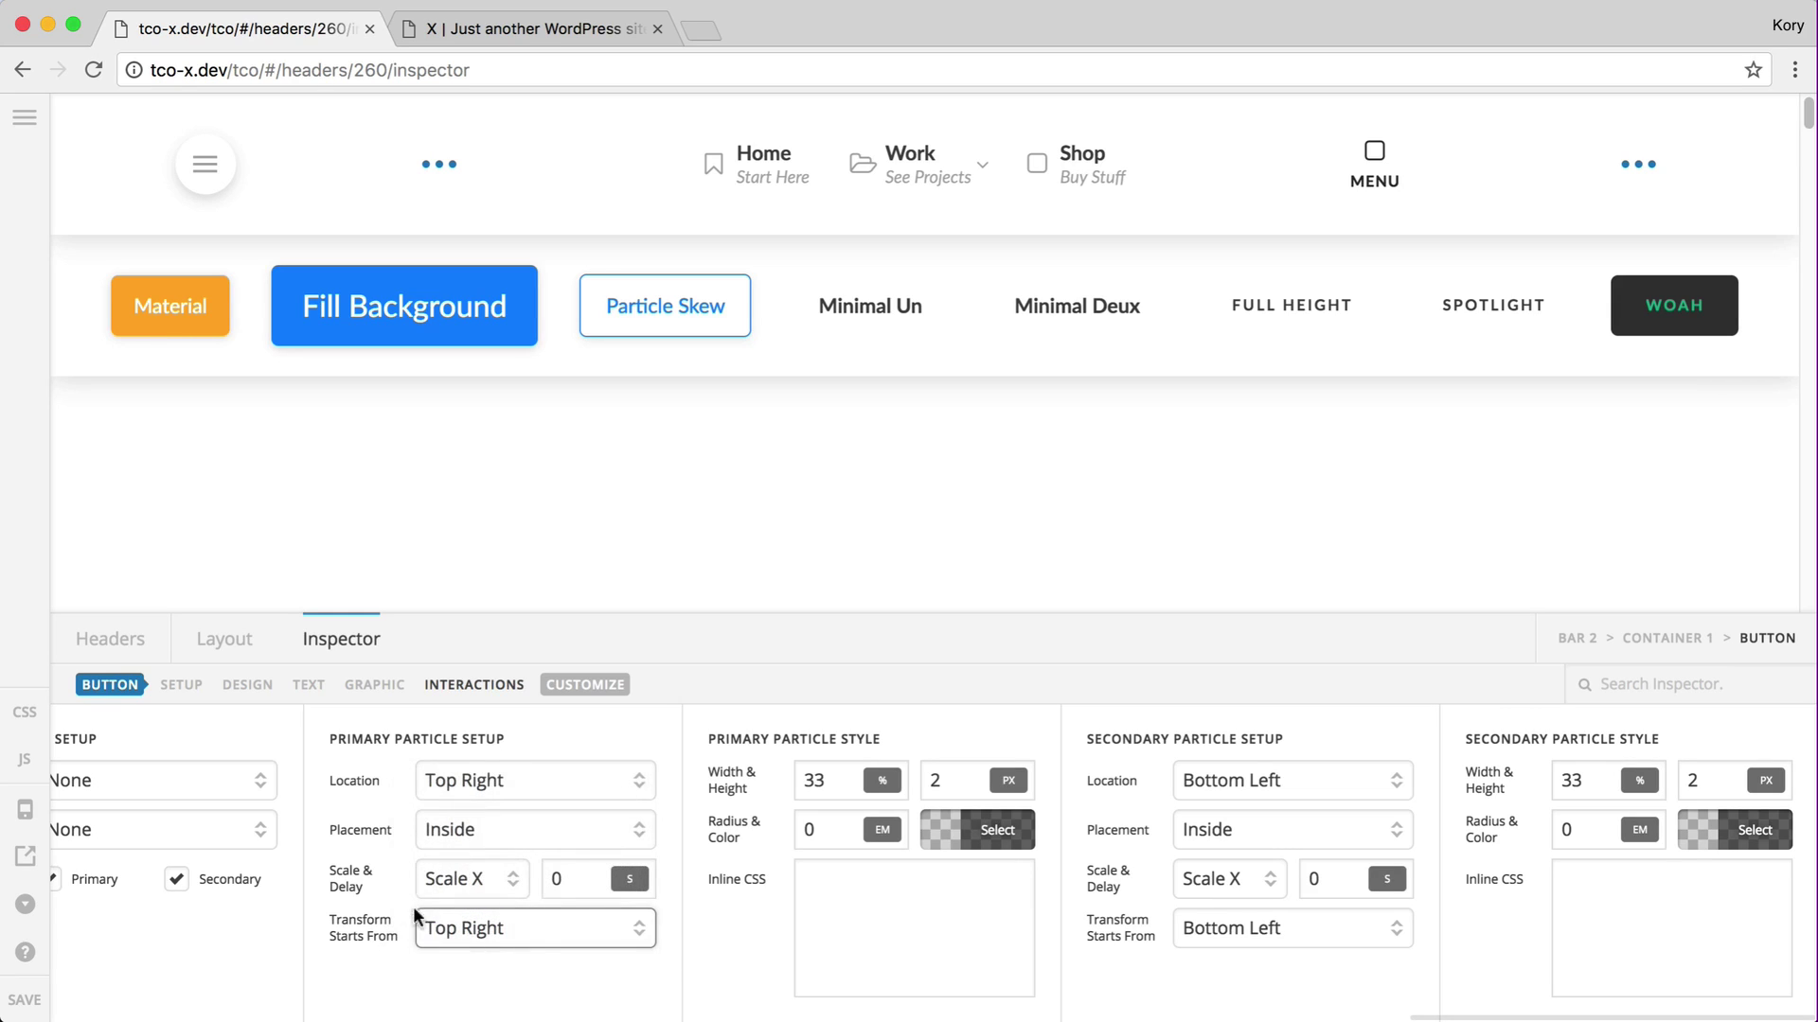
key("ctrl+Tab")
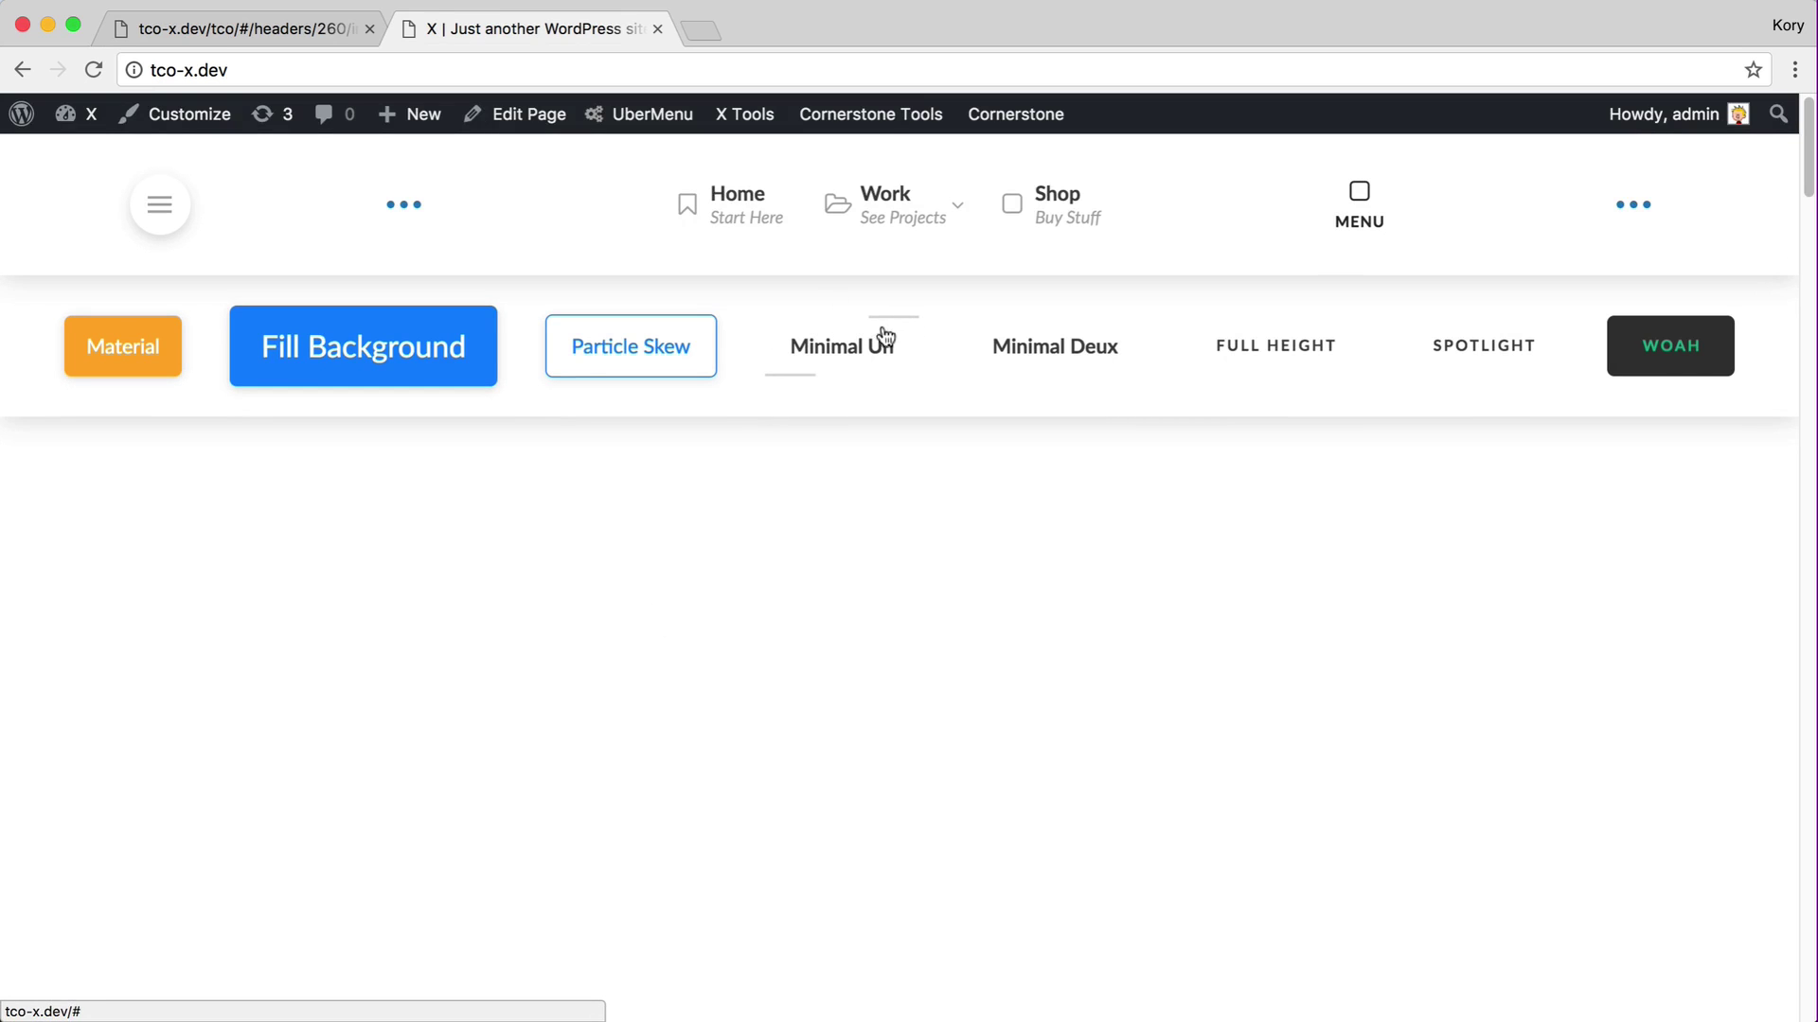
Set the Minimal Un button's transform origin to Left for the primary particle and Right for the secondary particle.
key("ctrl+shift+Tab")
left_click(464, 928)
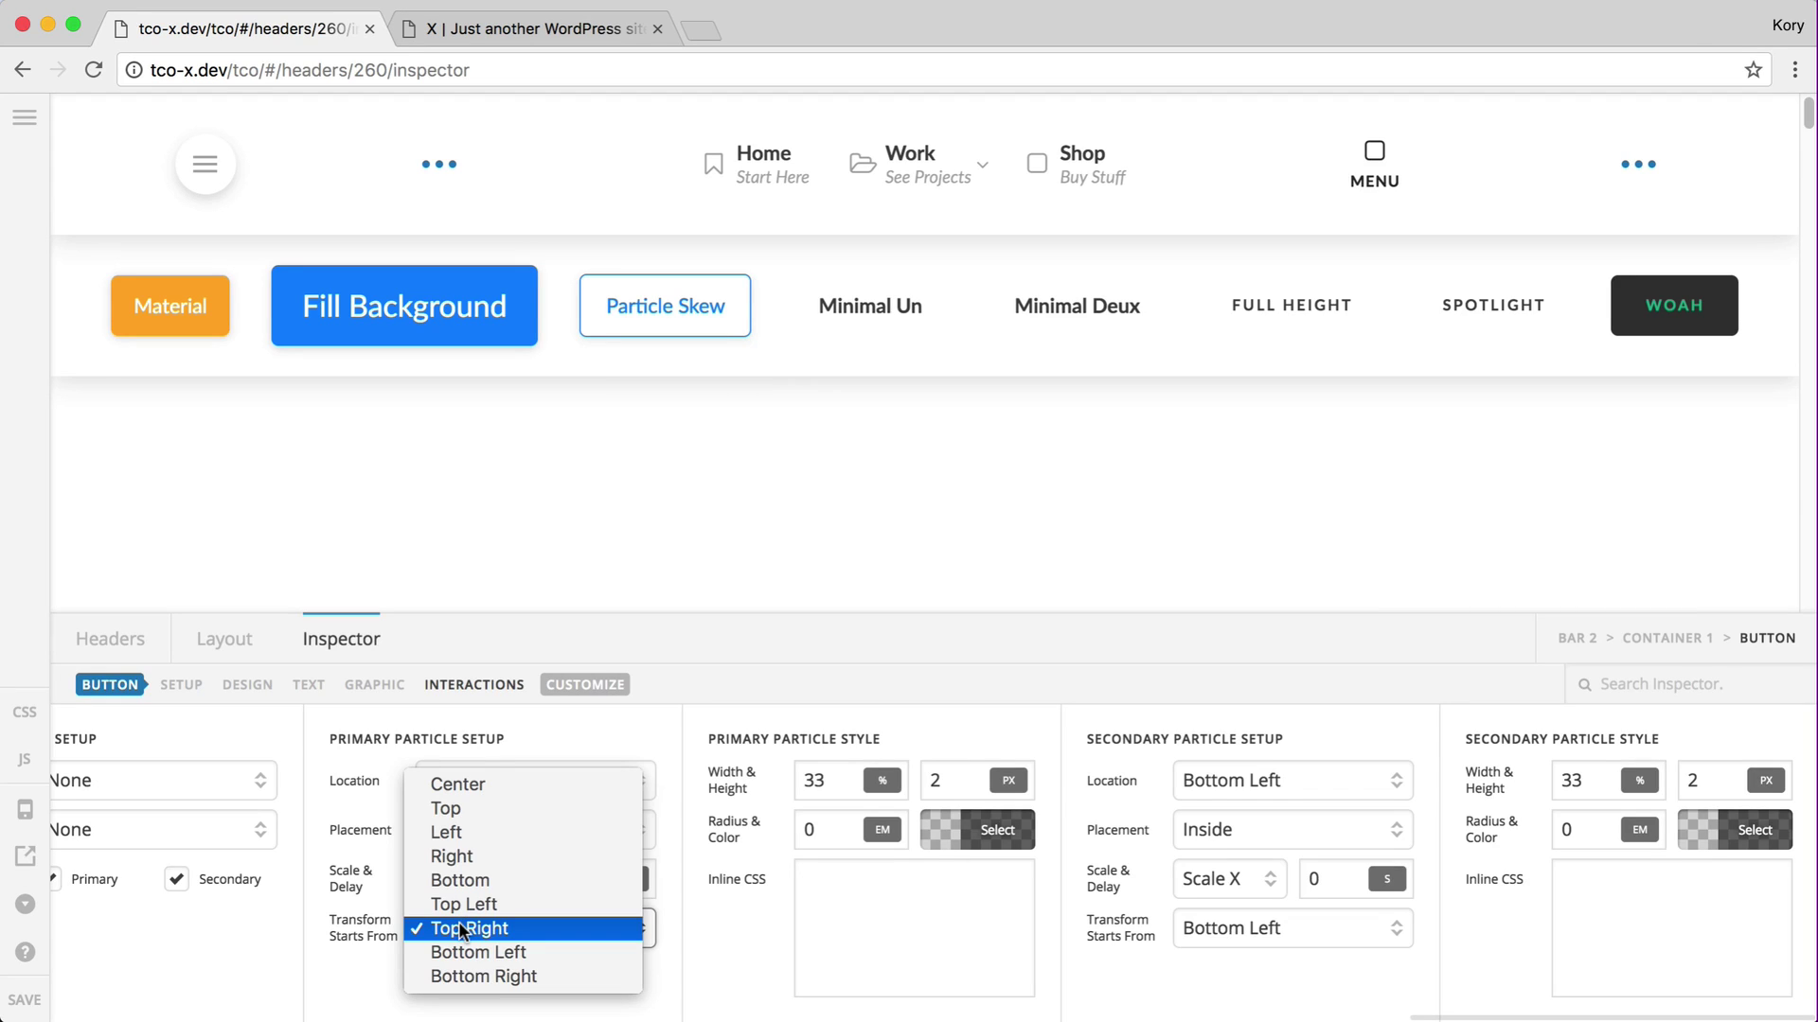
left_click(464, 830)
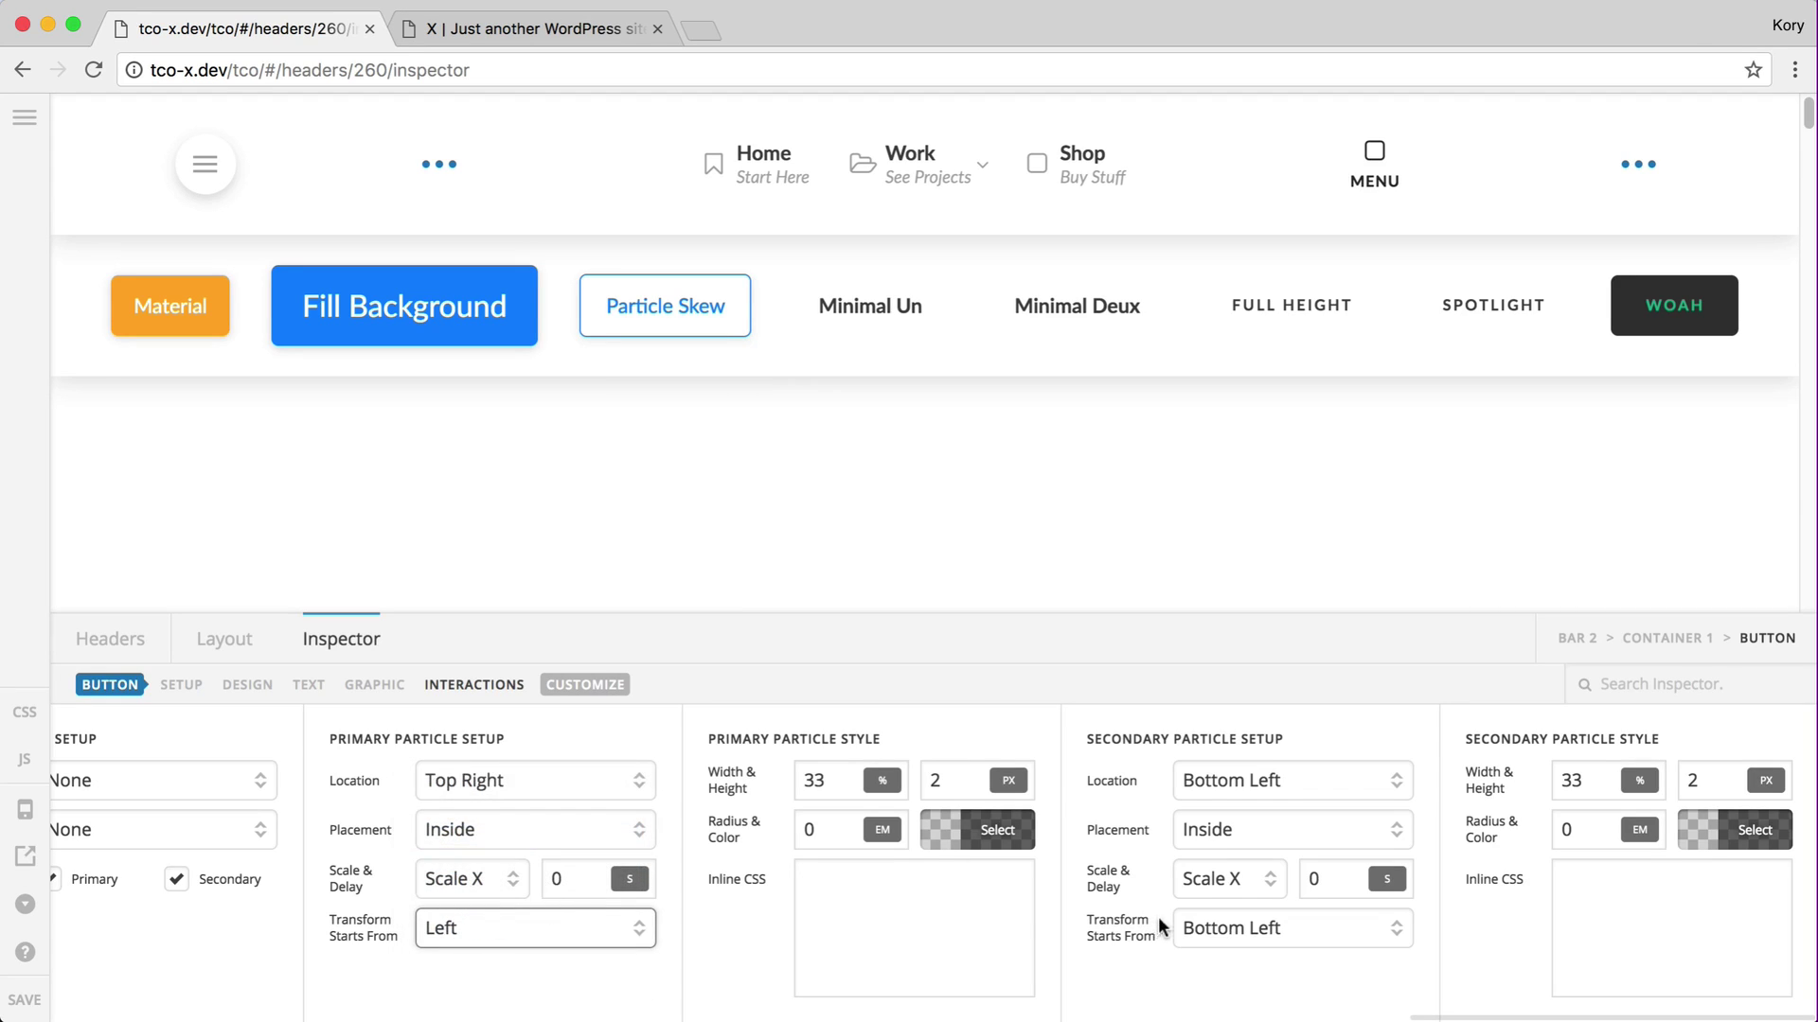
left_click(1195, 923)
left_click(1246, 830)
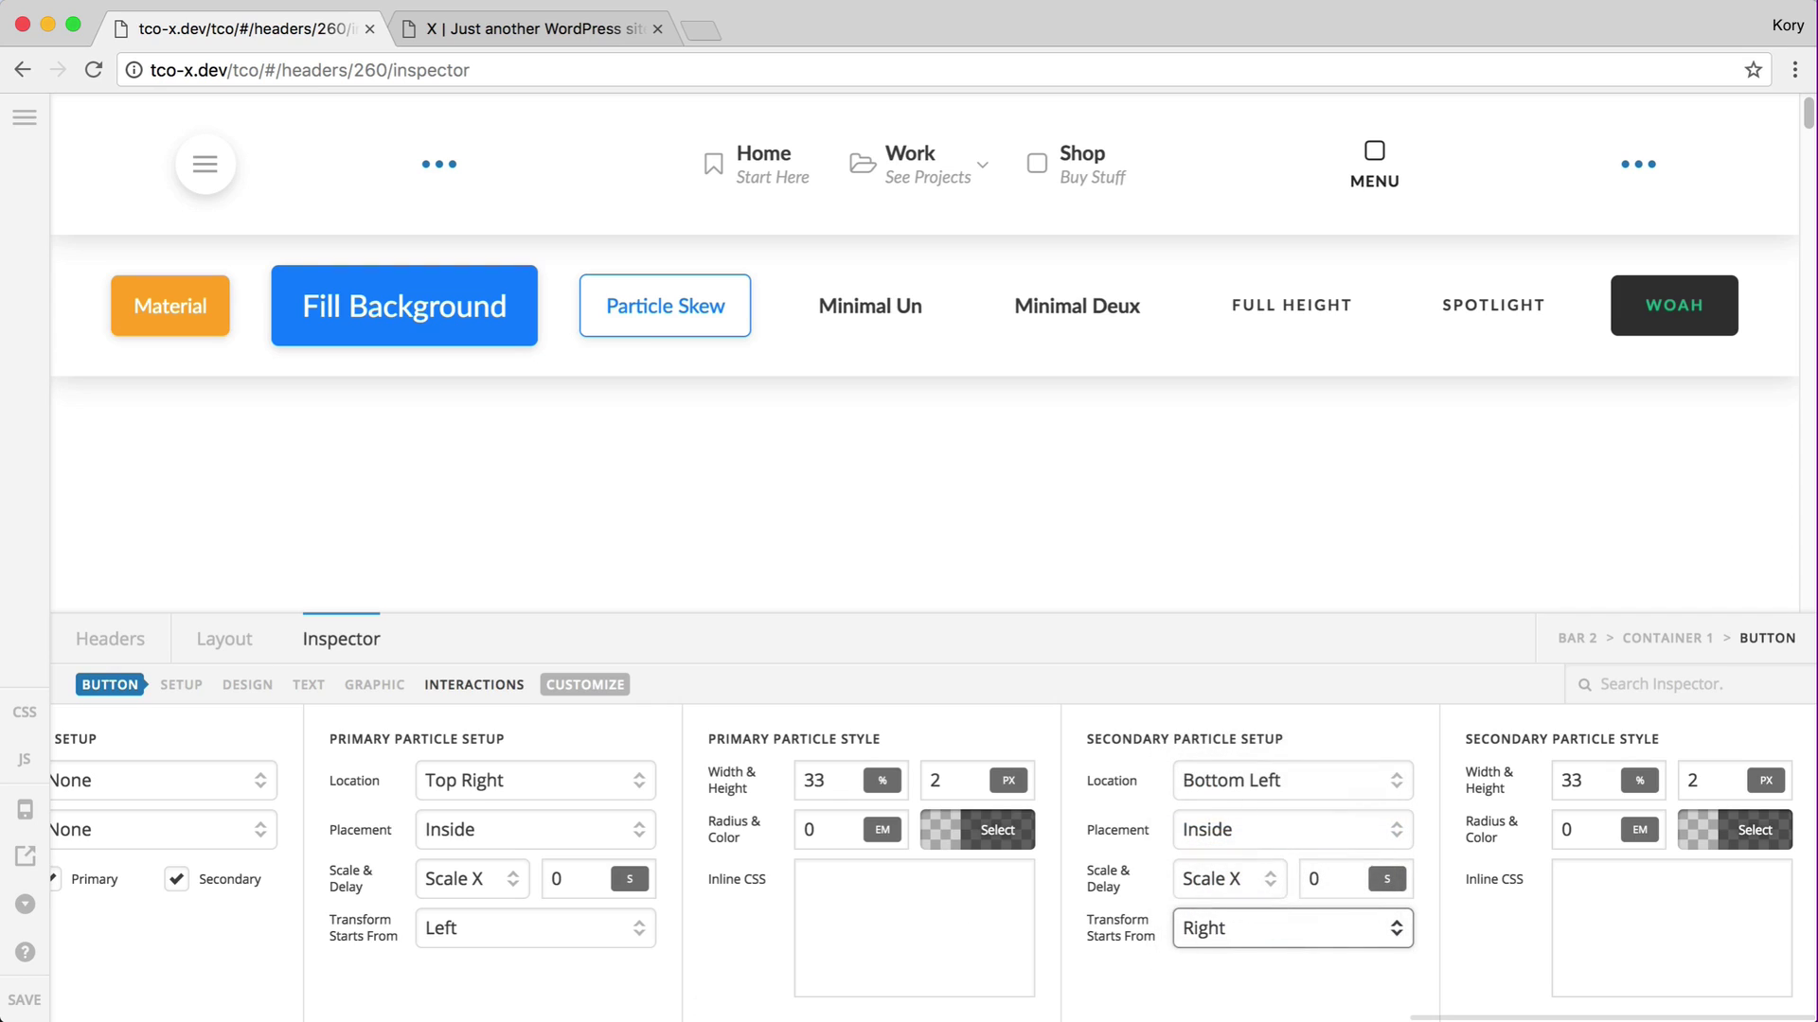
Reload the live site, preview the Minimal Un button's particles, and return to the header editor.
key("ctrl+Tab")
key("super+r")
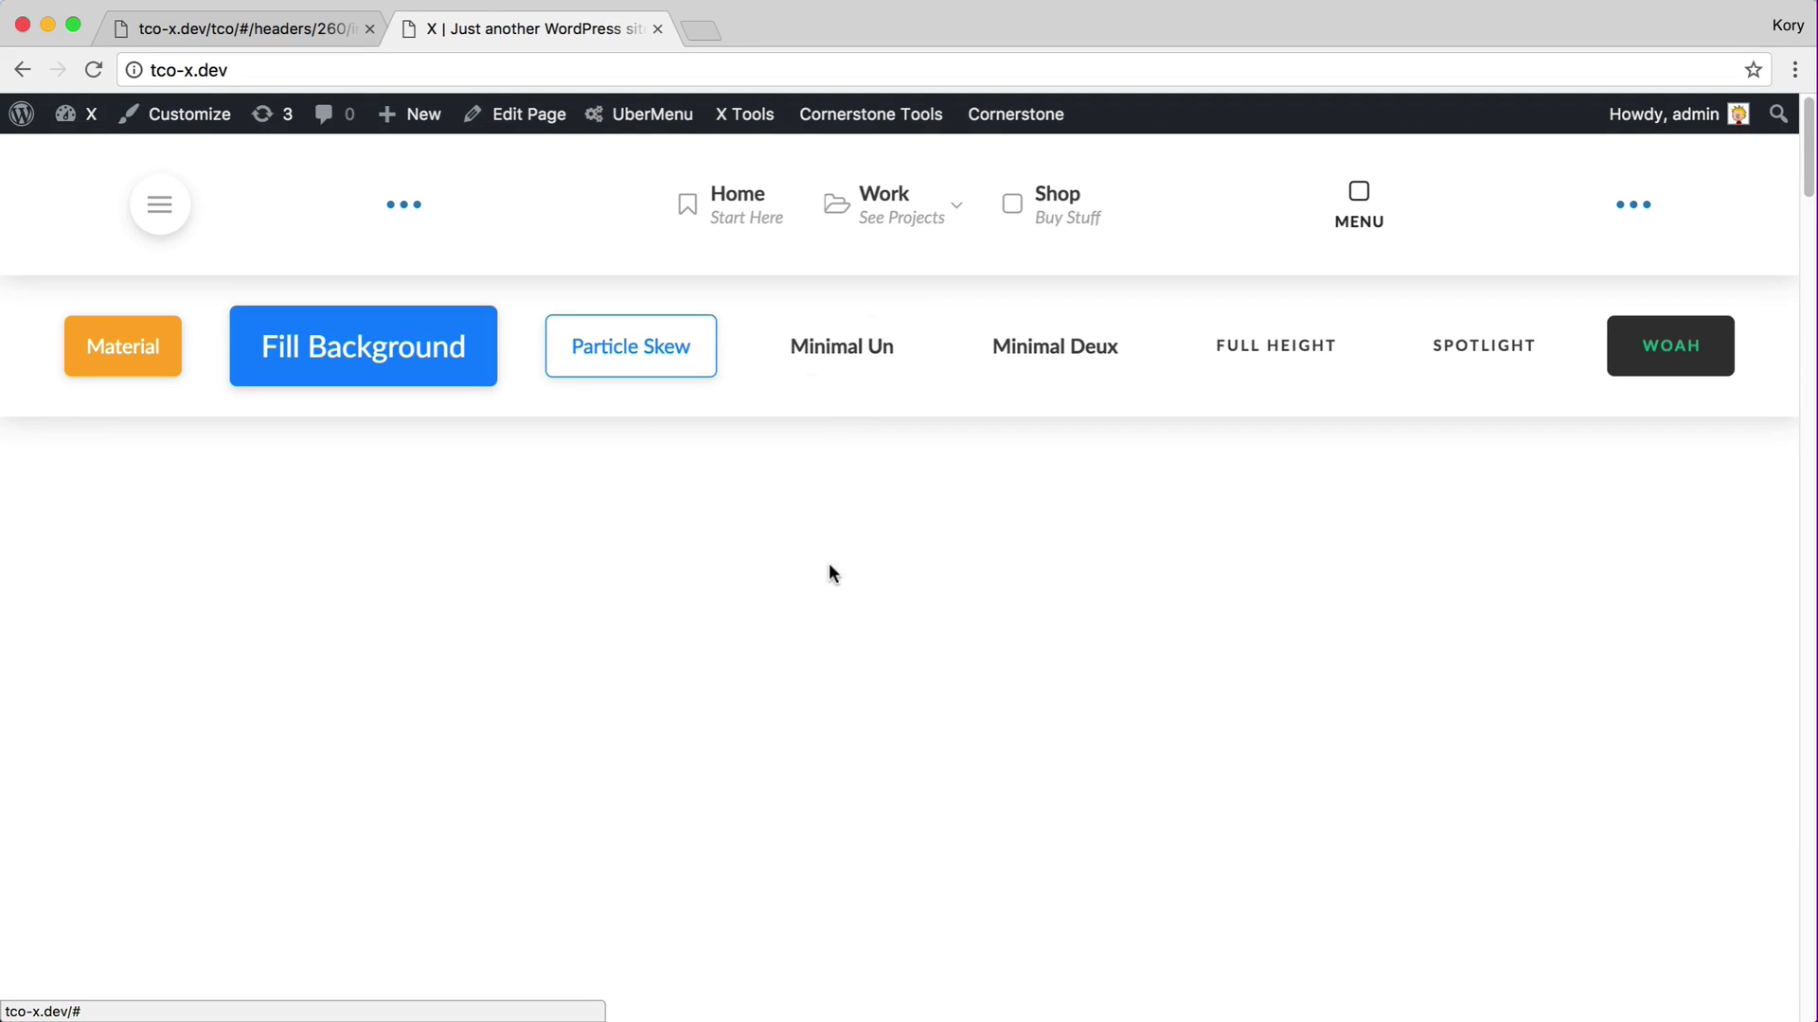
key("ctrl+shift+Tab")
Set the width of both the primary and secondary particles on the Minimal Un button to 50%.
double_click(820, 784)
type("50")
left_click(1595, 781)
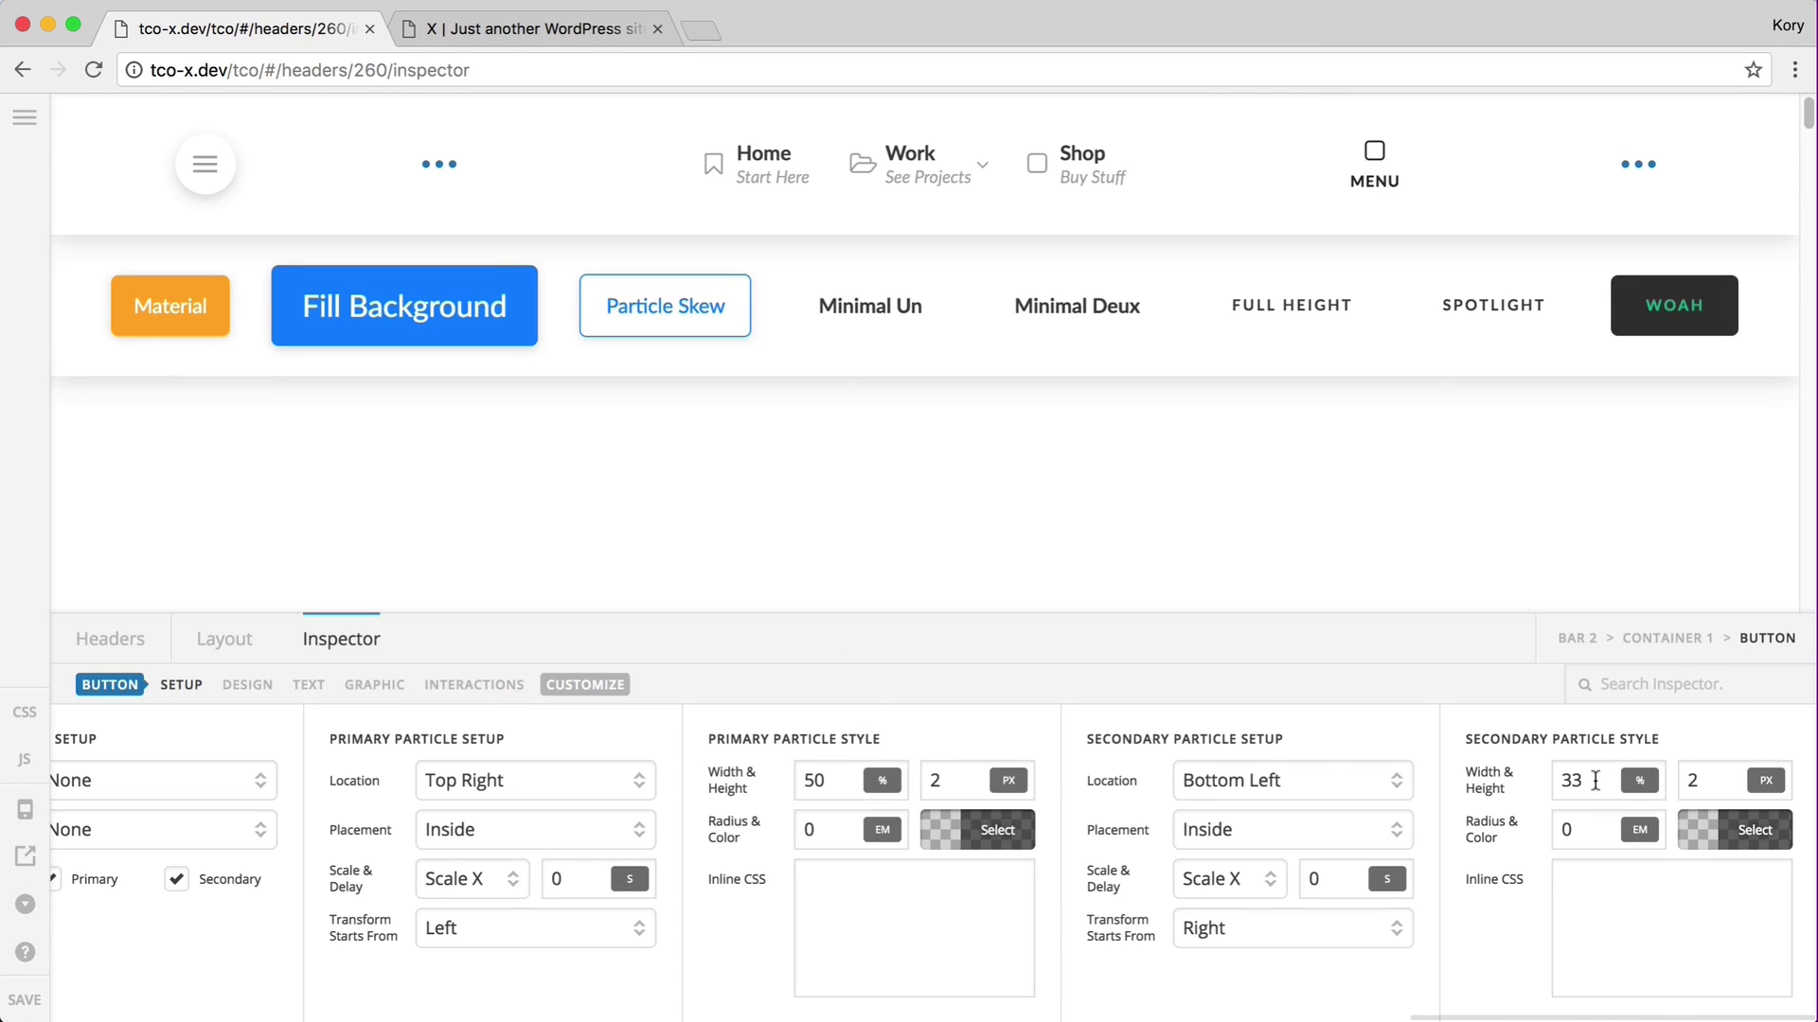
scroll(1609, 786, "left", 15)
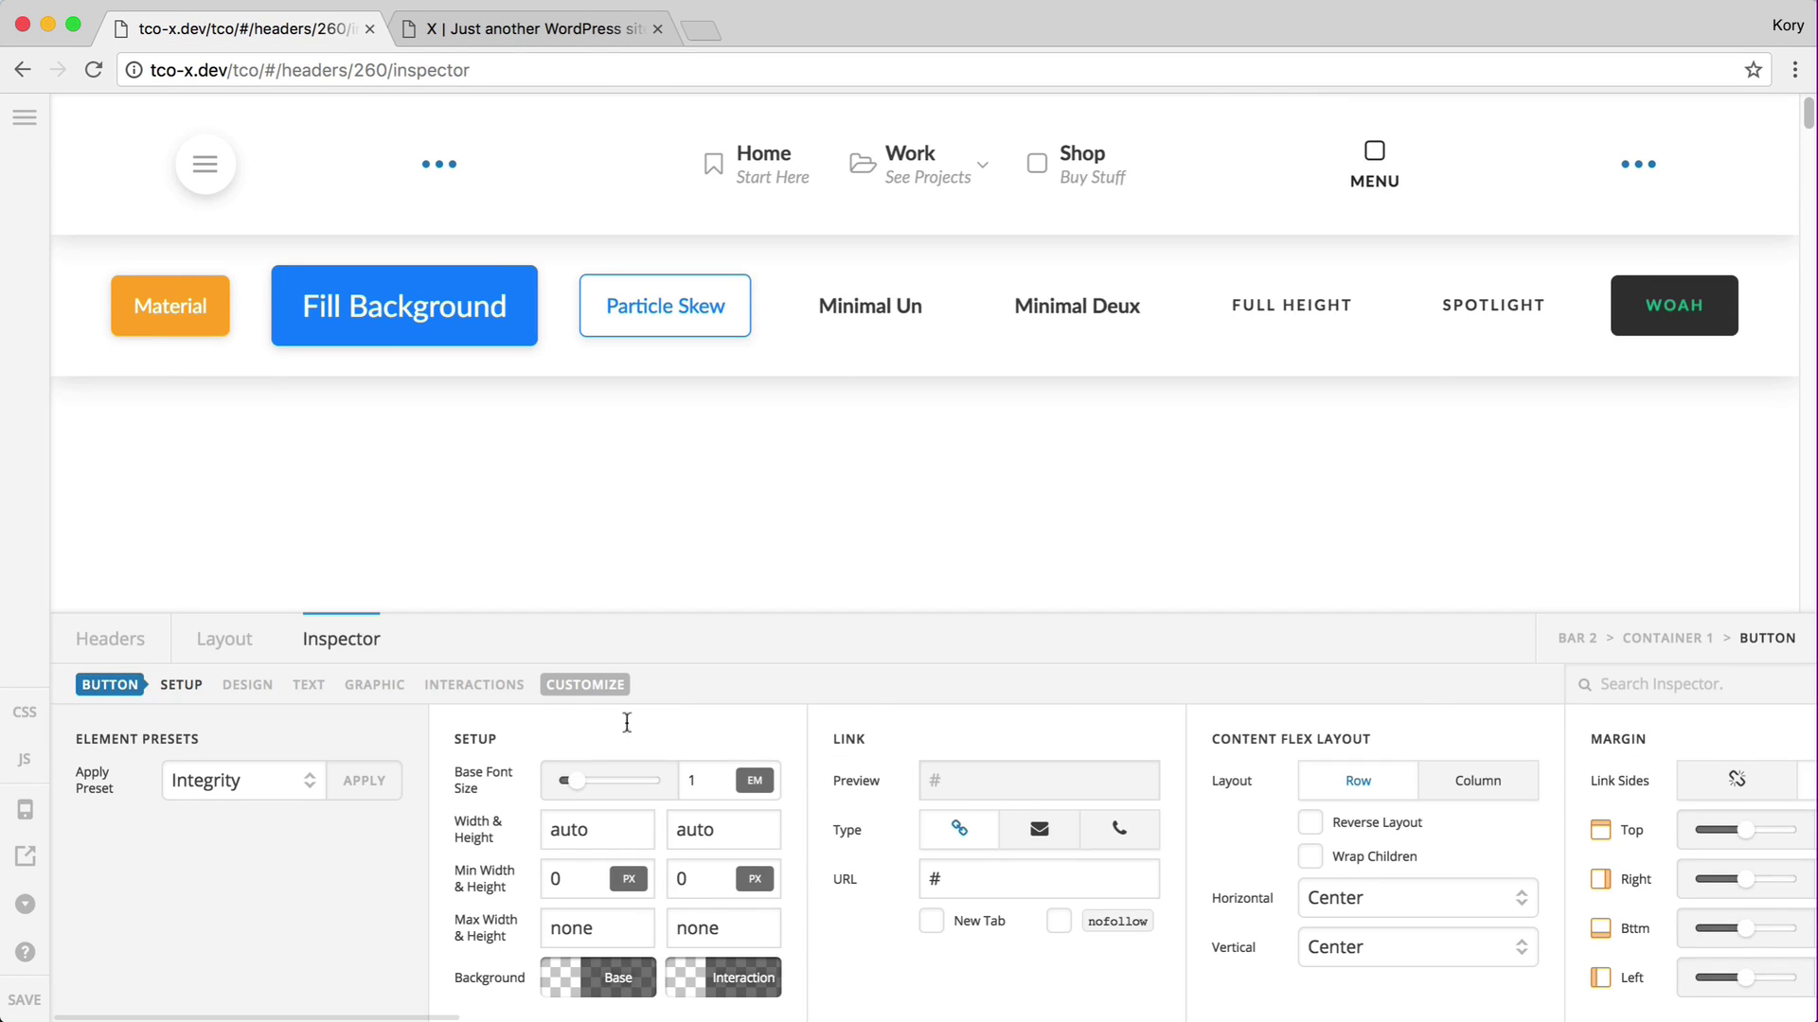
left_click(488, 685)
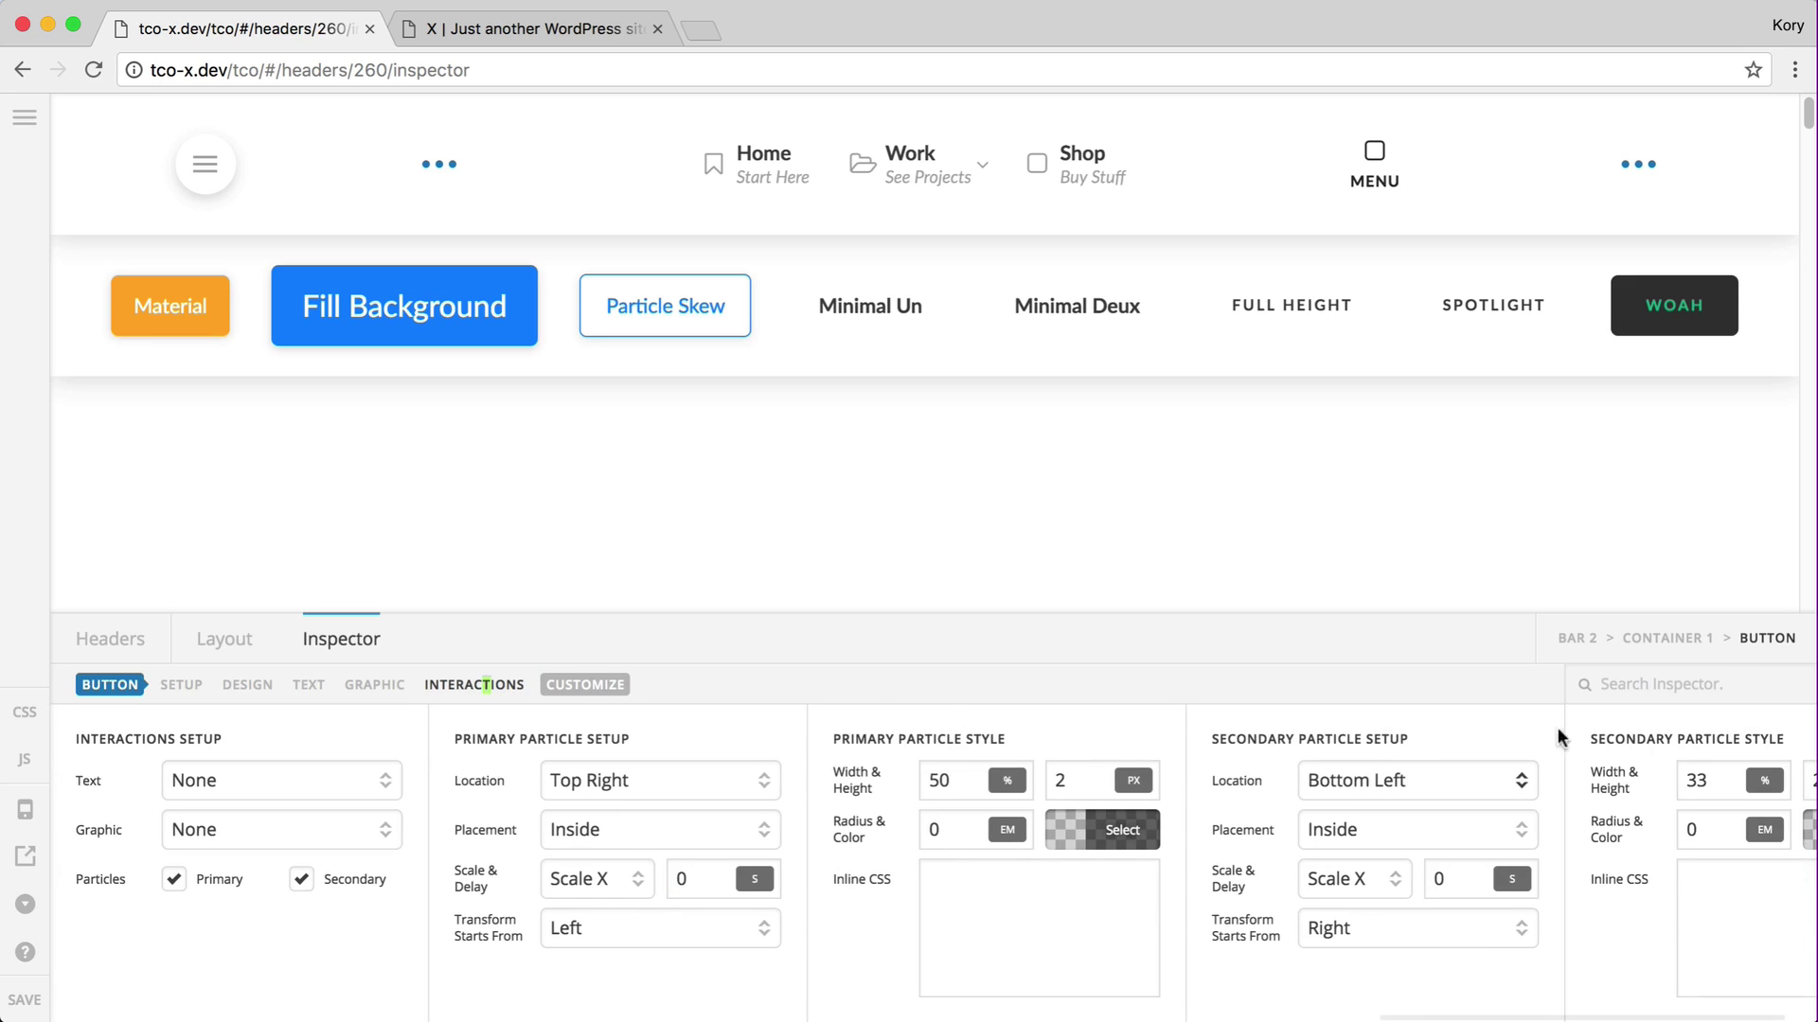
double_click(1709, 779)
type("50")
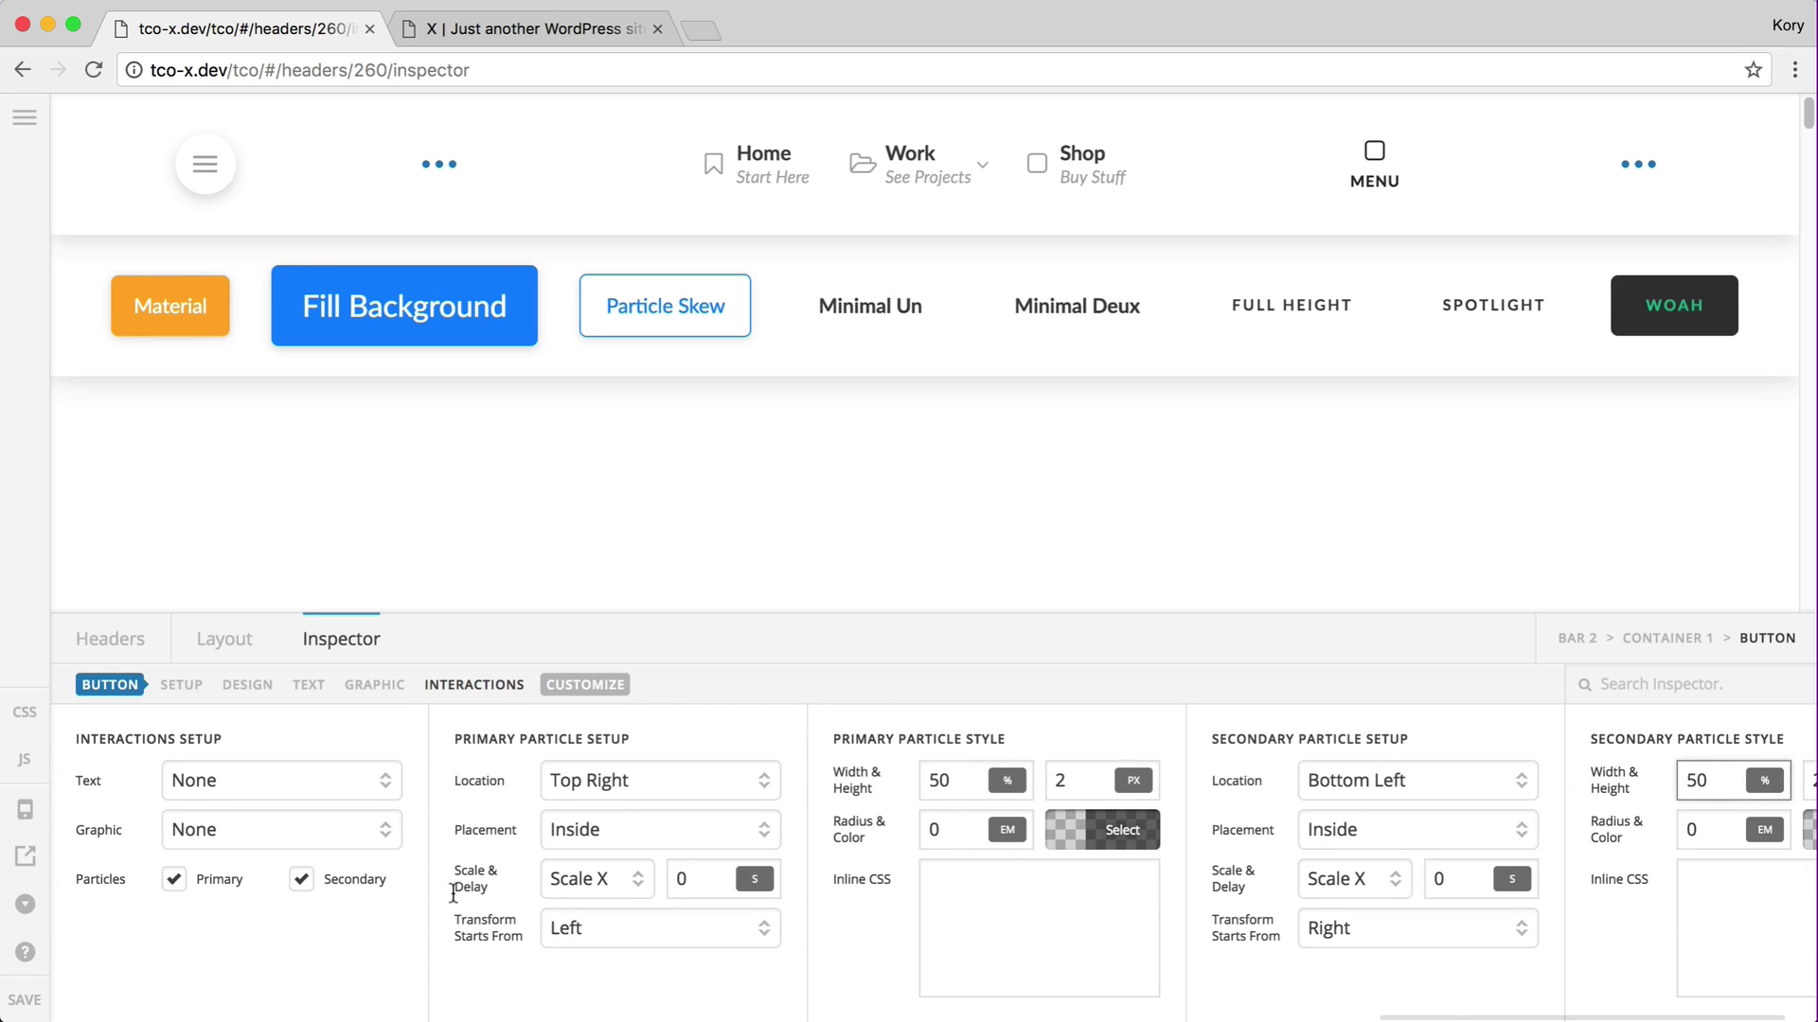
Save the header and preview the Minimal Un button on the reloaded live site.
left_click(32, 999)
key("ctrl+Tab")
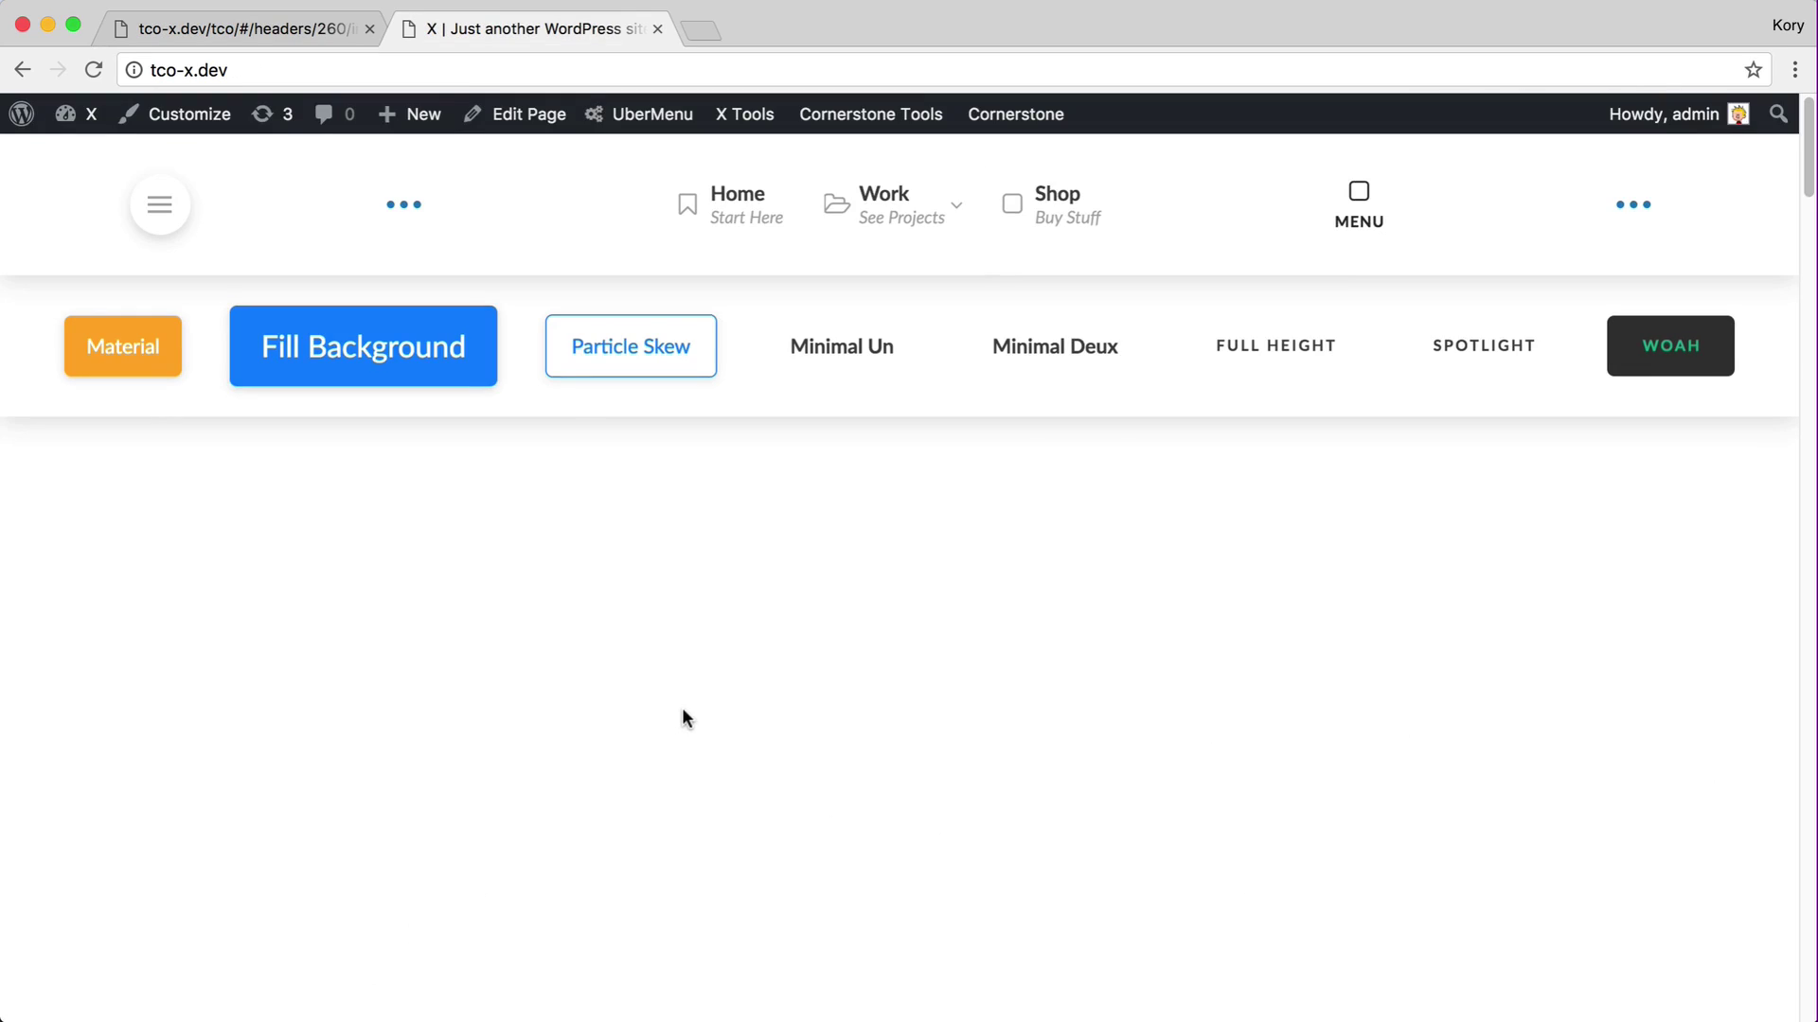
key("super+r")
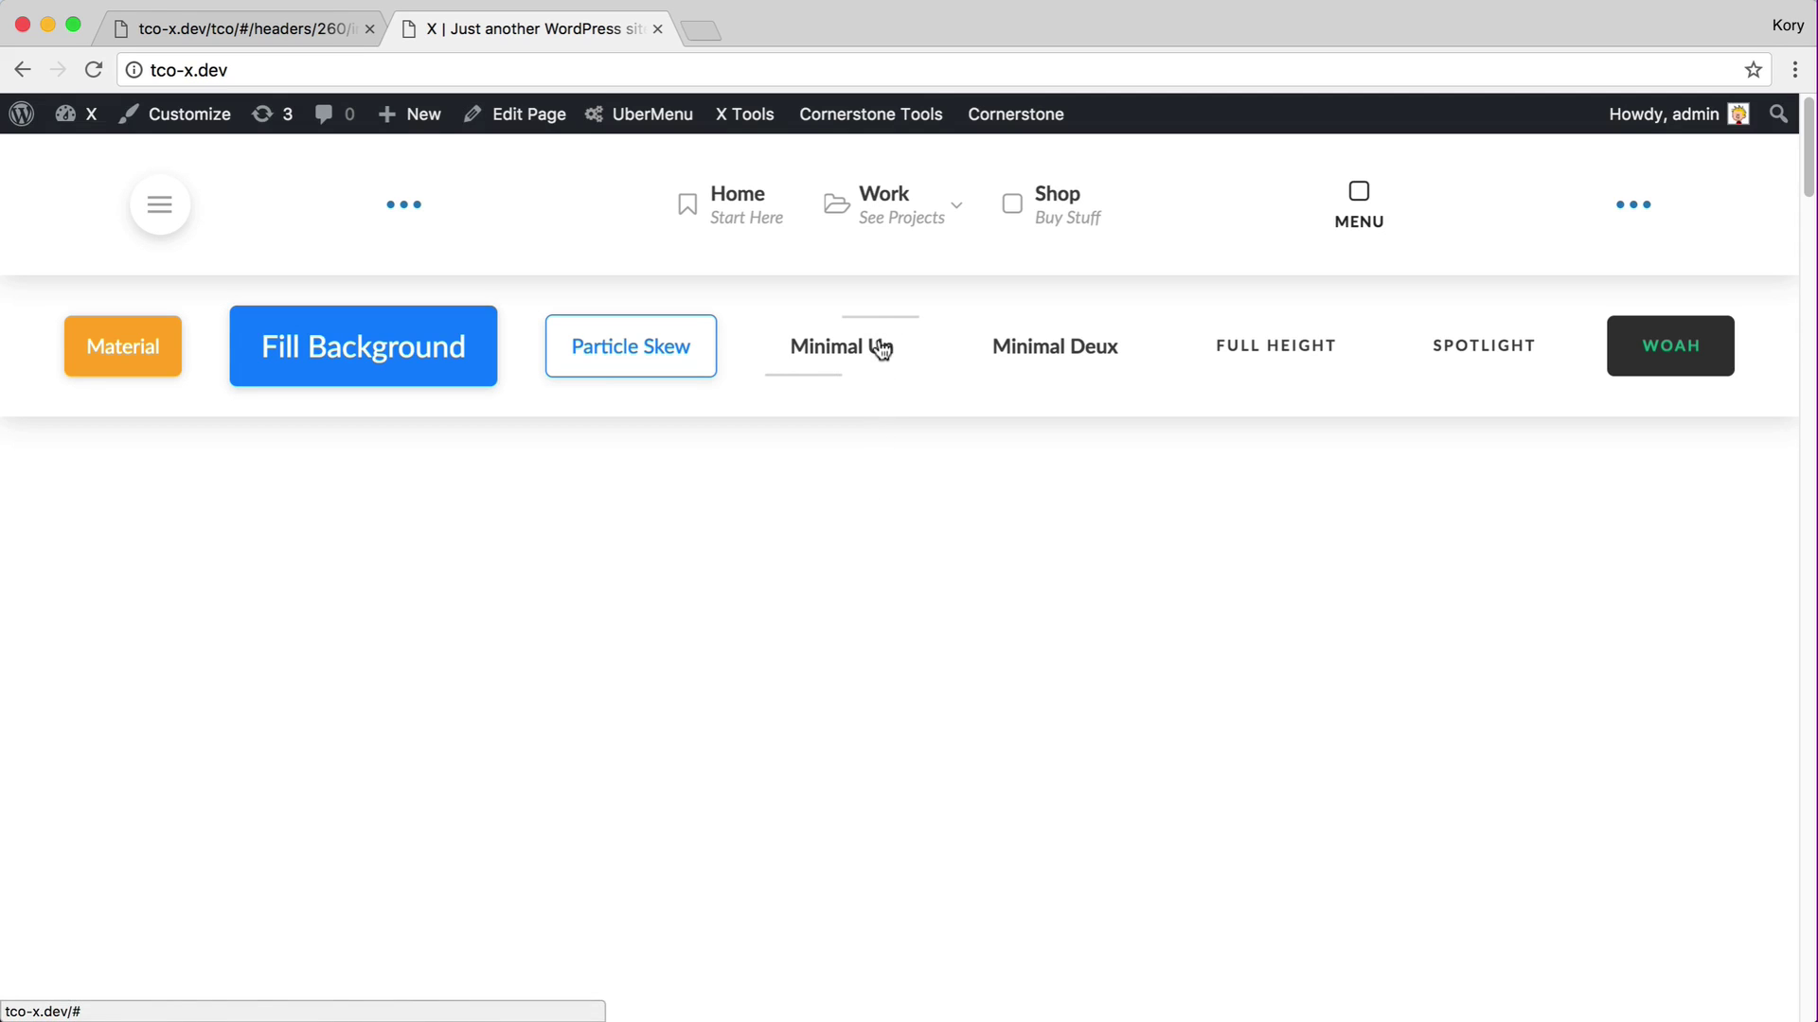
key("Tab")
key("ctrl+shift+Tab")
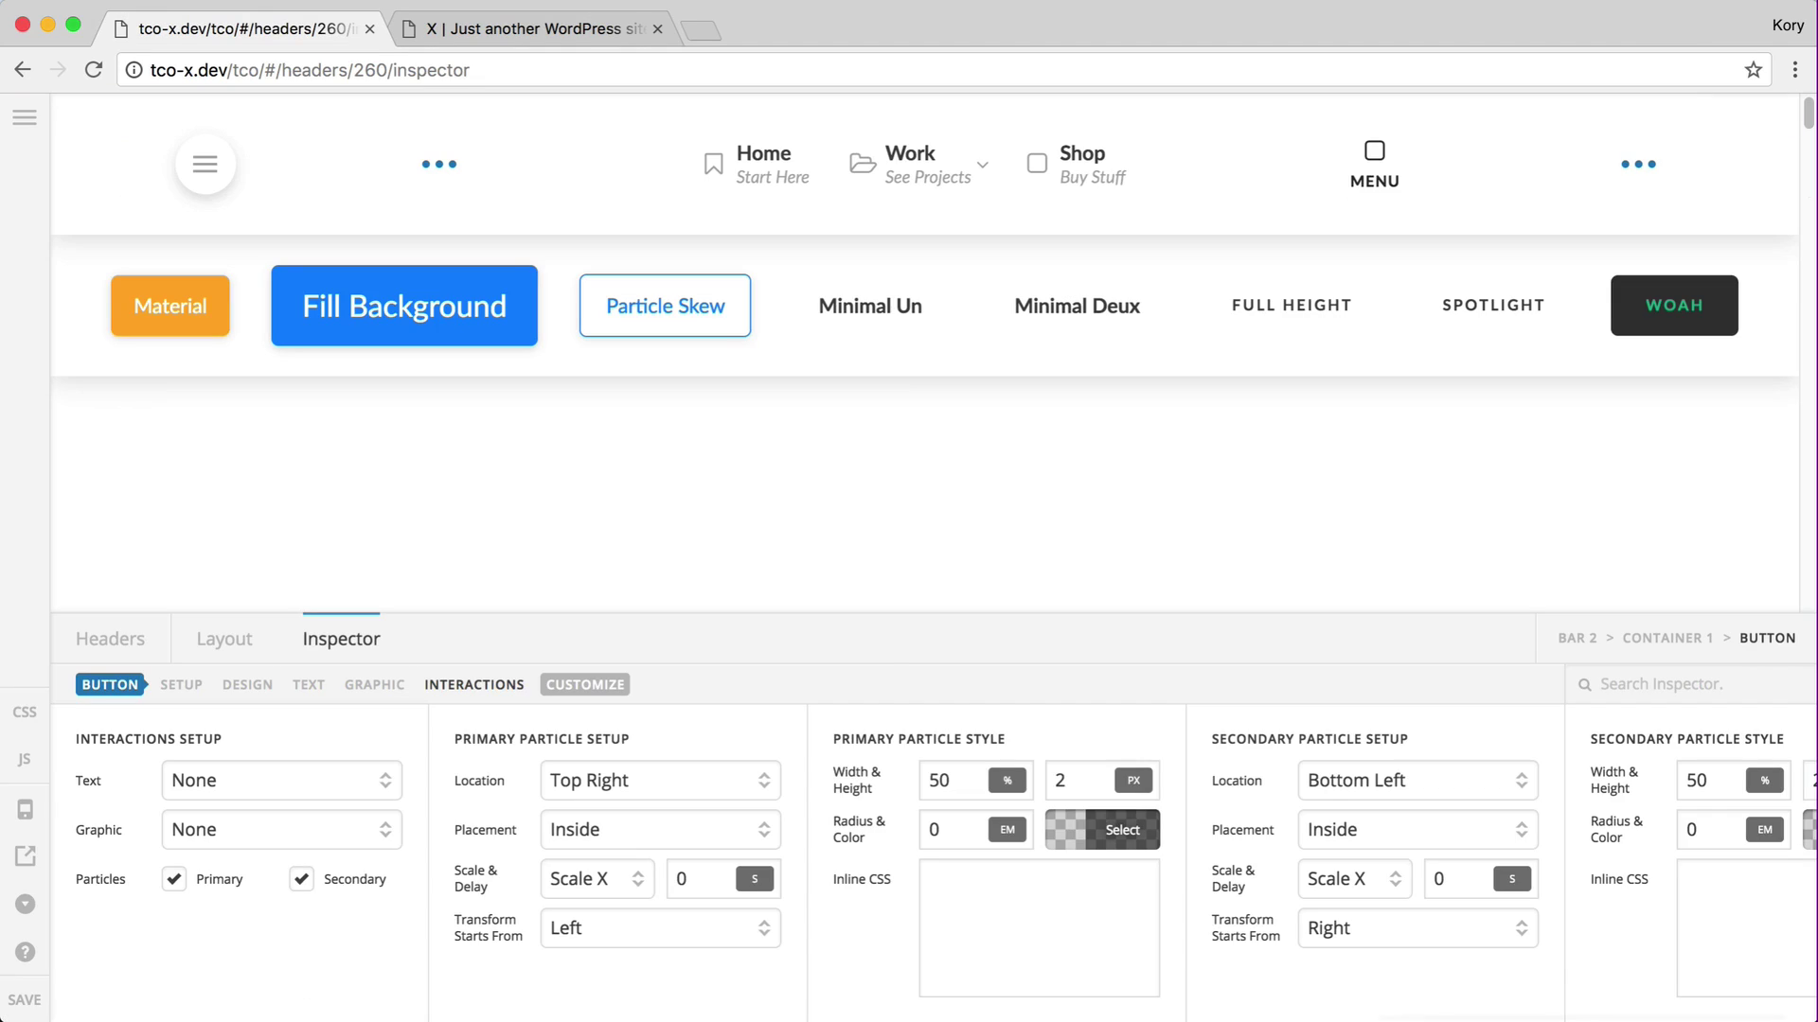
Set Minimal Un's transform origin to Top Right for the primary particle and Bottom Left for the secondary, and save the header.
left_click(657, 929)
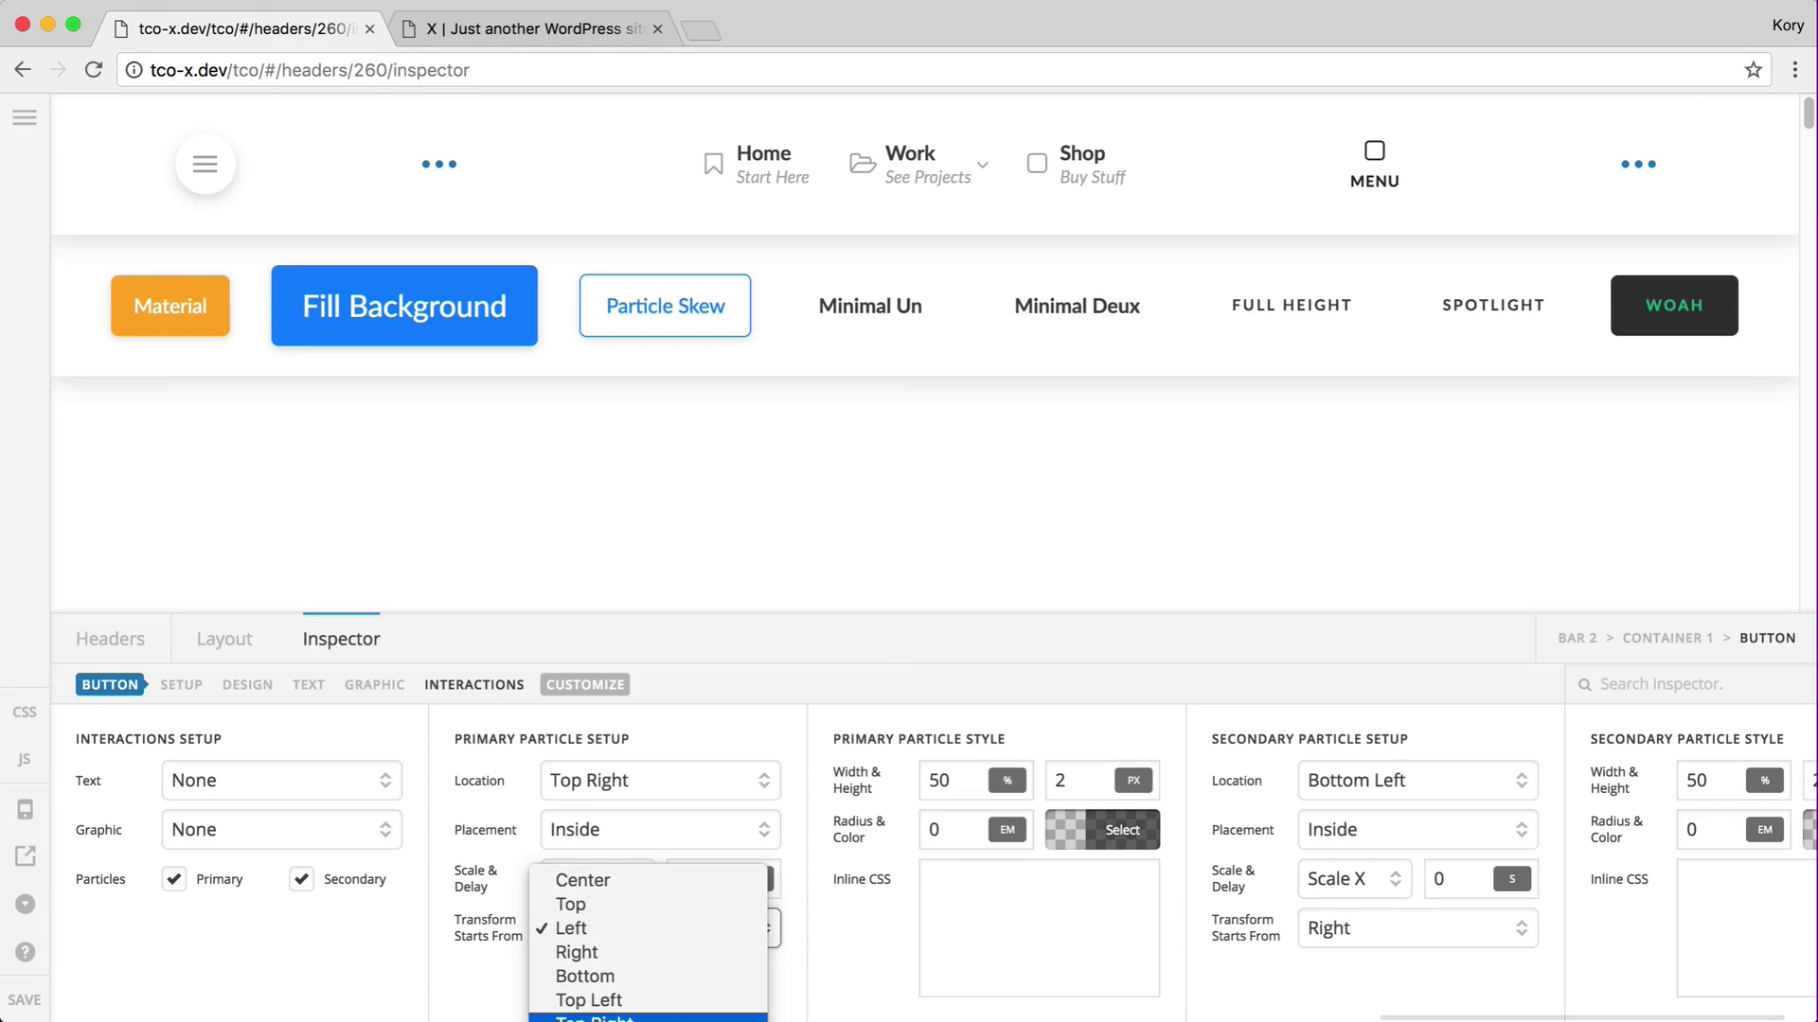
left_click(657, 1015)
left_click(1482, 929)
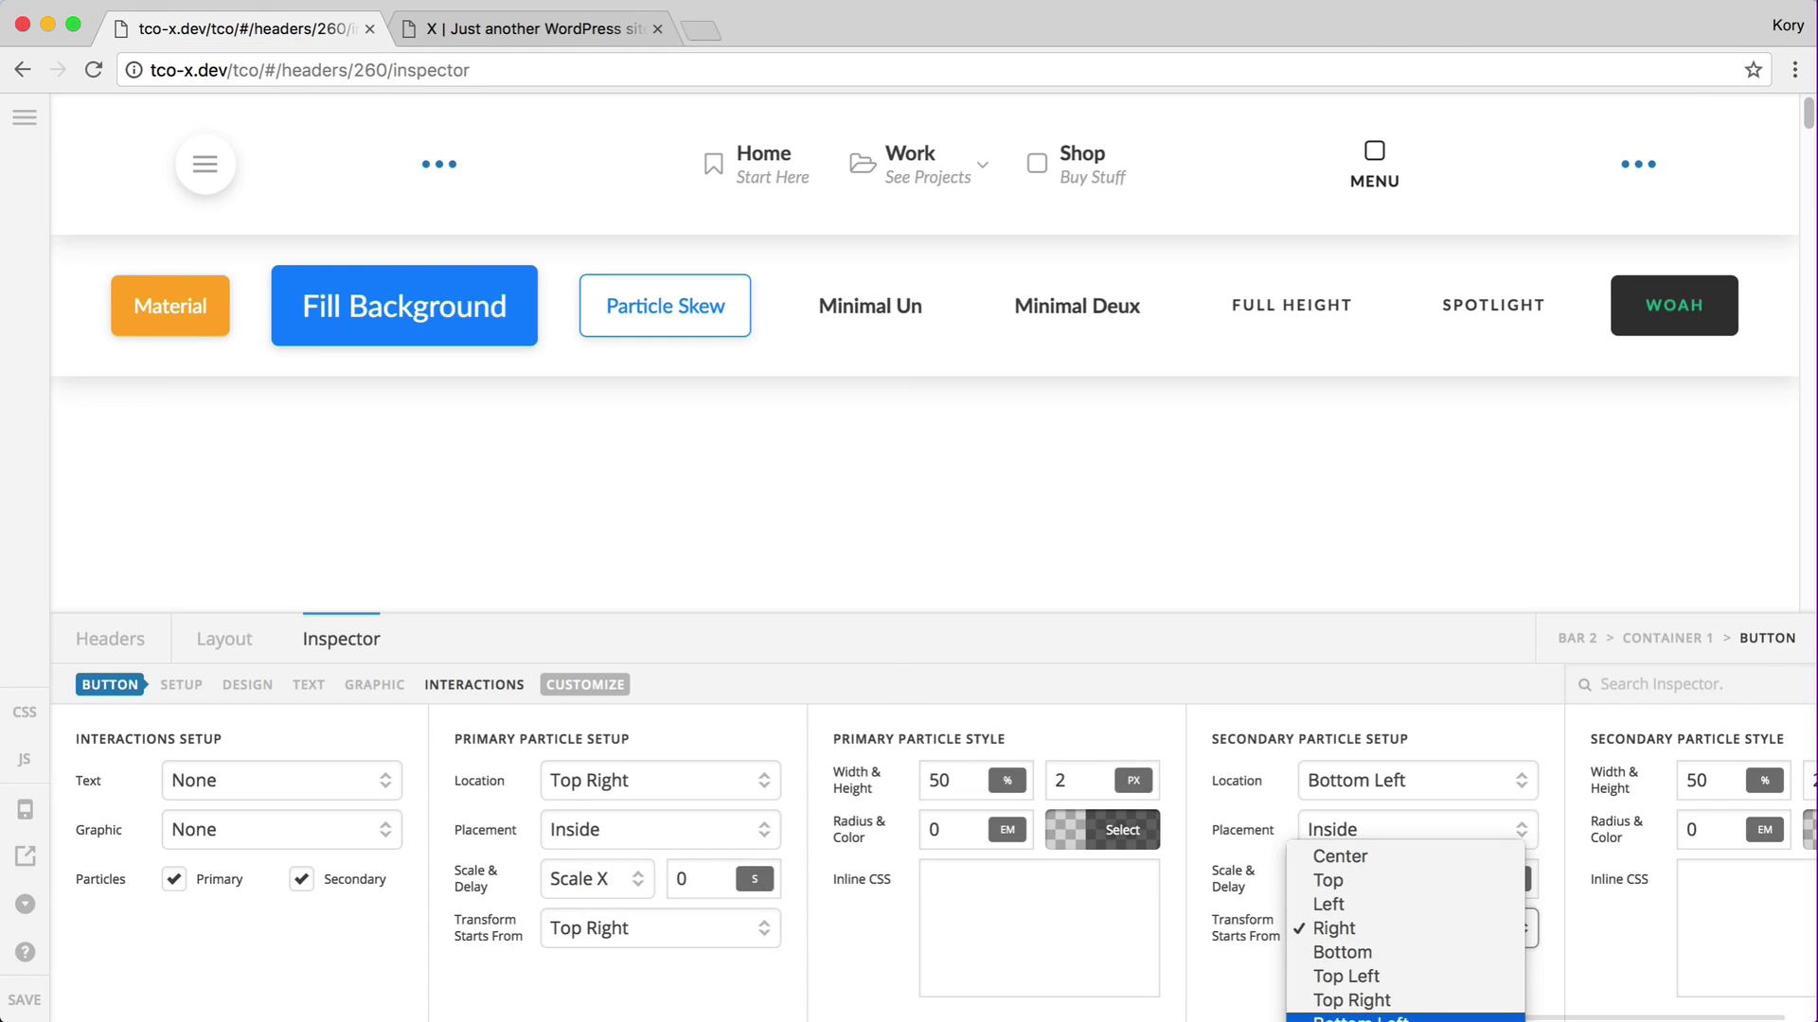
left_click(1358, 1018)
left_click(24, 1000)
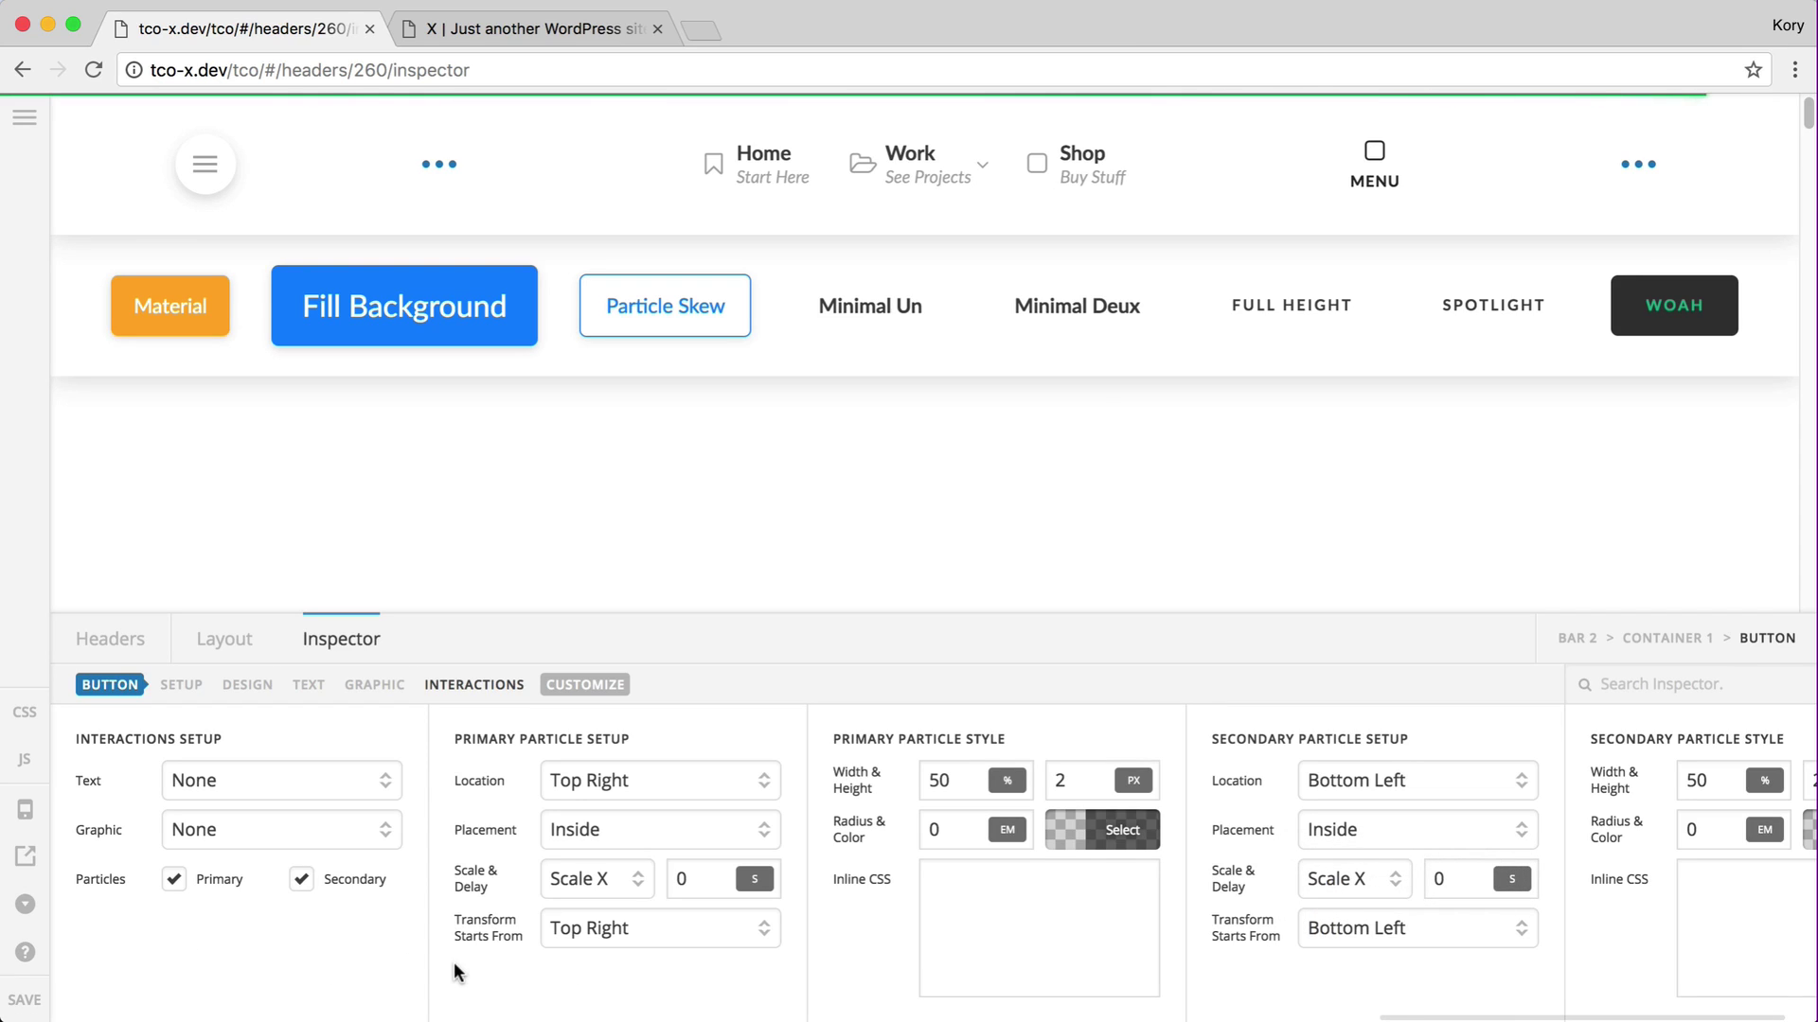
Reload the live site and preview the header buttons' hover effects, including Minimal Deux.
key("ctrl+Tab")
key("super+r")
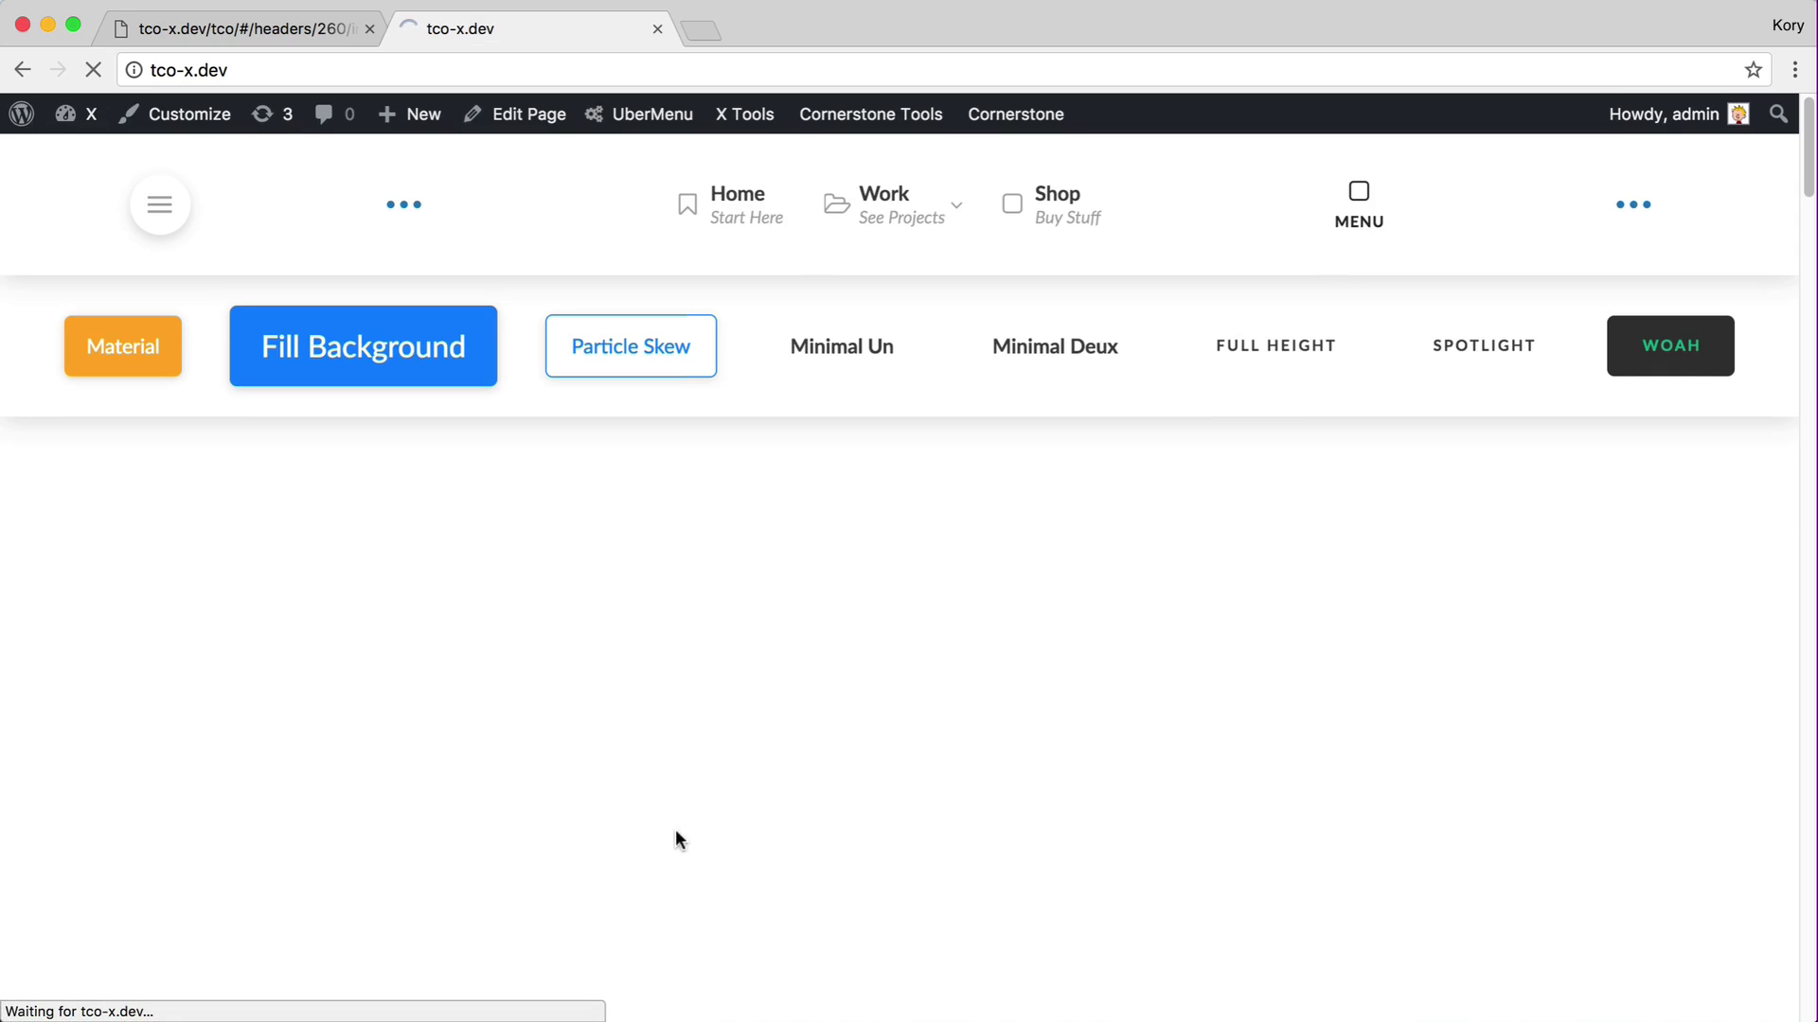
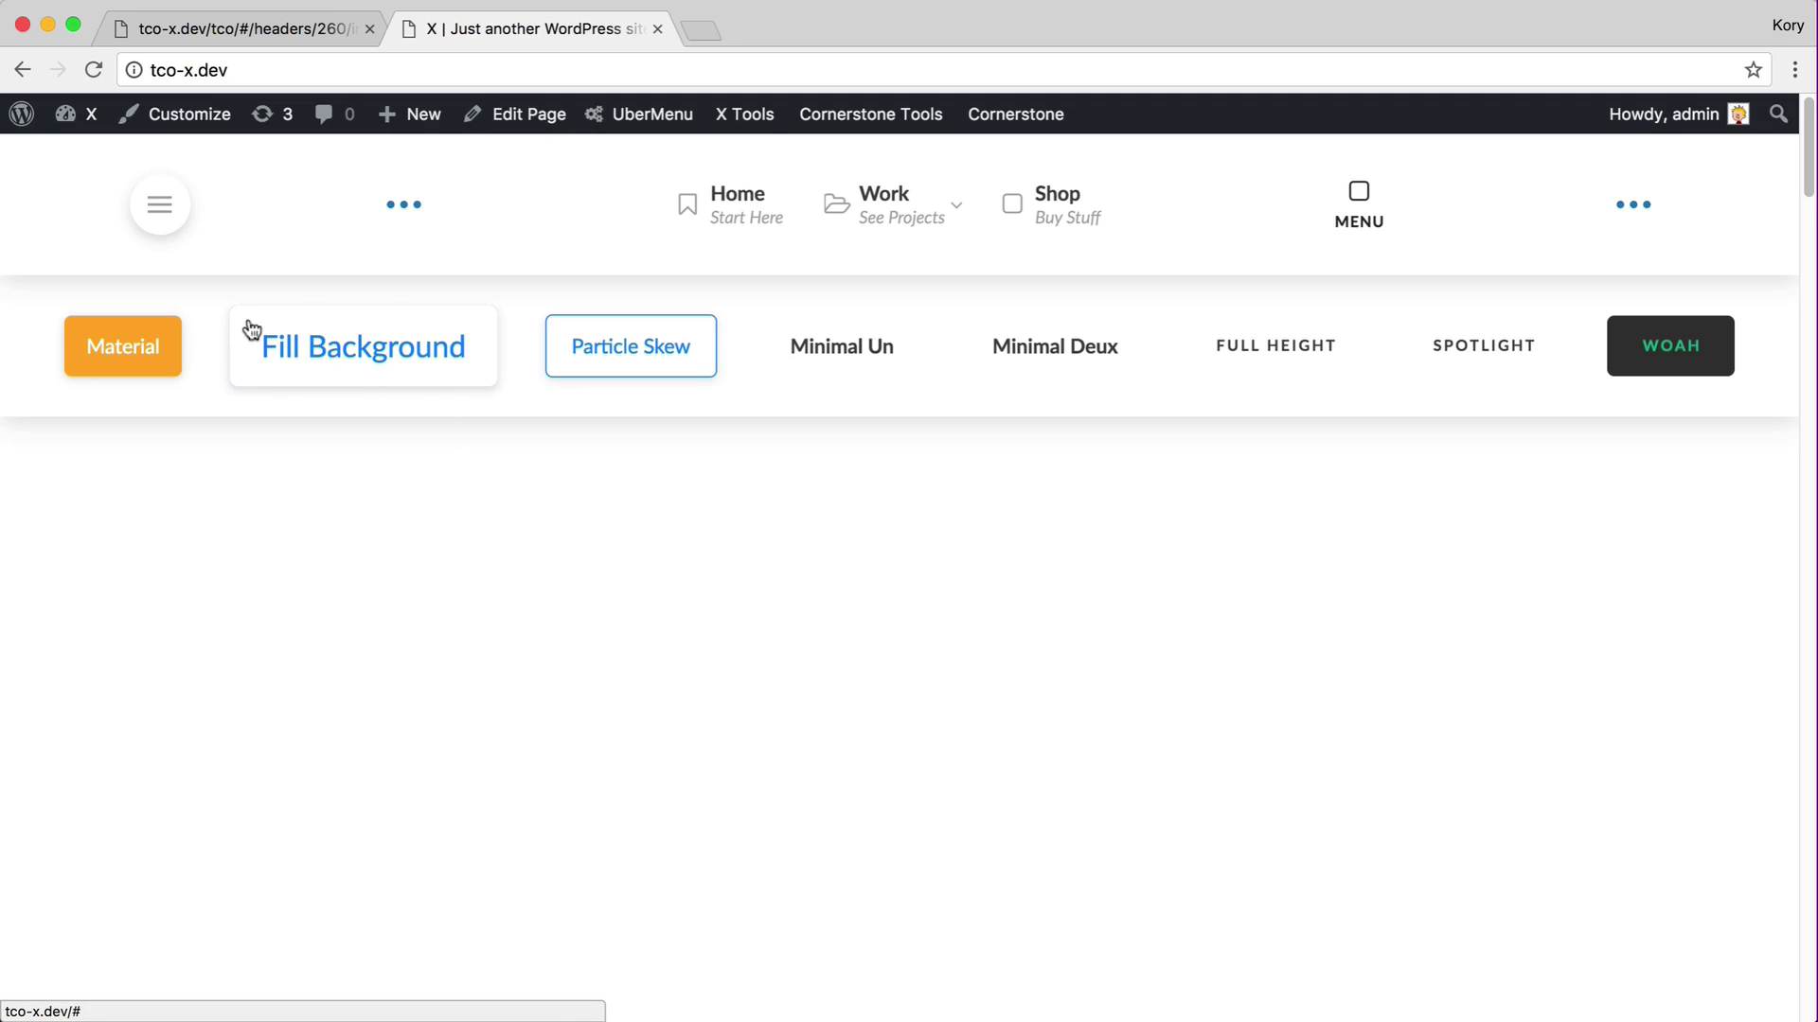
left_click(370, 352)
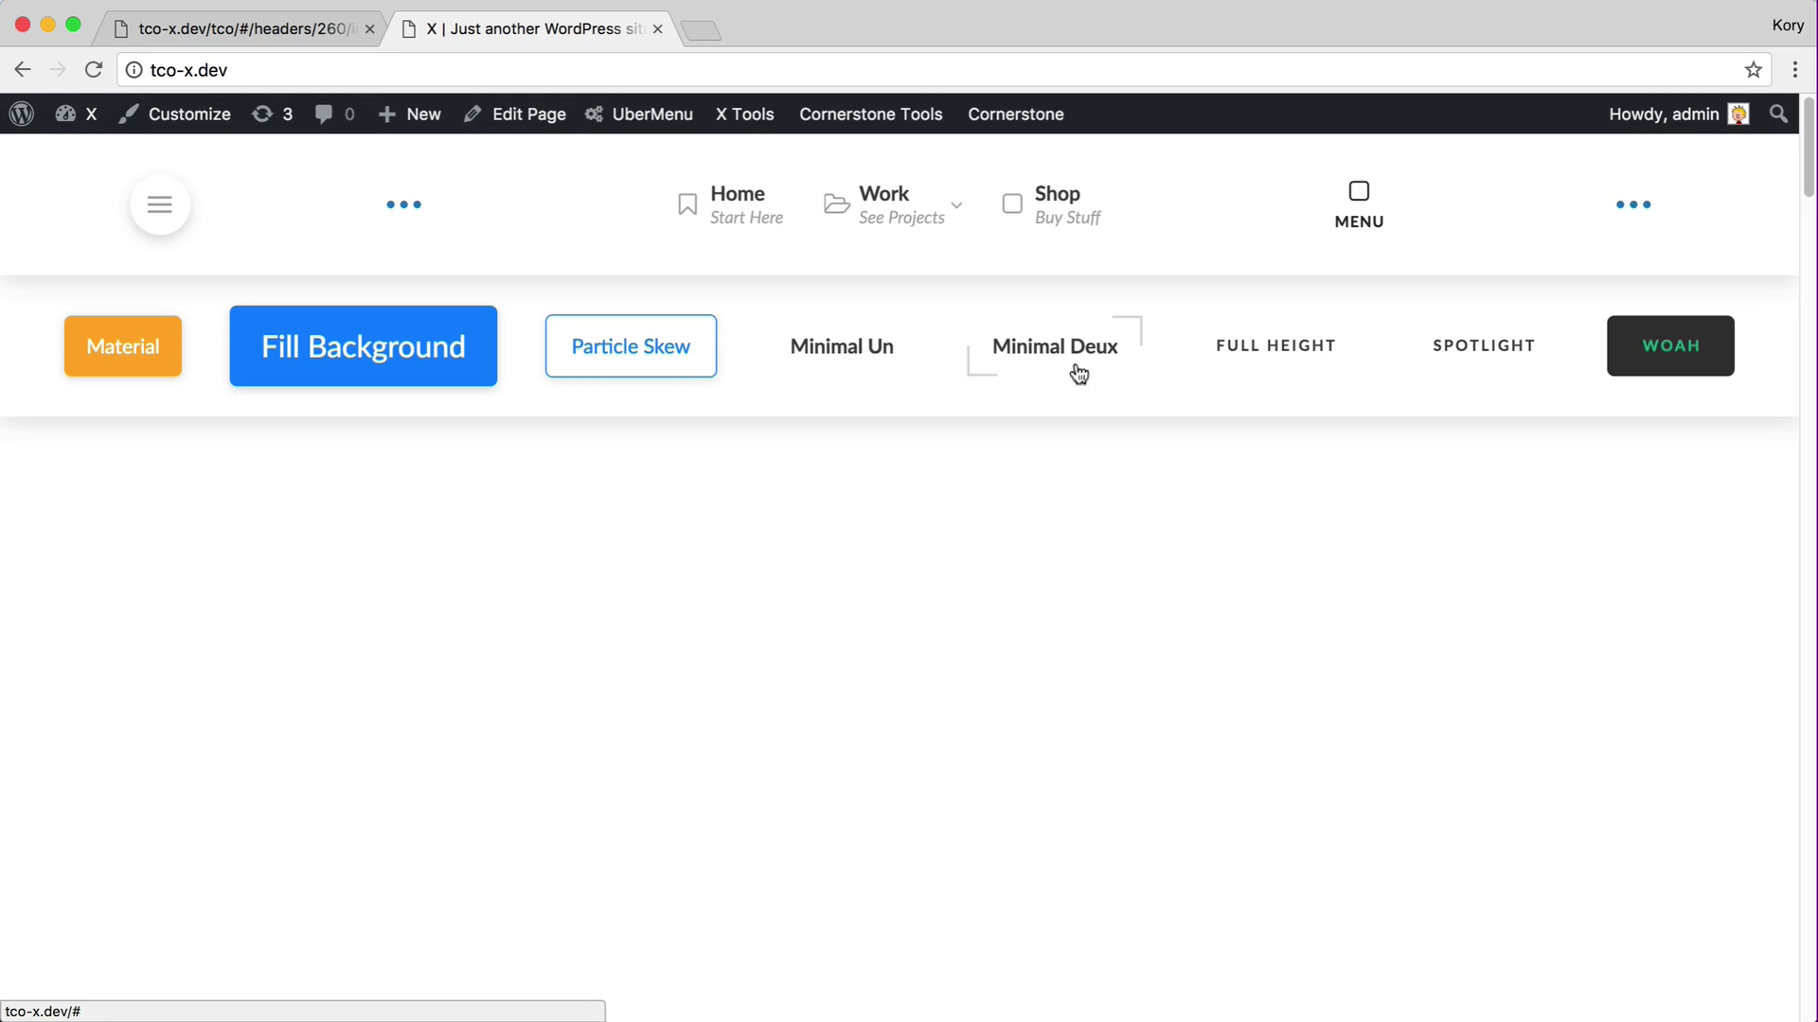
key("super+alt+Left")
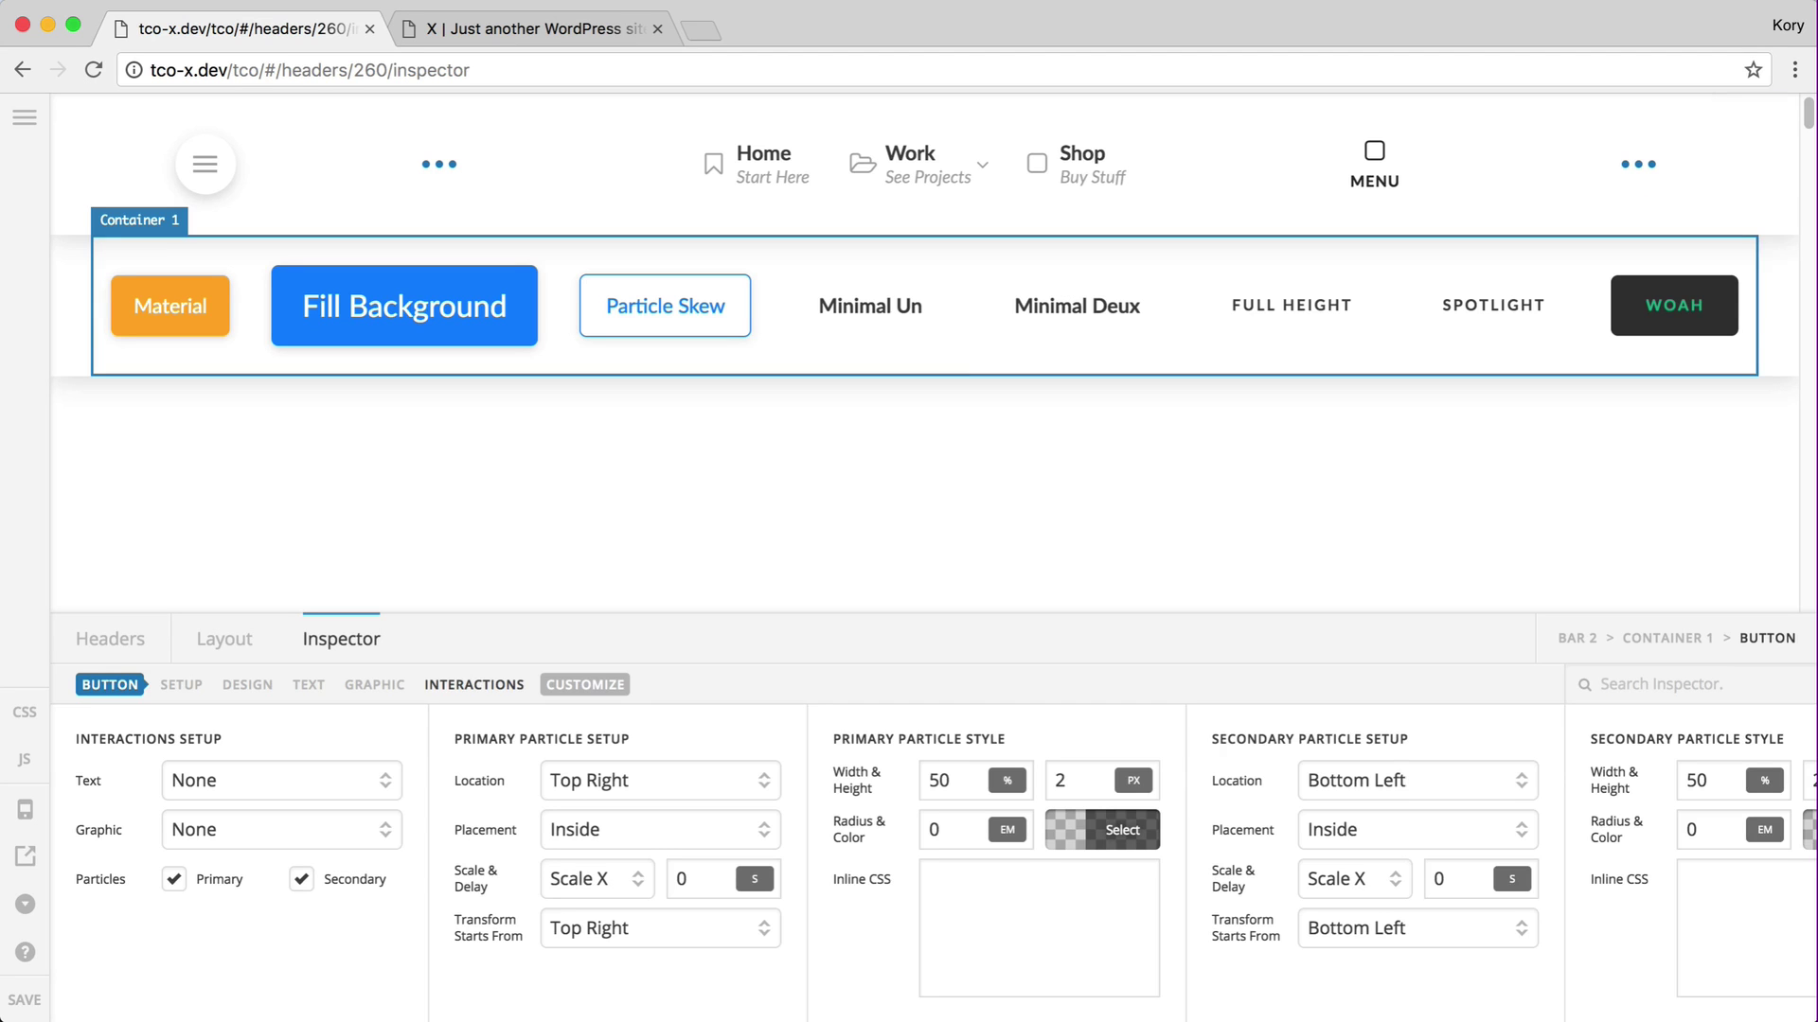
Open the Minimal Deux button's interaction settings and examine its particle sizes and the primary particle's inline CSS.
left_click(1089, 328)
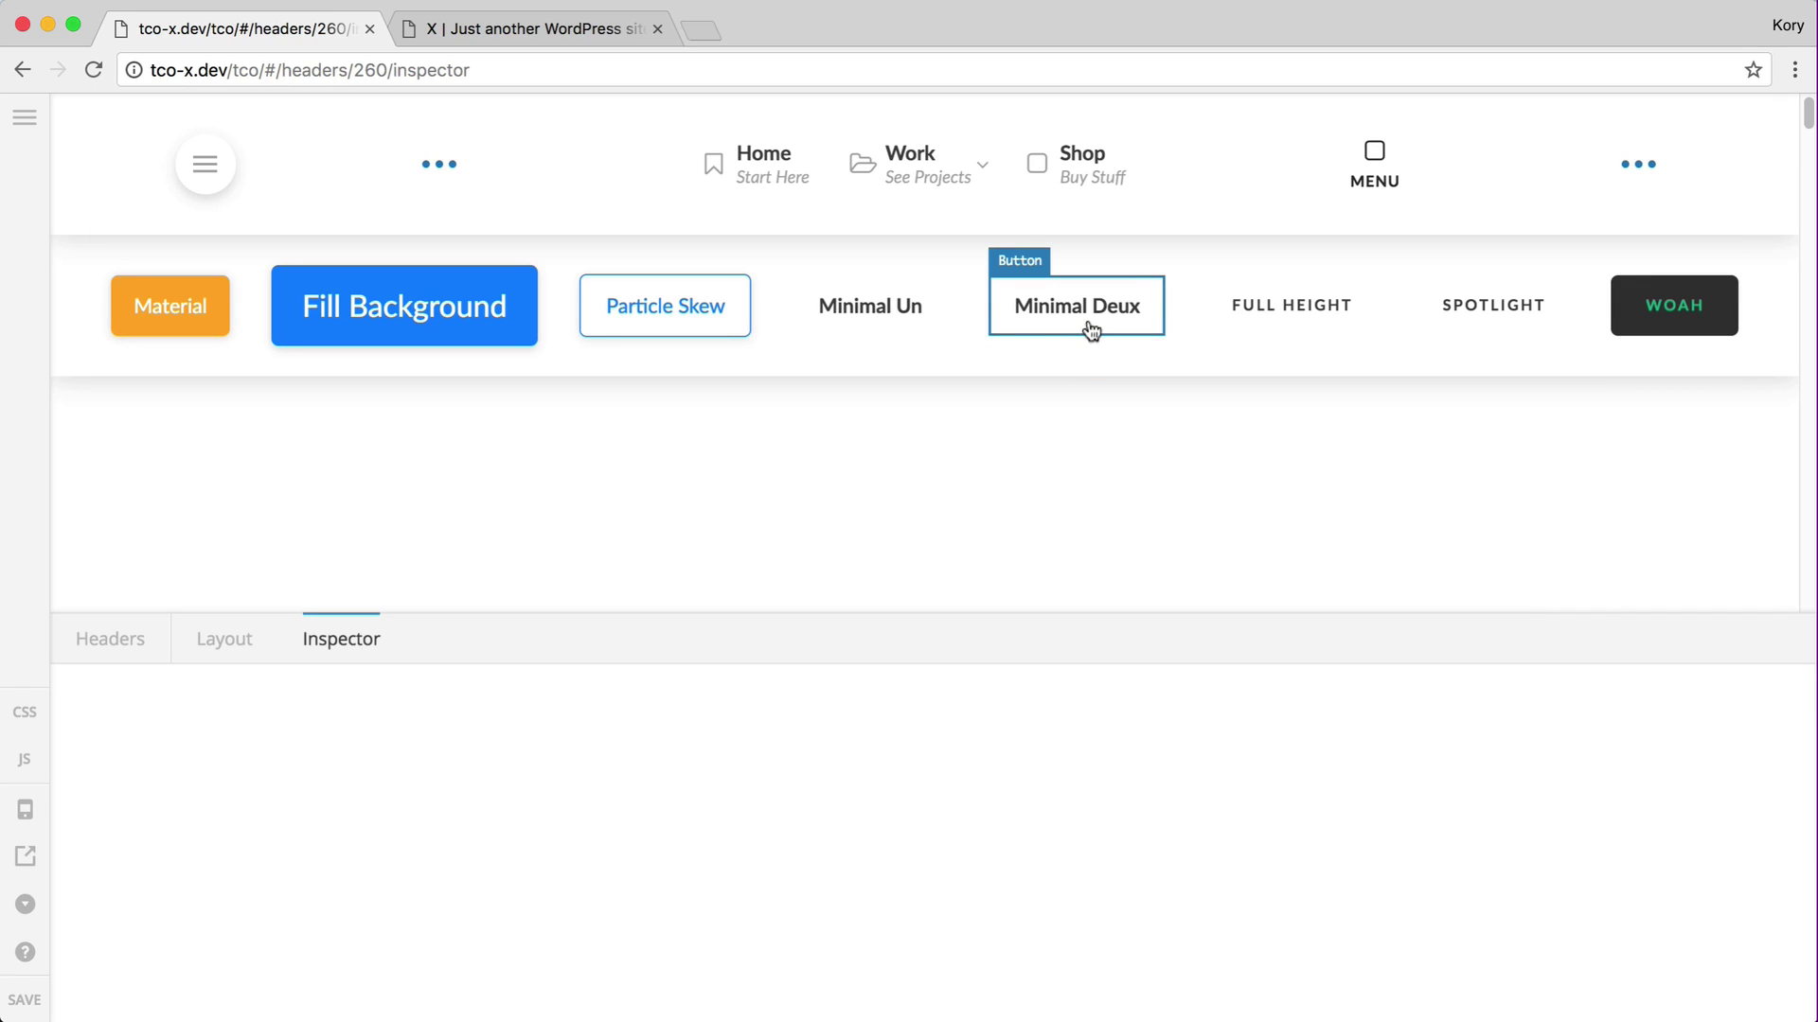
left_click(475, 691)
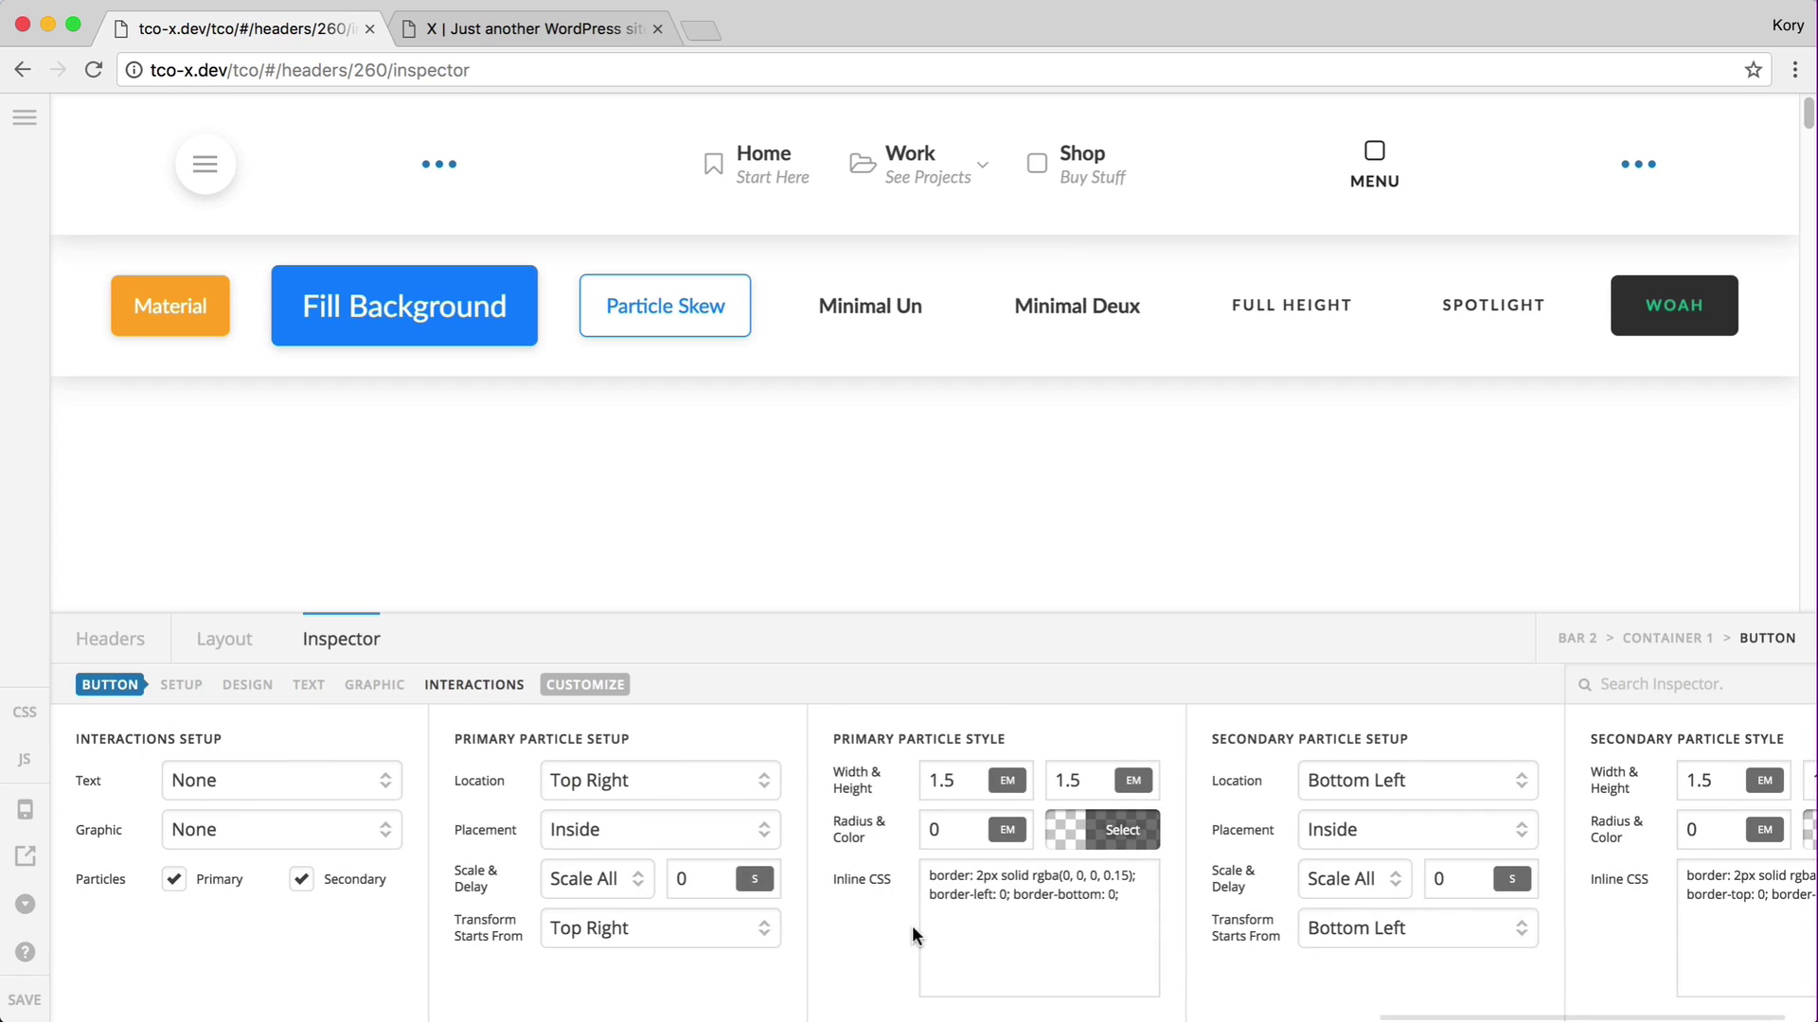
scroll(911, 924, "right", 3)
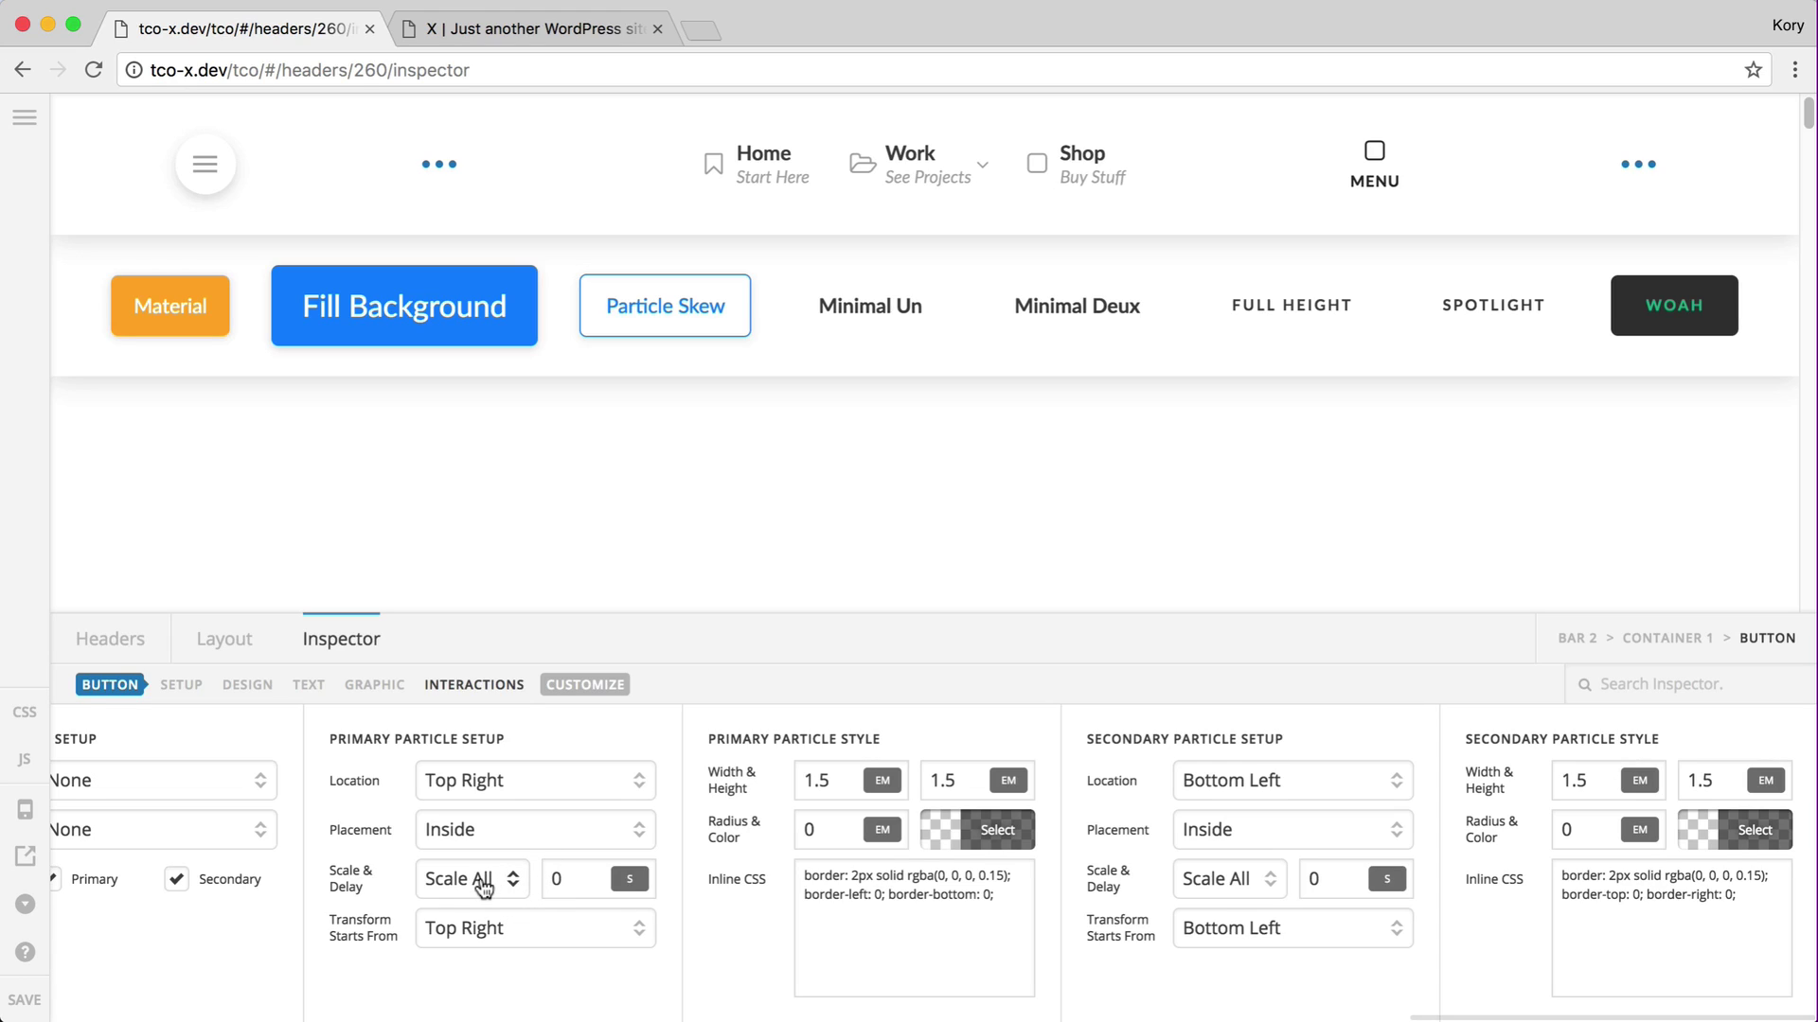
left_click(815, 780)
left_click(971, 778)
left_click(1605, 784)
left_click(1715, 777)
left_click(926, 899)
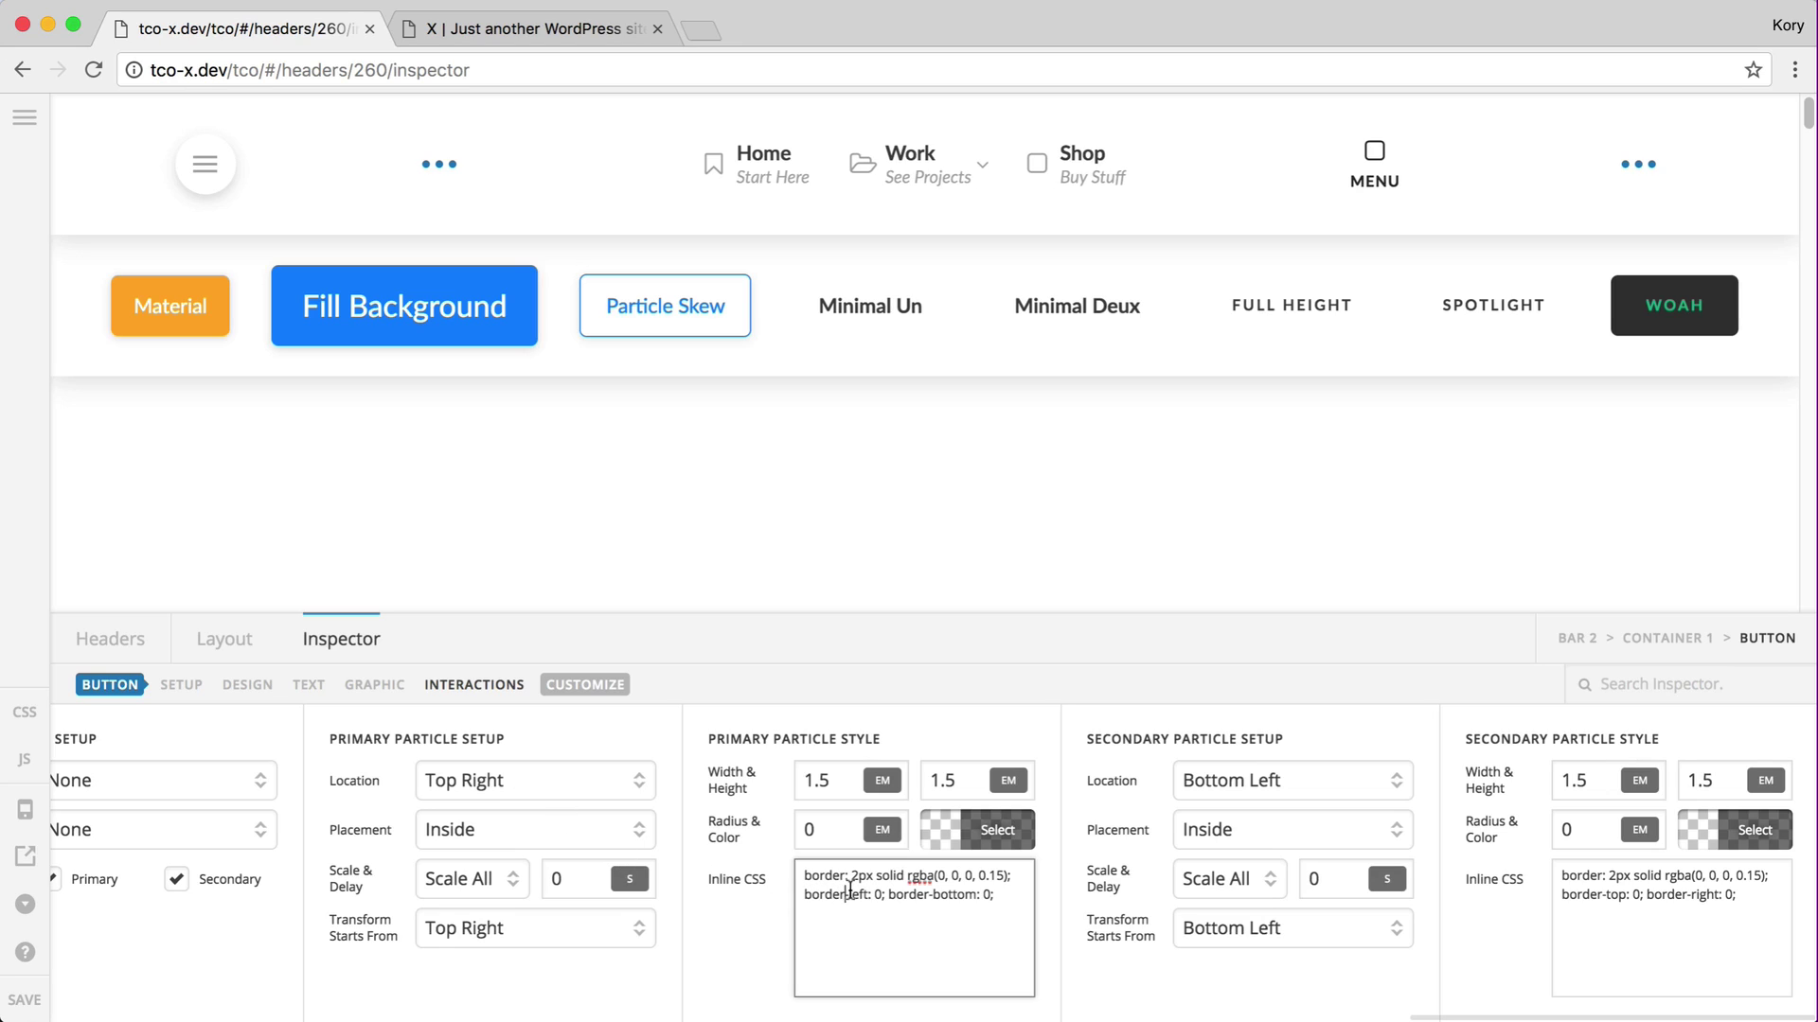
left_click(948, 894)
Compare Minimal Deux's corner particles on the live site with the secondary particle's inline CSS in the editor.
key("ctrl+Tab")
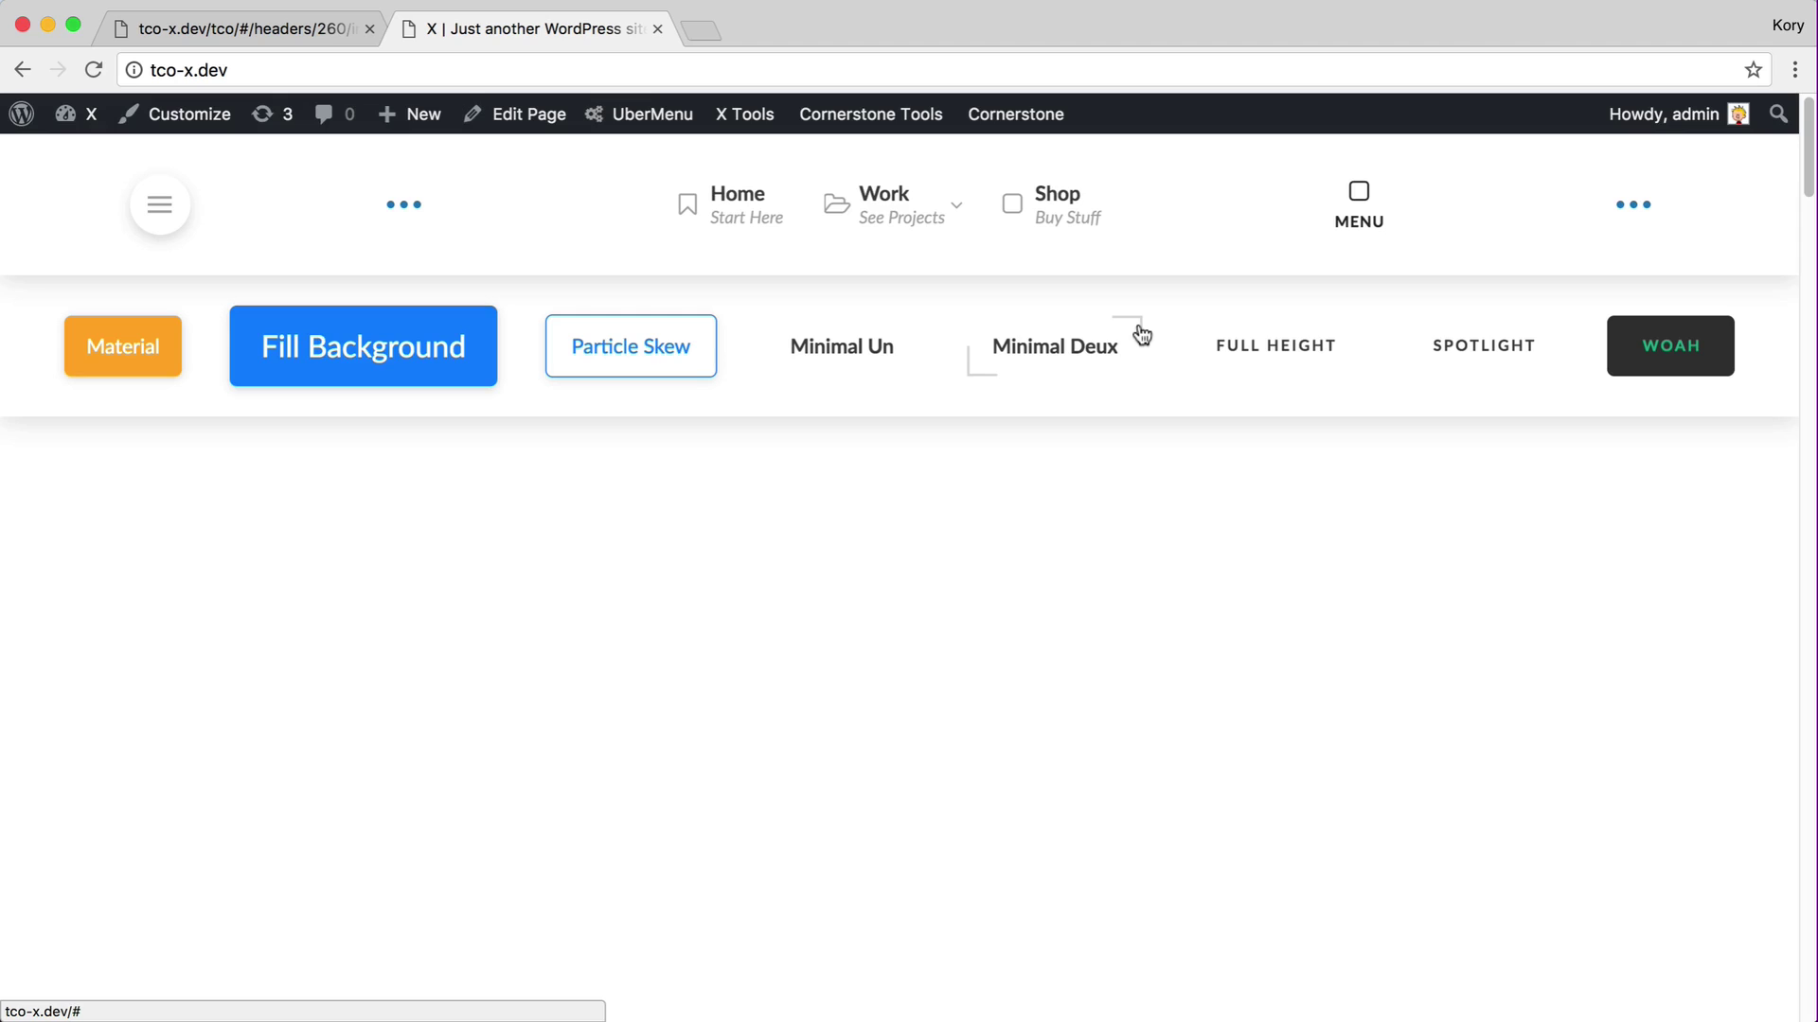
key("ctrl+shift+Tab")
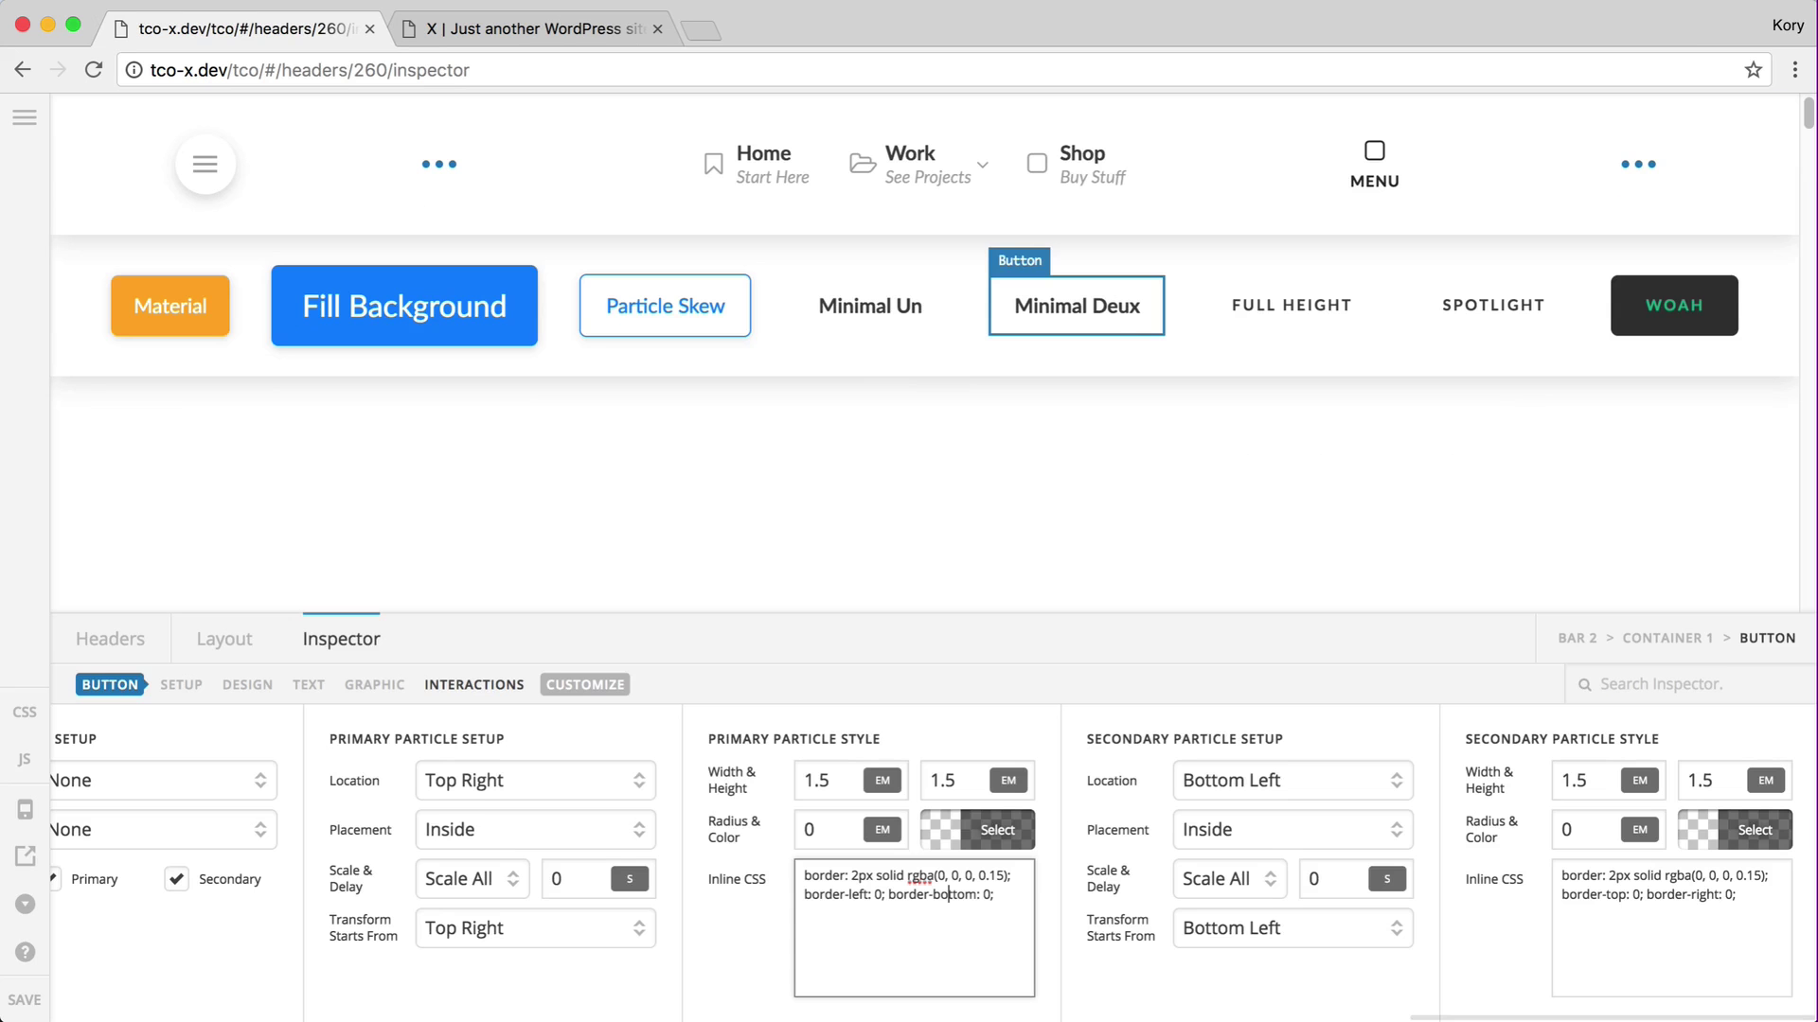
left_click(1653, 909)
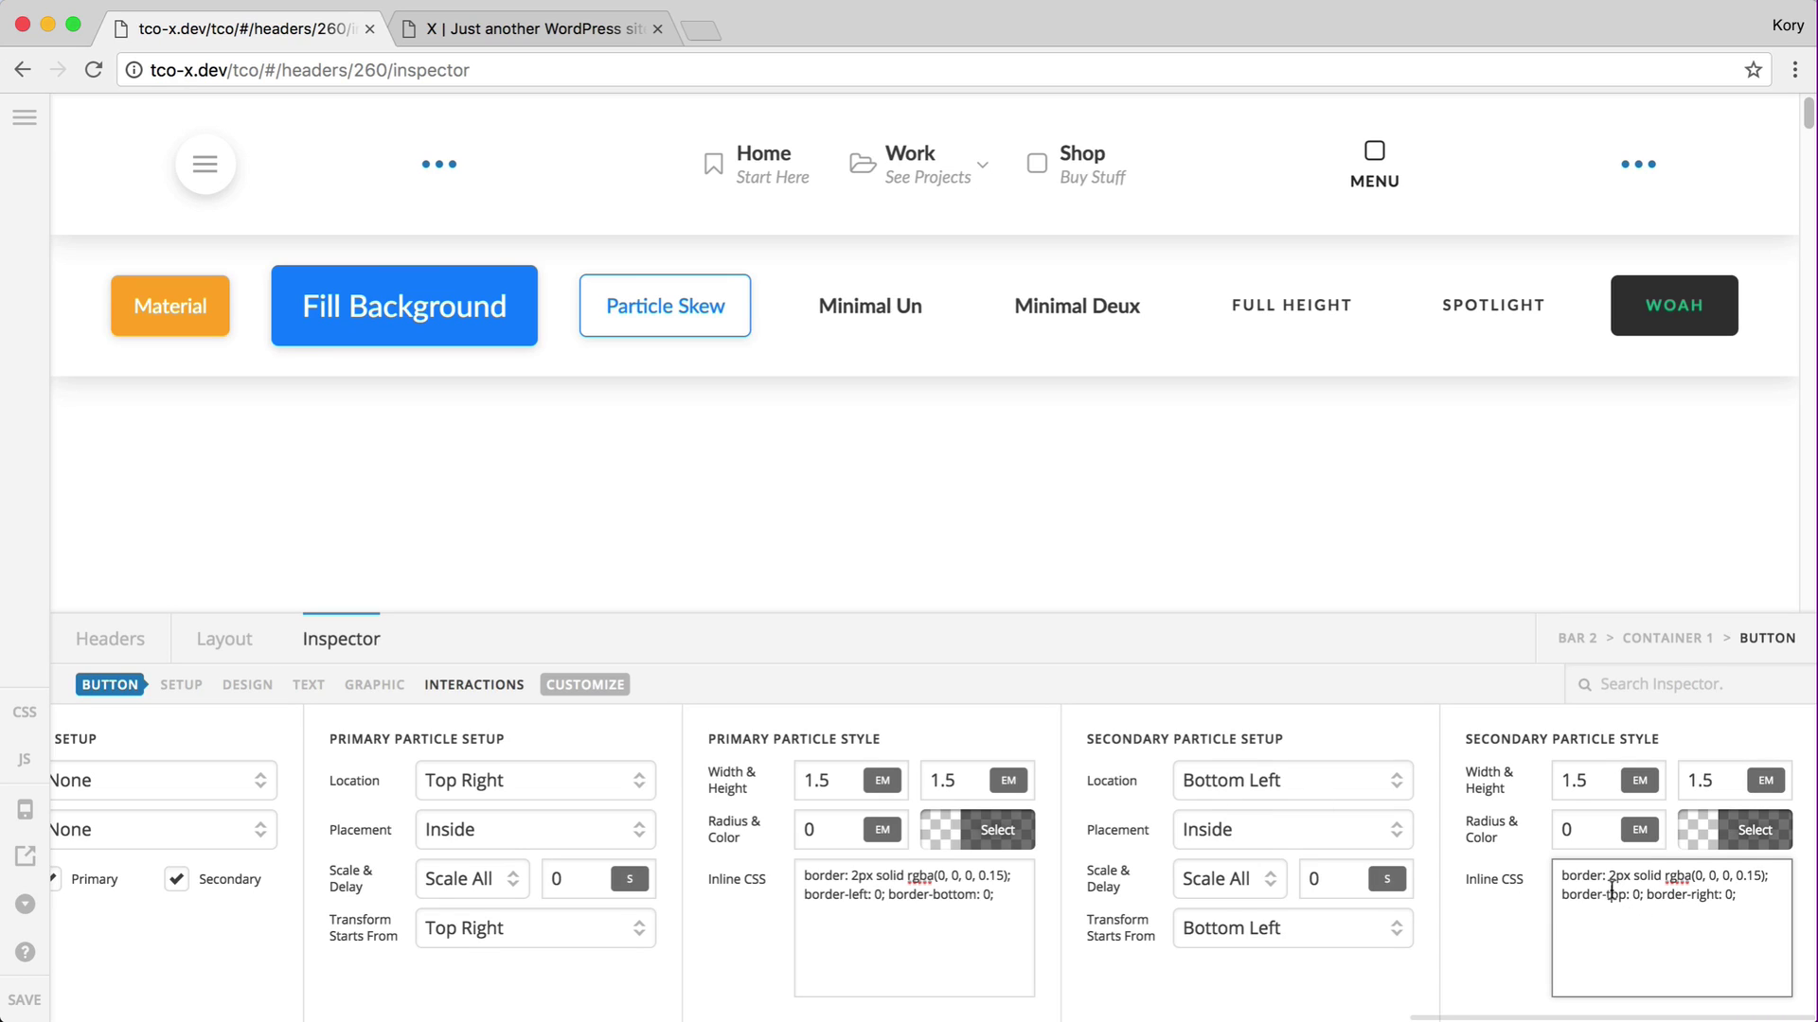
key("ctrl+Tab")
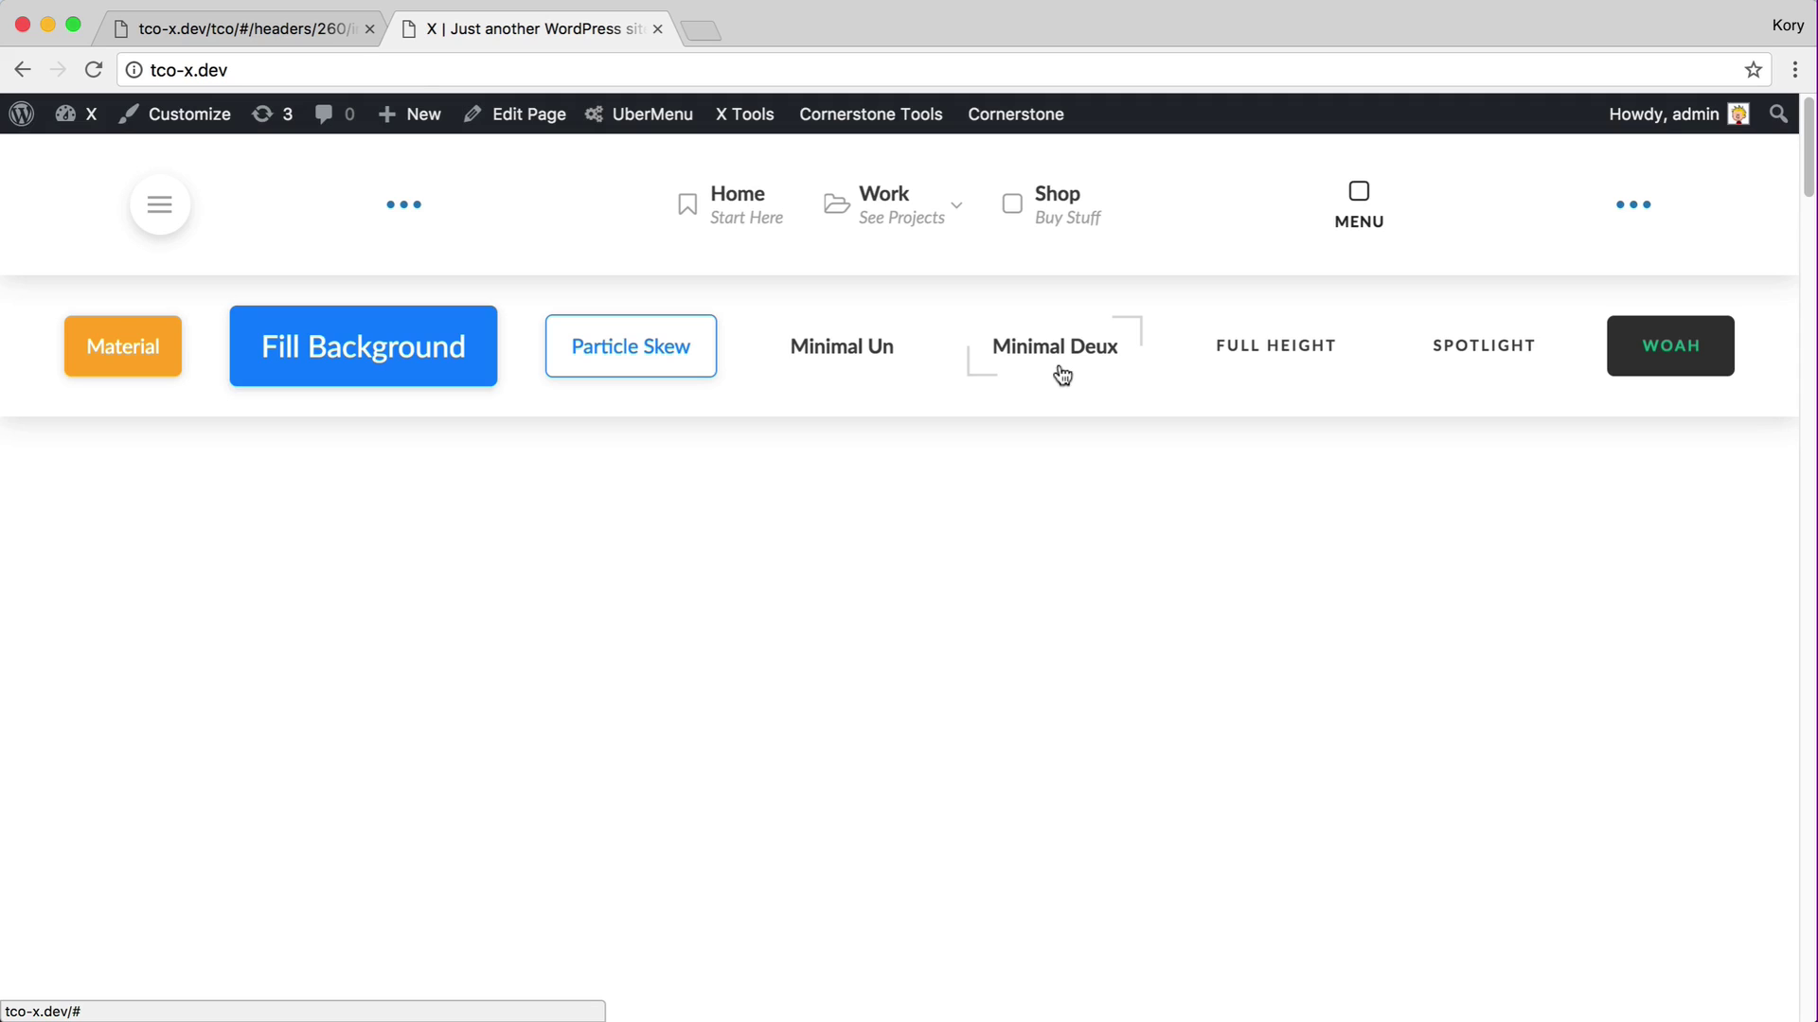
key("ctrl+shift+Tab")
Add "box-shadow: inset -1px -1px 0 rgba(0, 0, 0, 0.15);" to the inline CSS of Minimal Deux's primary particle.
left_click(1003, 937)
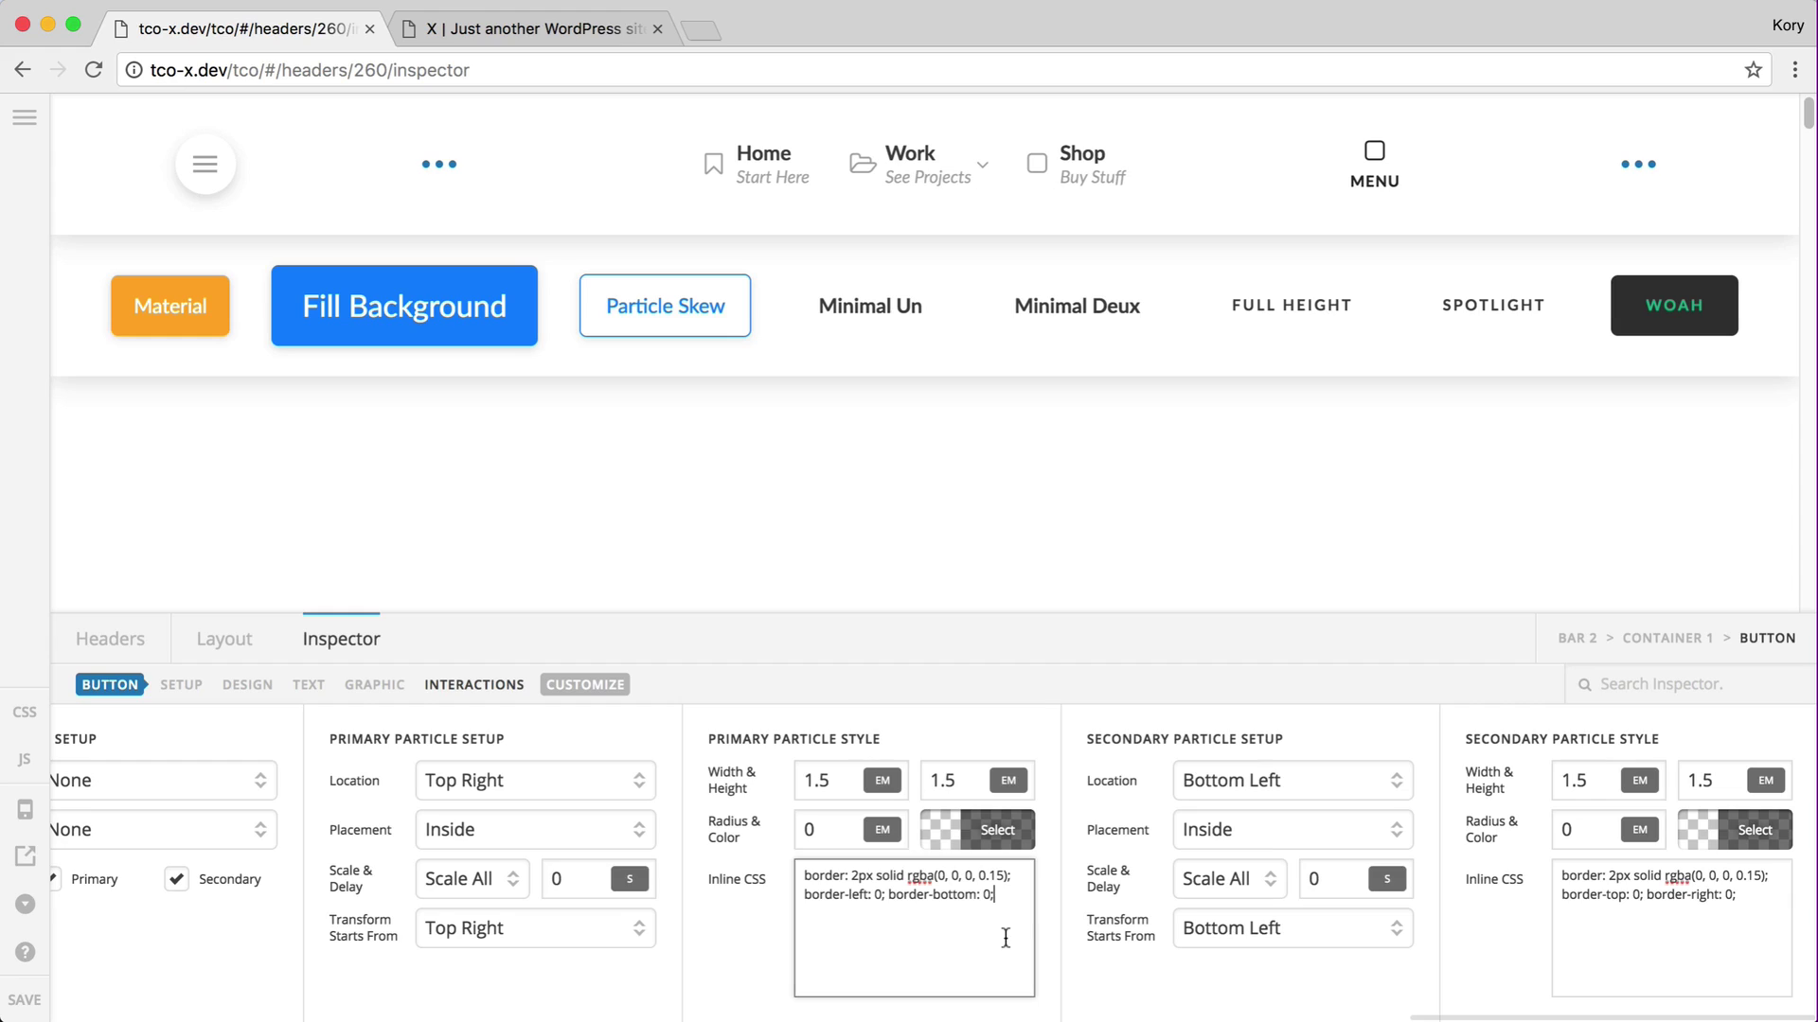
type("box-shadow: inset")
type("-1px -1px 0")
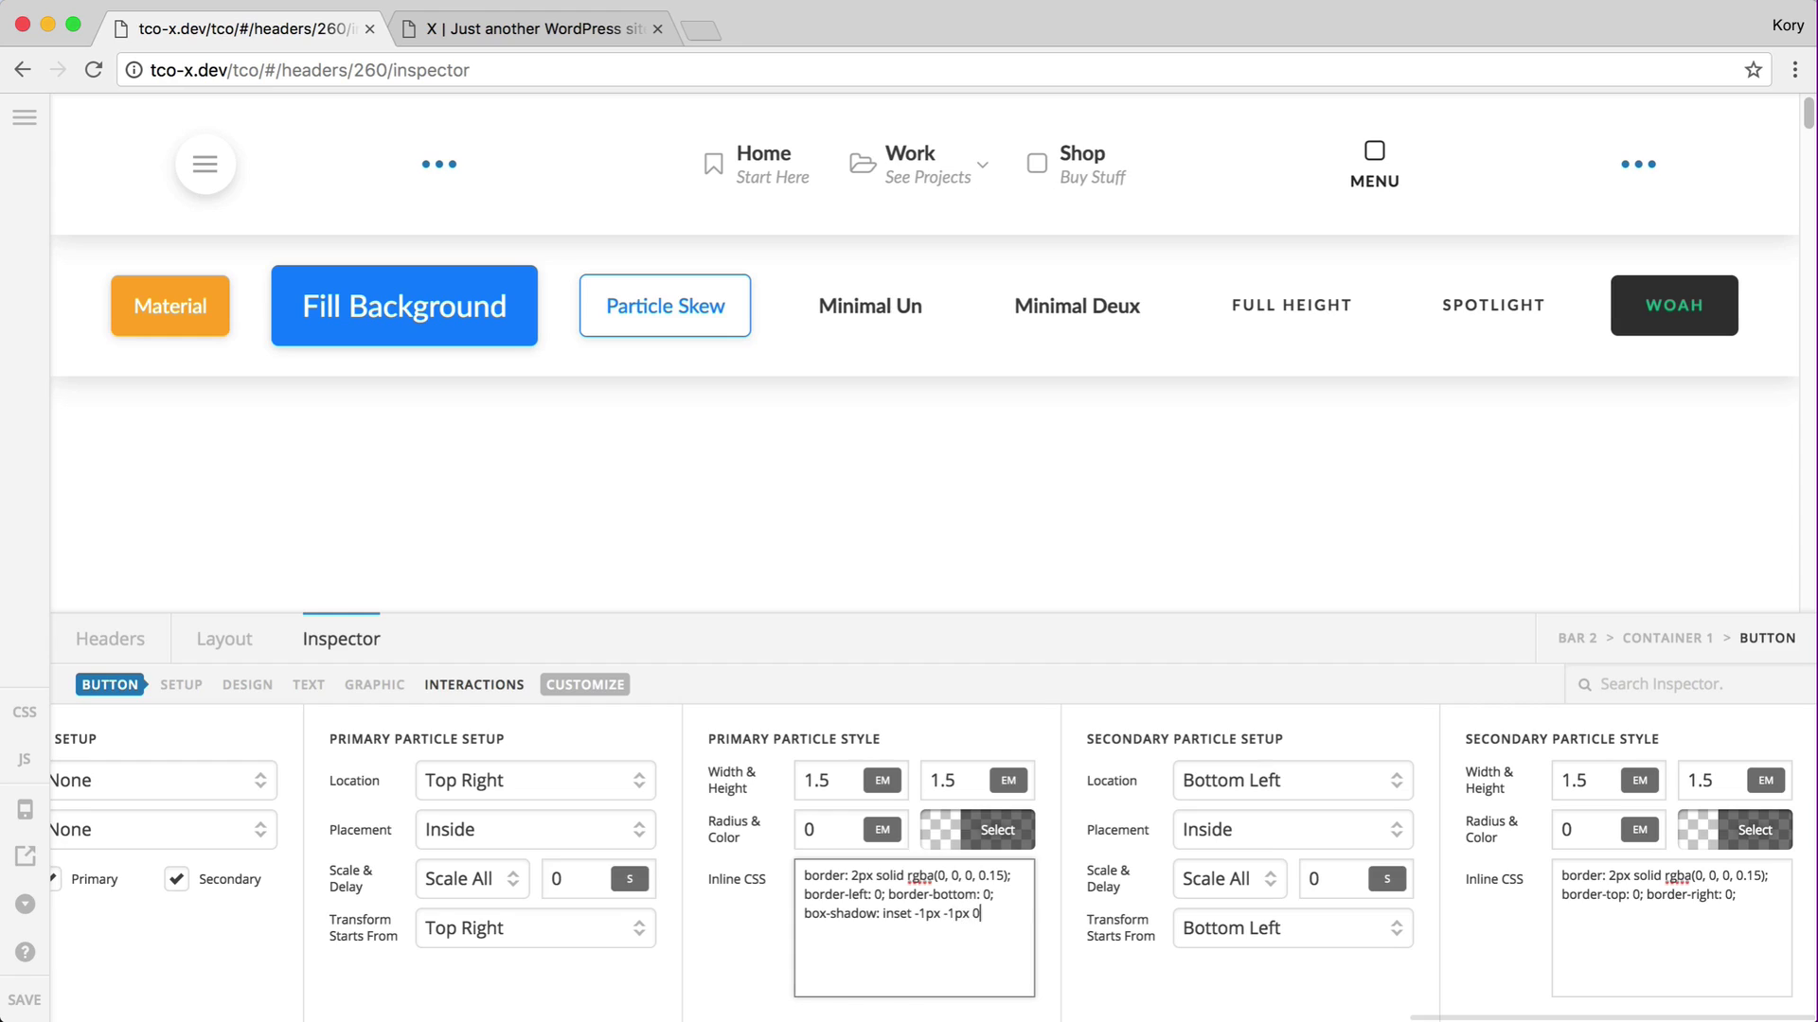
type(" rgba(0, 0, 0, 0.15);")
Save the header, reload the live site, and preview the Minimal Deux button.
left_click(25, 998)
key("super+alt+Right")
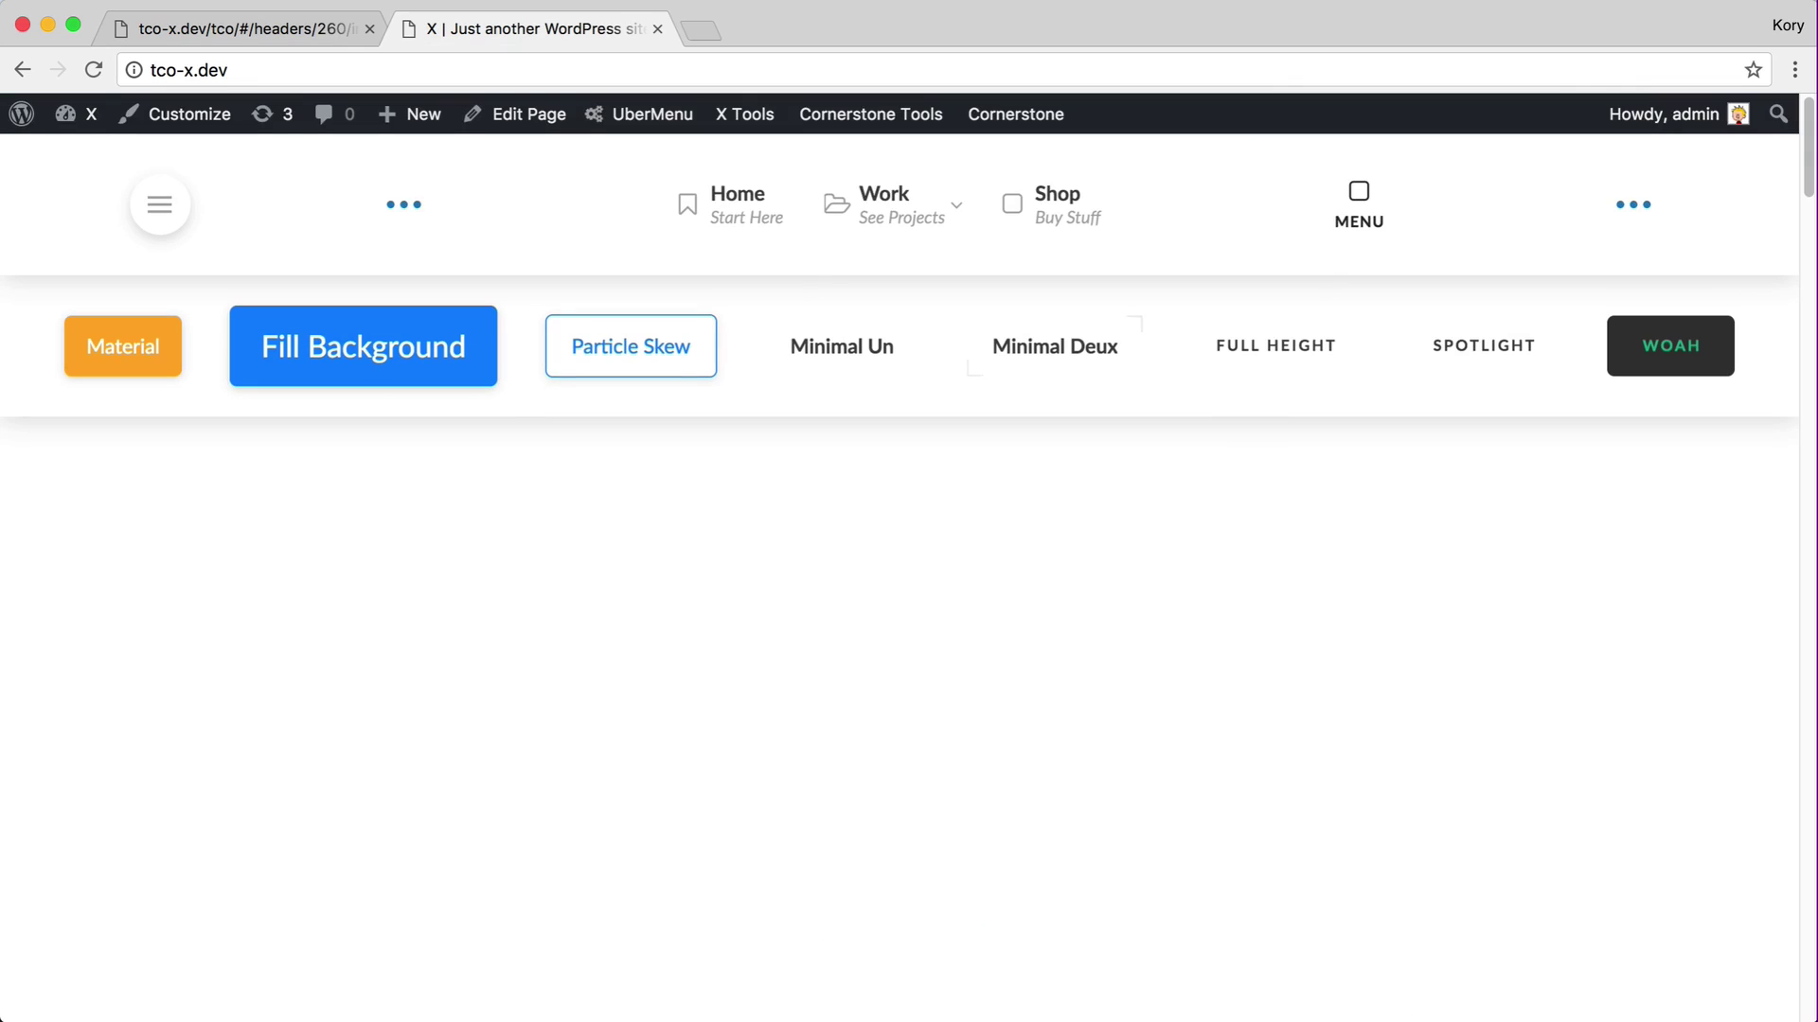
key("super+r")
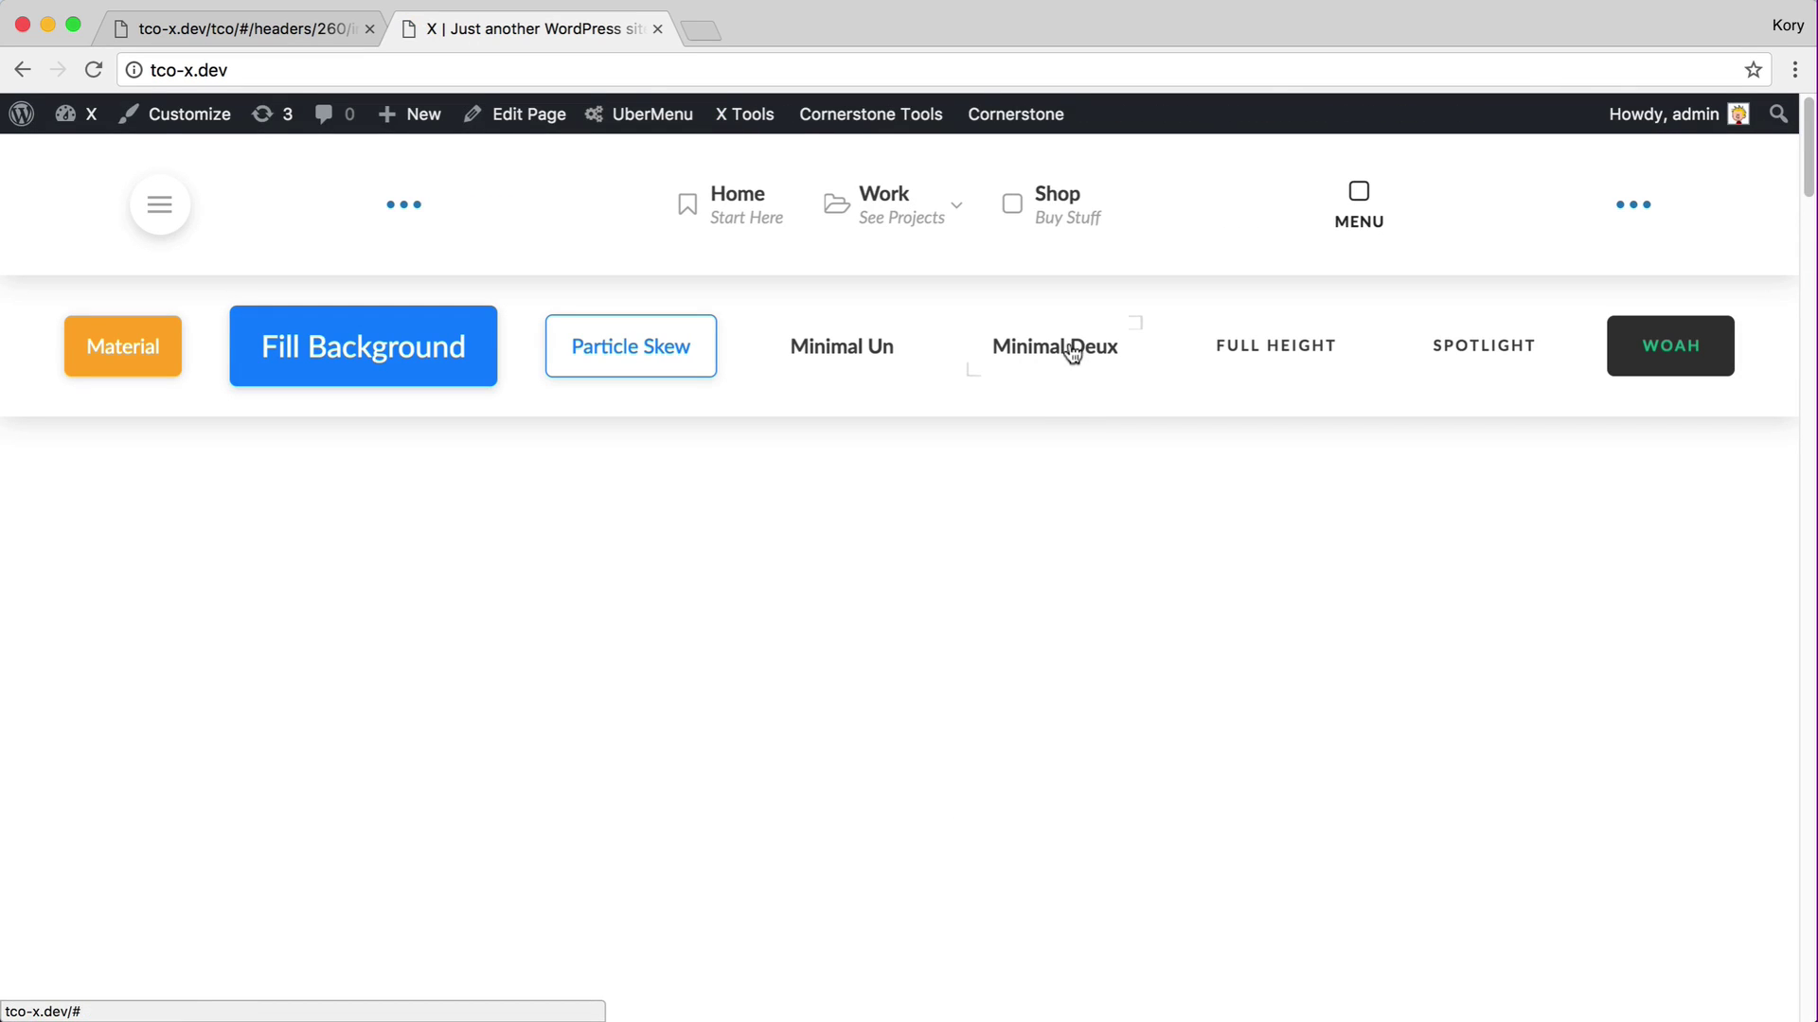
Inspect the Minimal Deux button in the browser's developer tools and expand its x-anchor-content span.
right_click(1122, 333)
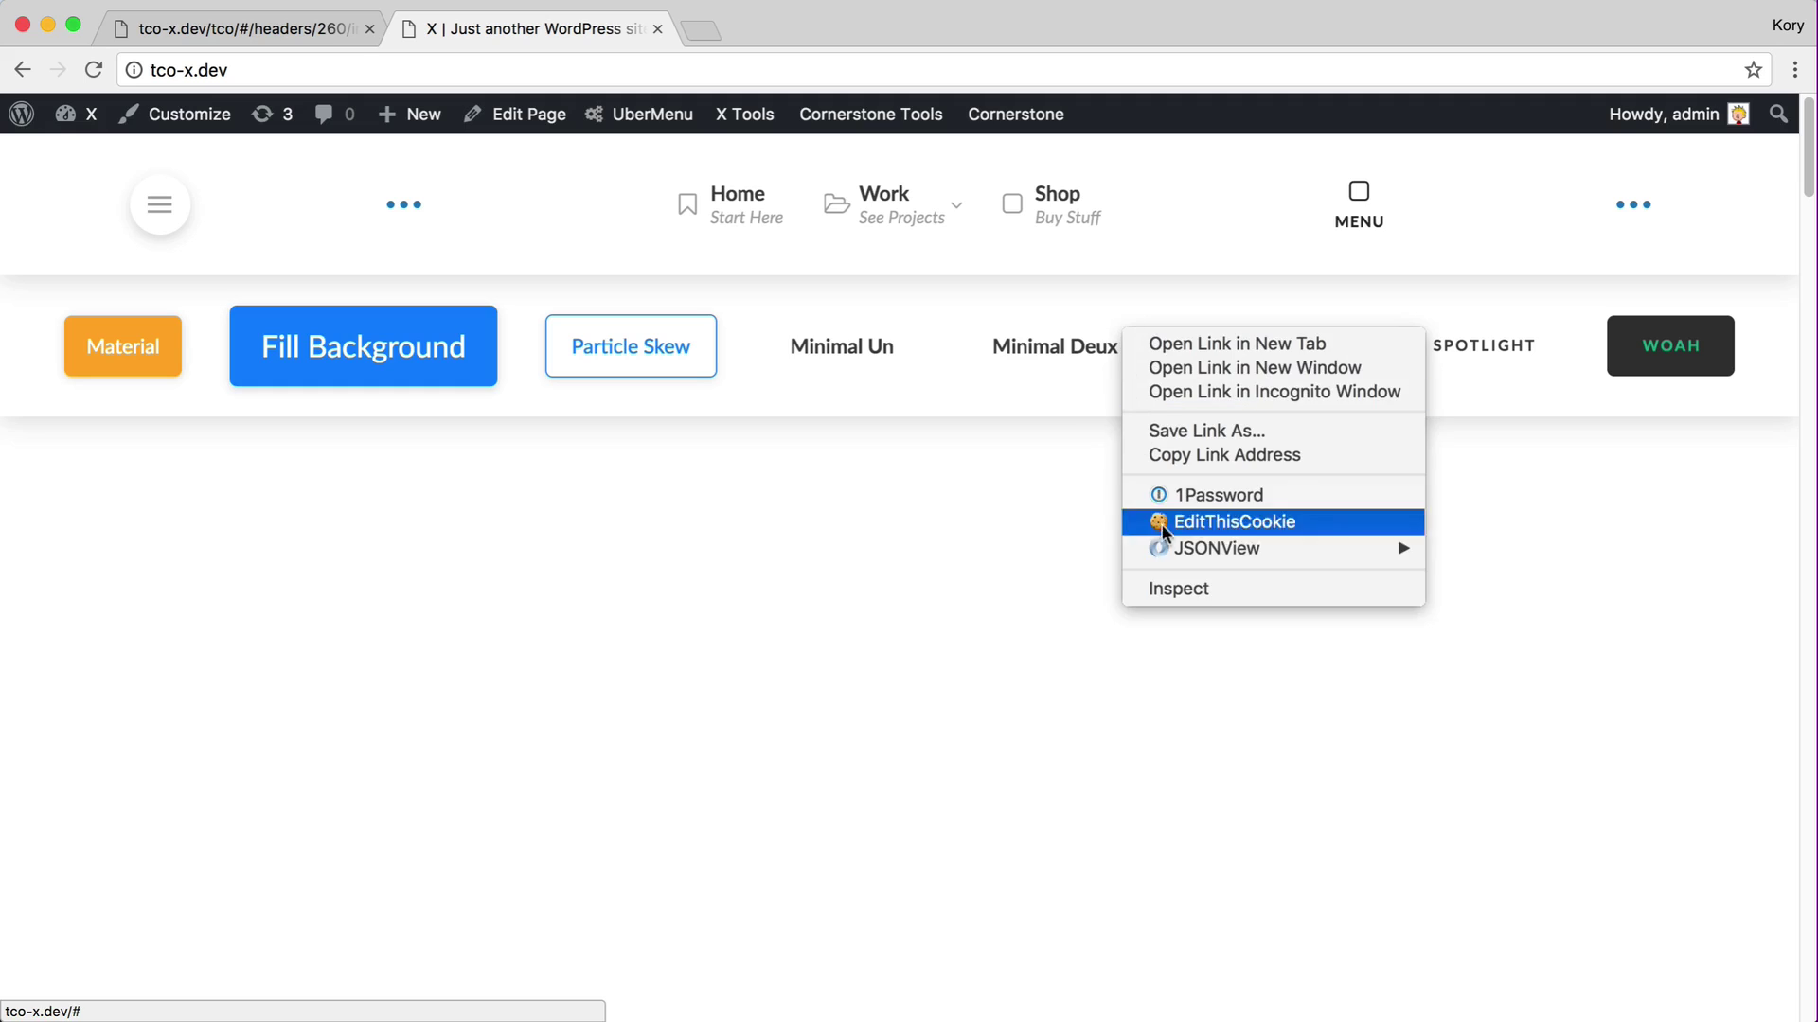
left_click(1097, 580)
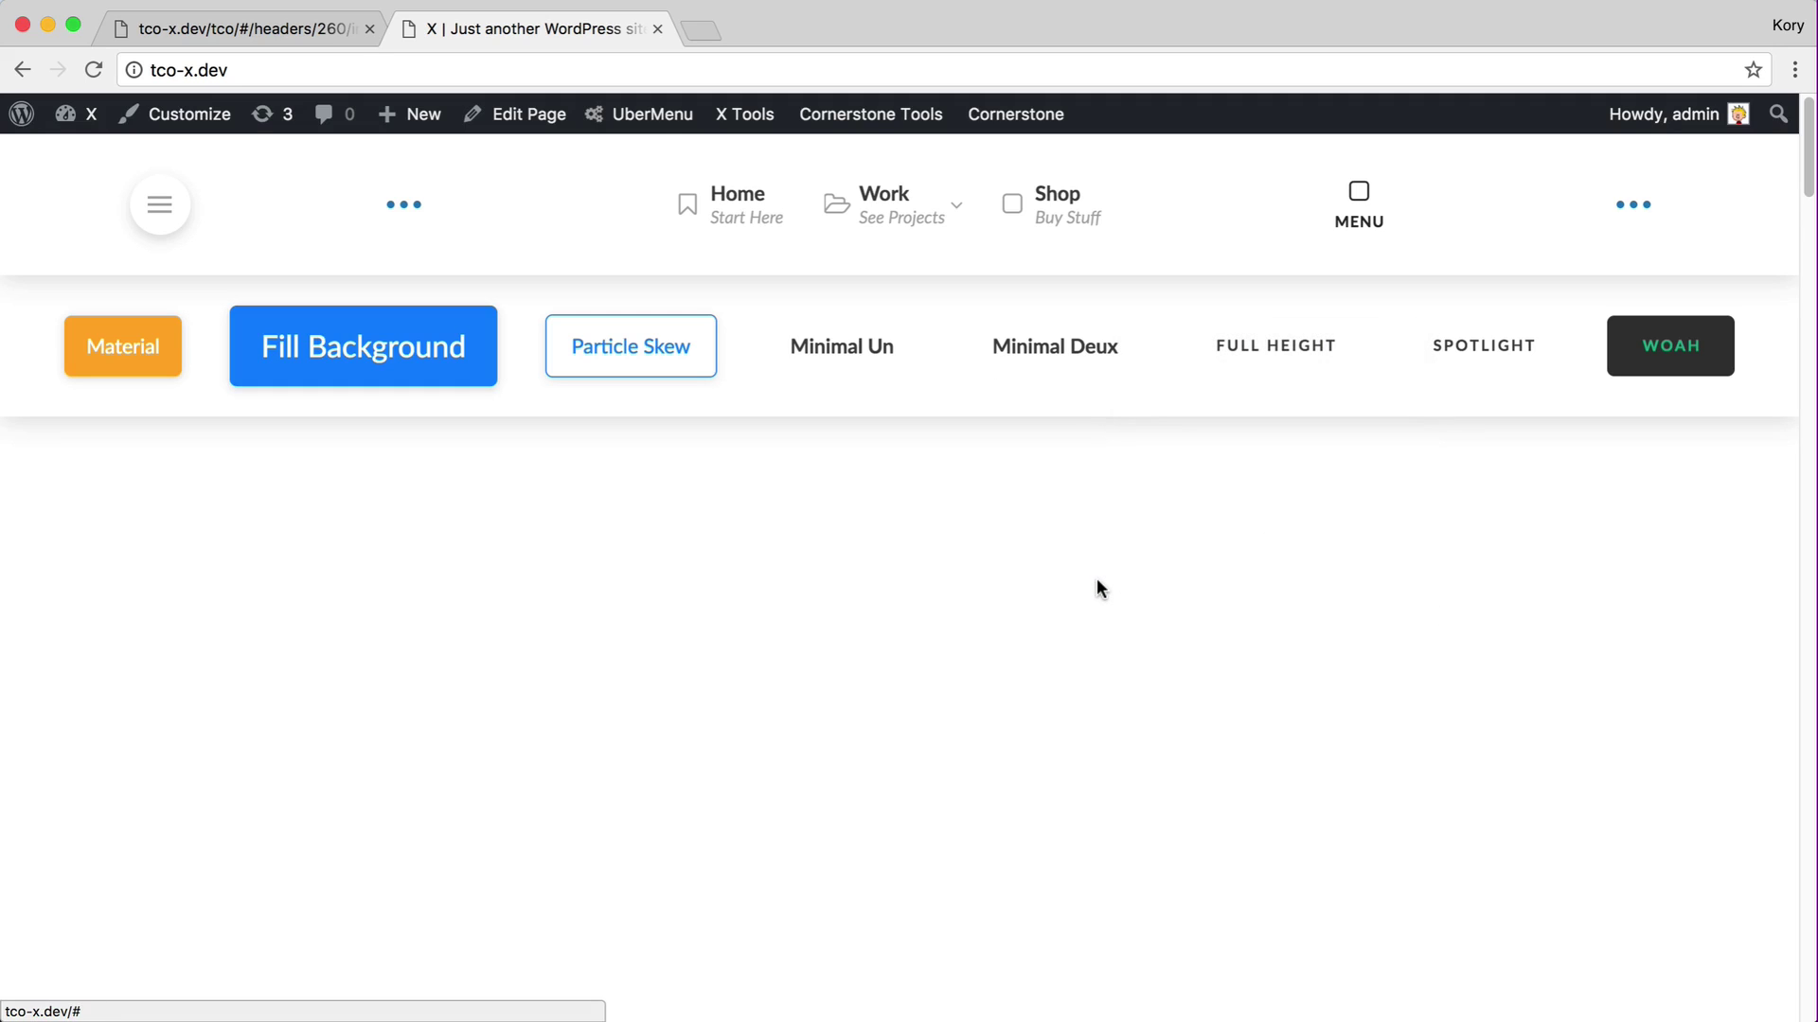
right_click(1122, 330)
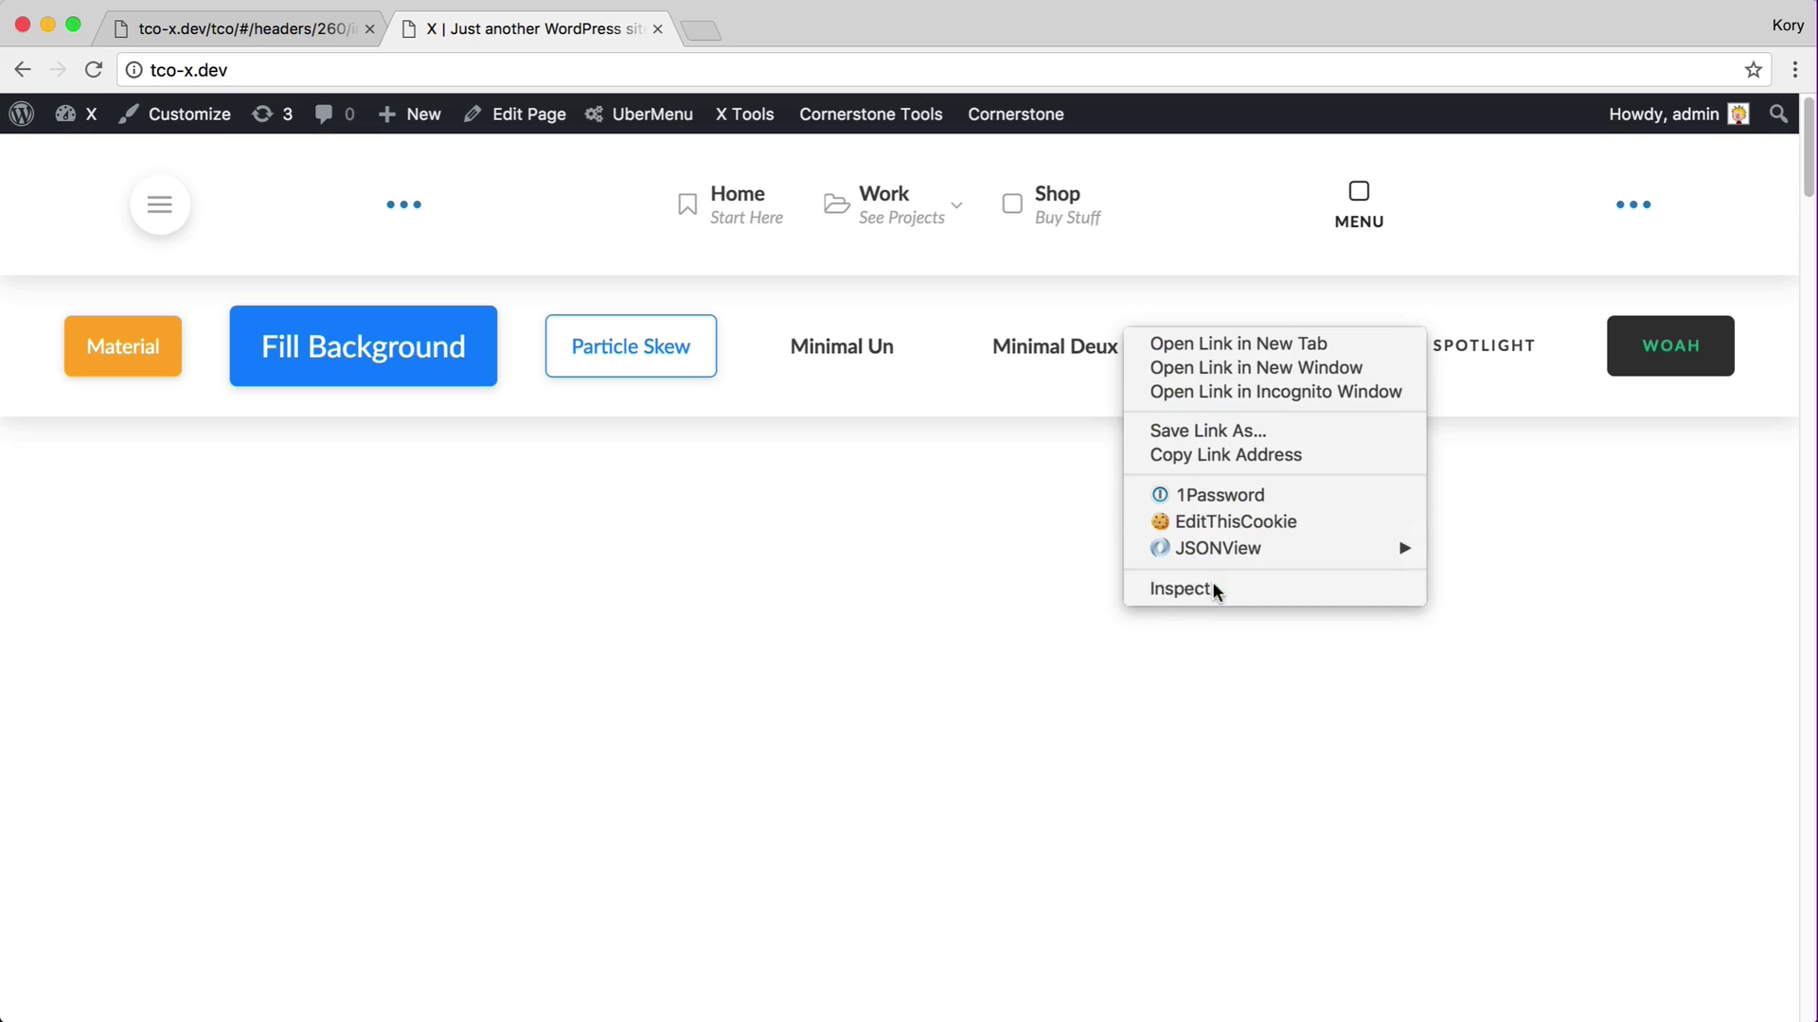
left_click(1212, 583)
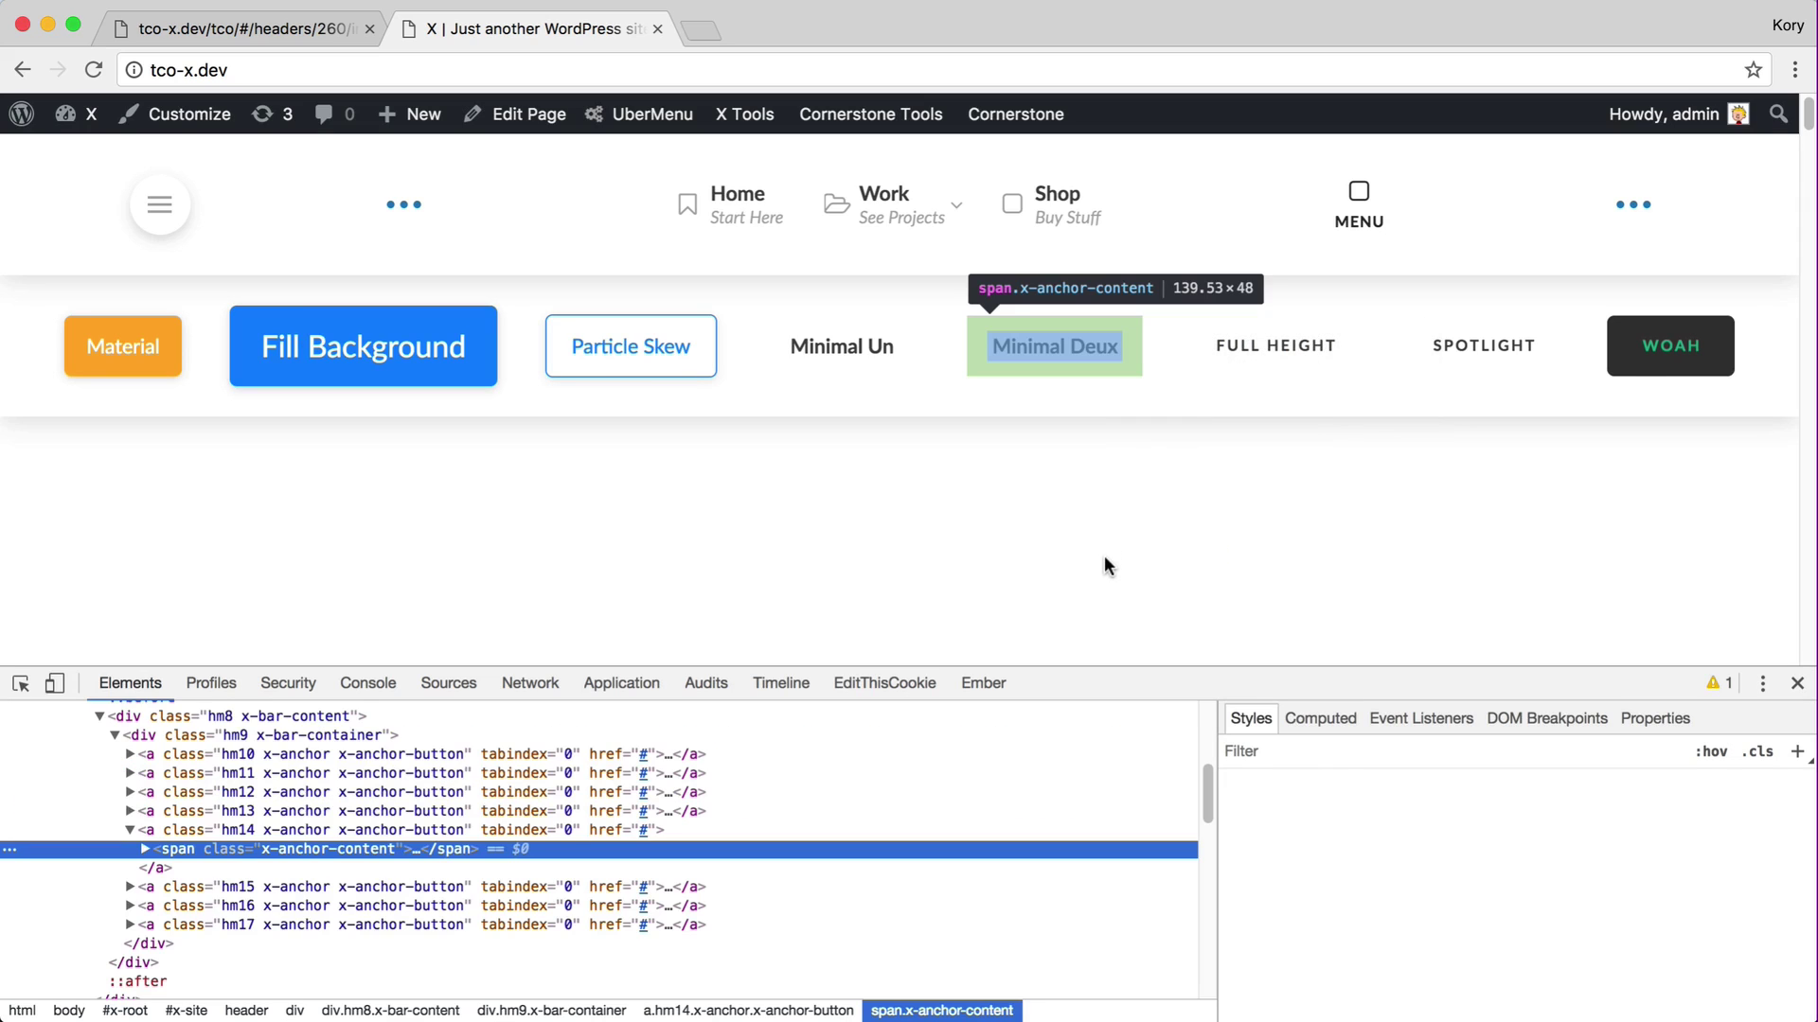
left_click(144, 849)
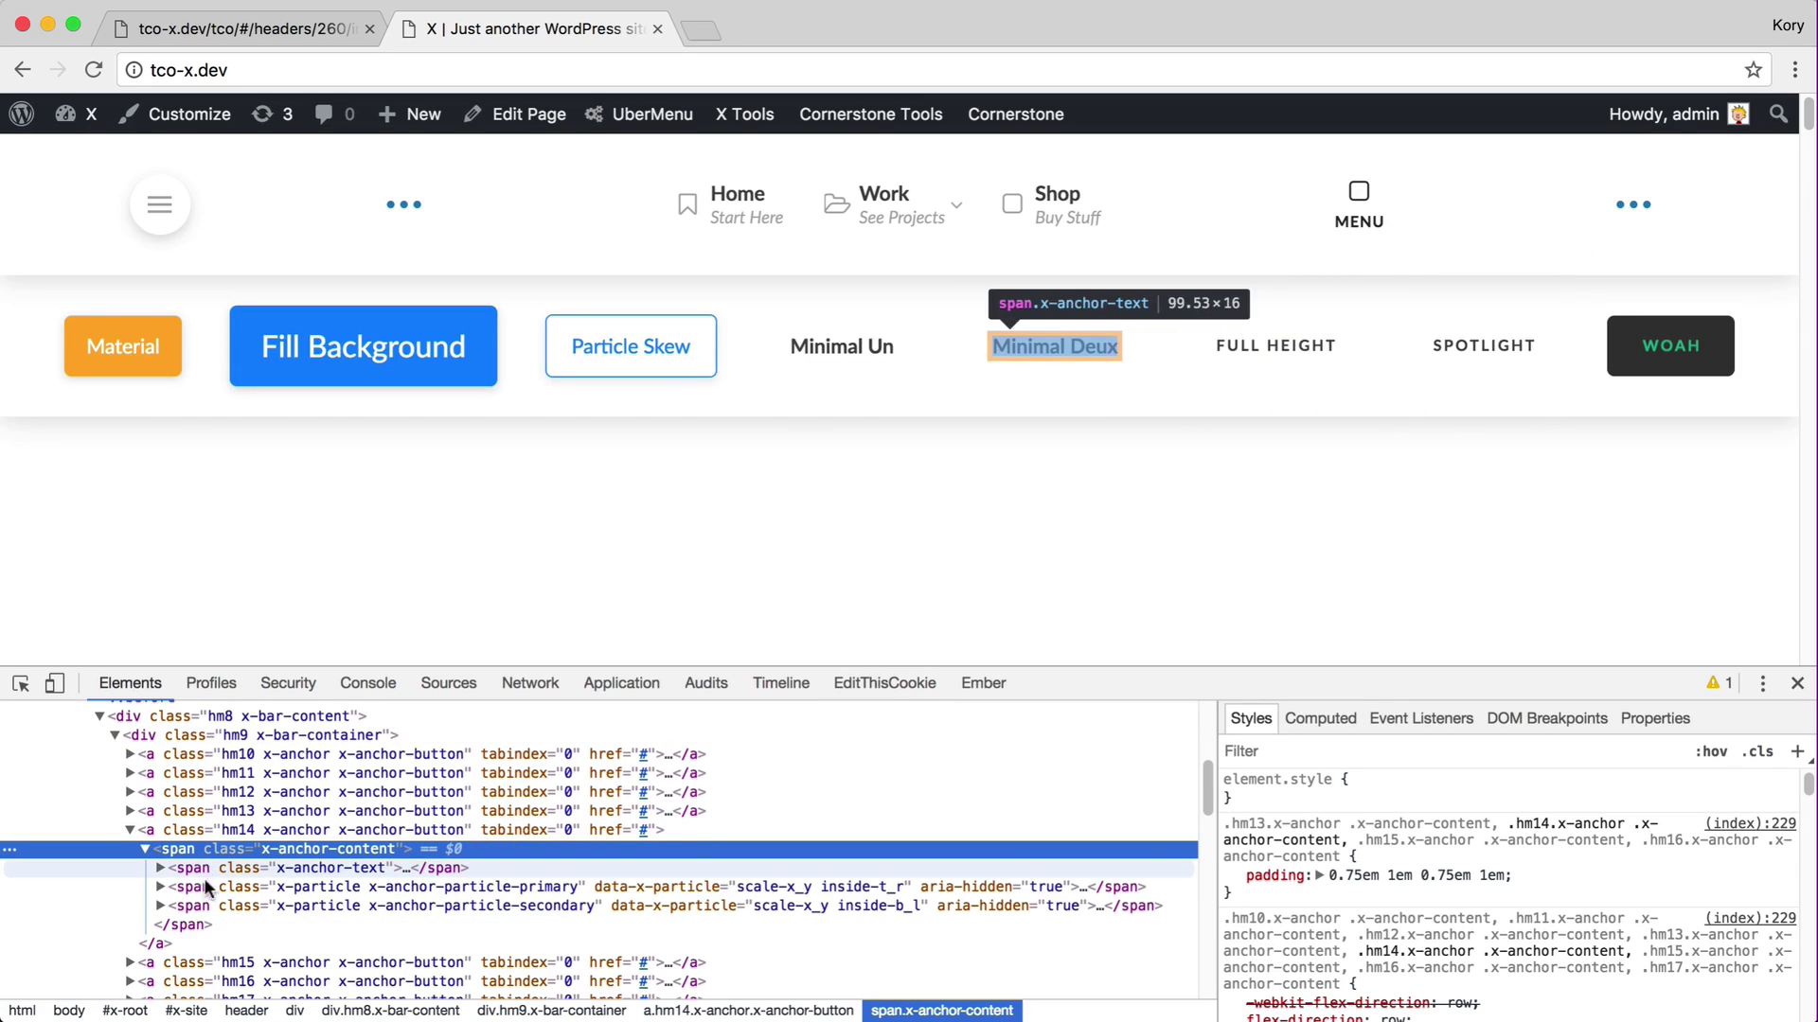
Add the class x-active to Minimal Deux's primary particle span in the inspected markup and view its style rules.
left_click(208, 884)
double_click(481, 890)
key("Right")
type("active")
key("Return")
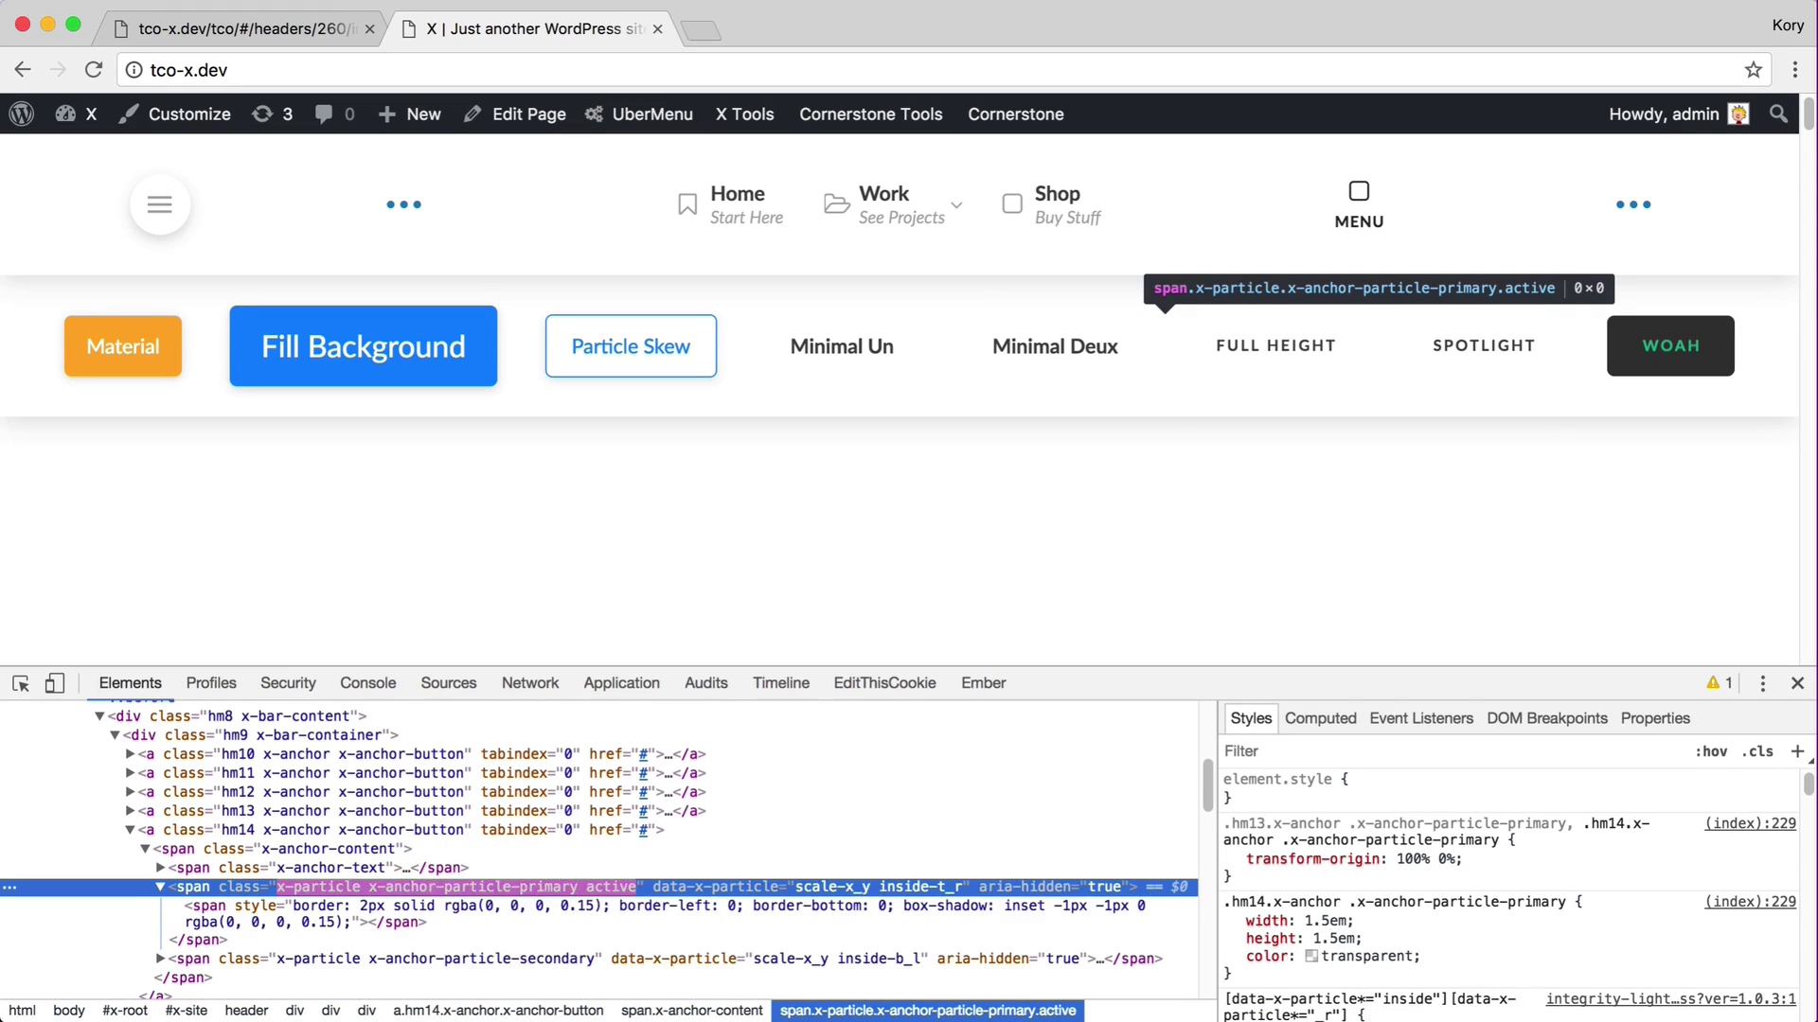
double_click(589, 887)
left_click(587, 887)
type("x-")
key("Return")
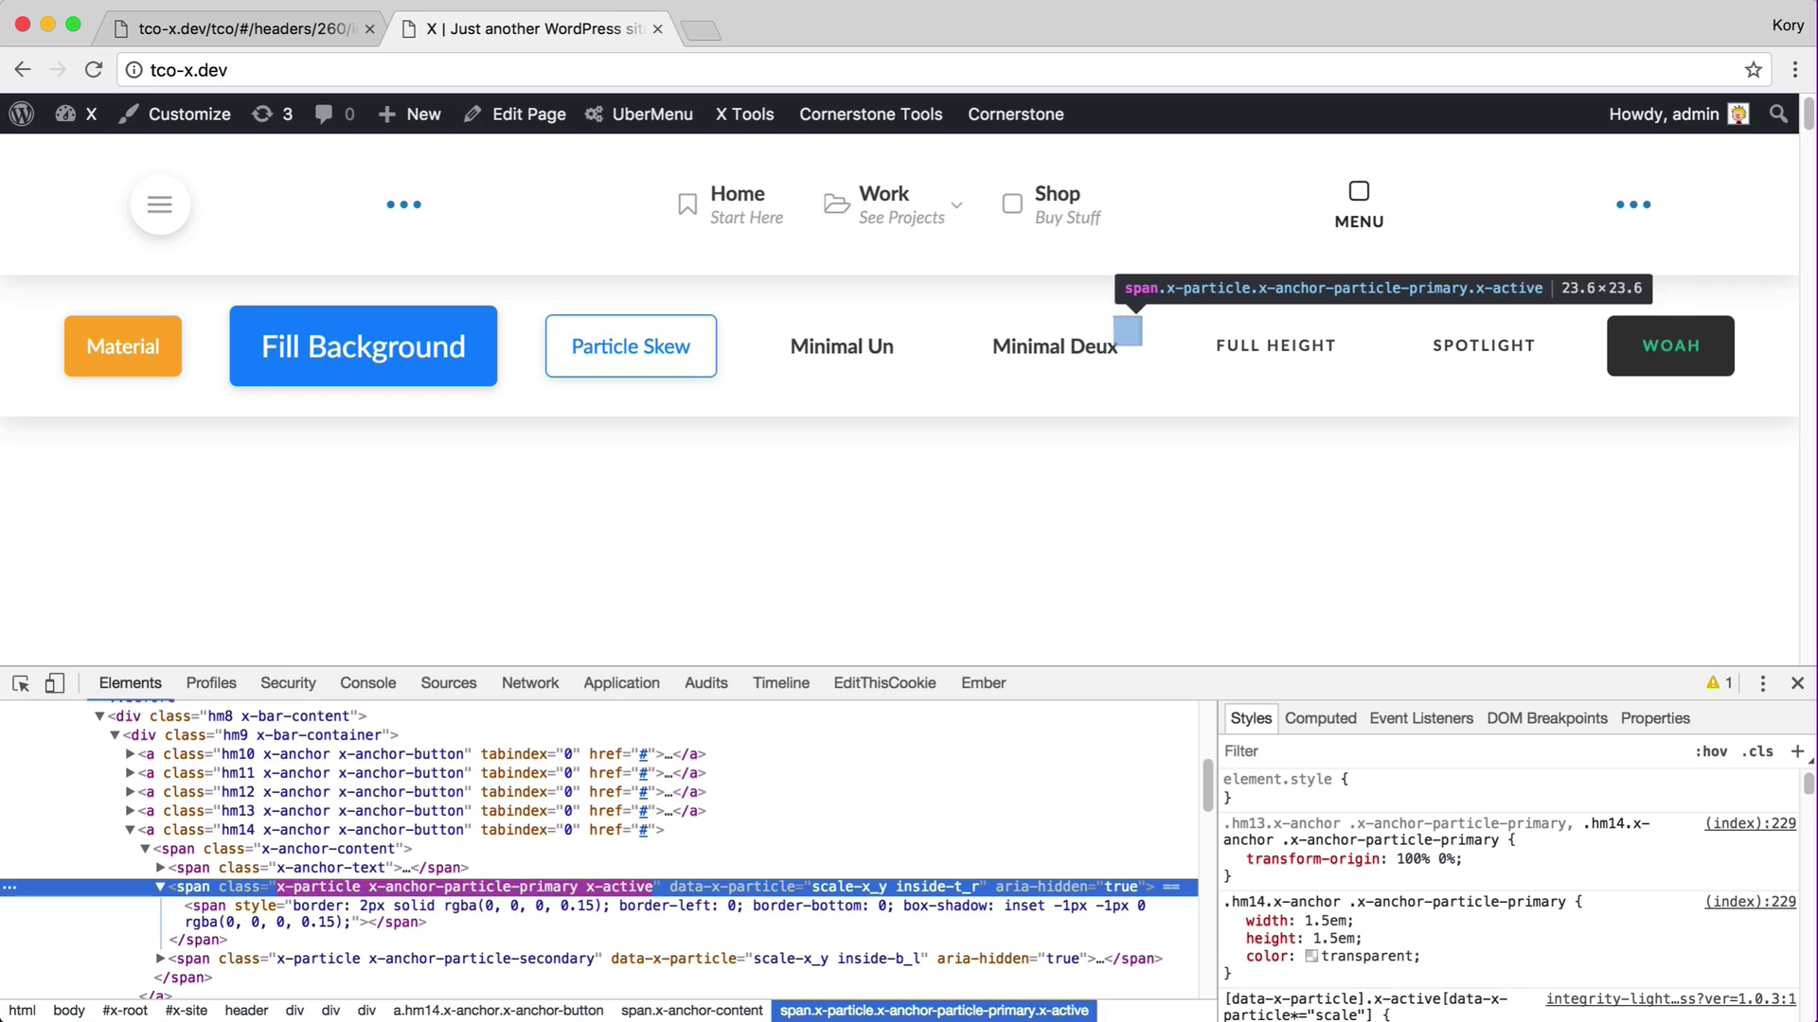
scroll(1389, 880, "down", 3)
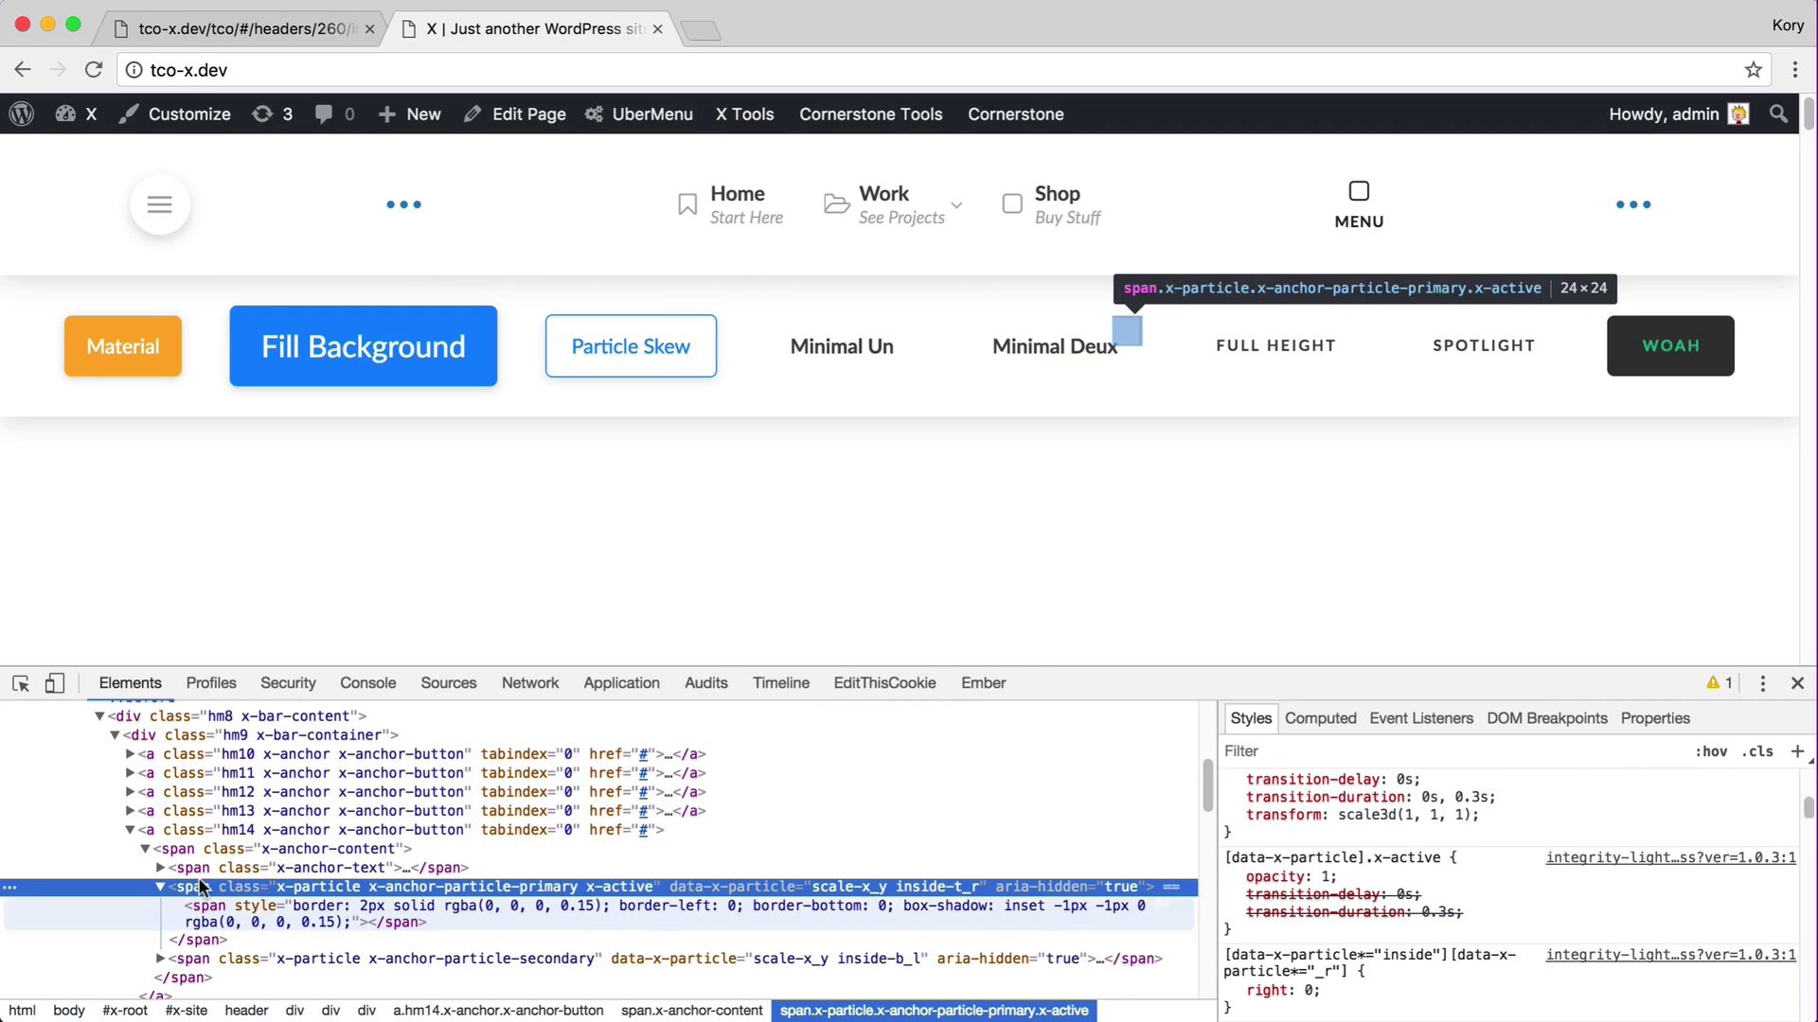
Select the inner span of Minimal Deux's primary particle in the inspected markup and set its box-shadow blur to 5px.
left_click(530, 909)
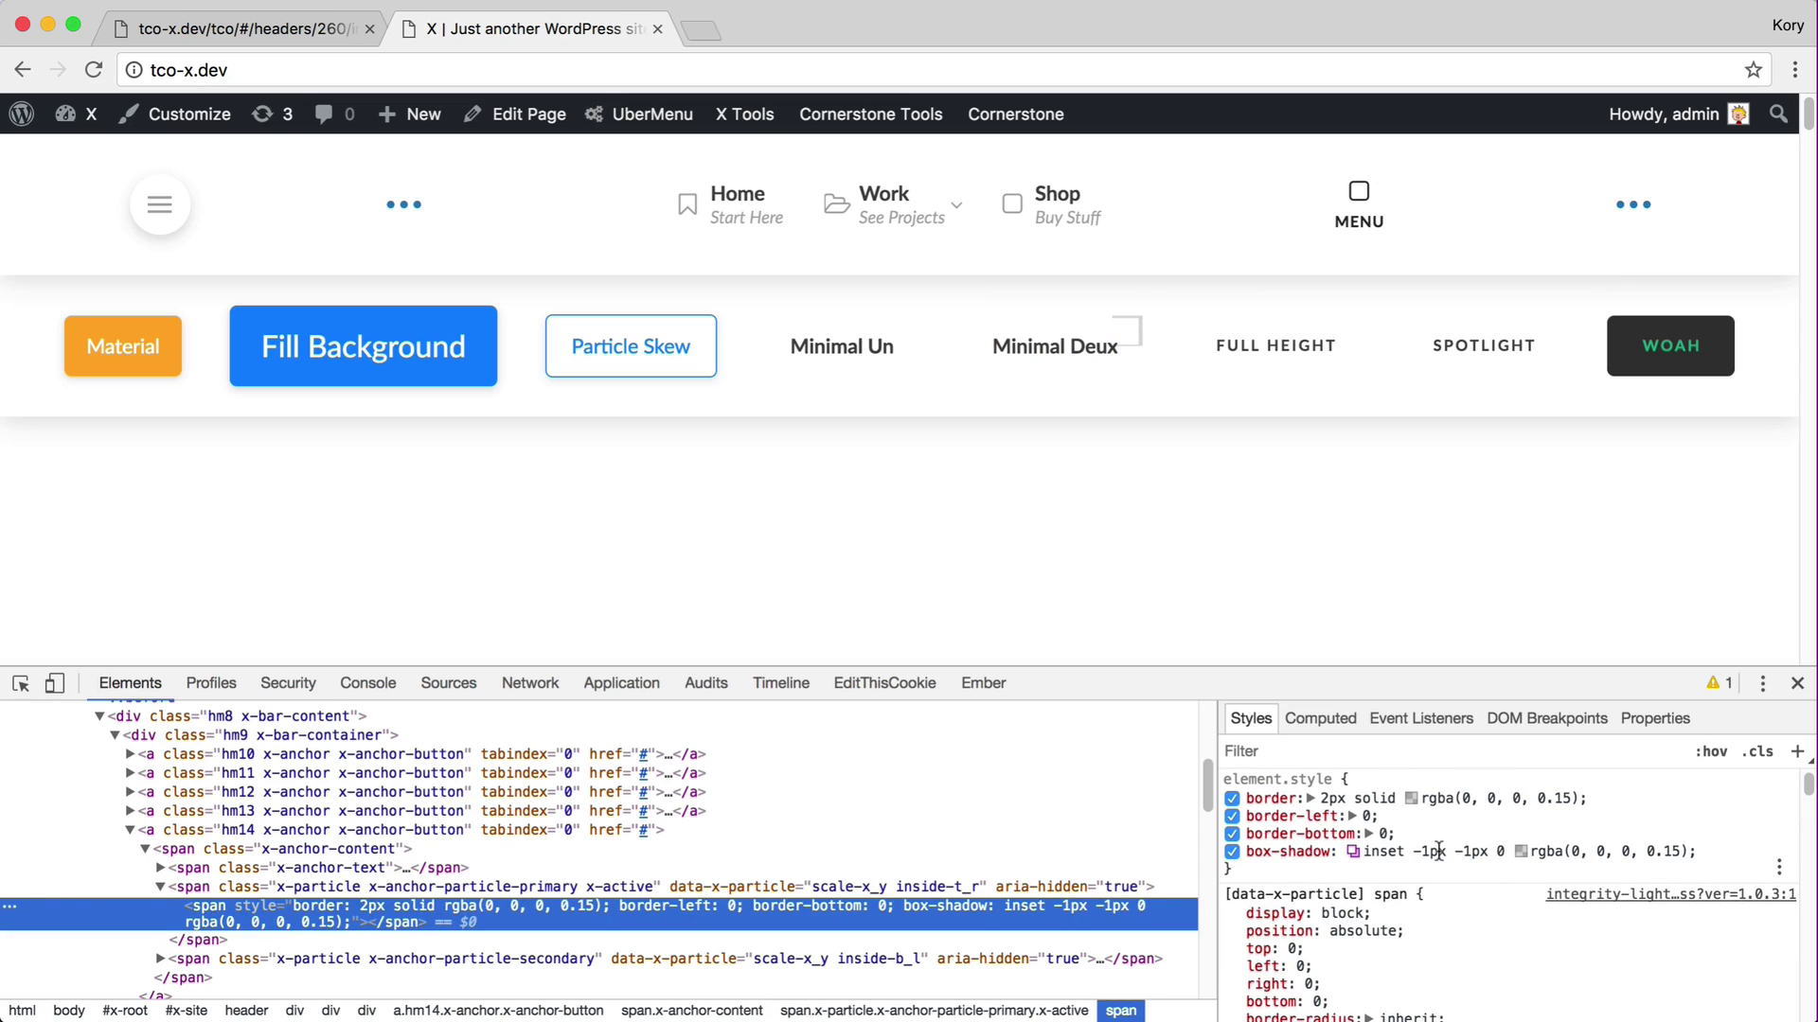
left_click(1434, 851)
left_click(1419, 850)
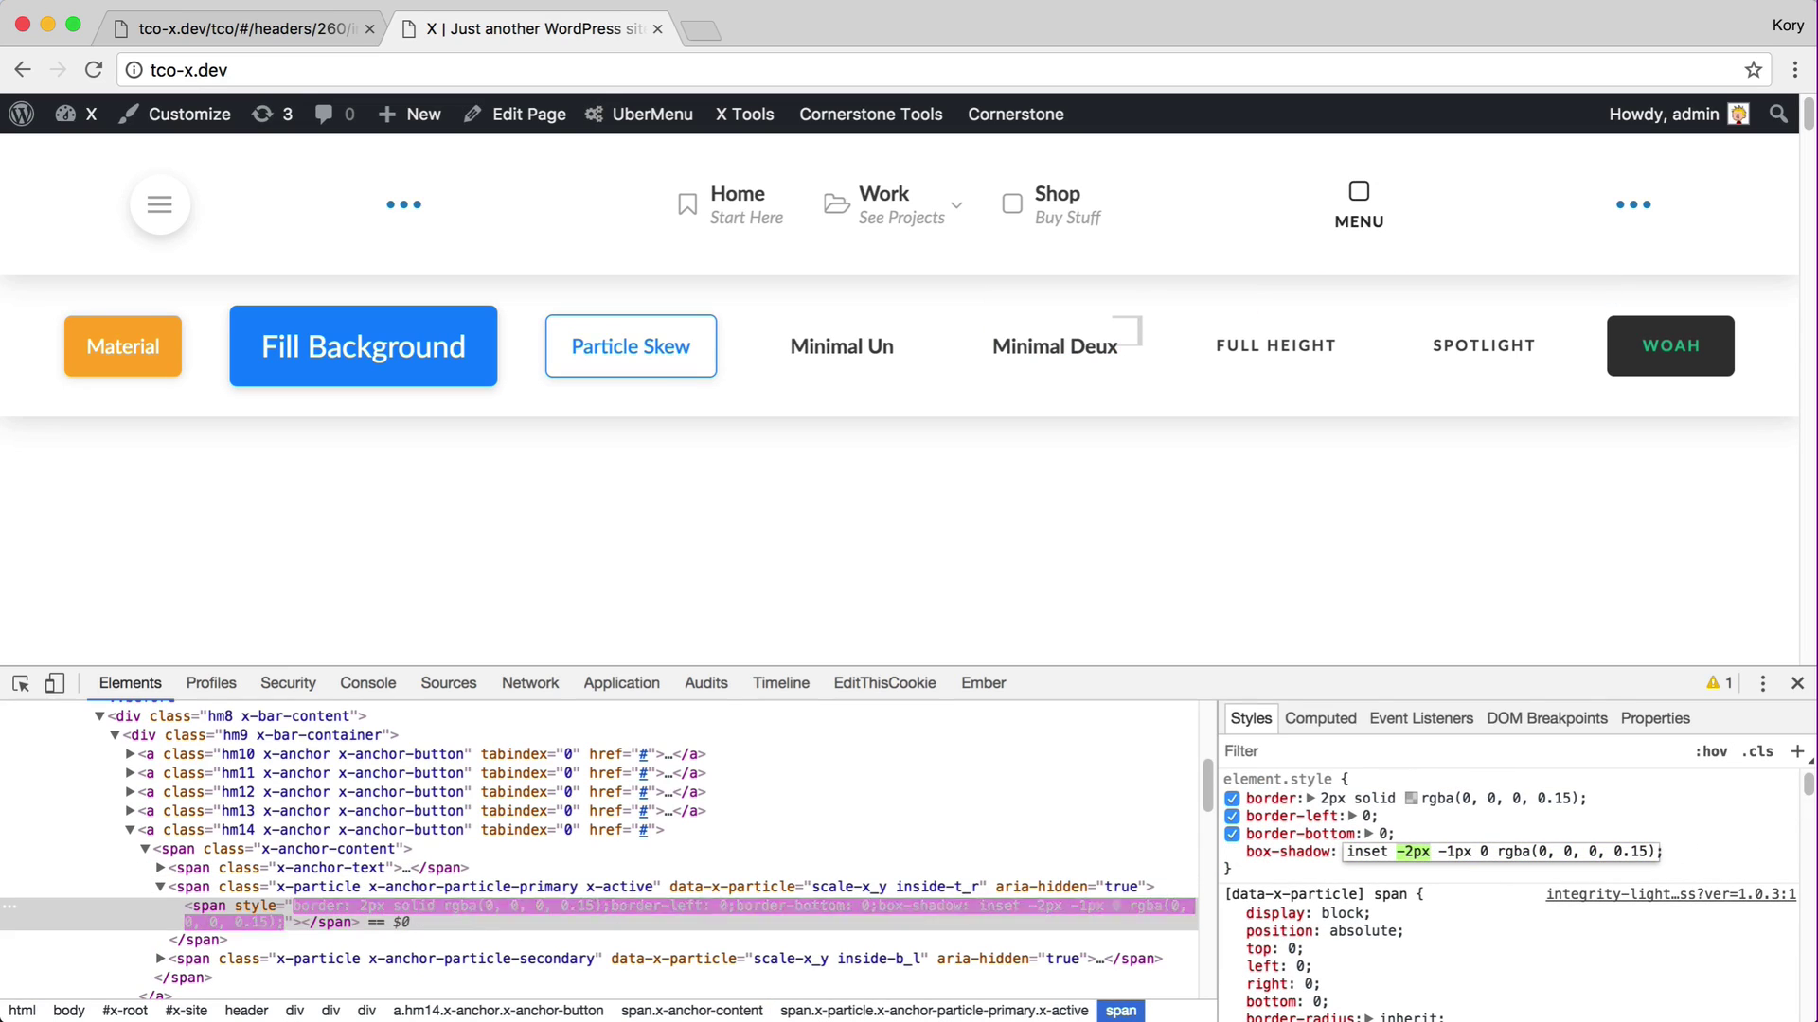
key("Right")
key("Right")
key("Right")
key("Right")
key("Right")
key("Up")
key("Up")
key("Up")
key("Up")
key("Up")
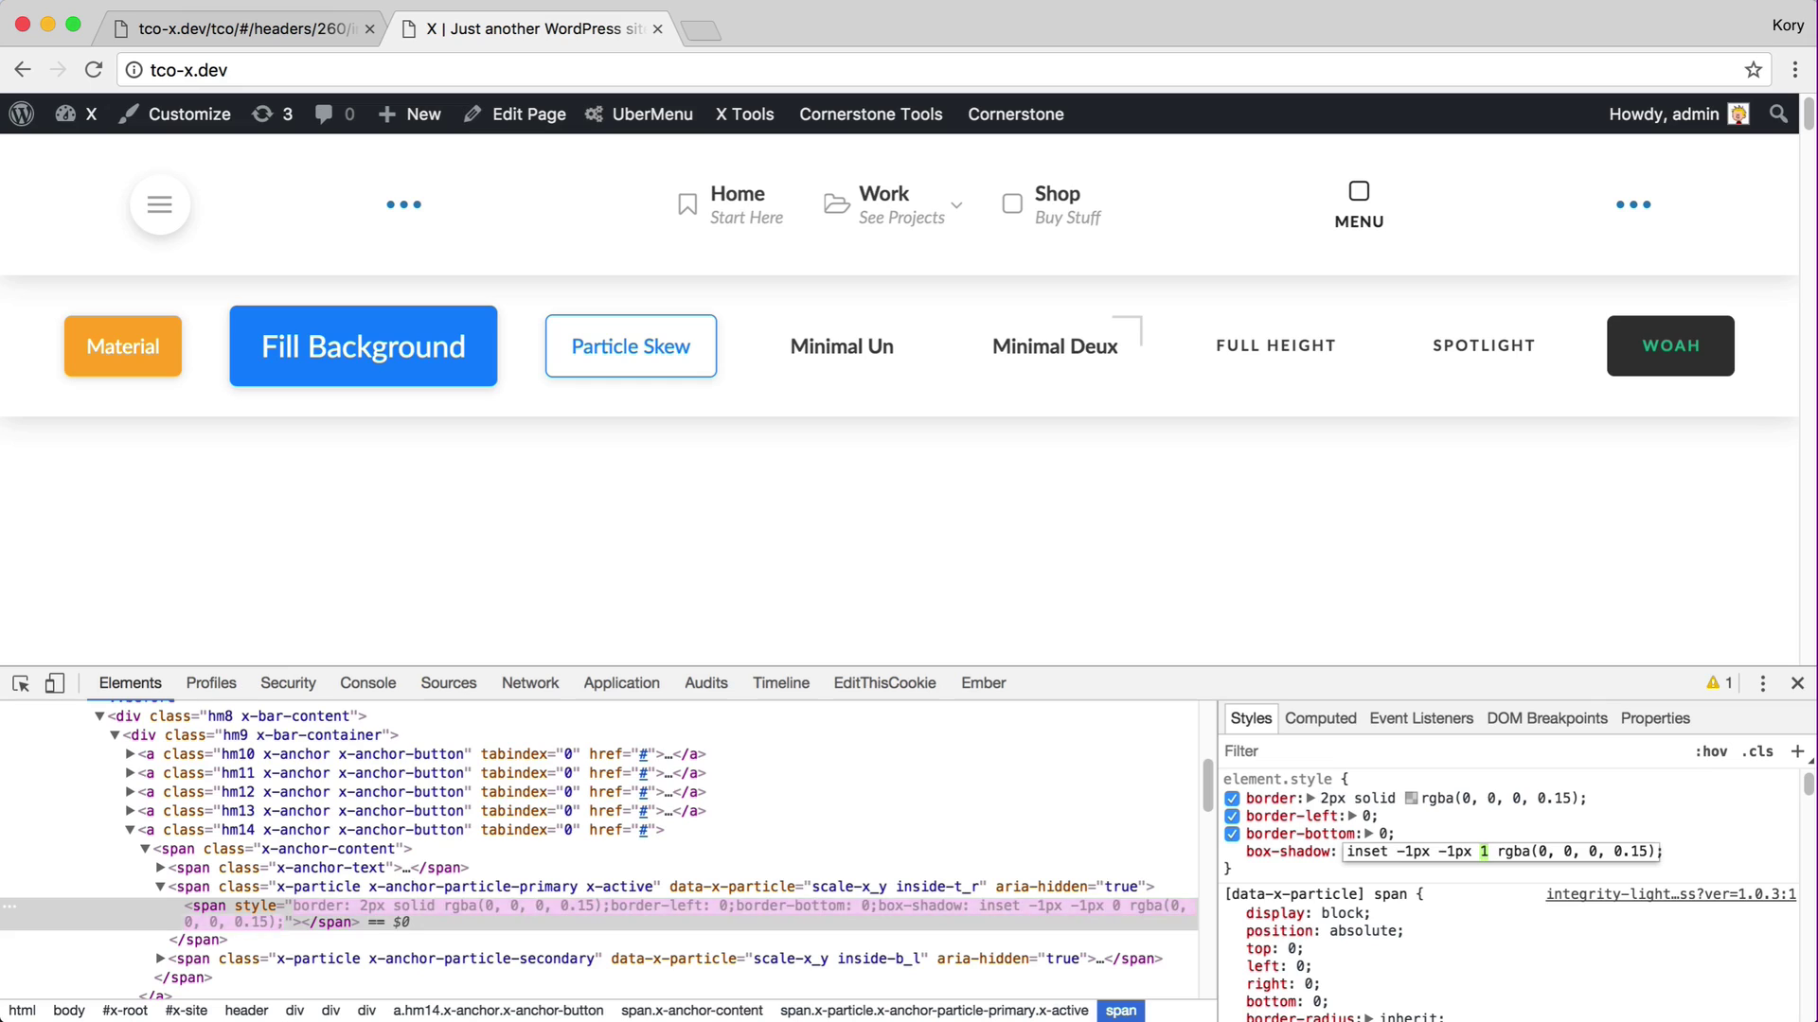
key("Right")
type("px")
key("Left")
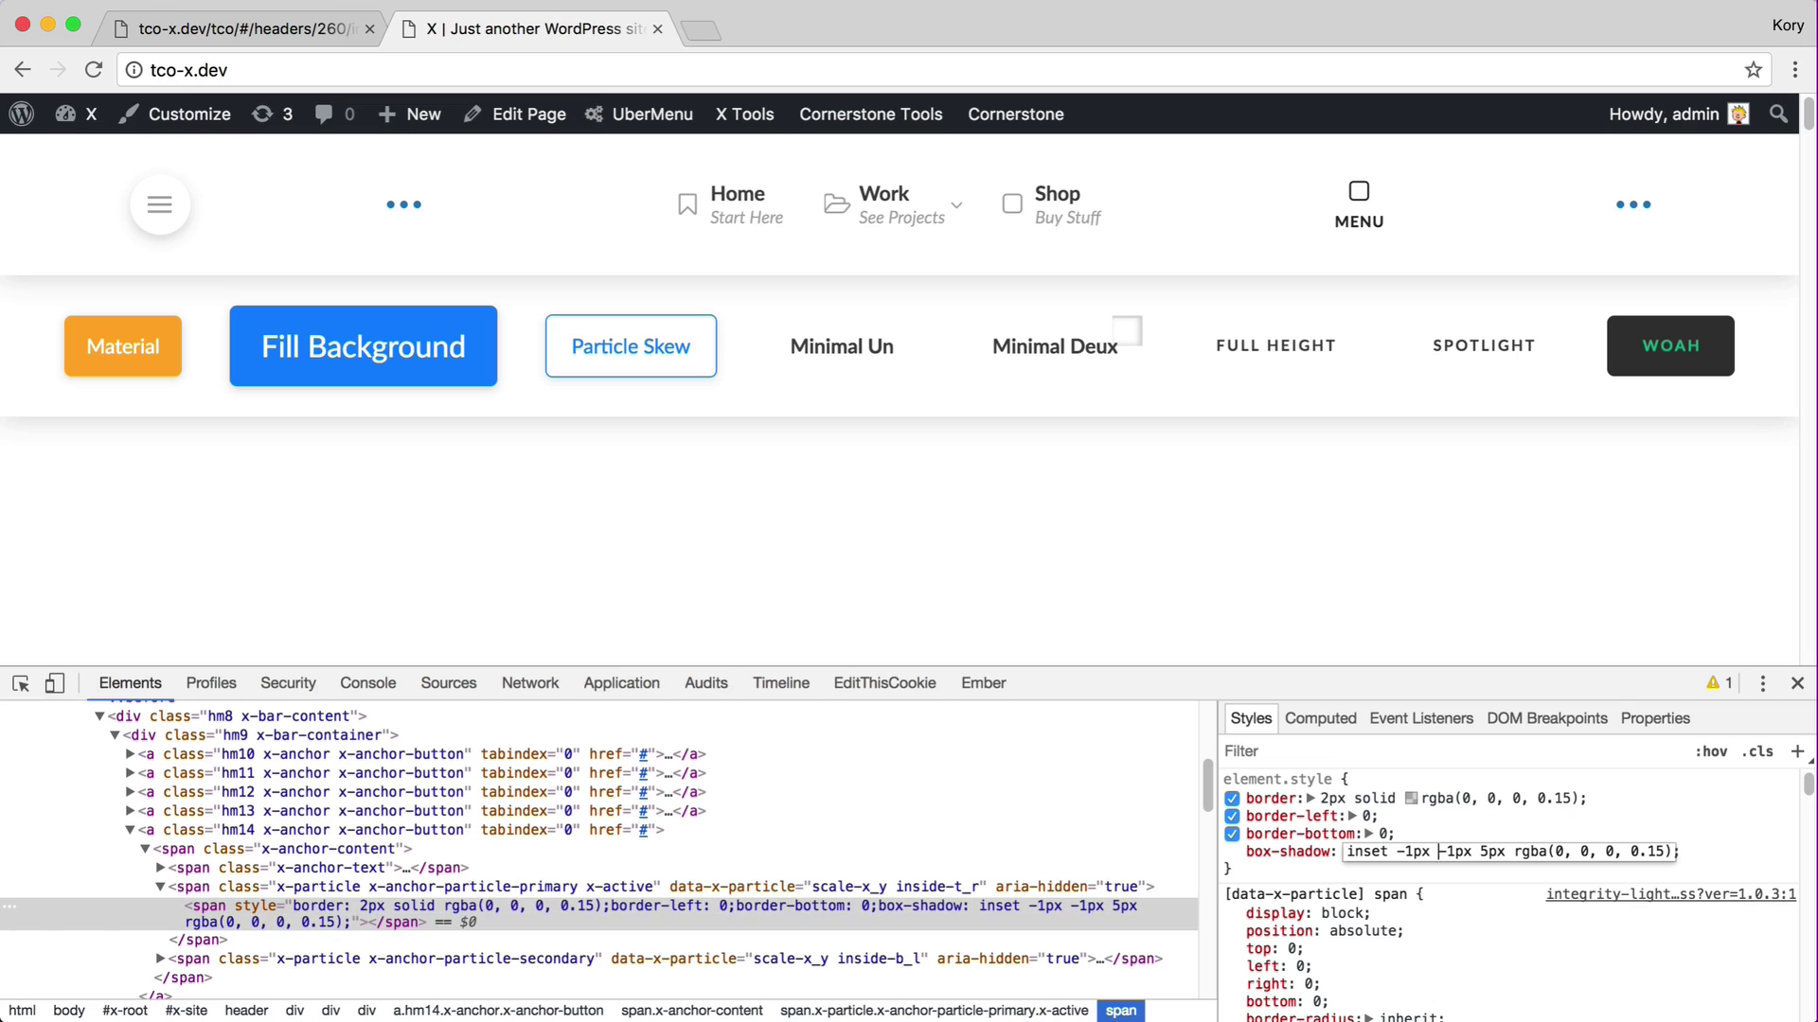
Add a spread of -5px to the inner span's box-shadow in its element style.
type("-1")
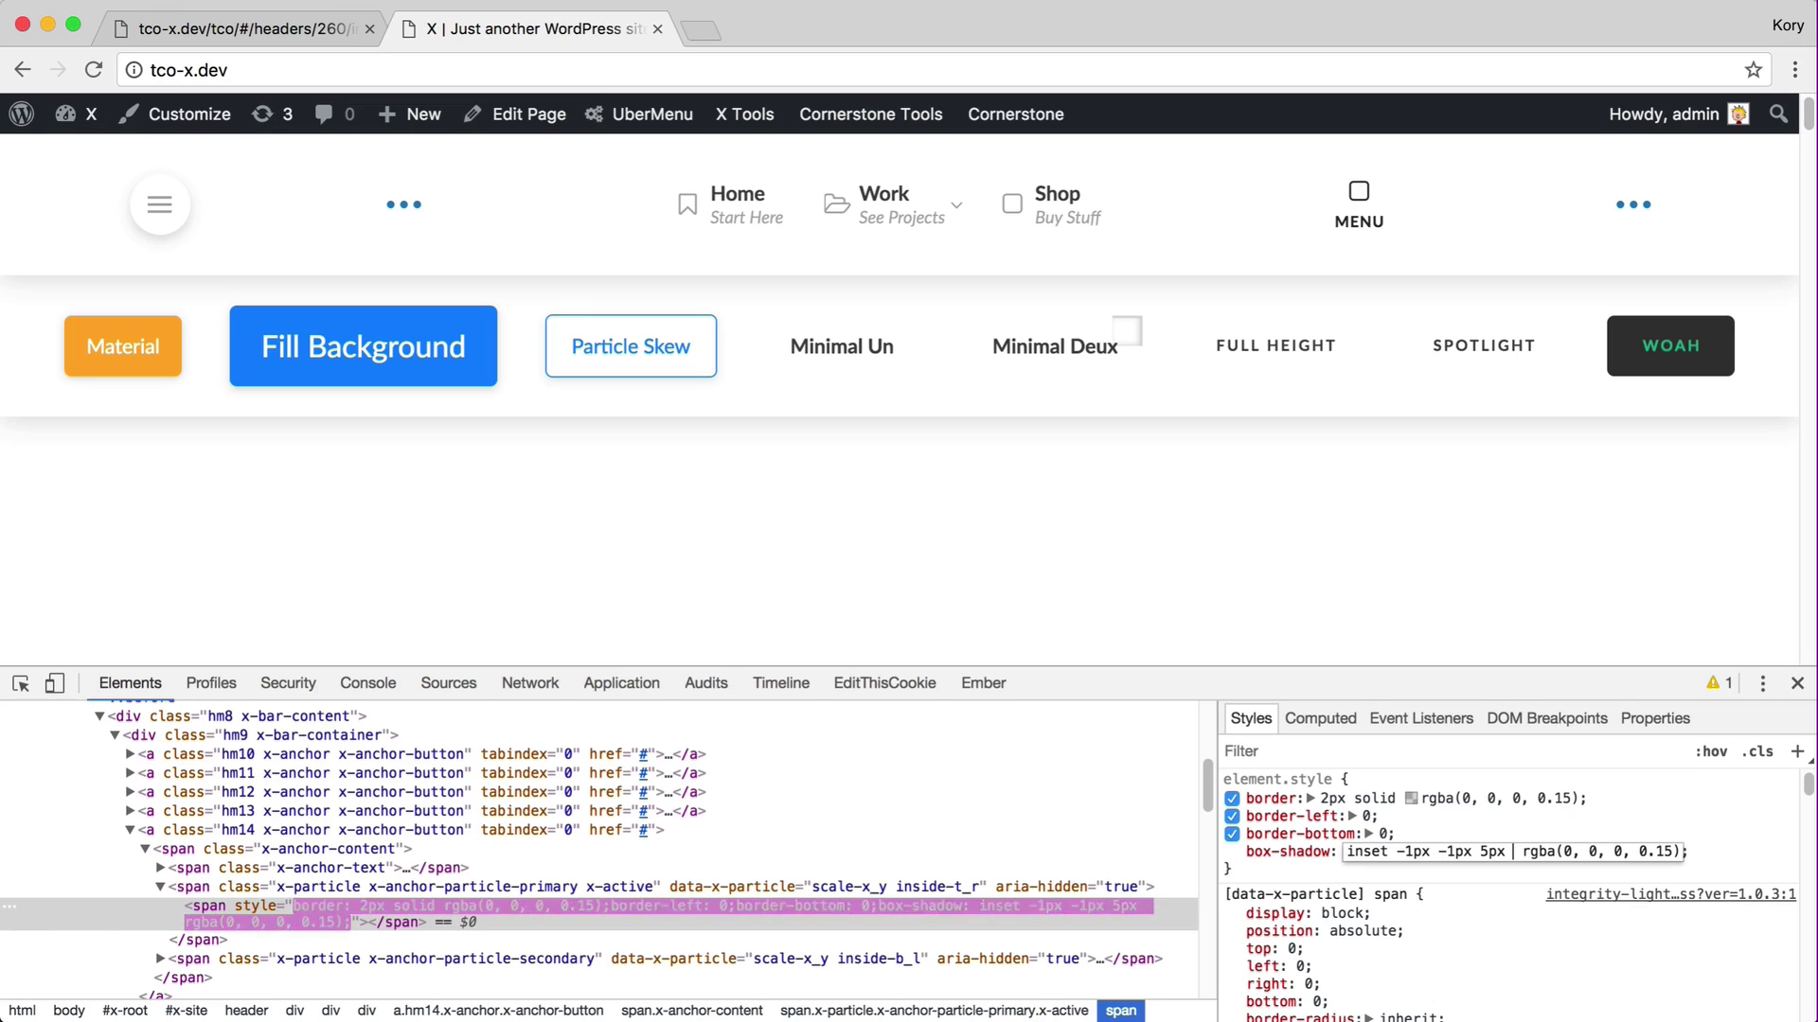
key("BackSpace")
type("5px -")
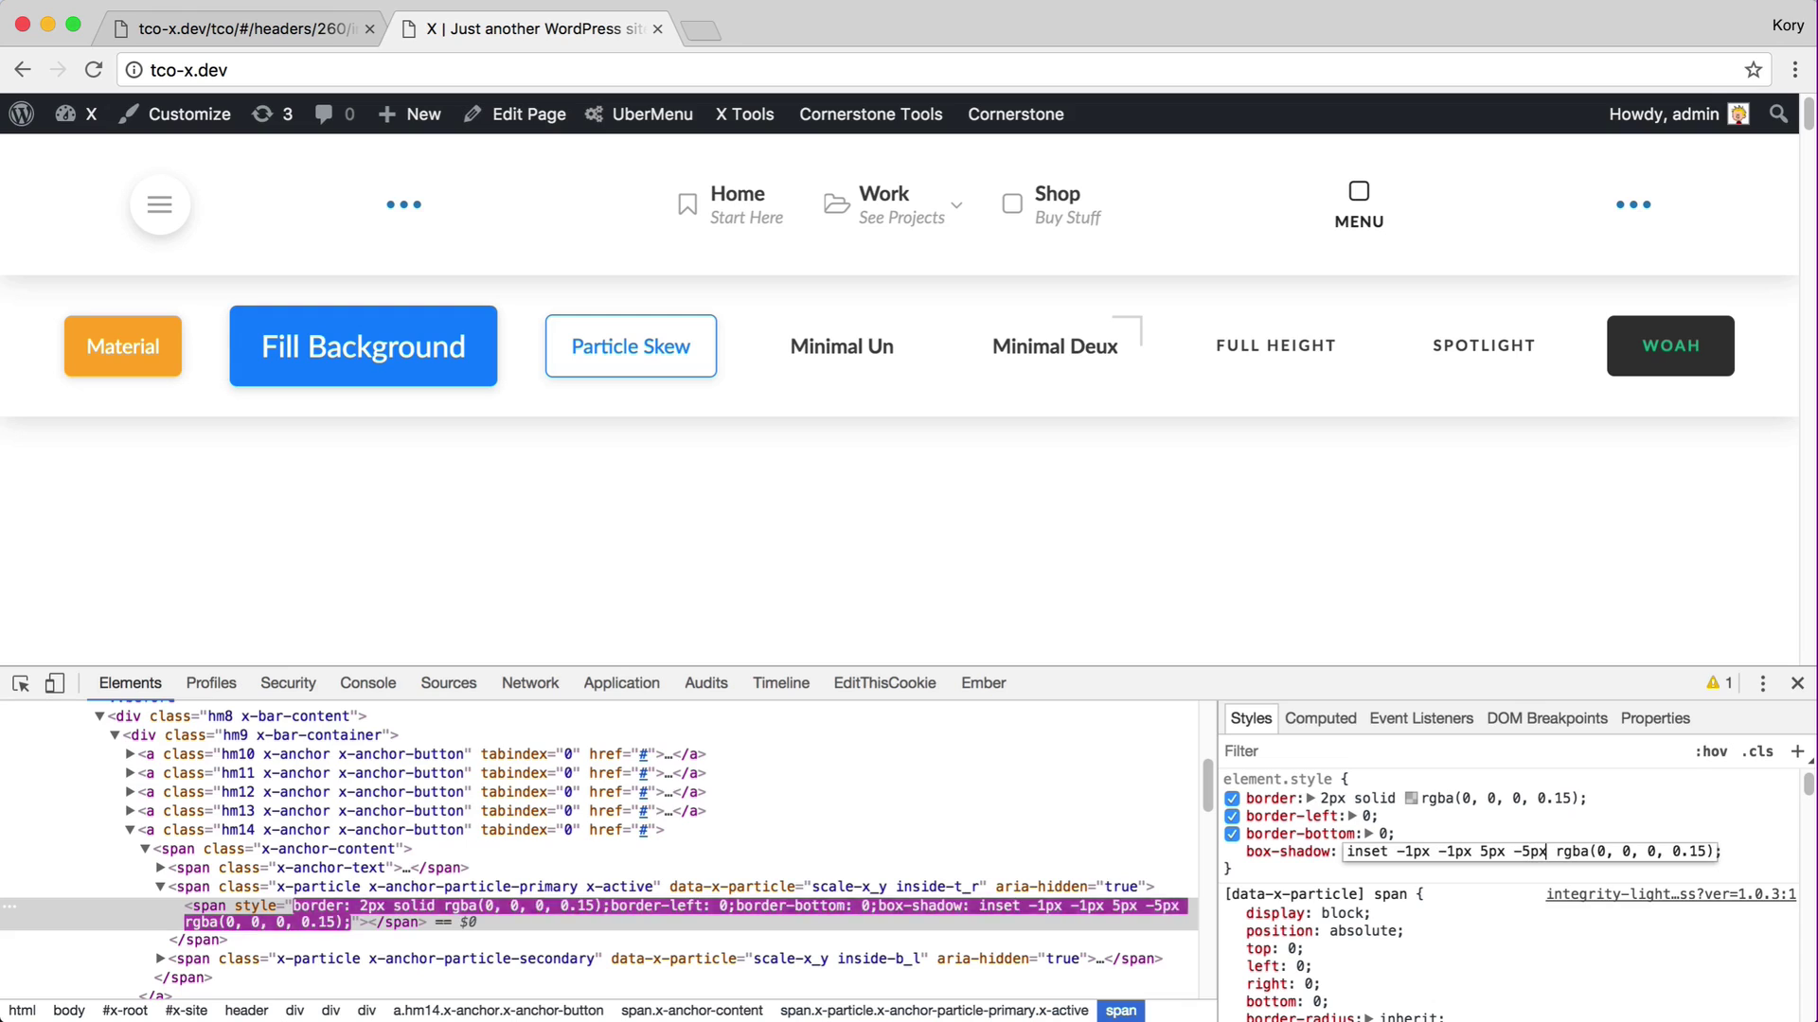
Adjust the inner span's box-shadow offsets to -5px horizontally and 5px vertically.
key("Up")
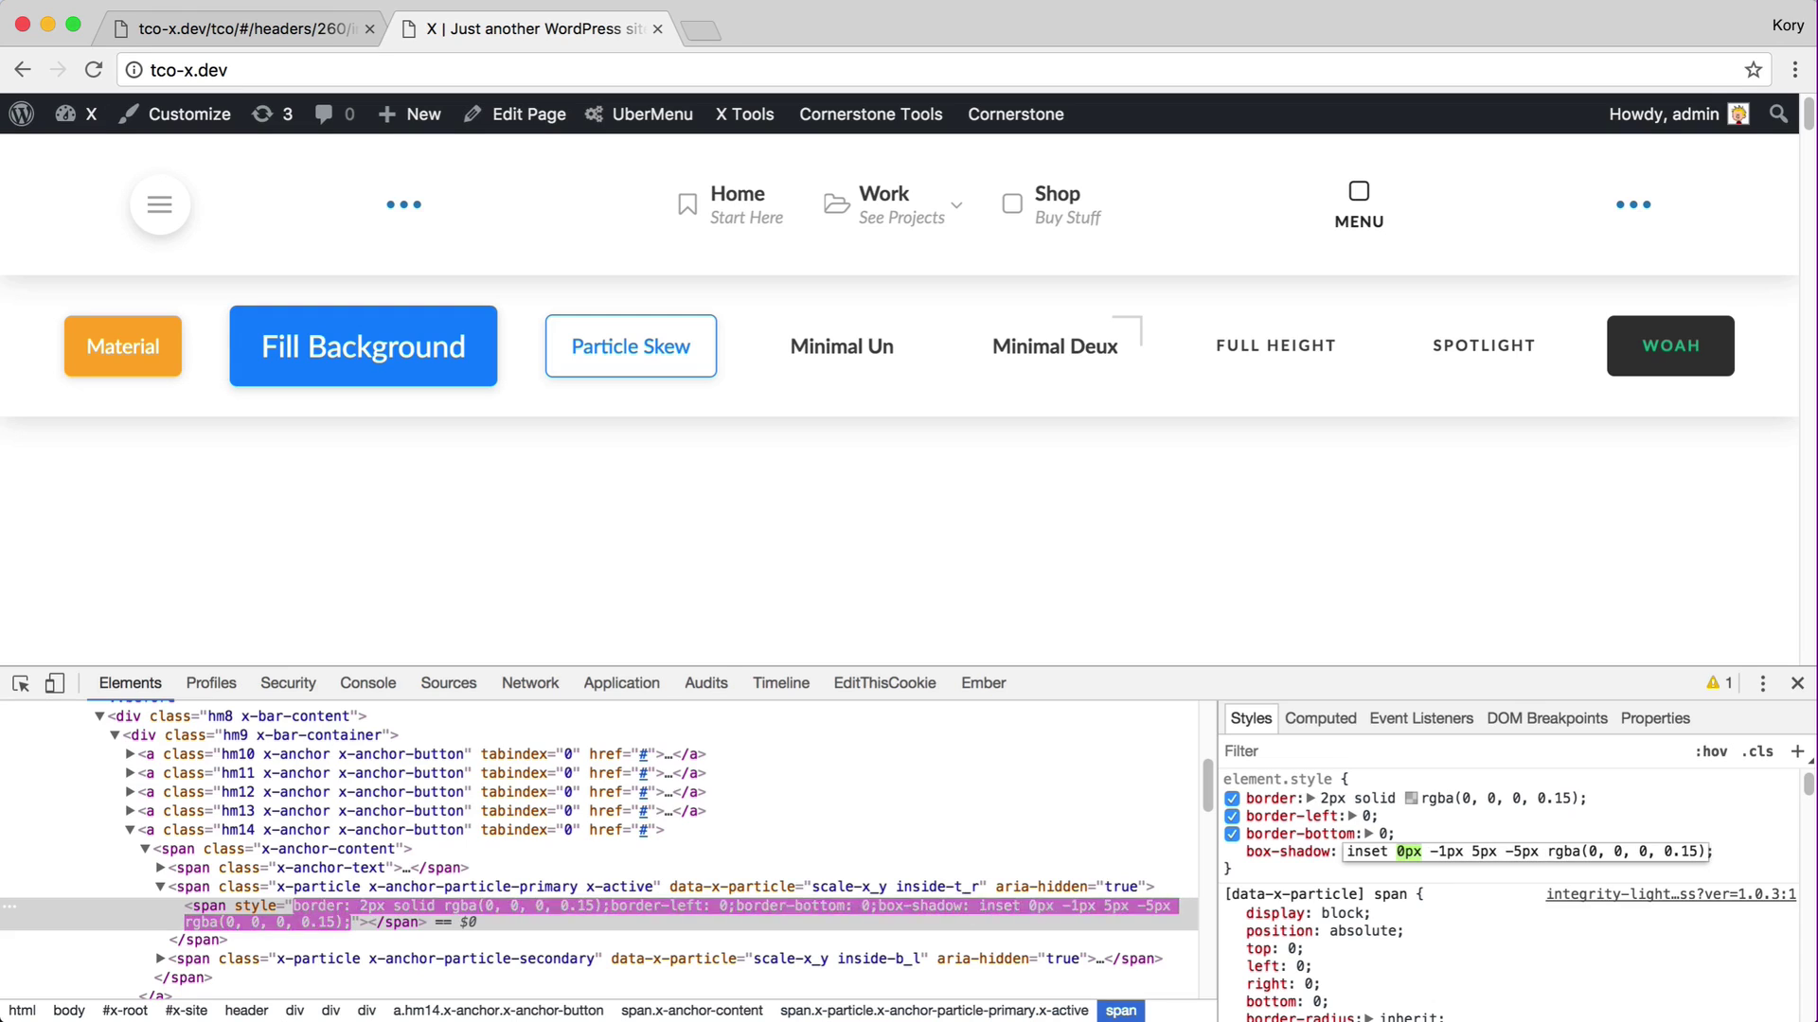
key("Down")
key("Down")
key("Down")
key("Down")
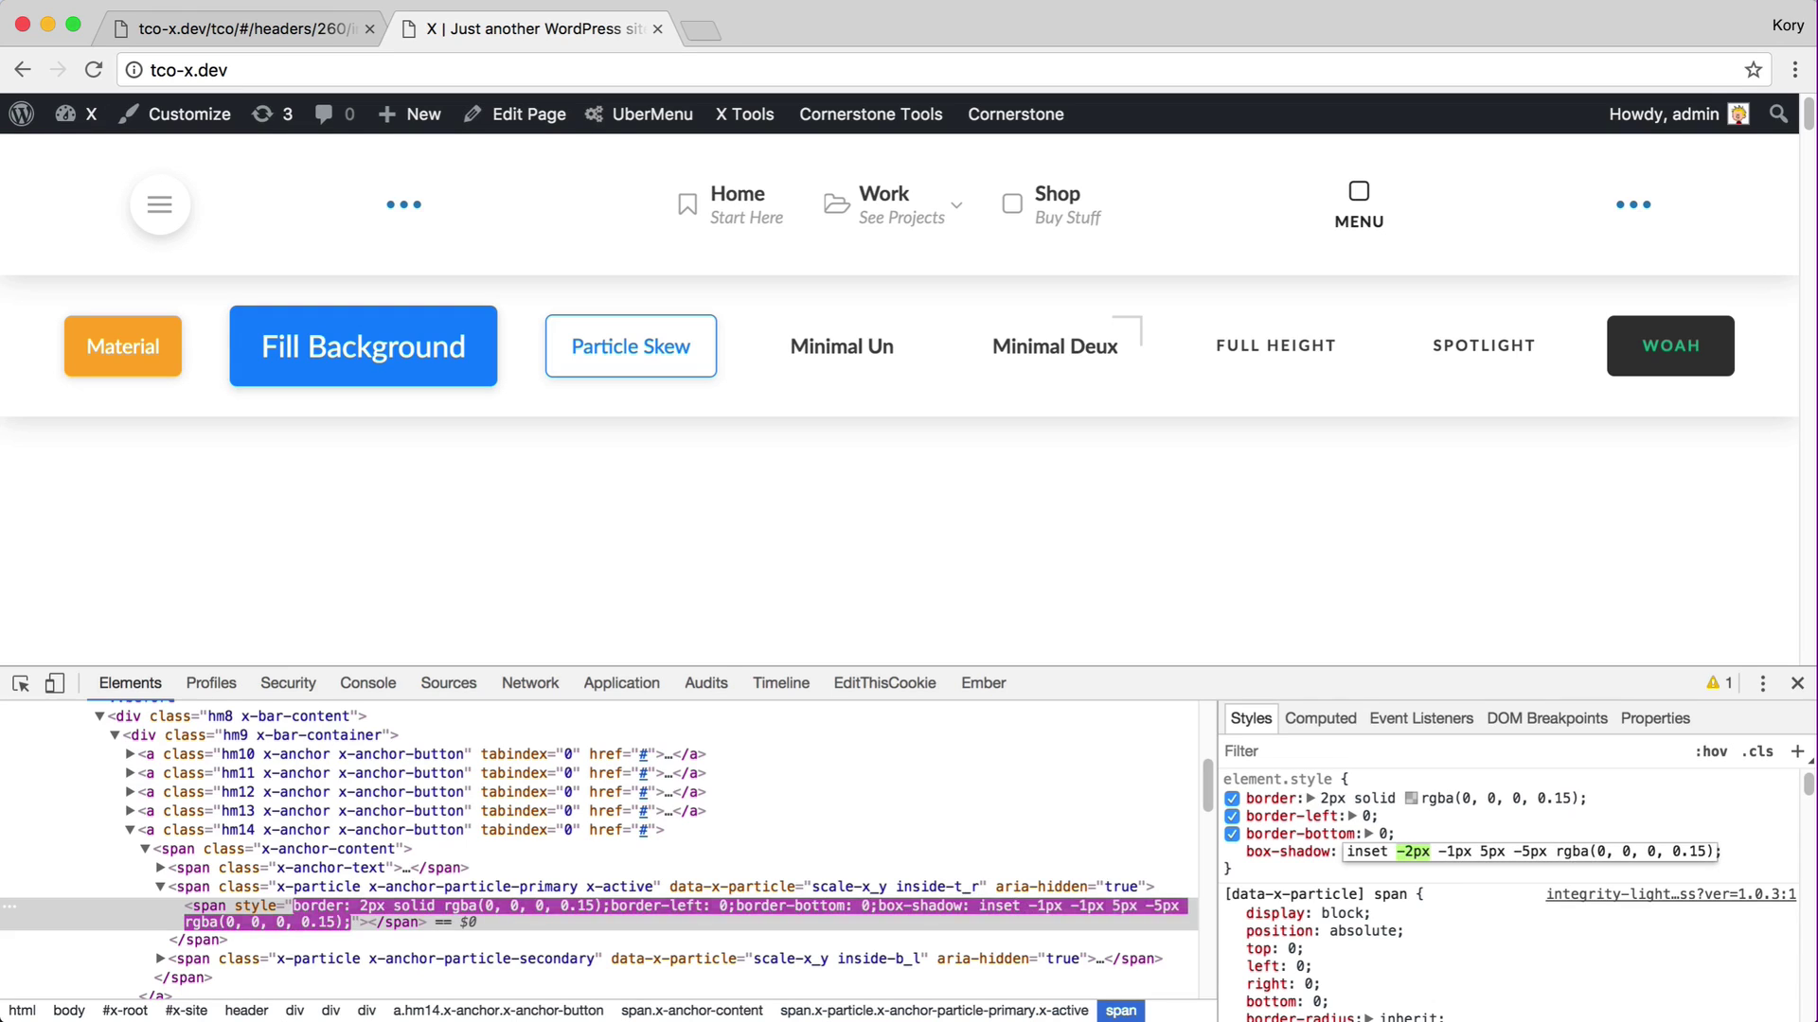
key("Down")
left_click(1454, 851)
key("Down")
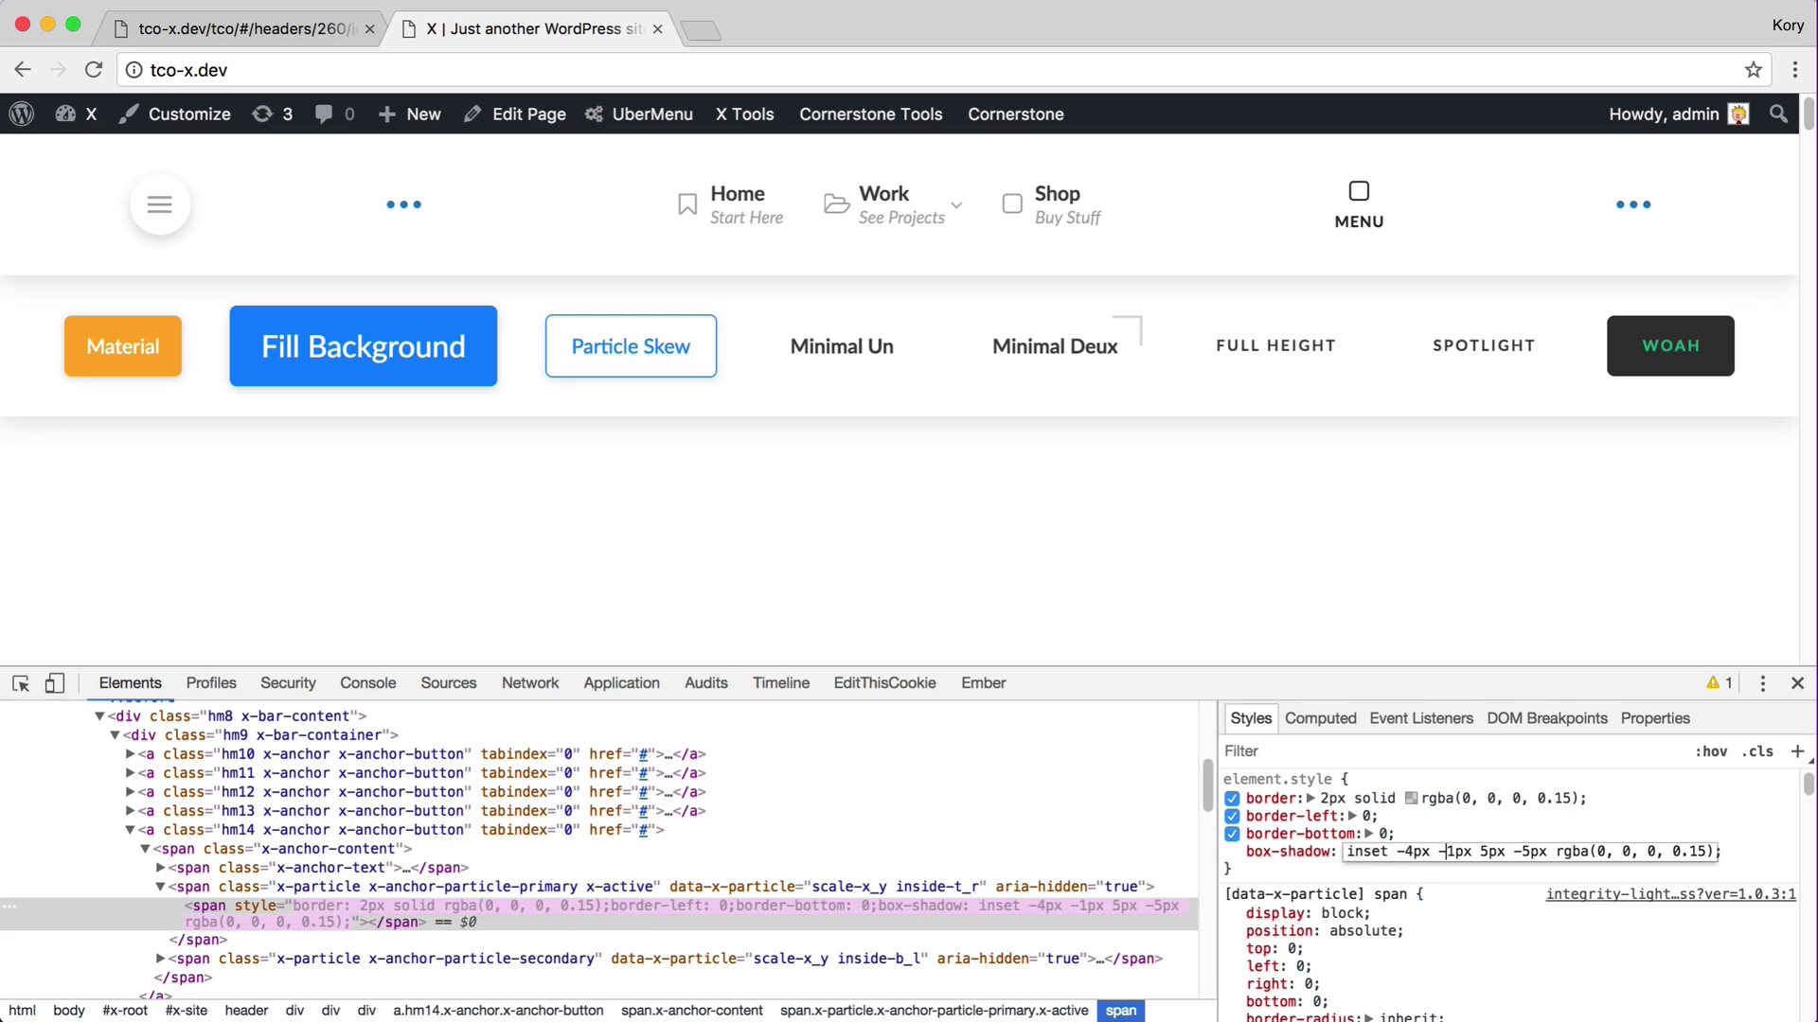
key("Down")
key("Down")
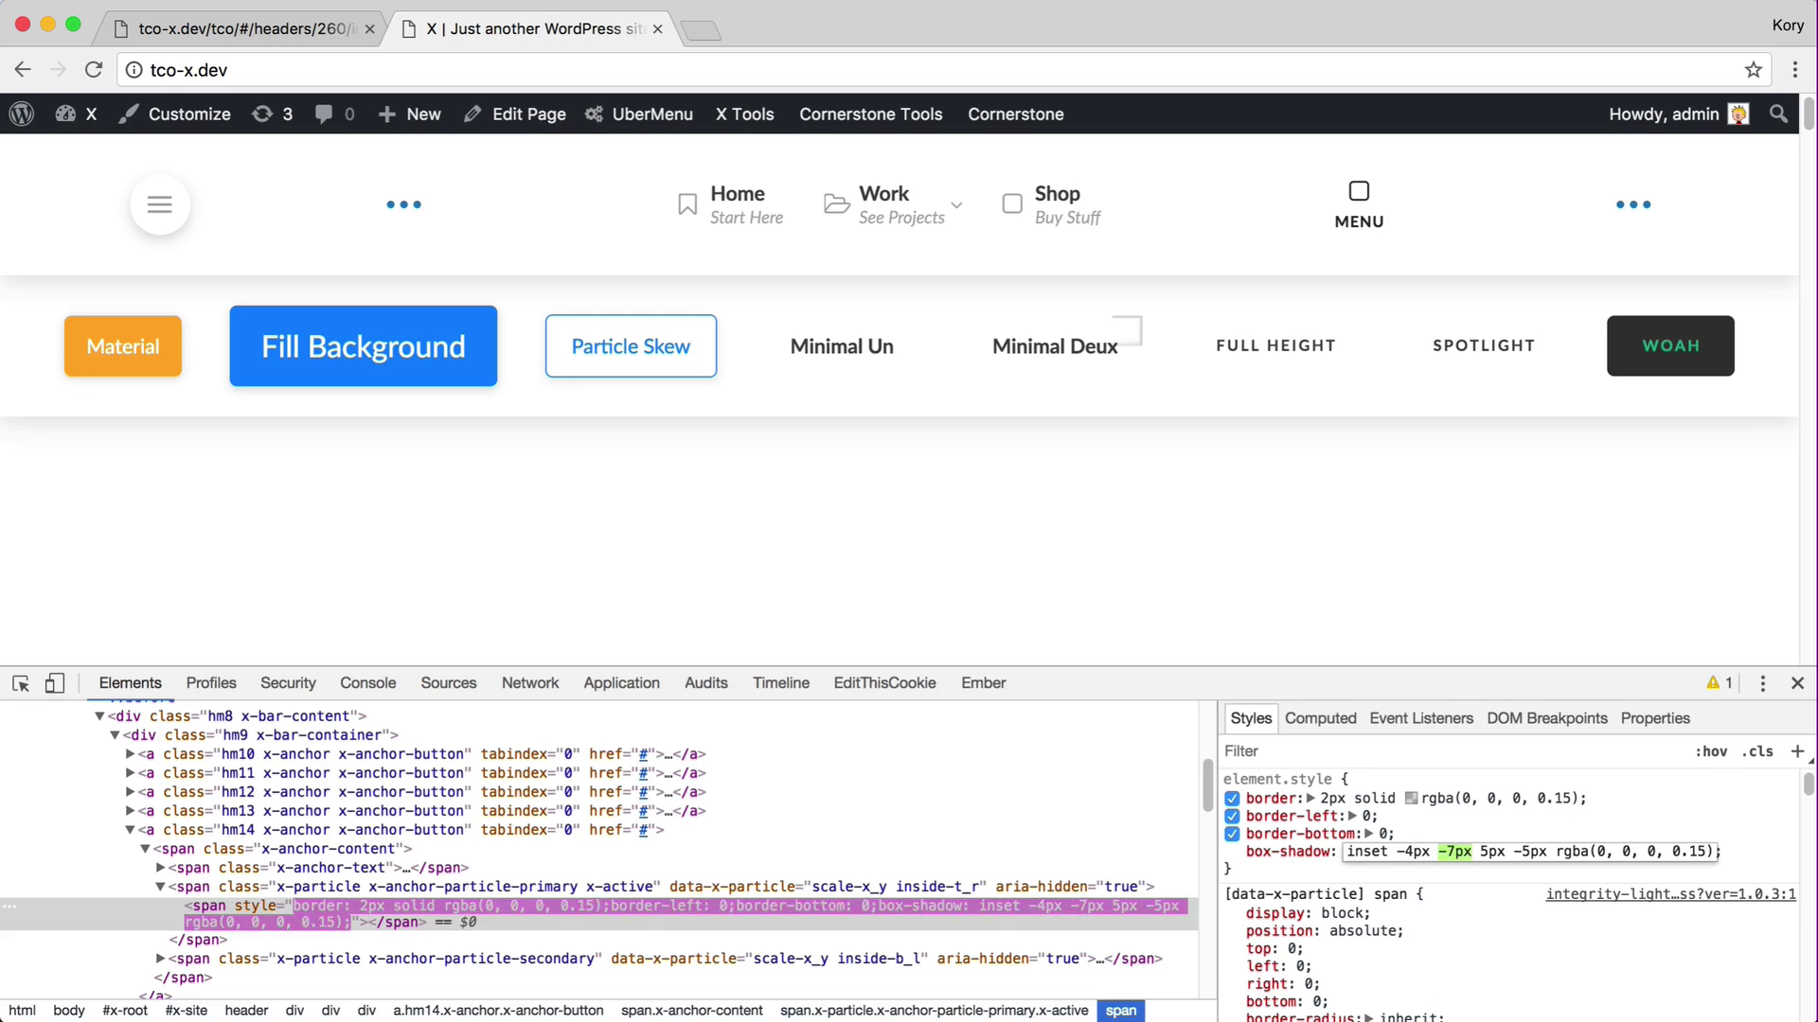
key("Up")
key("Up")
key("Up")
key("Up")
key("Up")
key("Up")
key("Up")
key("Up")
key("Up")
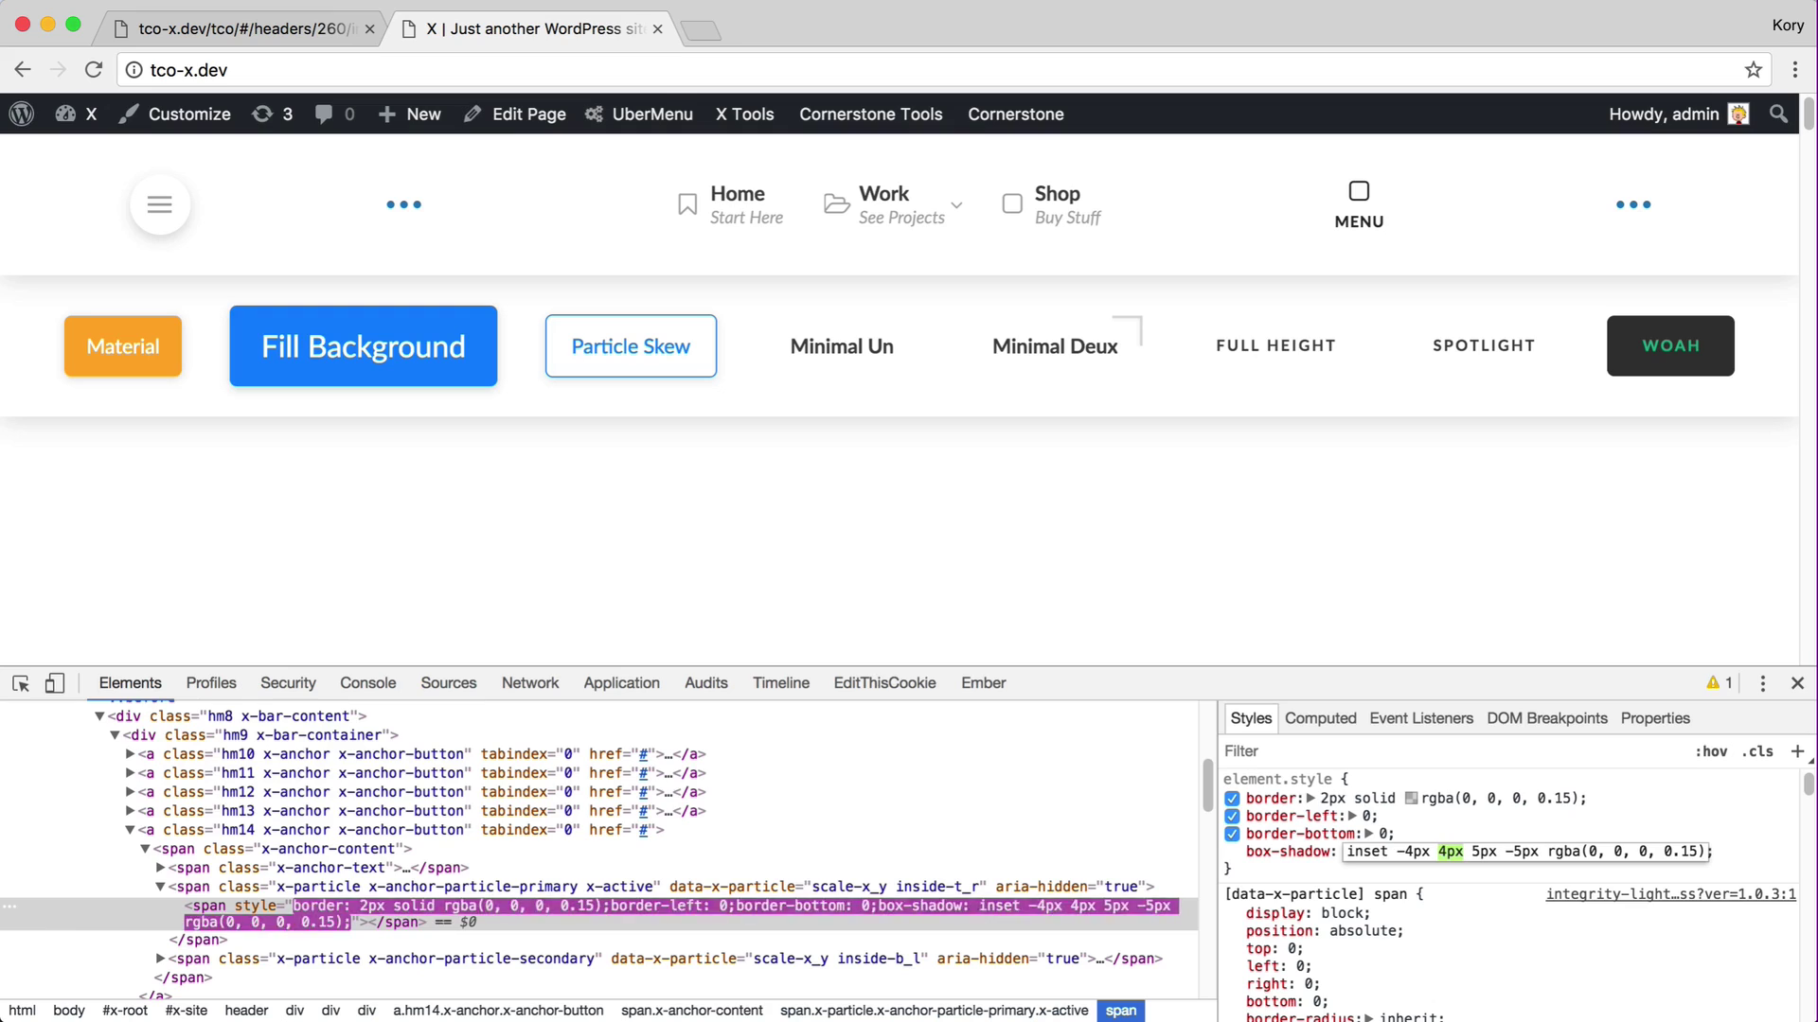
key("Left")
key("Left")
key("Down")
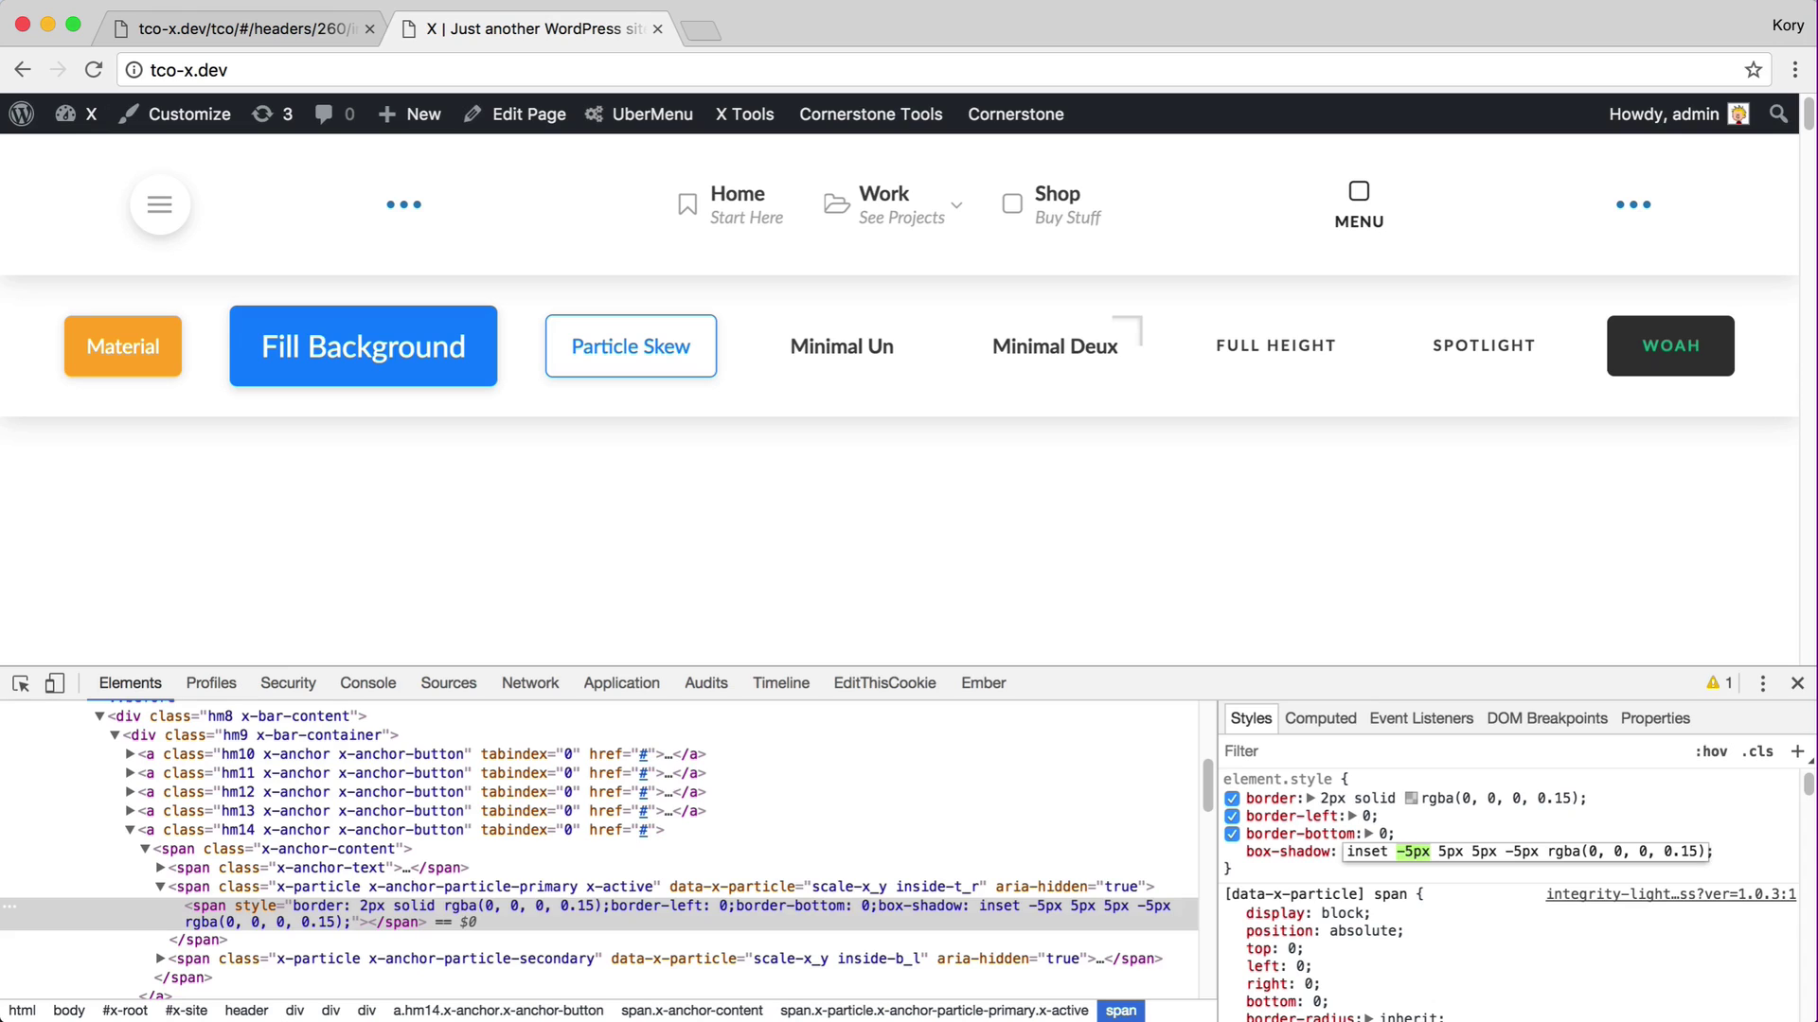
Copy the tuned shadow into Minimal Deux's primary particle inline CSS in the header builder as "box-shadow: inset -5px 5px 5px -5px rgba(0, 0, 0, 0.15);".
key("End")
key("super+a")
key("super+c")
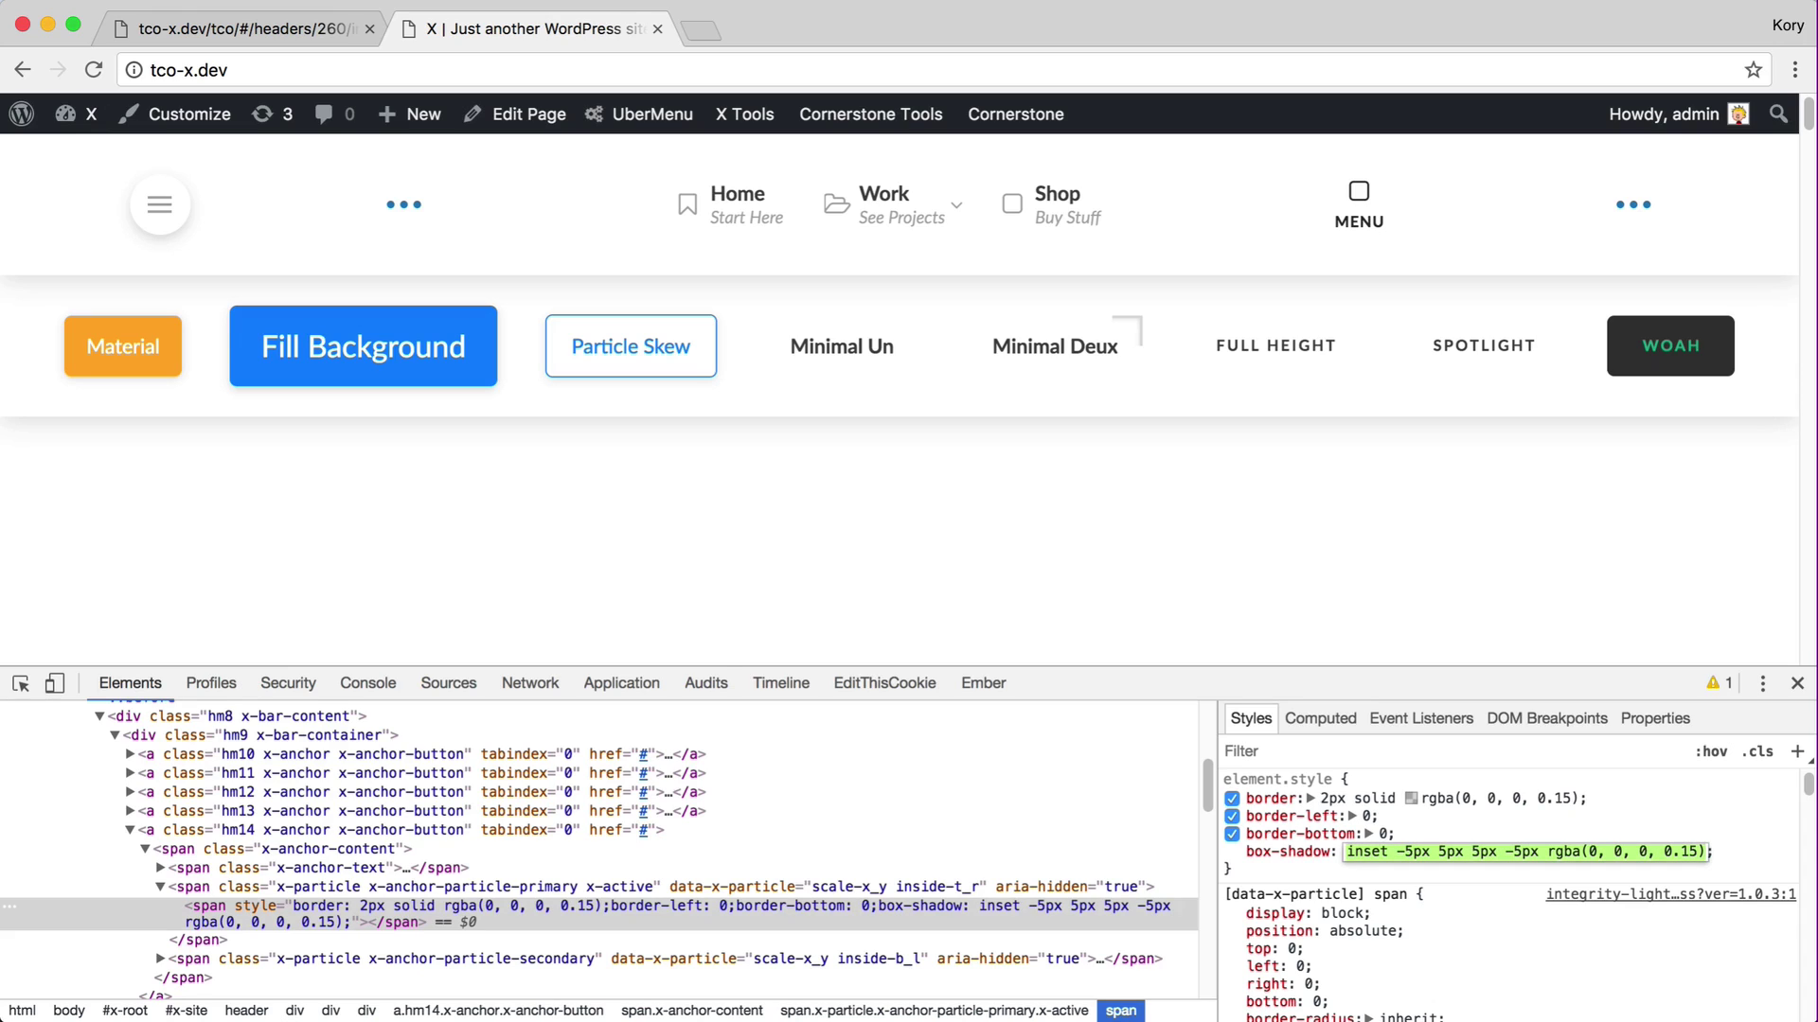
key("super+alt+Left")
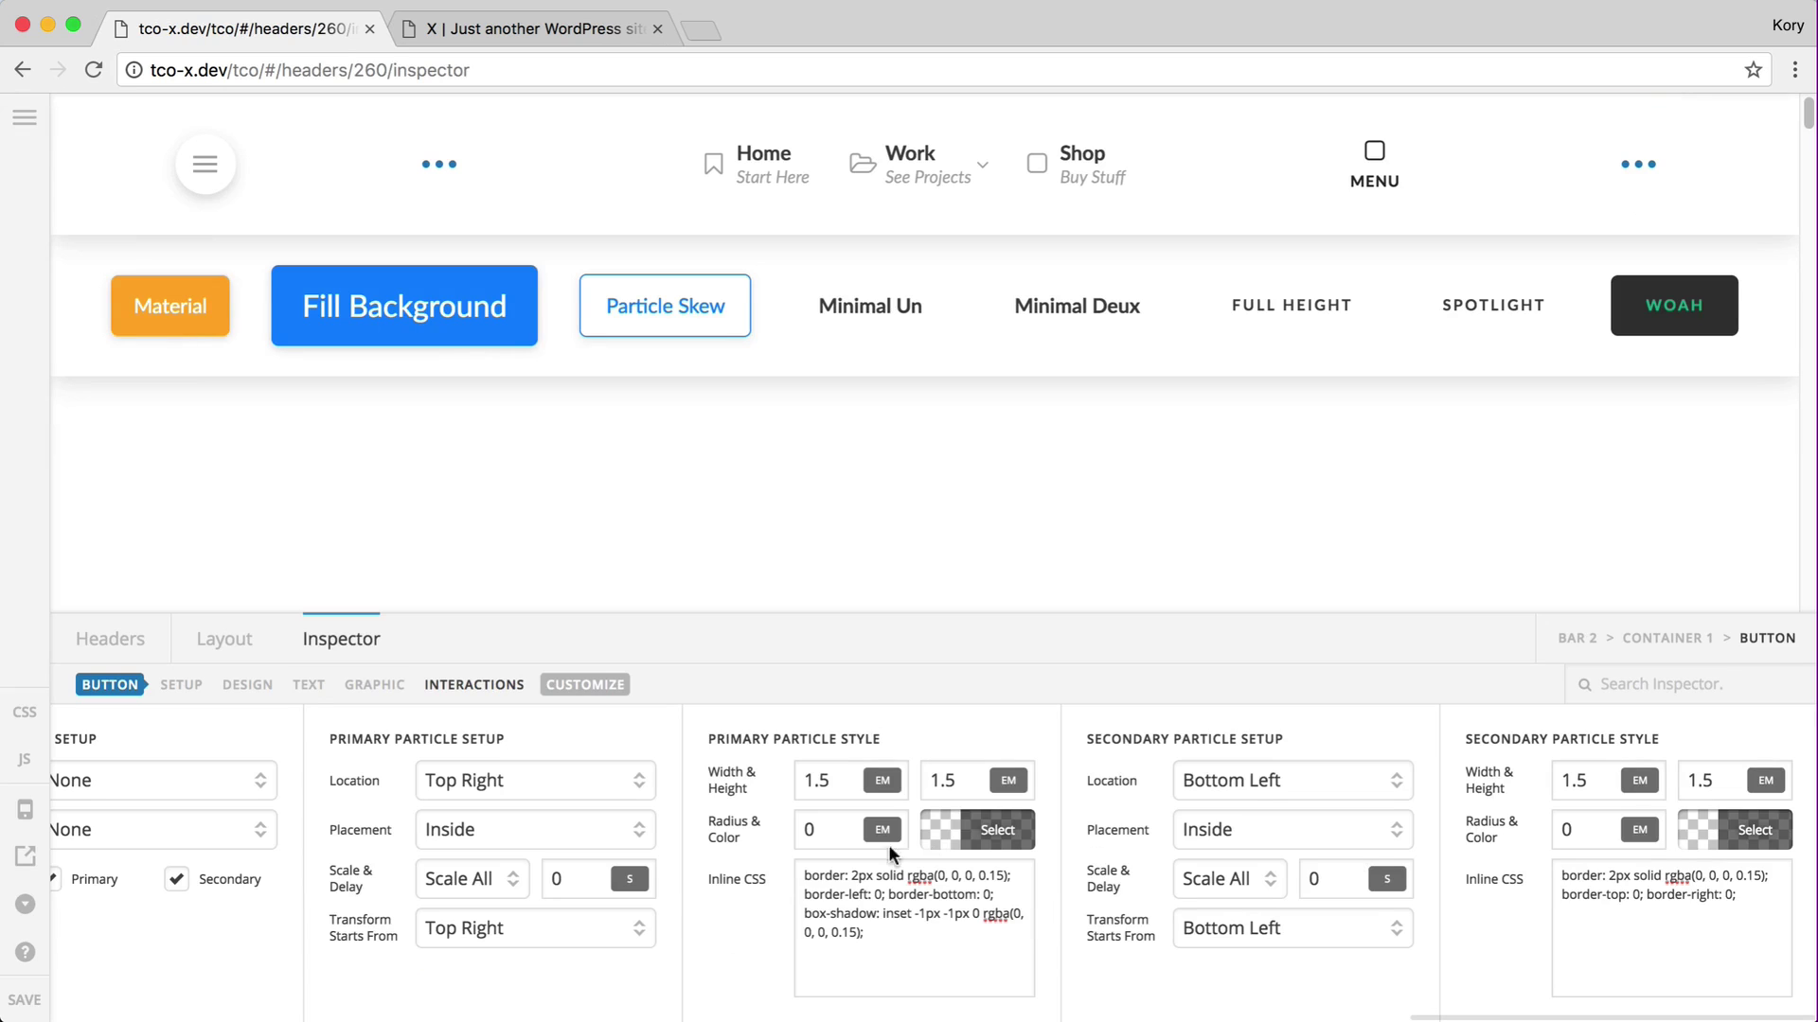
left_click_drag(896, 937, 798, 914)
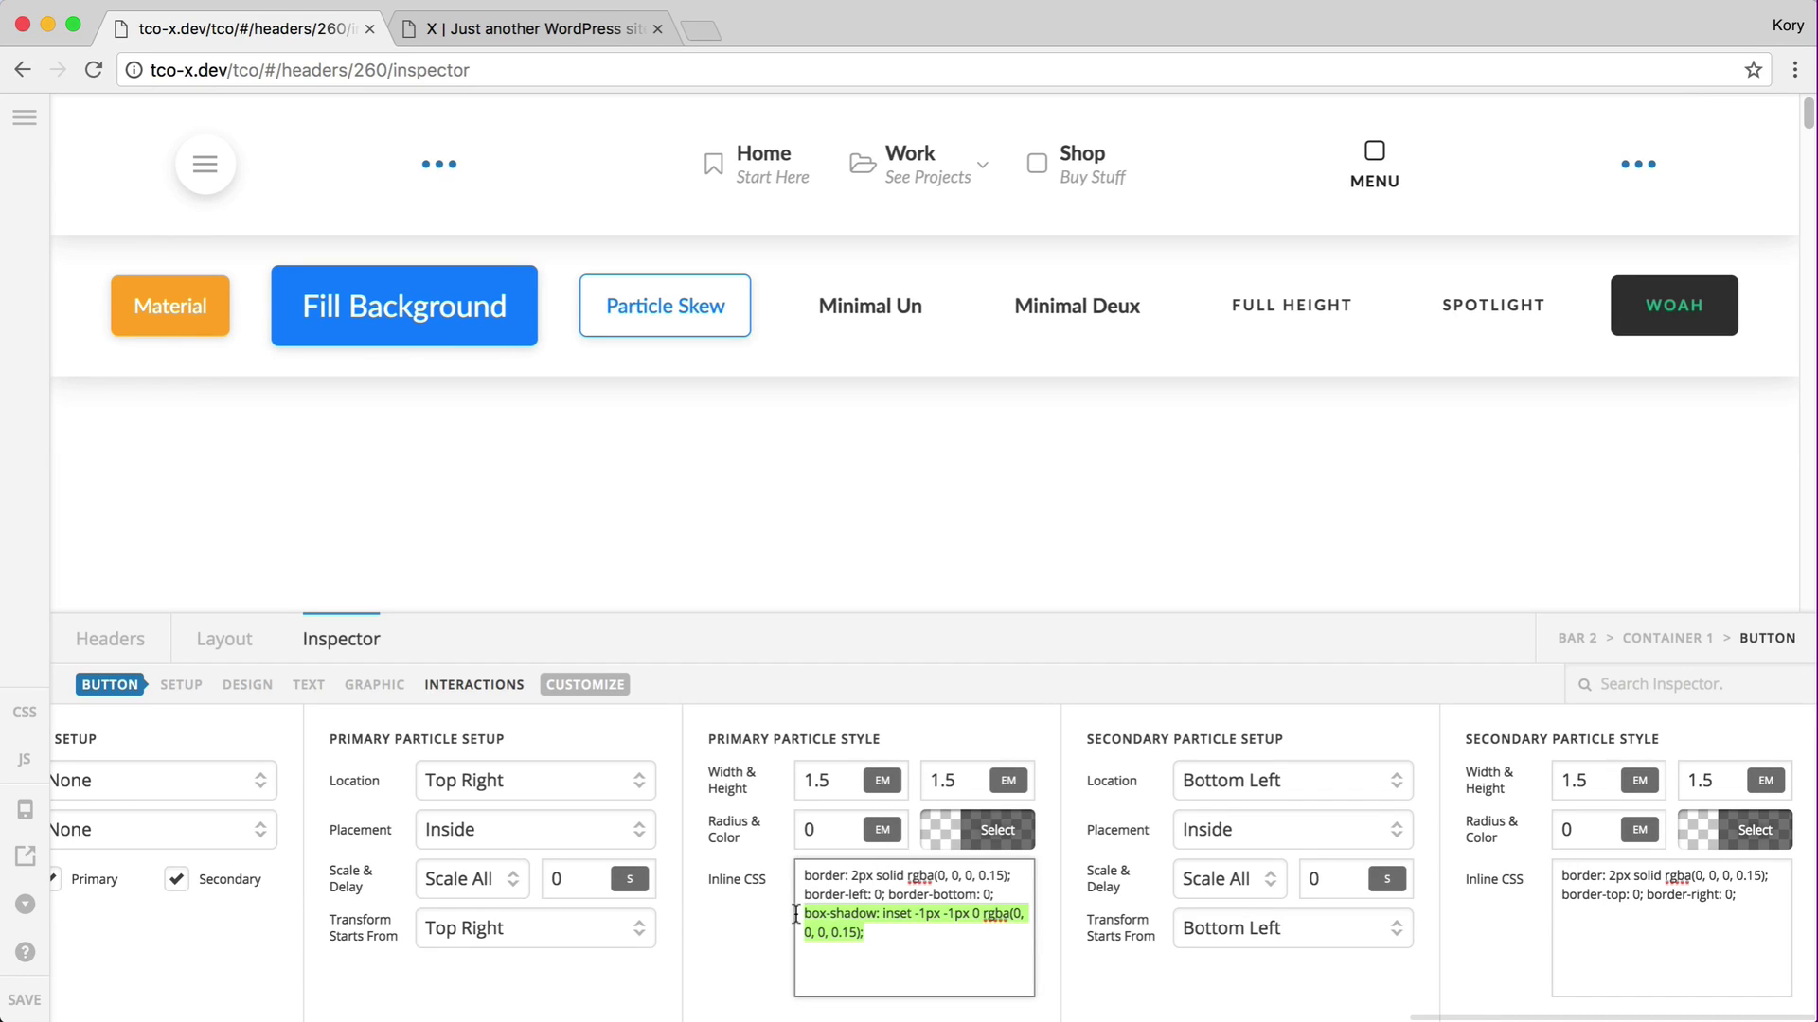
key("super+v")
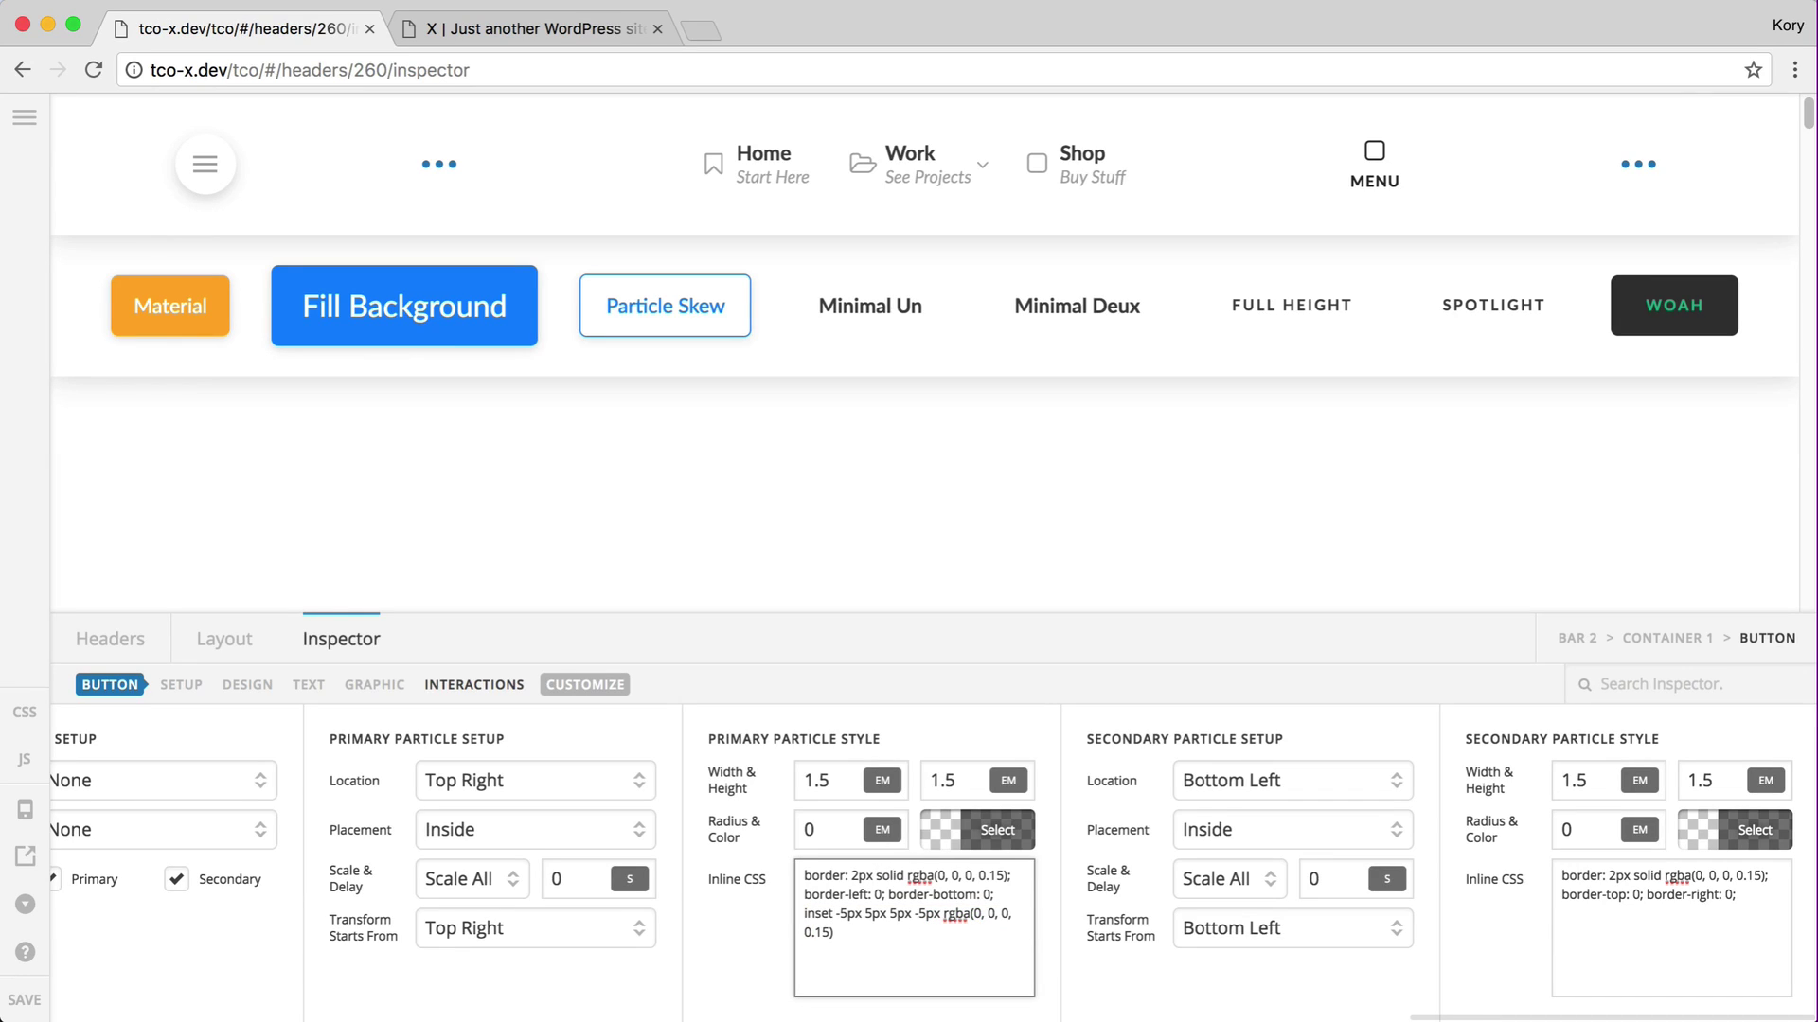
type("box-shado")
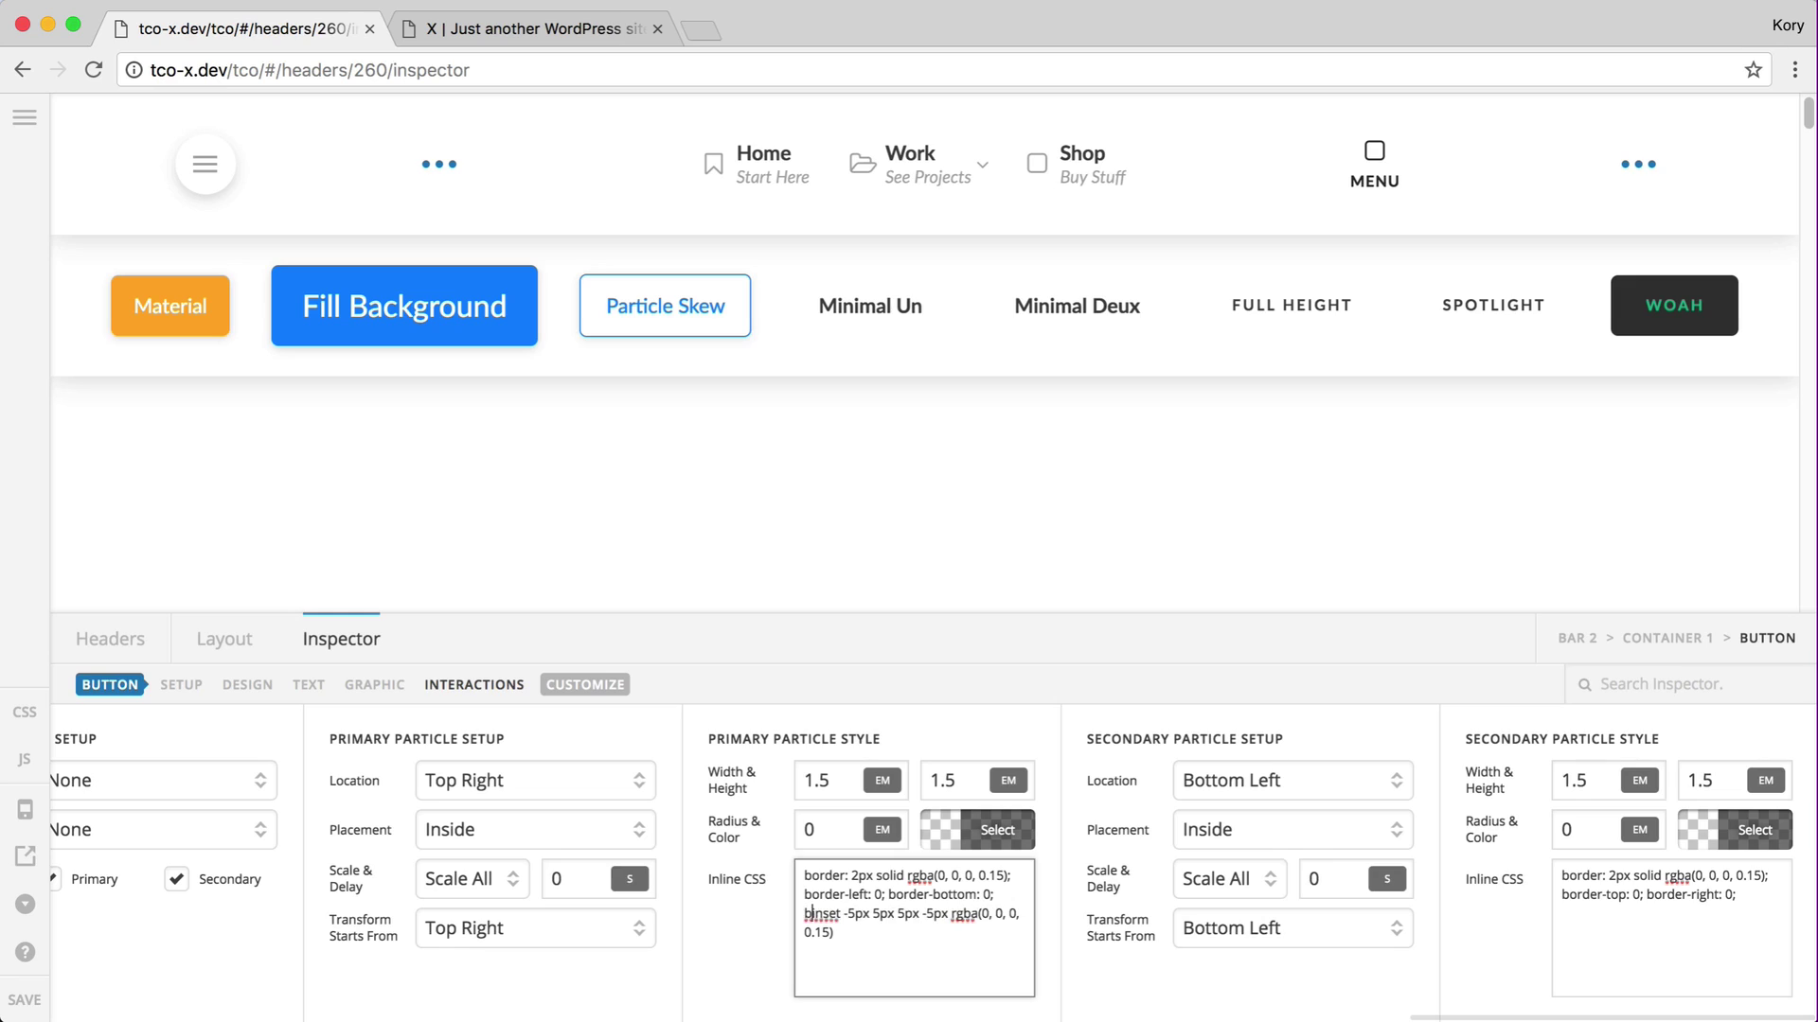
type("w:")
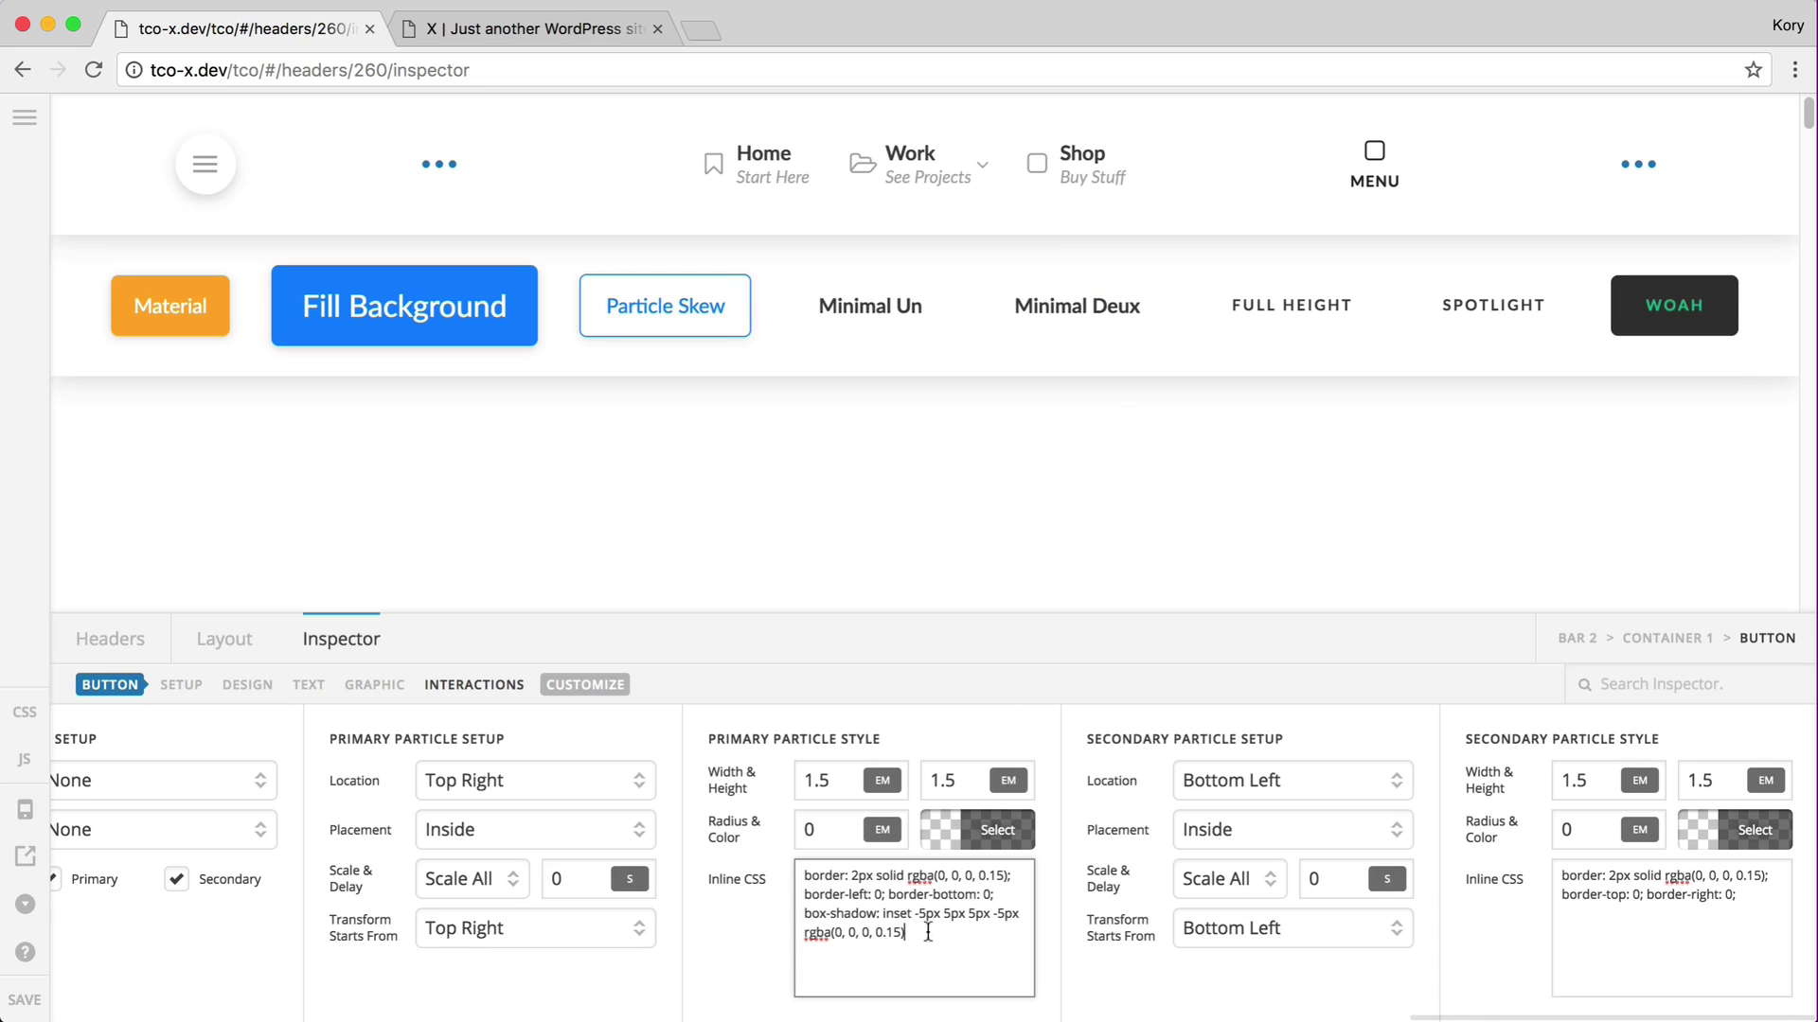
Add "box-shadow: inset 5px -5px 5px -5px rgba(0, 0, 0, 0.15)" to the inline CSS of Minimal Deux's secondary particle.
left_click_drag(929, 932, 889, 912)
key("ctrl+c")
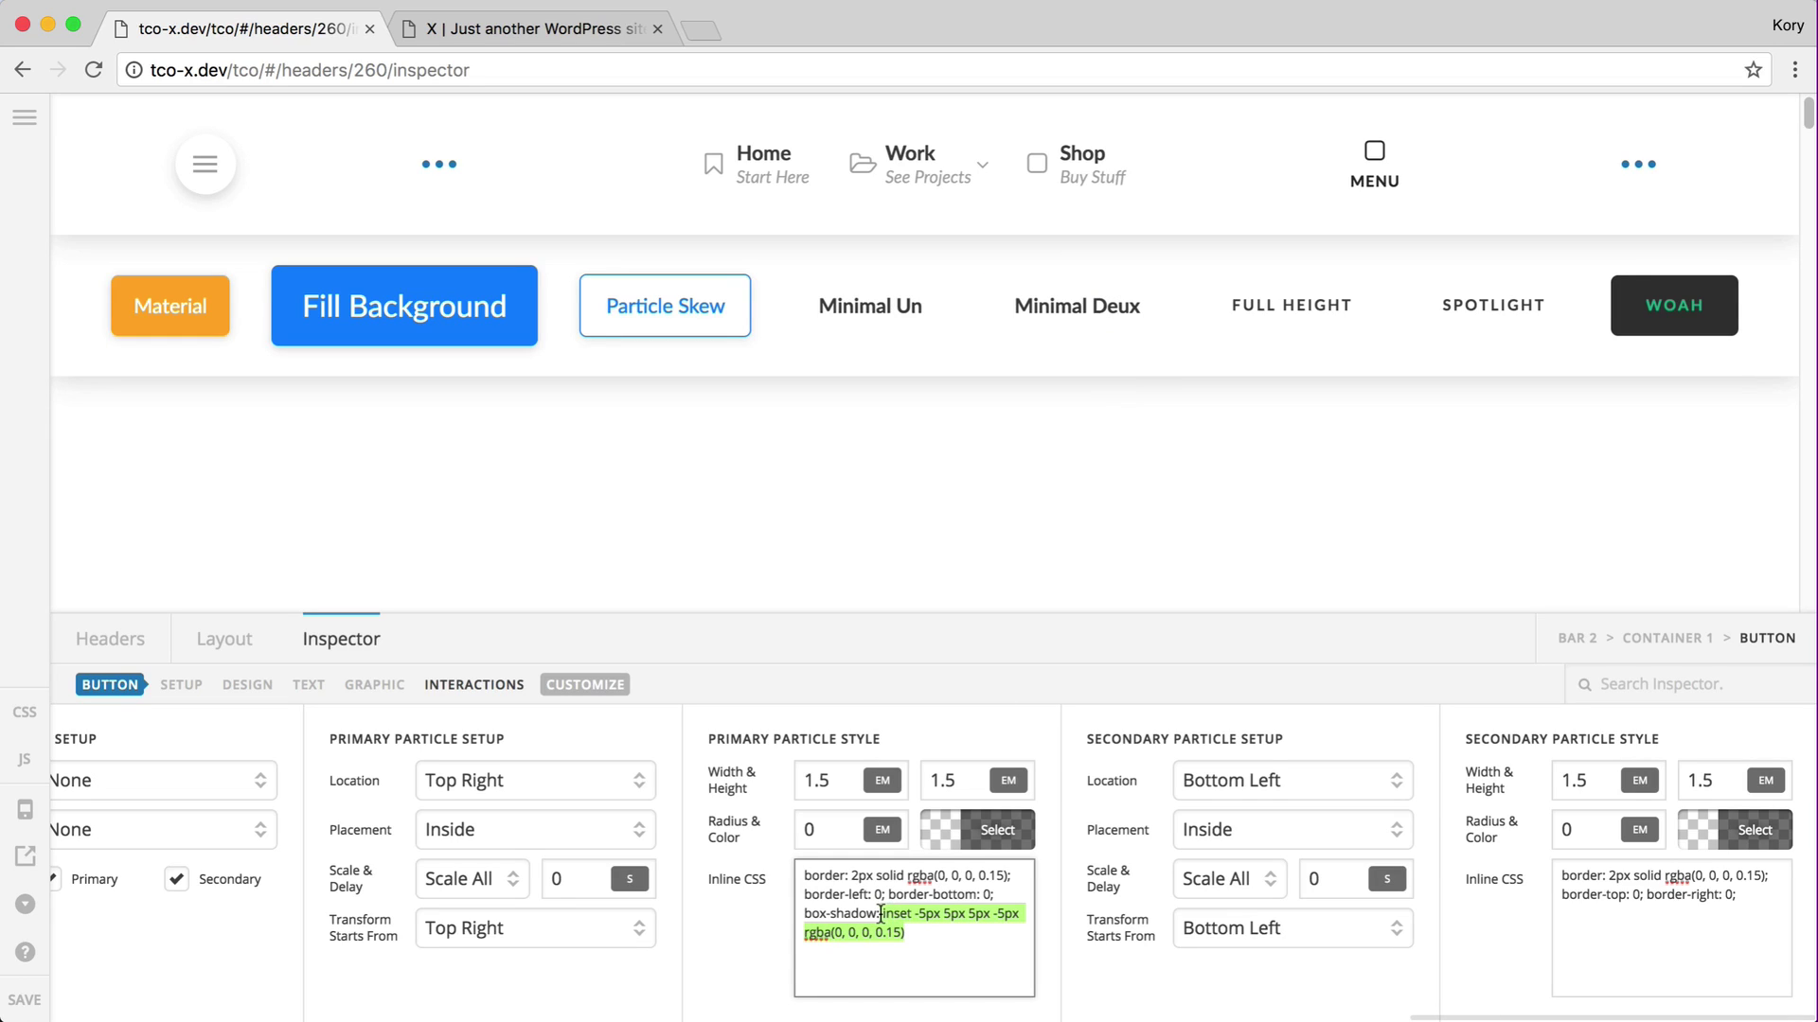
key("Right")
left_click(1687, 925)
key("ctrl+v")
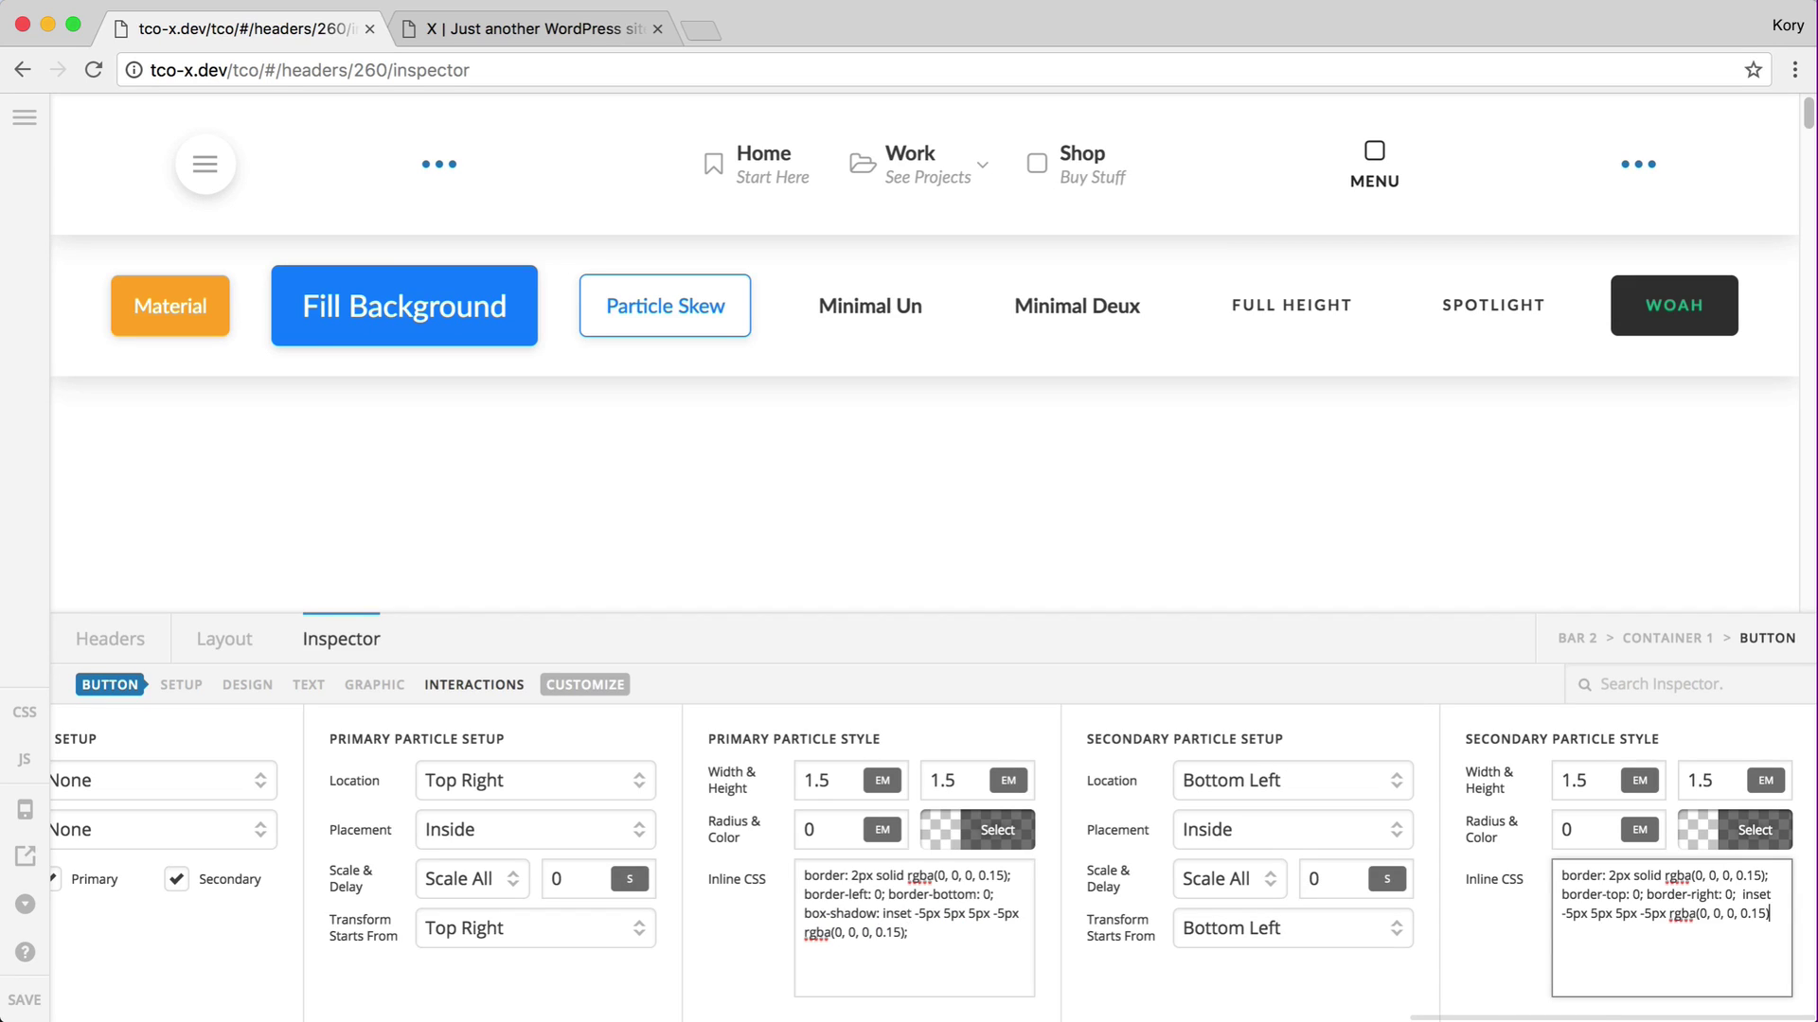
left_click(1740, 895)
type("box-shadow:")
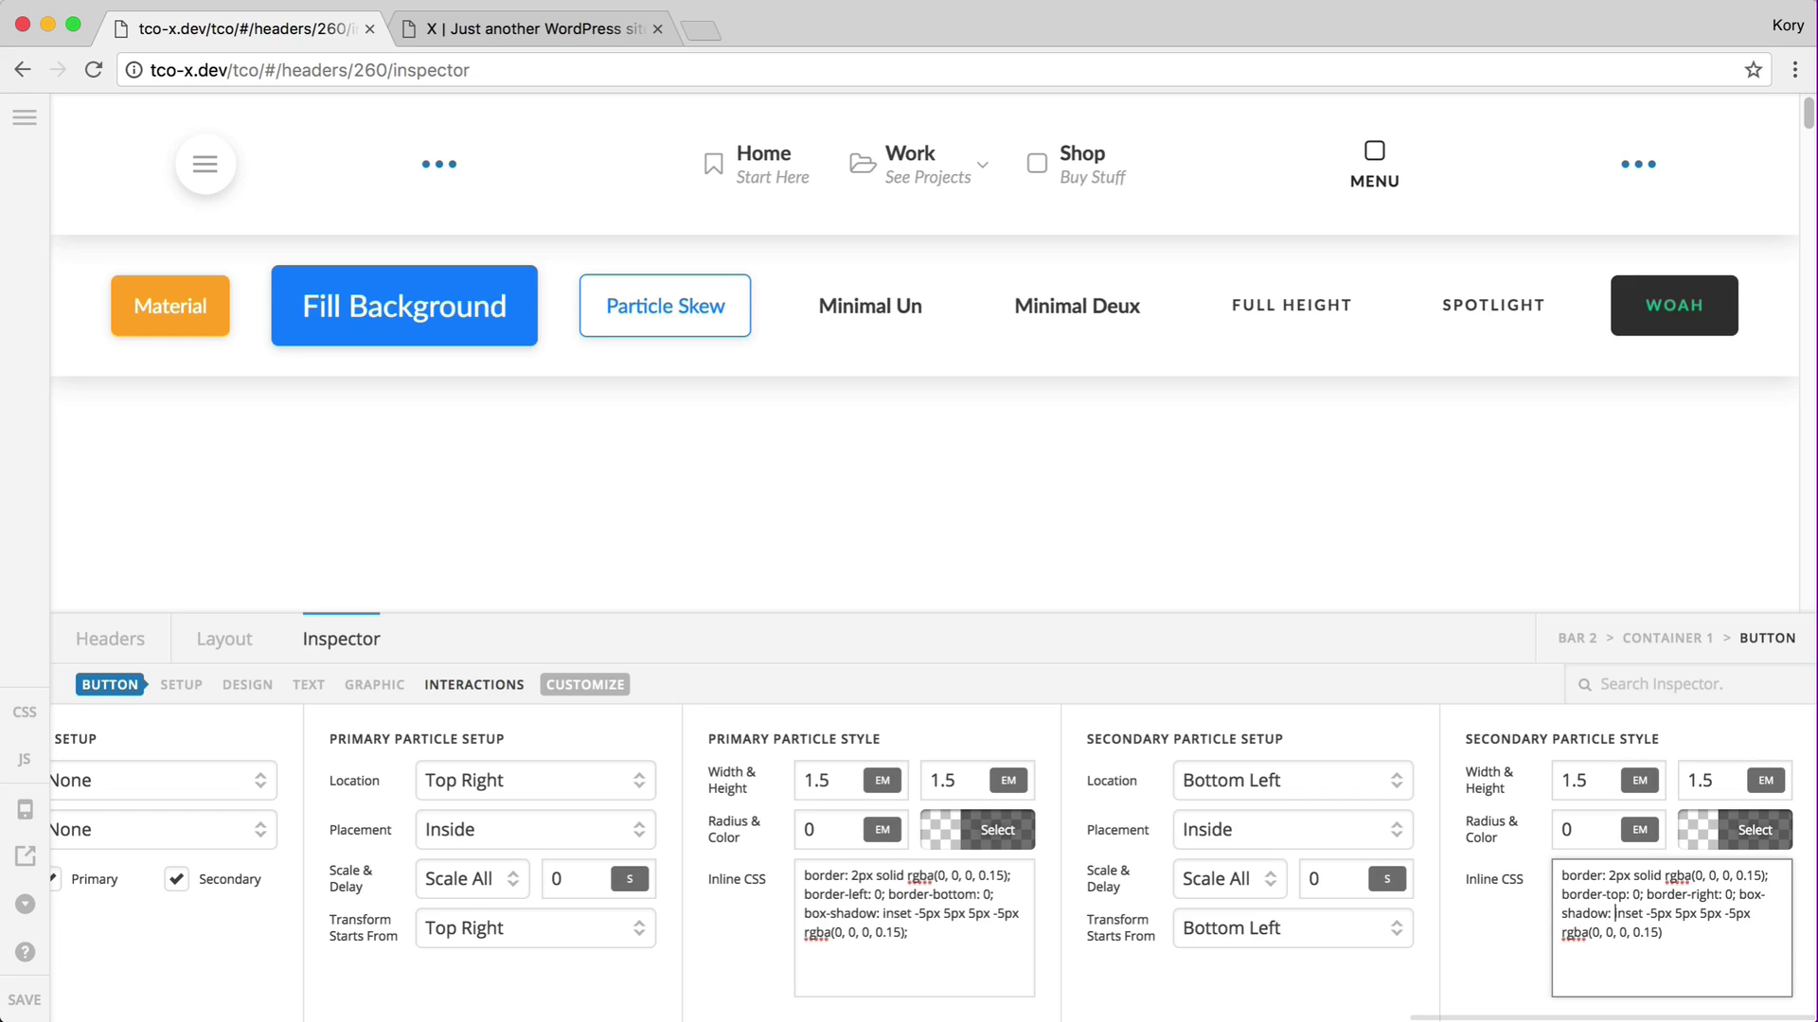
key("BackSpace")
key("Right")
key("Right")
Save the header and reload the live site to view the updated Minimal Deux button.
left_click(25, 1000)
key("super+2")
key("super+r")
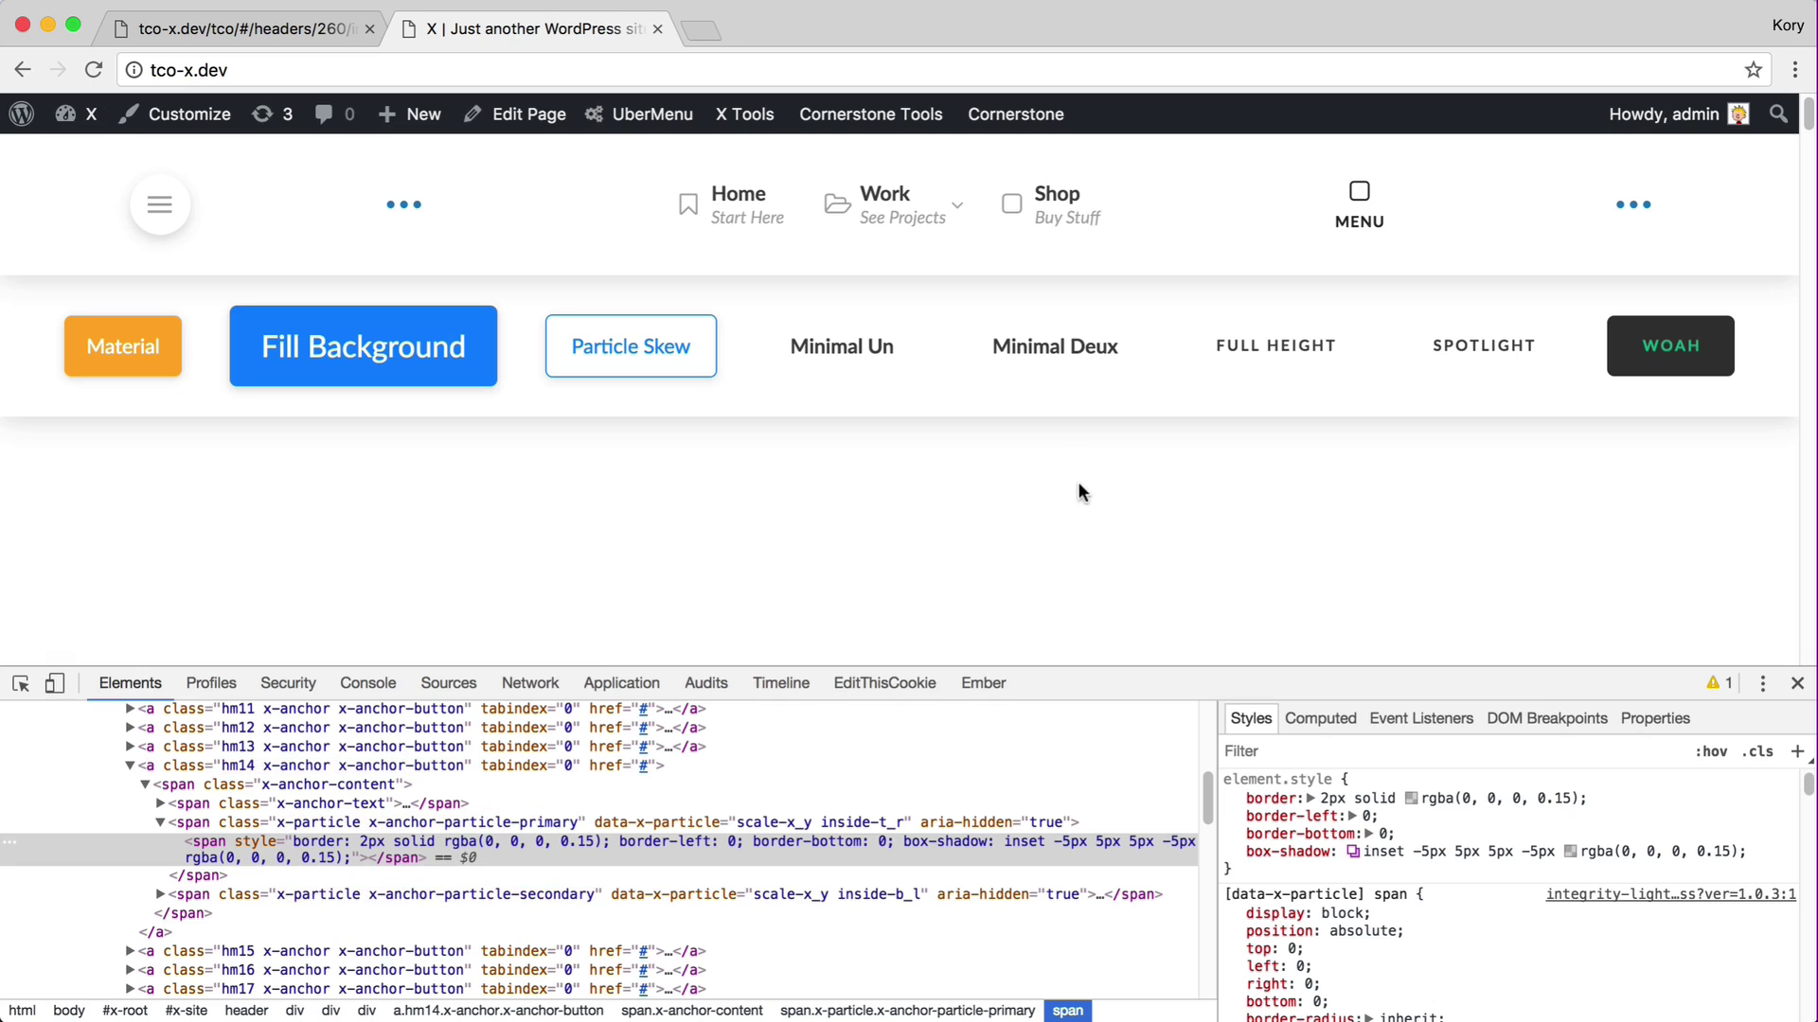
Return to the header builder, open the Full Height button's interaction settings, and preview the button on the live site.
key("ctrl+shift+Tab")
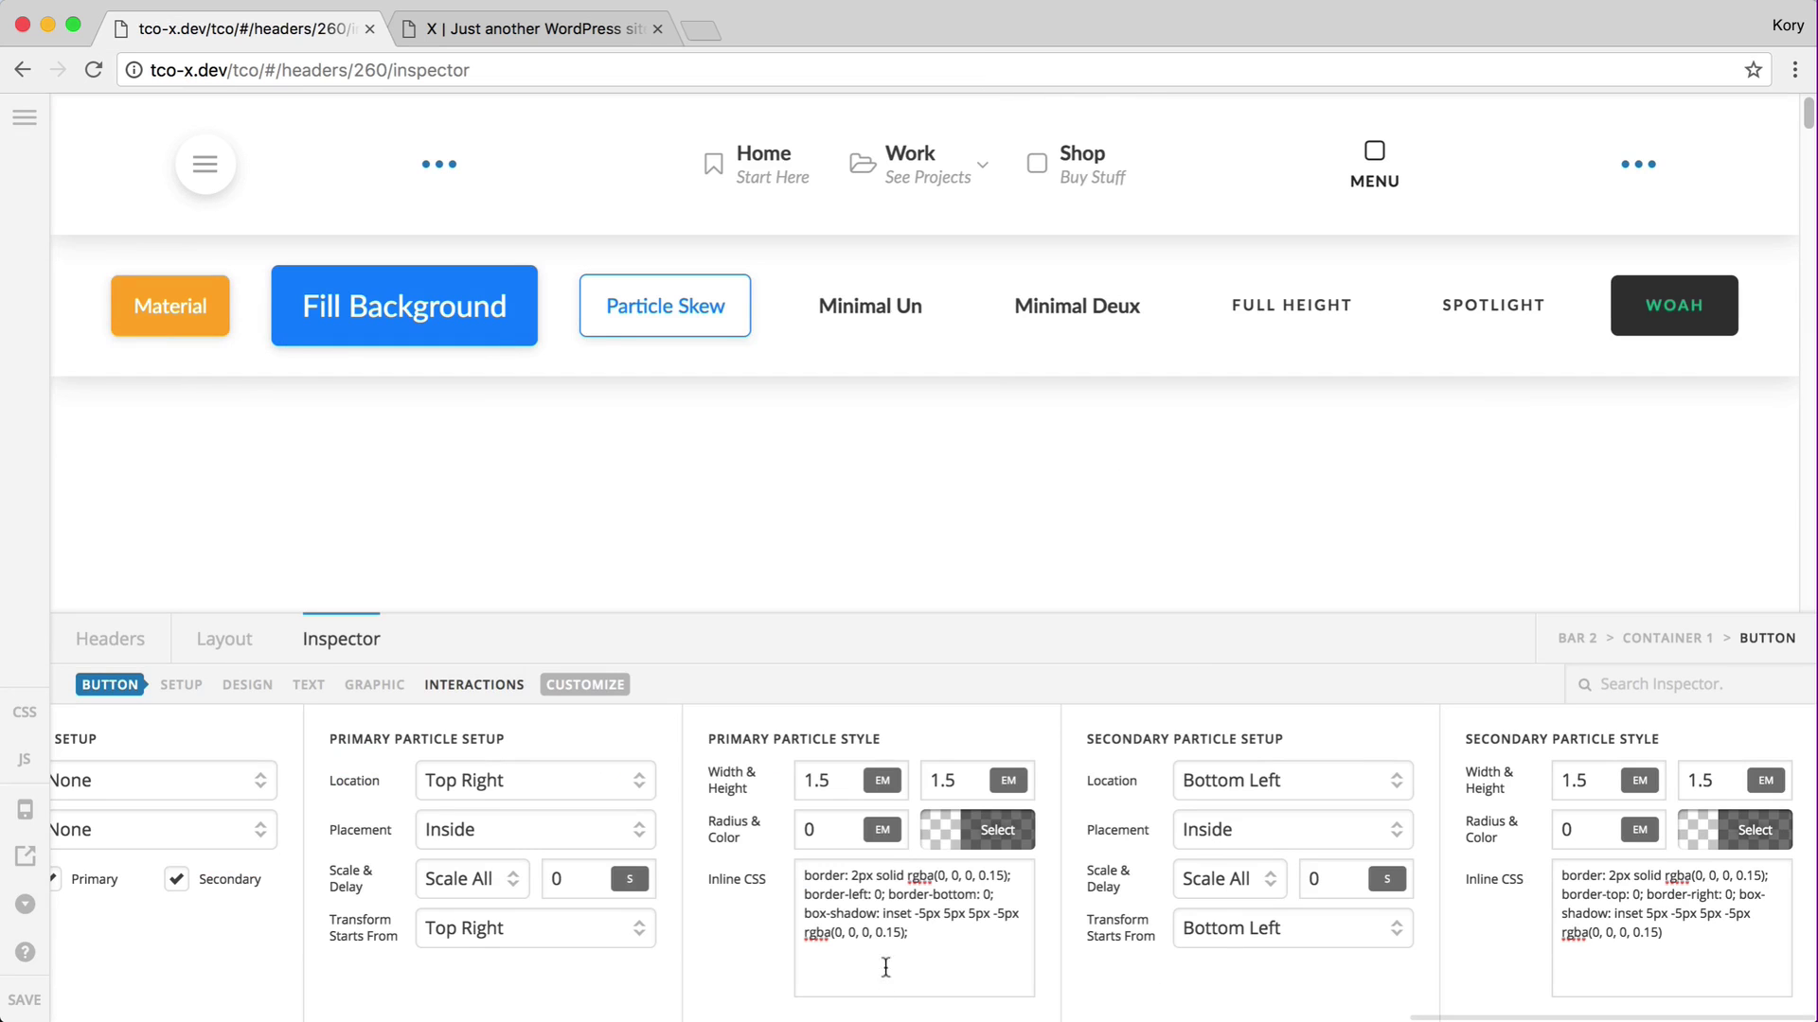
left_click(860, 877)
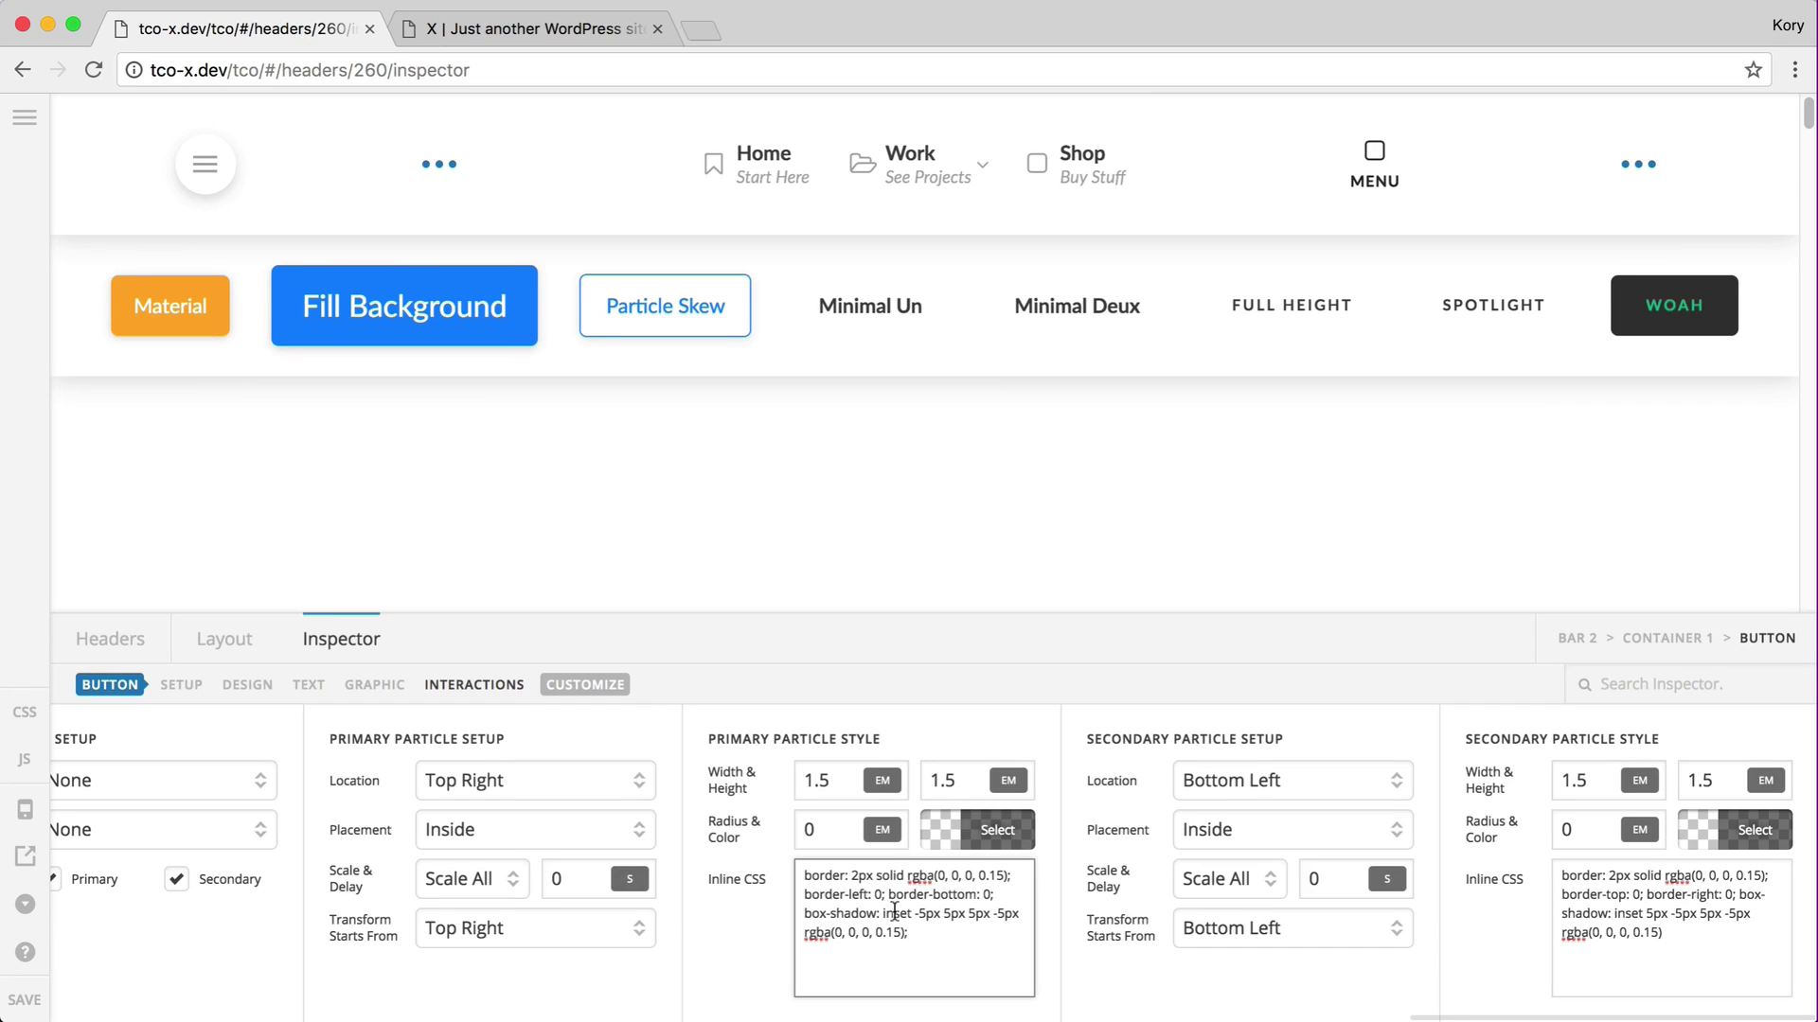
left_click(1273, 317)
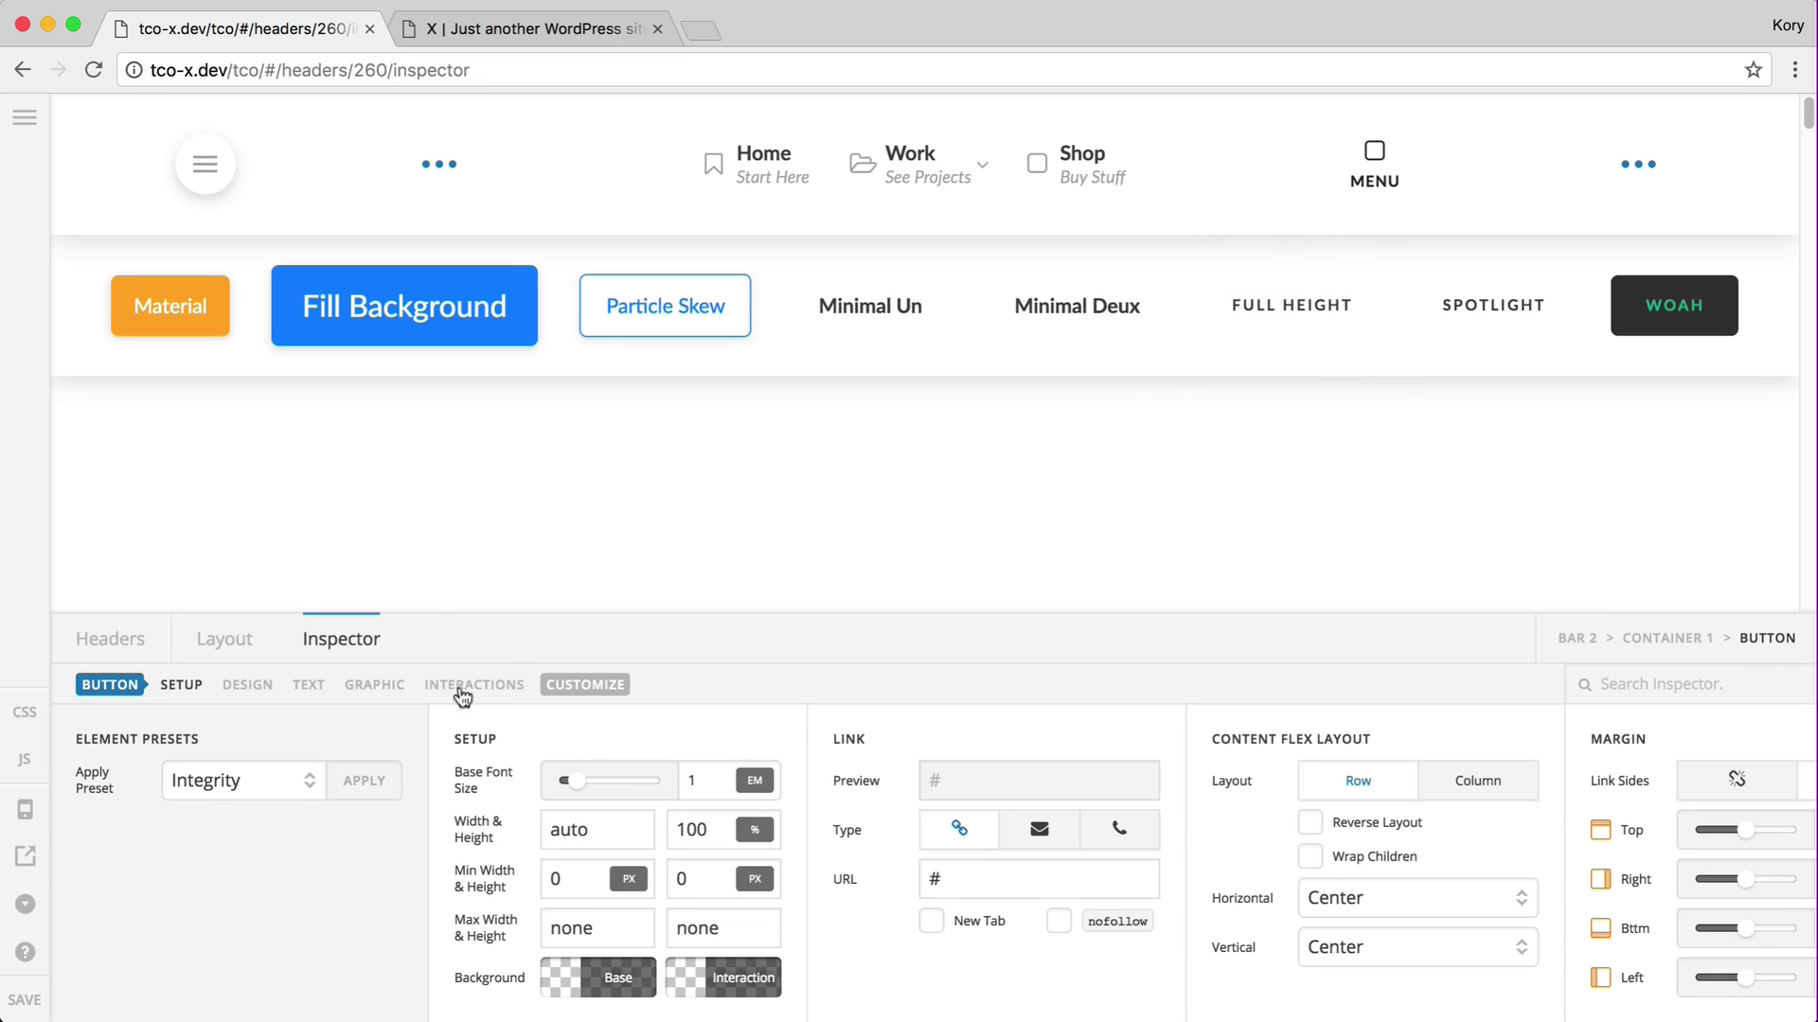
left_click(478, 689)
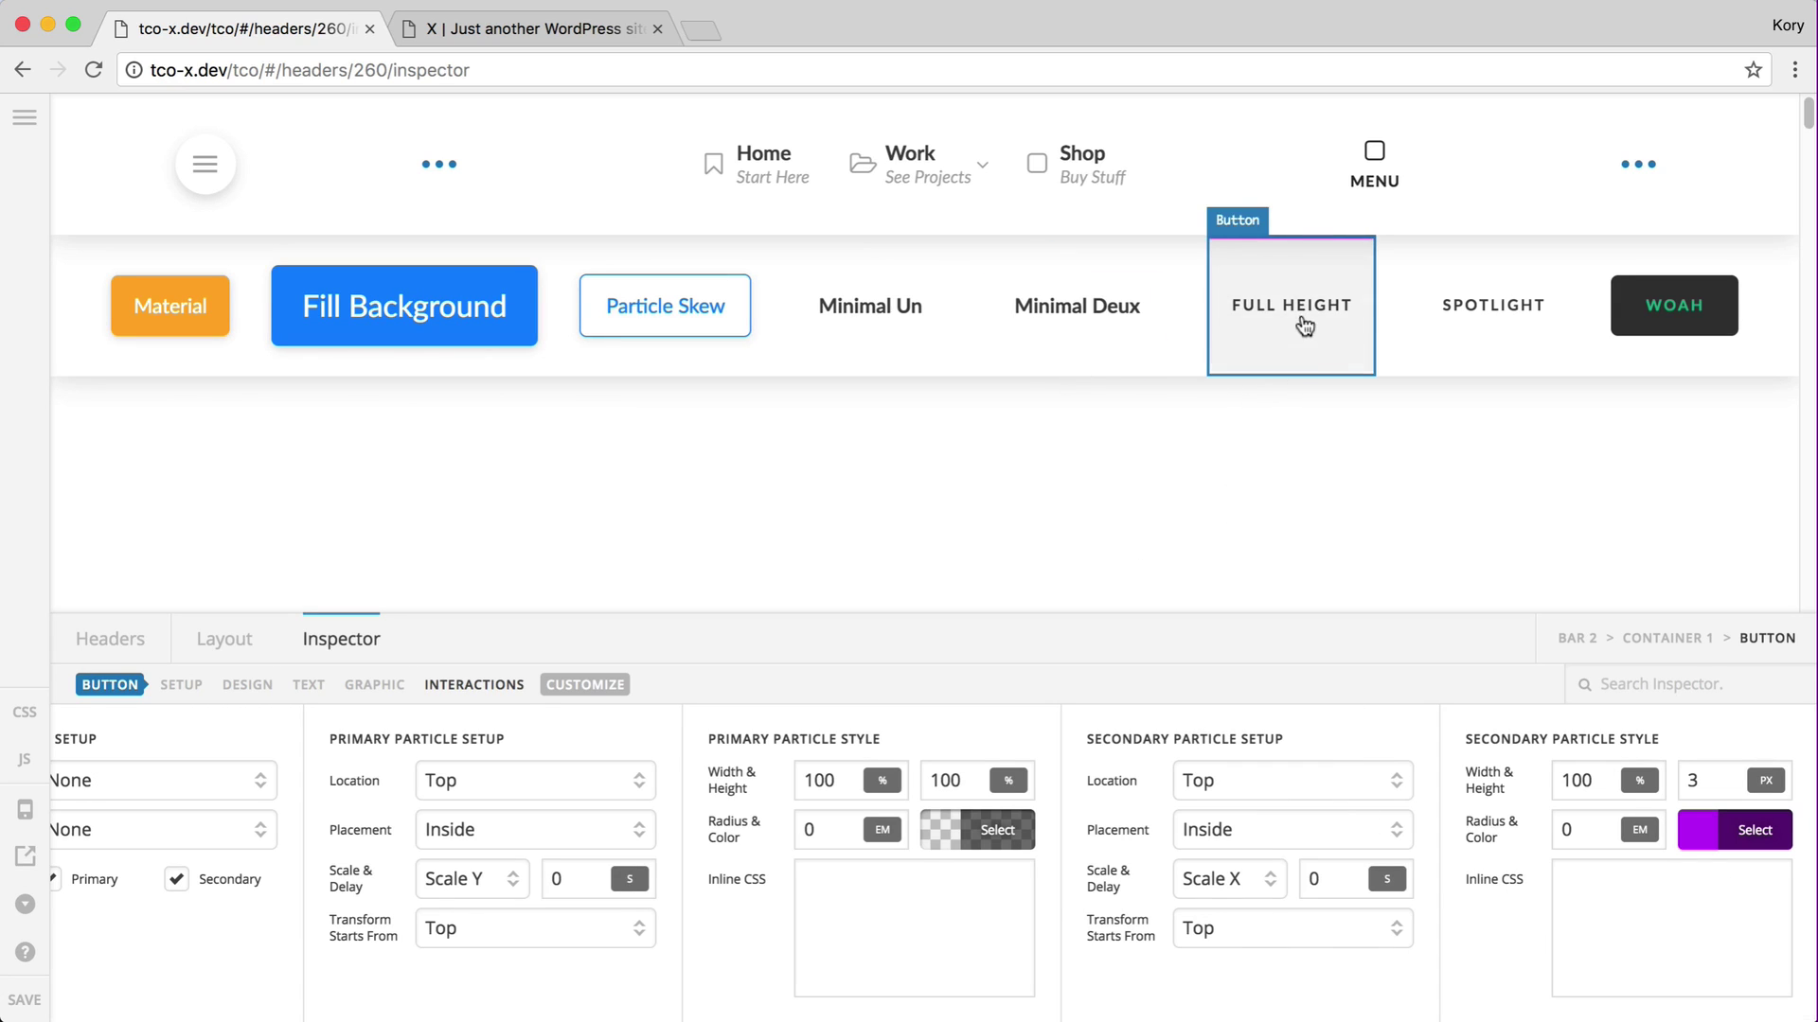
key("ctrl+Tab")
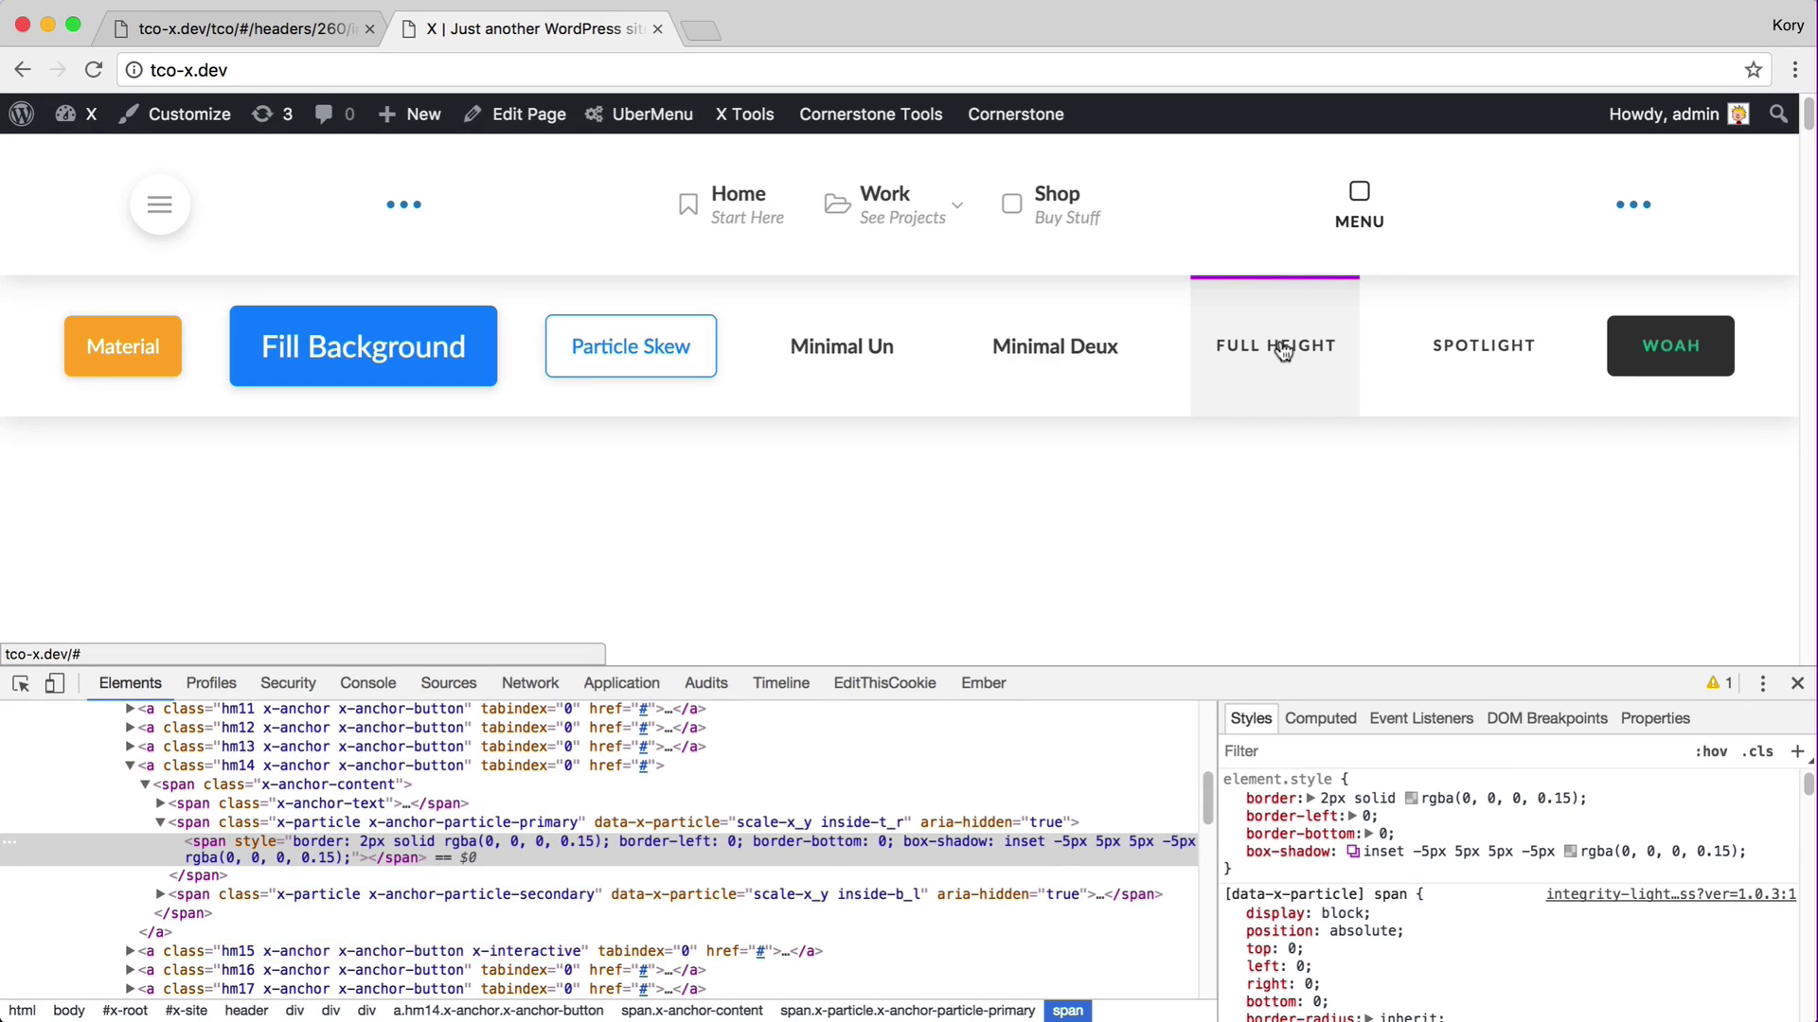
left_click(1290, 337)
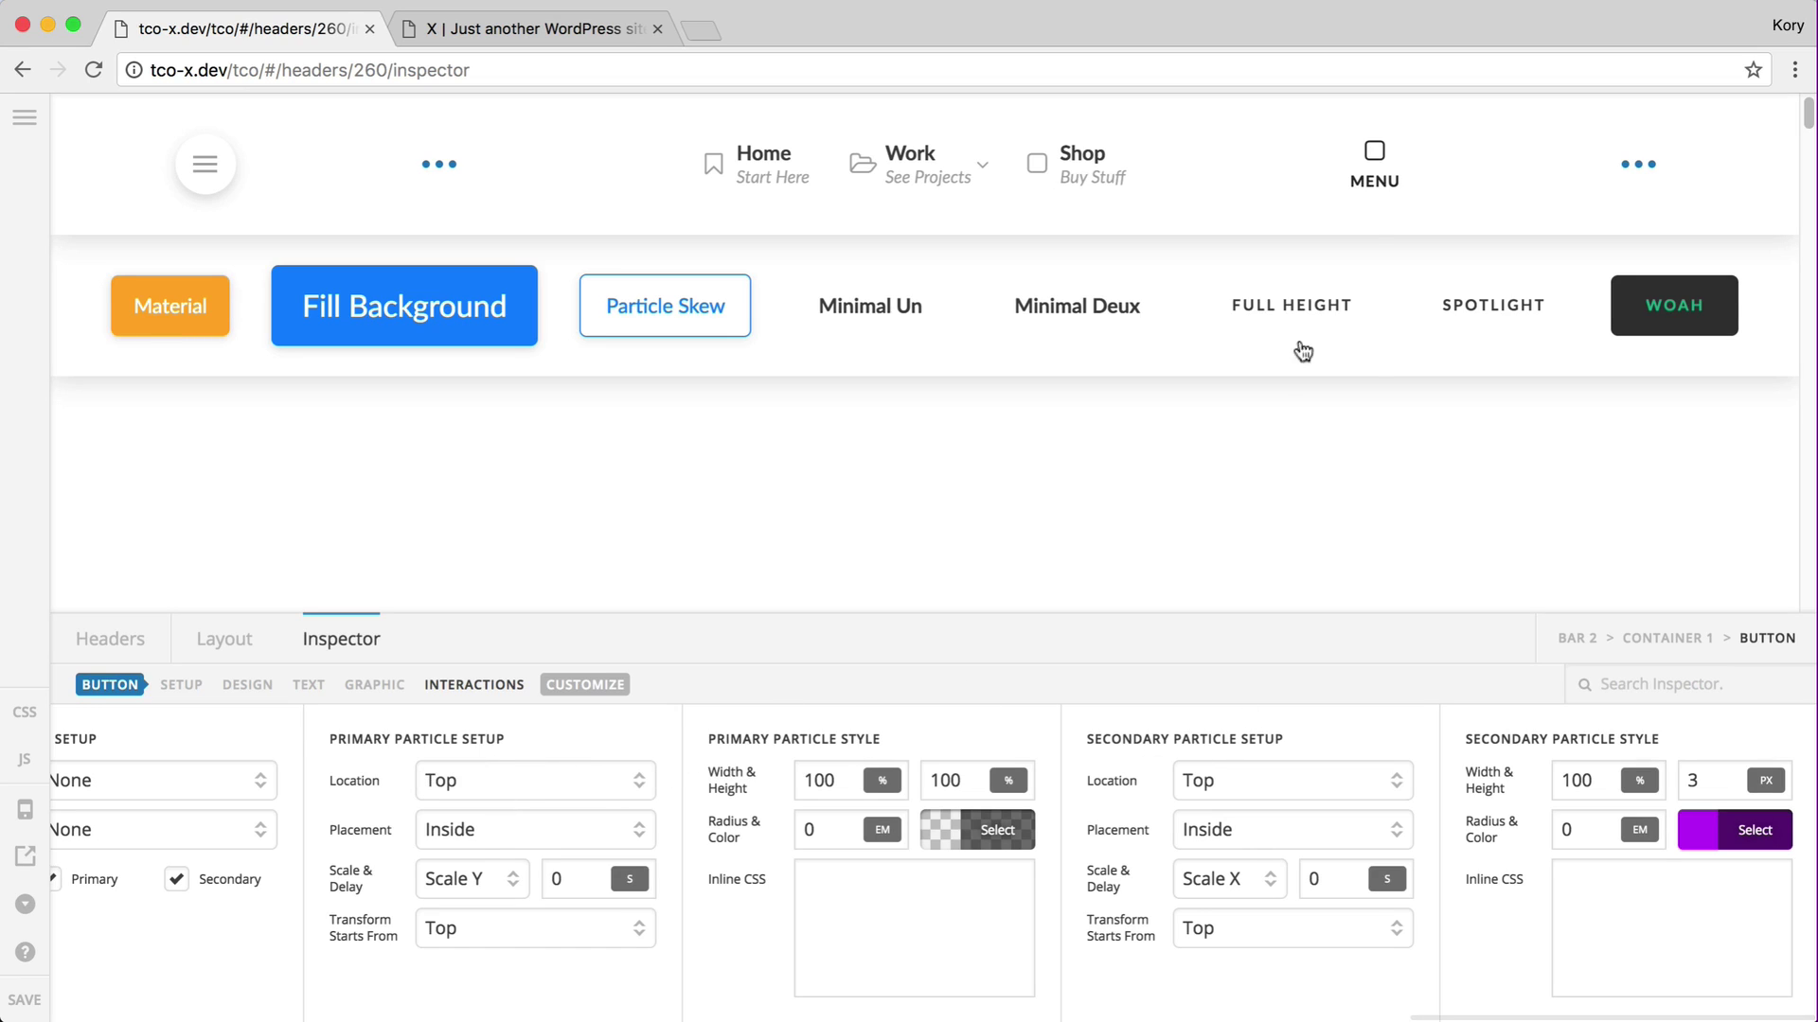
Examine the width and height of Full Height's primary and secondary particles and compare them with the button on the live site.
left_click(814, 778)
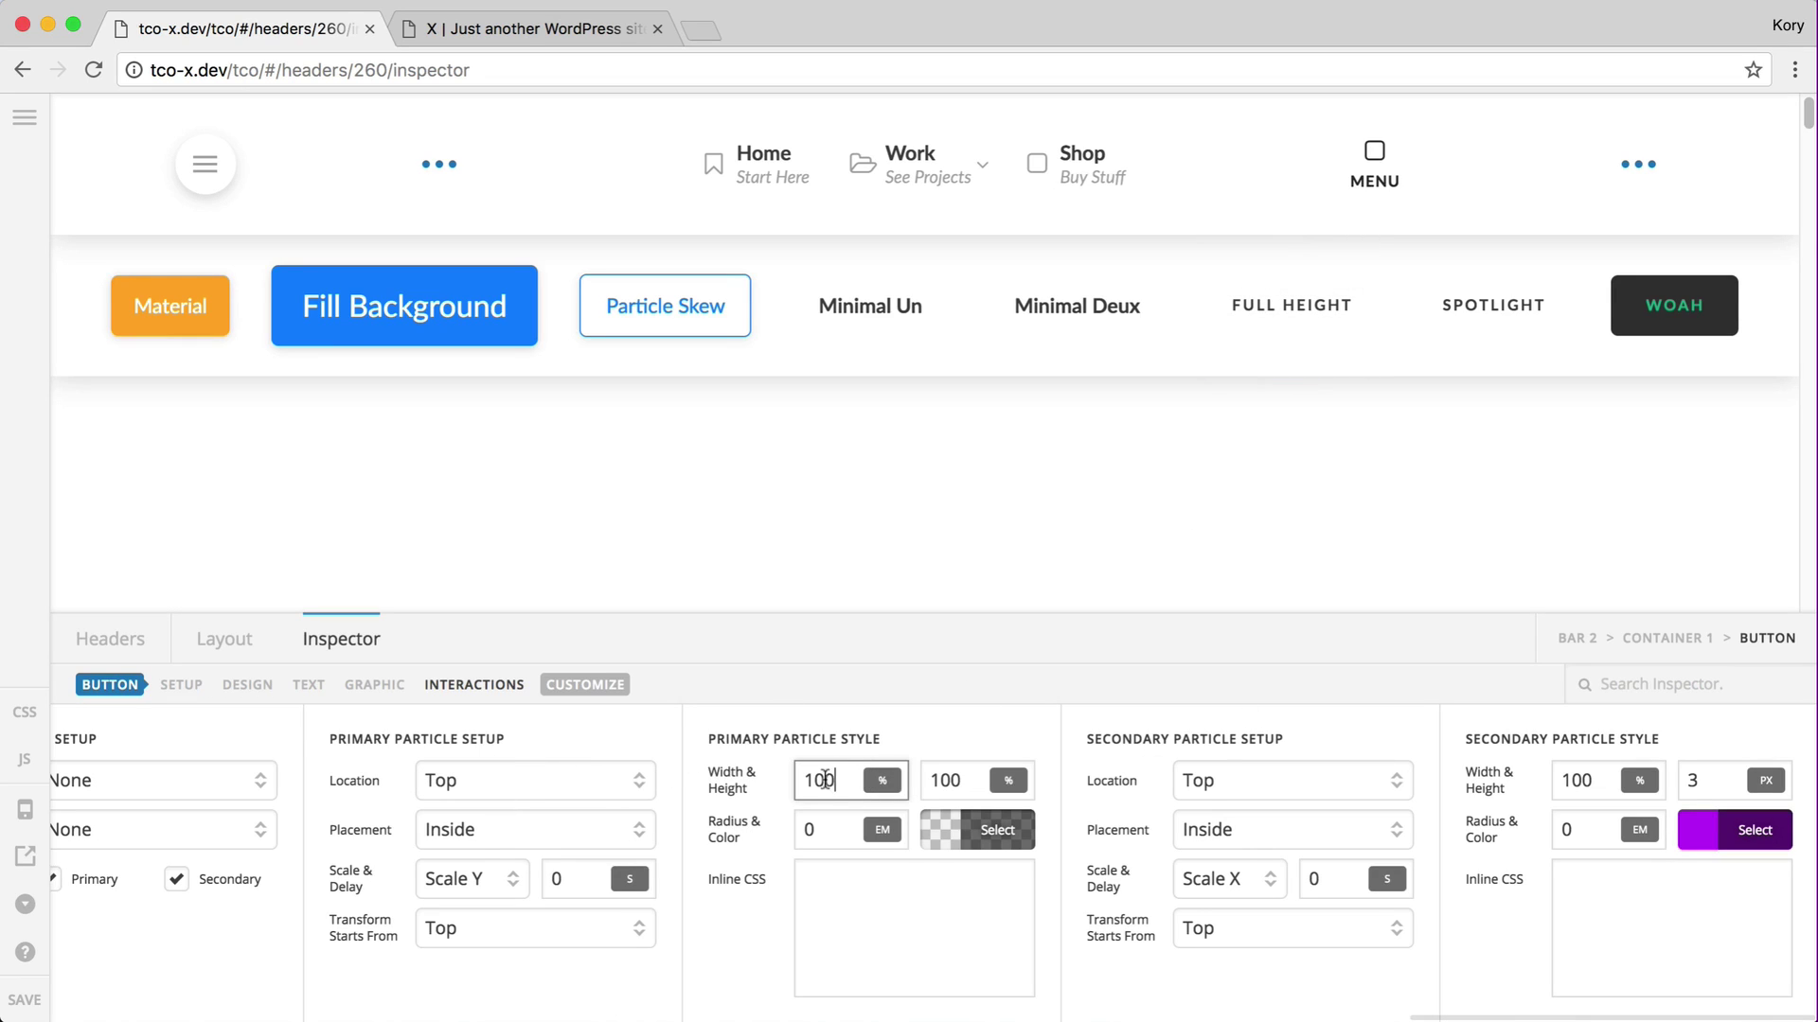
left_click(944, 778)
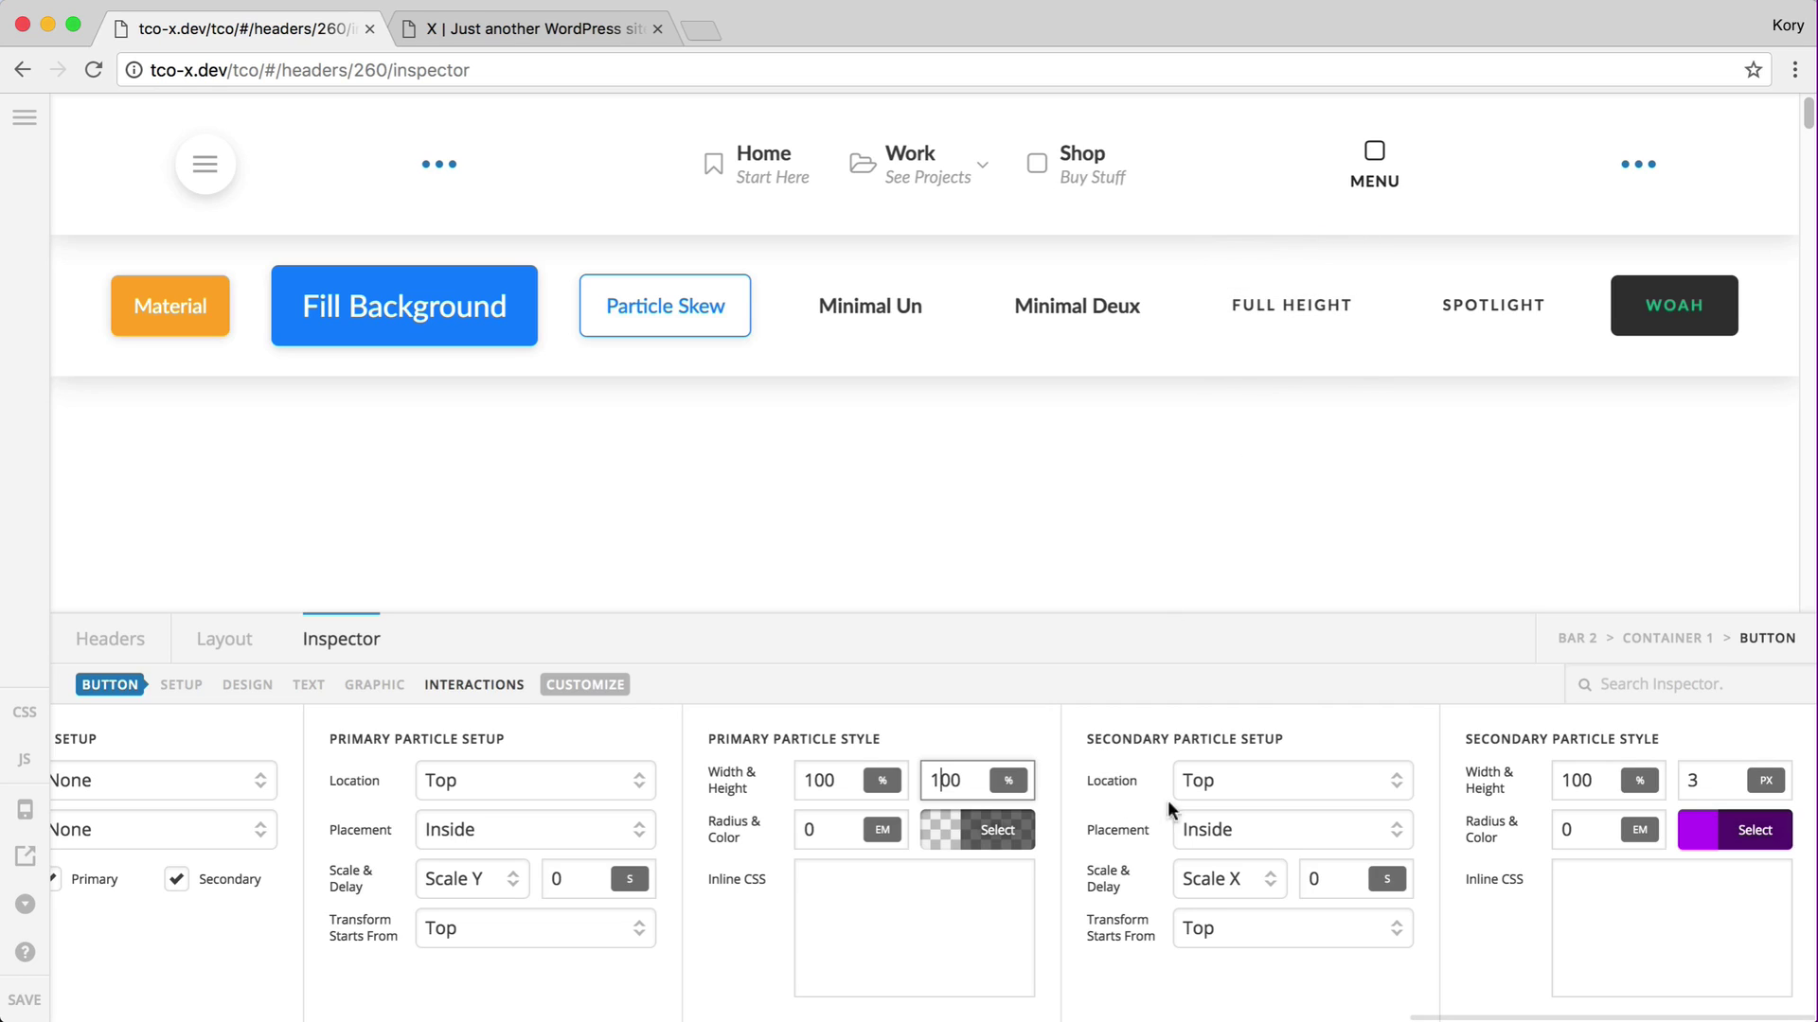
left_click(1579, 781)
left_click(1697, 778)
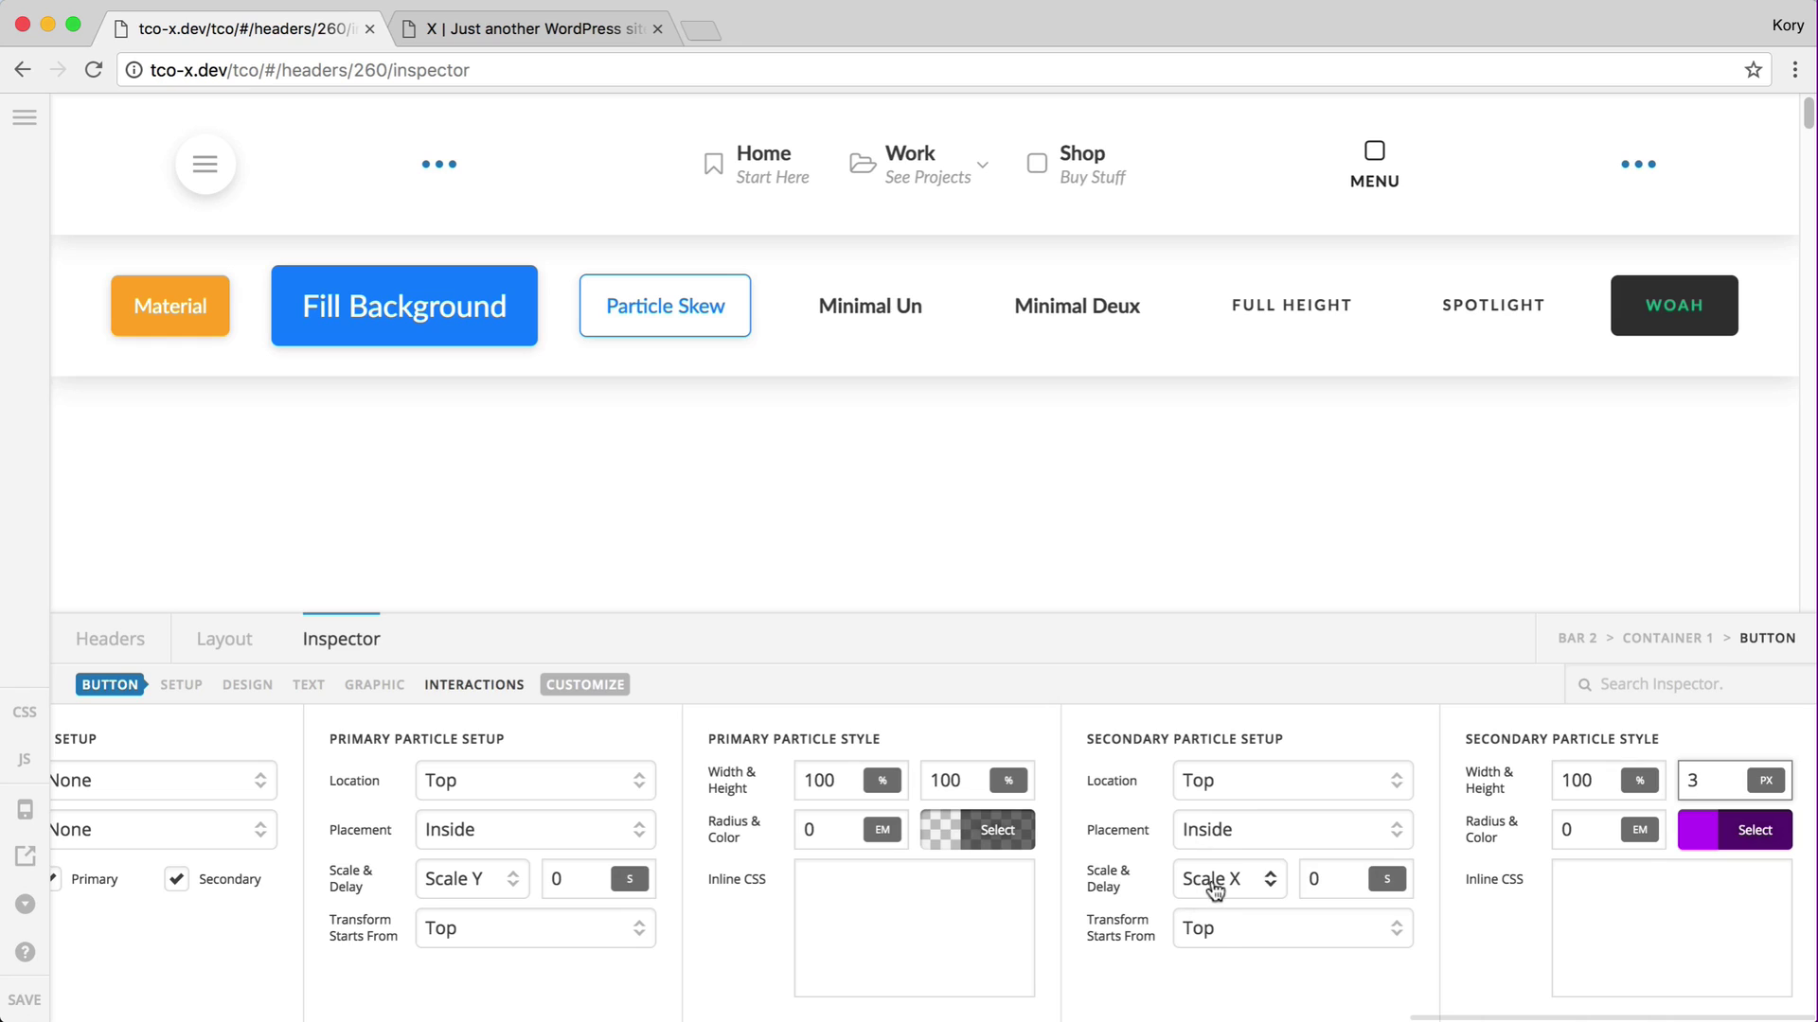
key("ctrl+Tab")
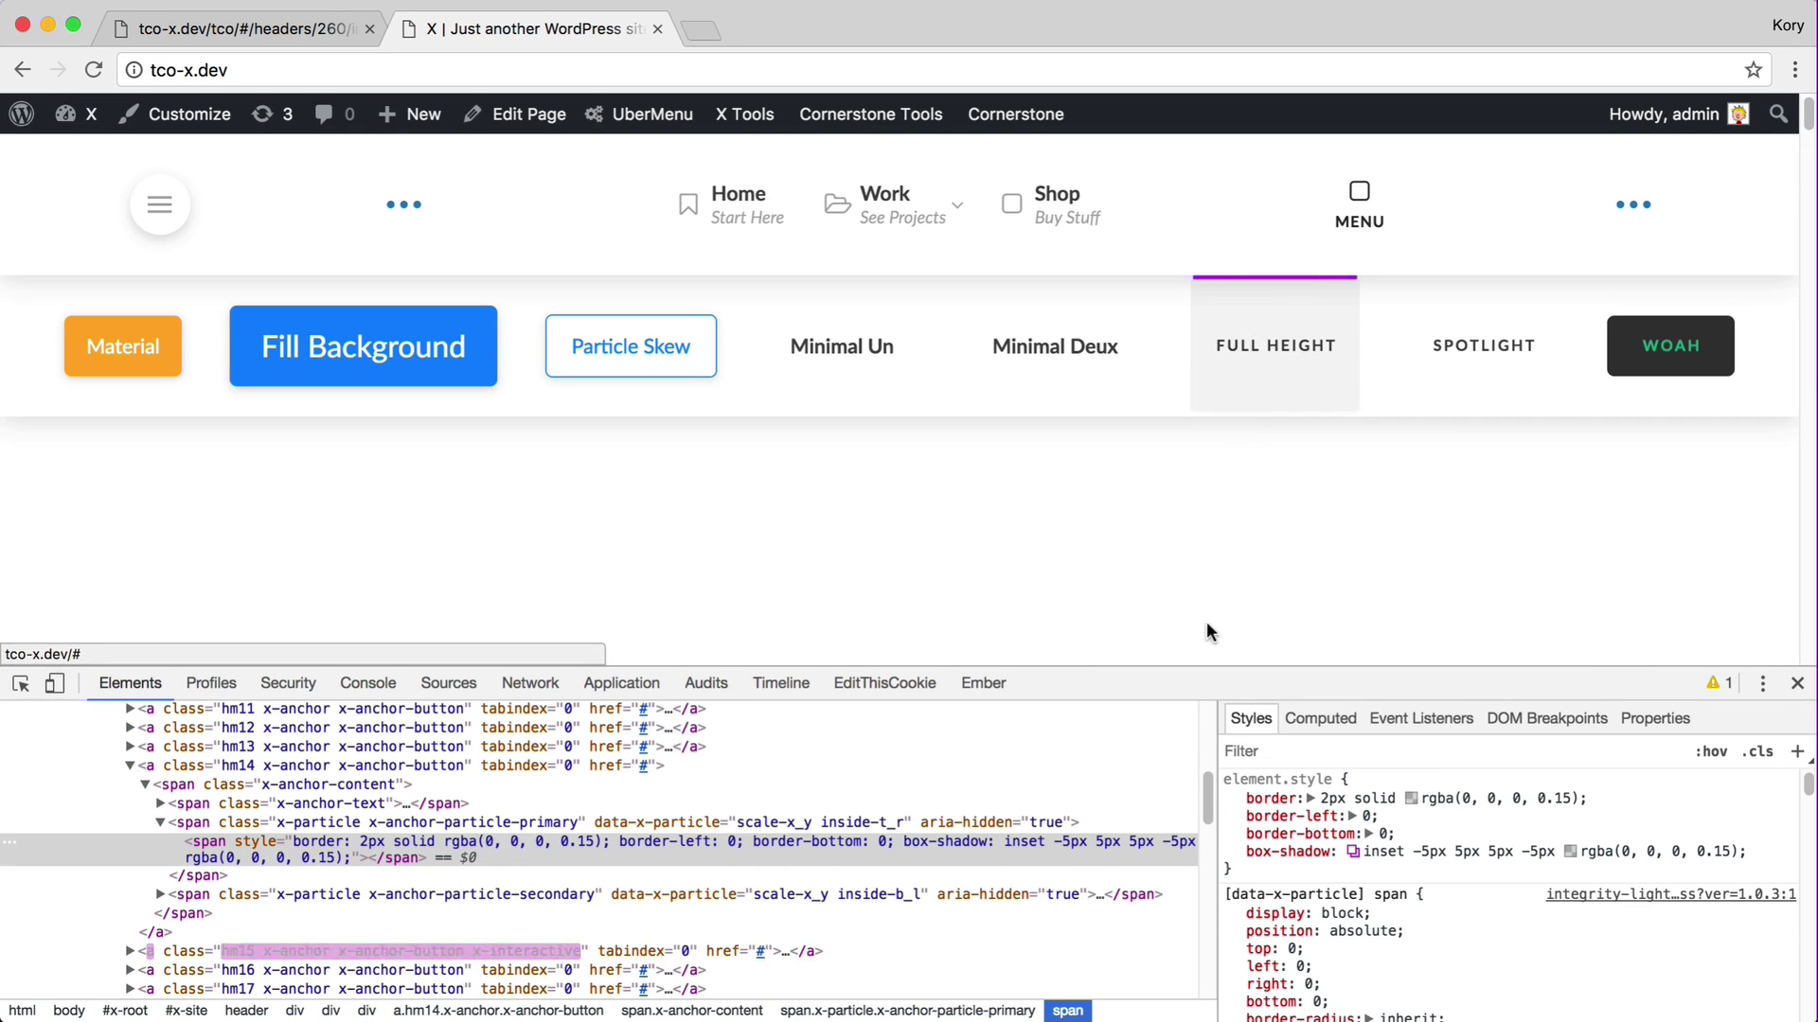
key("ctrl+shift+Tab")
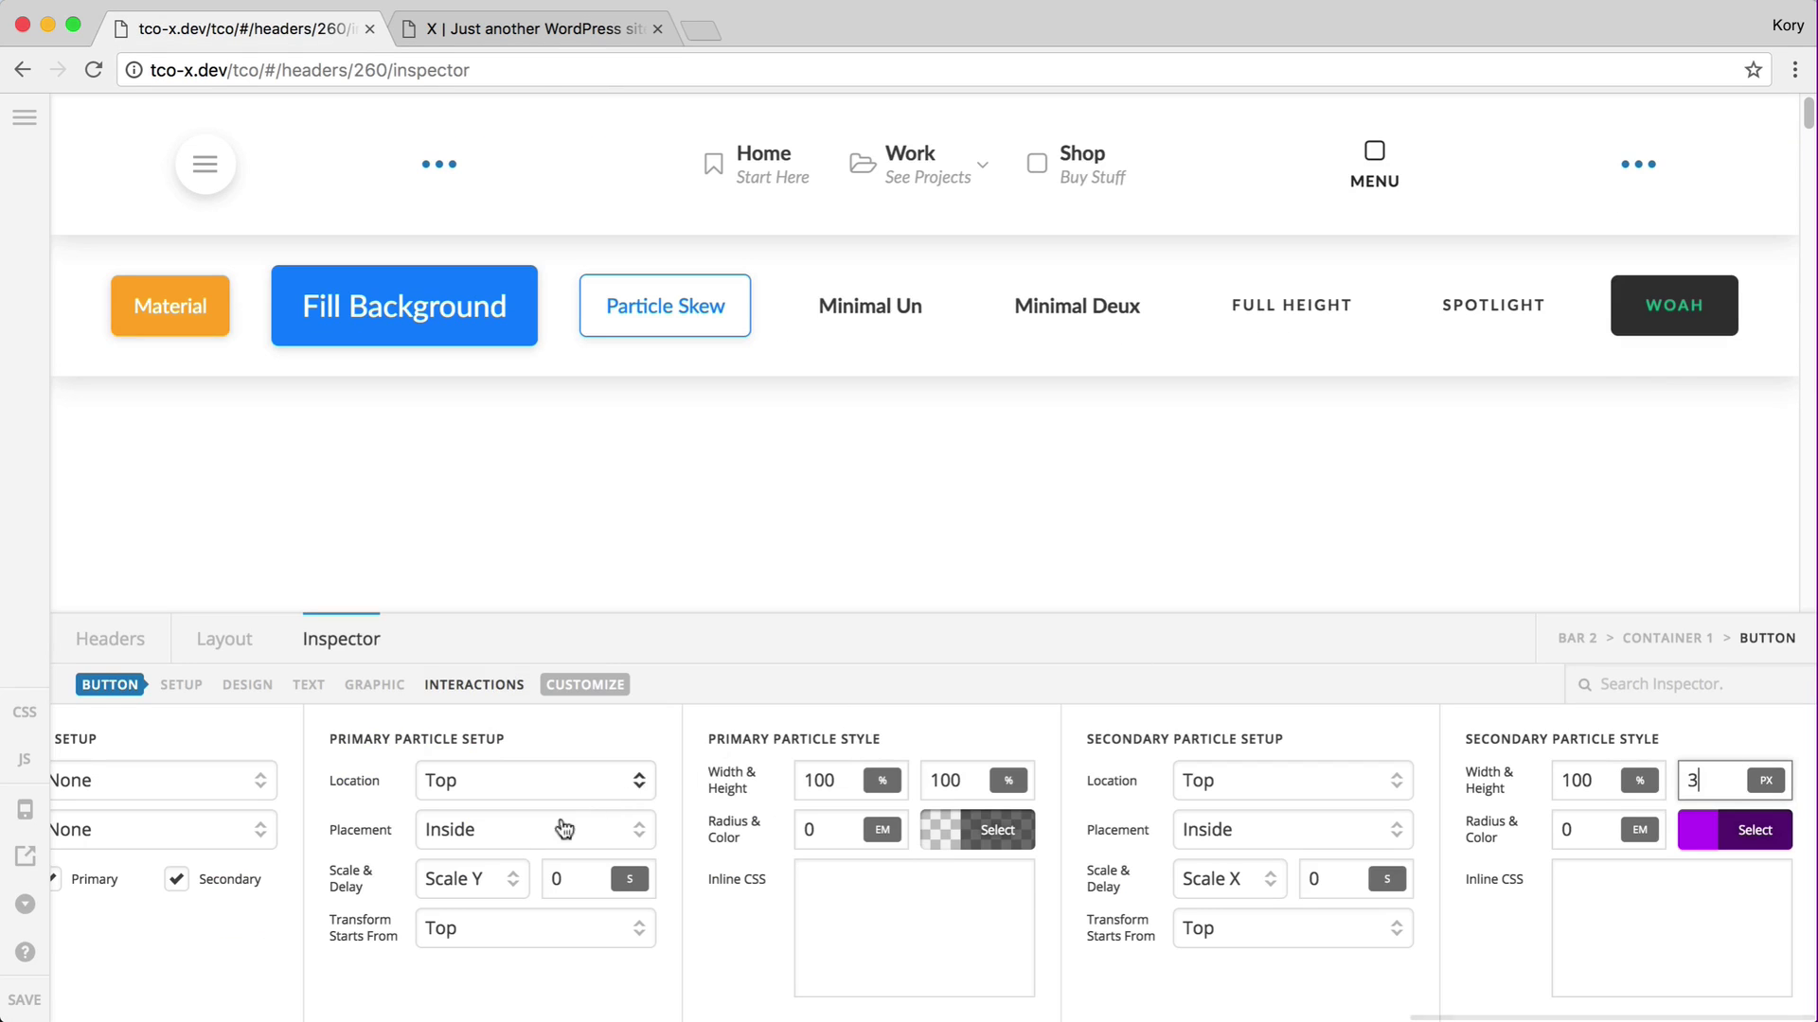
Set the scale of Full Height's primary particle to Scale All.
left_click(468, 880)
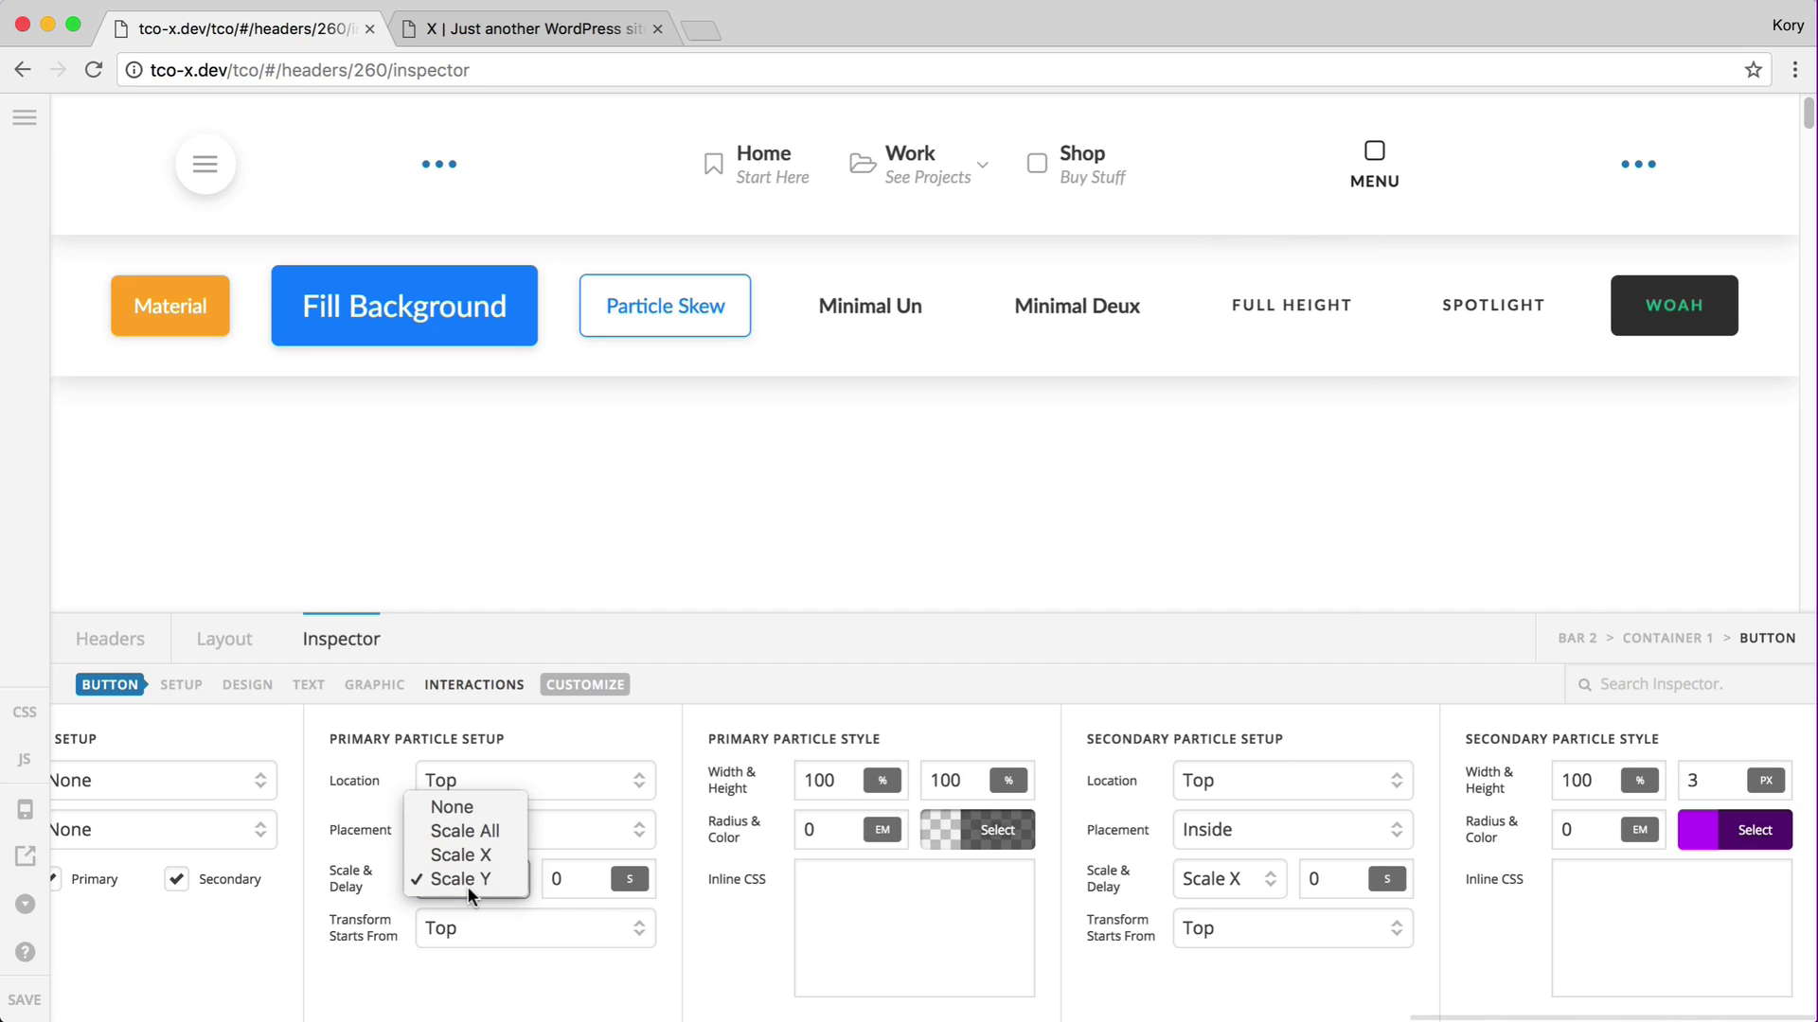
left_click(504, 831)
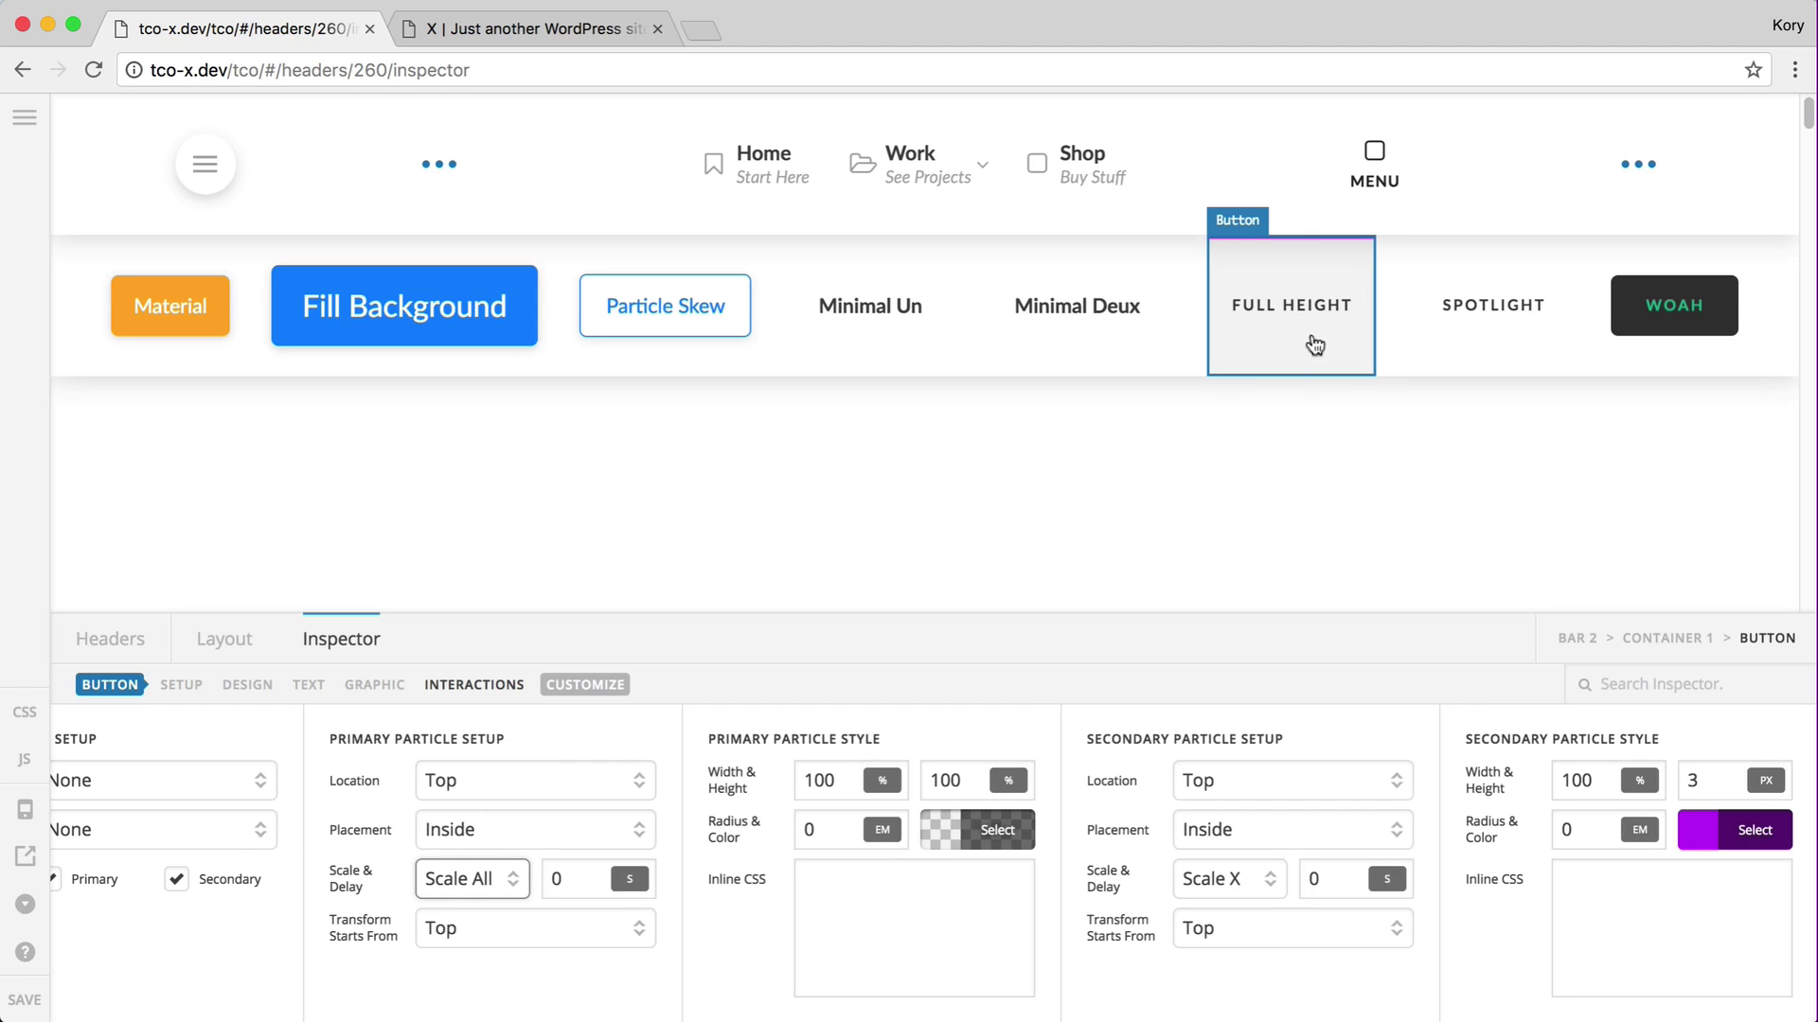
Save the header and reload the live site to preview the Full Height button's primary particle scaling.
mouse_move(5, 989)
key("ctrl+Tab")
key("super+r")
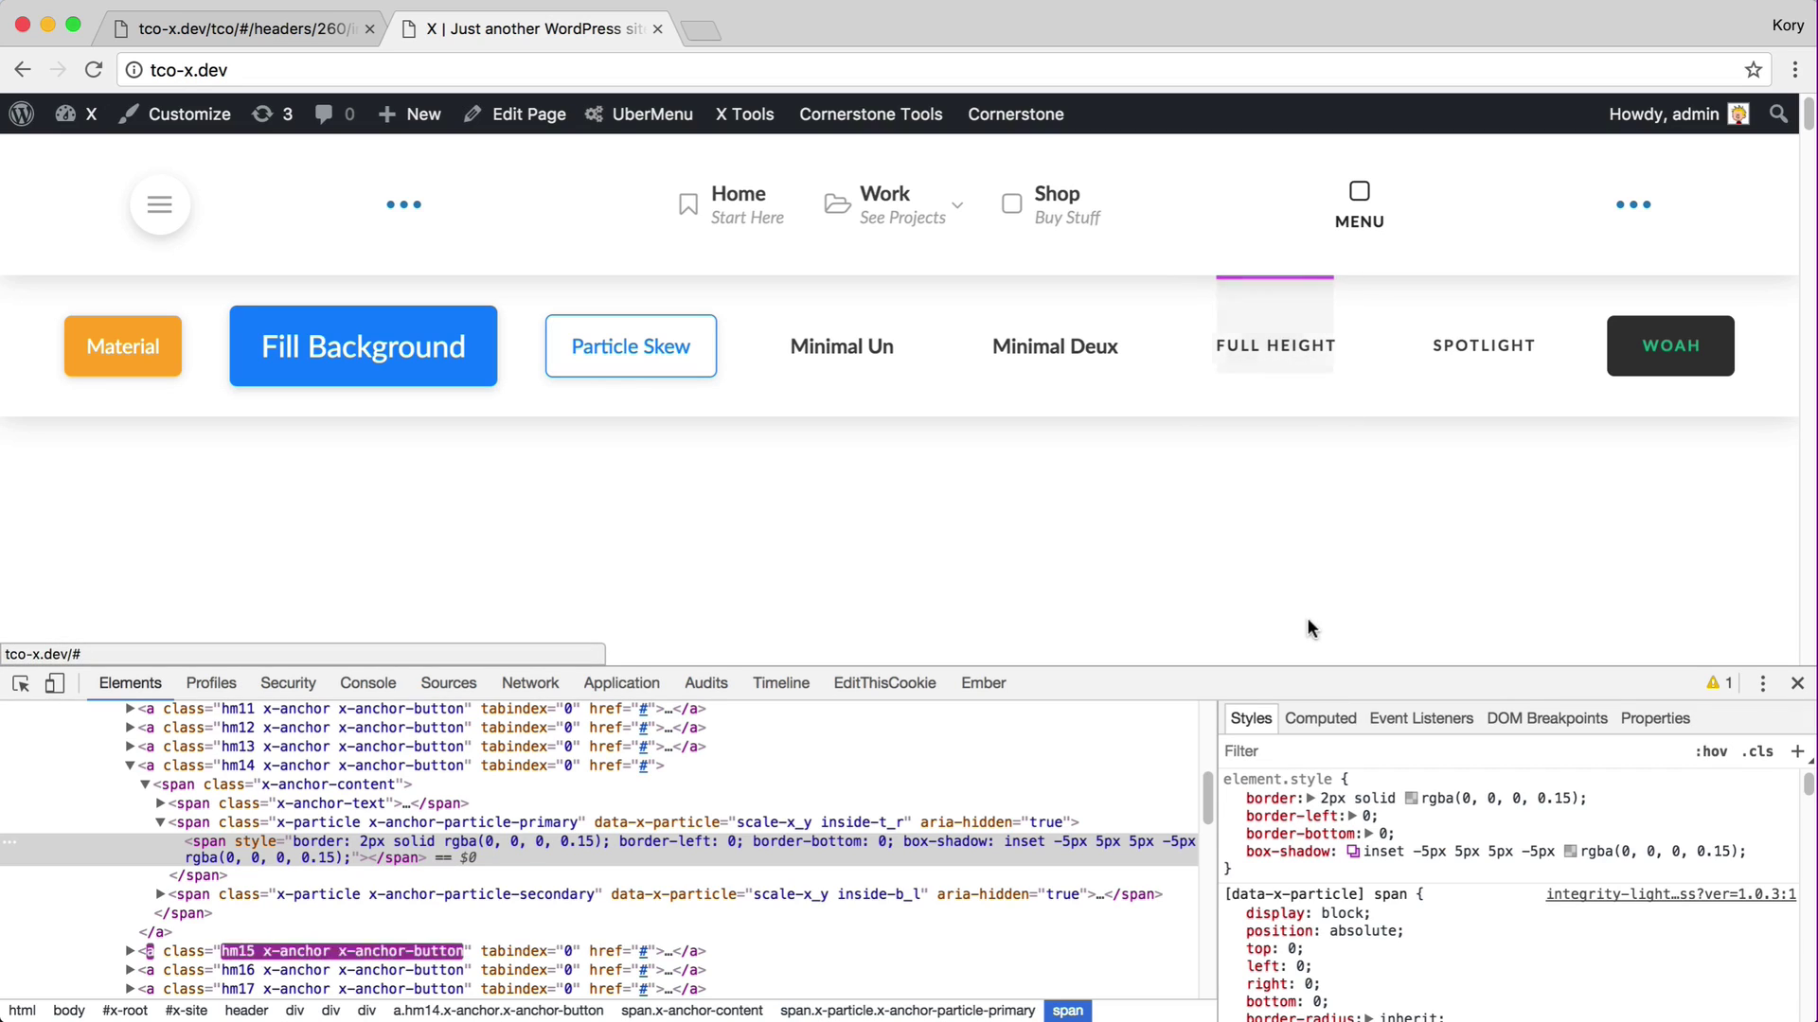
Return to the header builder and set Full Height's primary particle transform to start from Bottom.
key("ctrl+shift+Tab")
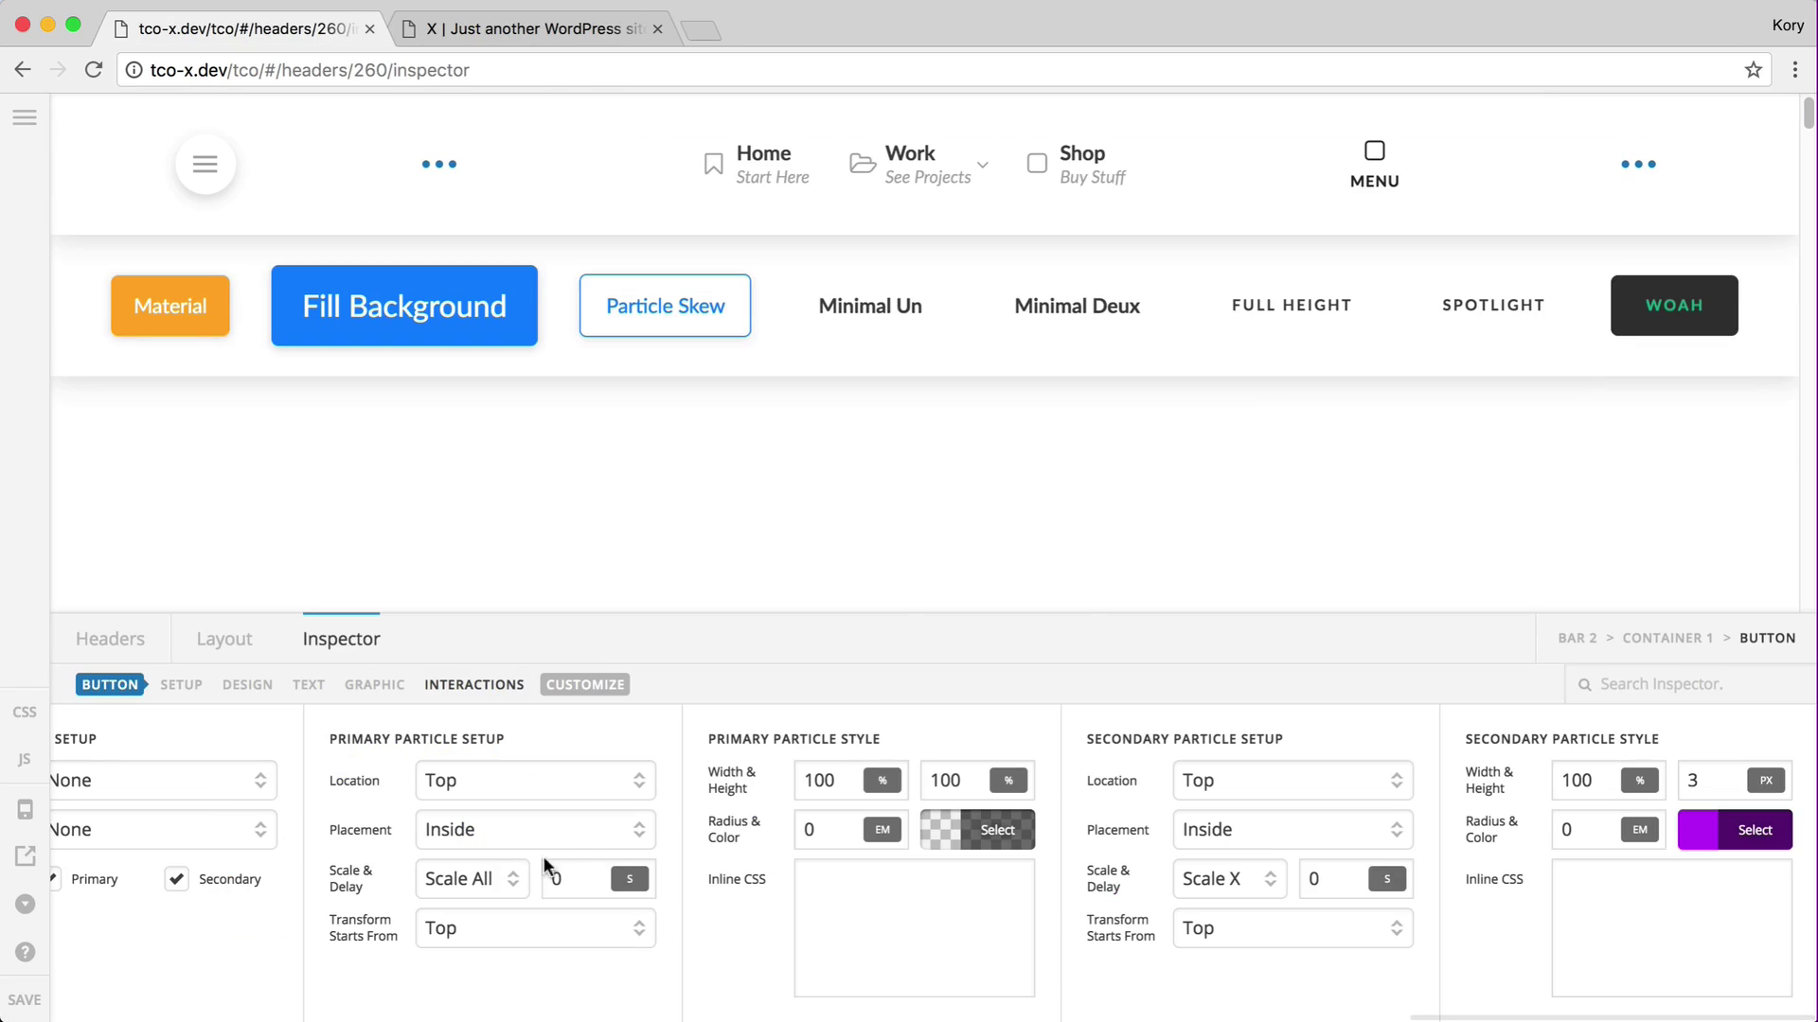
scroll(591, 867, "left", 2)
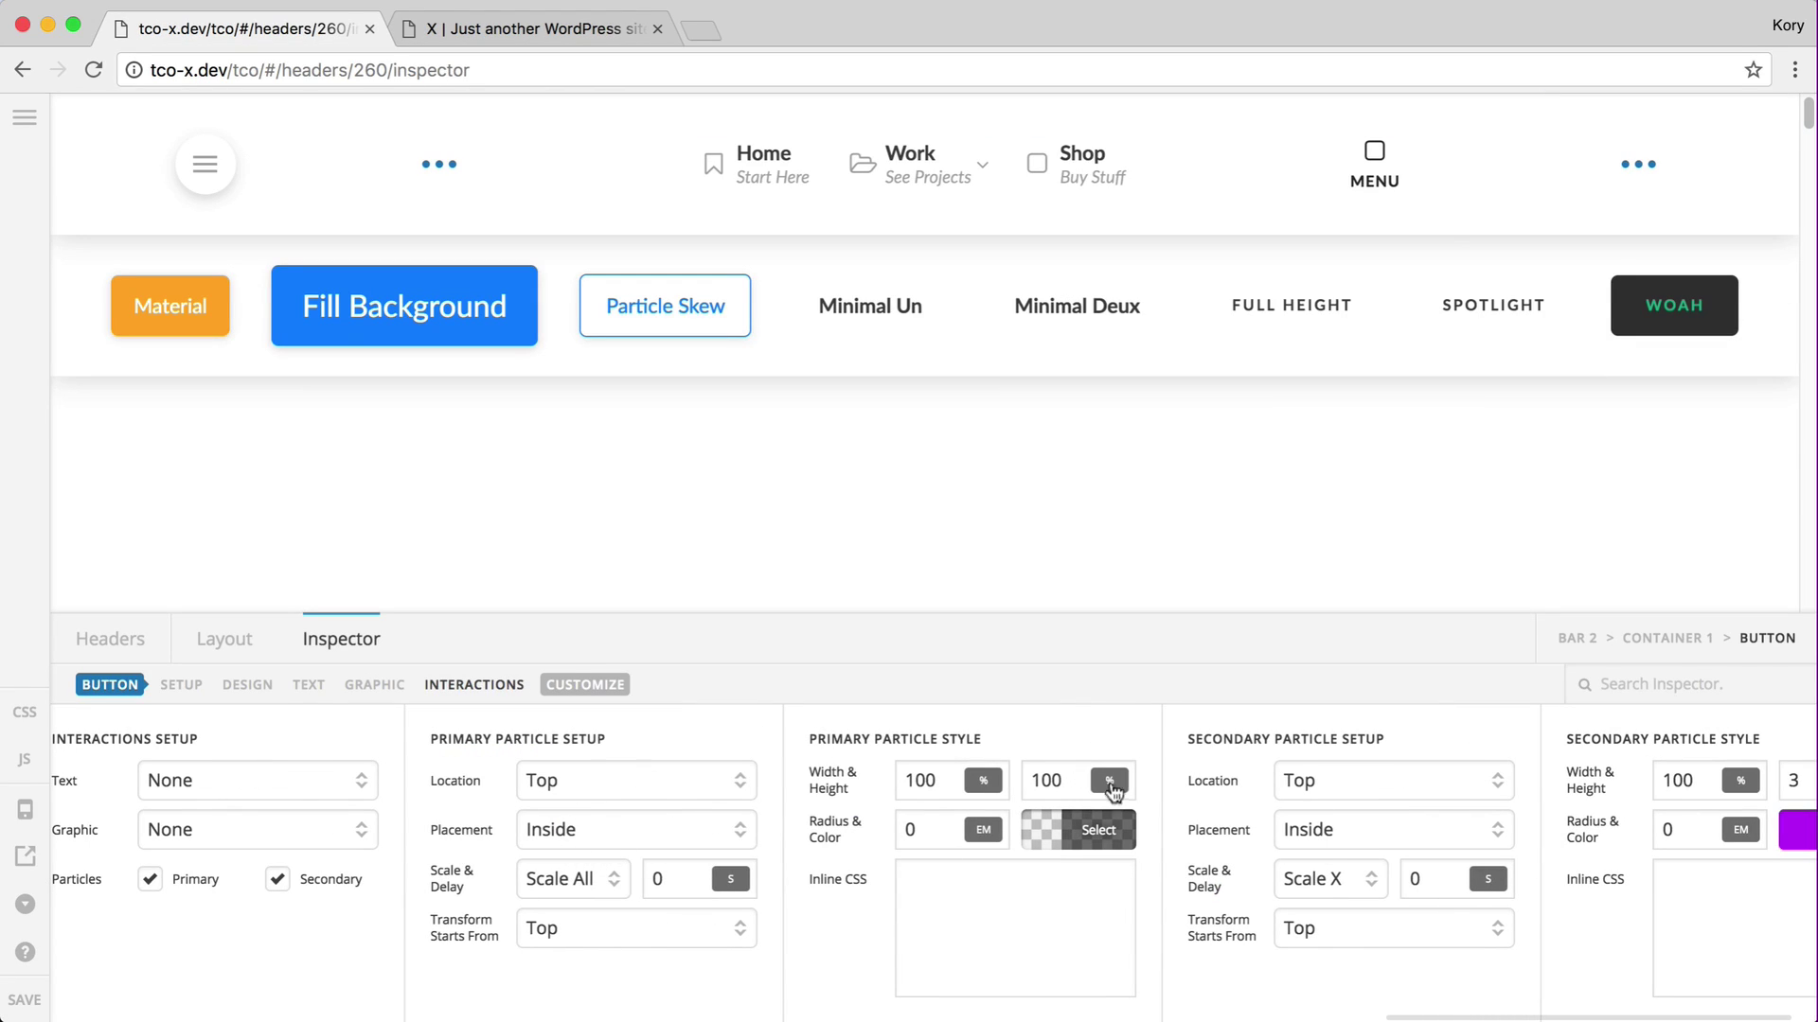
left_click(919, 781)
left_click(1051, 779)
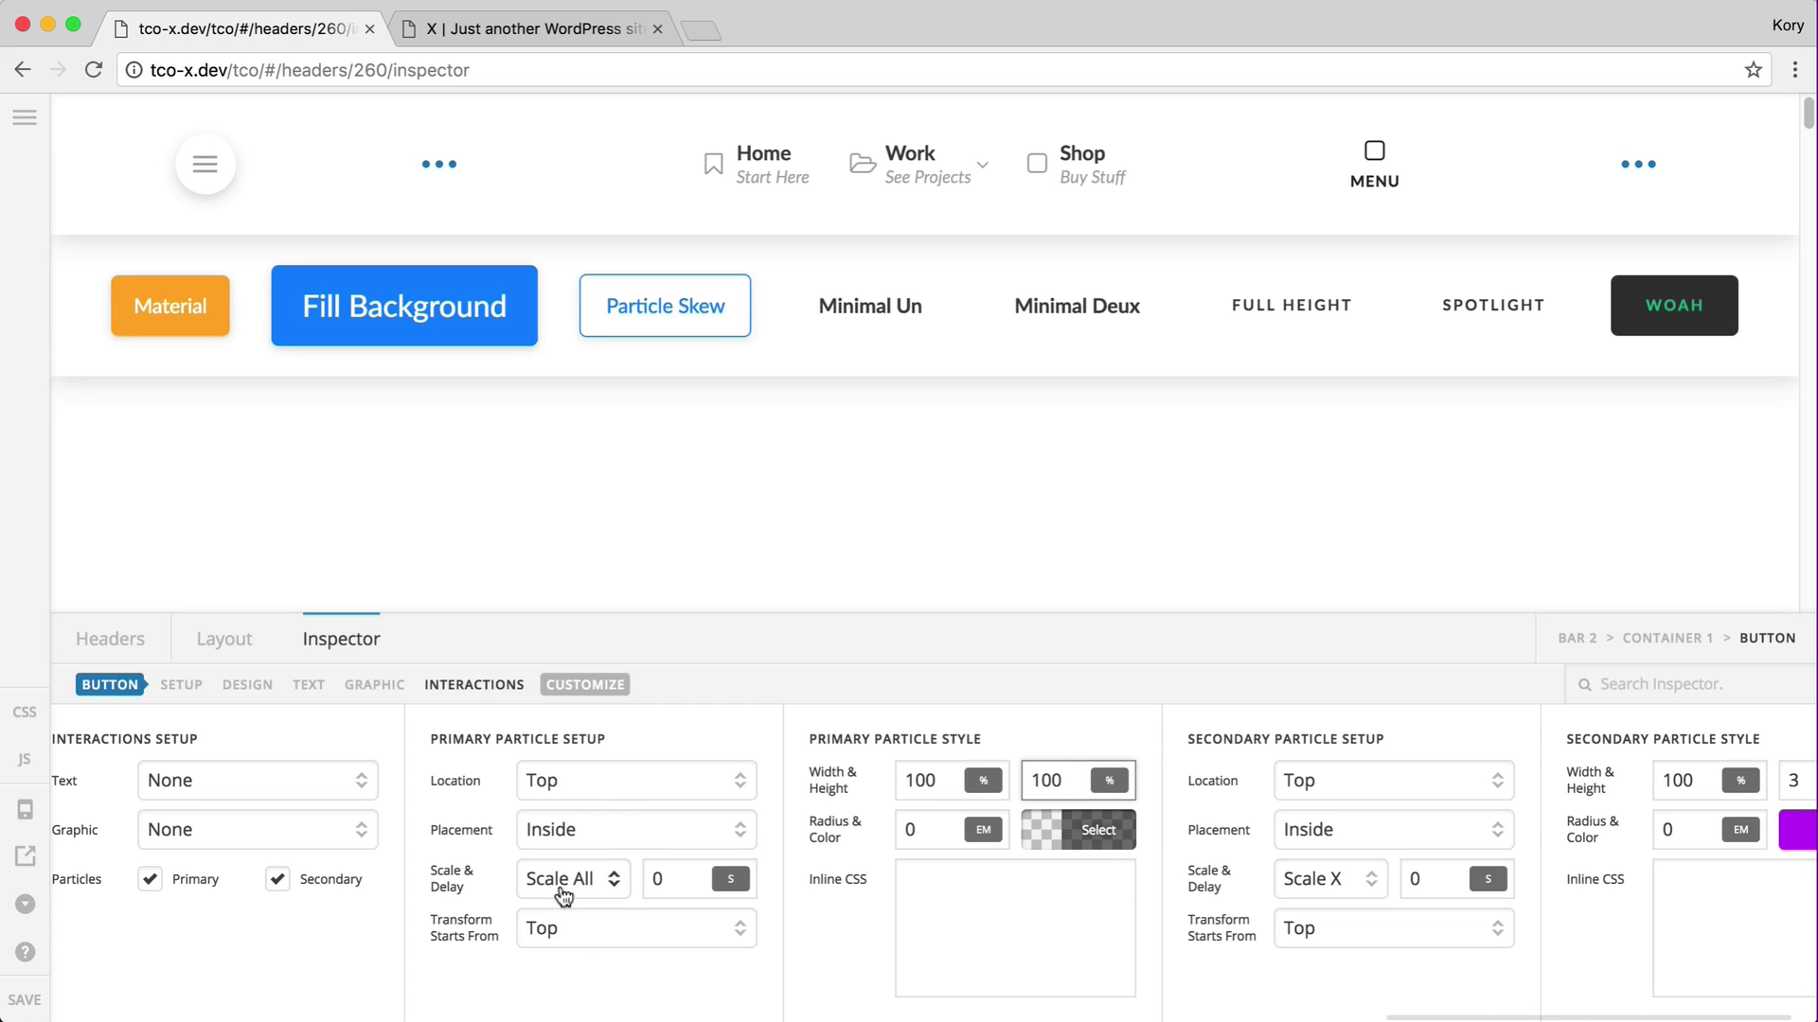
left_click(563, 928)
left_click(273, 1004)
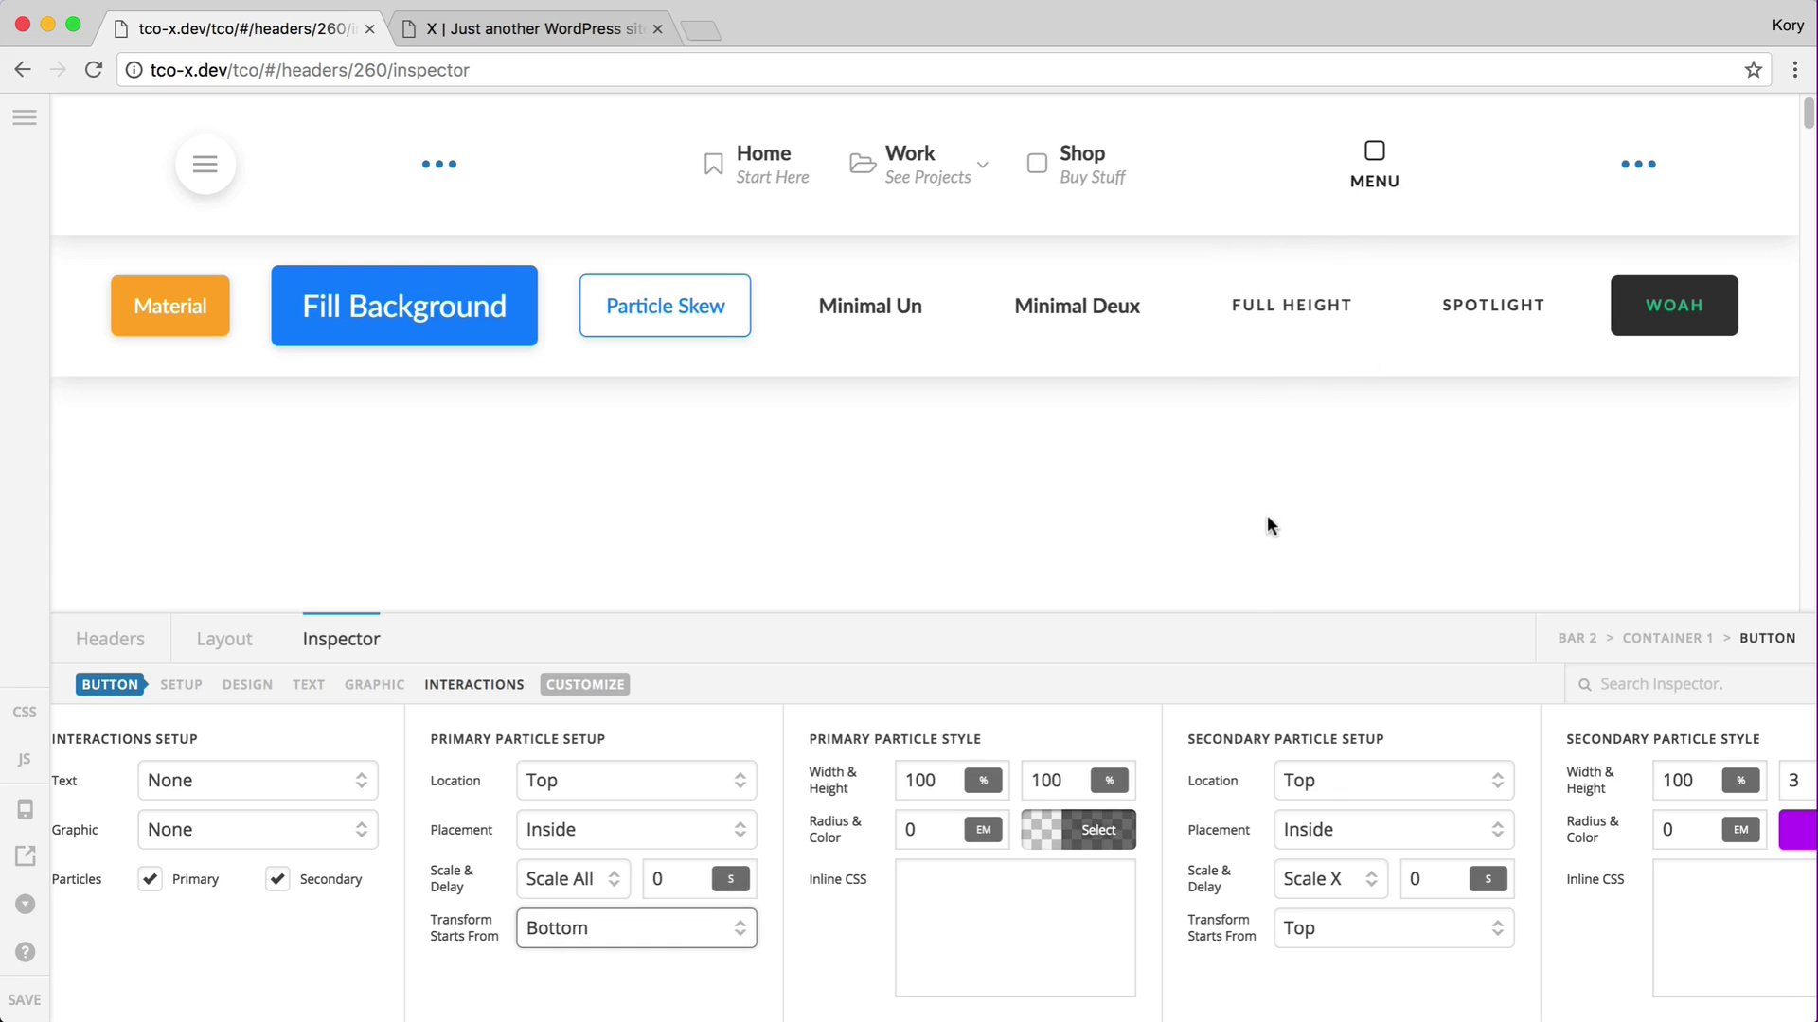
Save the header and reload the live site to preview Full Height's particle growing from the bottom.
left_click(32, 1003)
key("ctrl+Tab")
key("super+r")
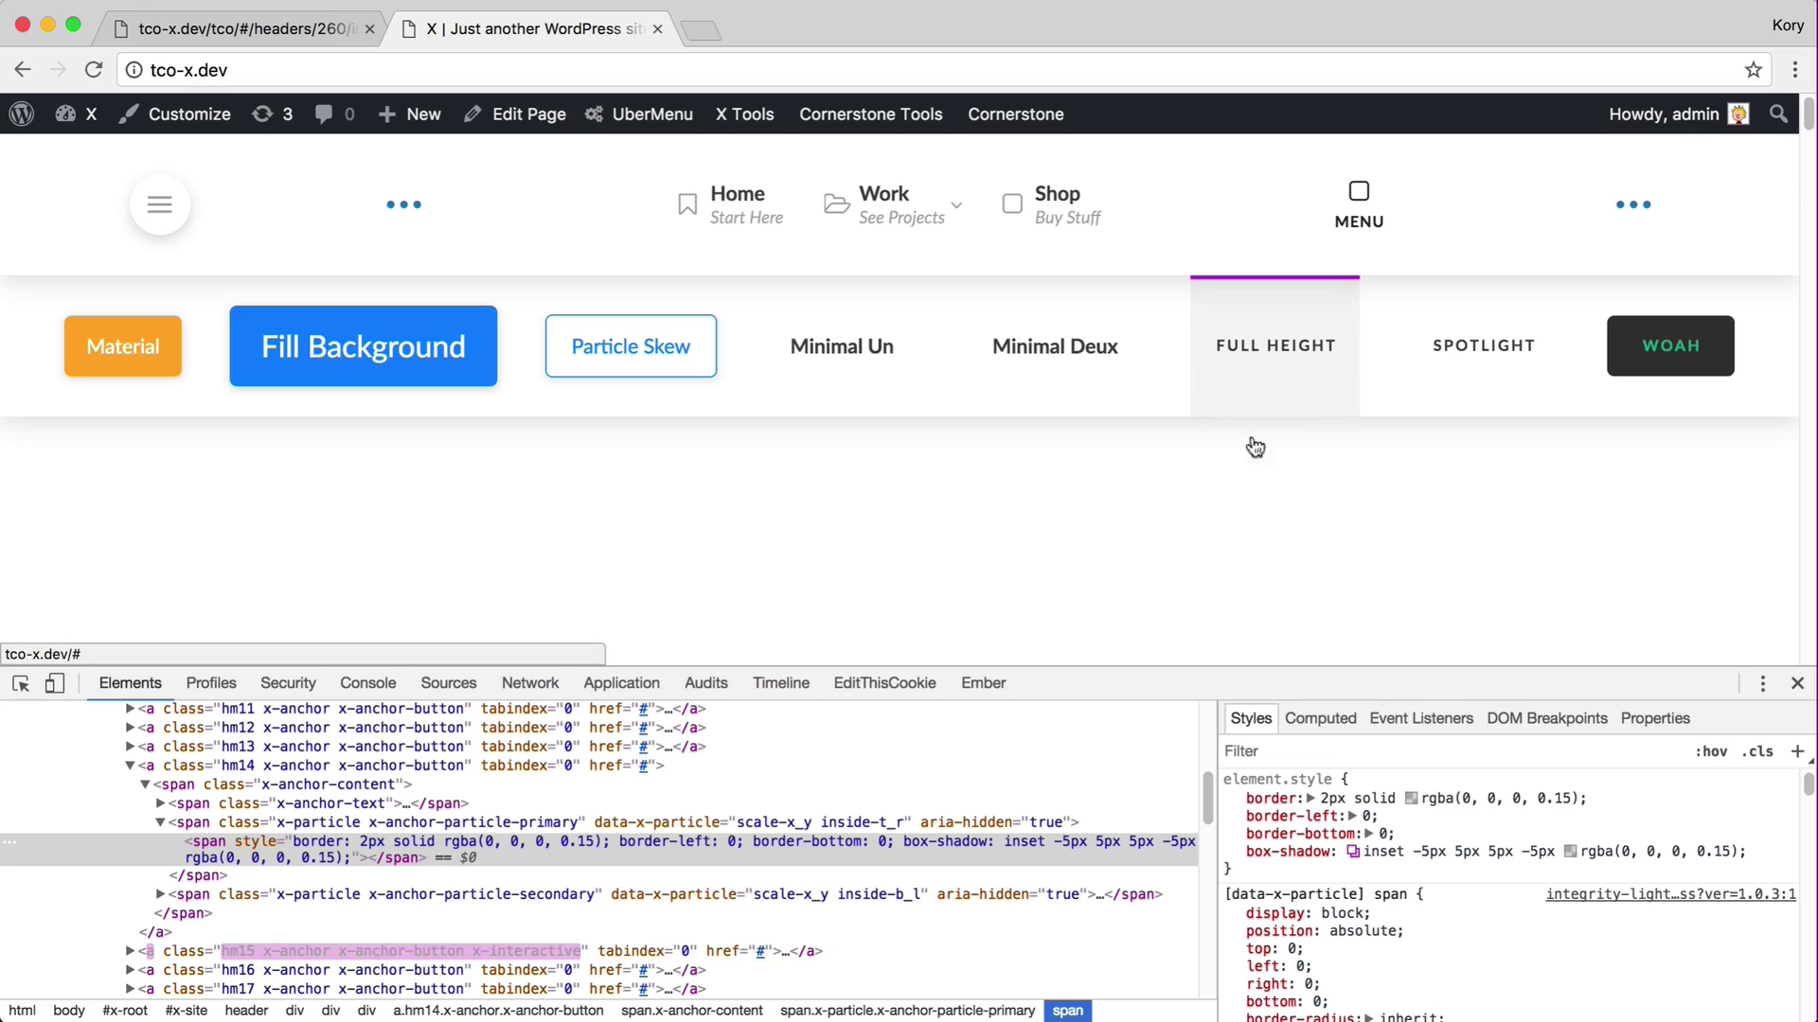
Back in the header builder, set the scale of Full Height's primary and secondary particles to Scale Y.
key("ctrl+shift+Tab")
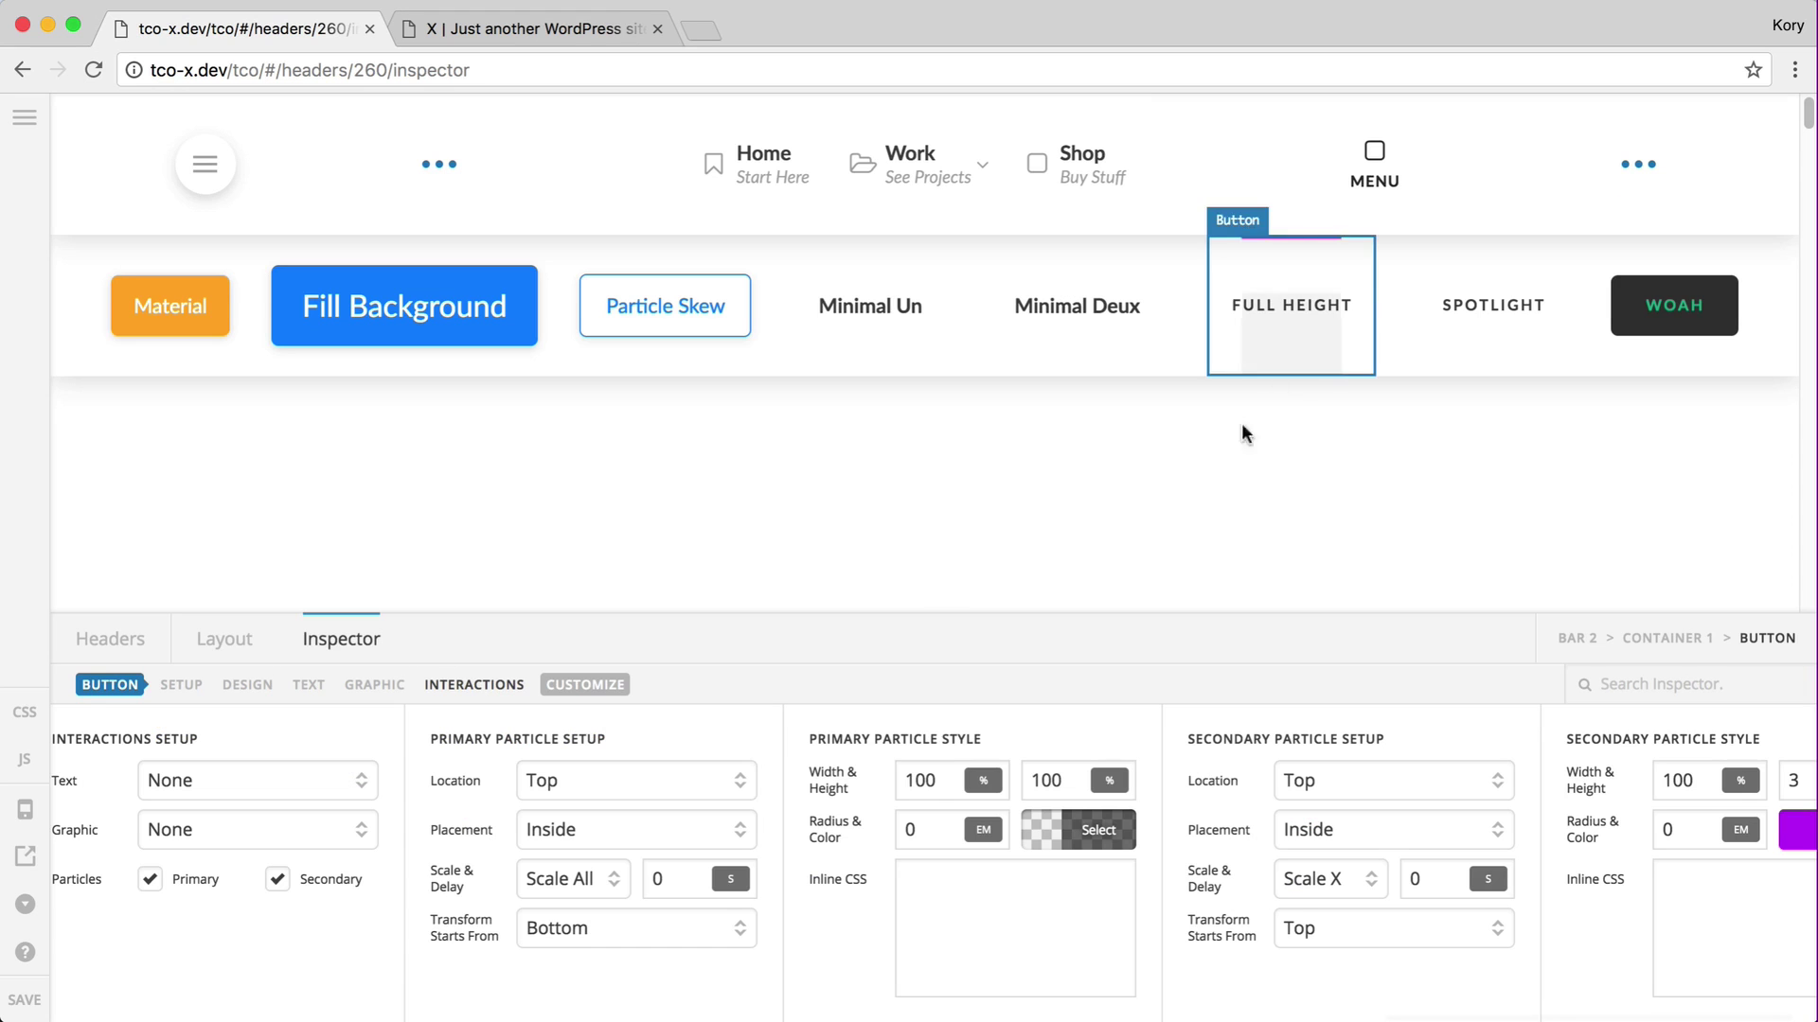
scroll(565, 896, "right", 2)
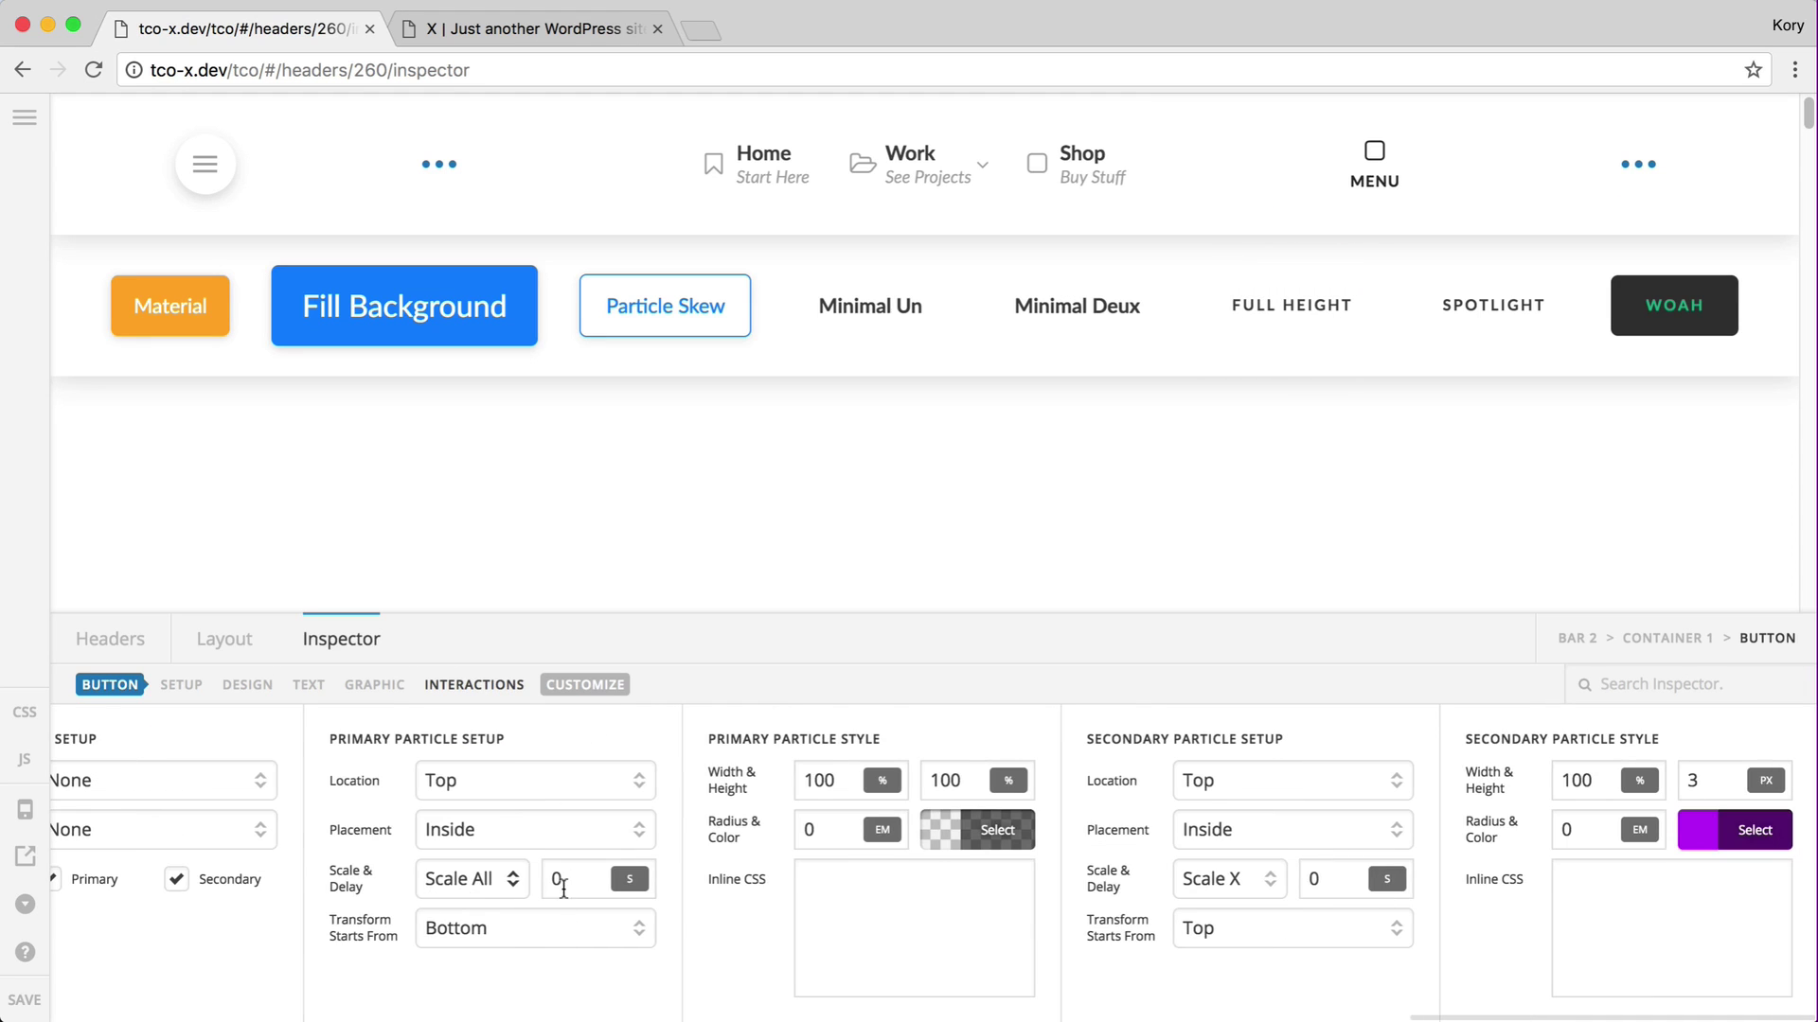
left_click(470, 891)
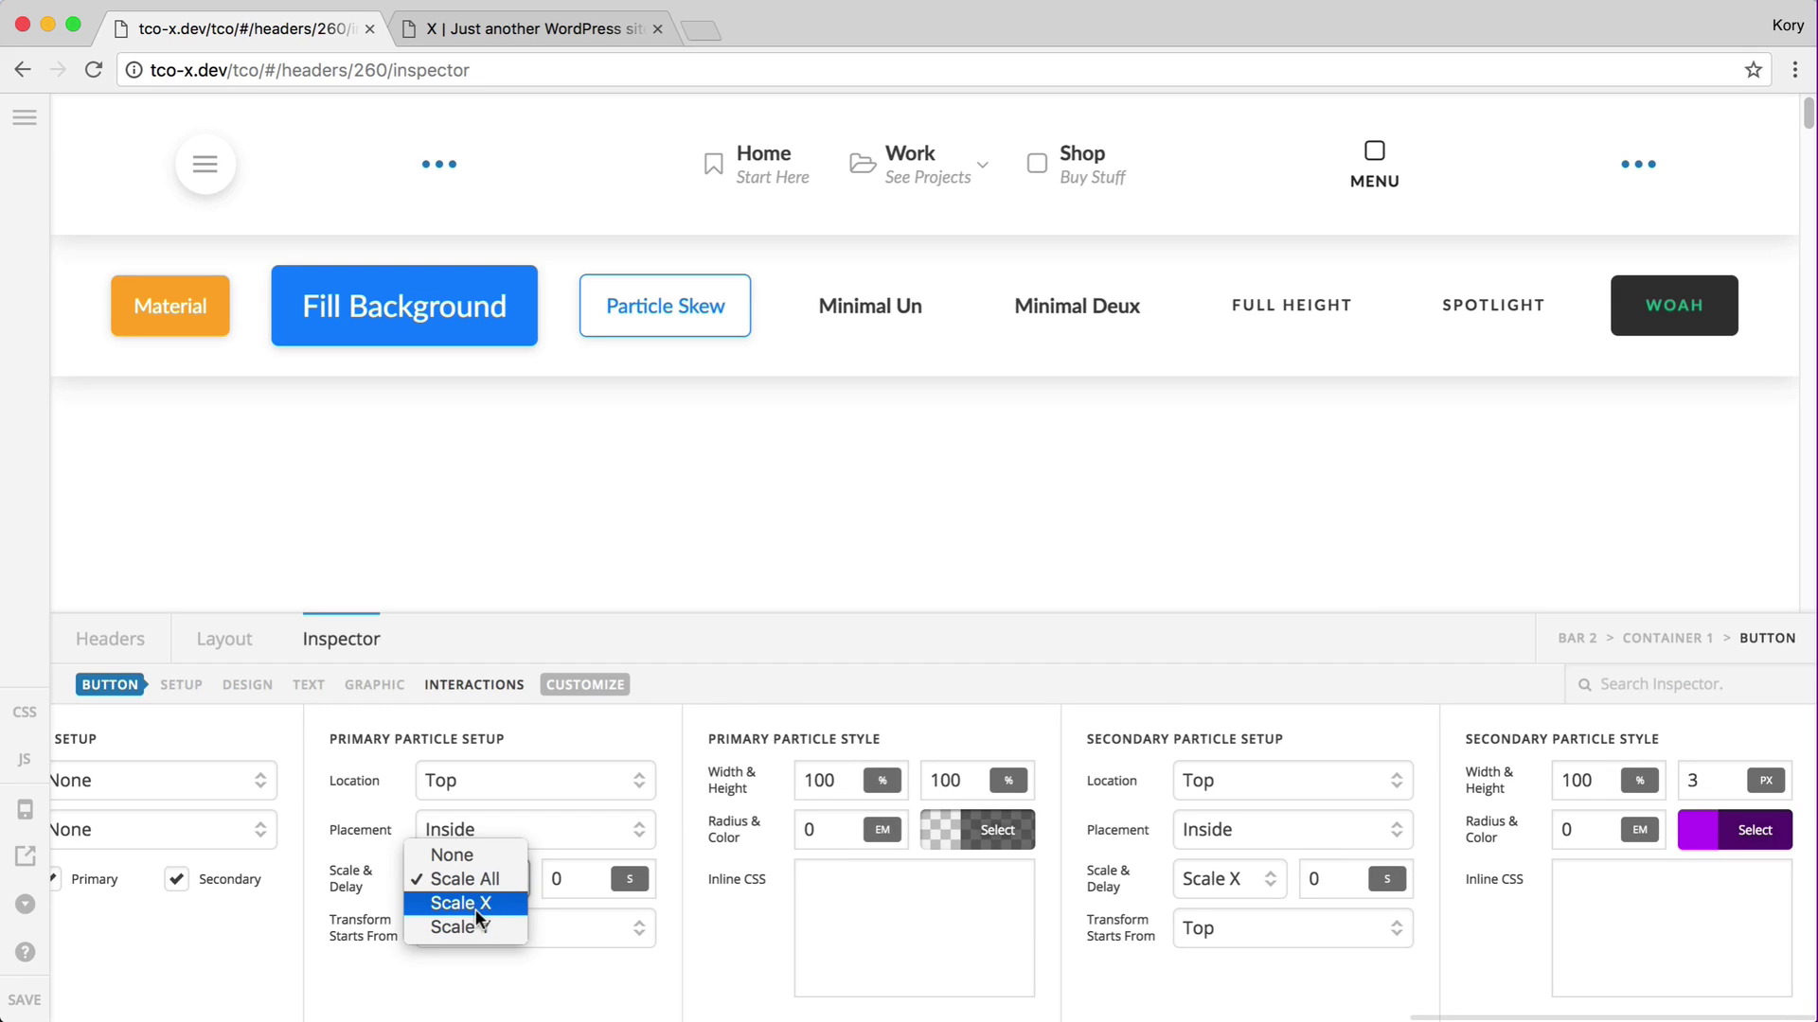
left_click(476, 926)
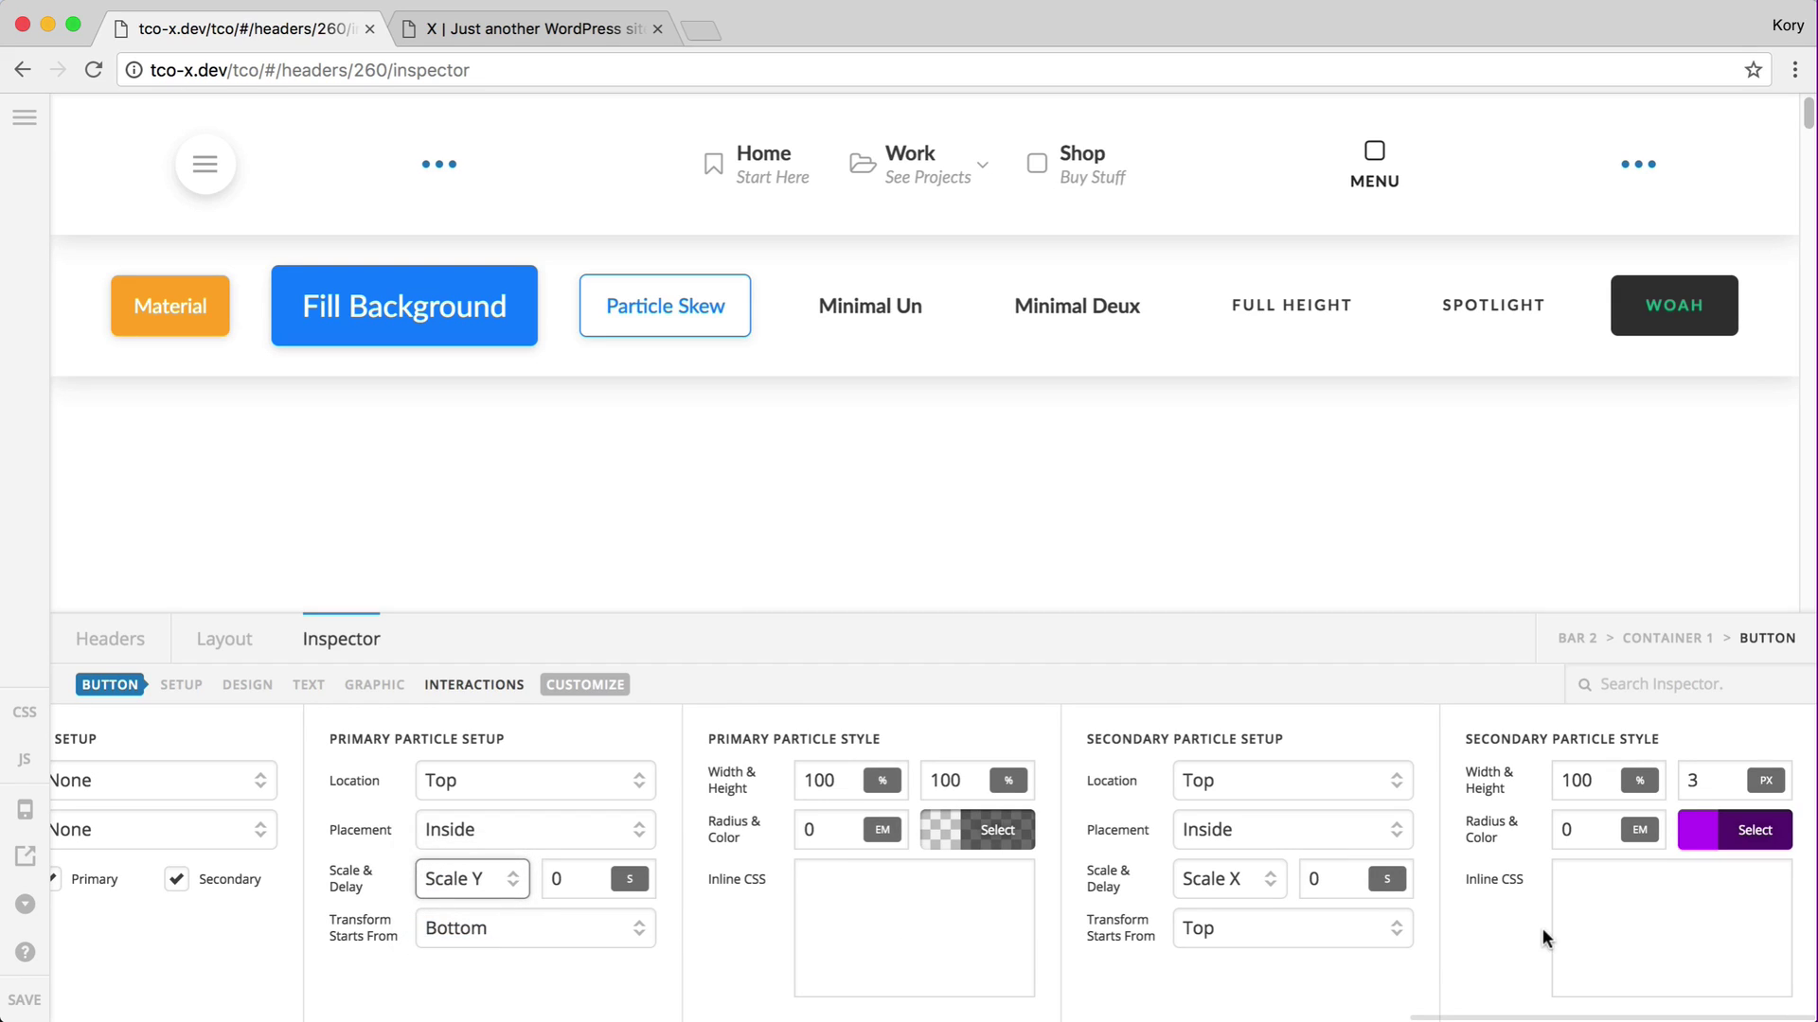
left_click(1243, 885)
left_click(1227, 883)
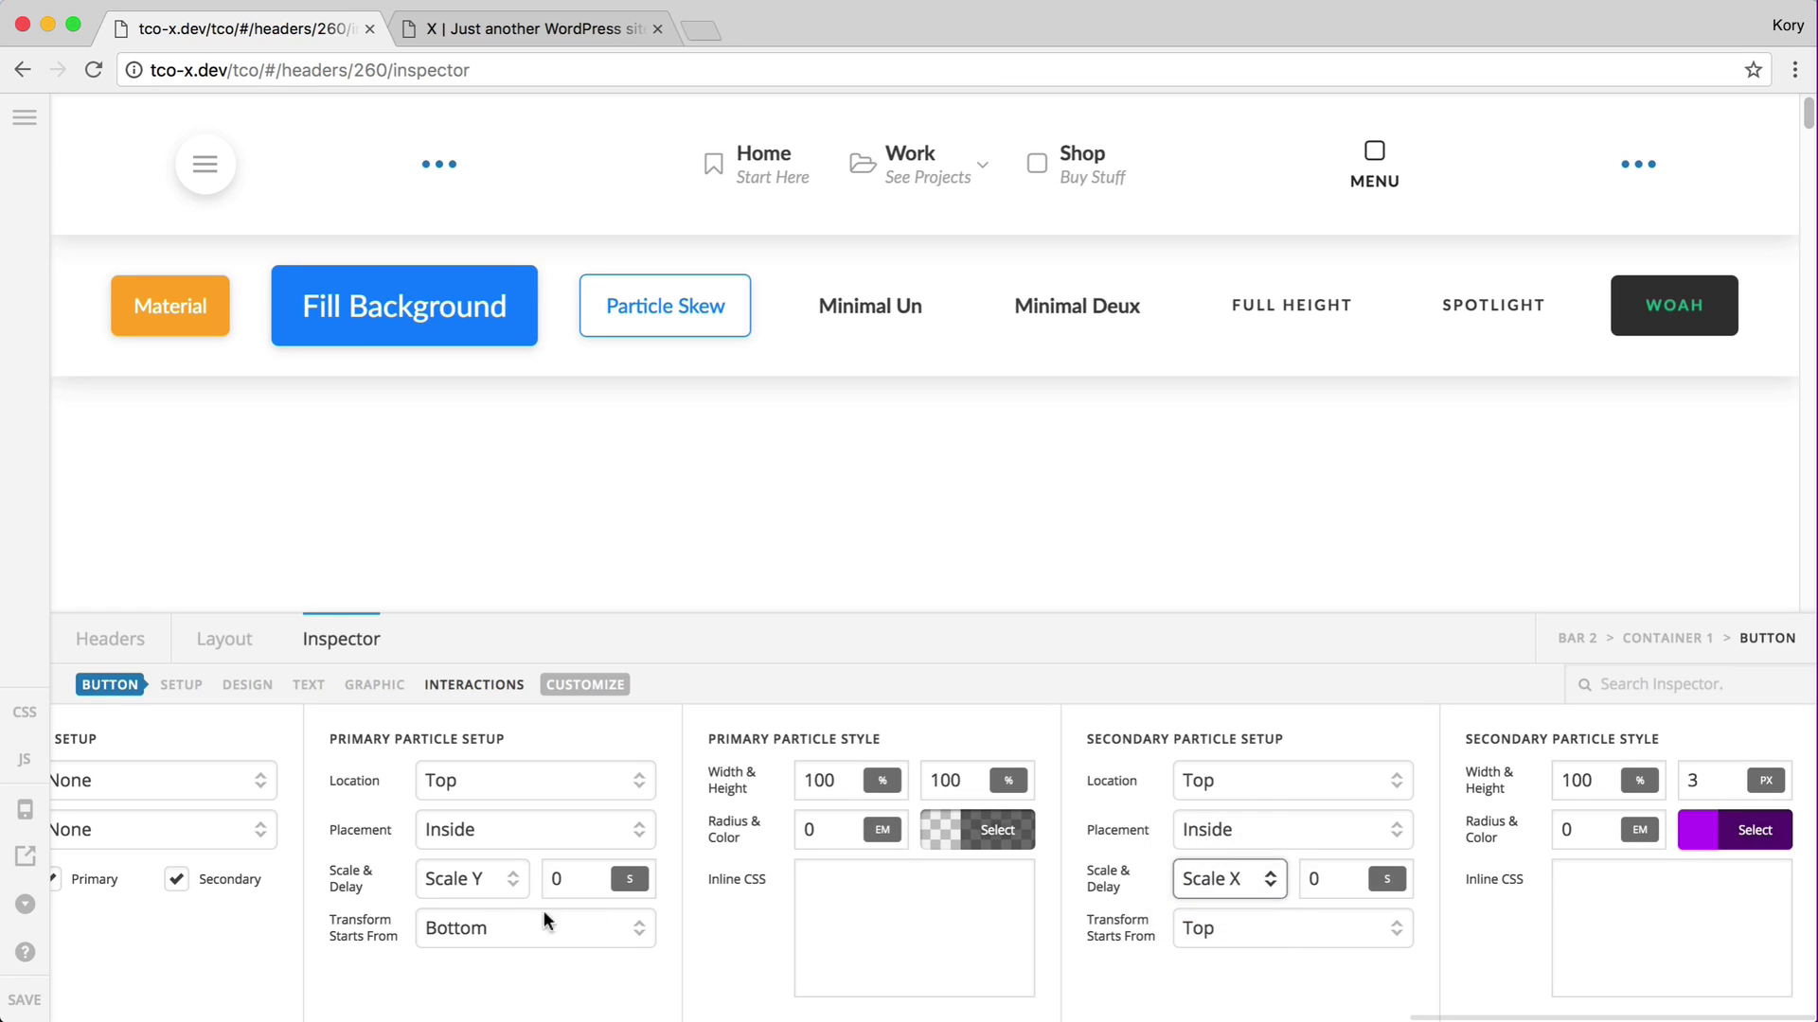
Save the header and reload the live site to preview the Scale Y particles on Full Height.
left_click(28, 1000)
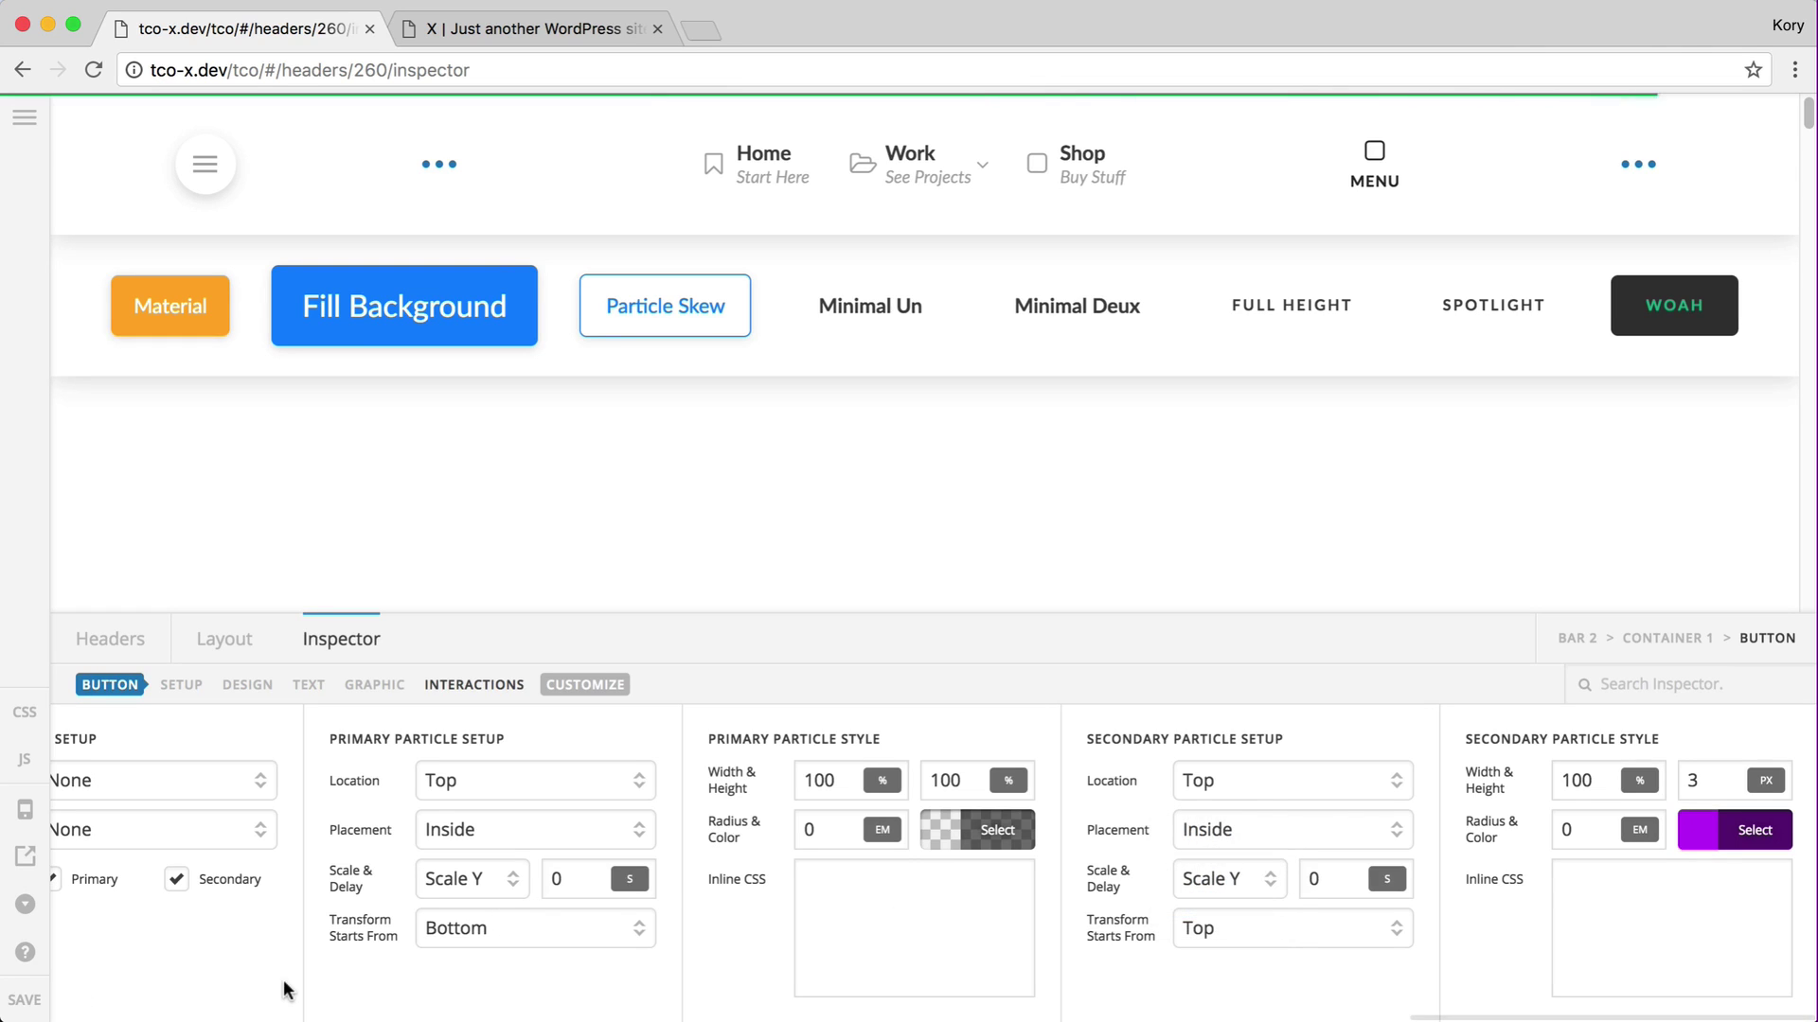
key("ctrl+Tab")
key("super+r")
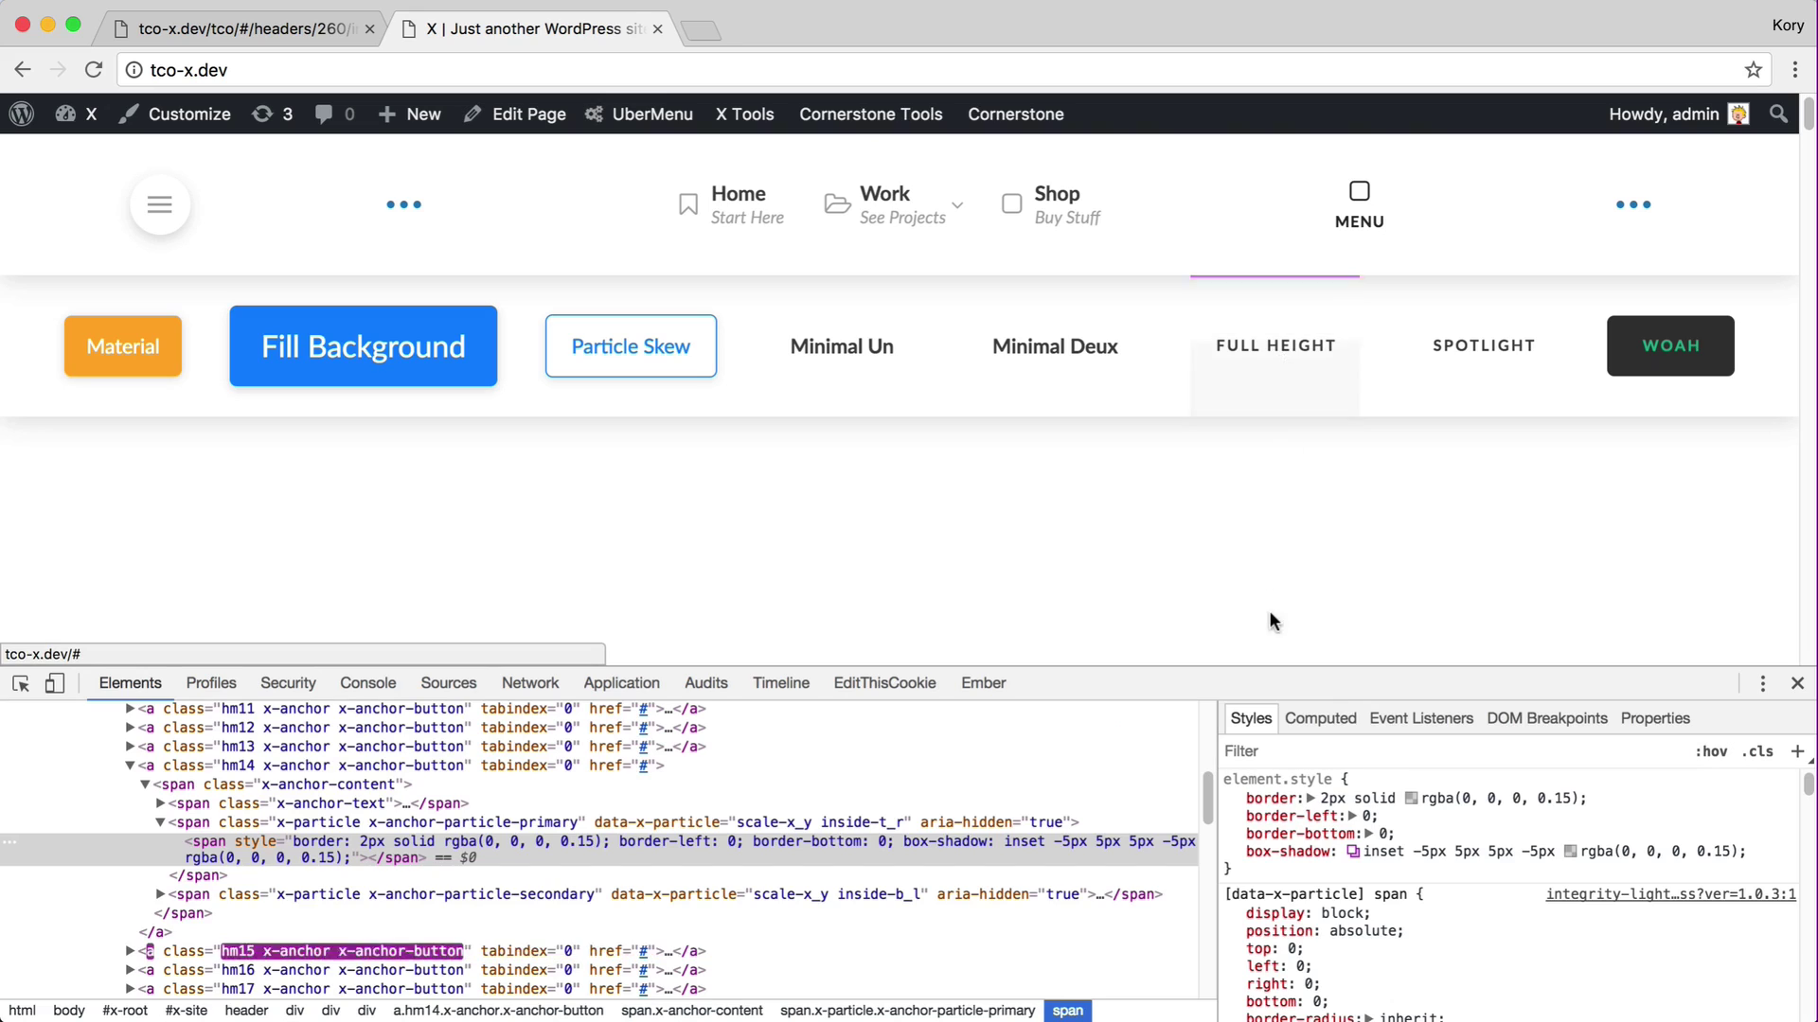
Set Full Height's primary particle transform to start from Top, save the header, and preview it on the live site.
key("ctrl+Tab")
left_click(487, 923)
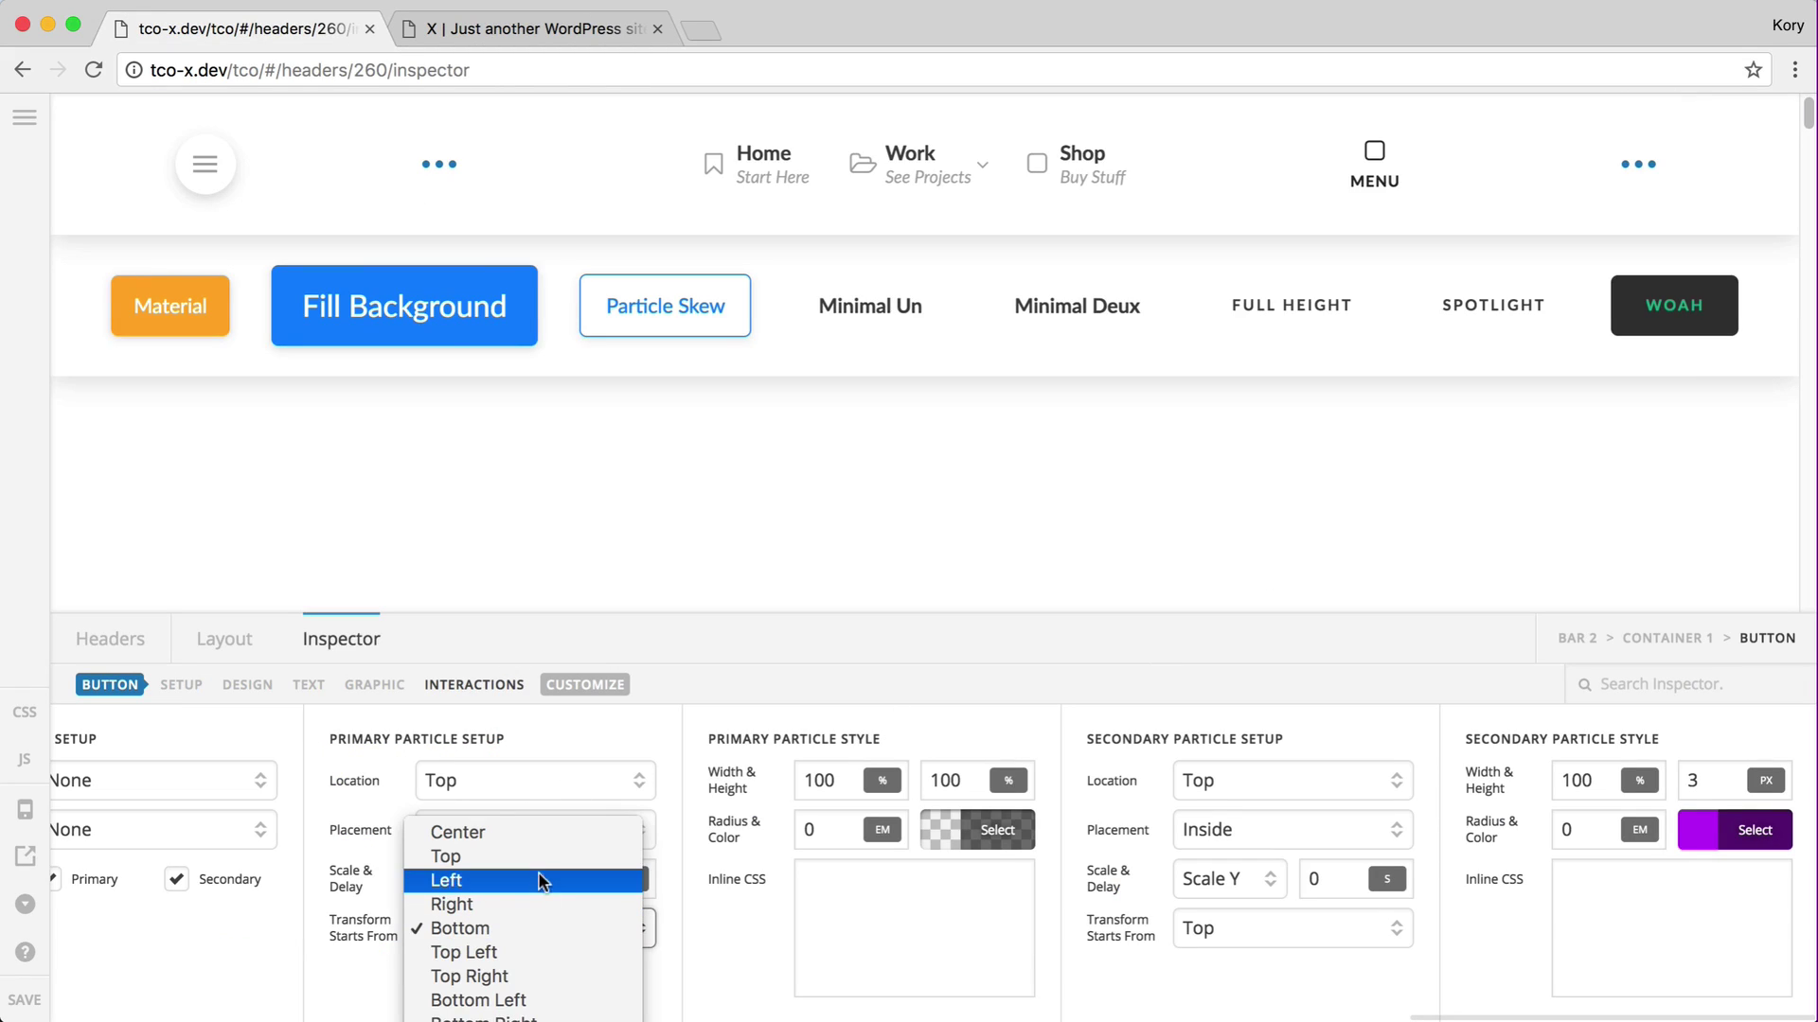
key("Escape")
left_click(22, 1001)
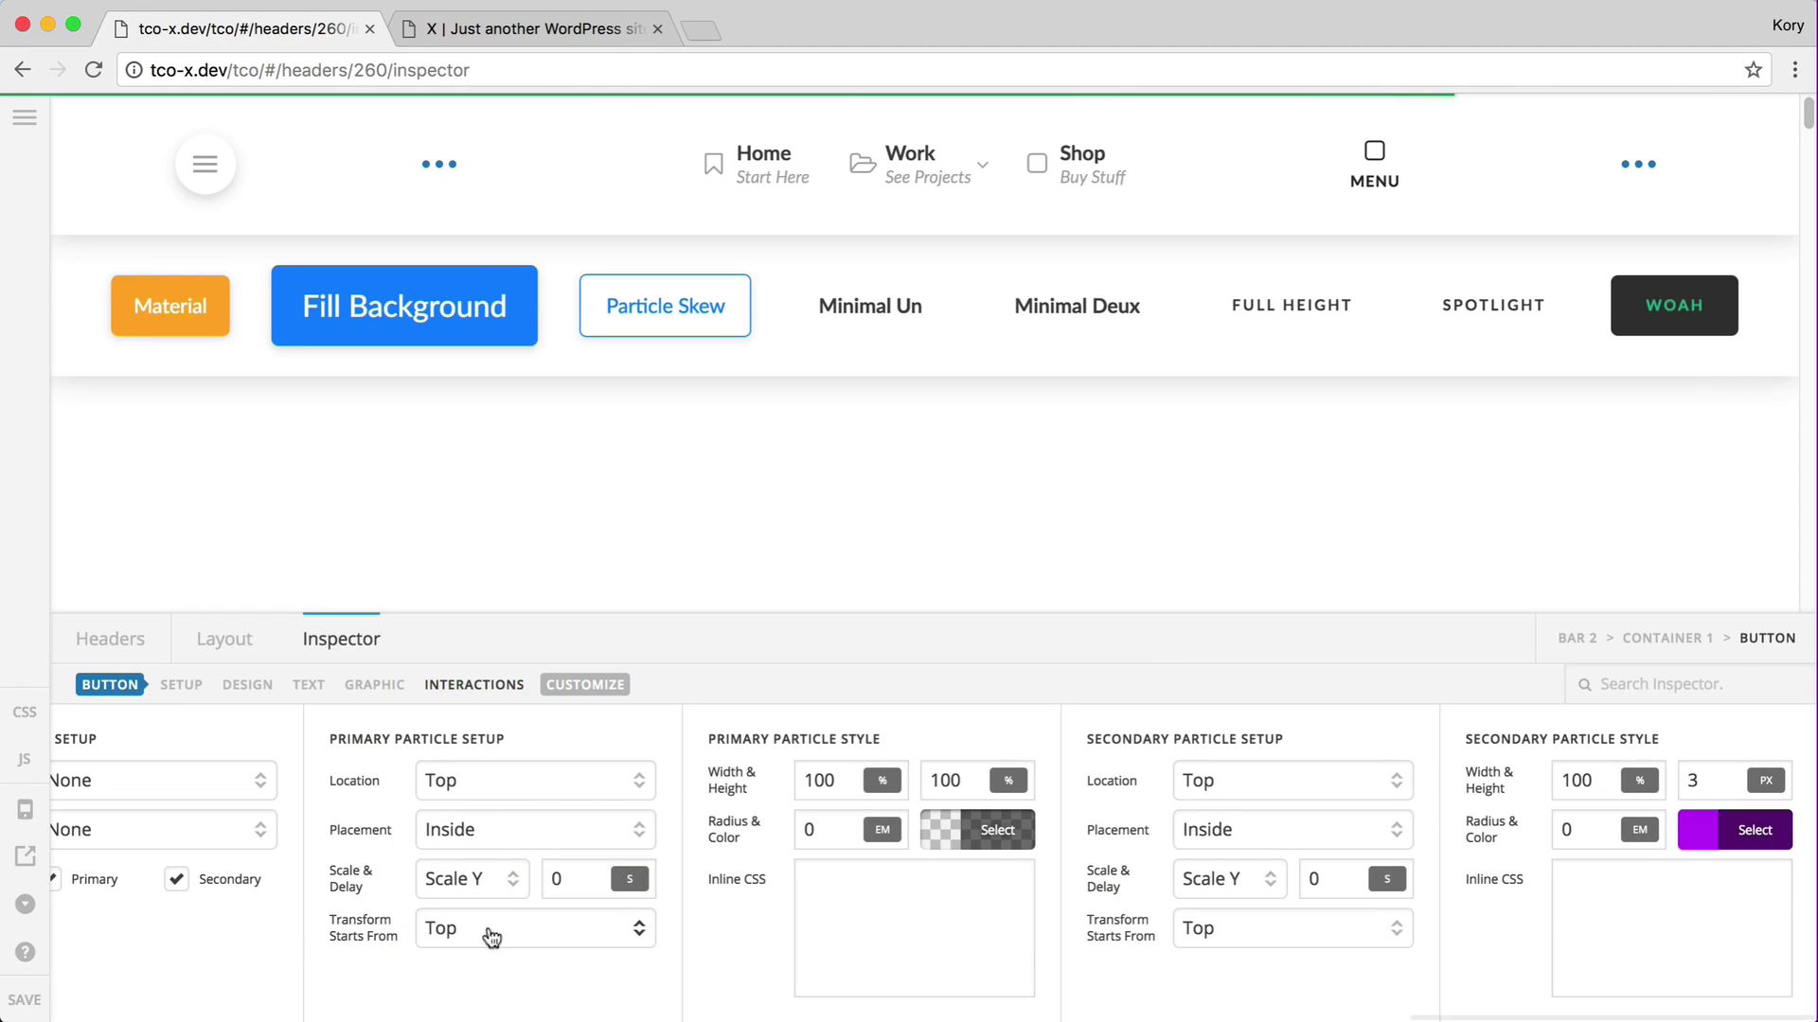
key("ctrl+Tab")
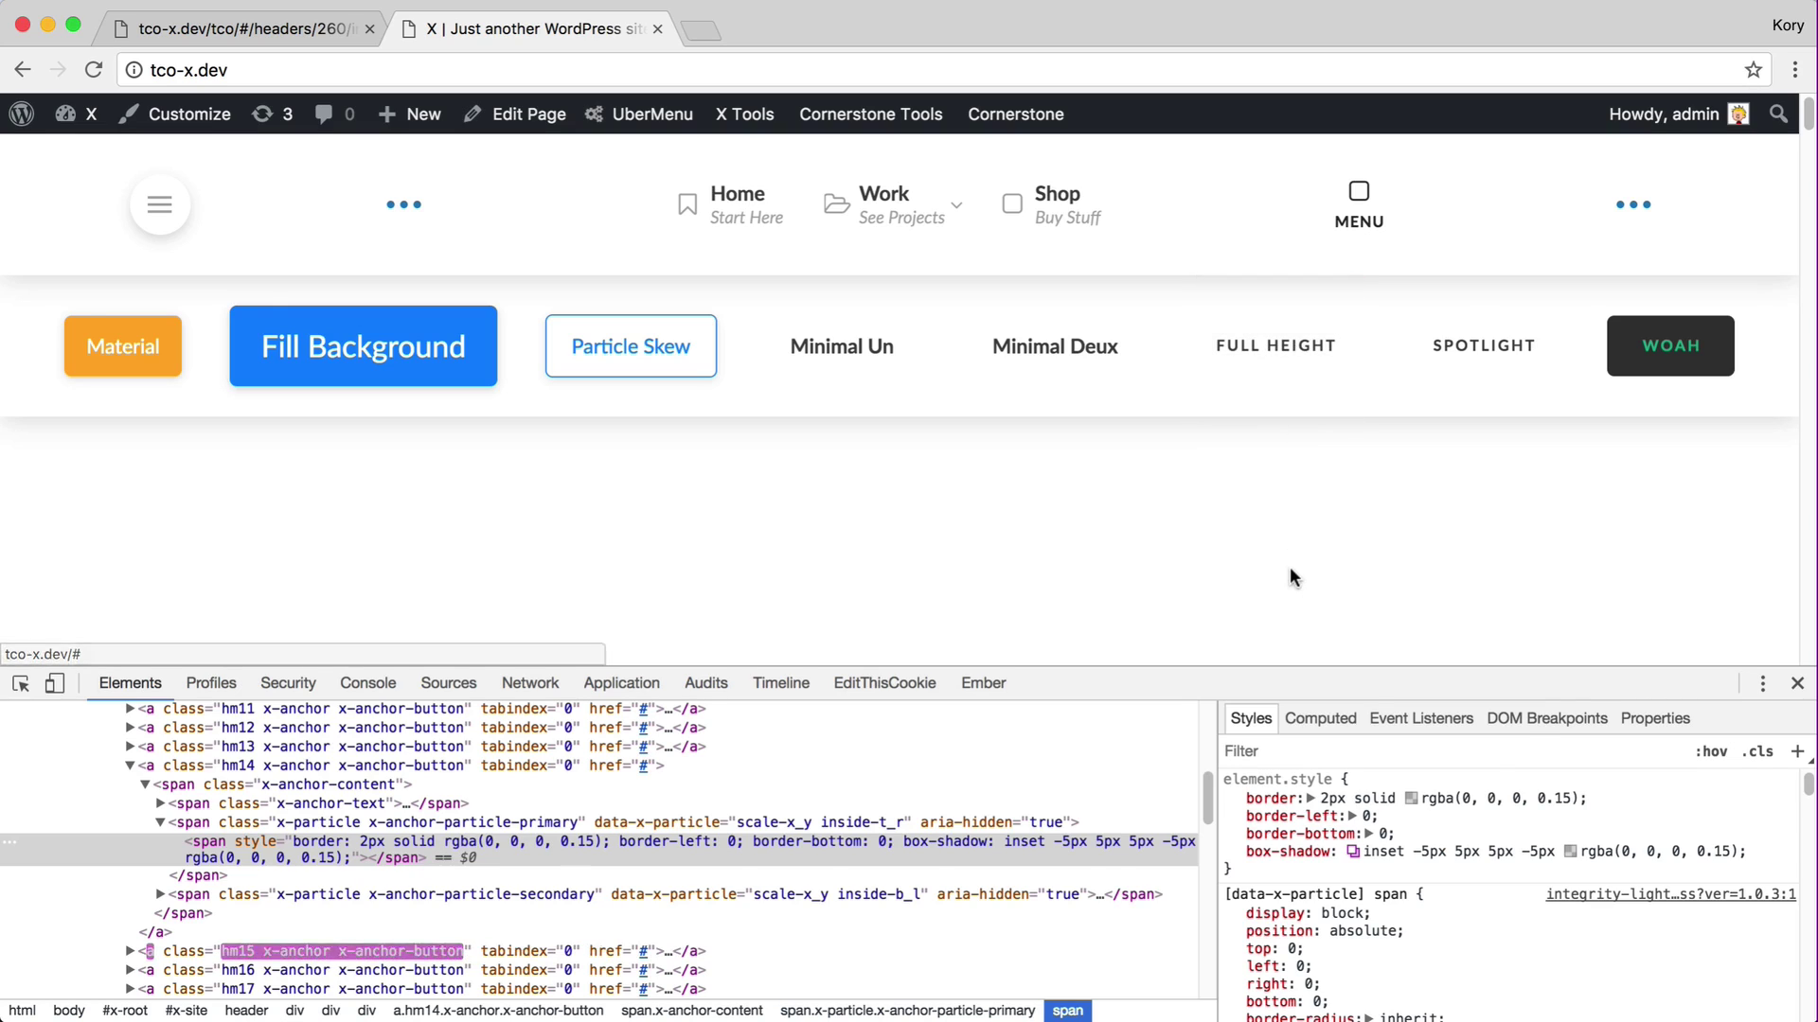
Set the delay of Full Height's secondary particle to 0.3 s, save the header, and reload the live site.
key("super+1")
left_click(1330, 880)
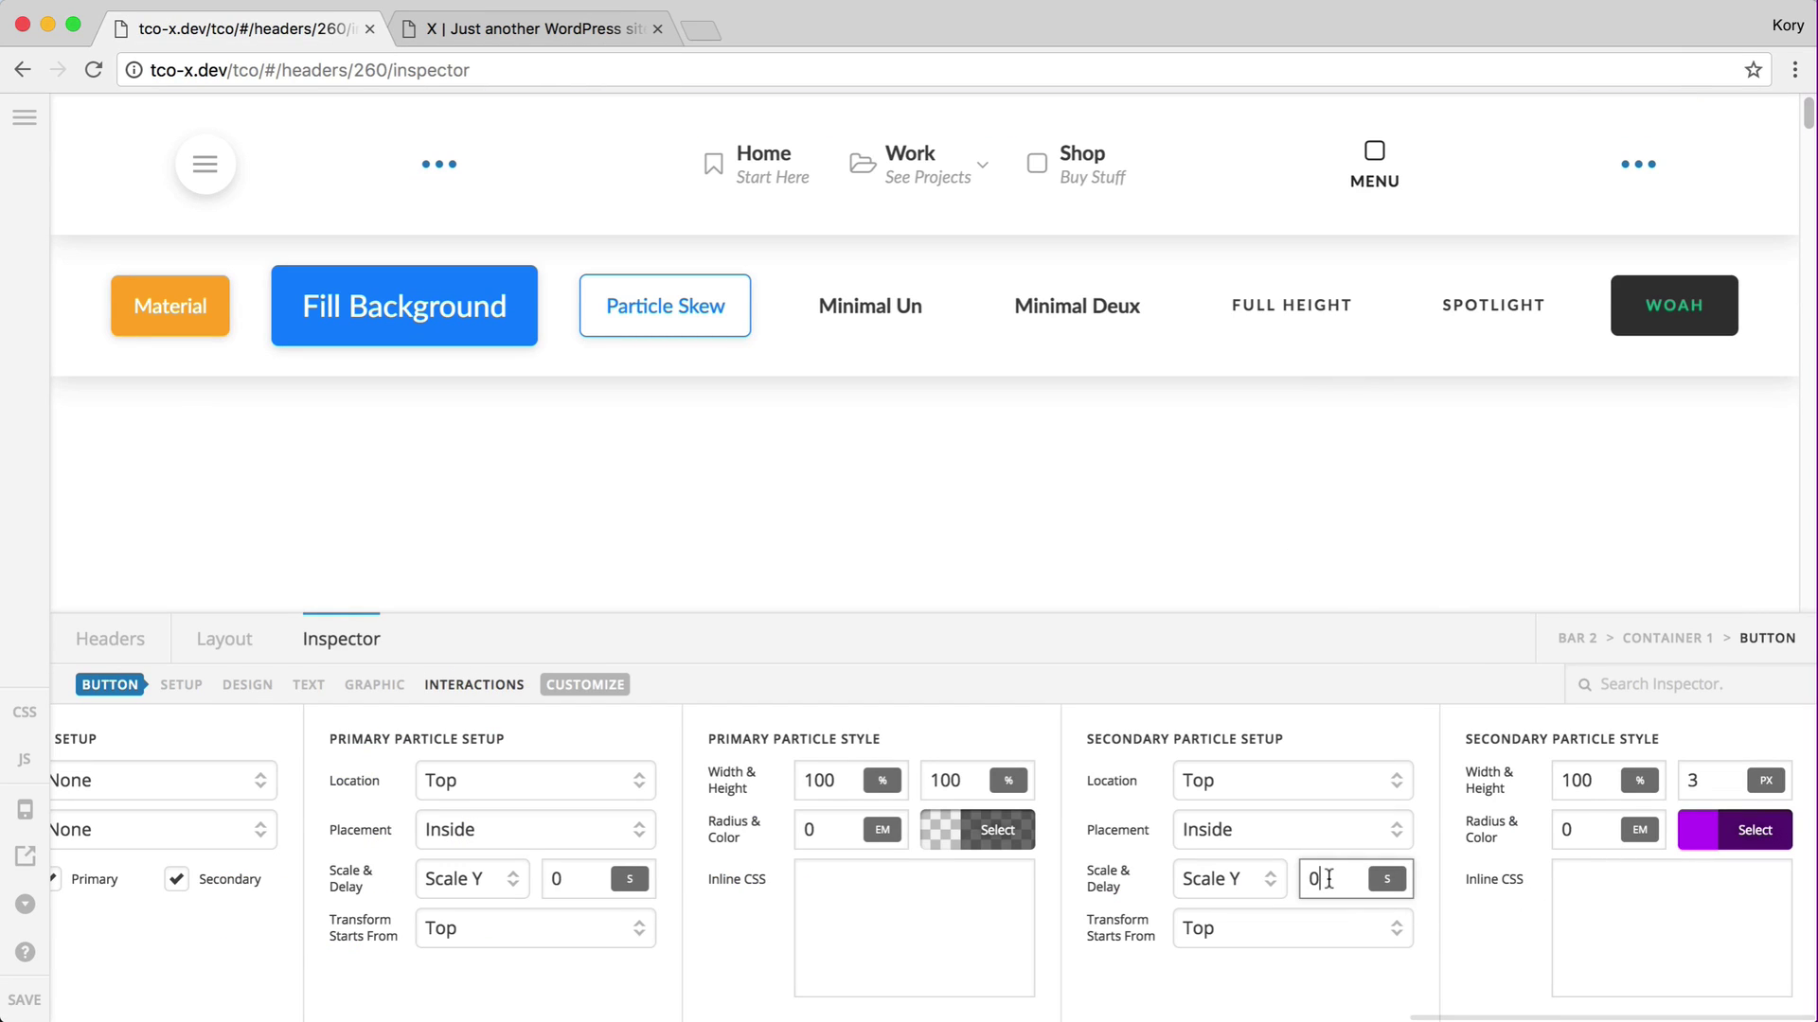
left_click(24, 1000)
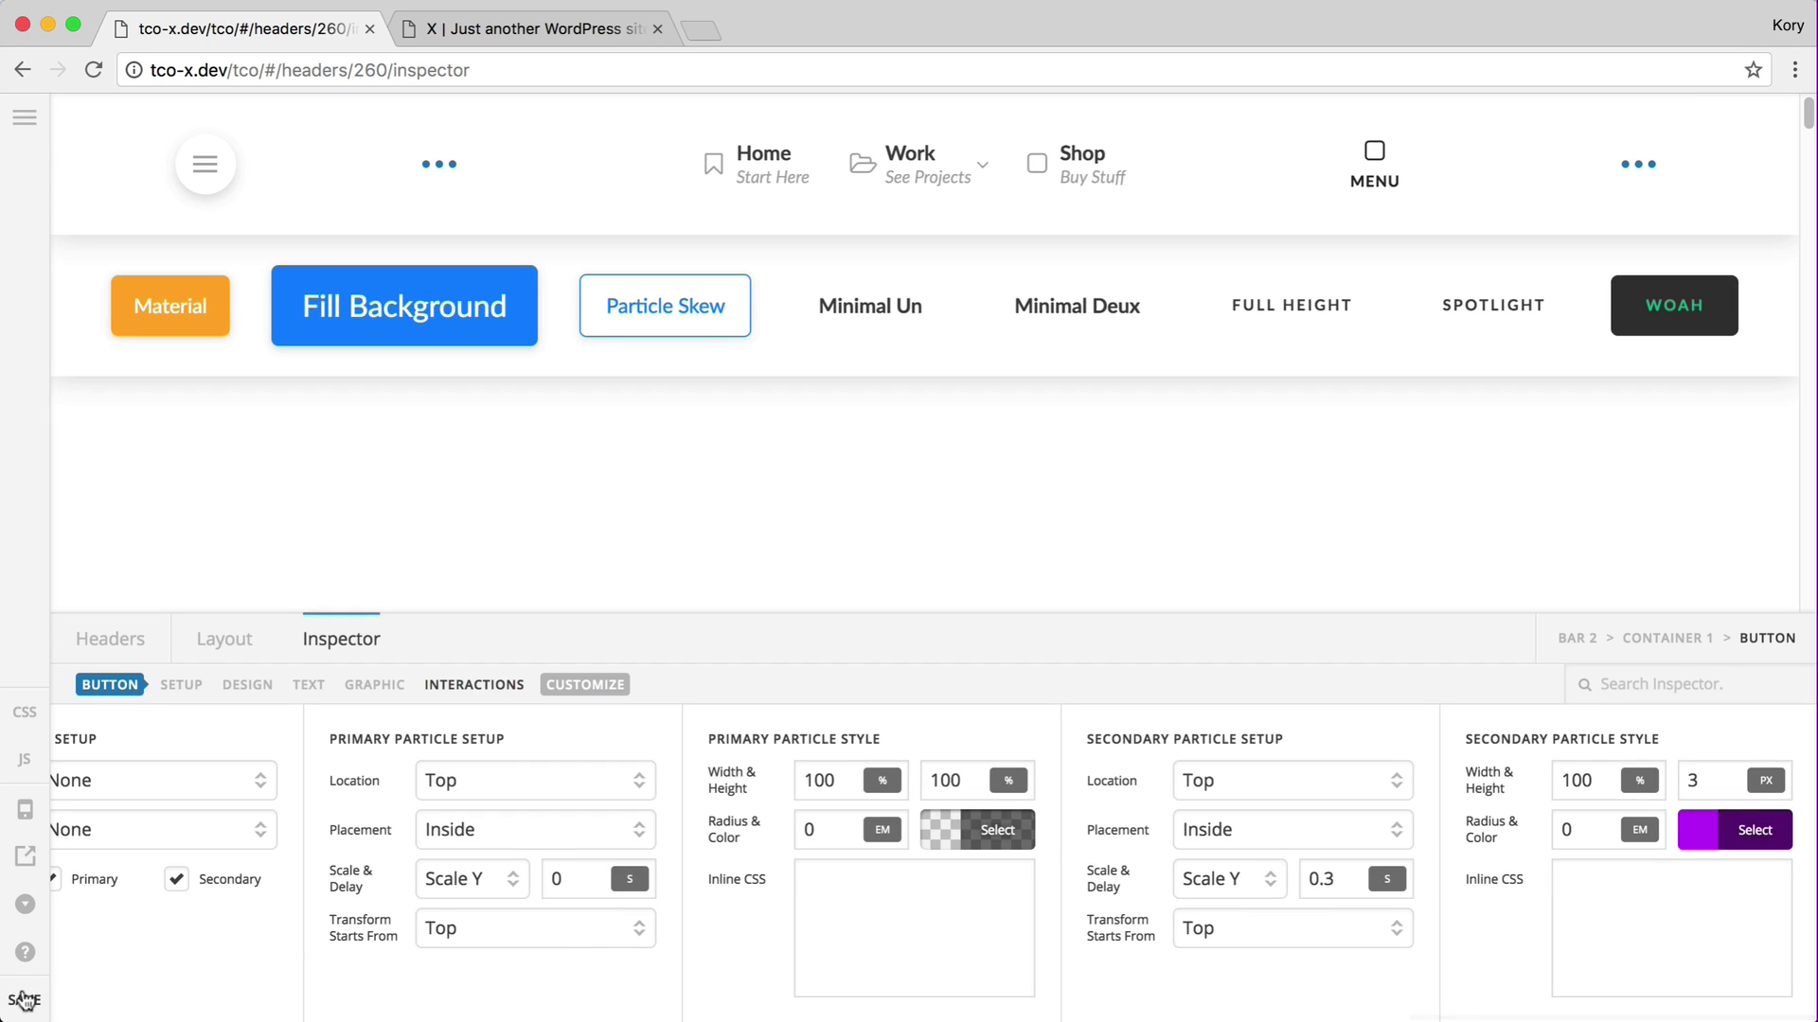
key("super+2")
key("super+r")
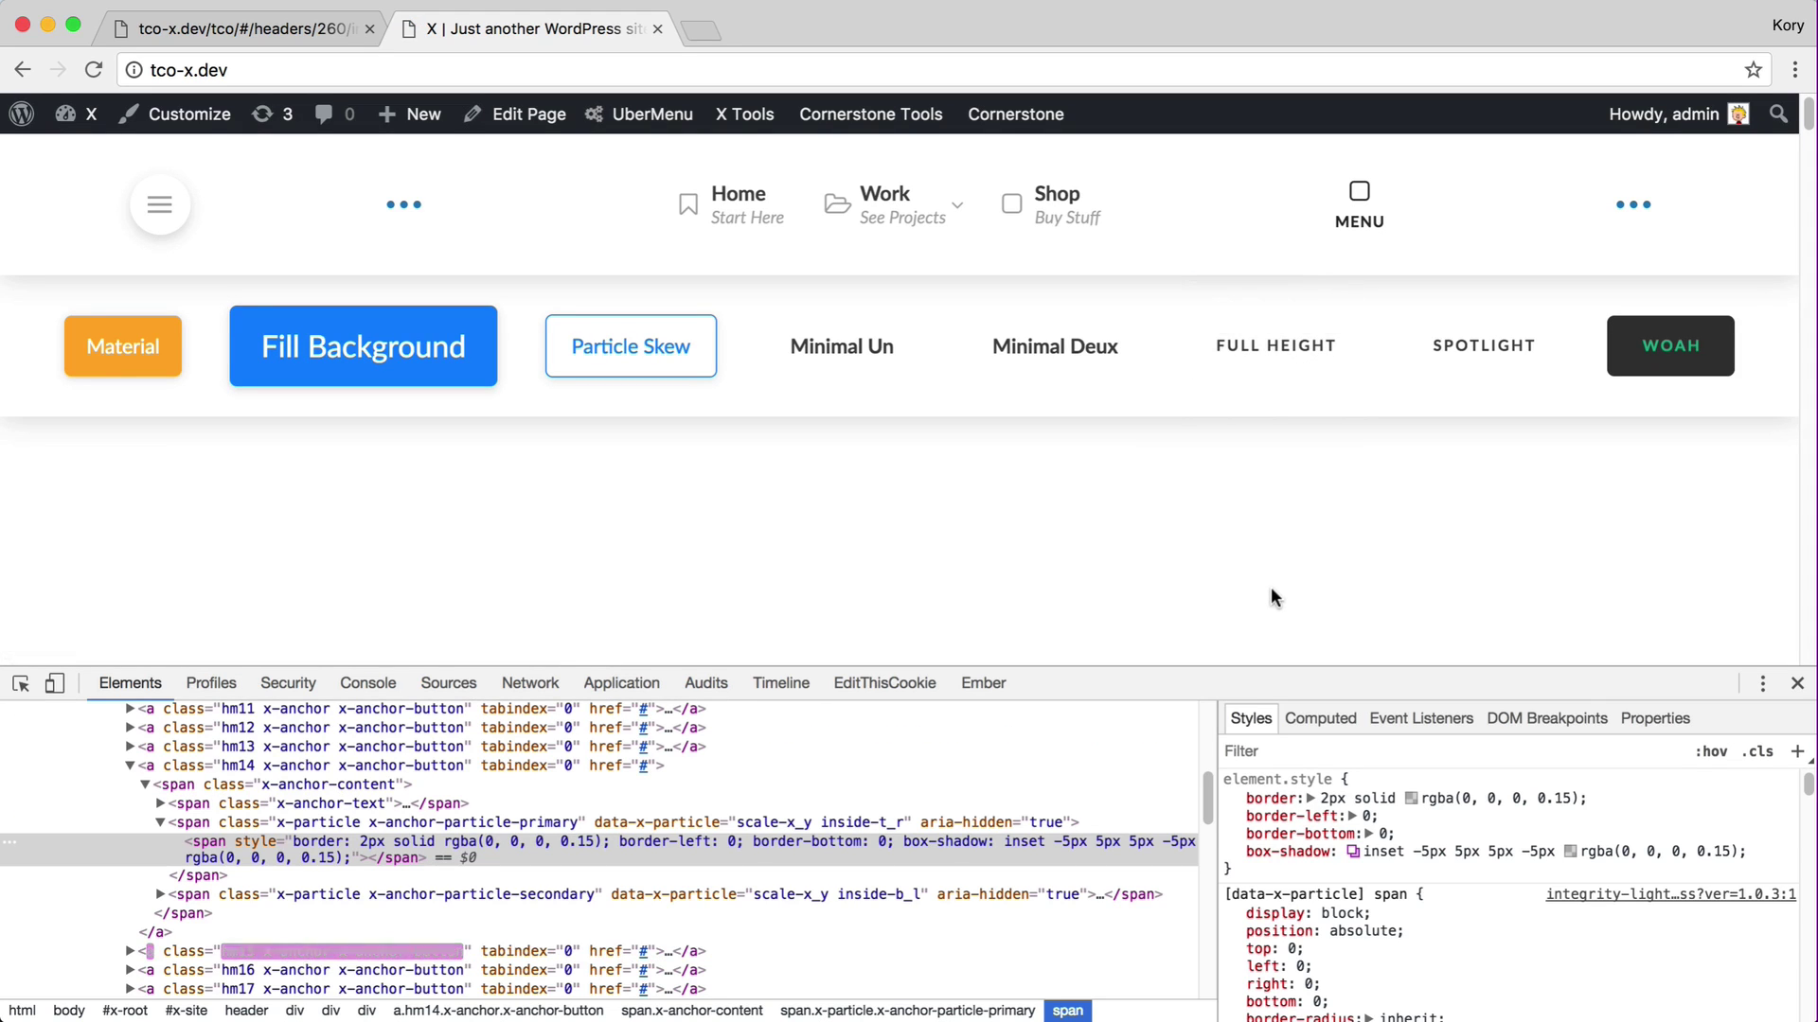
Set the scale of Full Height's secondary particle to Scale X, save the header, and preview it on the live site.
key("super+1")
left_click(1220, 868)
left_click(1221, 856)
left_click(27, 1001)
key("super+2")
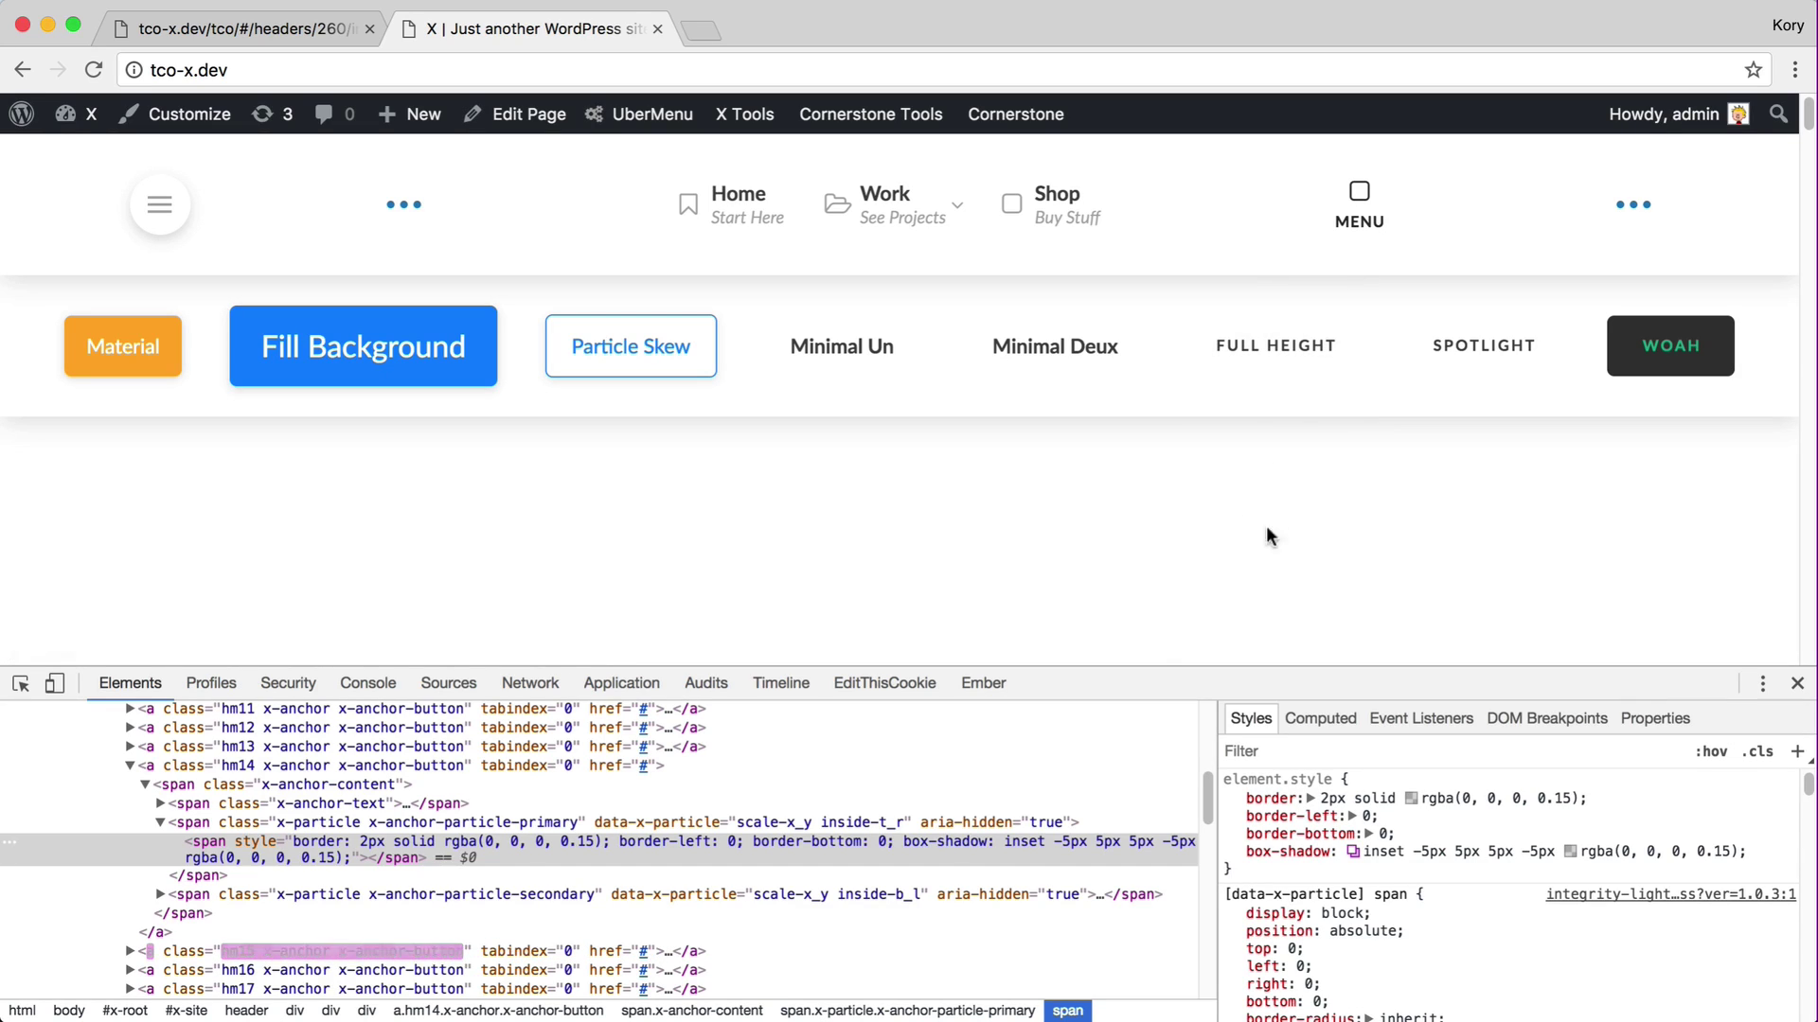
Set the delay of Full Height's secondary particle to 0 s and of its primary particle to 0.3 s.
key("ctrl+Tab")
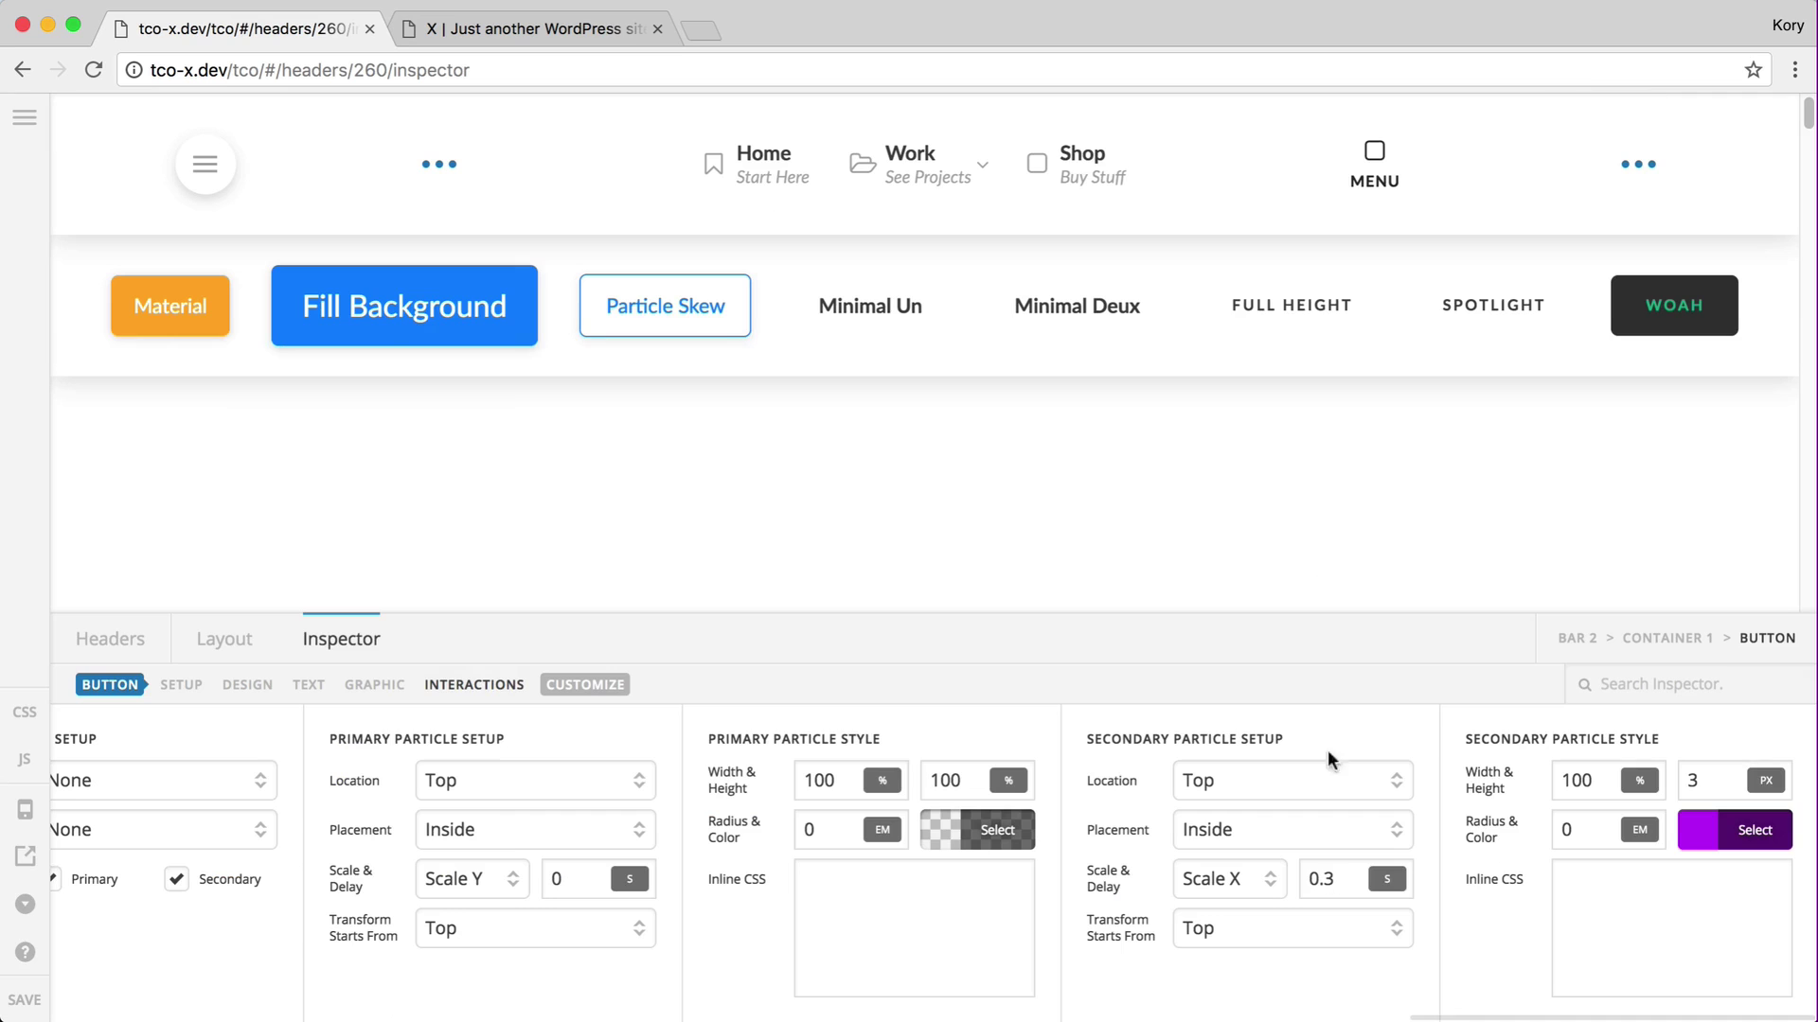
double_click(1346, 875)
left_click(570, 877)
Save the header and reload the live site to preview Full Height's new delays and the Spotlight button.
left_click(26, 1001)
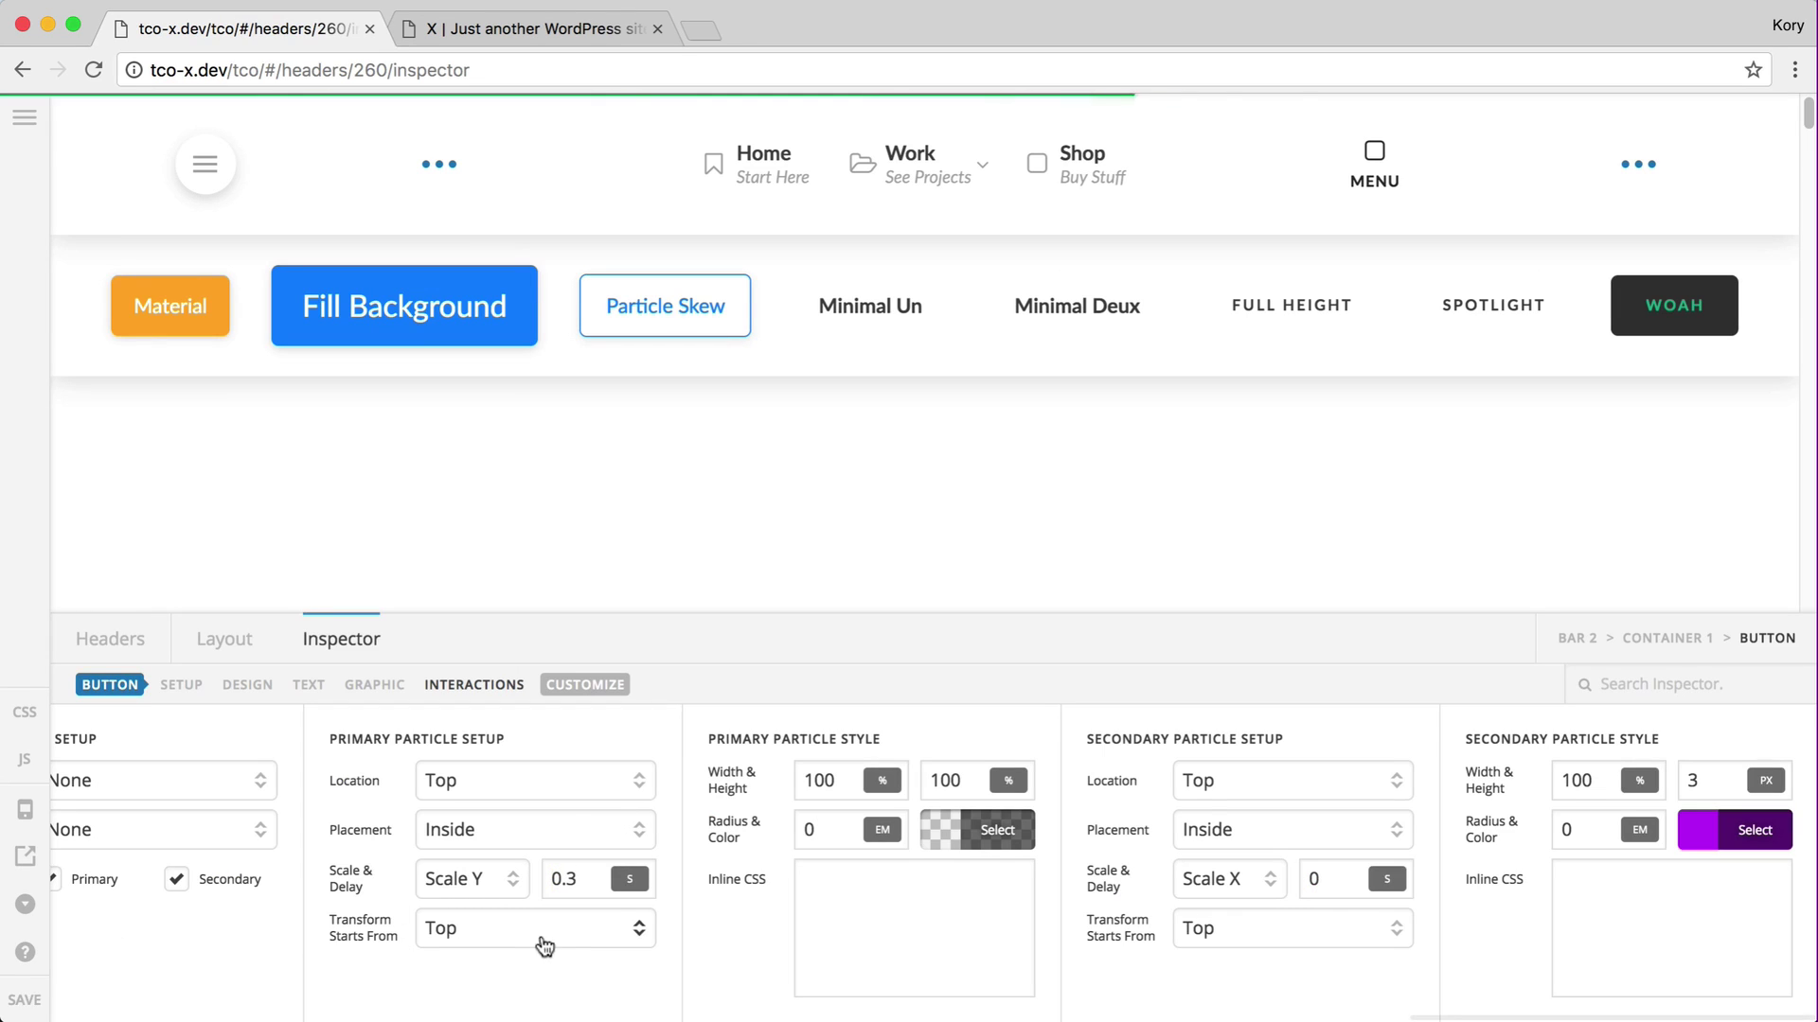
key("ctrl+Tab")
key("super+r")
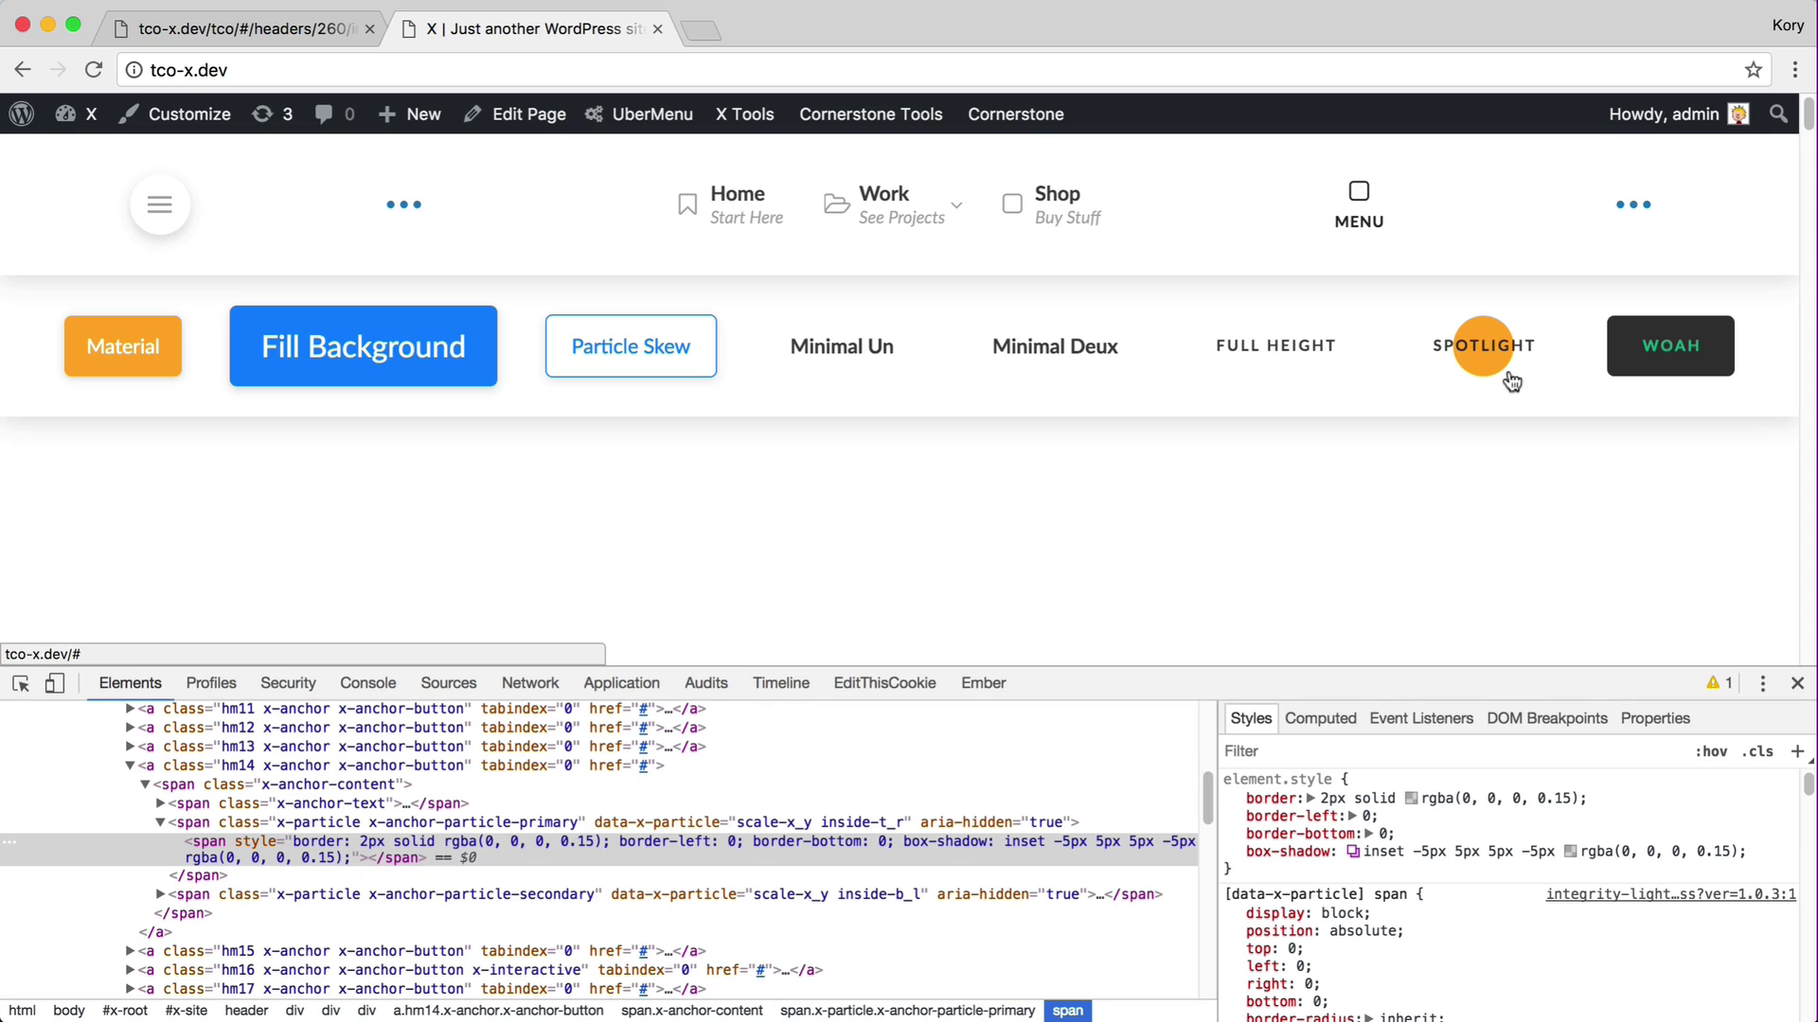
Return to the header builder and open the Spotlight button's interaction settings.
key("super+1")
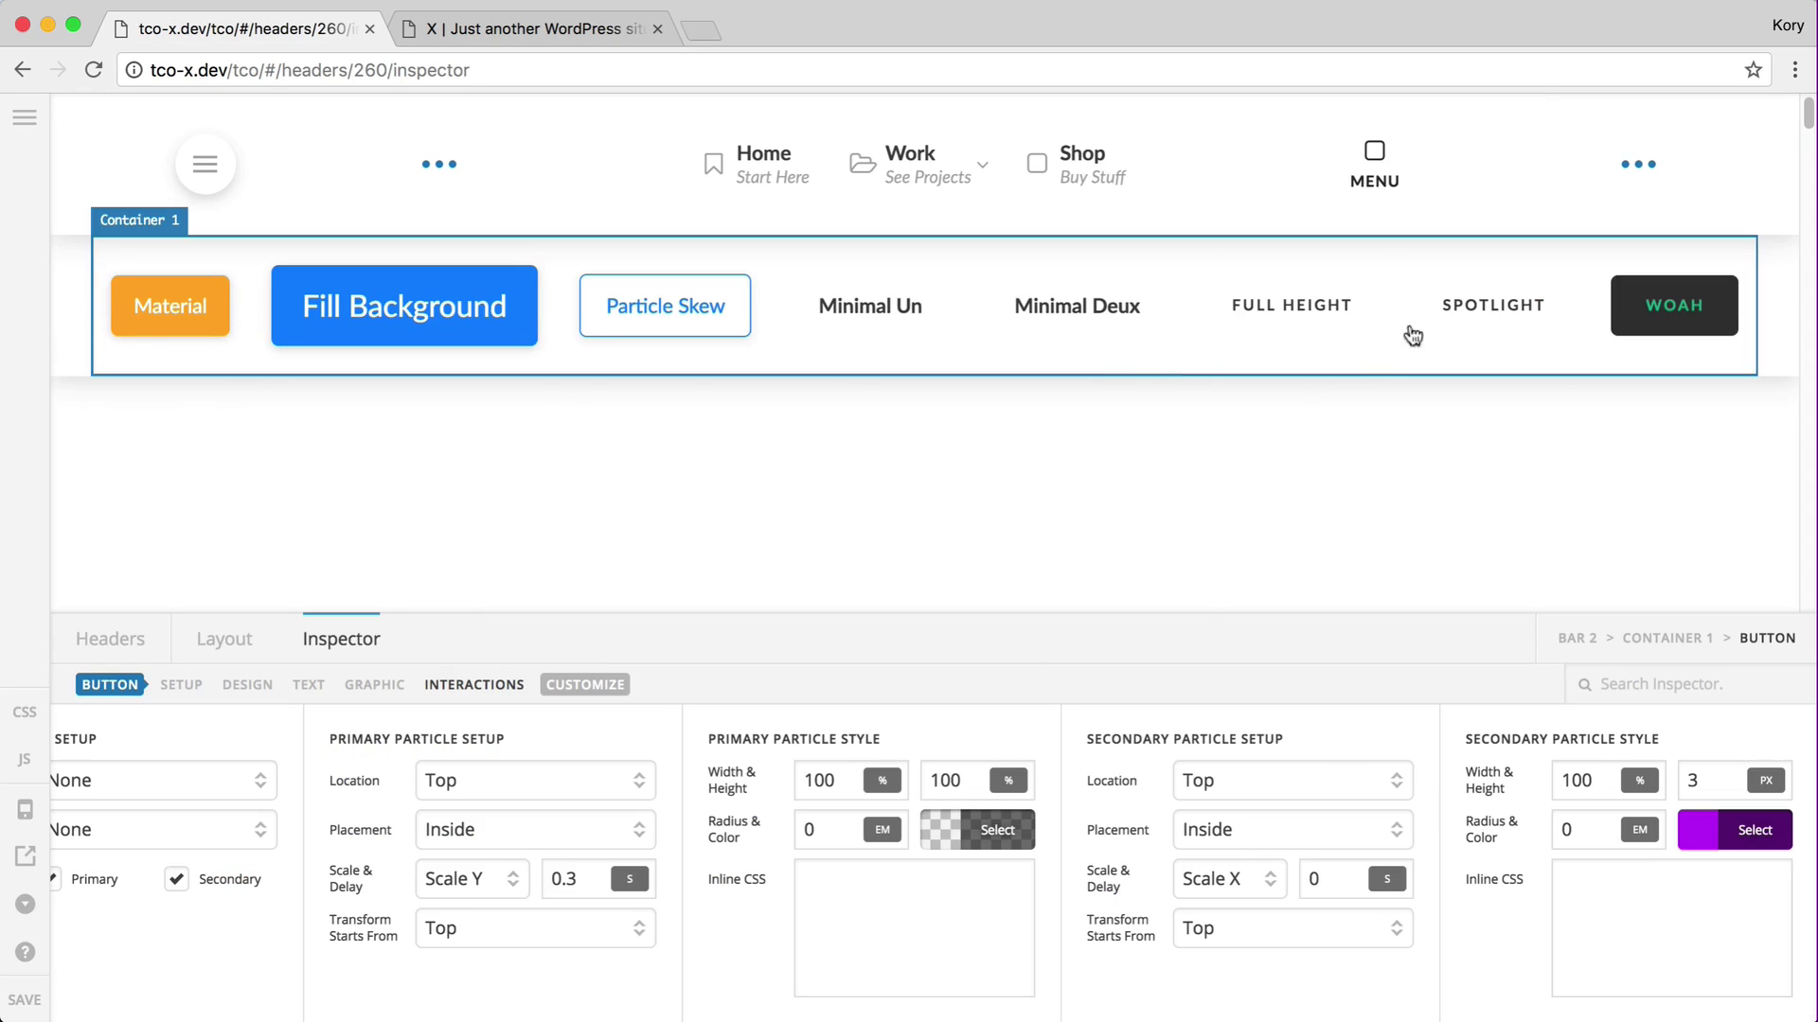
left_click(1510, 331)
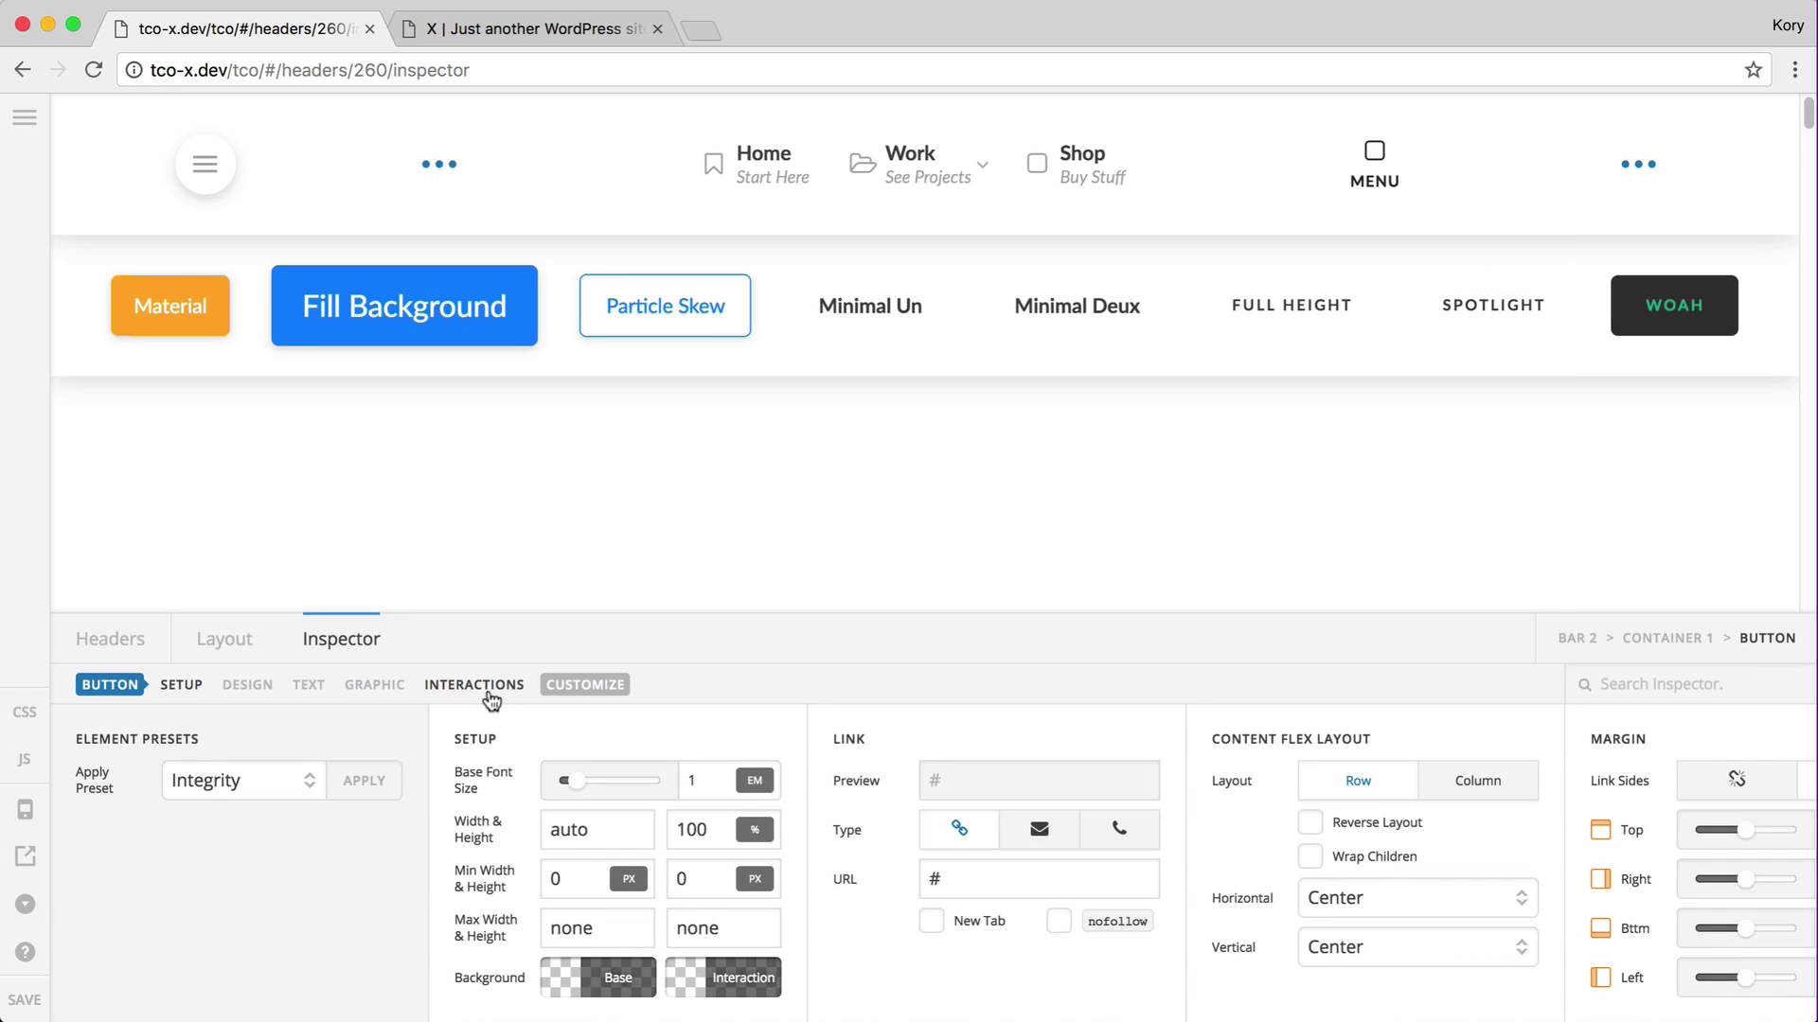
left_click(488, 694)
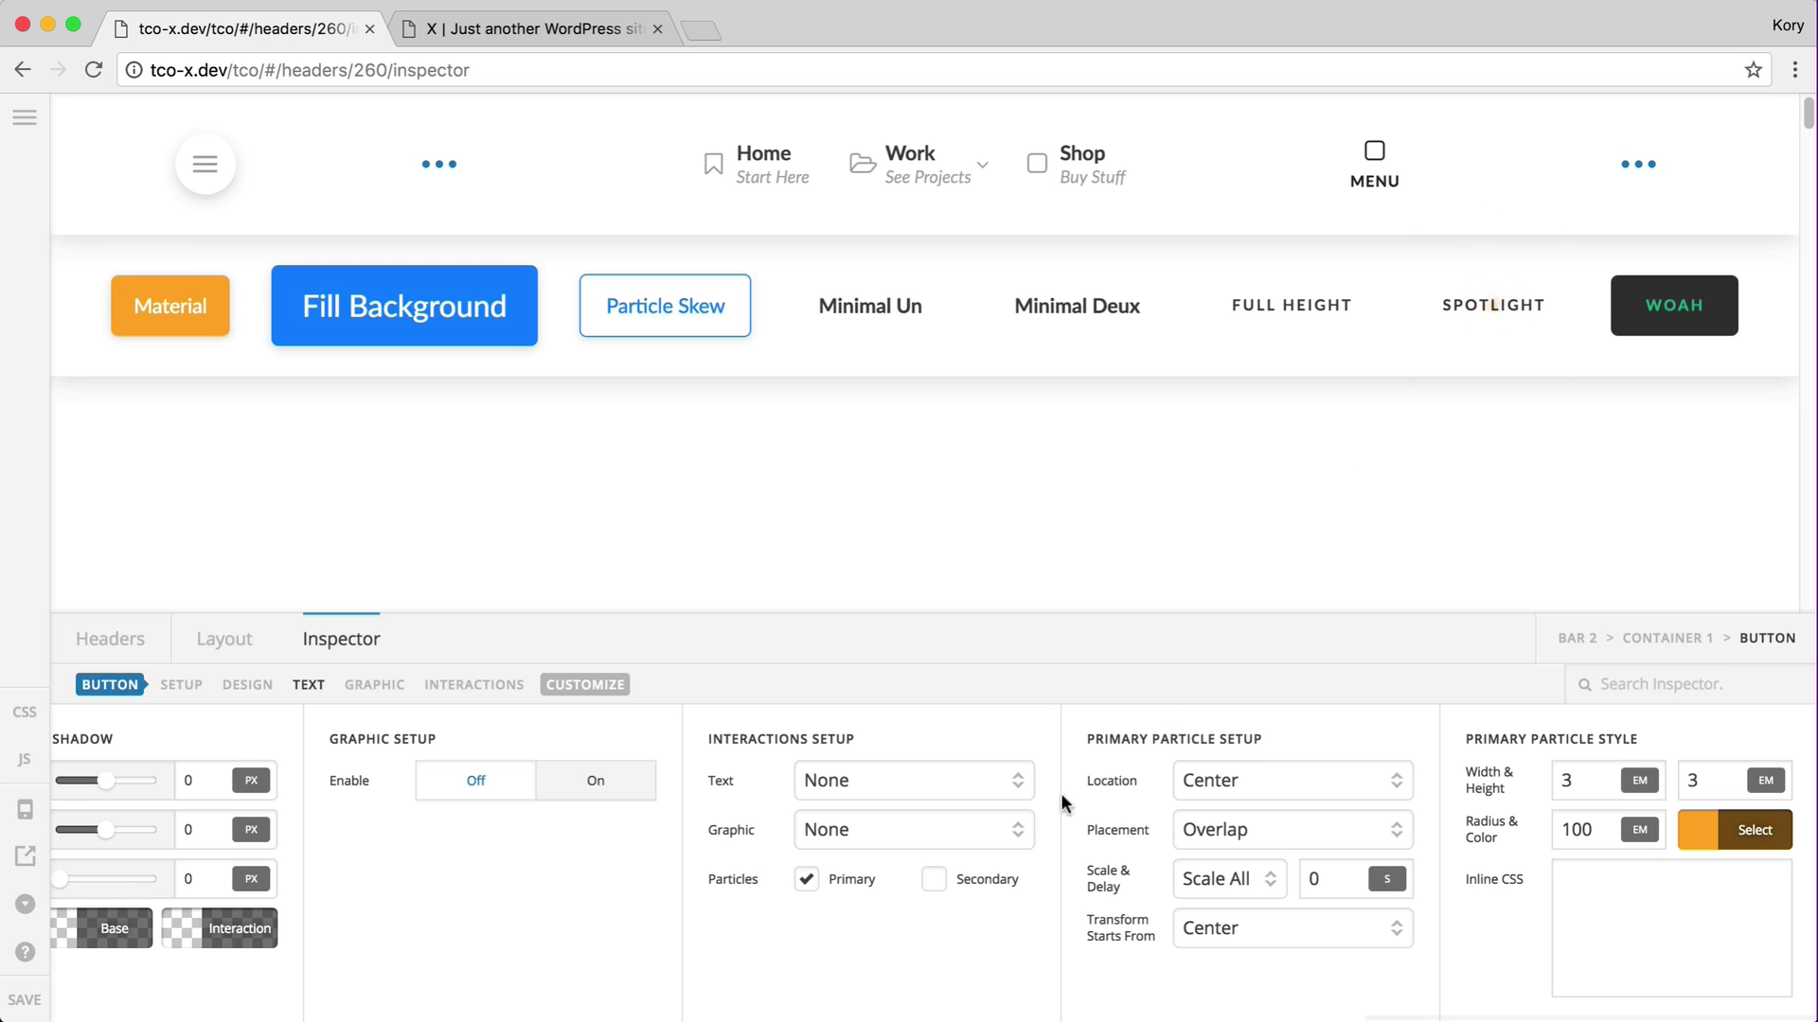
Try Top and Bottom in turn as the location of Spotlight's primary particle.
left_click(1294, 780)
left_click(1264, 795)
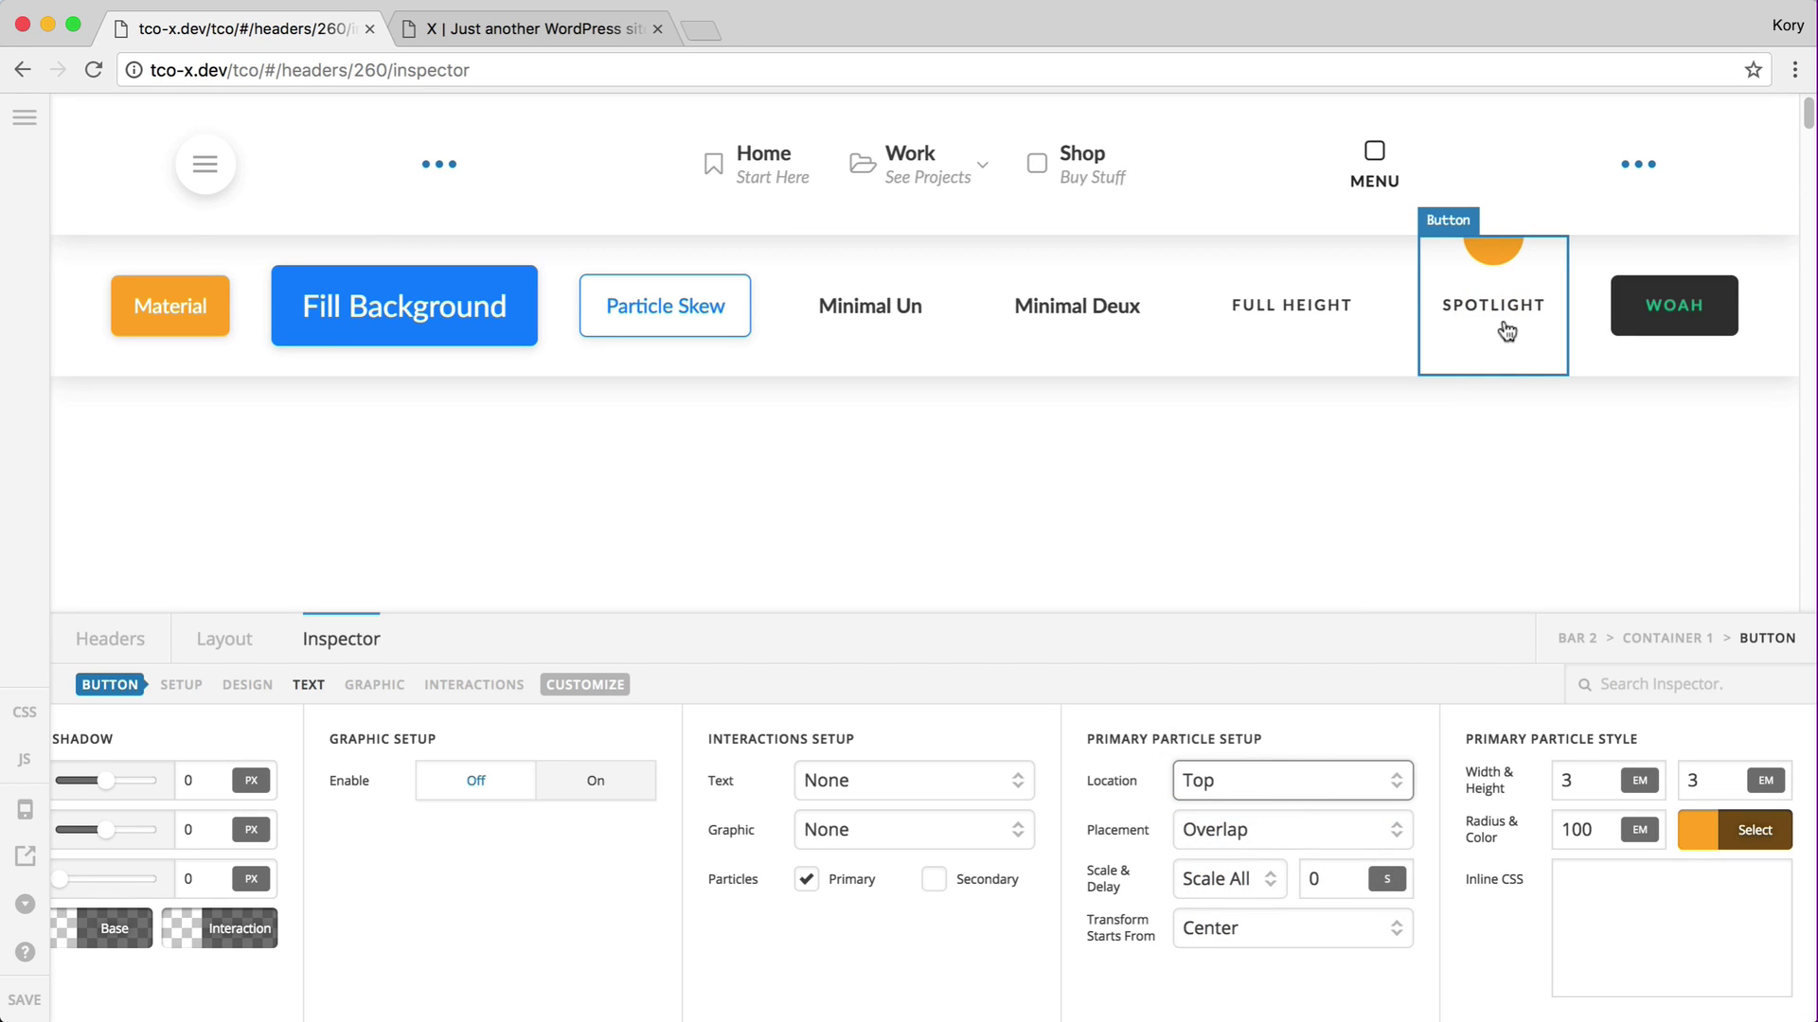
left_click(1224, 778)
left_click(1242, 853)
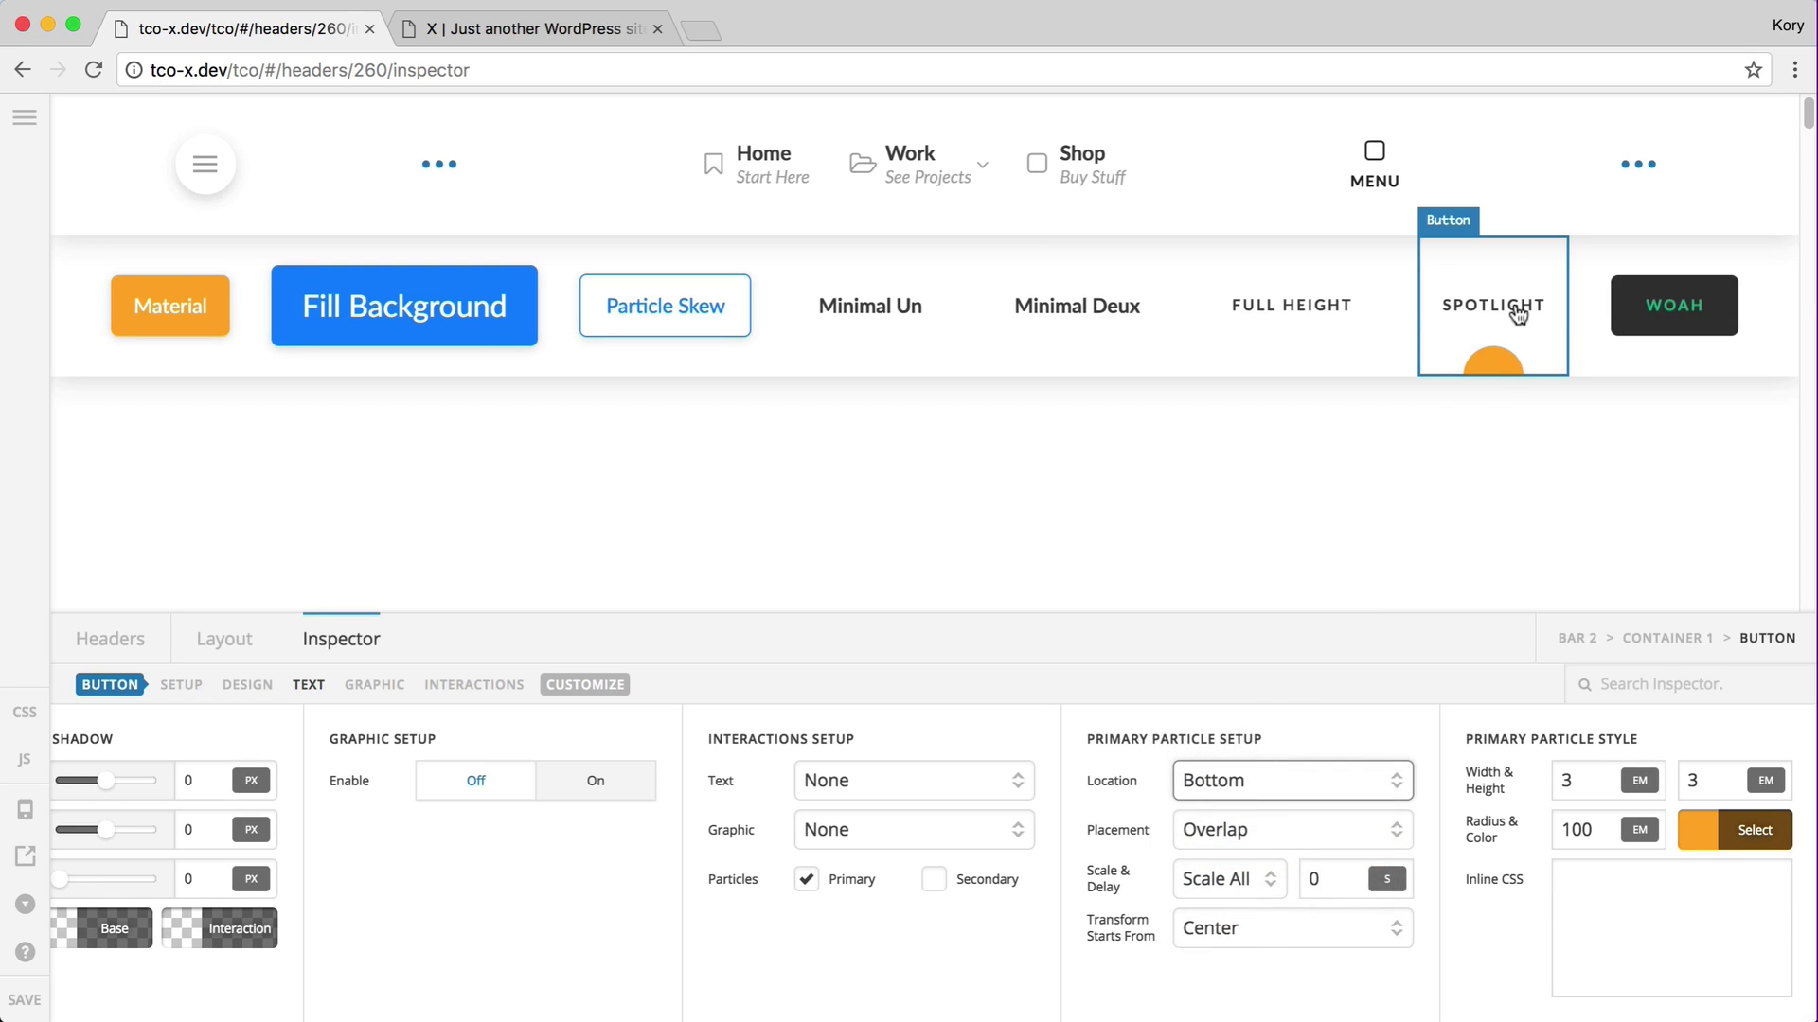
Save the header and preview Spotlight's bottom-located particle on the live site.
left_click(32, 1002)
key("ctrl+Tab")
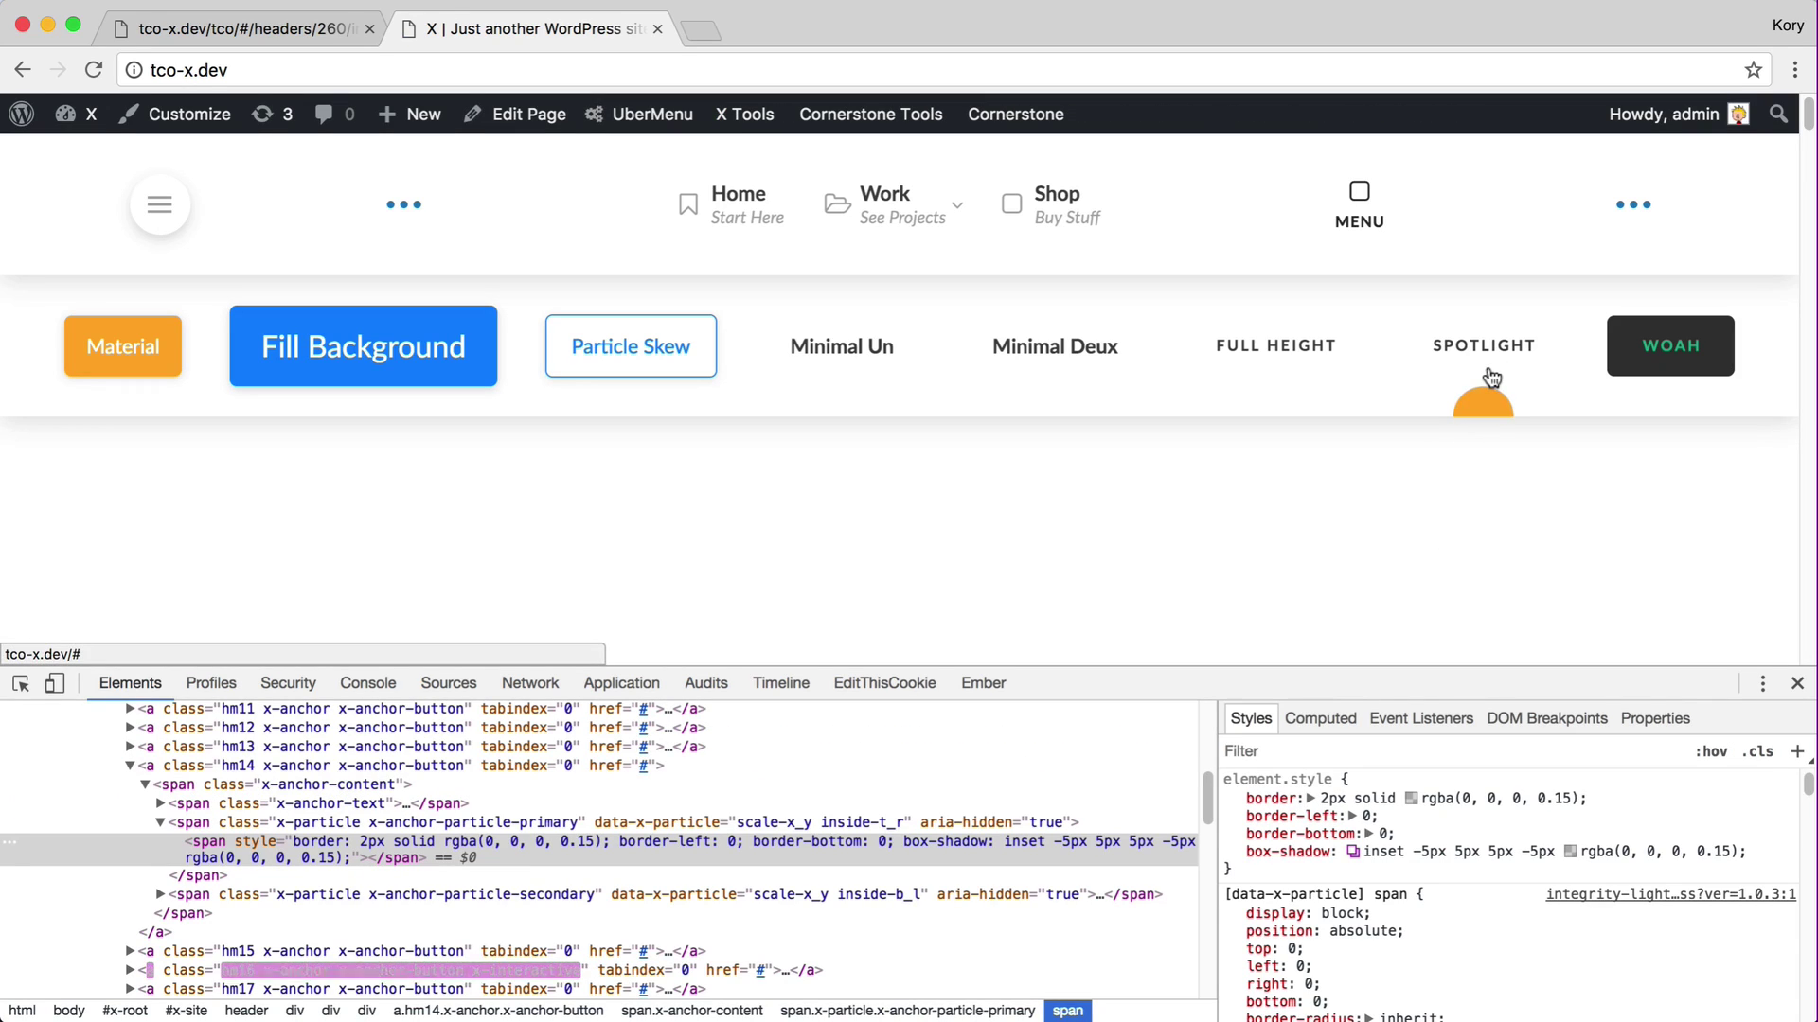
Back in the header builder, set Spotlight's primary particle location to Center and enable its secondary particle.
key("ctrl+shift+Tab")
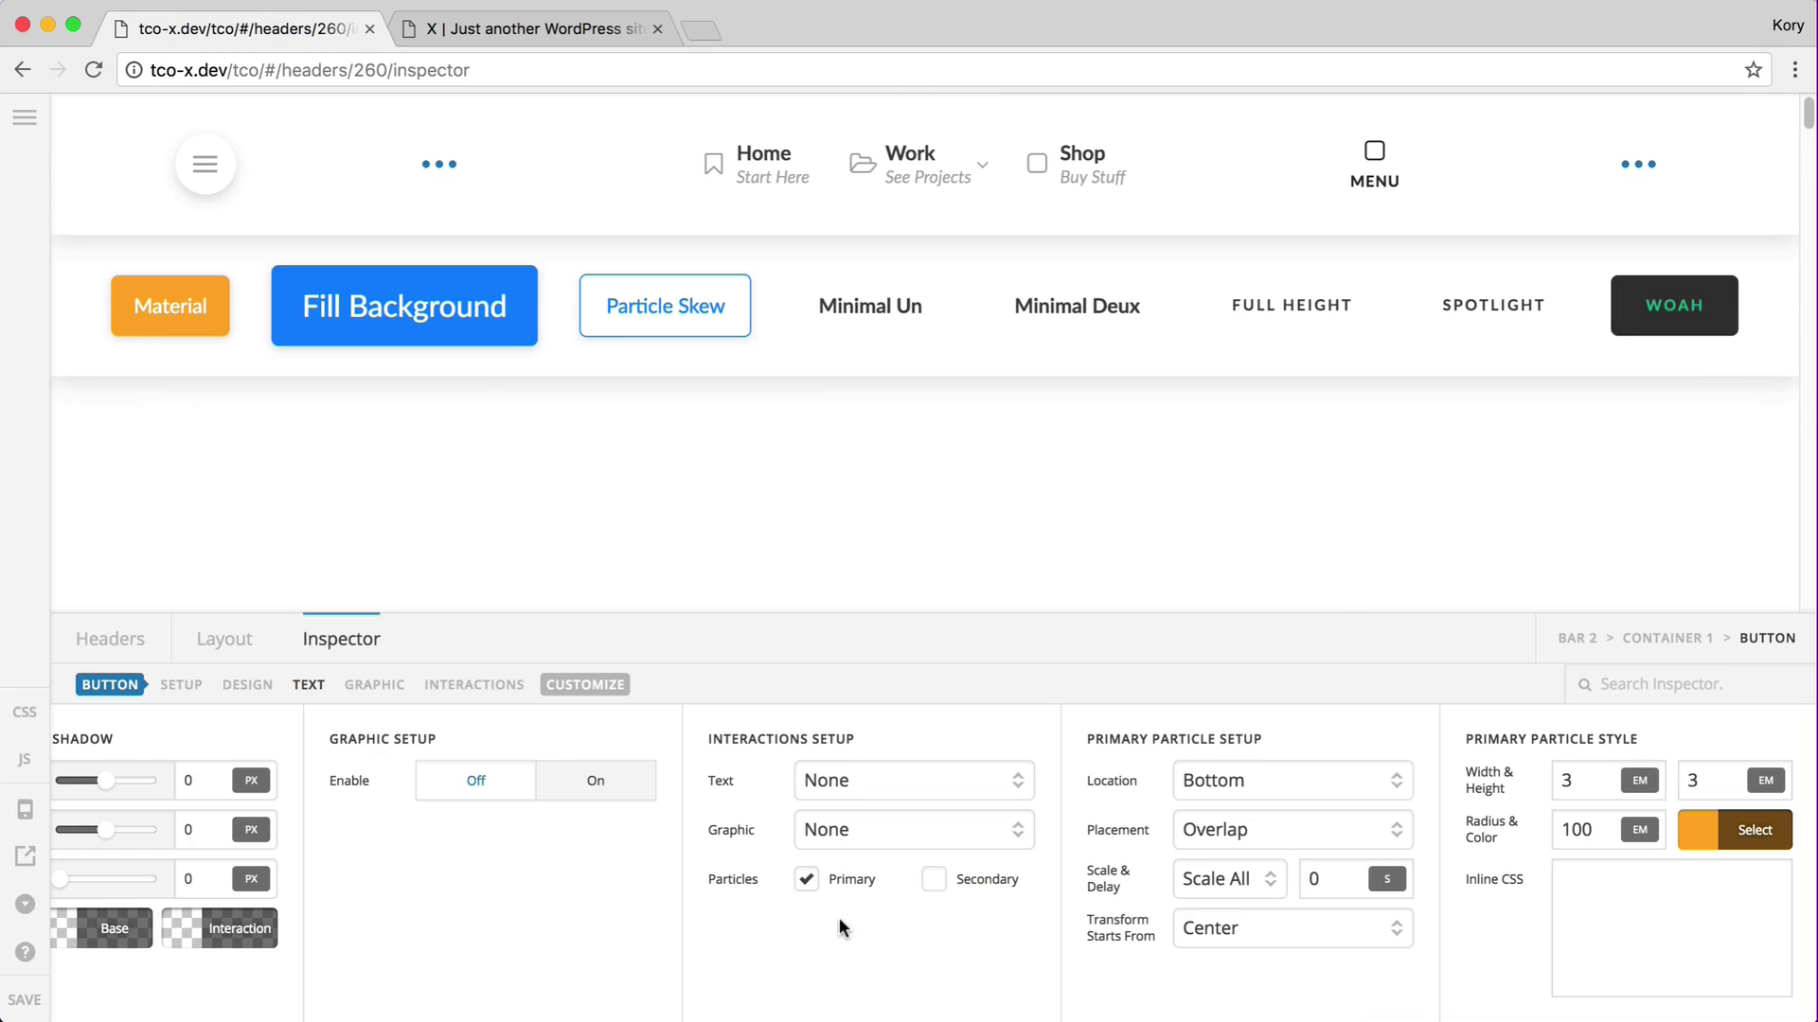
left_click(1209, 777)
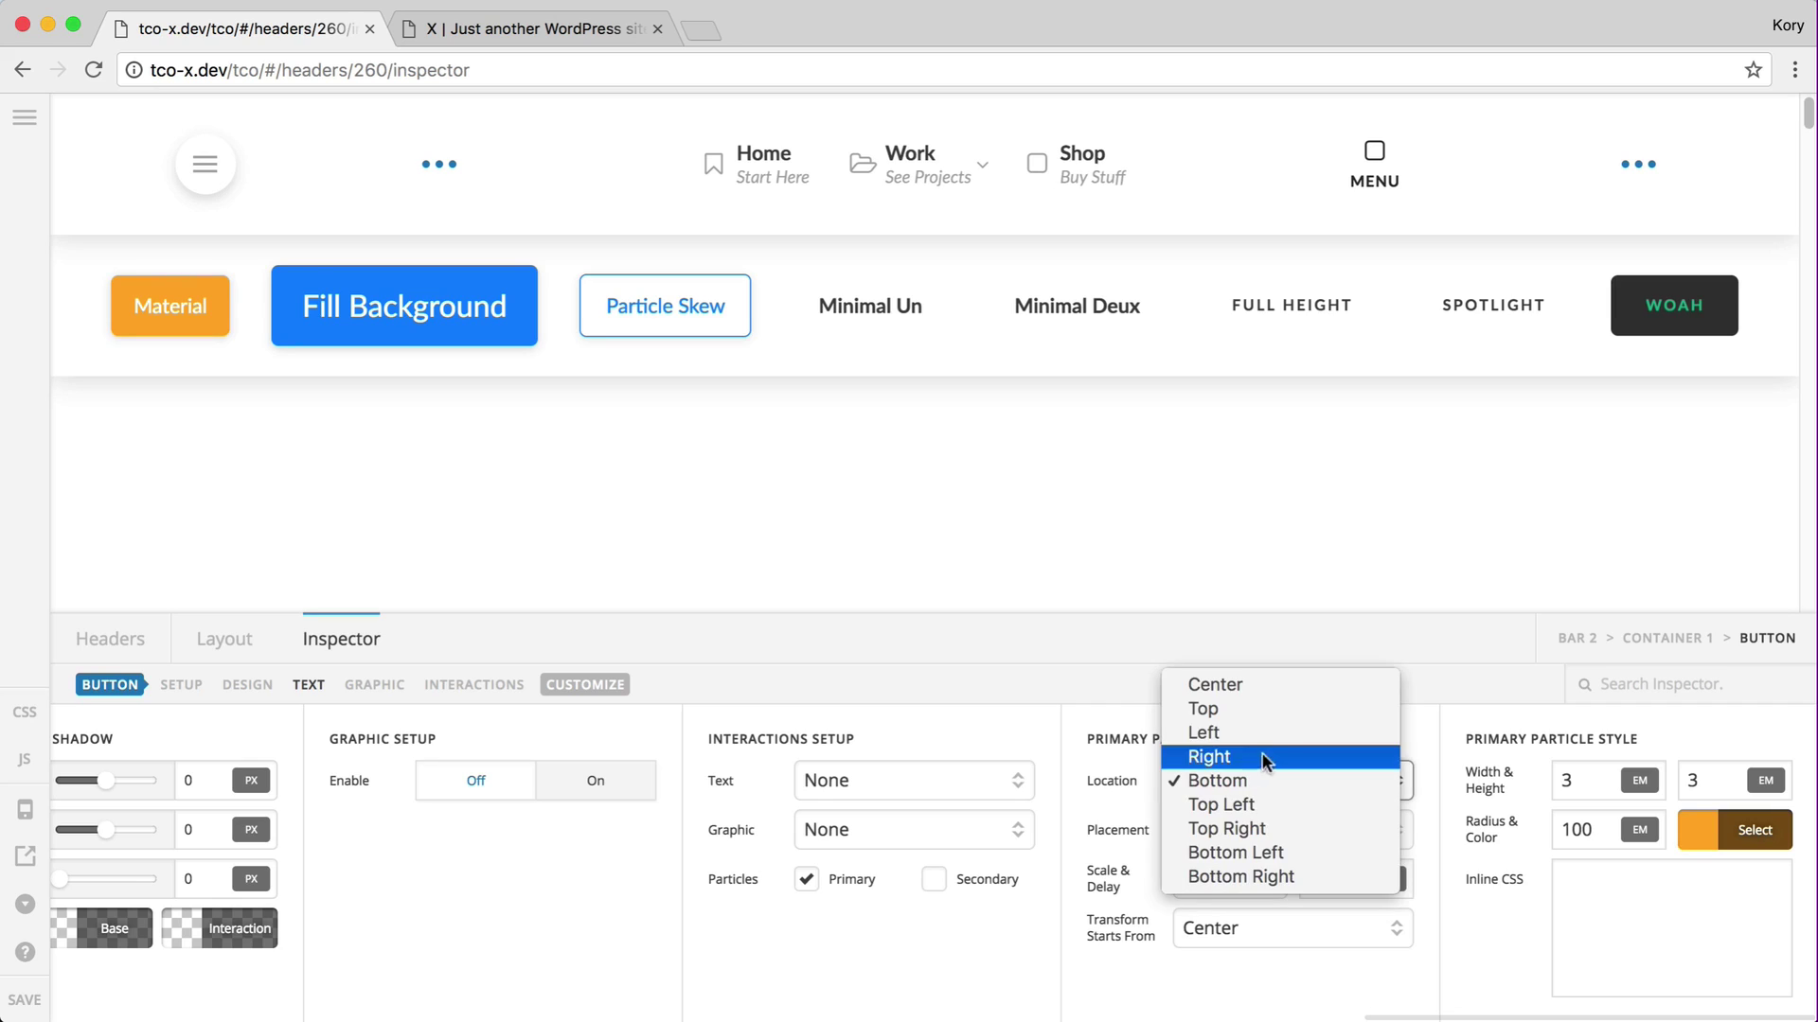
key("Escape")
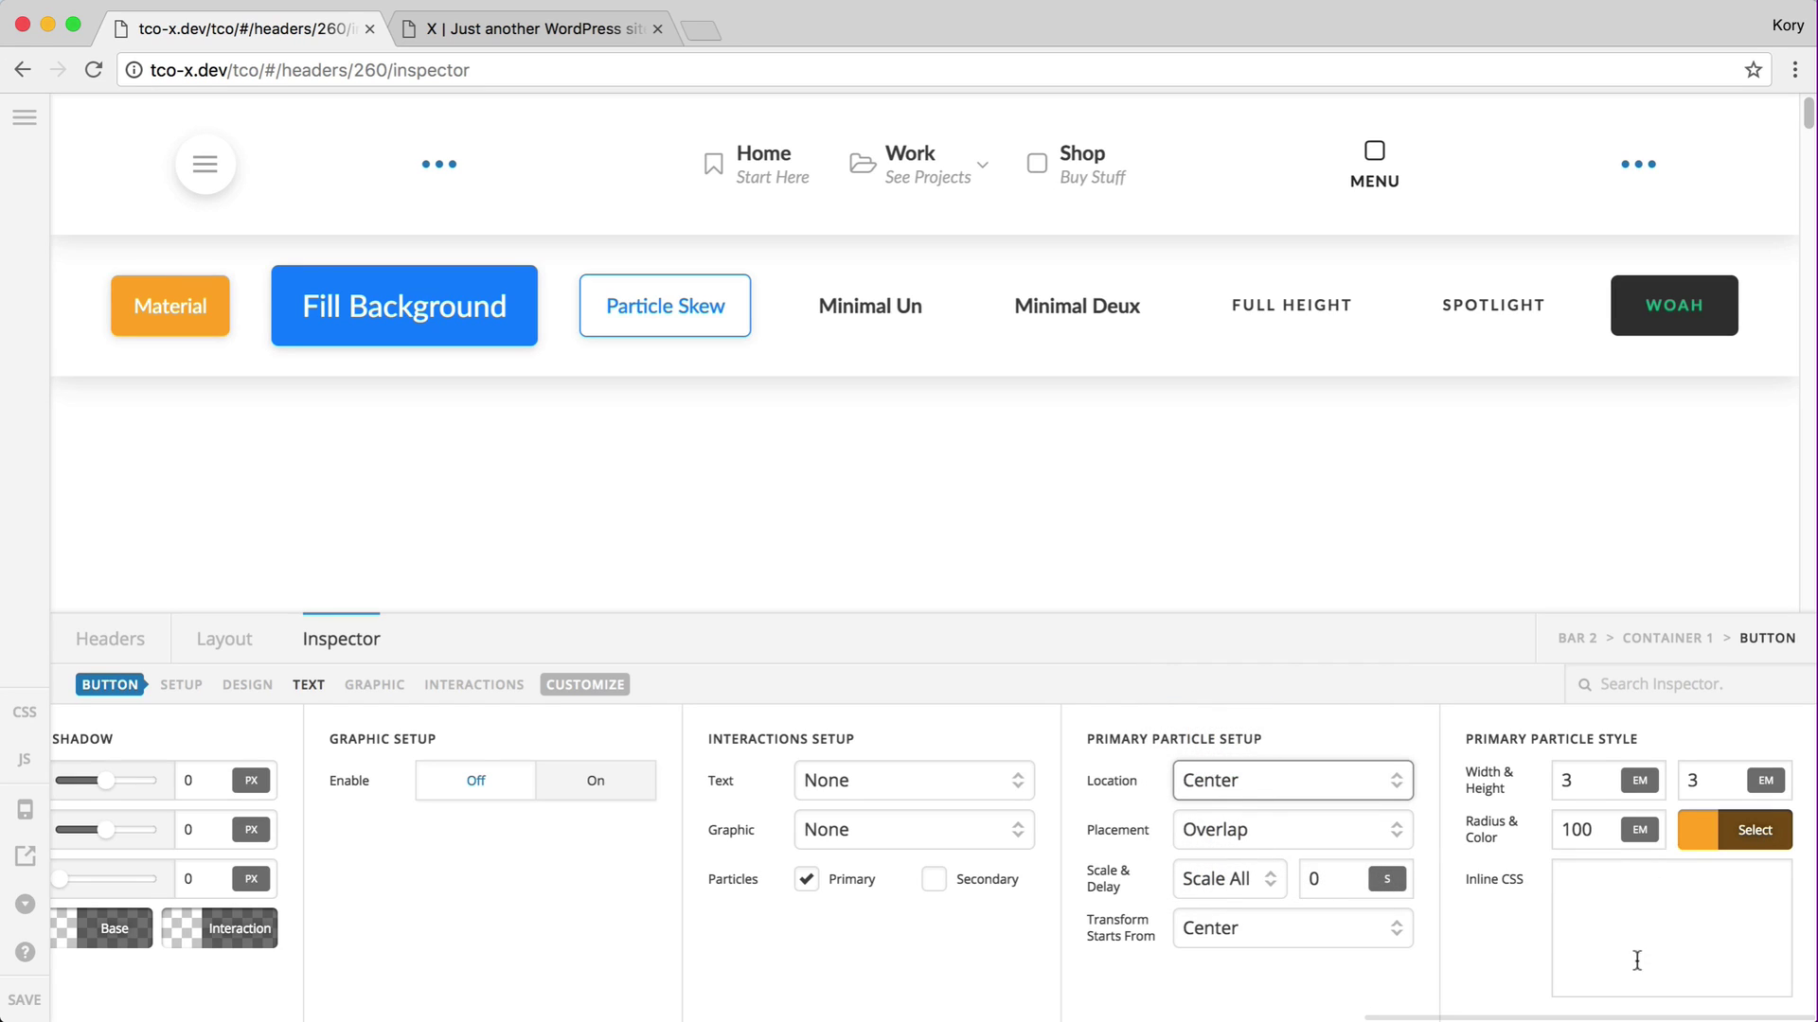
left_click(934, 880)
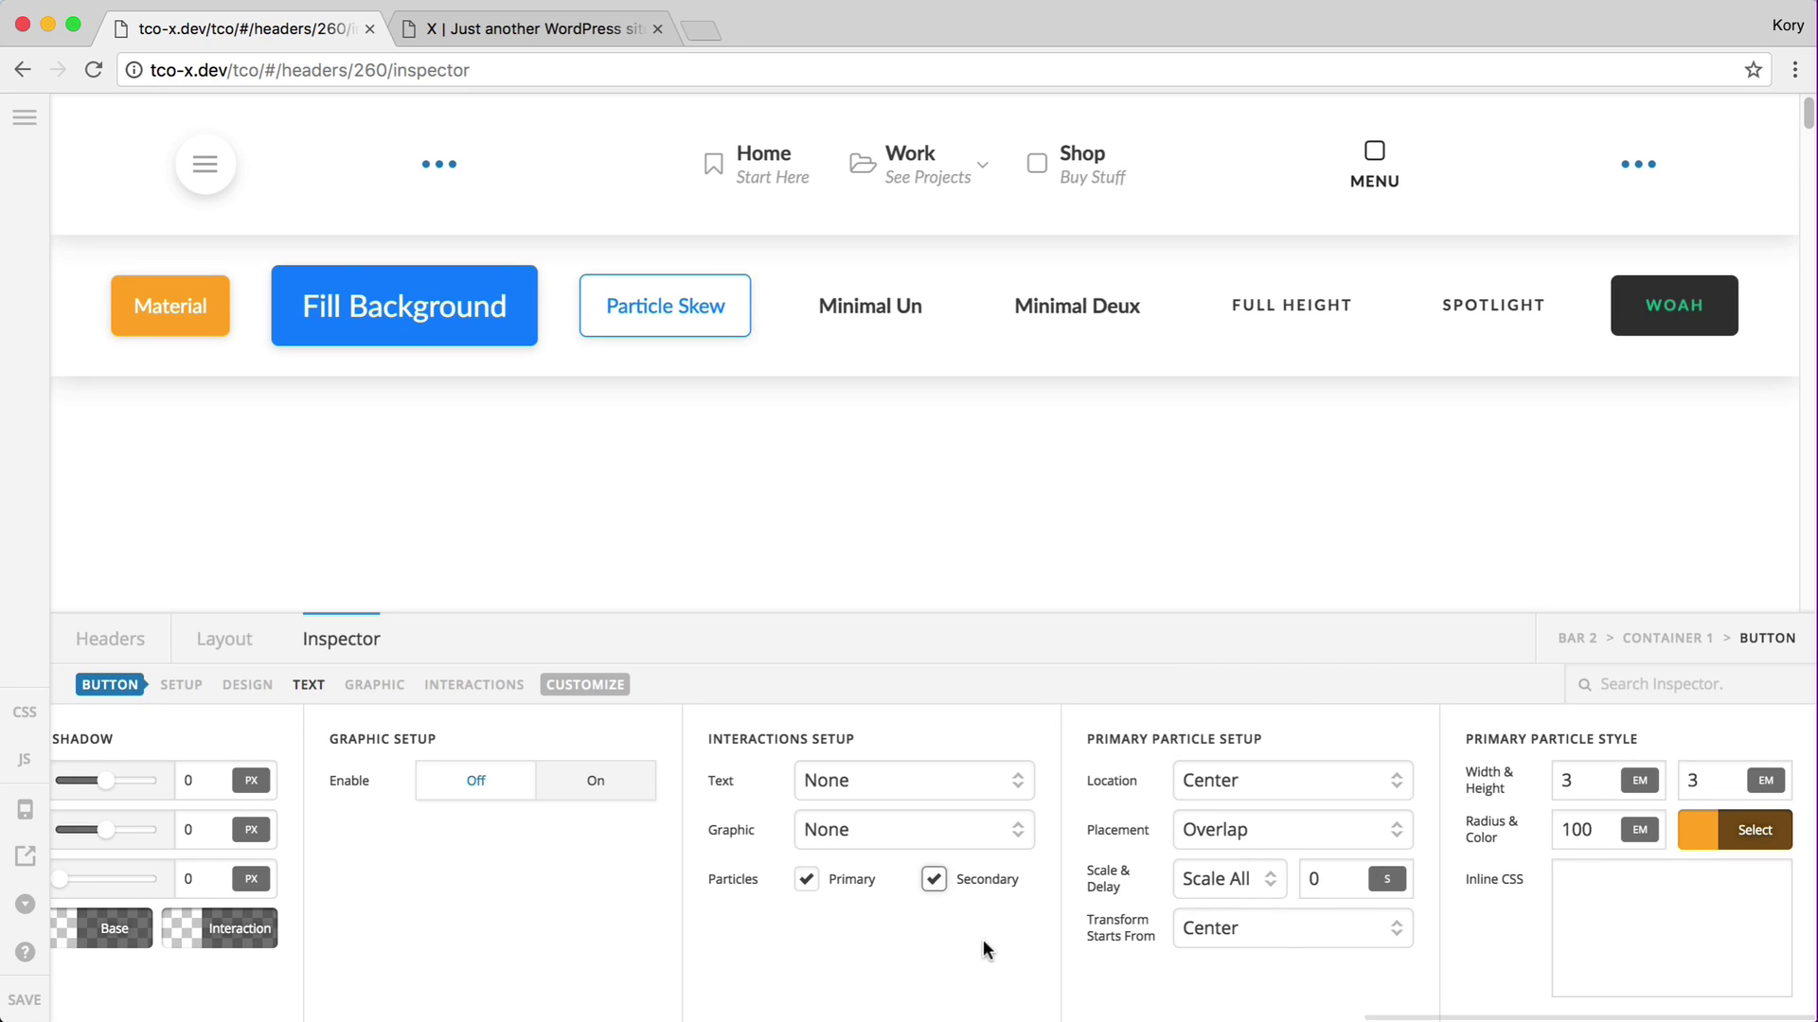
Examine Spotlight's secondary particle delay and its calc-based width, comparing that width with the primary particle's and checking the effect on the button.
scroll(986, 949, "right", 2)
scroll(985, 950, "right", 4)
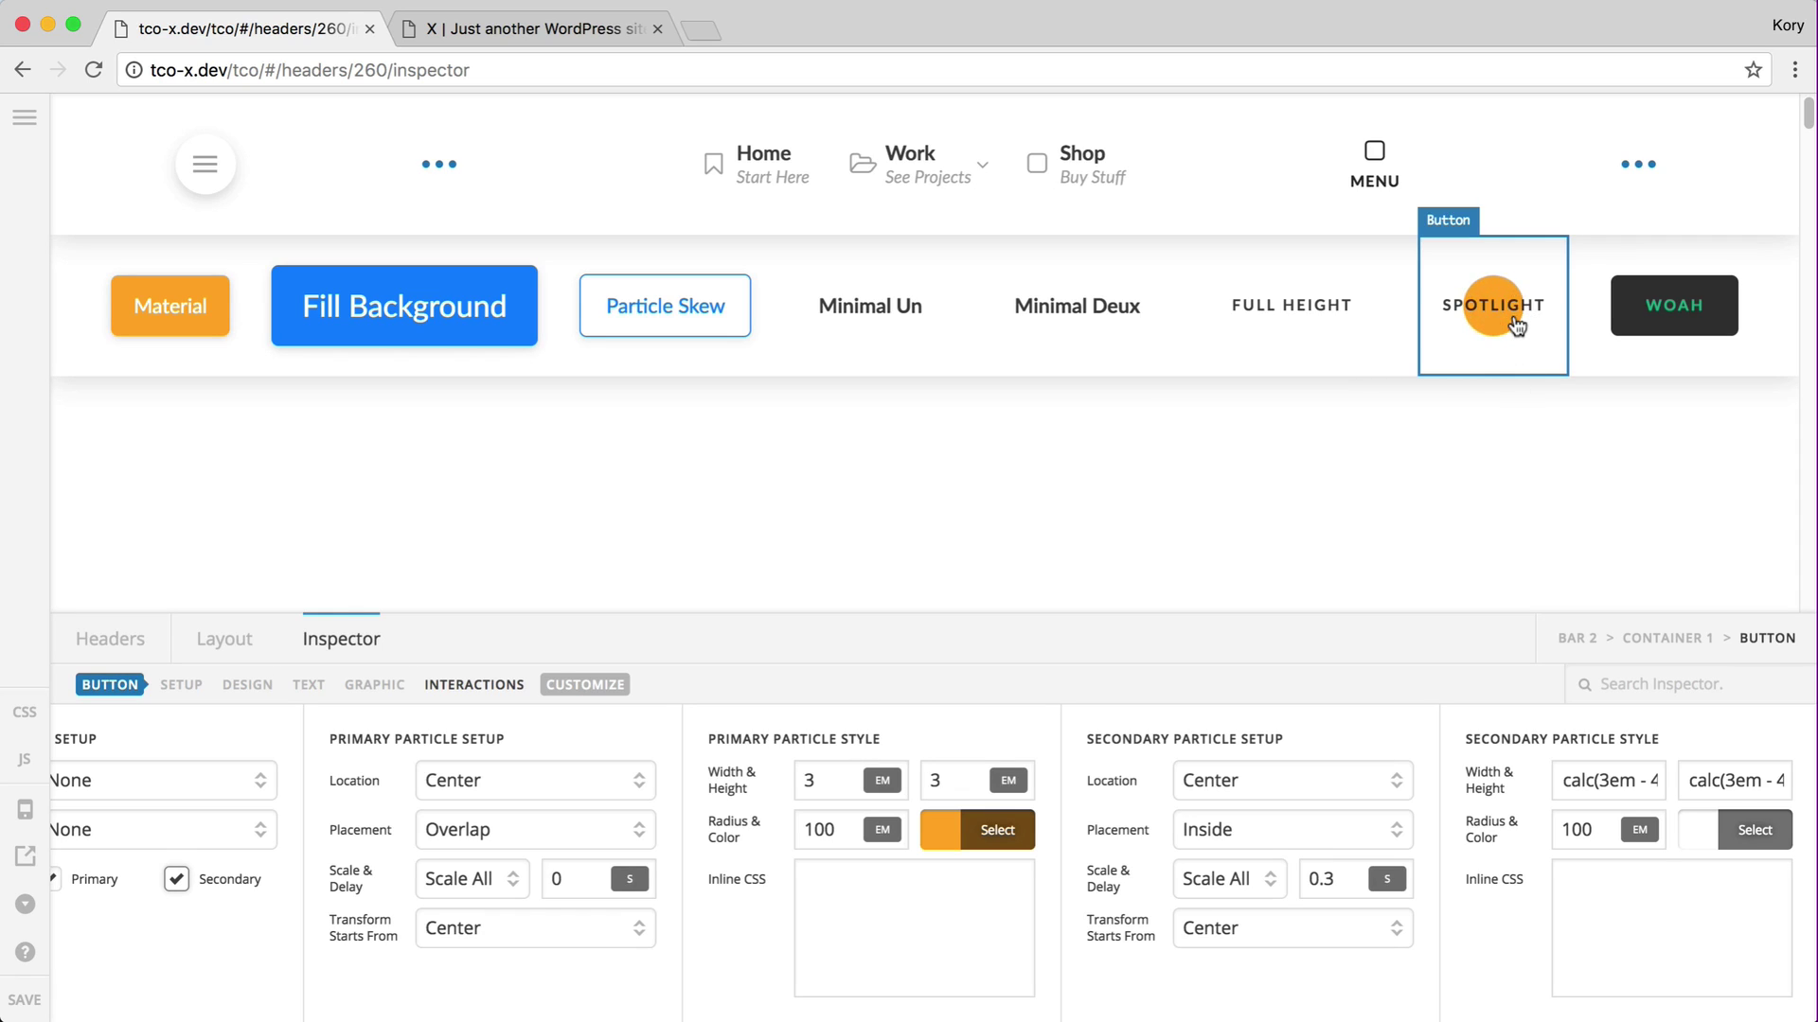
left_click(1334, 879)
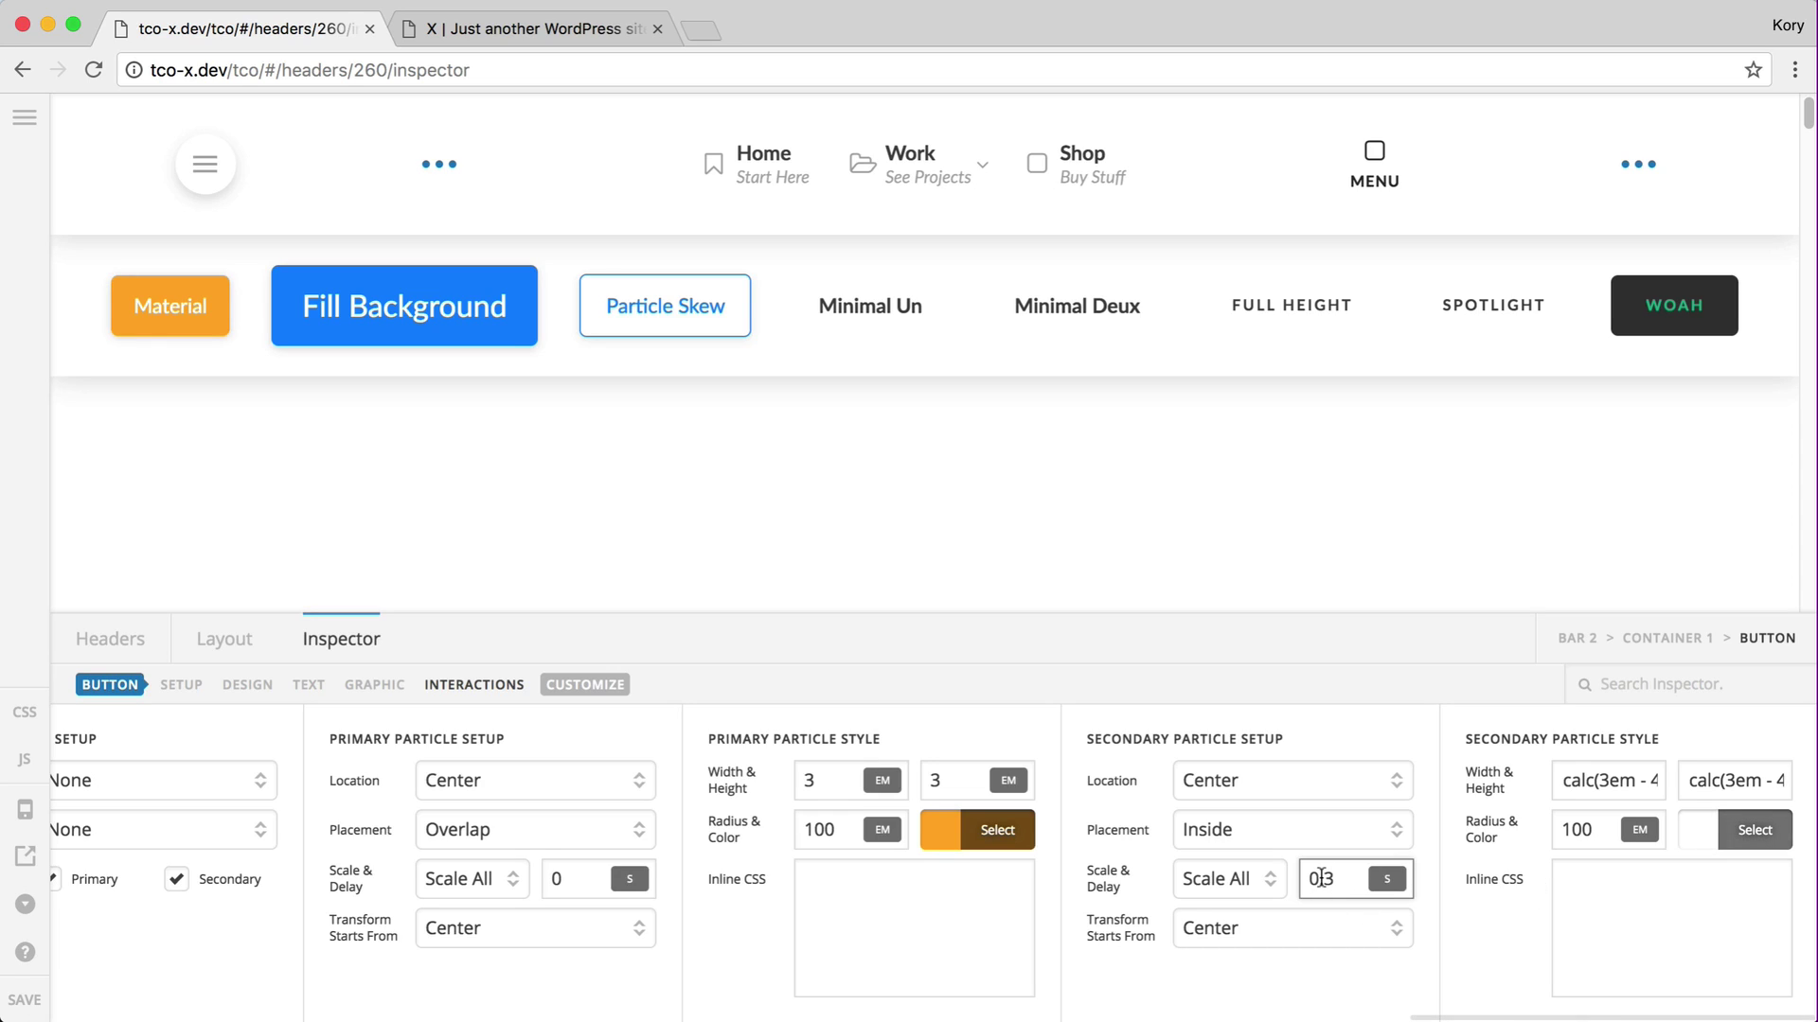
left_click(1493, 312)
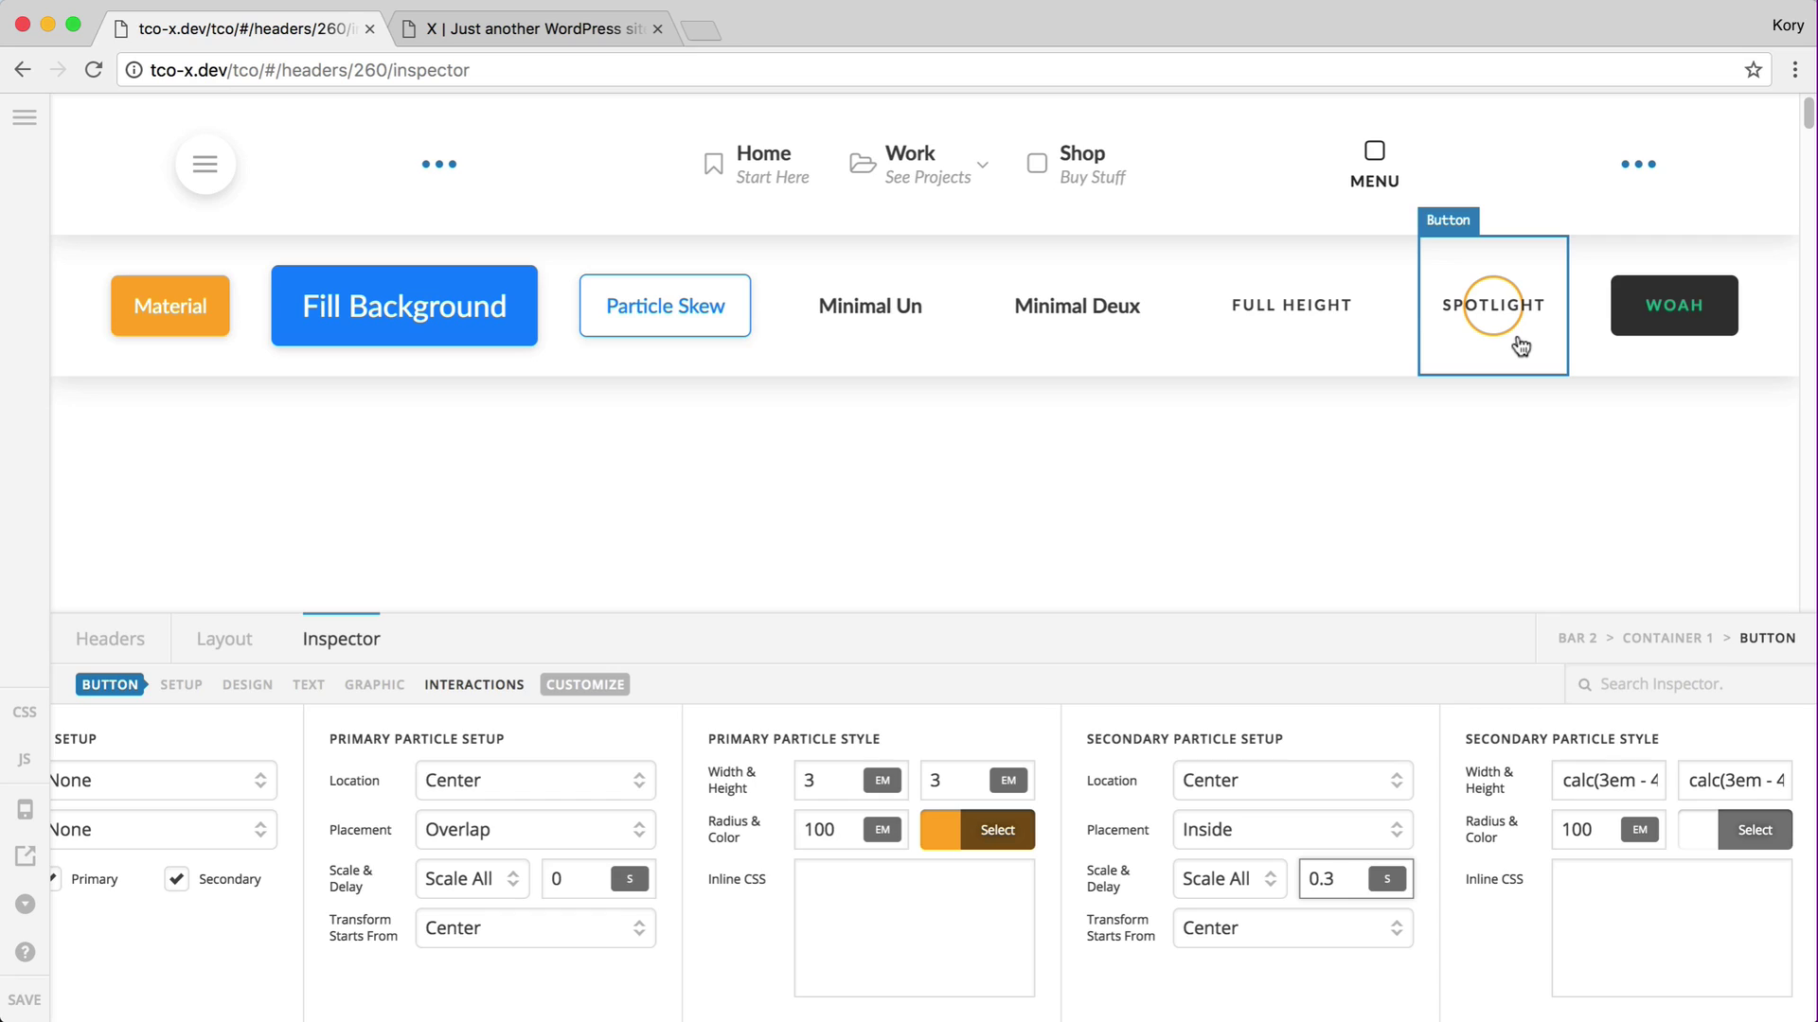
left_click(1587, 780)
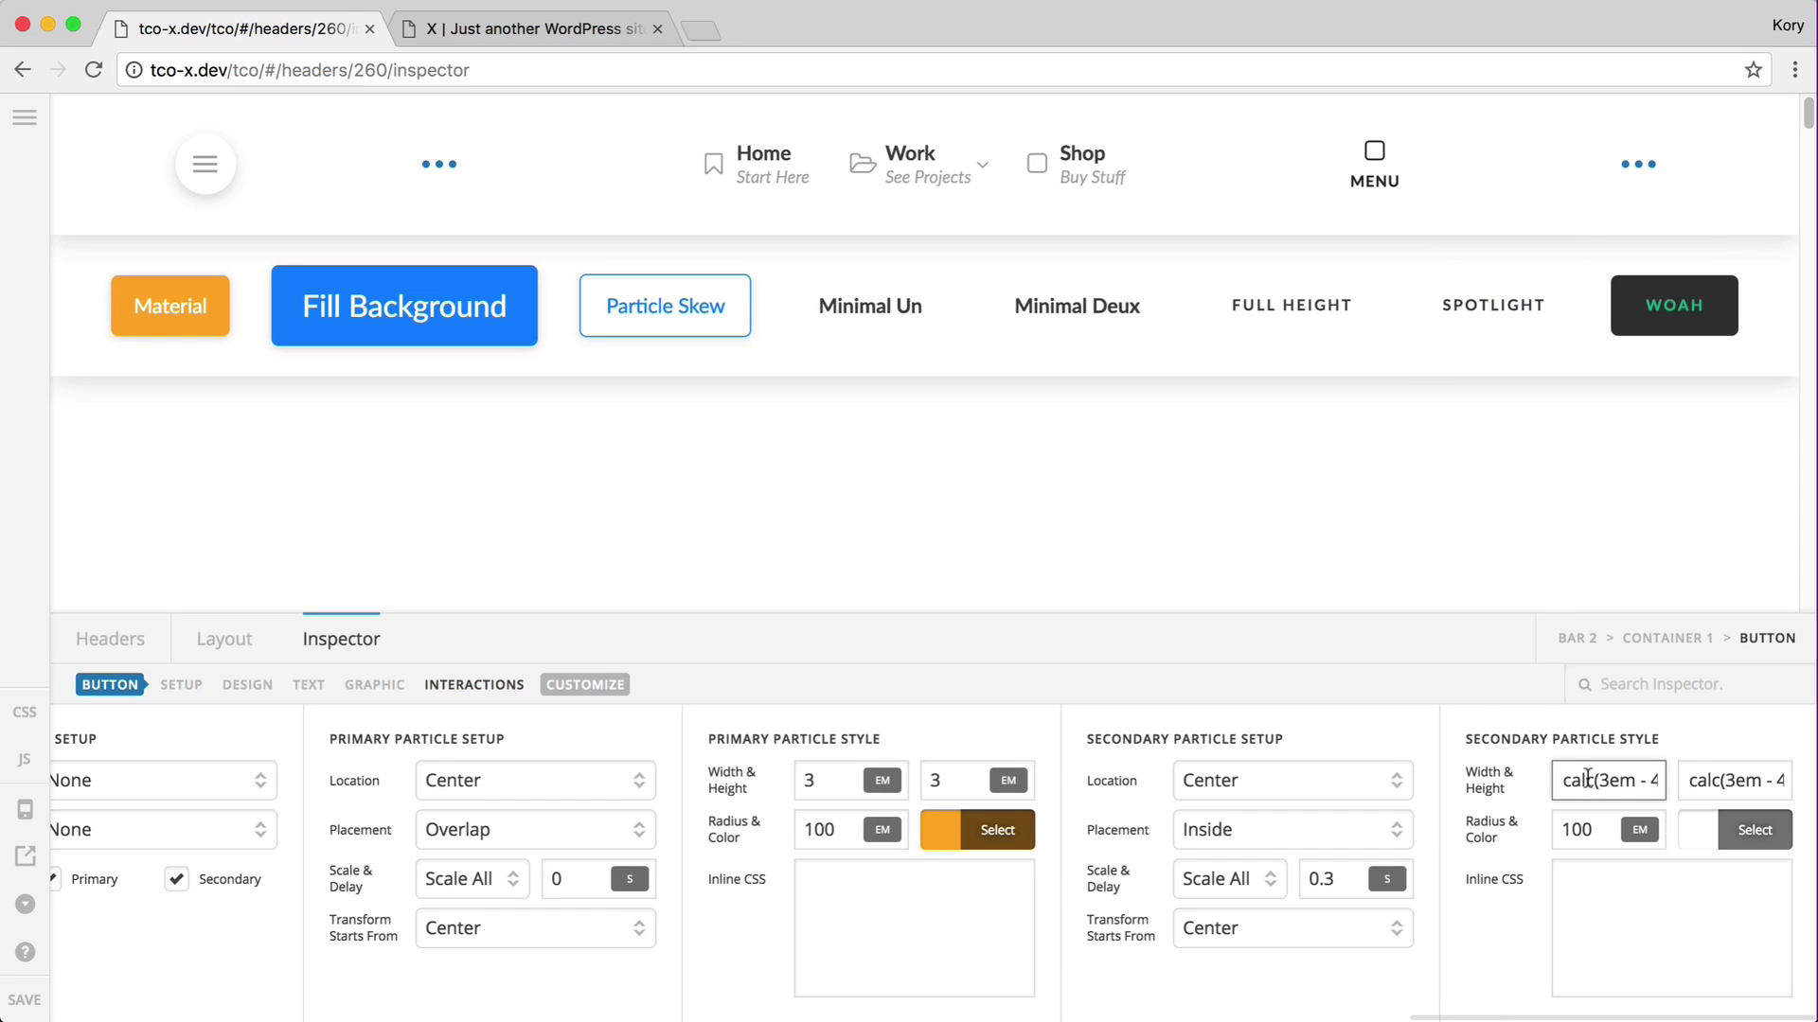
key("End")
key("Home")
left_click(811, 782)
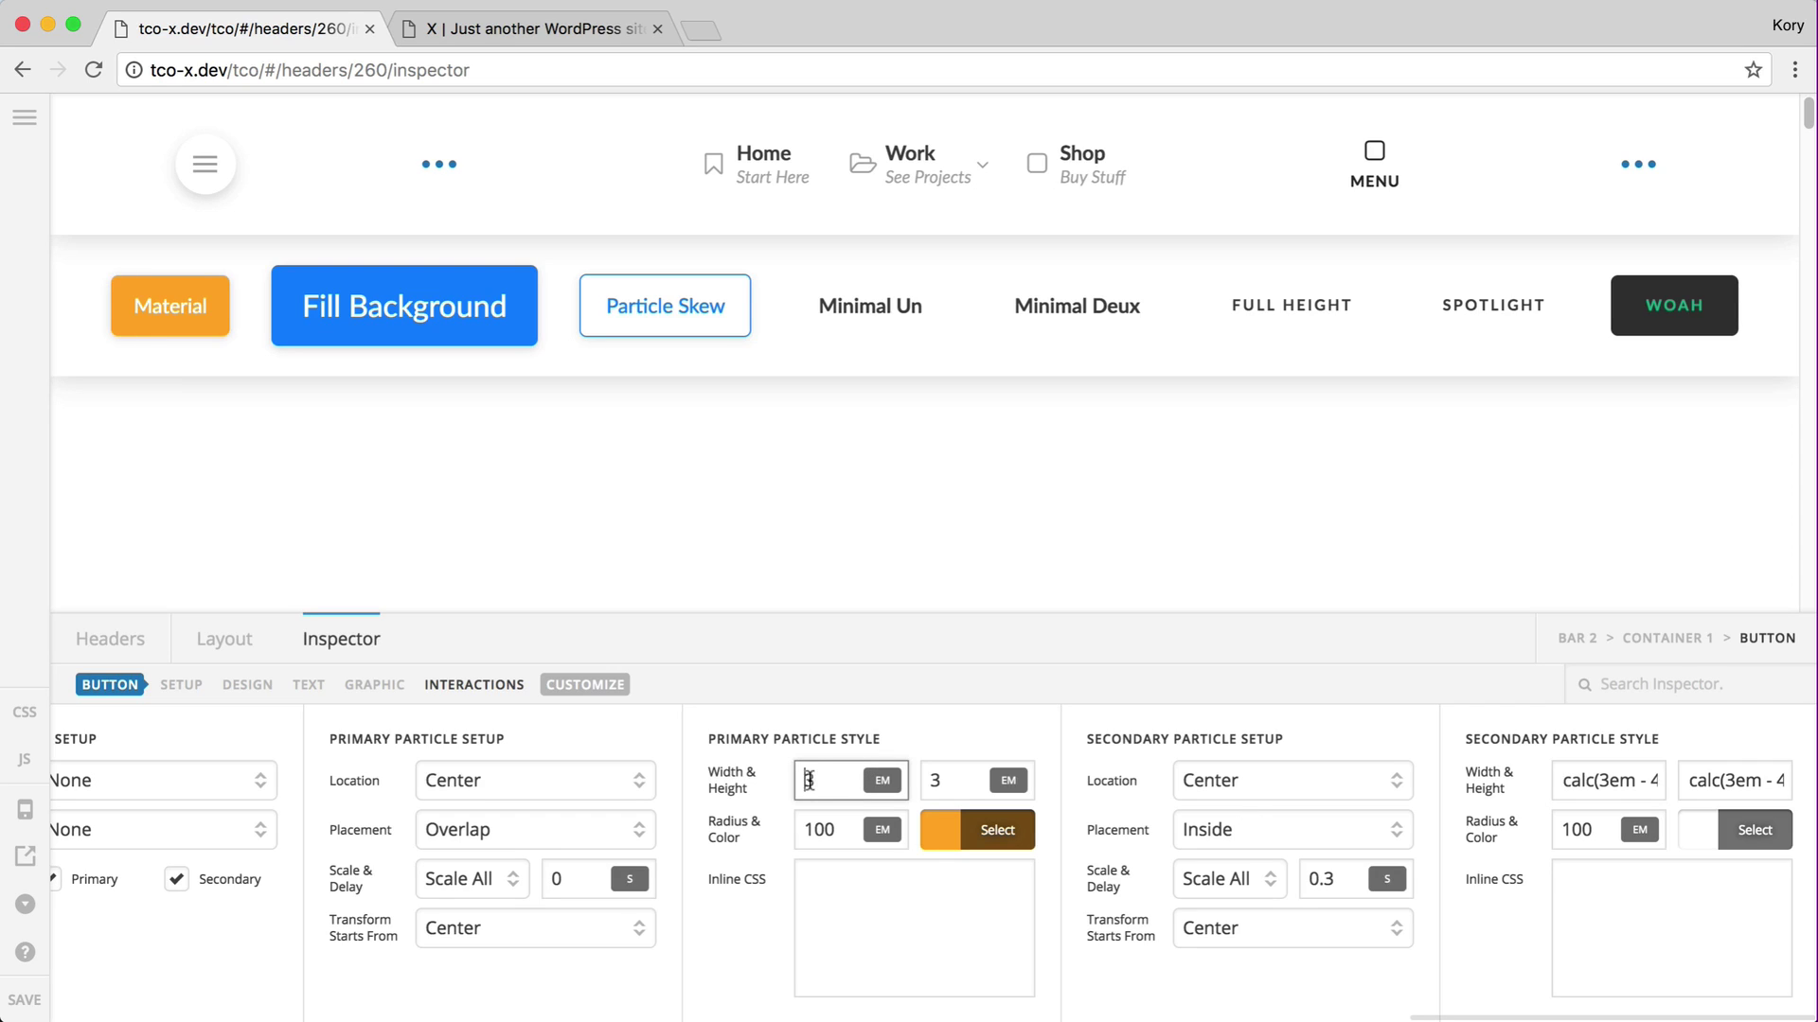
left_click(1600, 780)
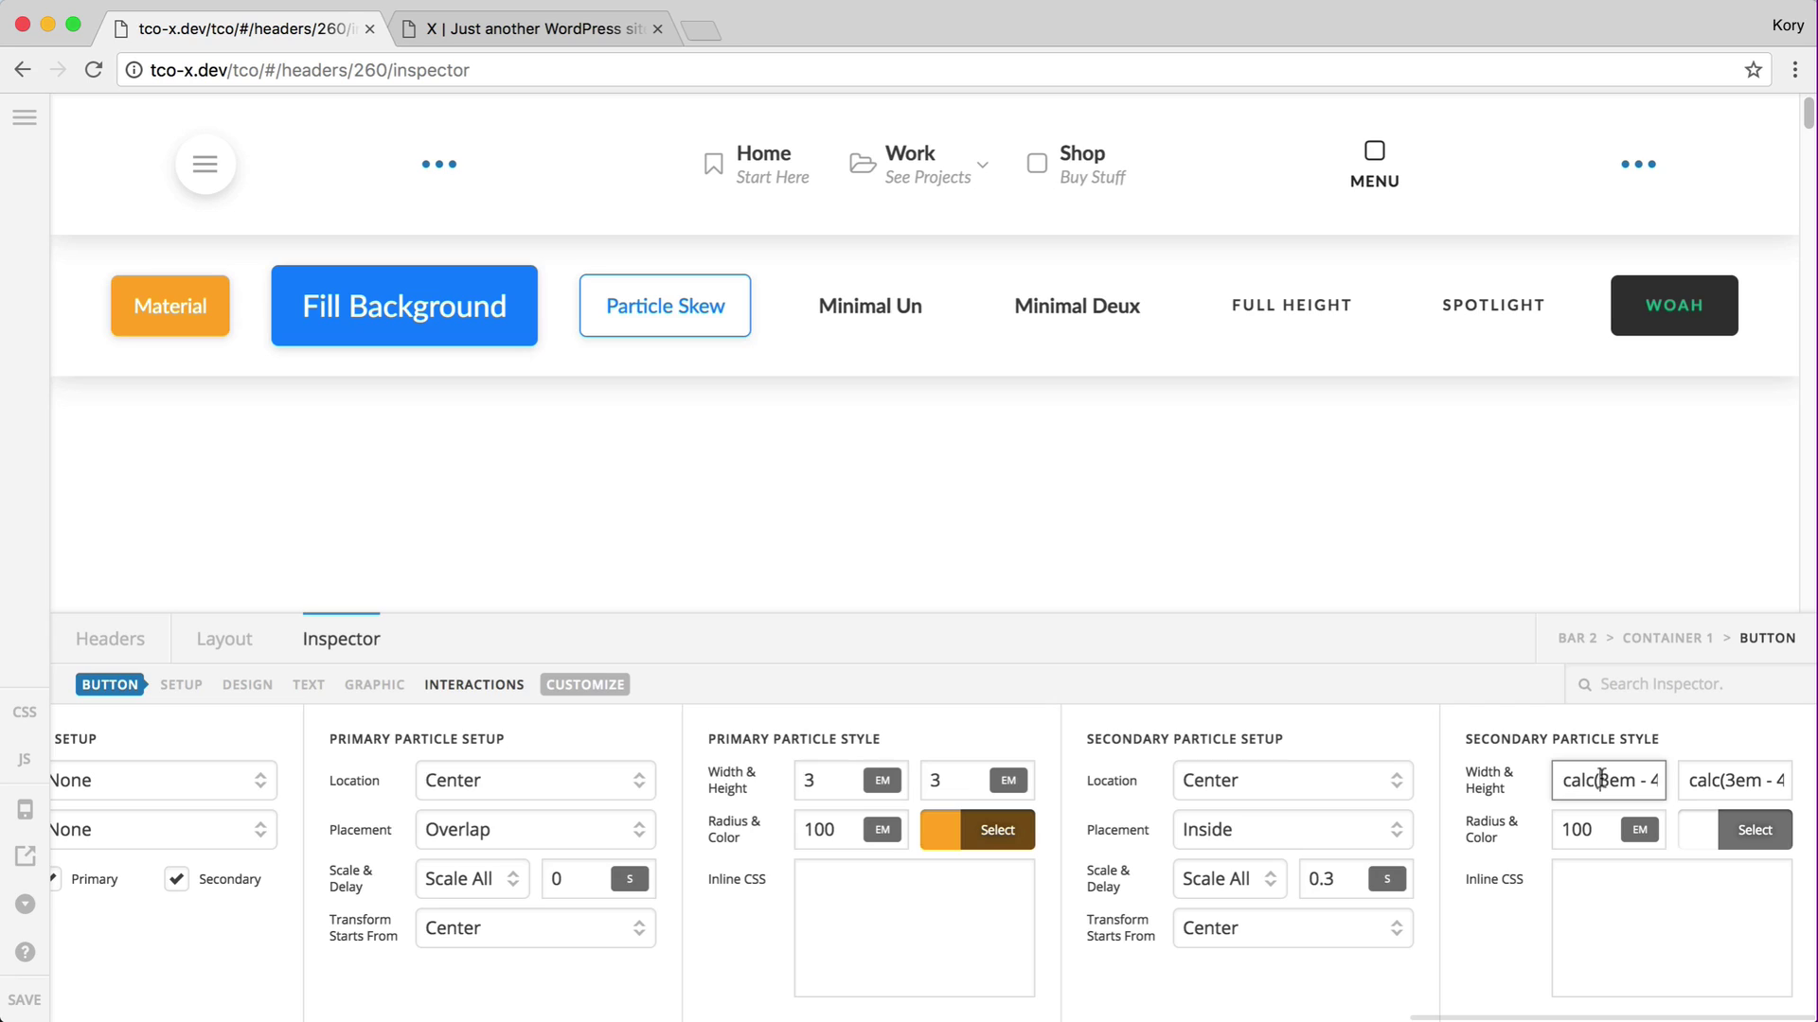
double_click(1600, 780)
key("BackSpace")
double_click(1635, 780)
left_click(1582, 779)
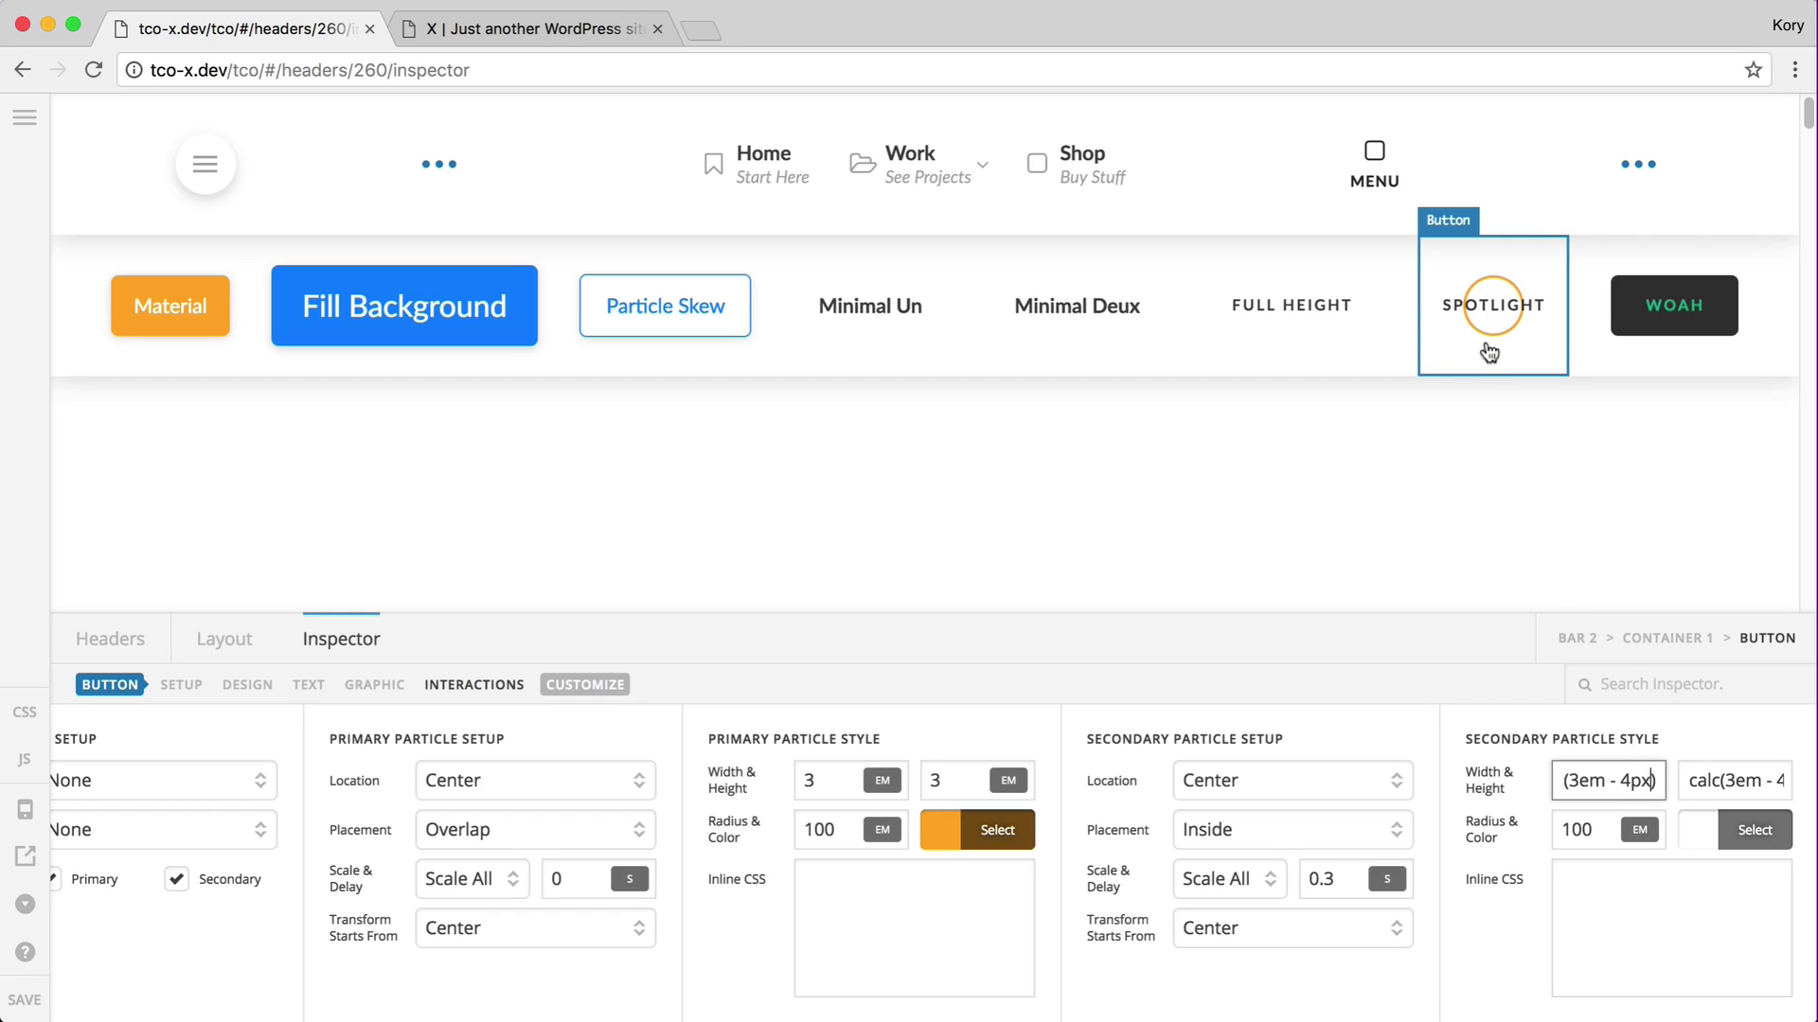
Set the delay of Spotlight's secondary particle to 0 seconds.
left_click(1320, 879)
double_click(1321, 880)
type("0")
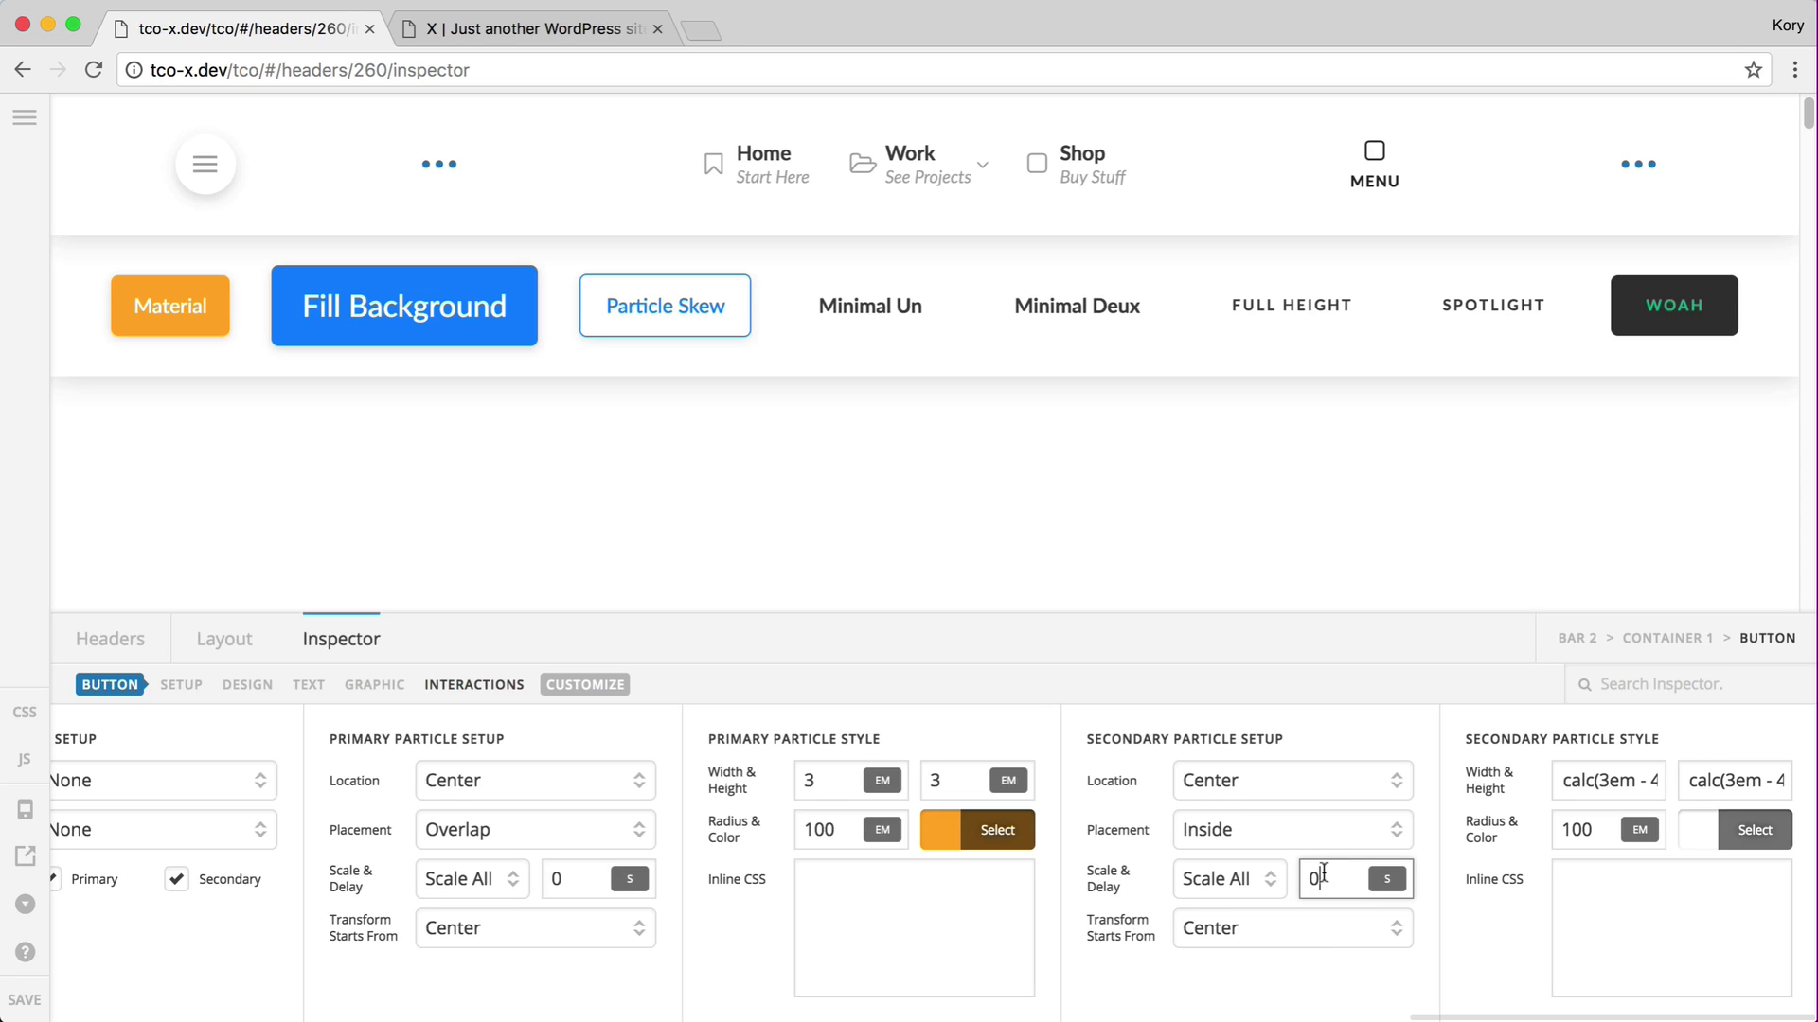
Try a width of 3em and a height of calc(3em - 10px) for Spotlight's secondary particle.
left_click(1608, 782)
key("End")
triple_click(1607, 781)
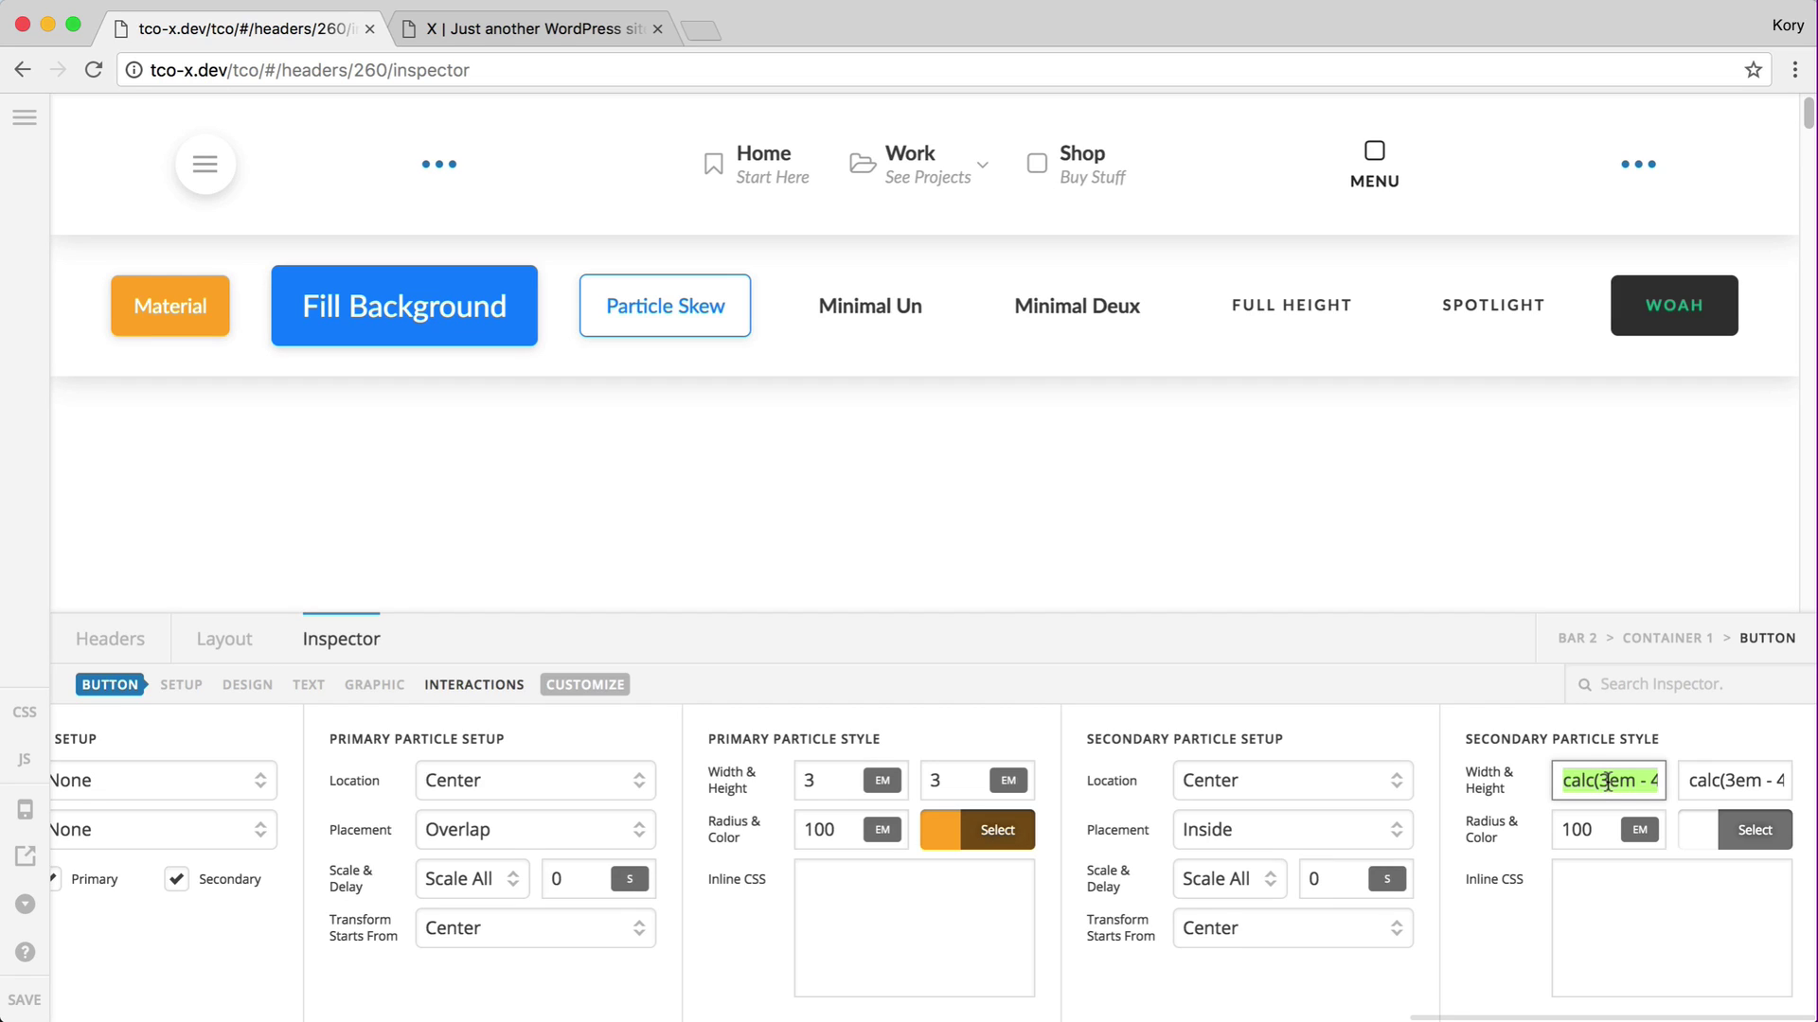
type("3em")
left_click(1733, 780)
double_click(1751, 781)
type("10p")
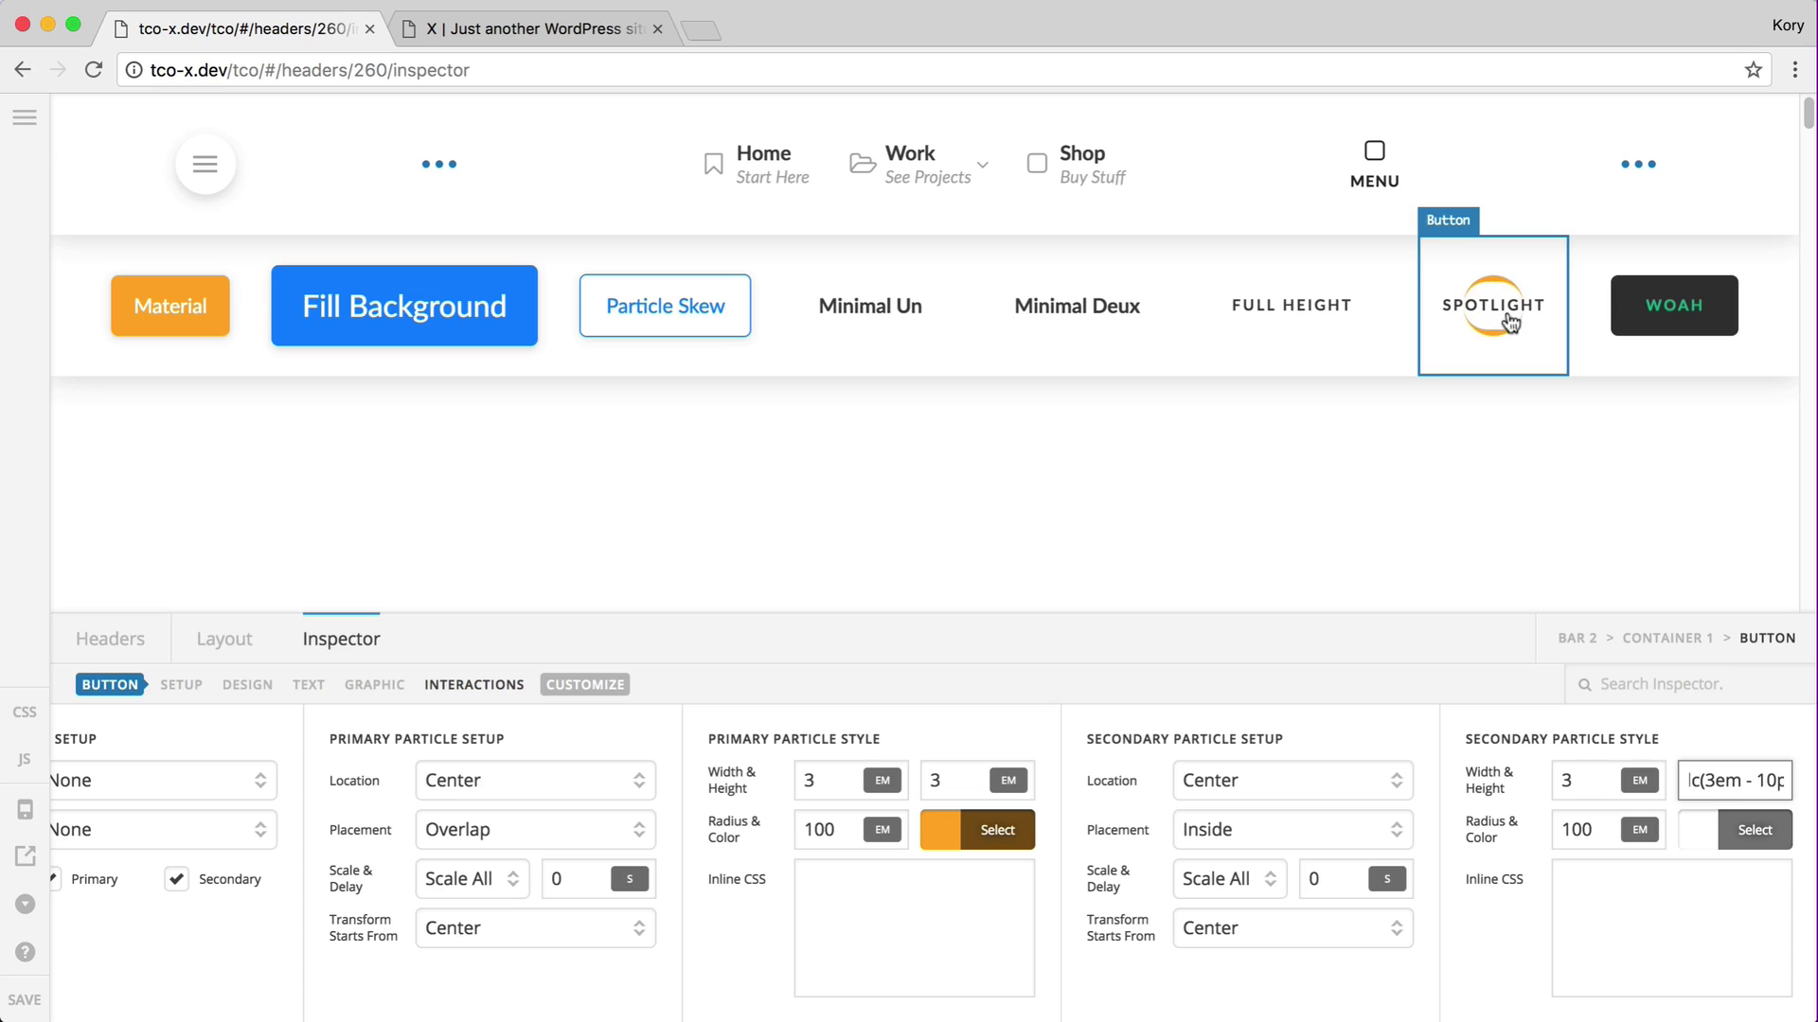
Change the secondary particle's height to calc(3em - 8px), check Spotlight's arcs, and reduce the subtracted amount to 6px.
double_click(1766, 781)
type("8")
left_click(1574, 784)
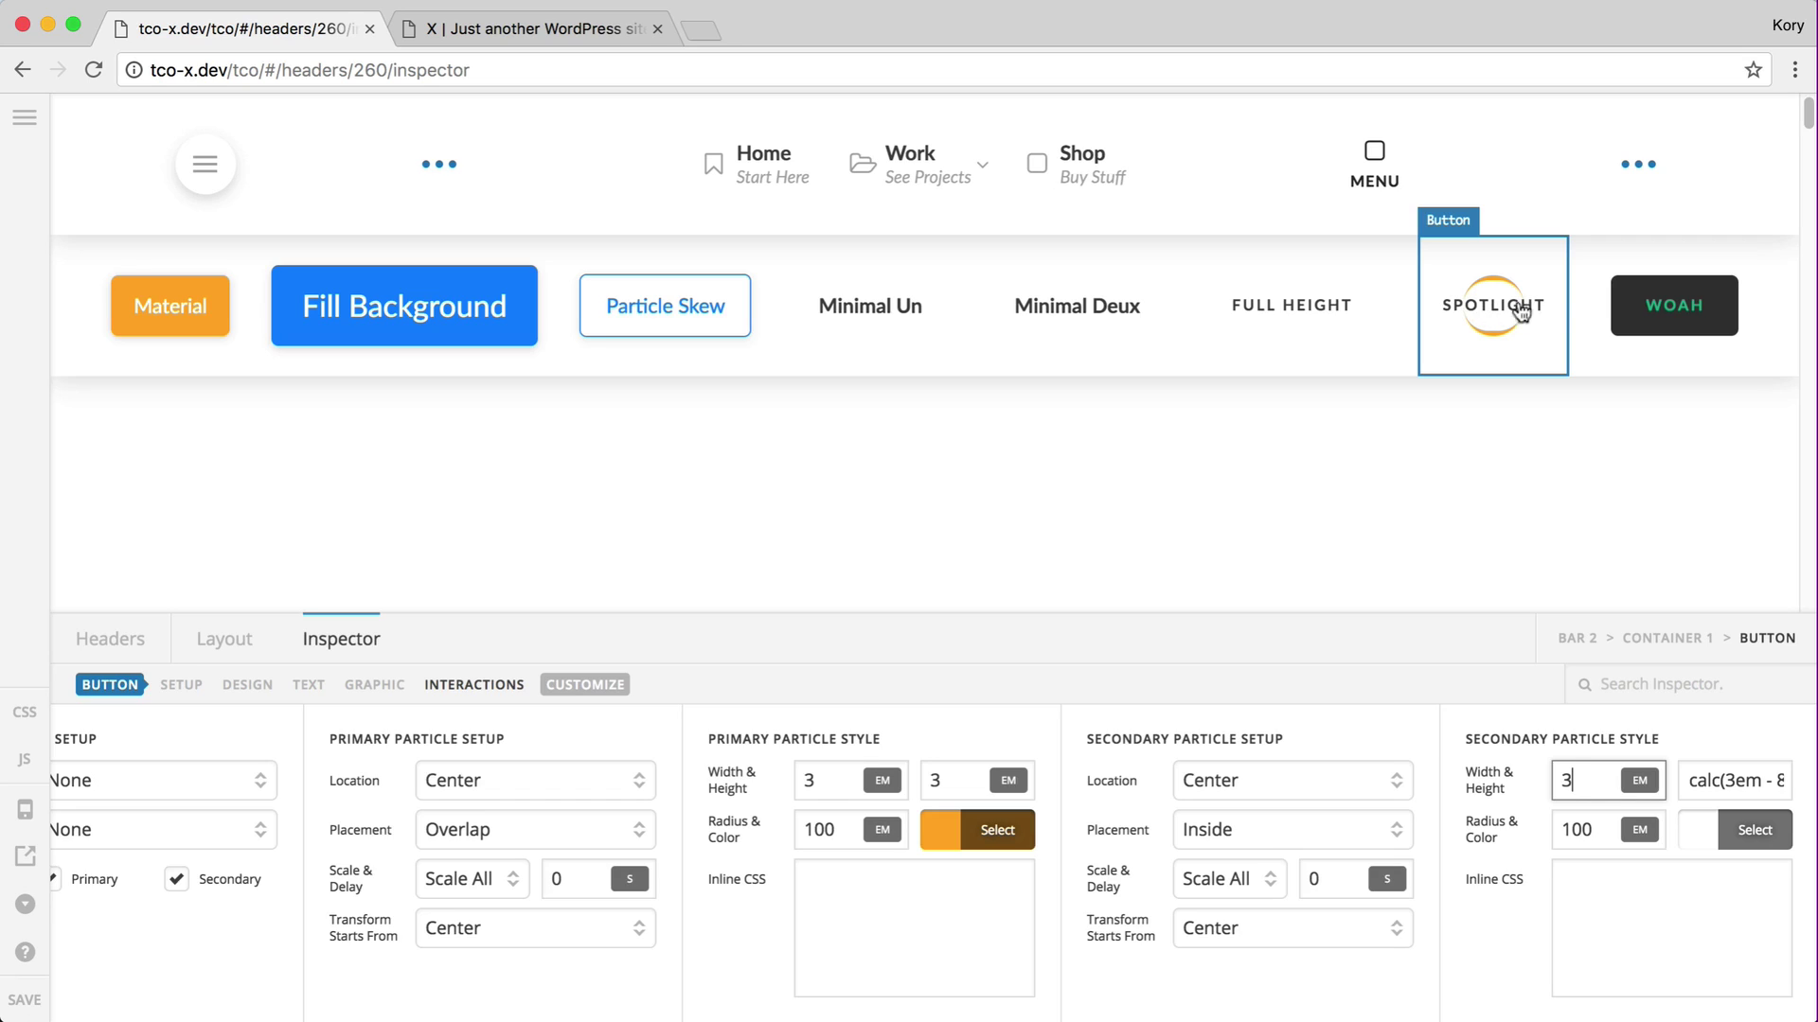
left_click(1755, 772)
key("End")
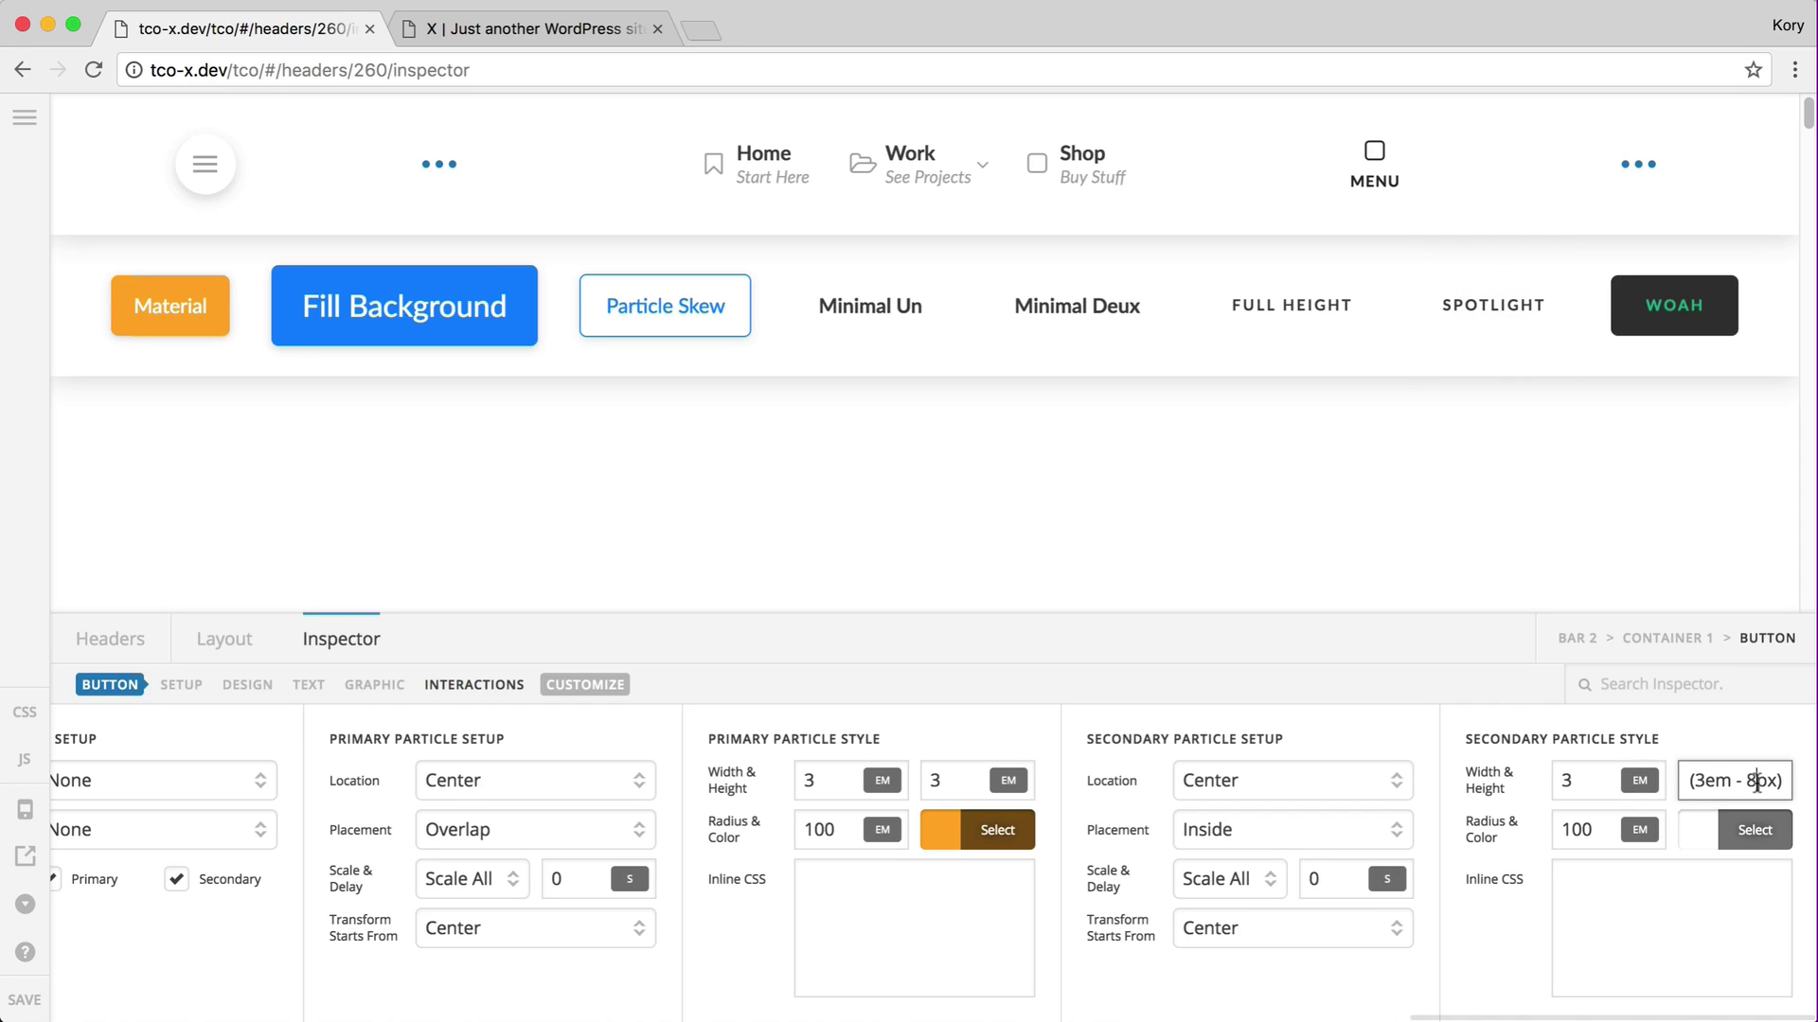
left_click(1757, 782)
key("BackSpace")
type("6")
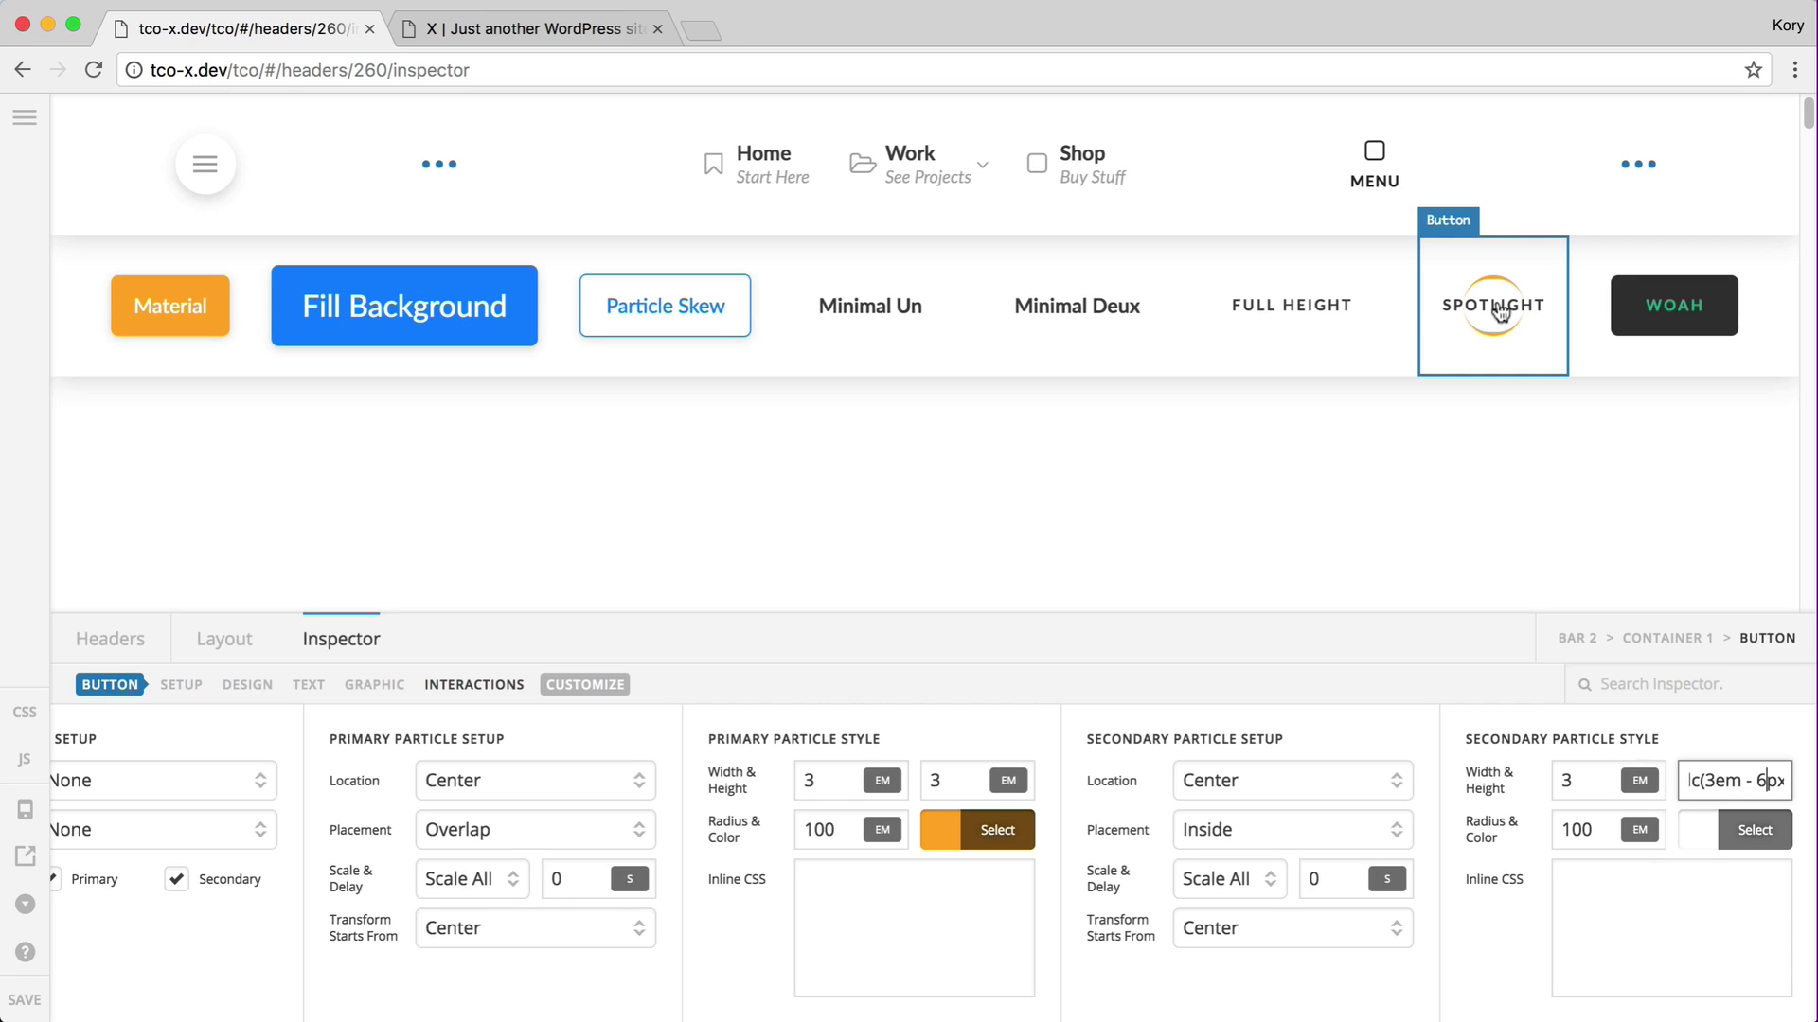
Copy the secondary particle's height expression, calc(3em - 6px), into its width.
left_click(1713, 787)
triple_click(1713, 786)
key("ctrl+c")
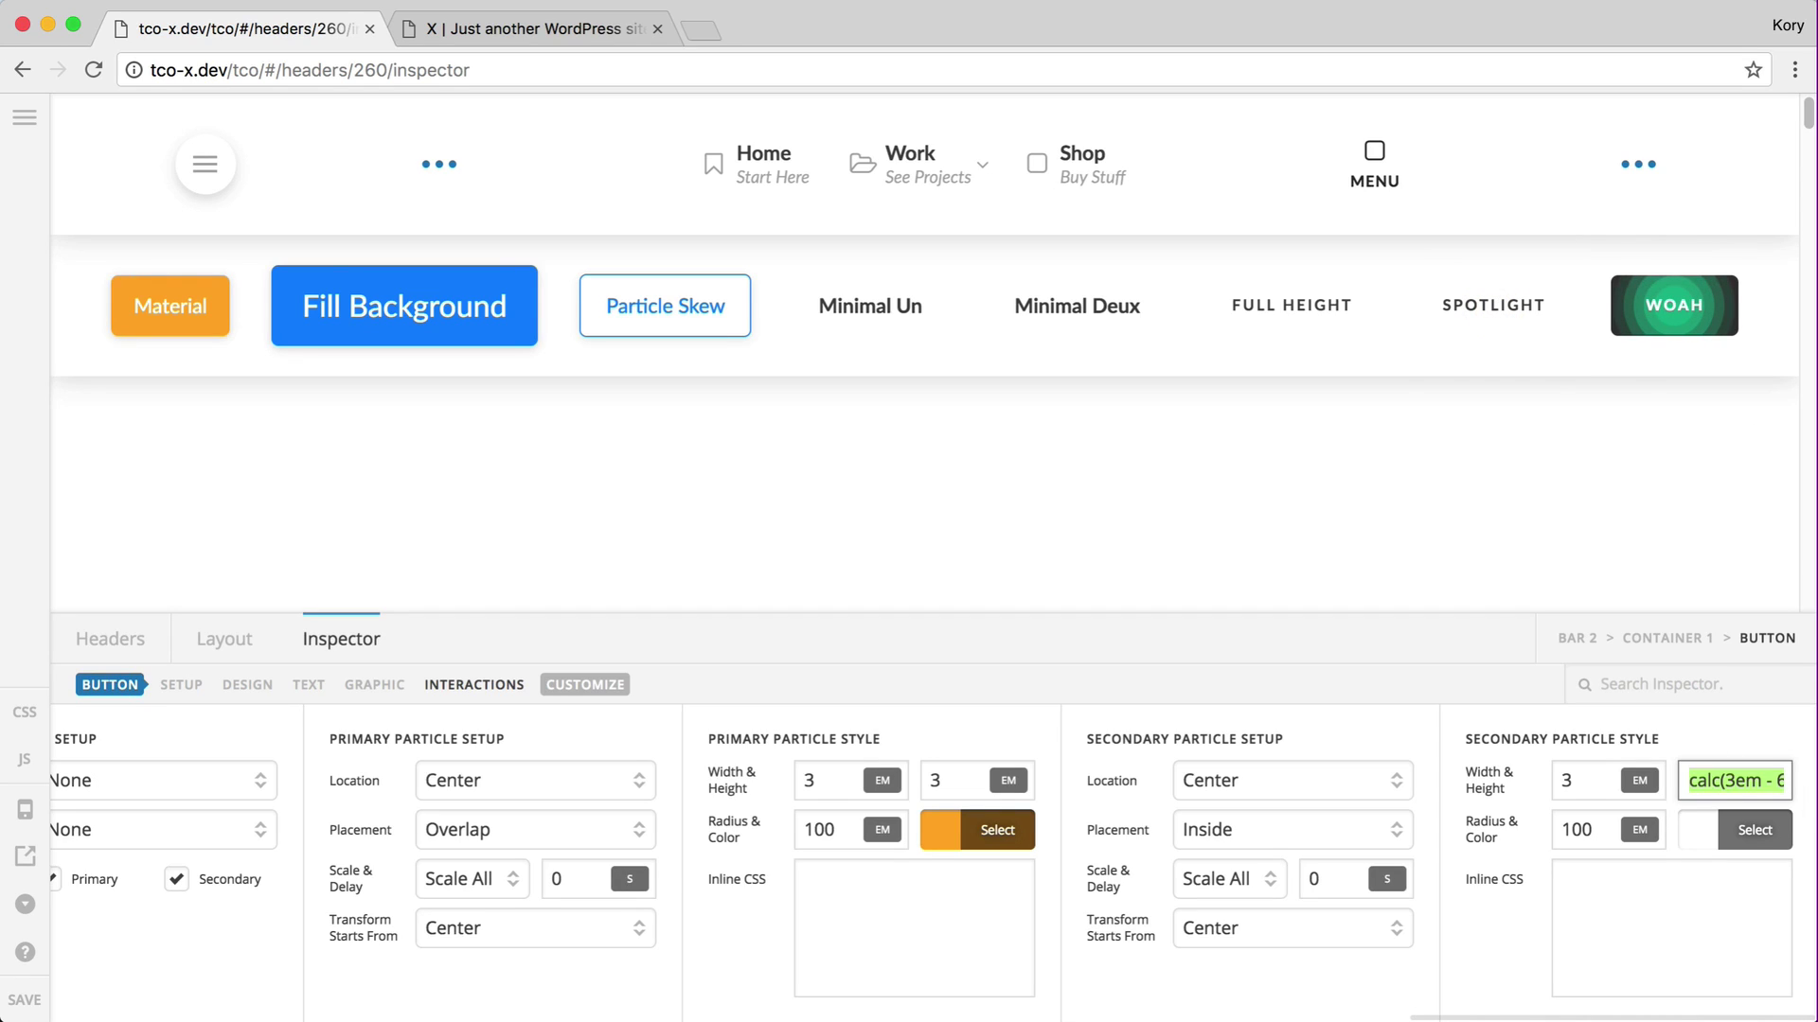
double_click(1603, 779)
key("ctrl+v")
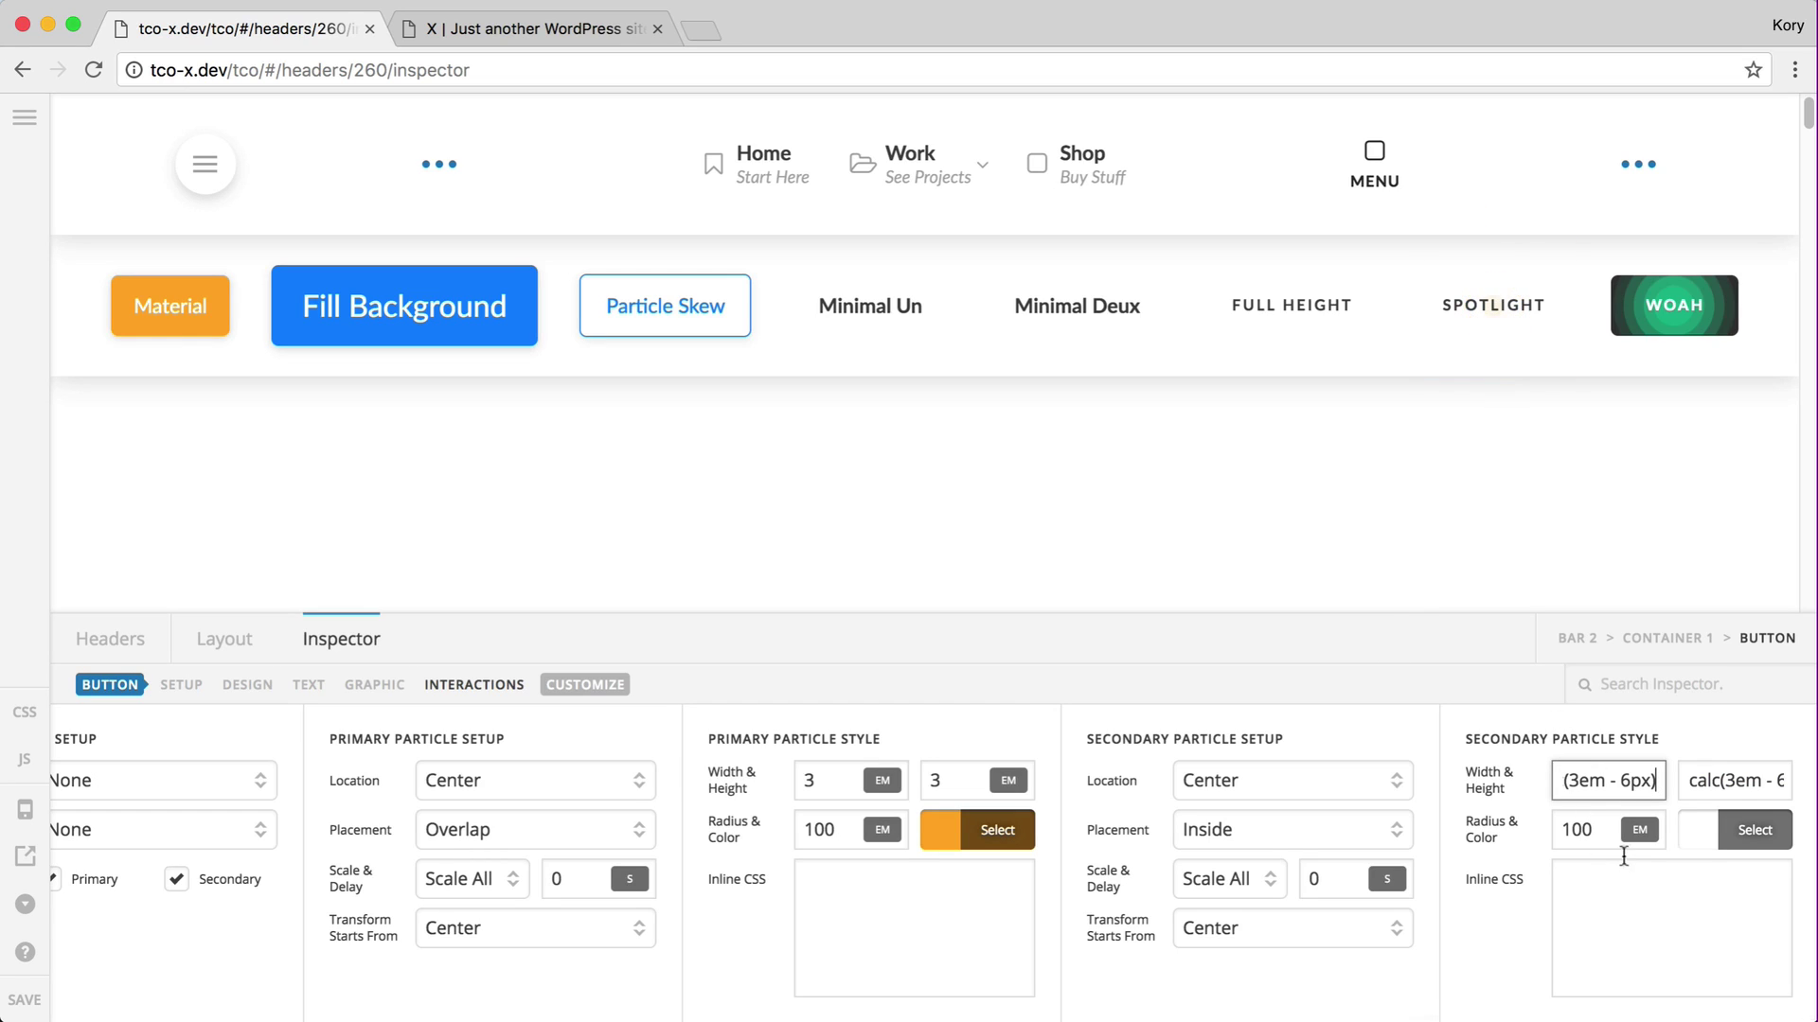
Set both the width and height of Spotlight's secondary particle to calc(3em - 4px).
left_click(1630, 779)
key("BackSpace")
type("4")
key("ctrl+a")
key("super+c")
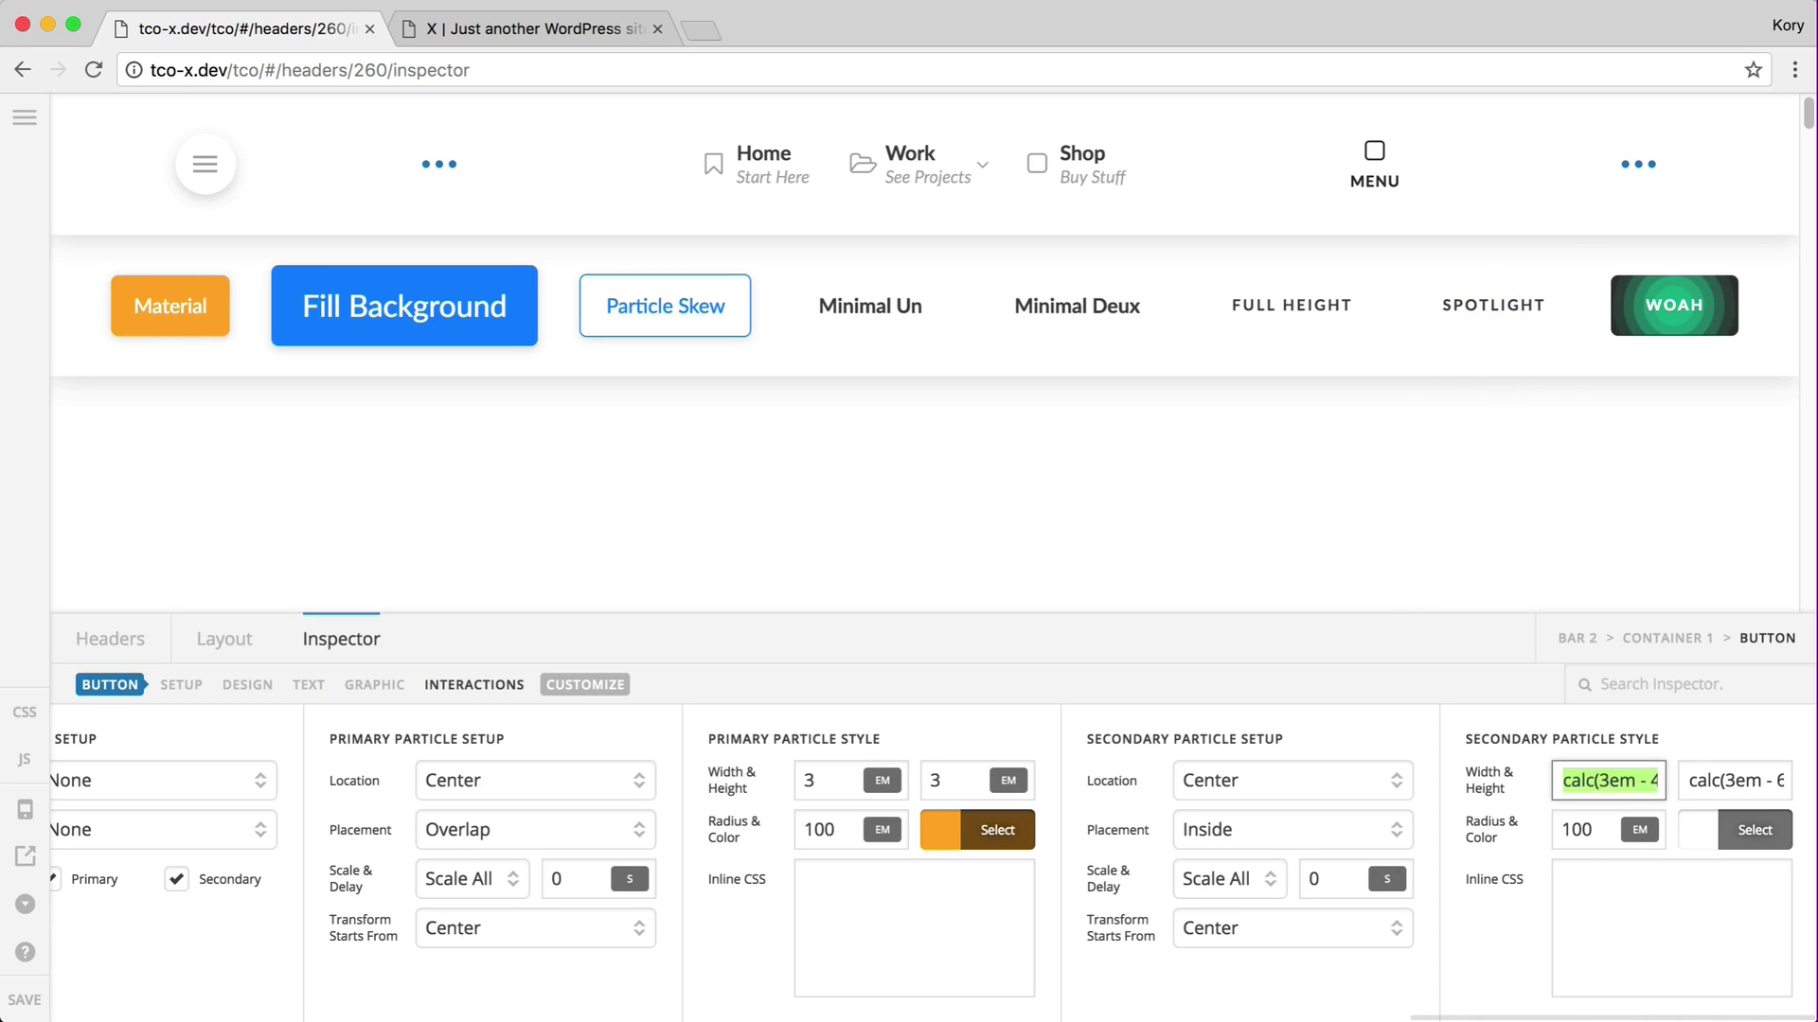
left_click(1732, 780)
key("ctrl+a")
key("super+v")
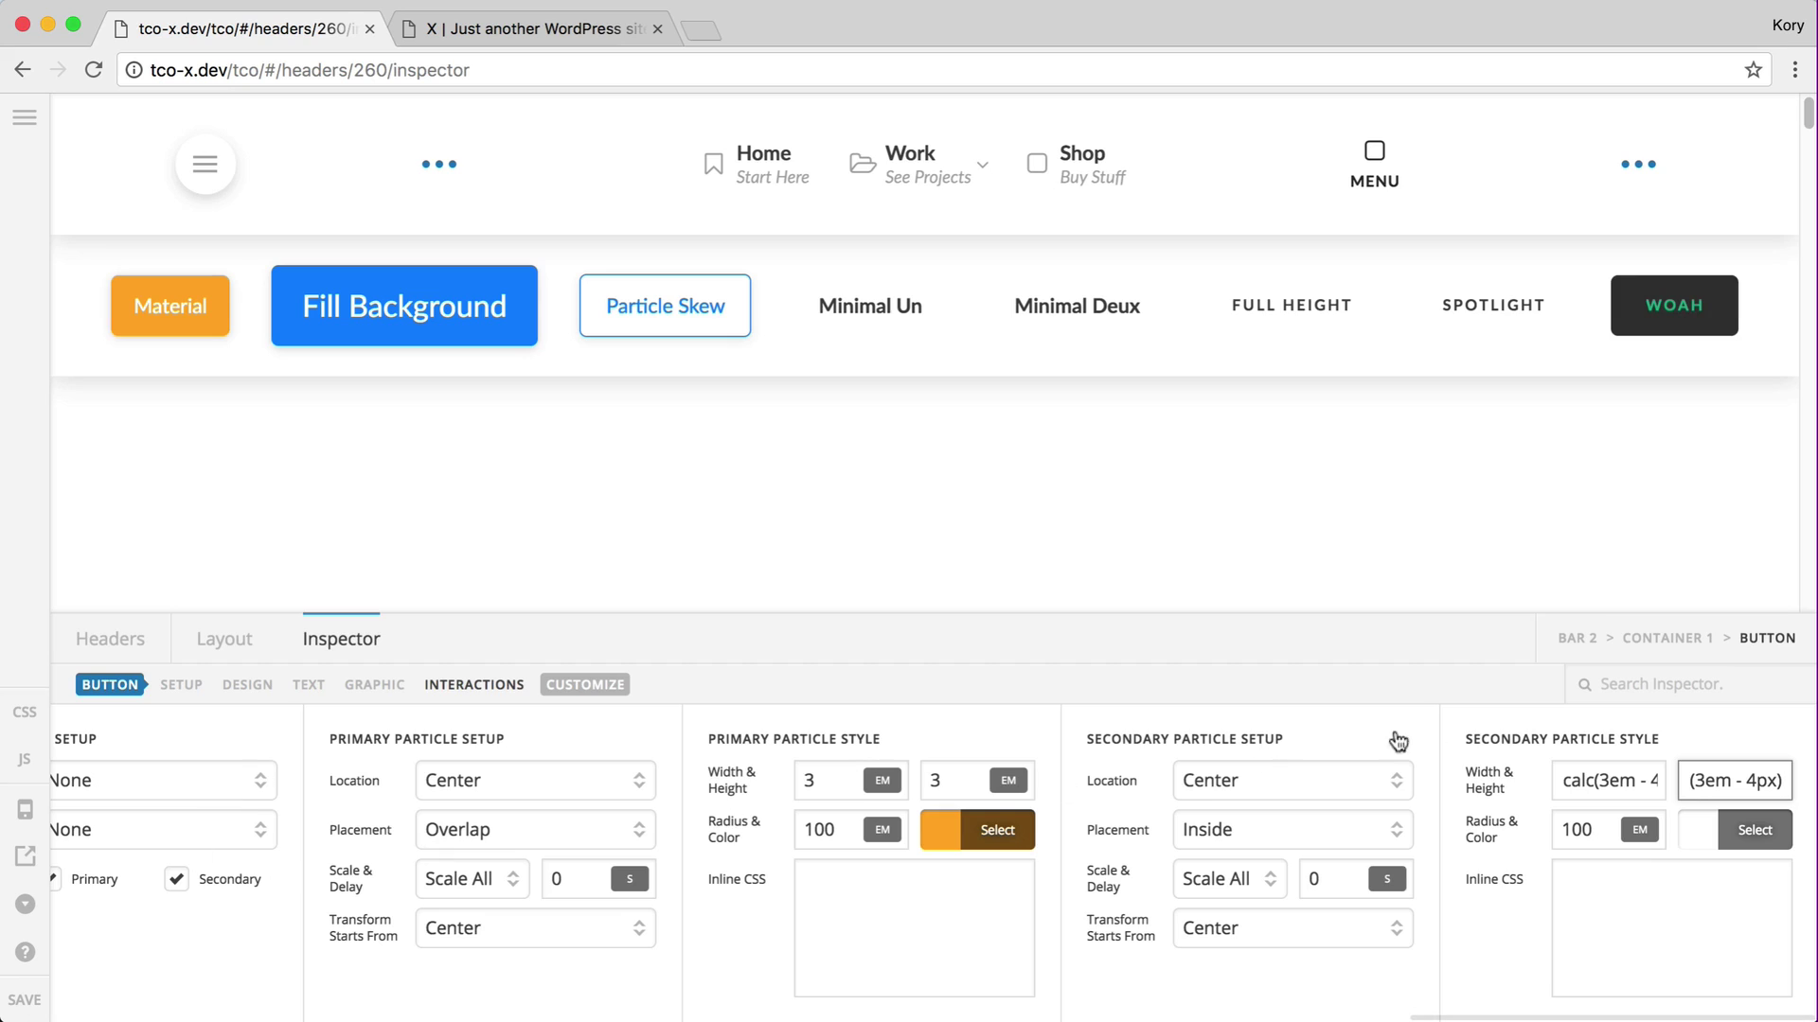
Open the WOAH button's interaction settings and inspect its primary particle's width, height and radius.
left_click(1676, 327)
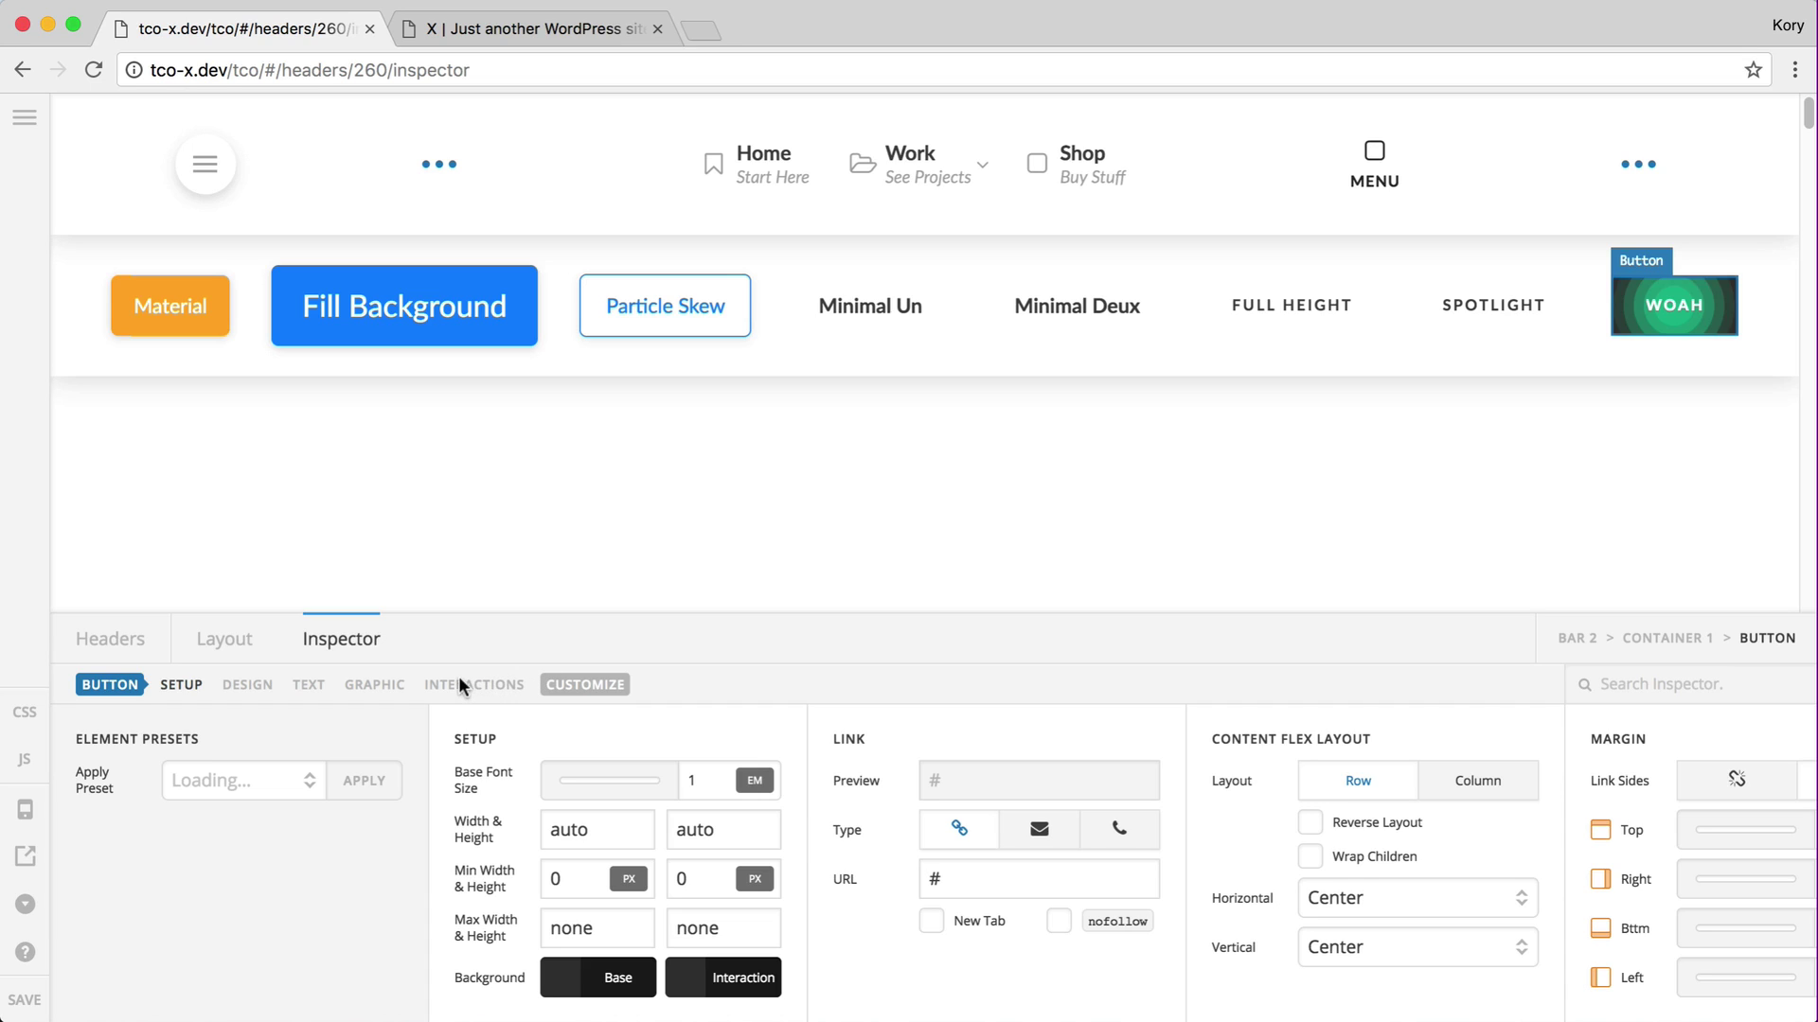
left_click(461, 688)
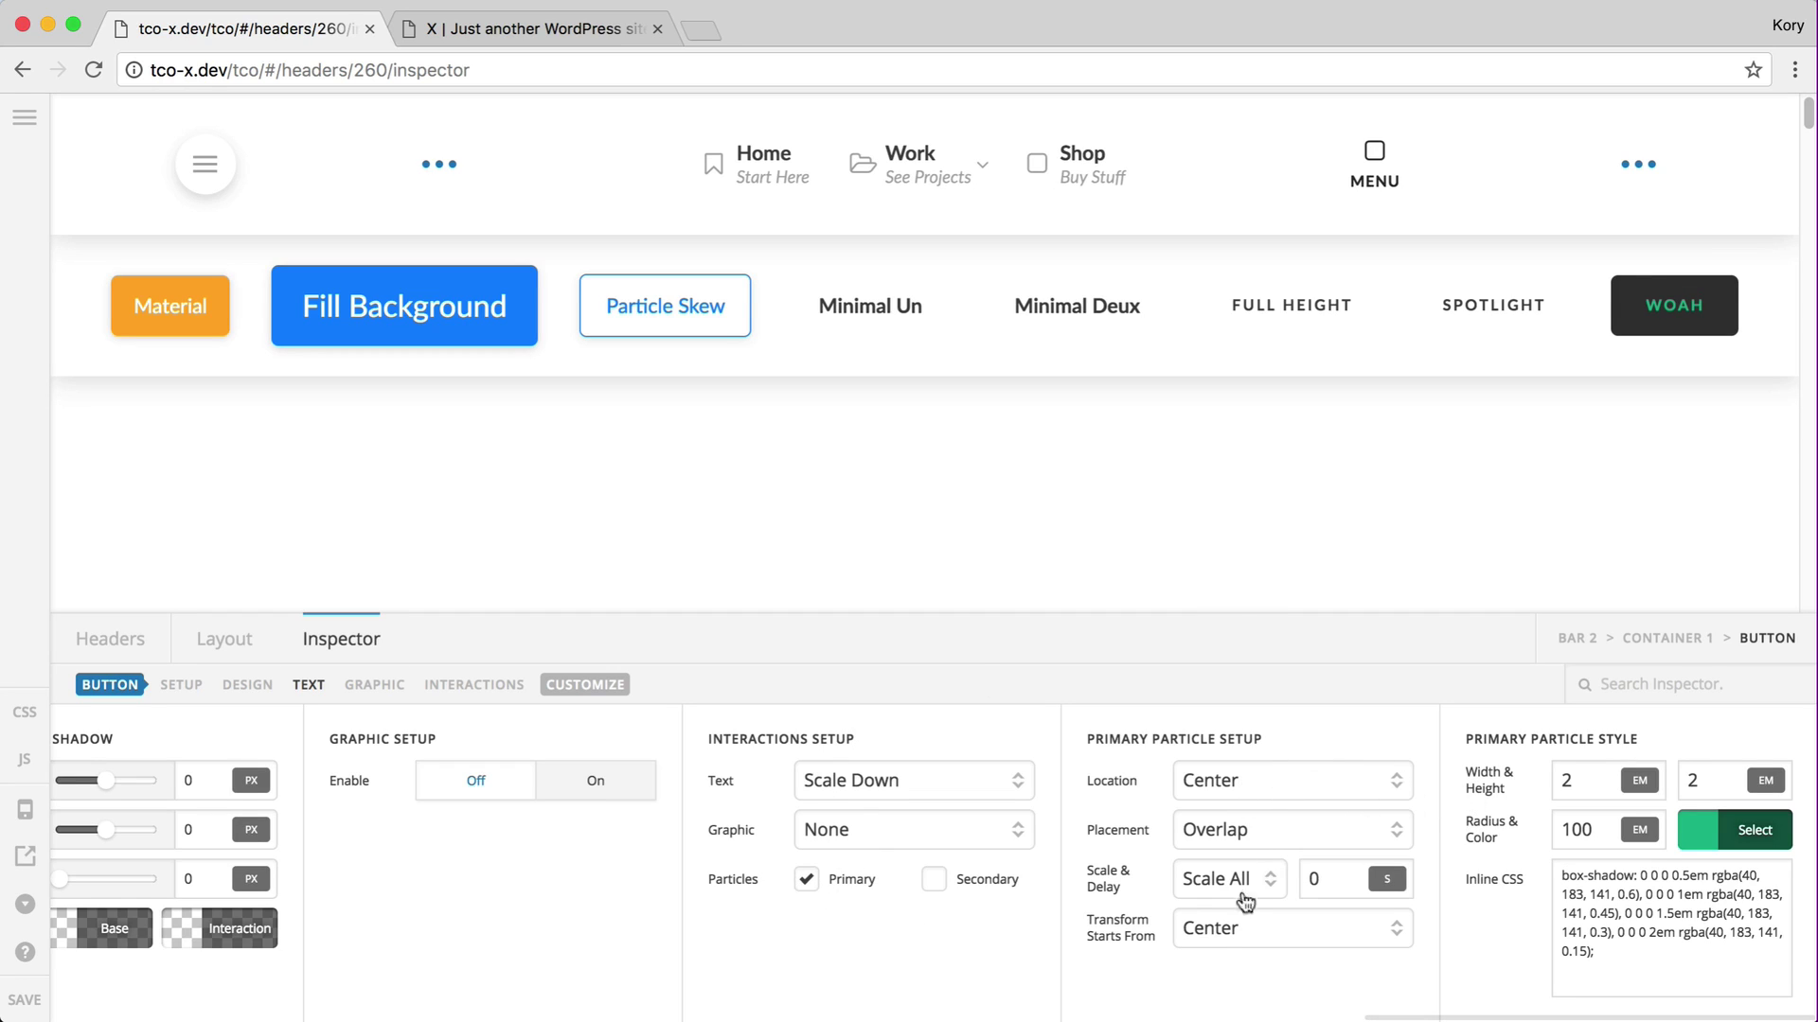
left_click(1572, 771)
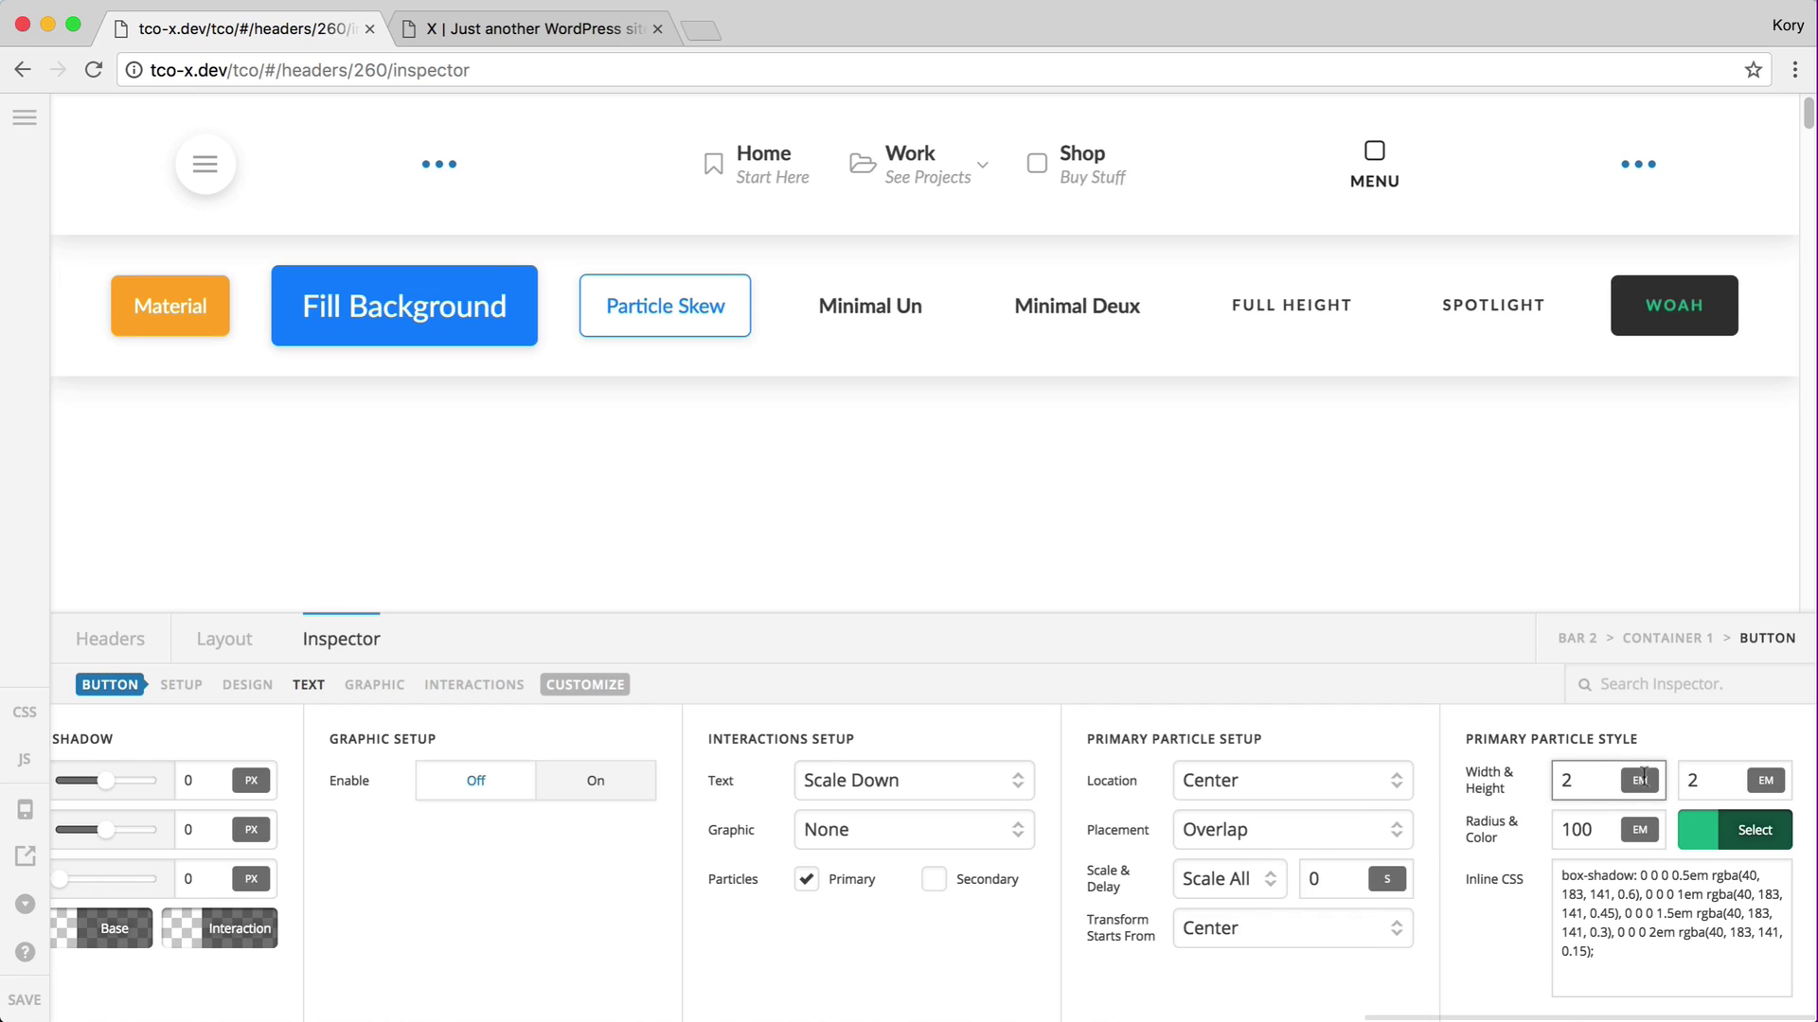
left_click(1717, 777)
left_click(1571, 833)
Examine the spread values of the stacked box-shadow layers in the inline CSS of WOAH's primary particle.
left_click(1635, 890)
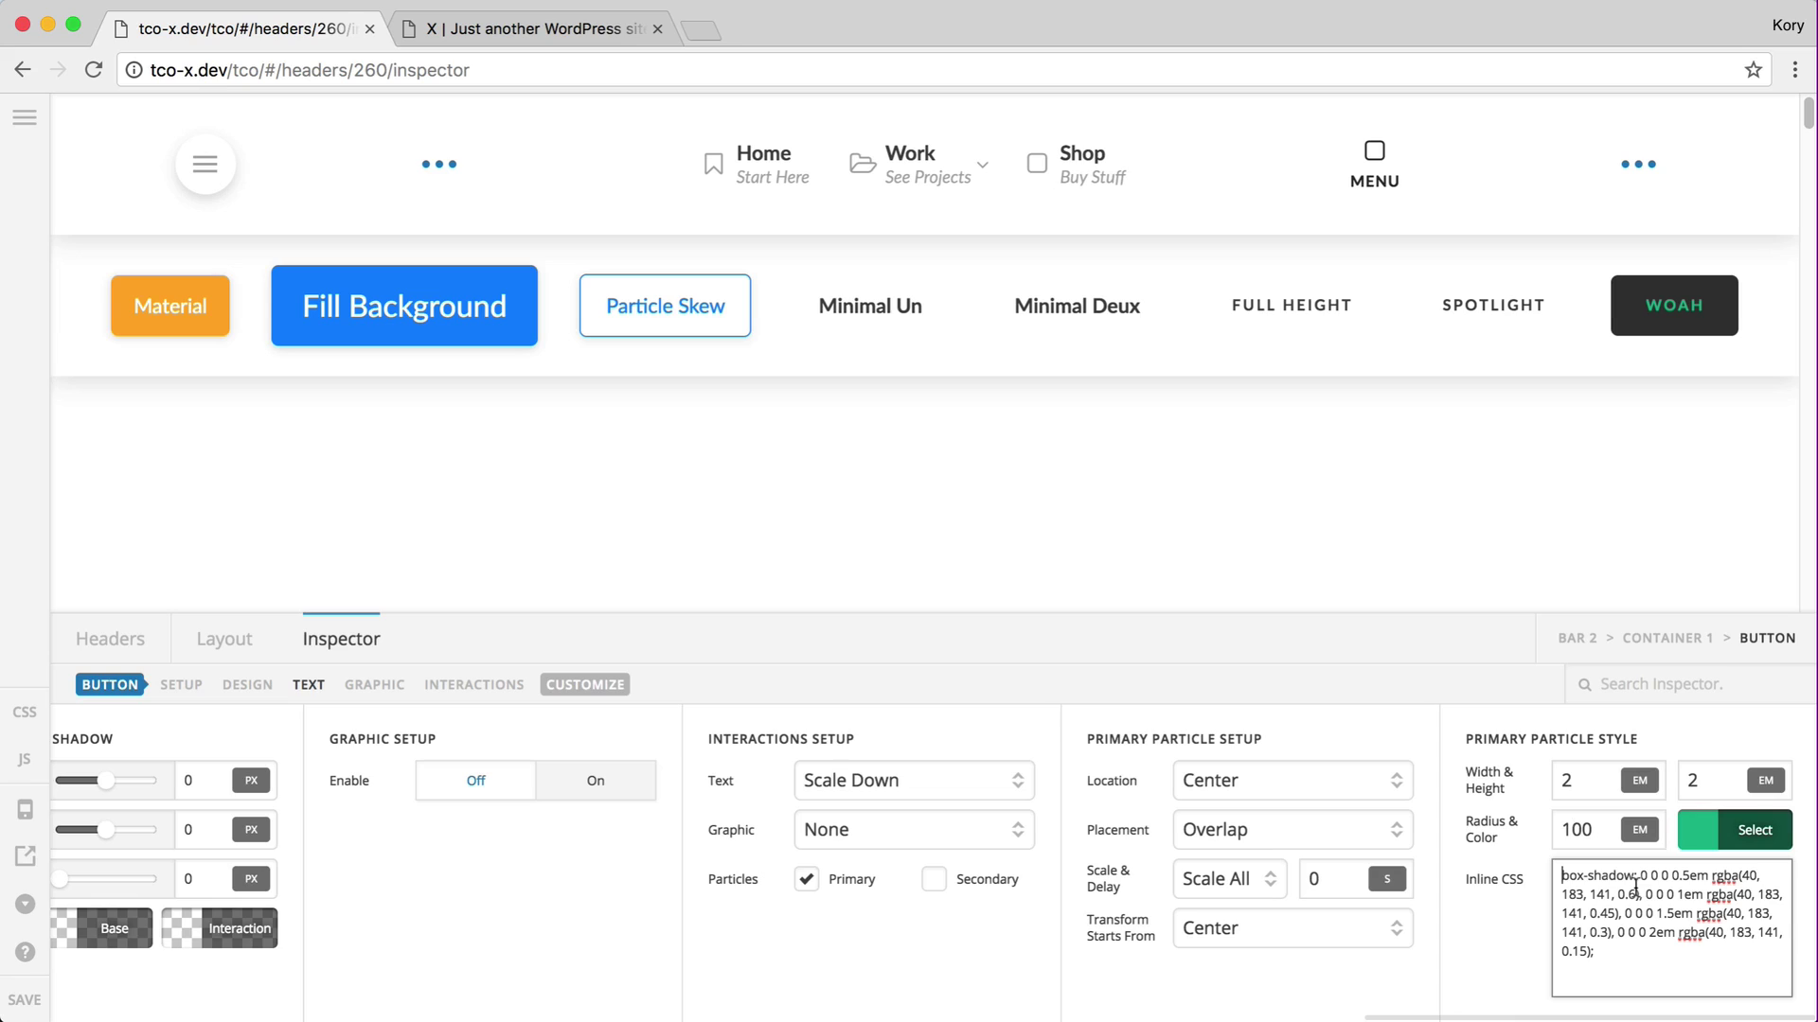
double_click(1713, 875)
left_click(1616, 894)
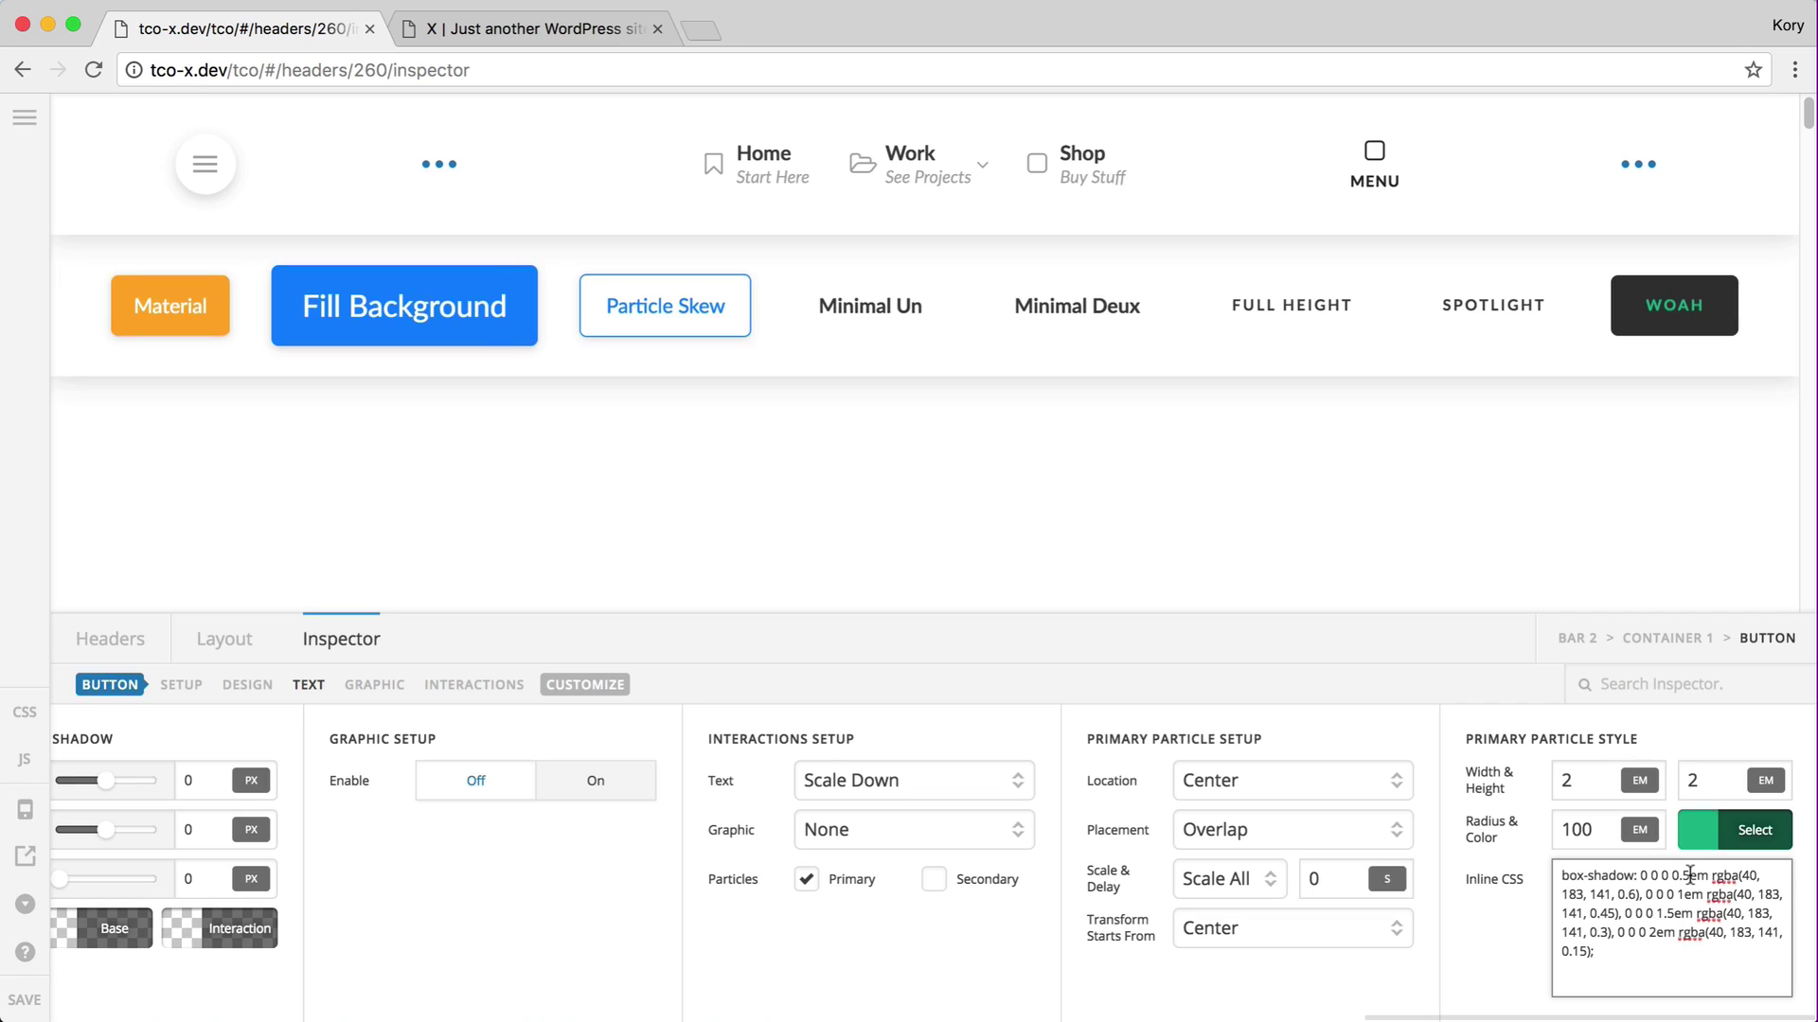
left_click_drag(1690, 876, 1682, 875)
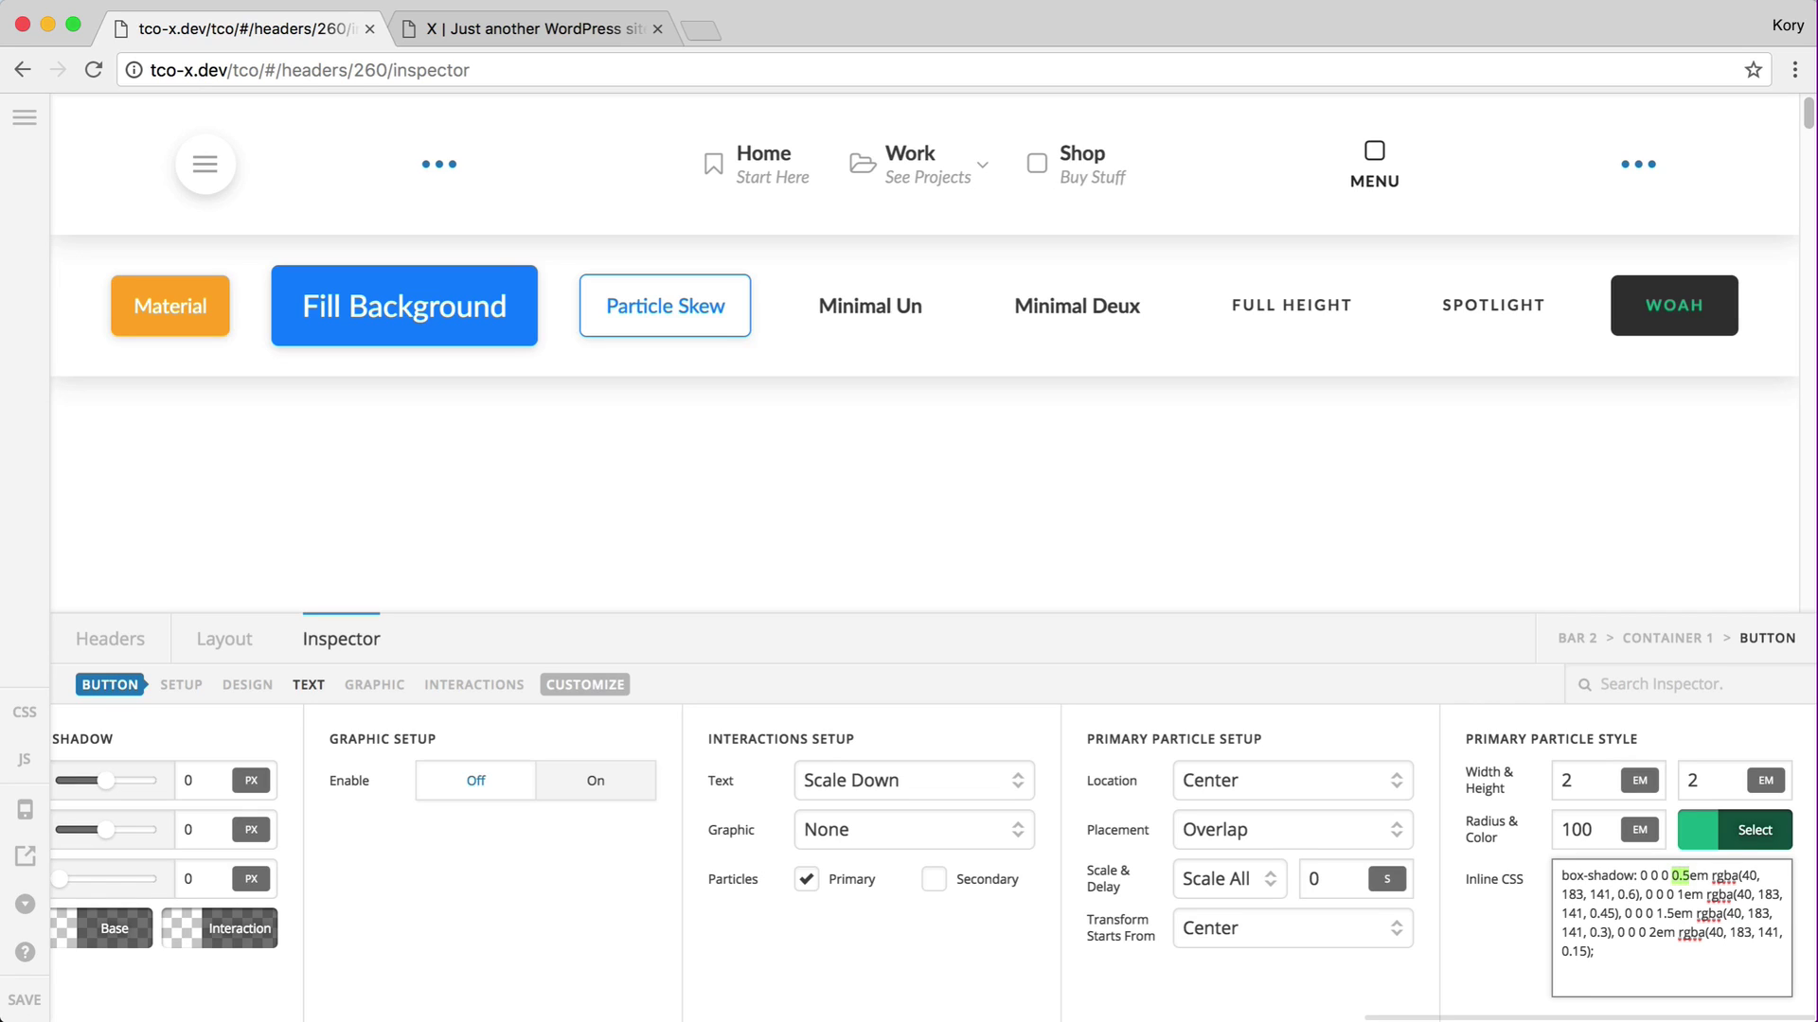
left_click(1674, 894)
key("shift+Left")
key("shift+Left")
key("shift+Left")
key("Down")
key("shift+Left")
key("shift+Left")
key("shift+Left")
key("shift+Left")
key("Down")
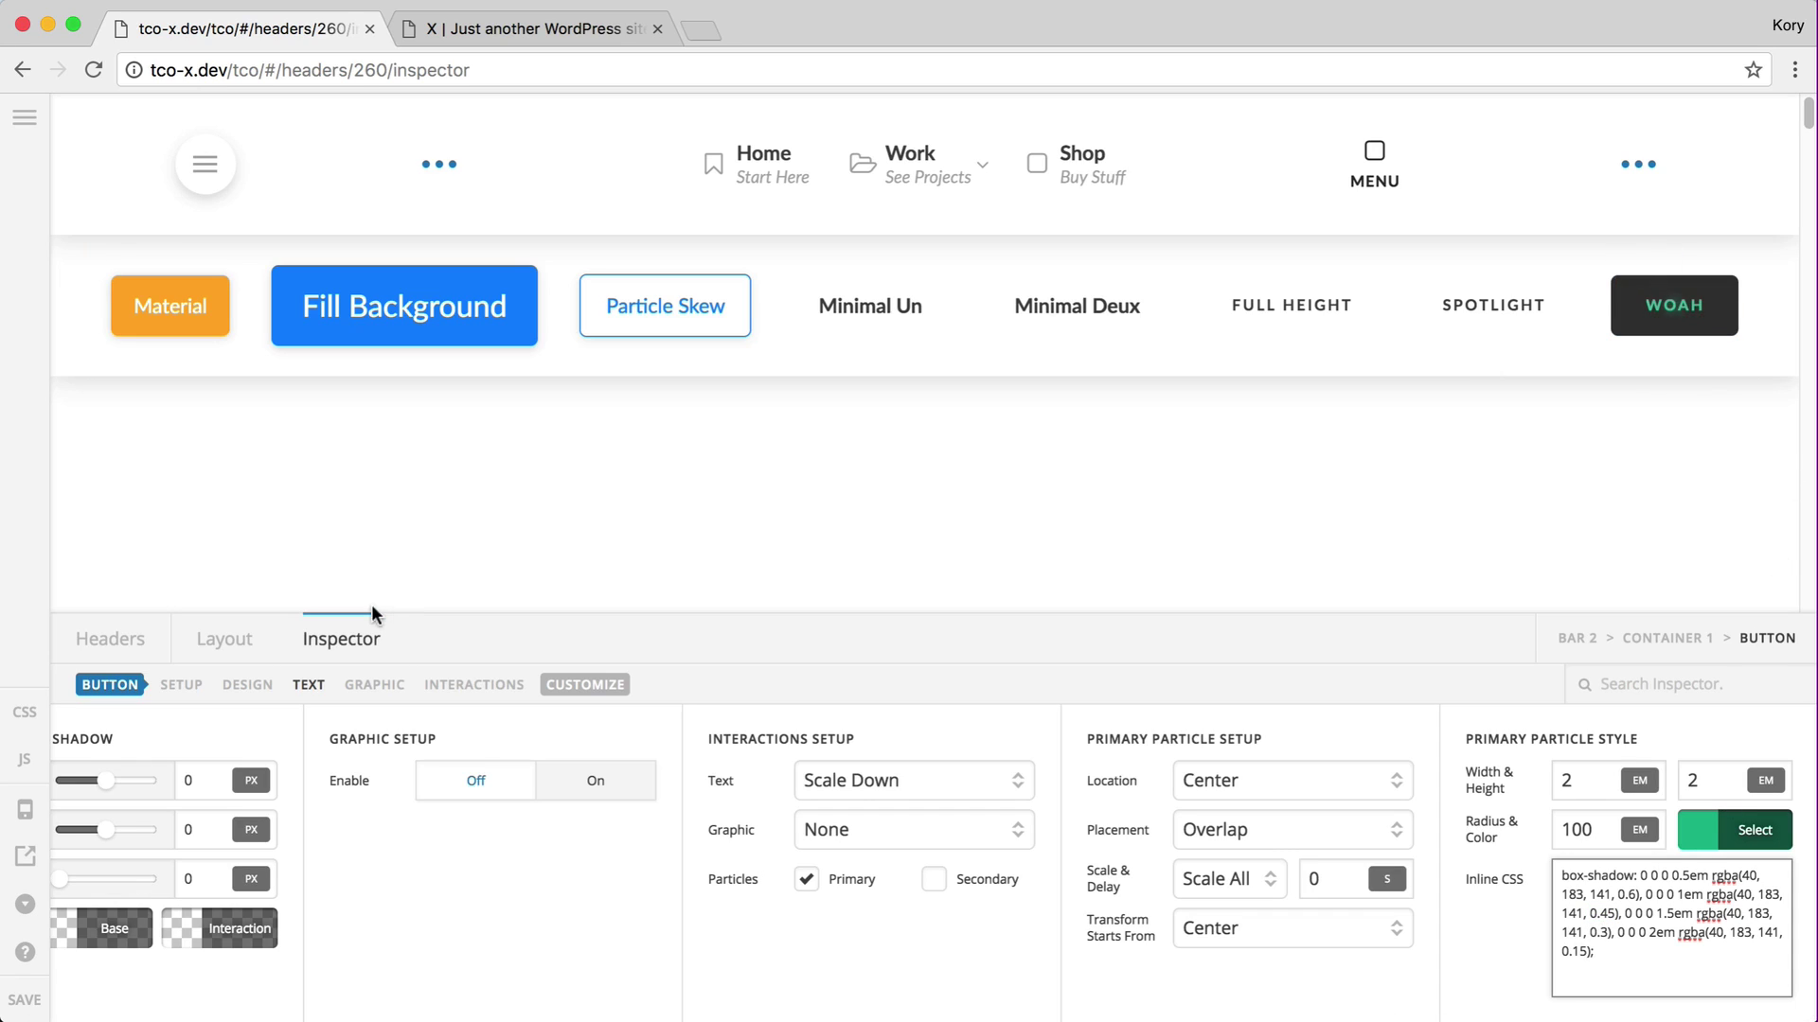
Reload the live site to preview WOAH's centered particle, and return to the header builder.
key("ctrl+Tab")
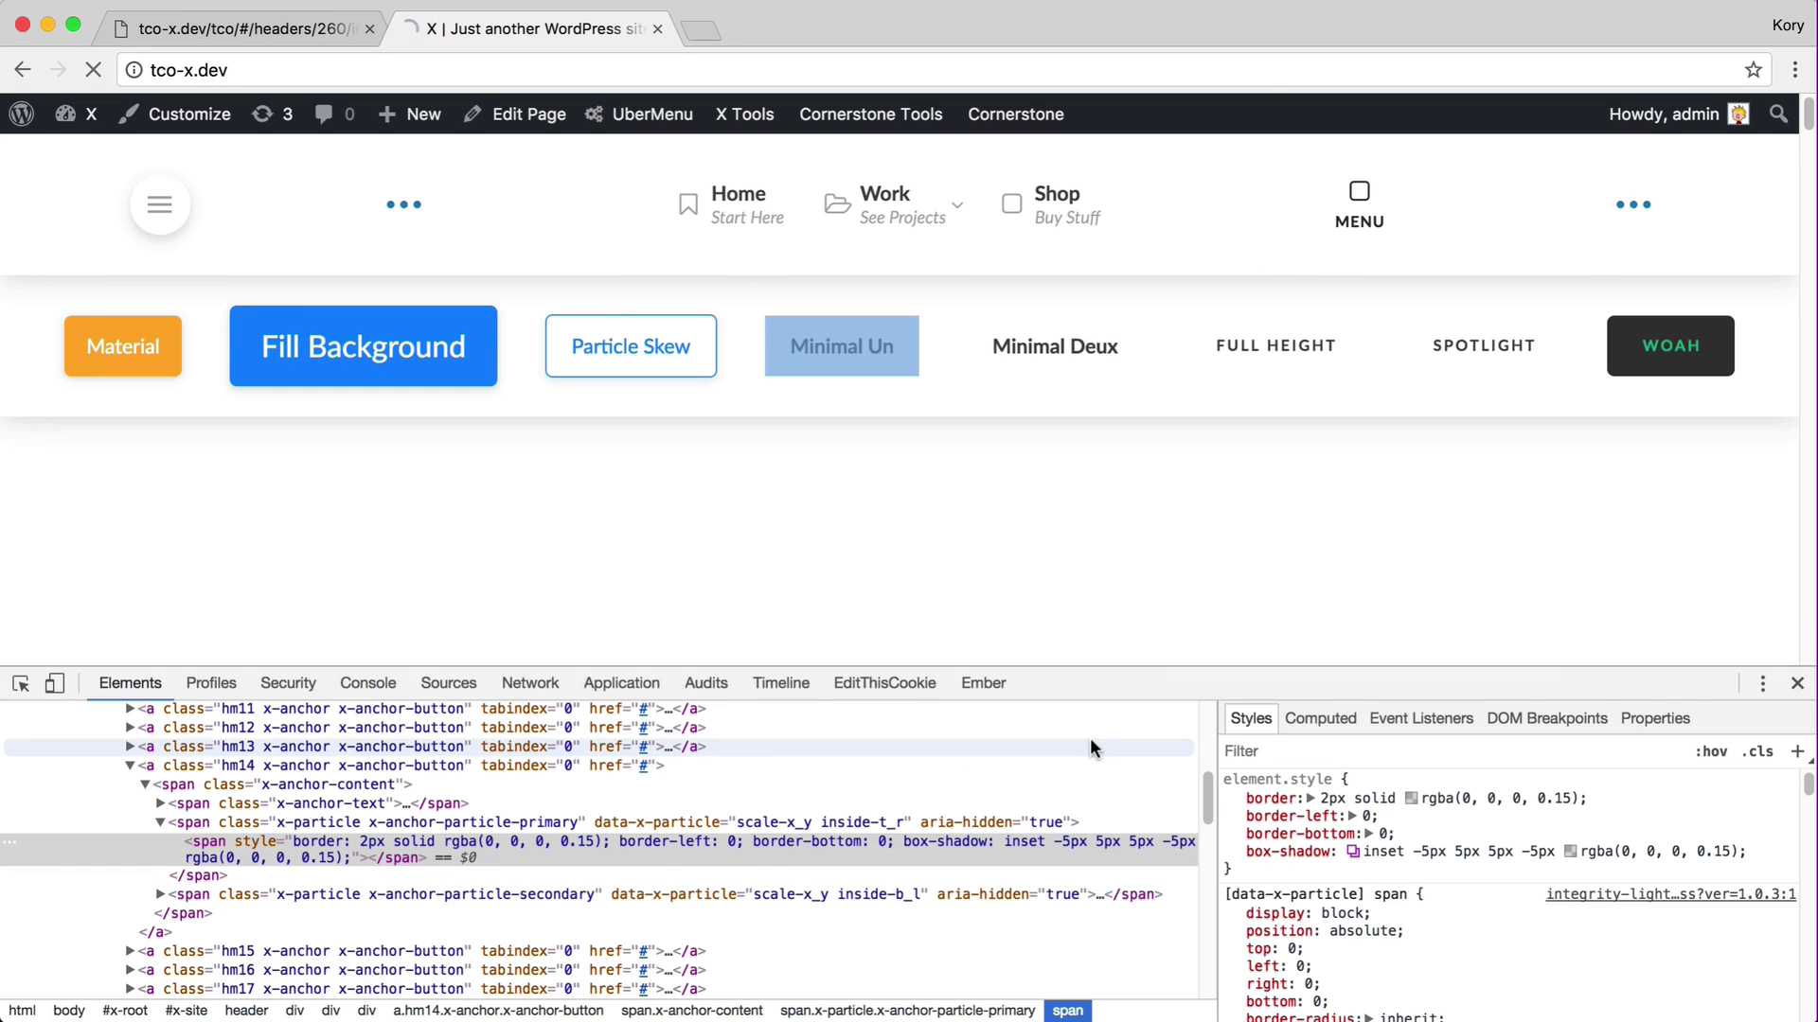
key("super+r")
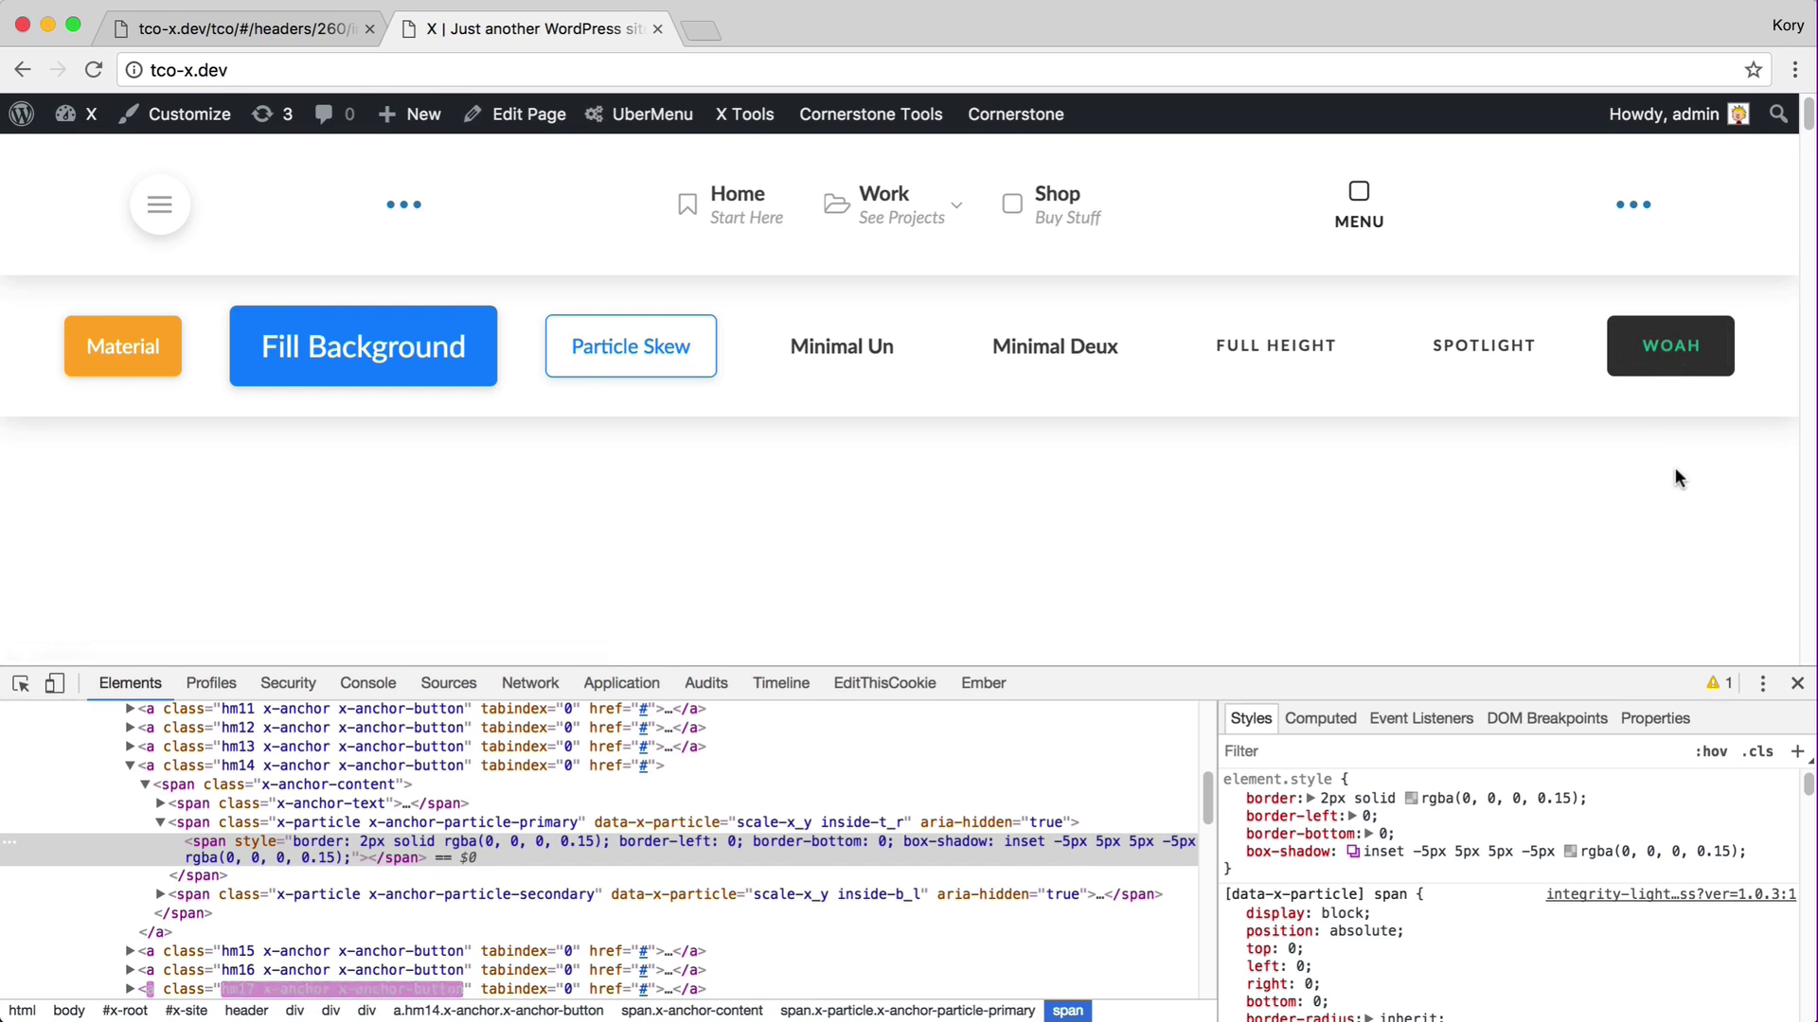
key("ctrl+shift+Tab")
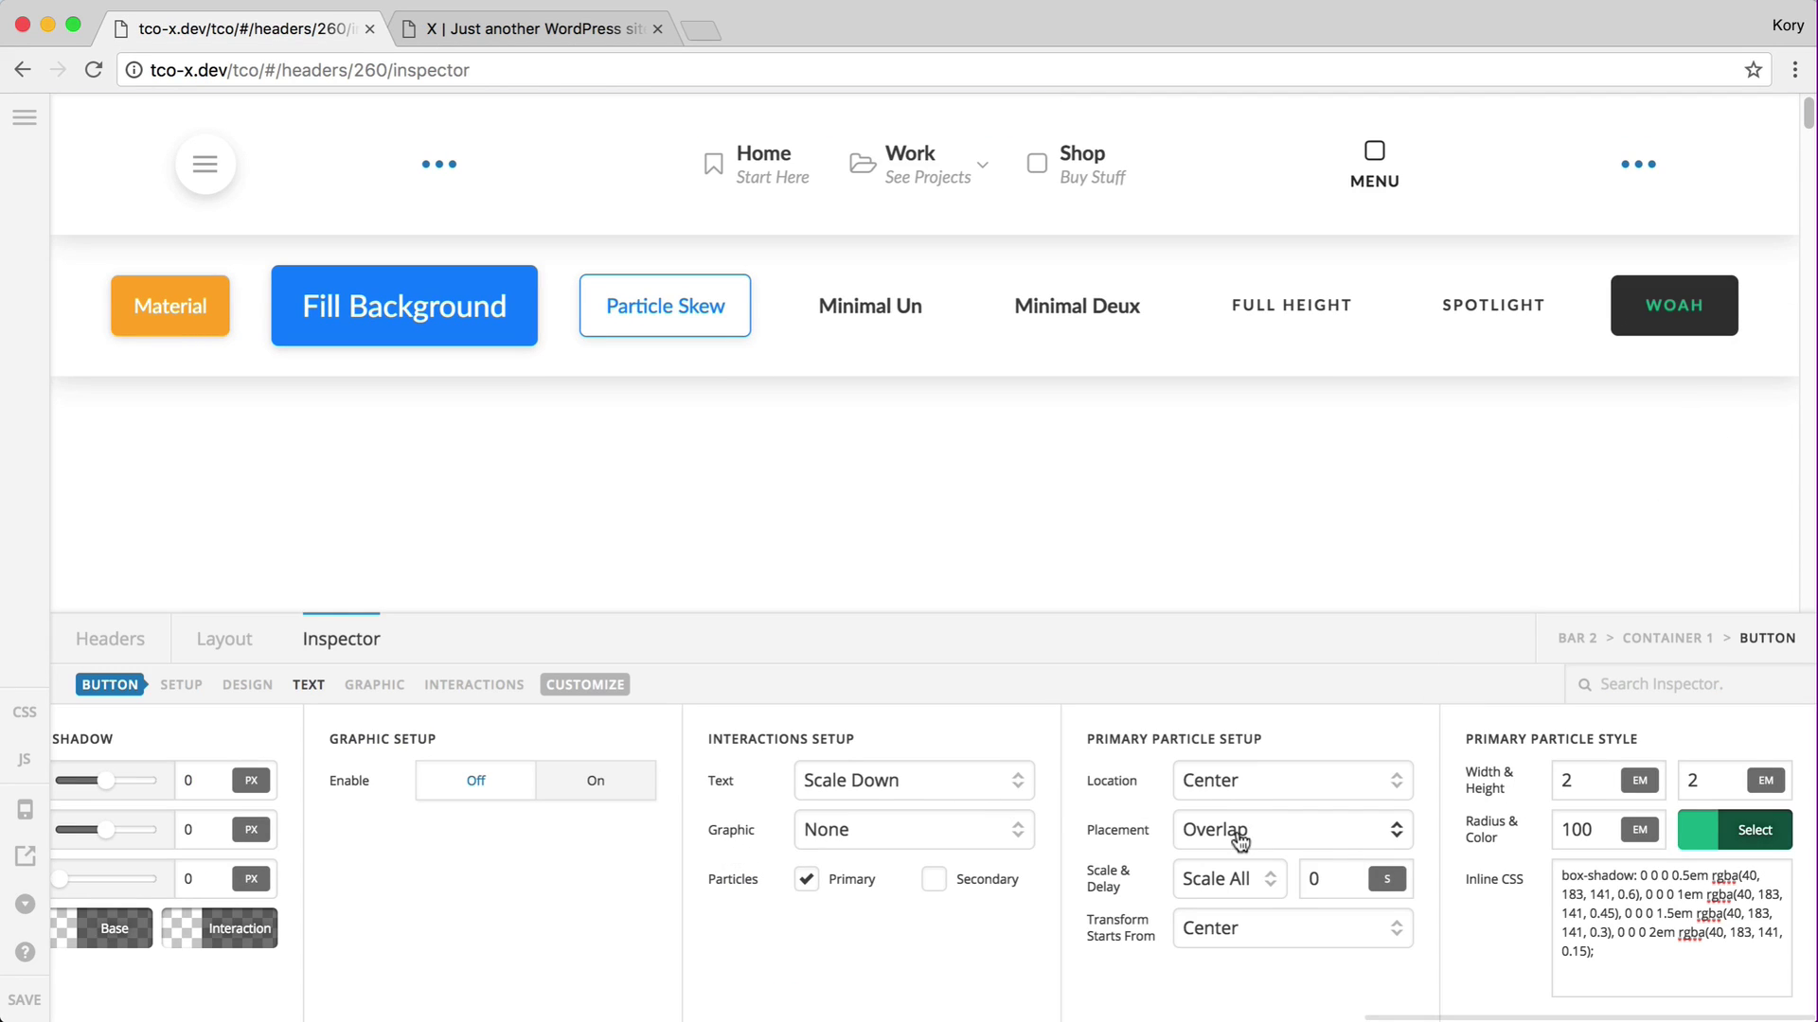
Try Top as the location of WOAH's primary particle and preview it on the reloaded live site.
left_click(1241, 778)
left_click(1275, 805)
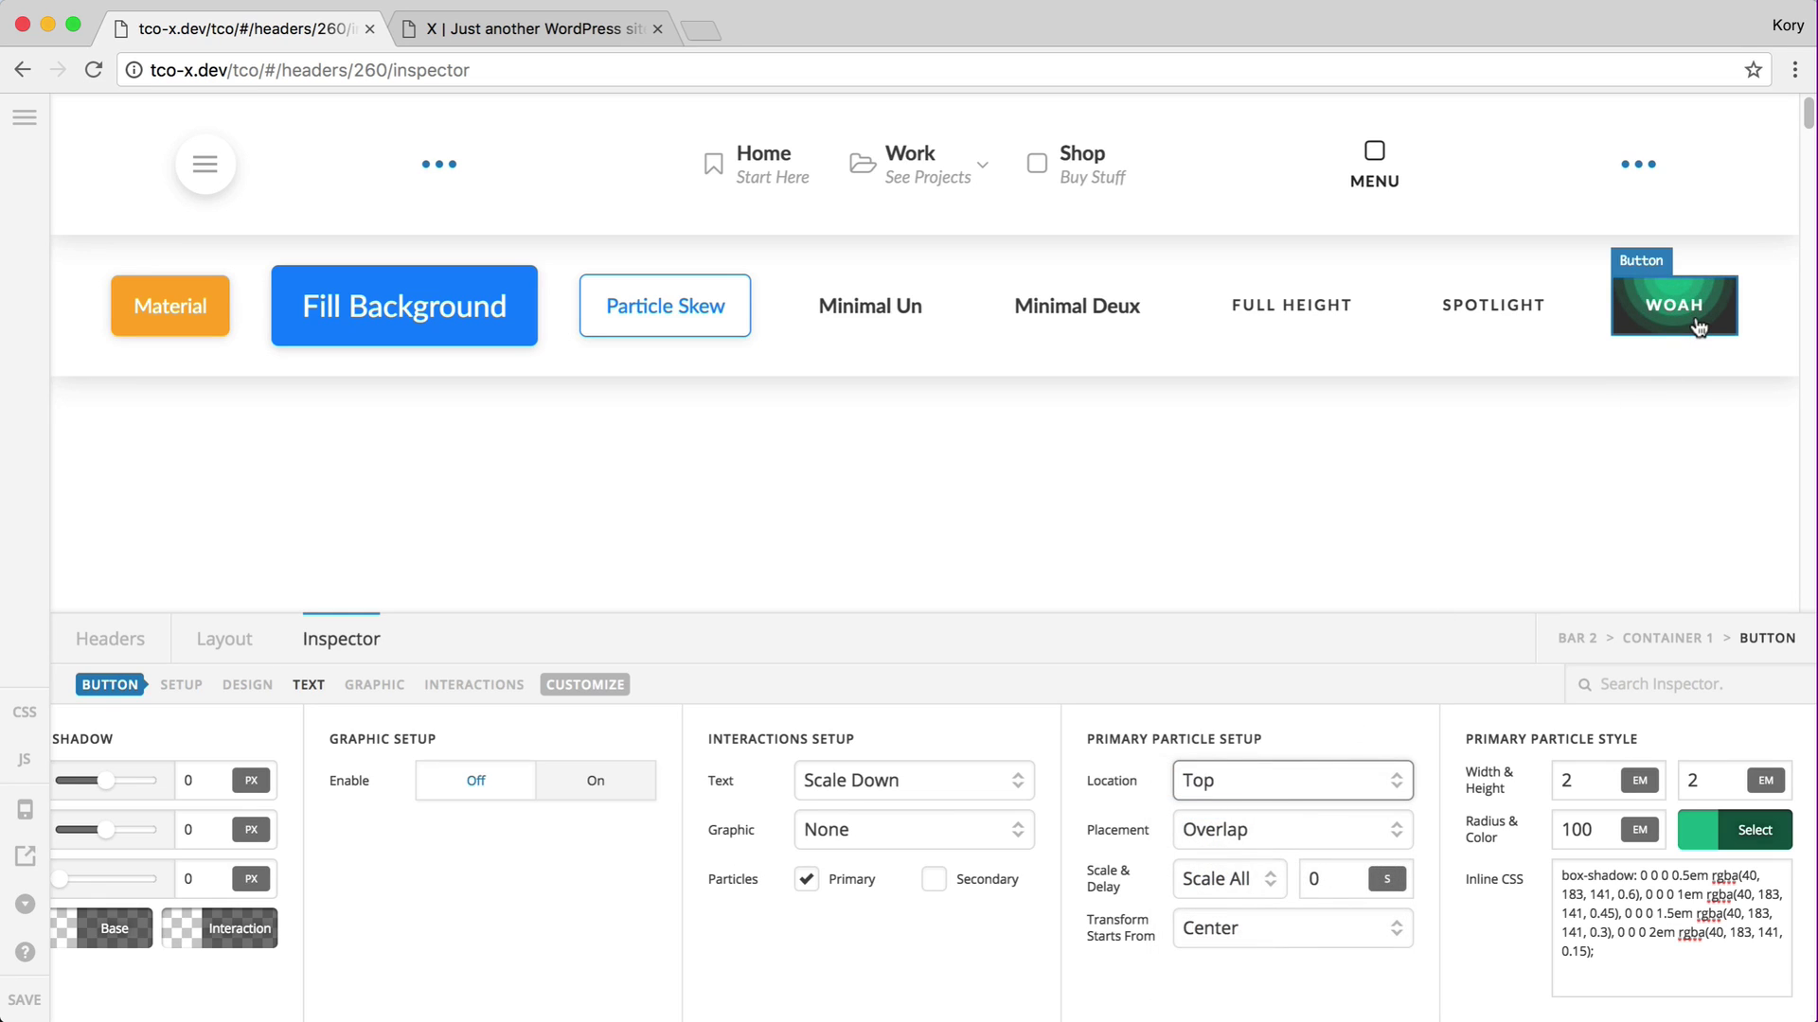
key("ctrl+Tab")
key("super+r")
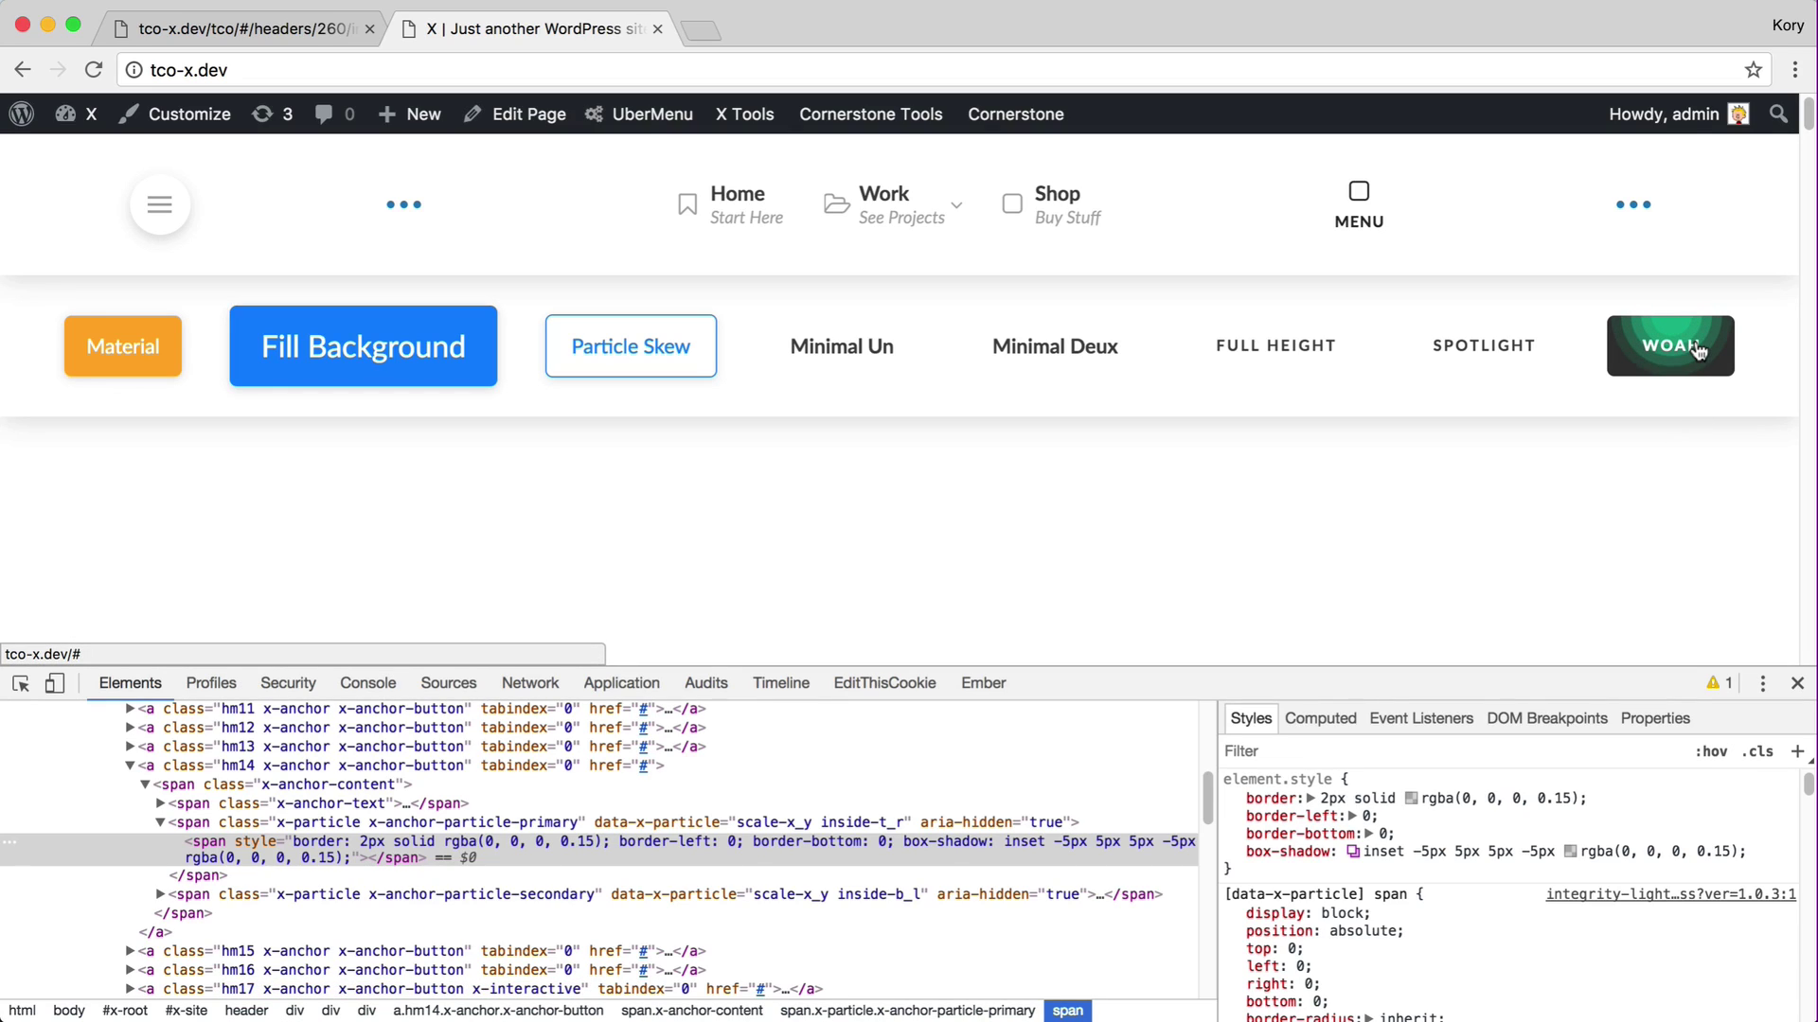
Back in the header builder, set WOAH's primary particle location to Left and preview it on the live site.
key("super+alt+Left")
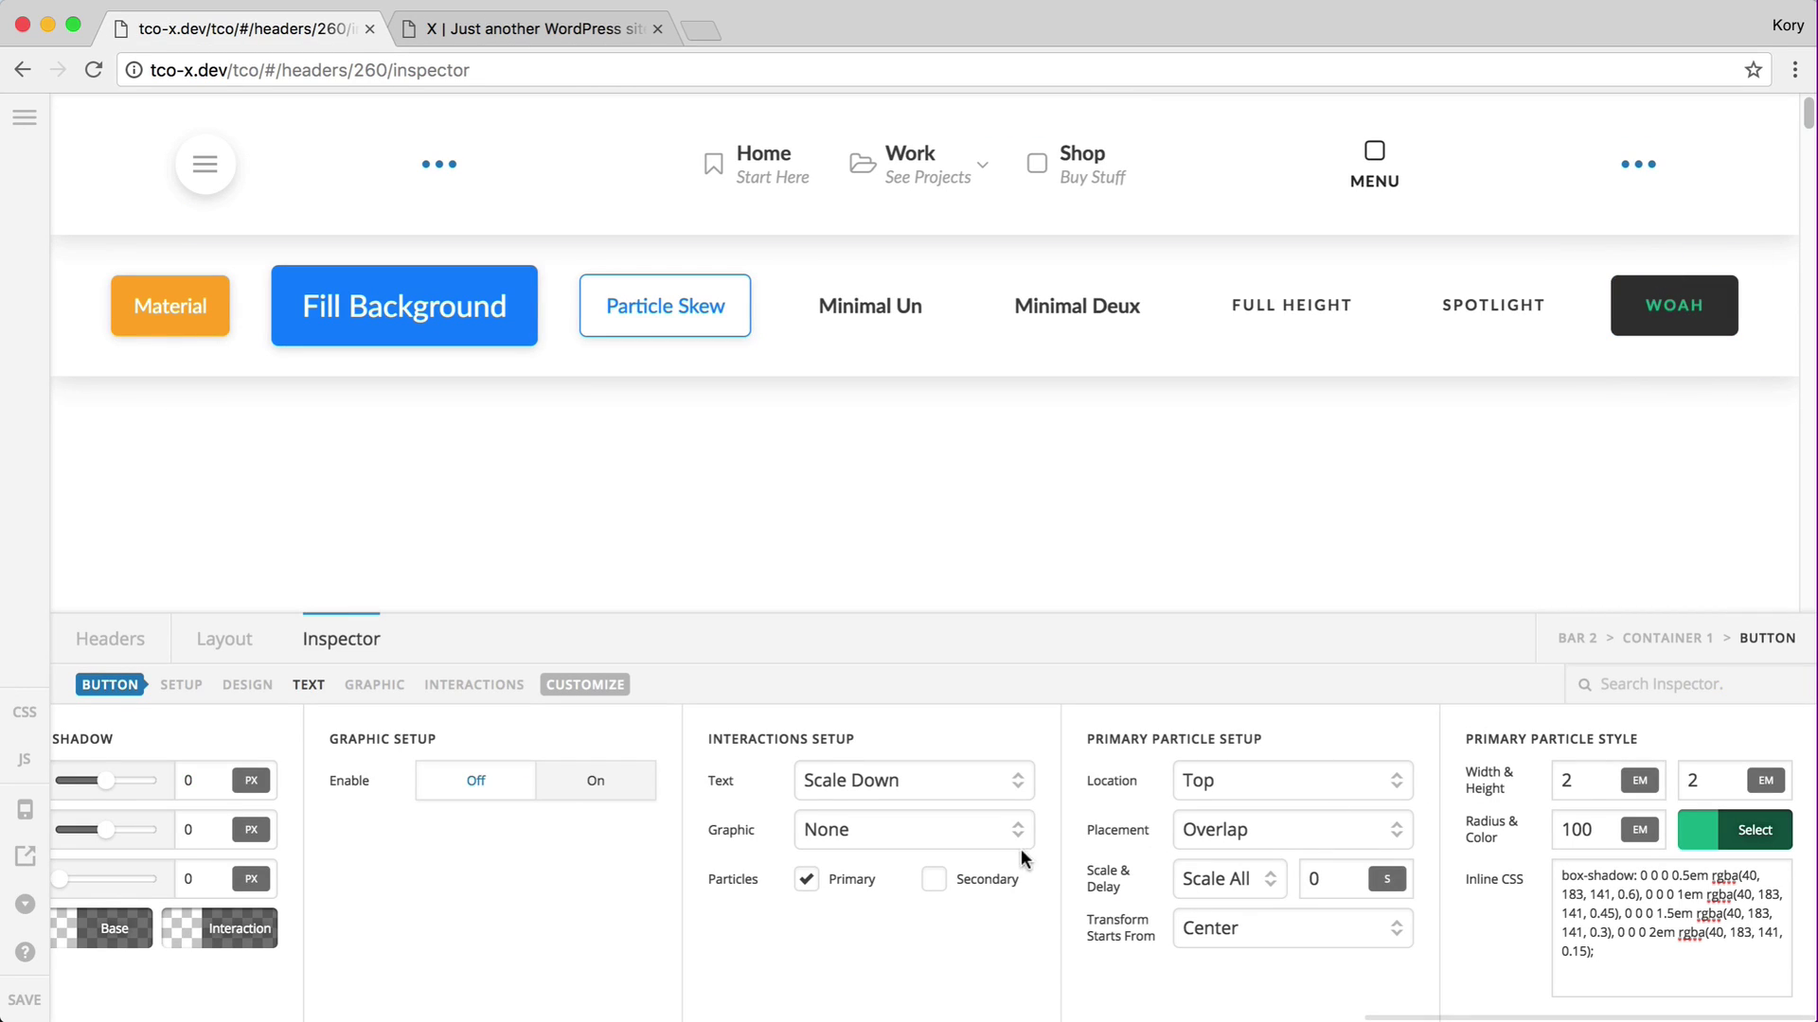
left_click(1235, 781)
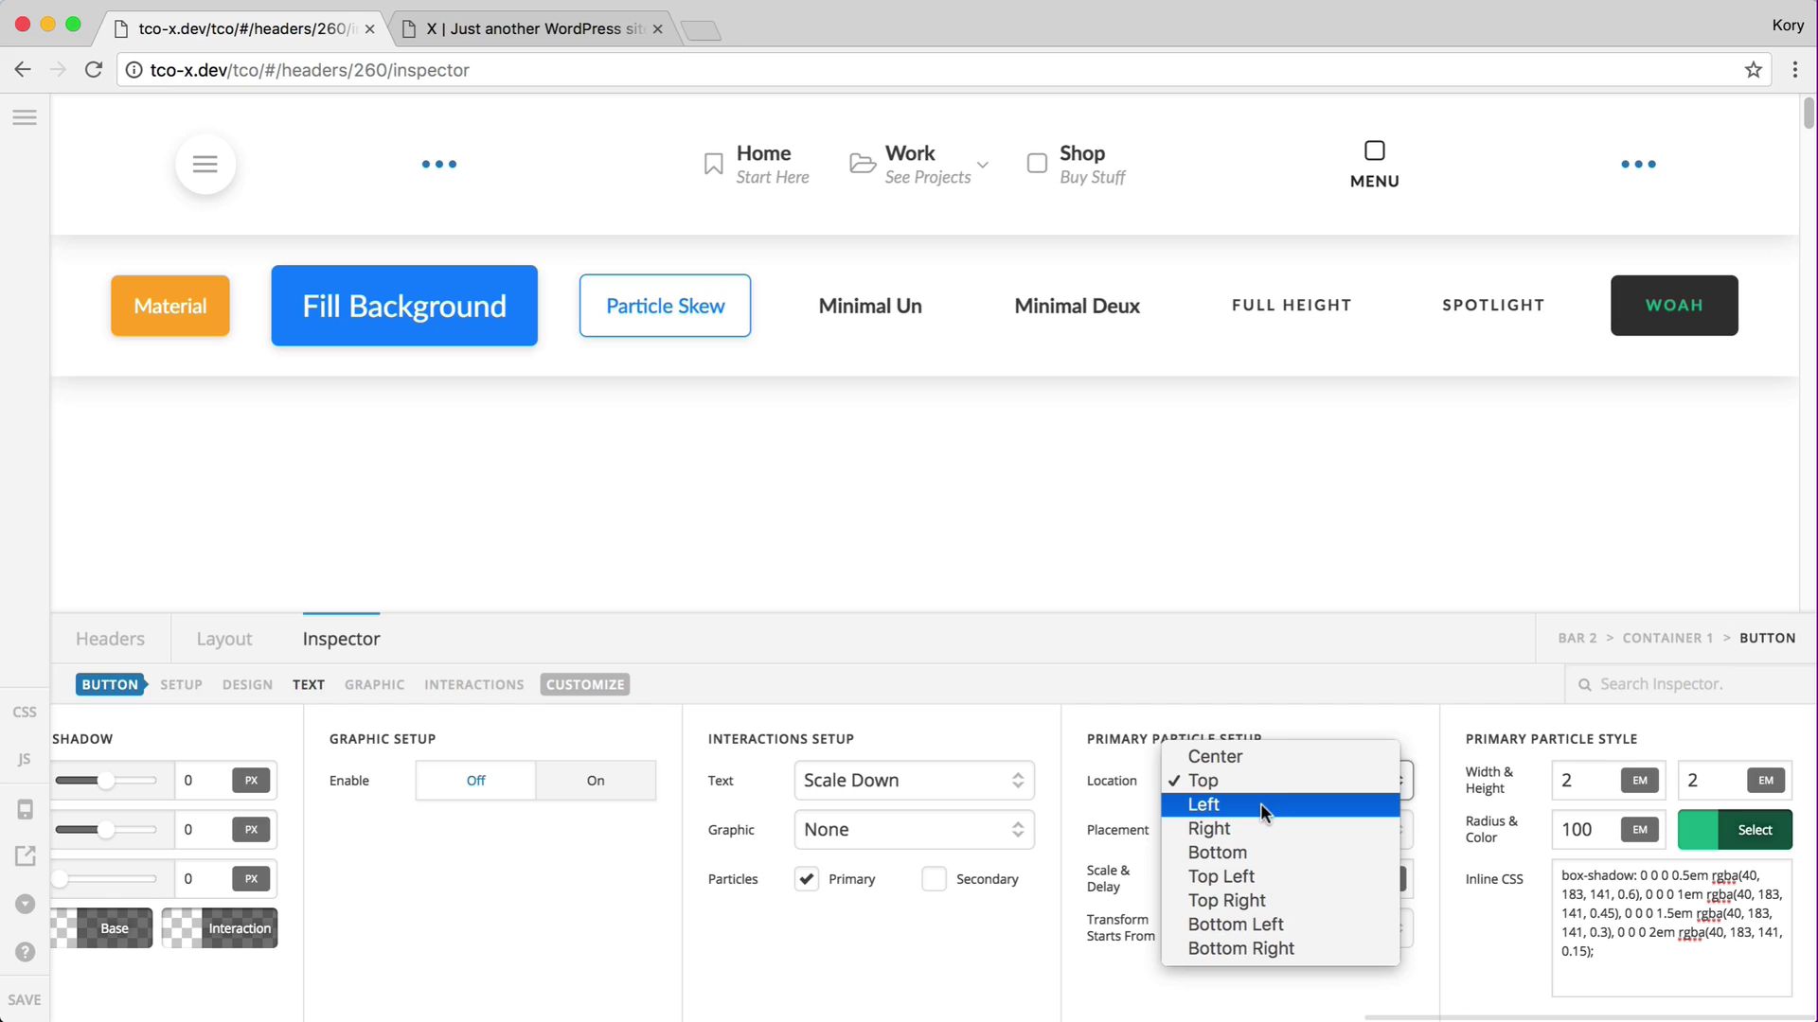
left_click(1241, 805)
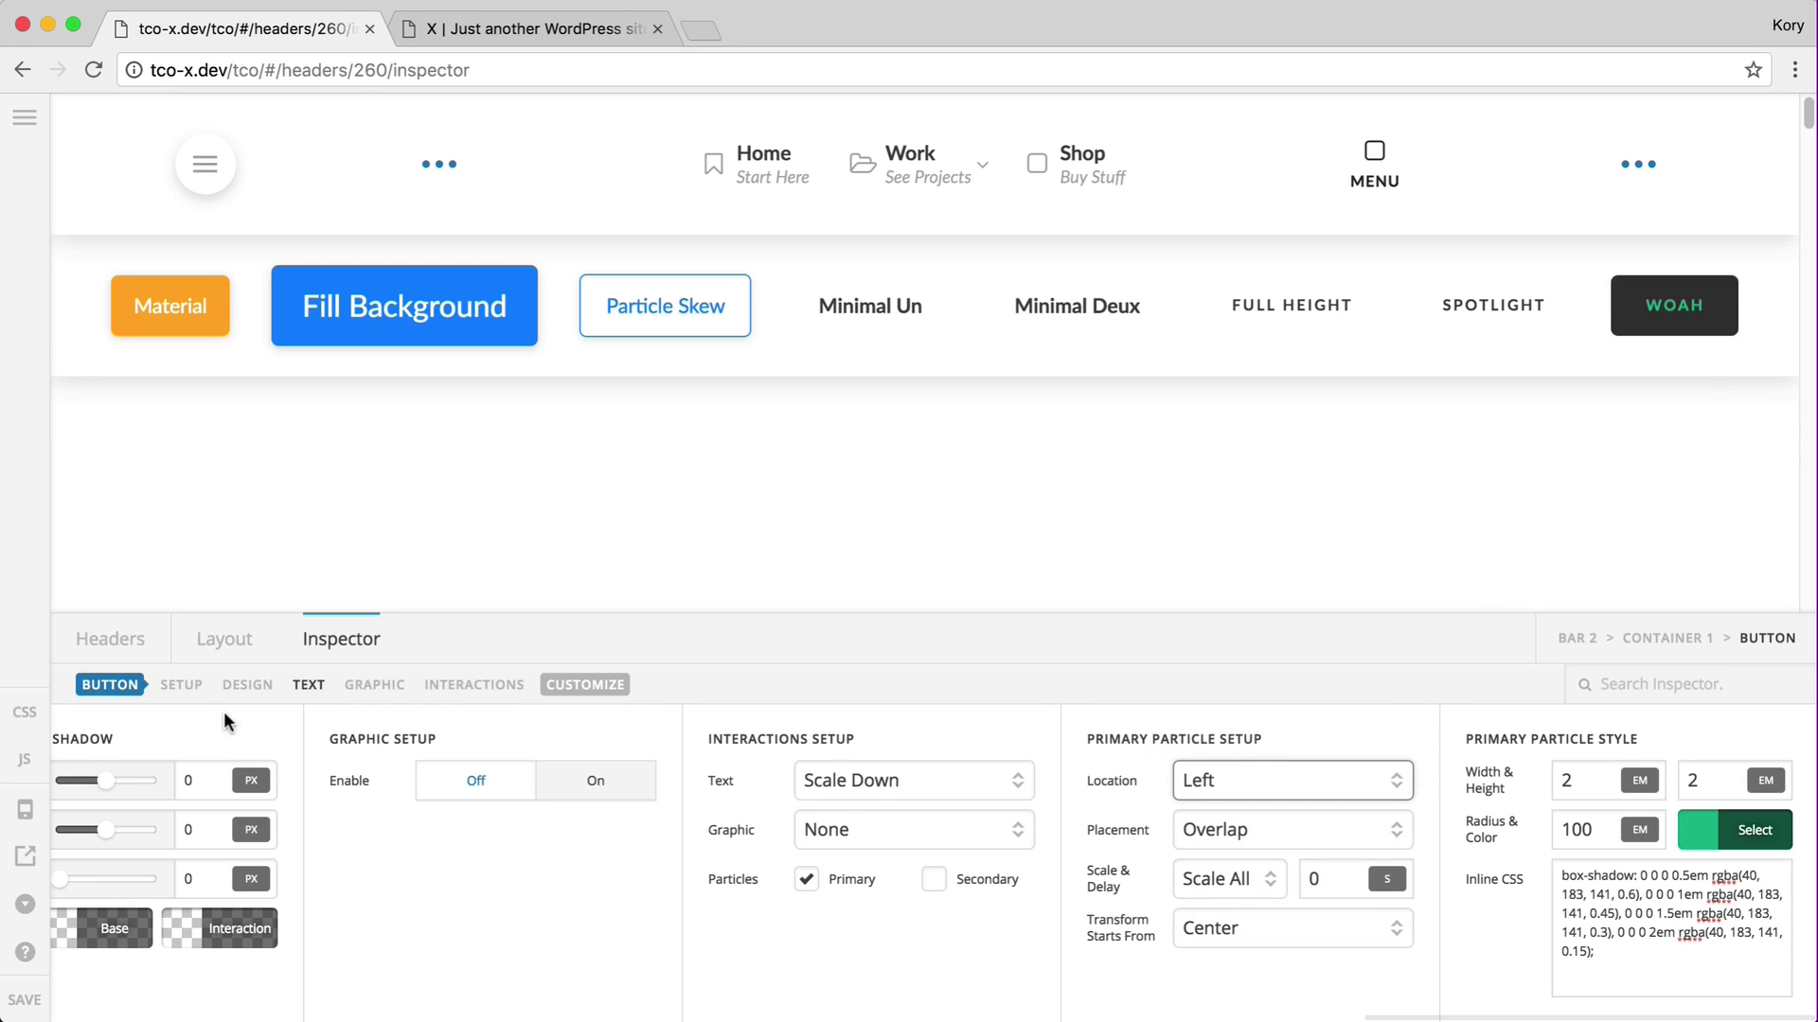
key("ctrl+Tab")
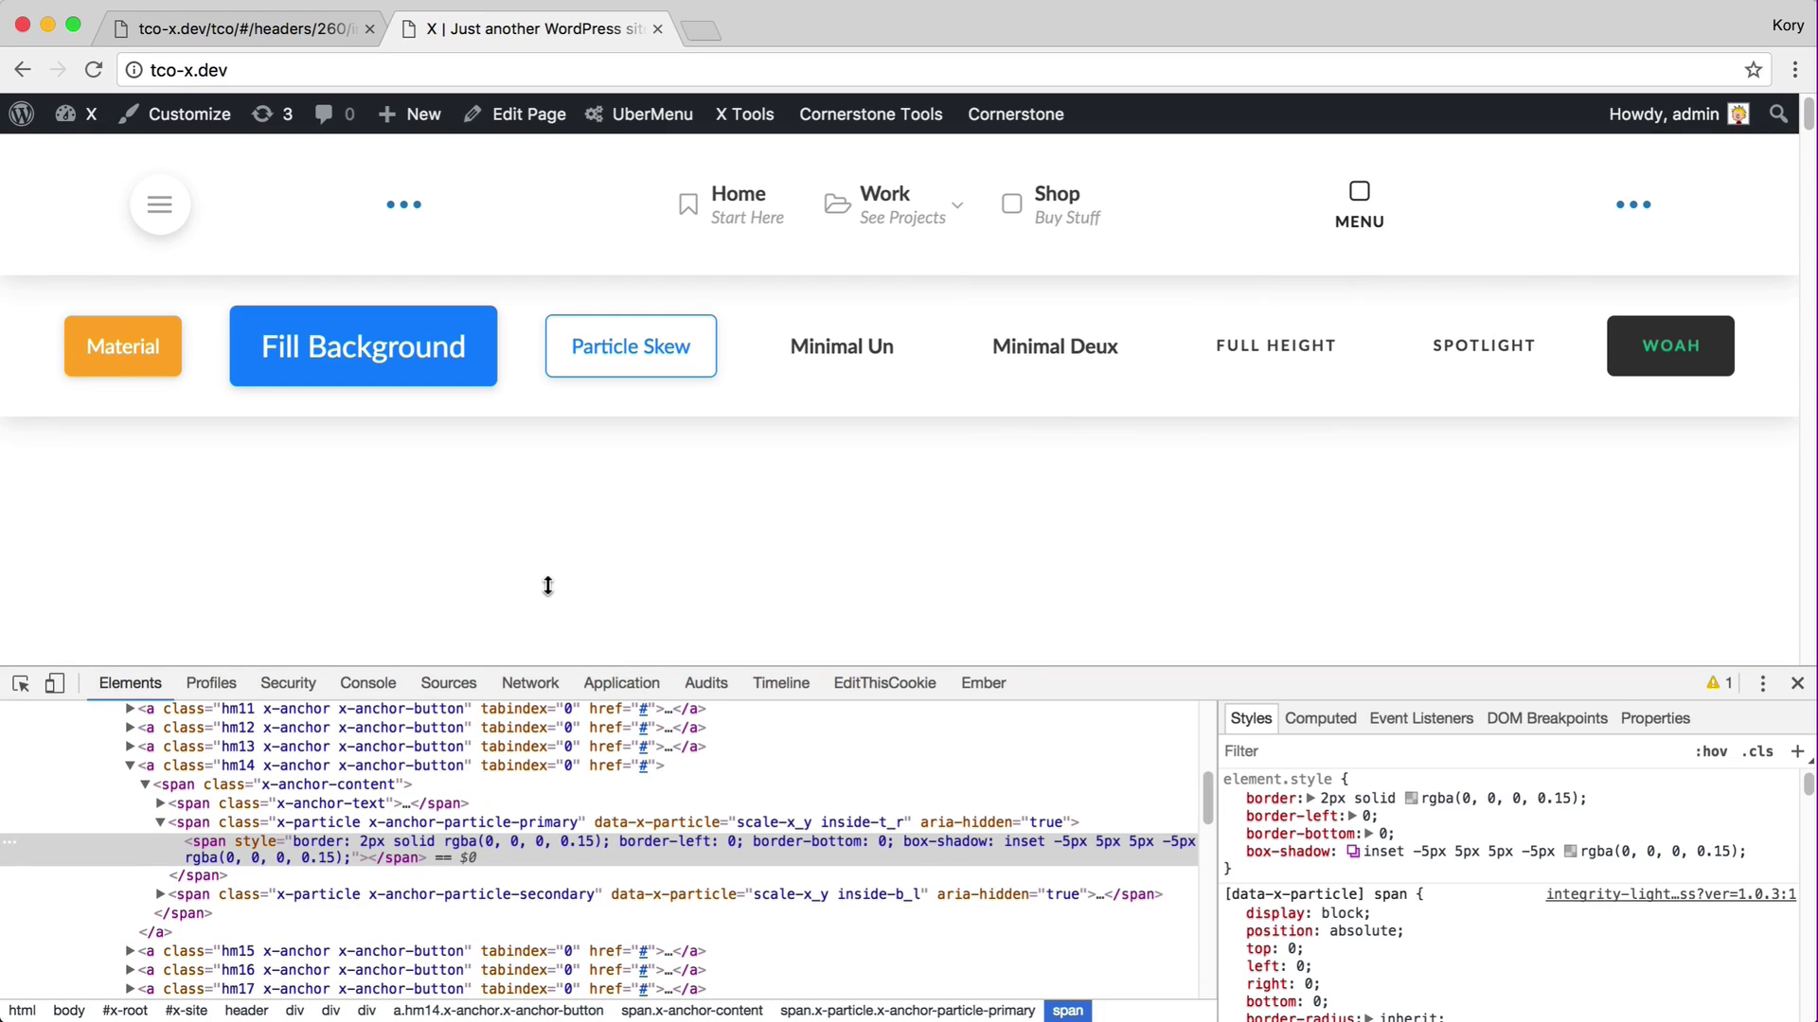
Return to the header builder and open the settings of the Menu navigation dropdown in the upper bar.
key("ctrl+shift+Tab")
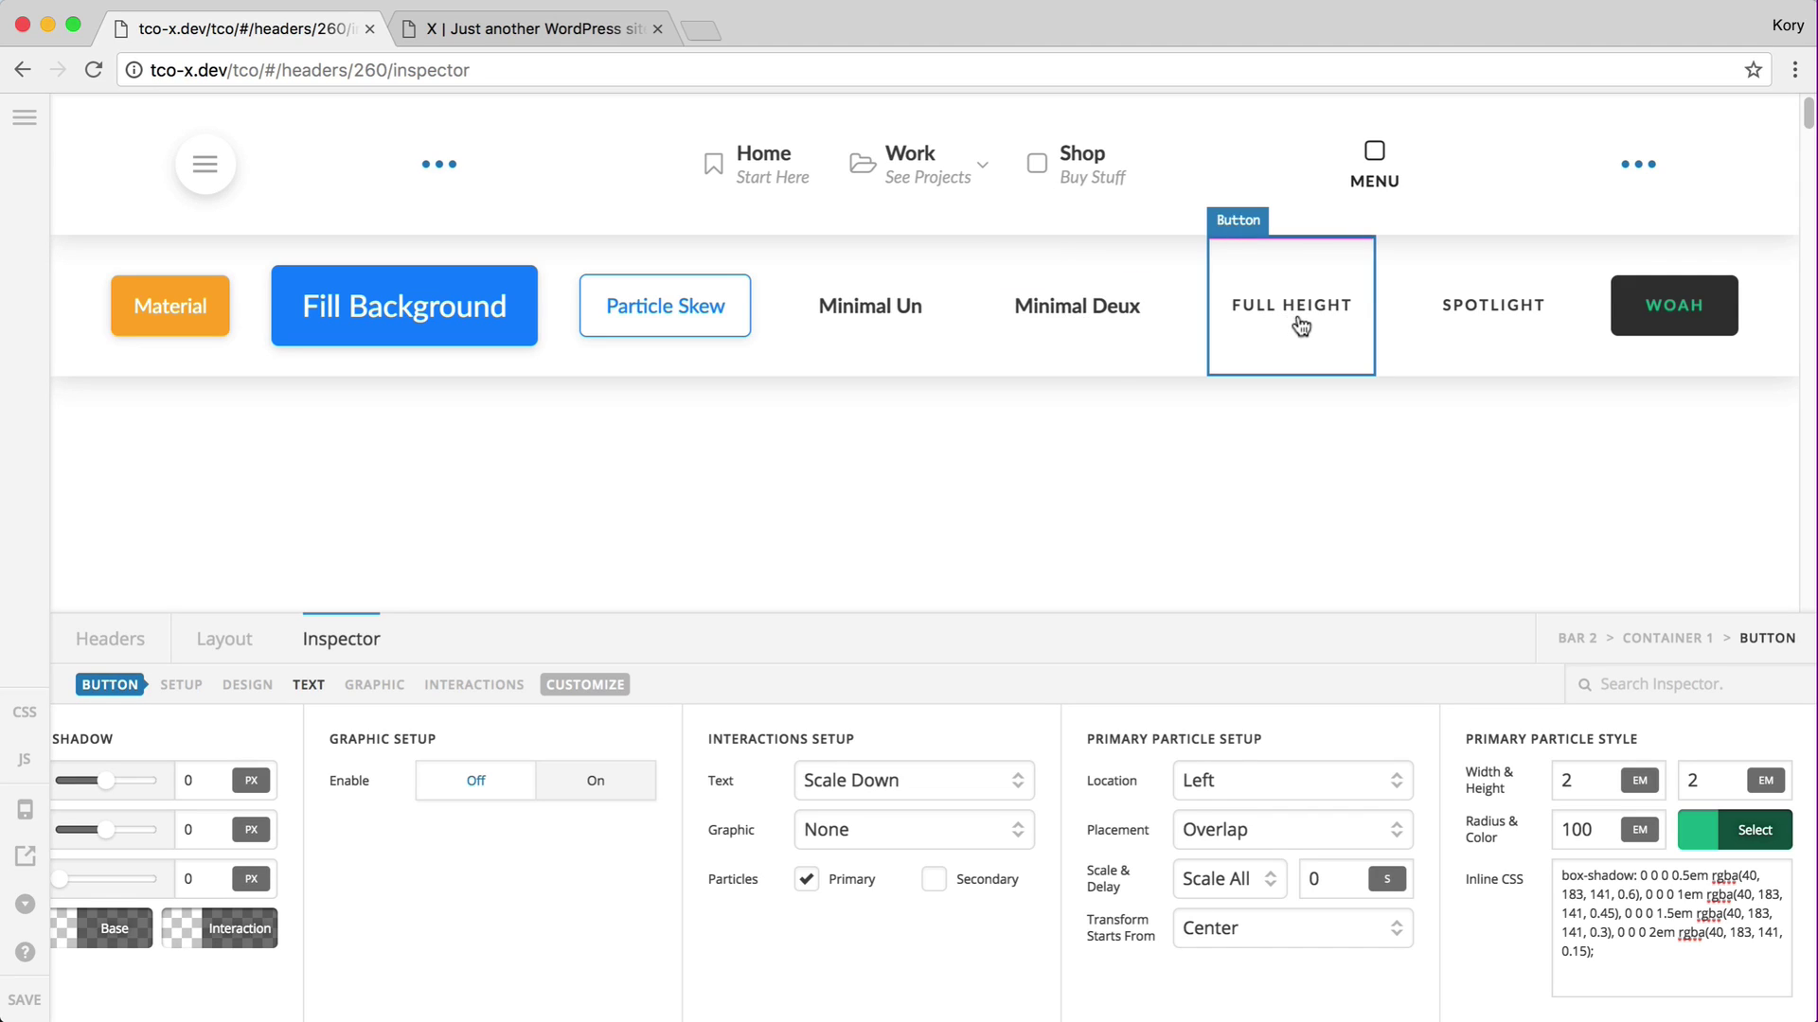
left_click(1363, 201)
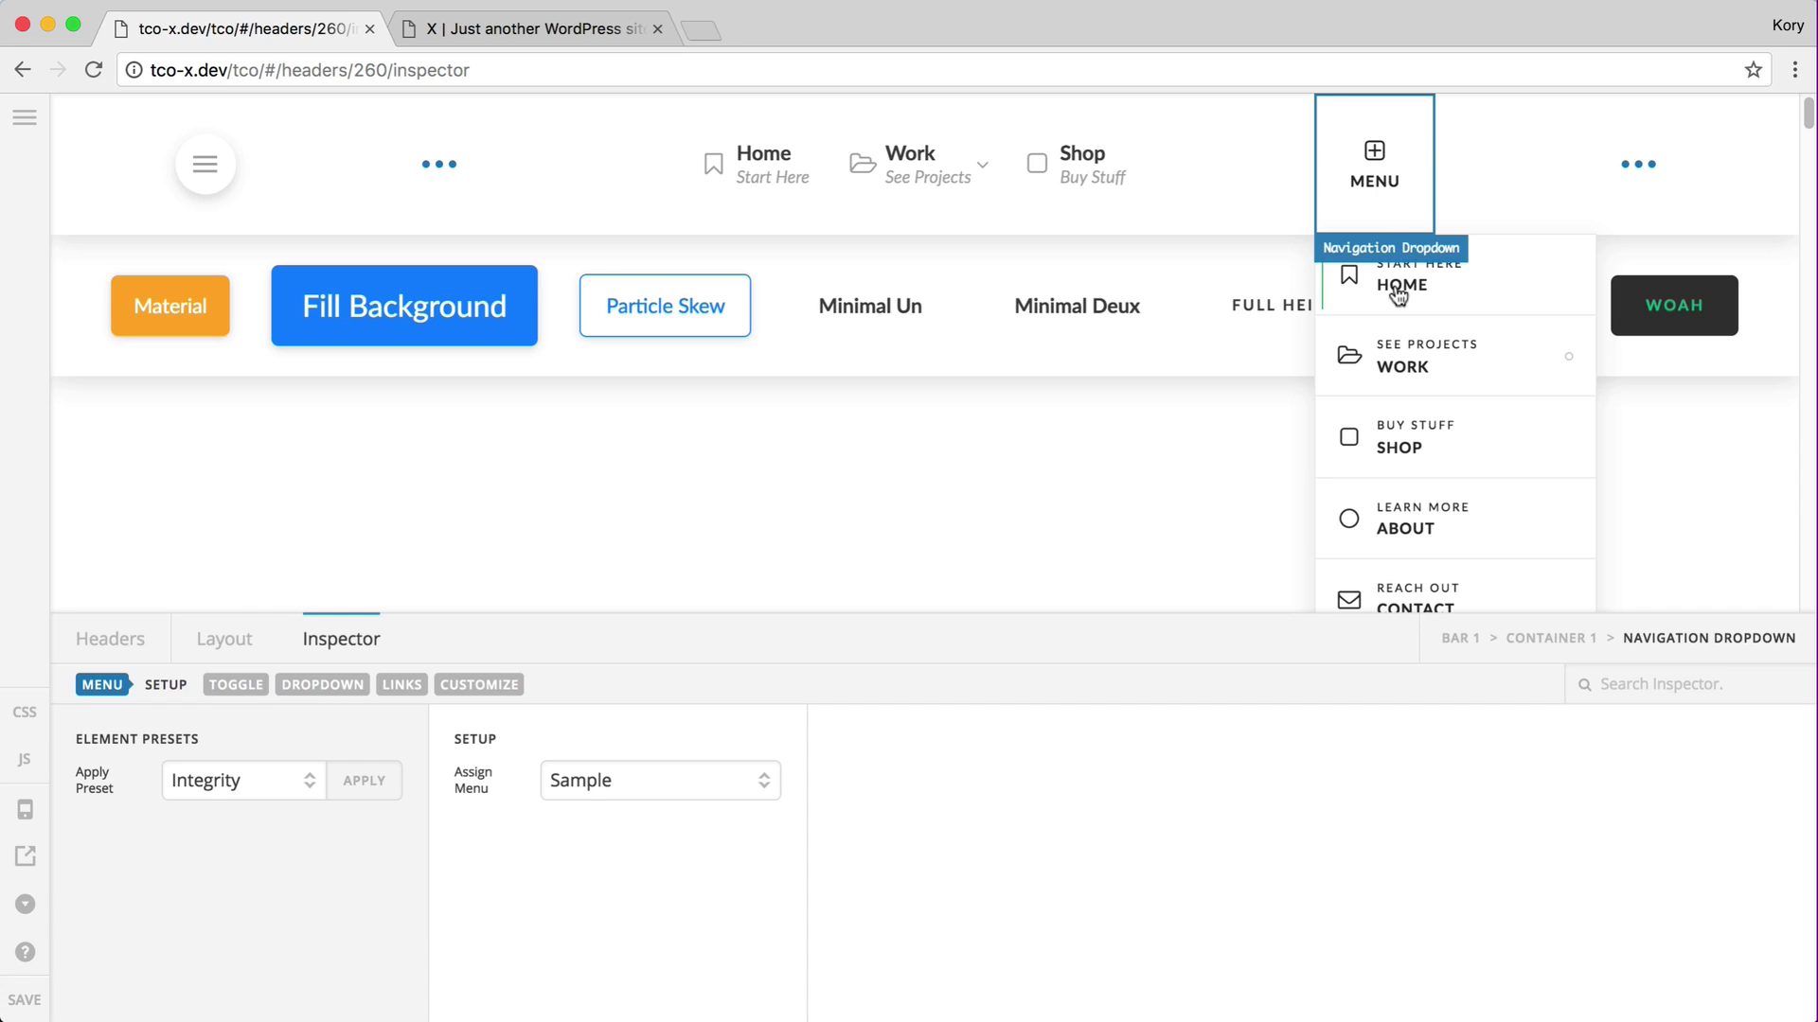
Review the interaction settings of the Menu dropdown's toggle, and bring up the interaction settings of its links.
left_click(244, 686)
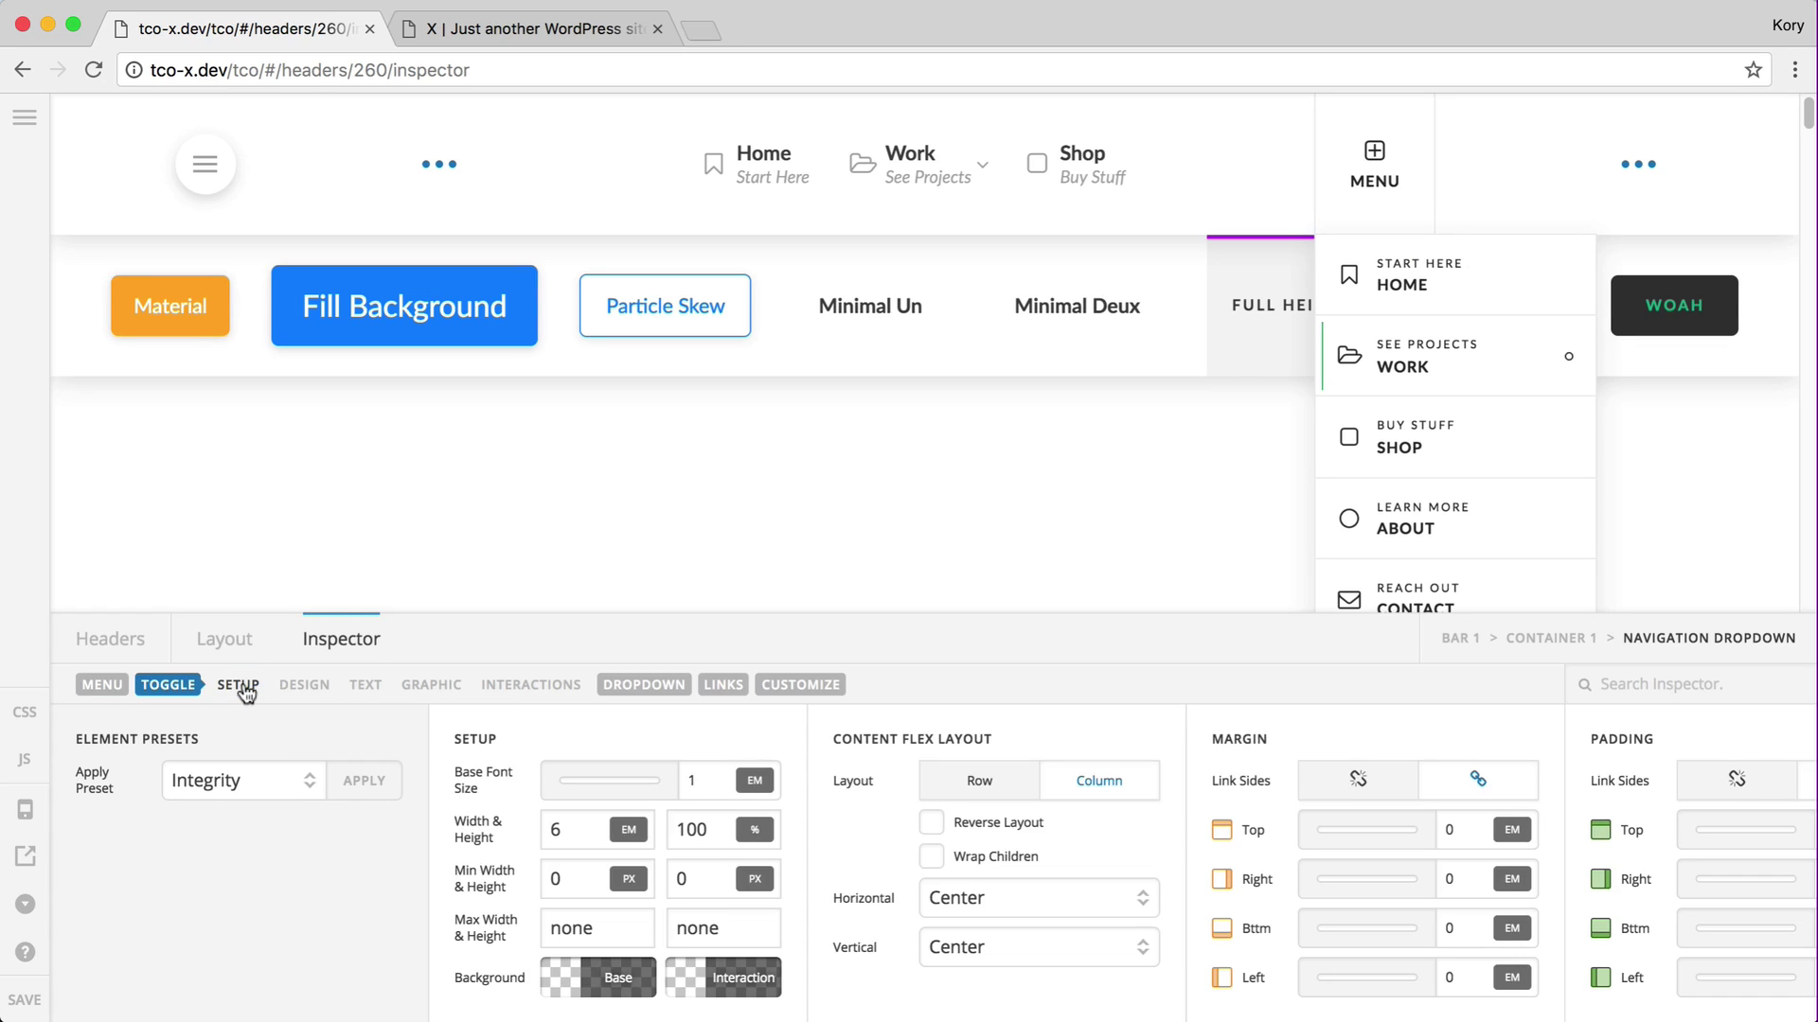
left_click(524, 687)
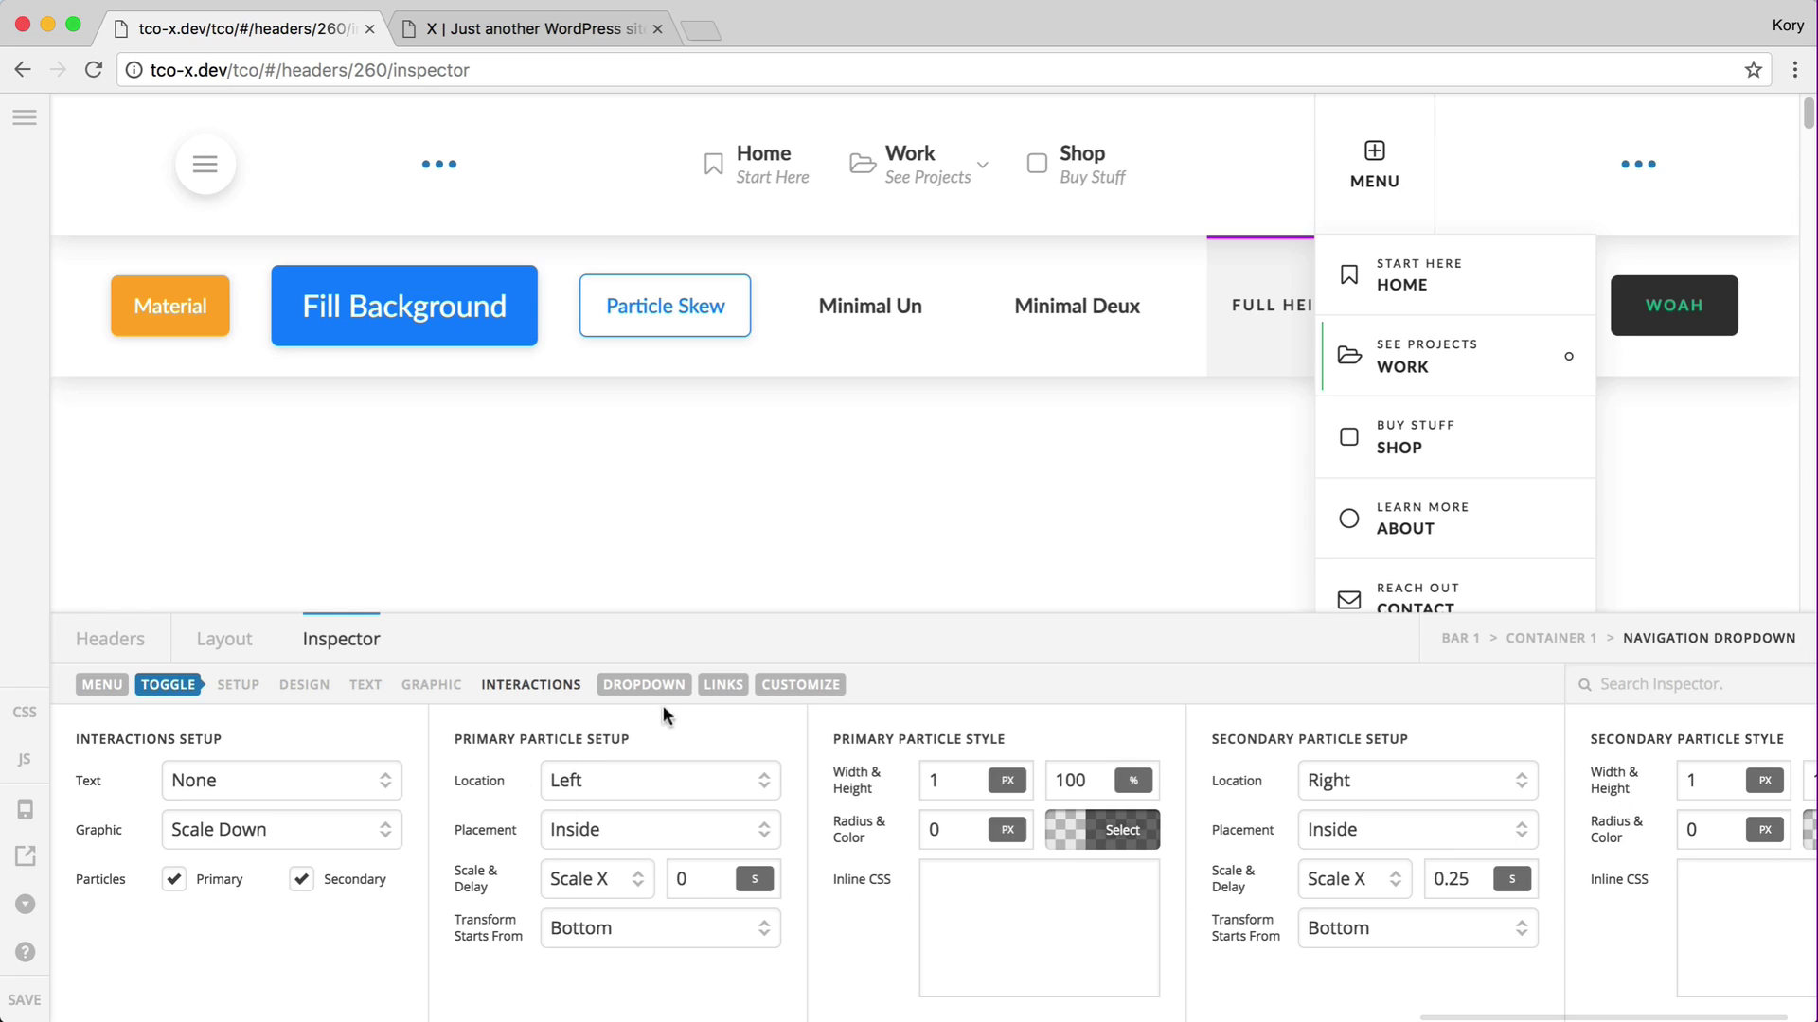
left_click(723, 686)
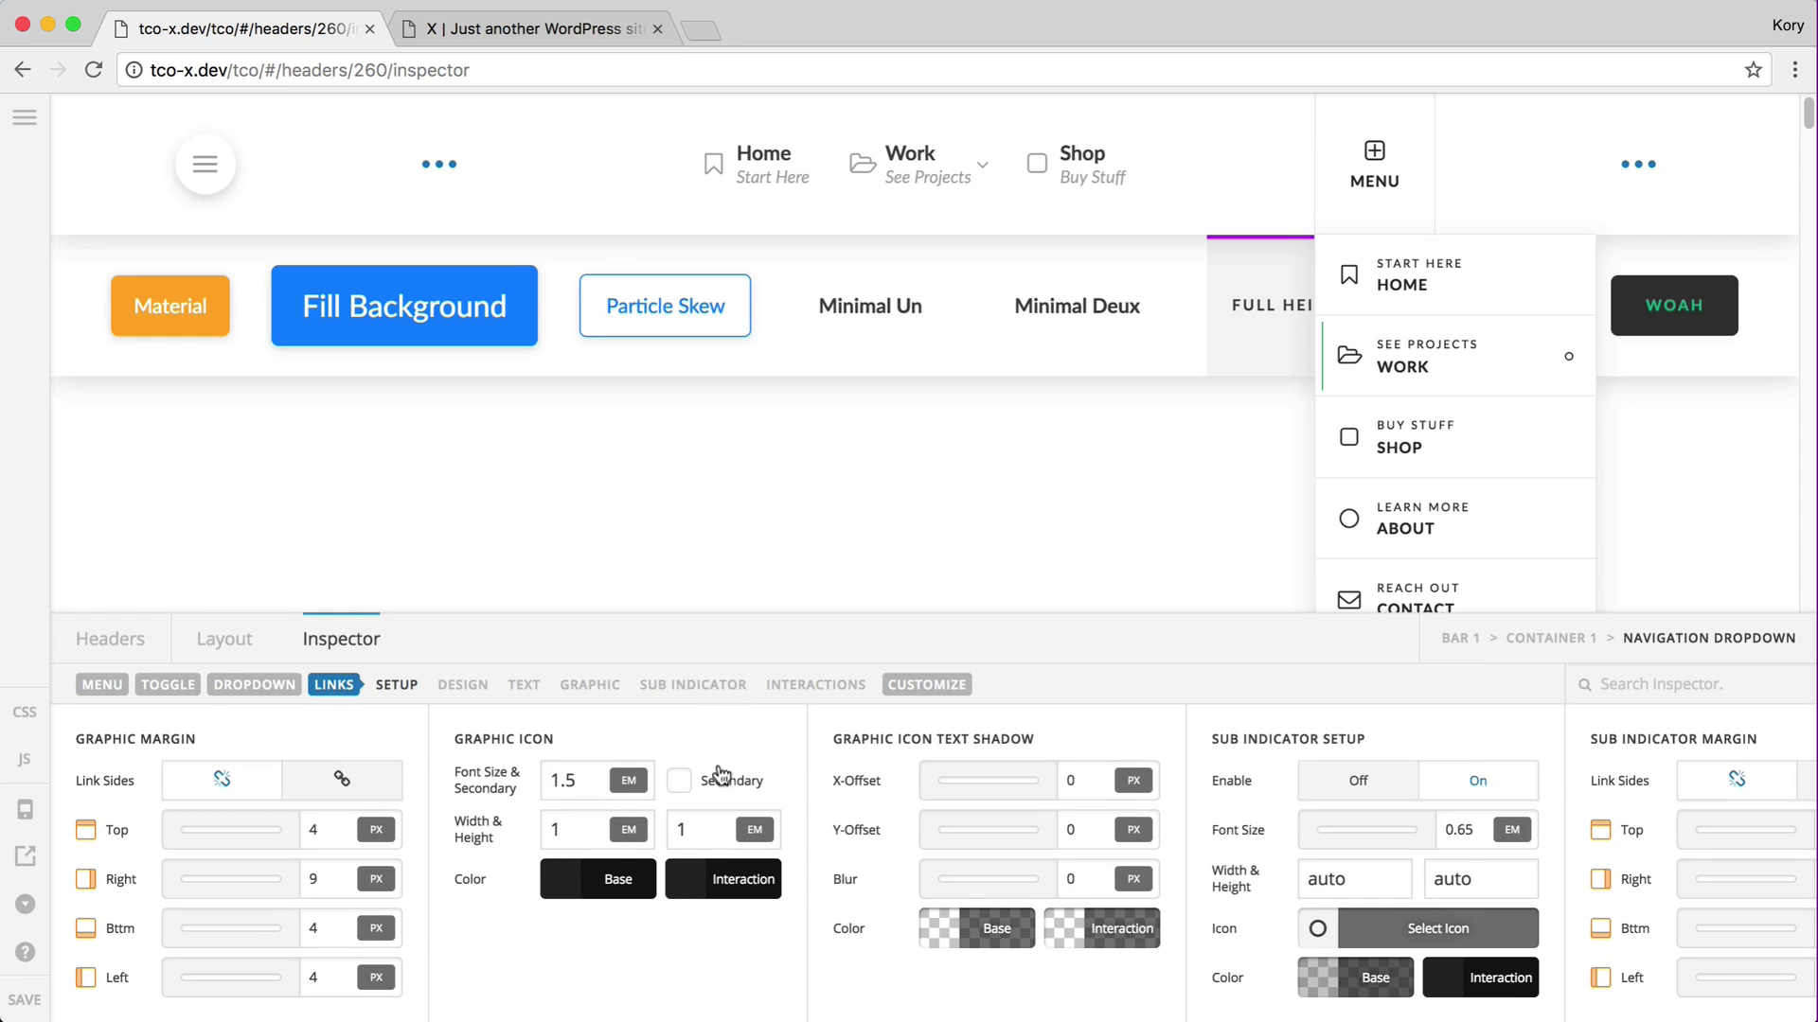
left_click(809, 685)
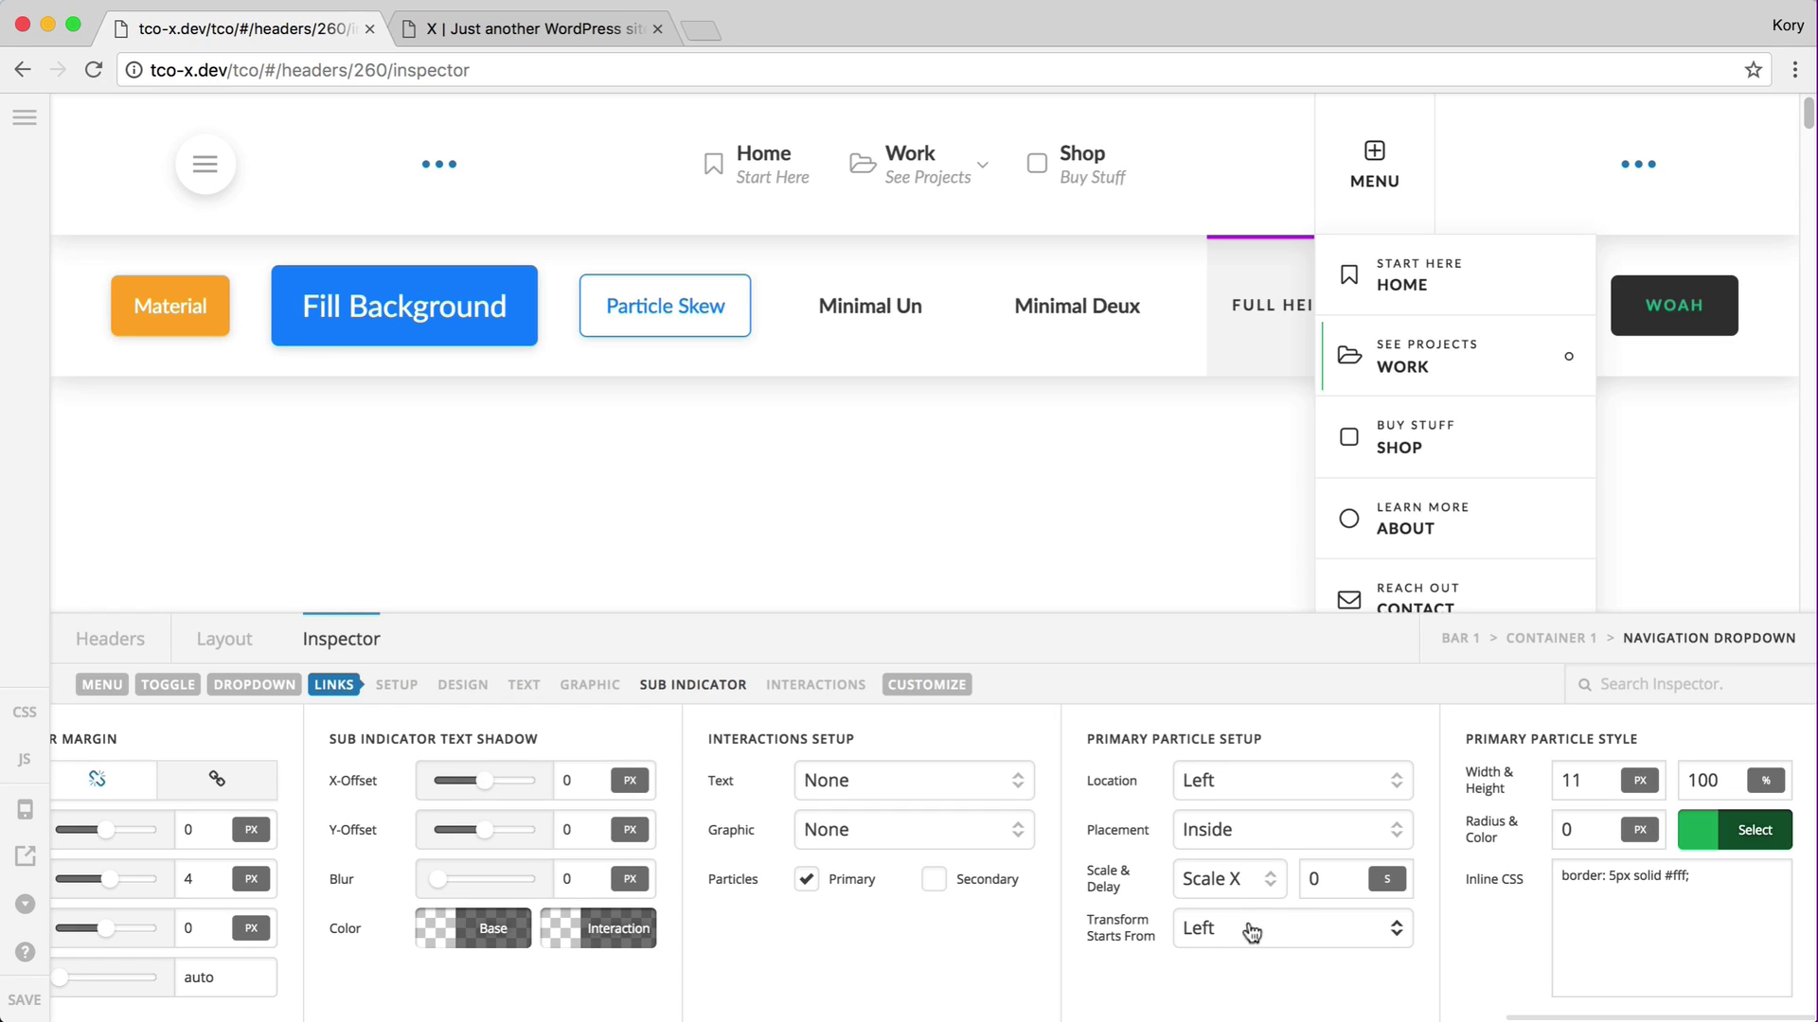
Examine the width and inline CSS border of the dropdown links' primary particle and compare them with the particle previewed beside the menu items.
left_click(1574, 779)
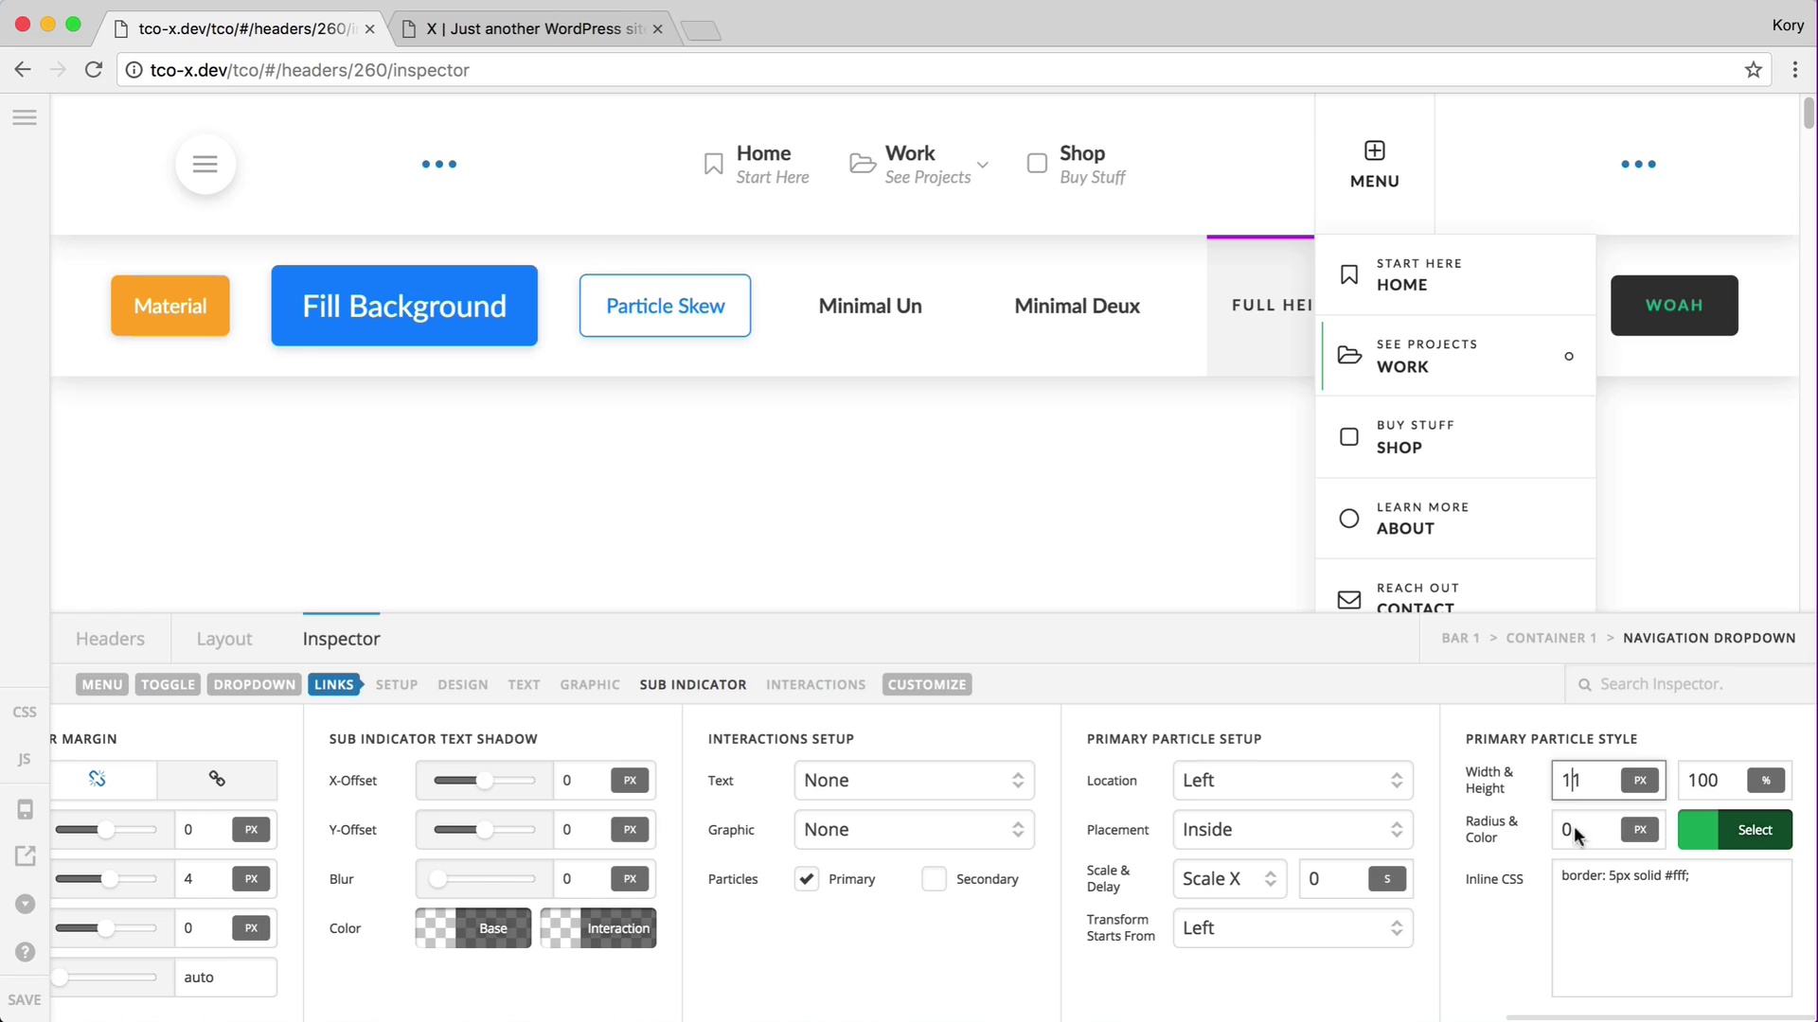
left_click(1596, 877)
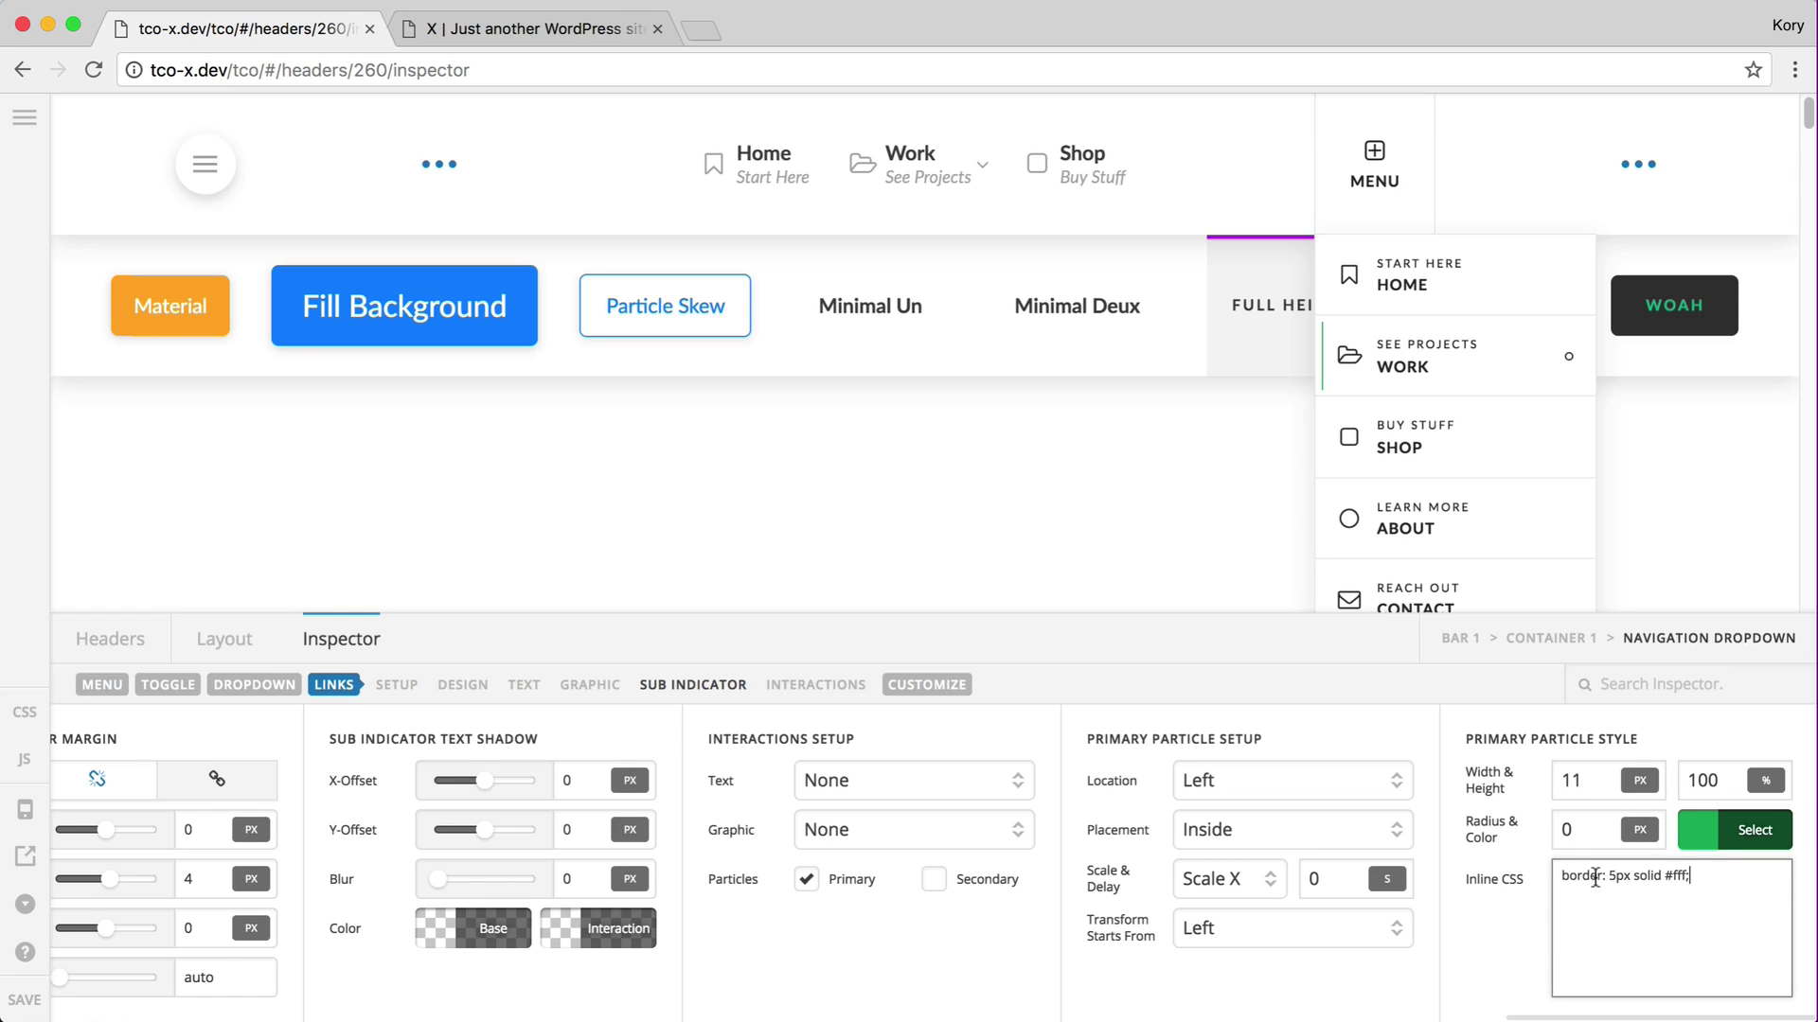
key("super+a")
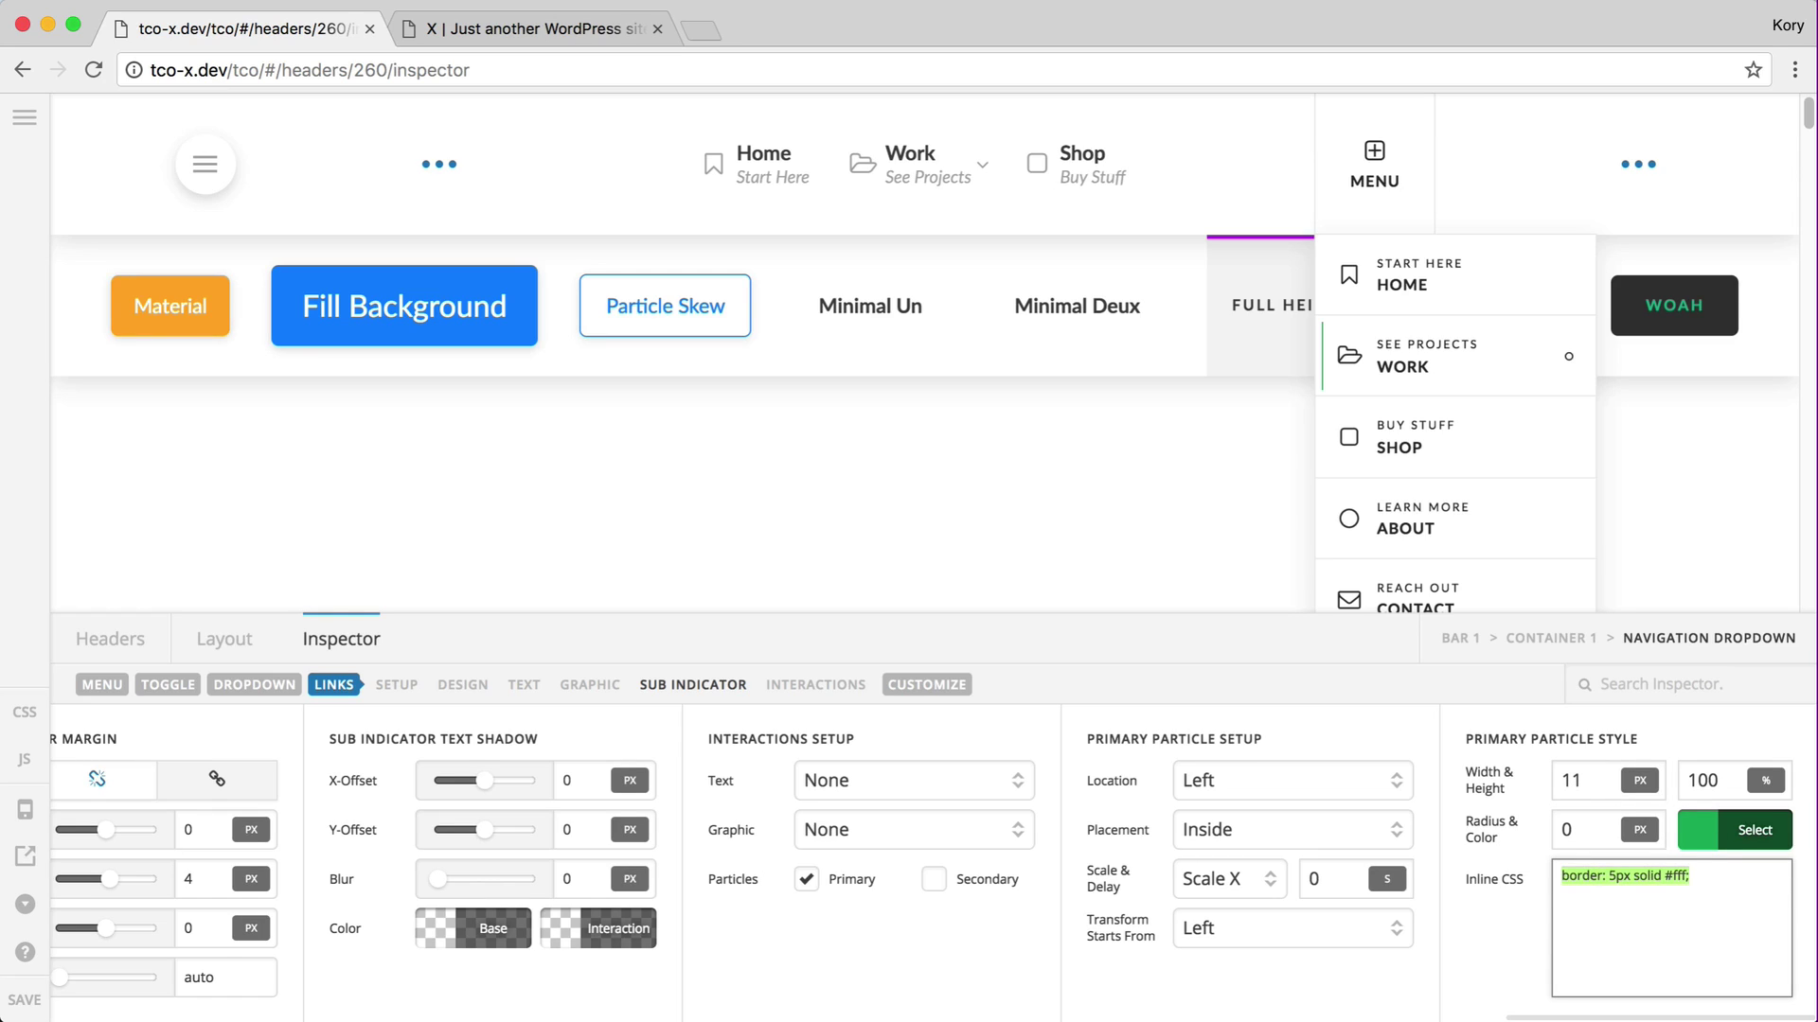
mouse_move(1334, 383)
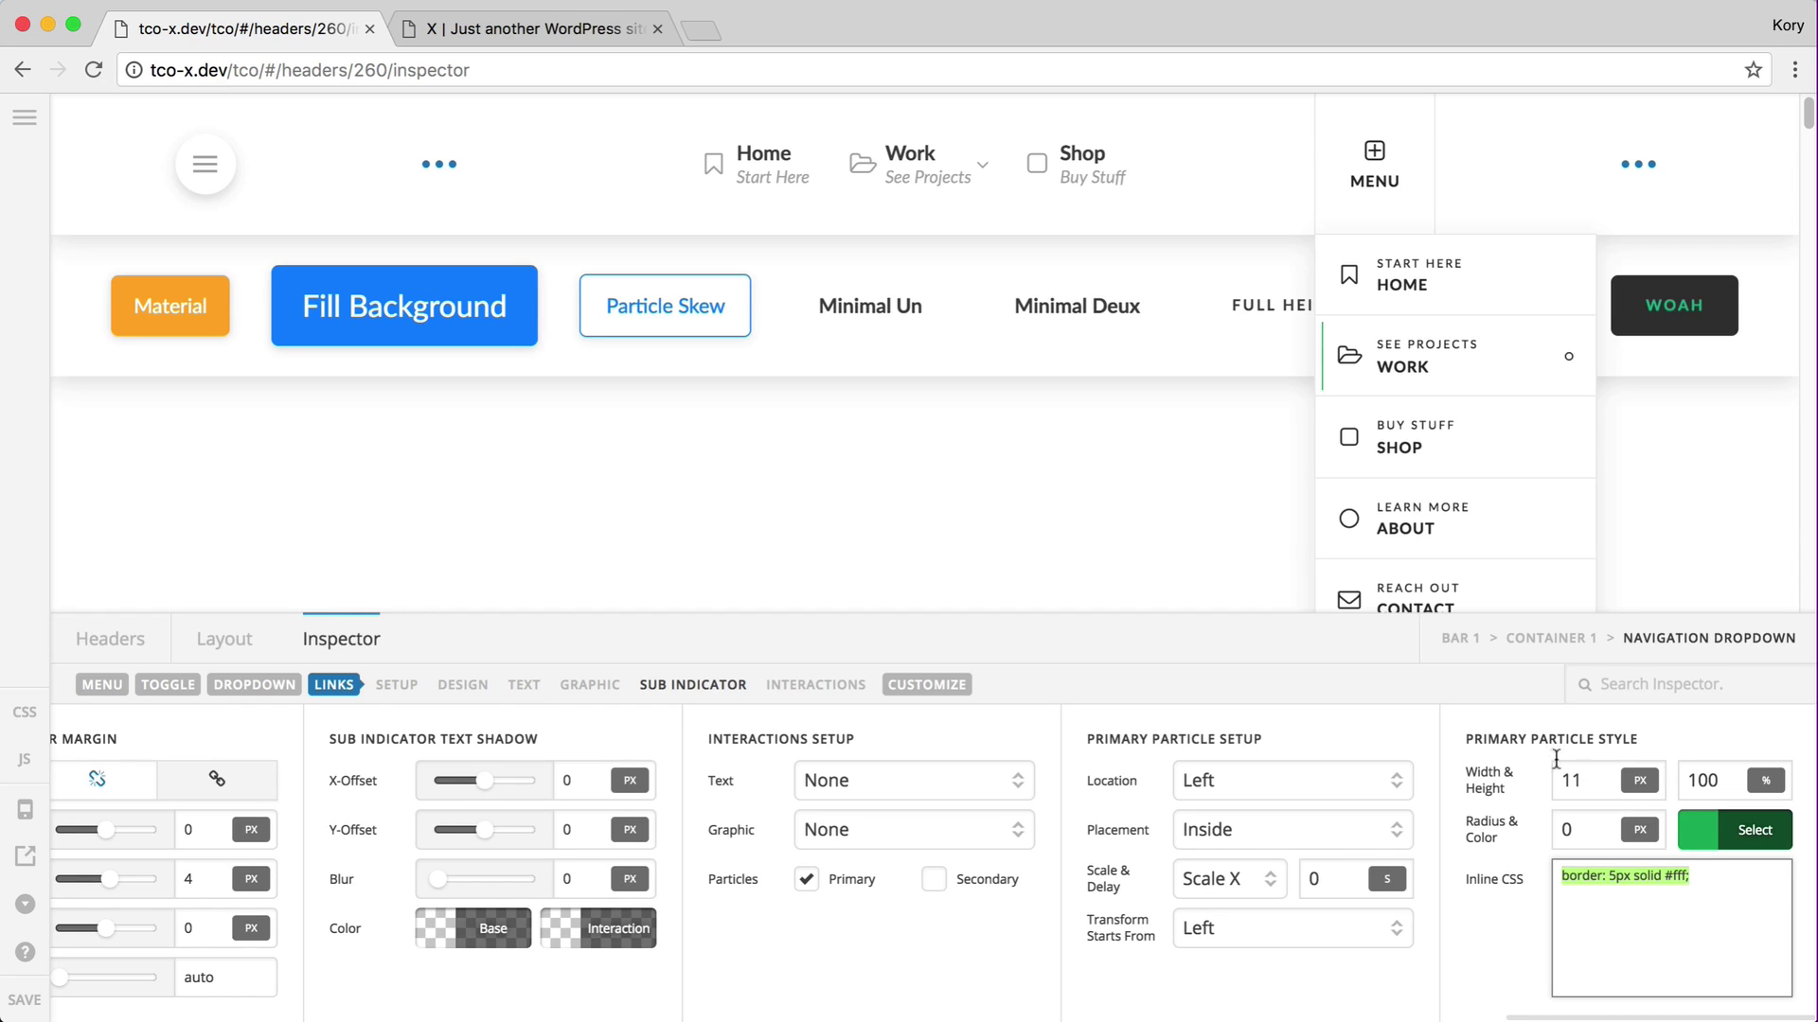
left_click(1586, 776)
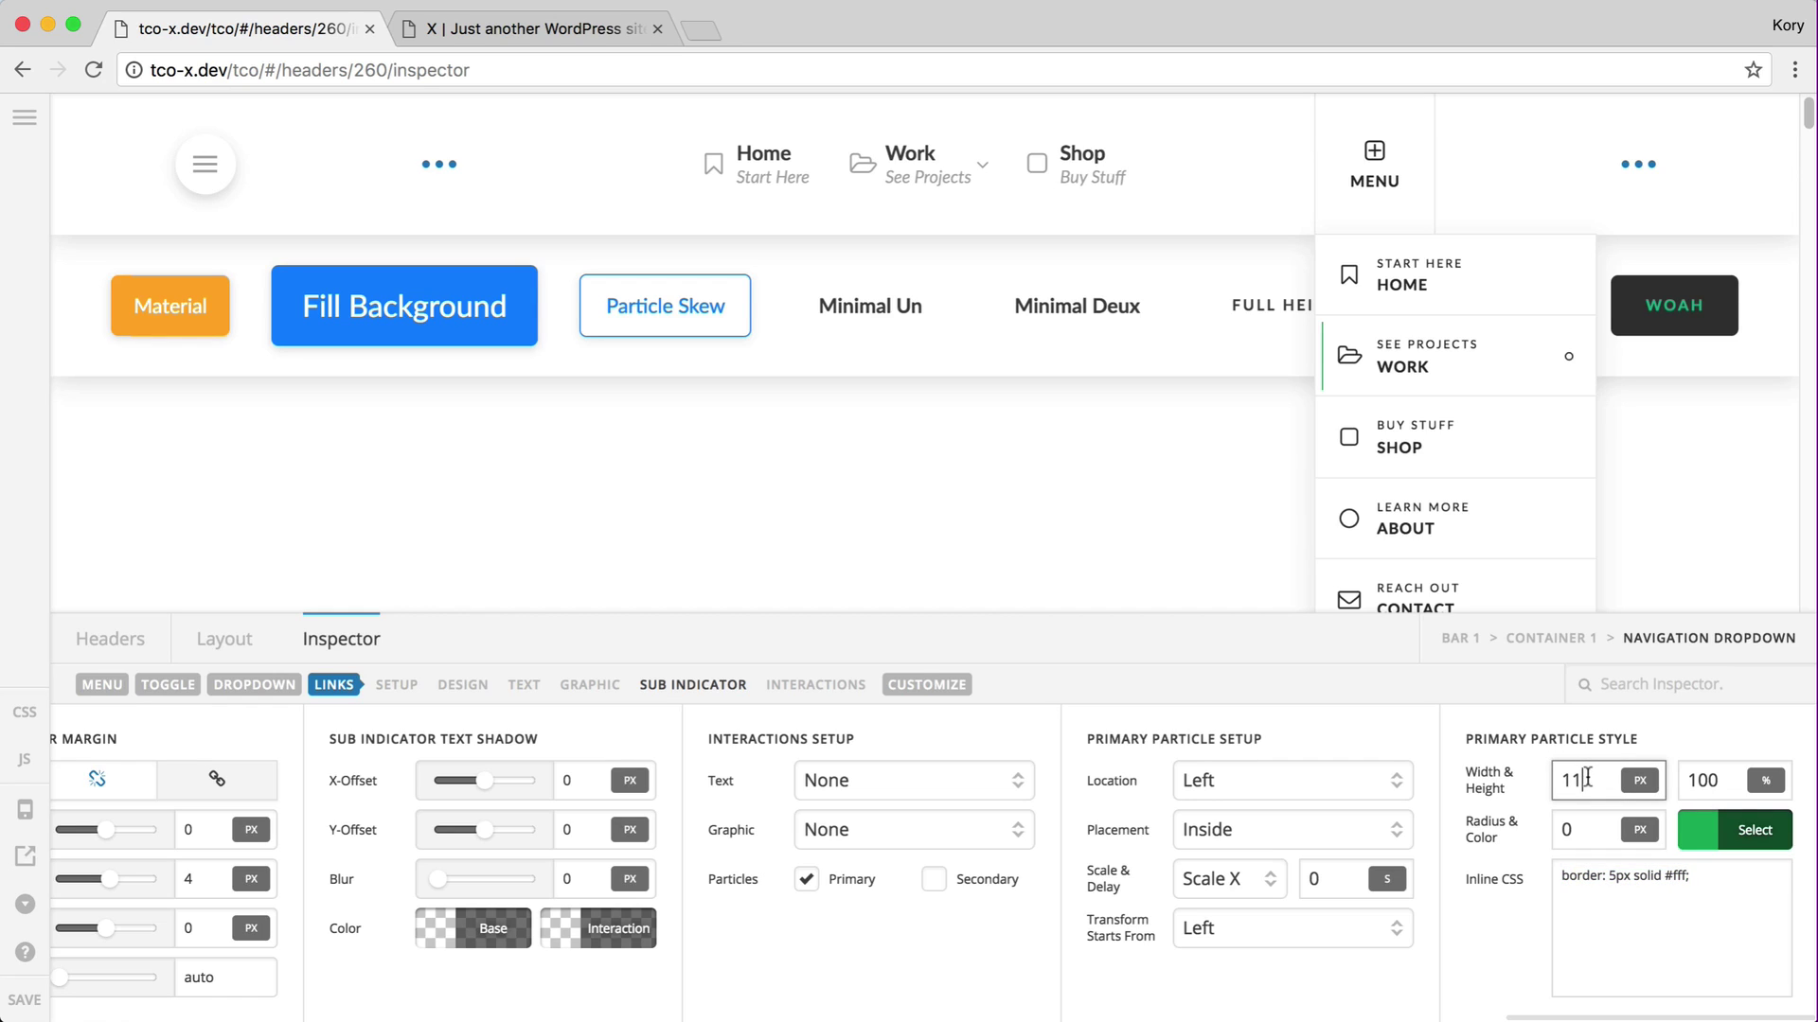
left_click(1625, 916)
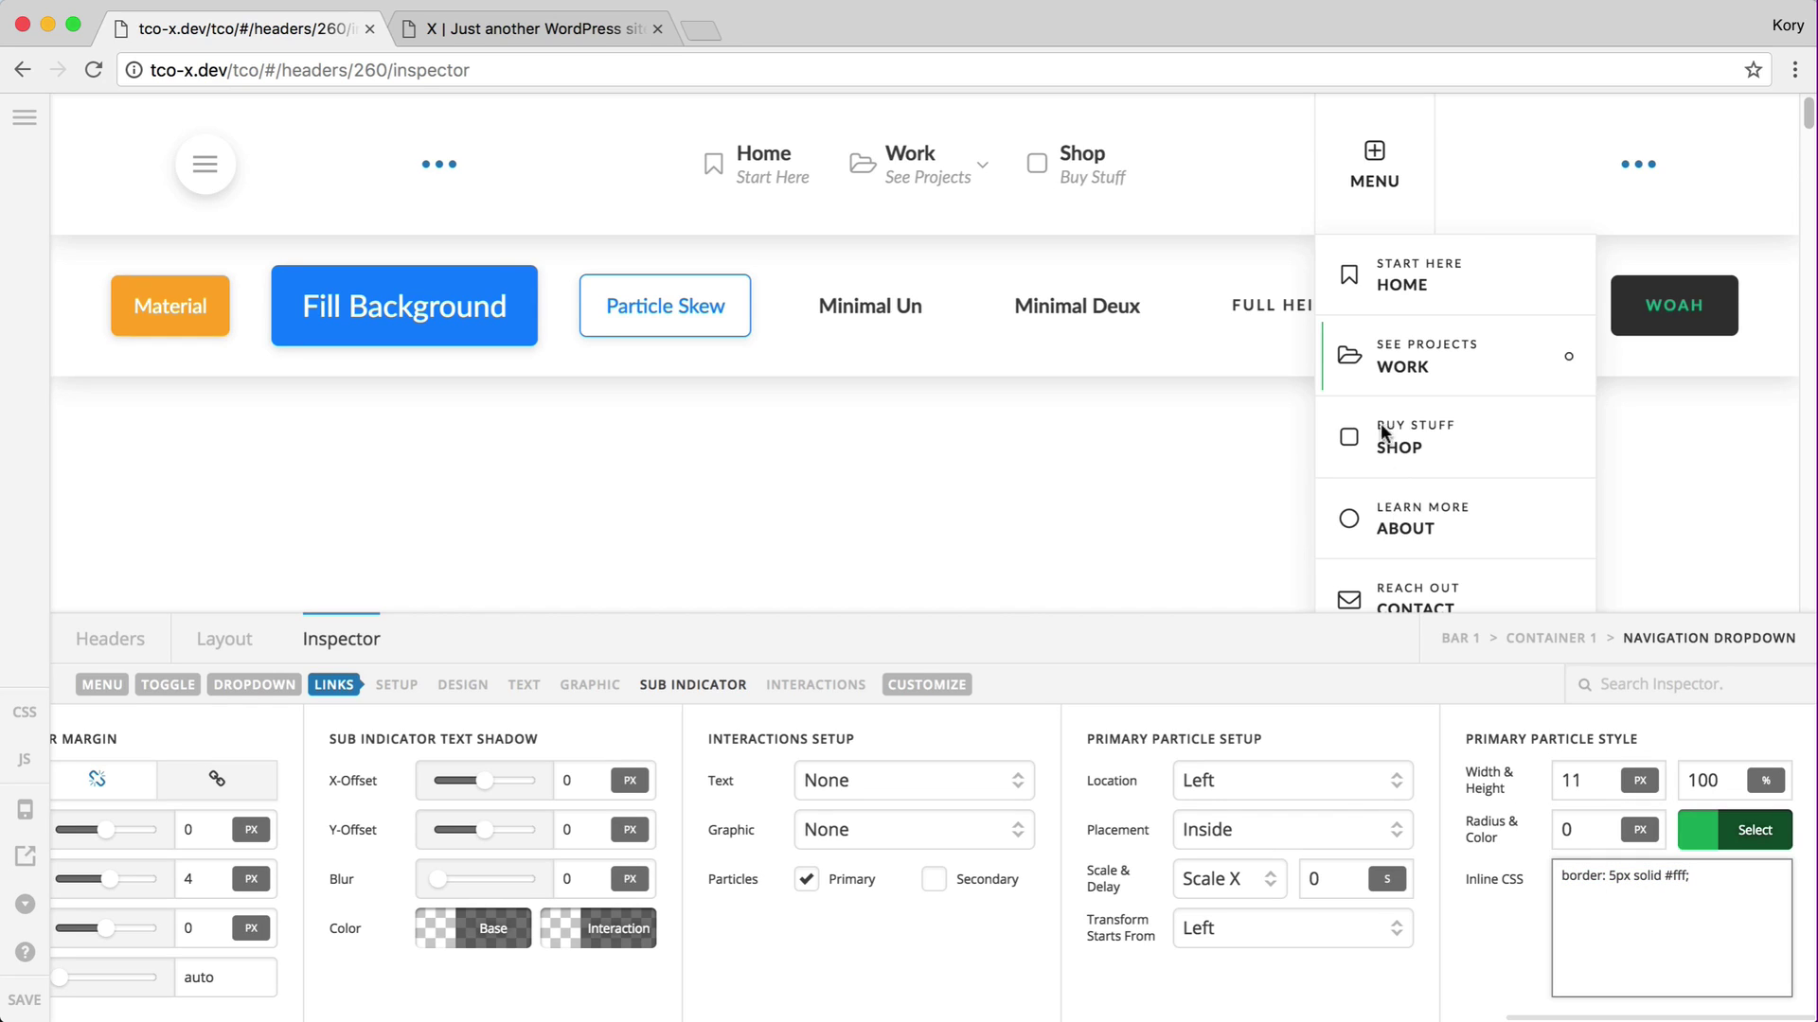
mouse_move(1329, 349)
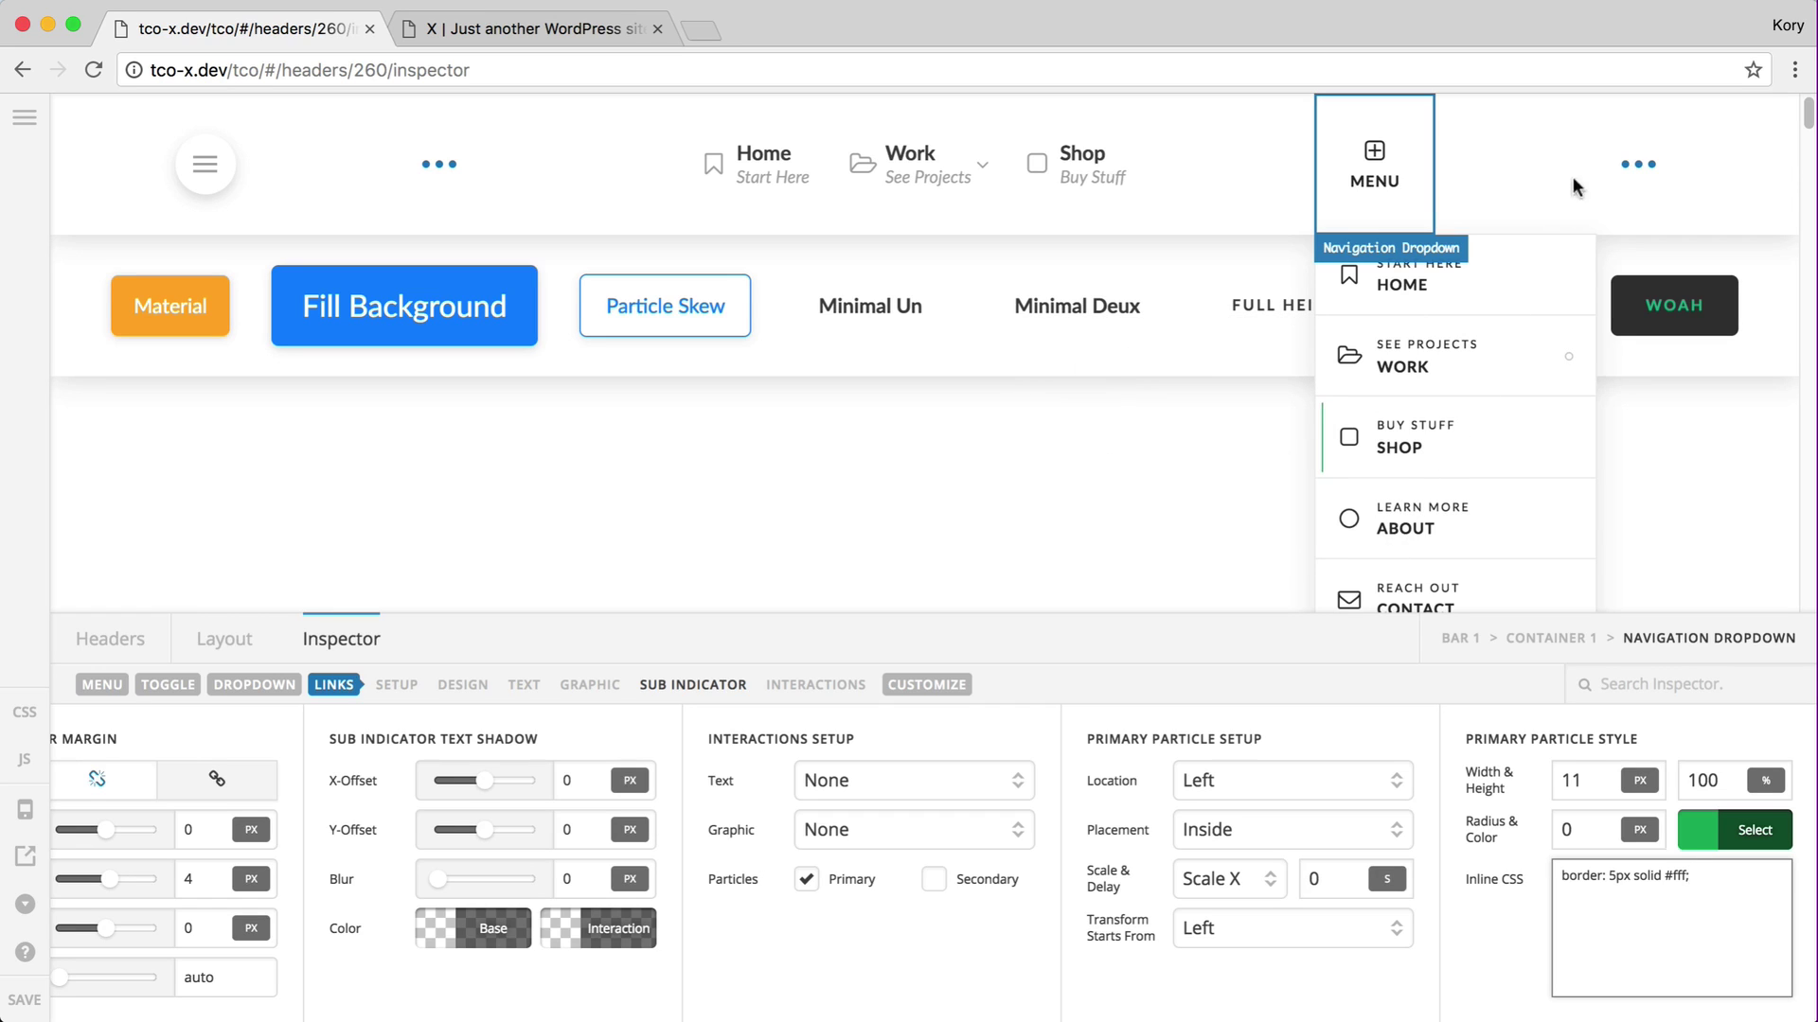
Open the navigation modal at the far end of the upper bar and show its links' primary and secondary particle settings.
left_click(1637, 164)
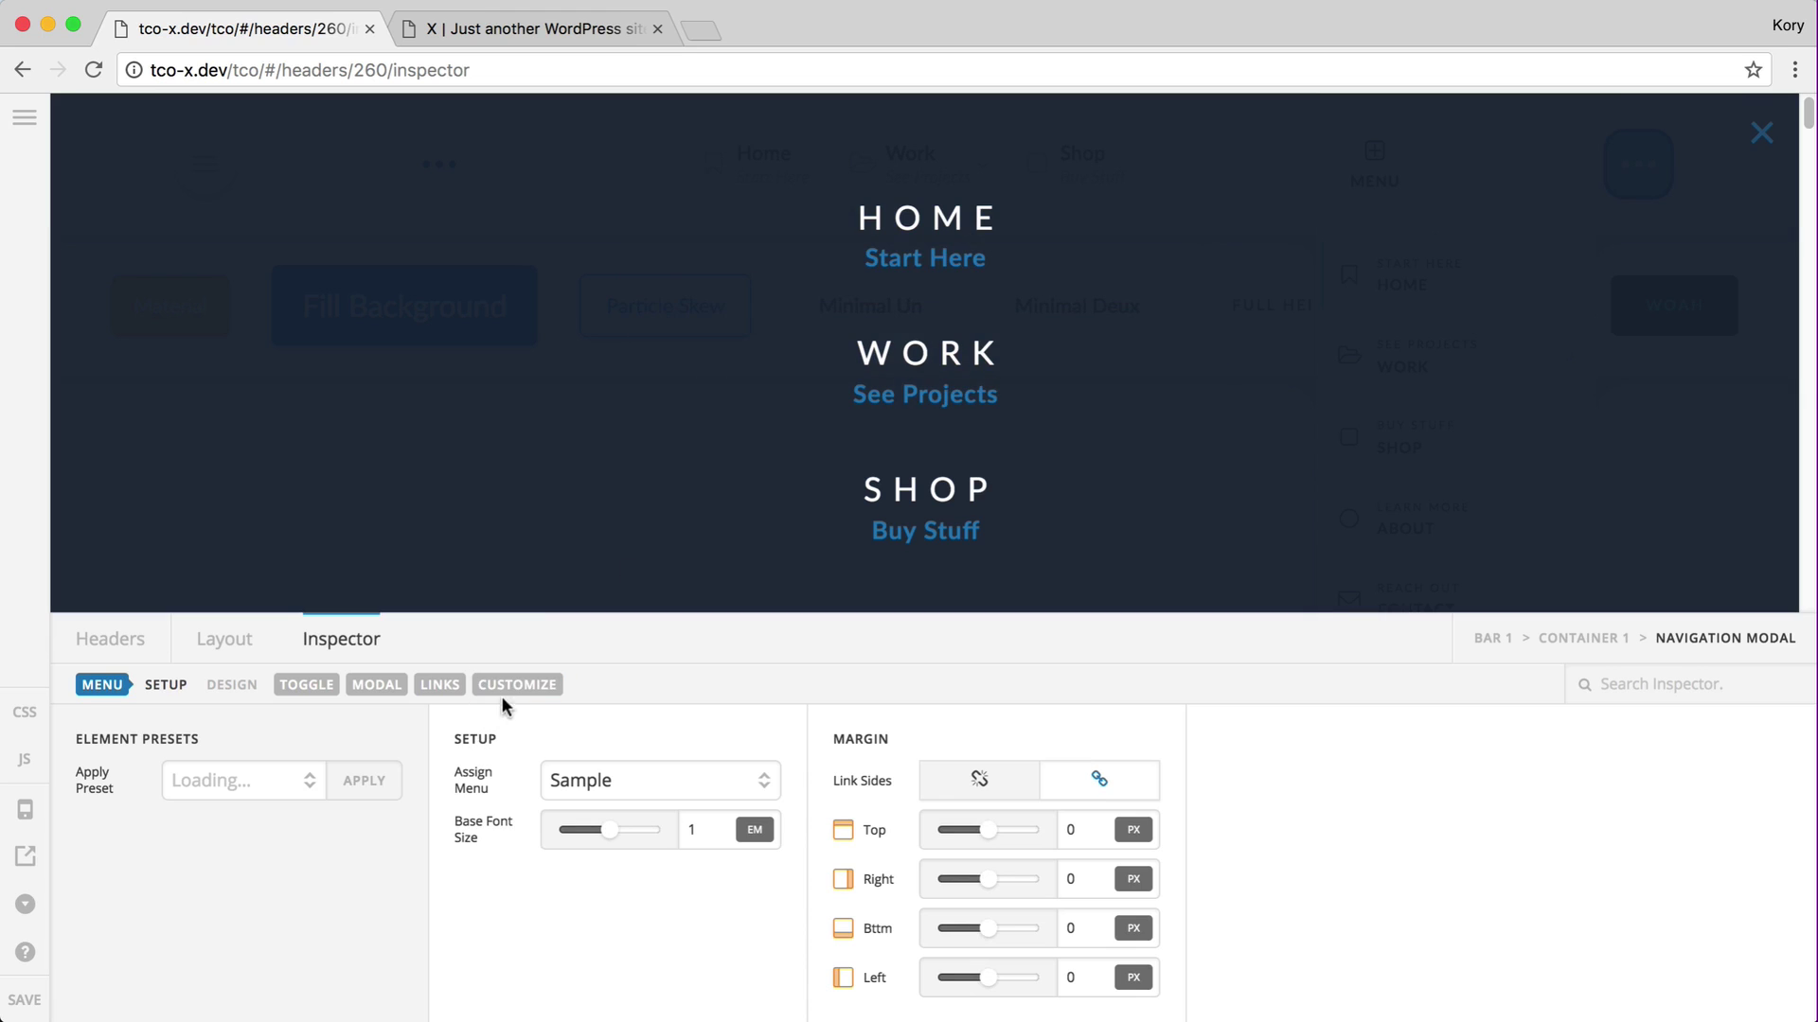
left_click(432, 689)
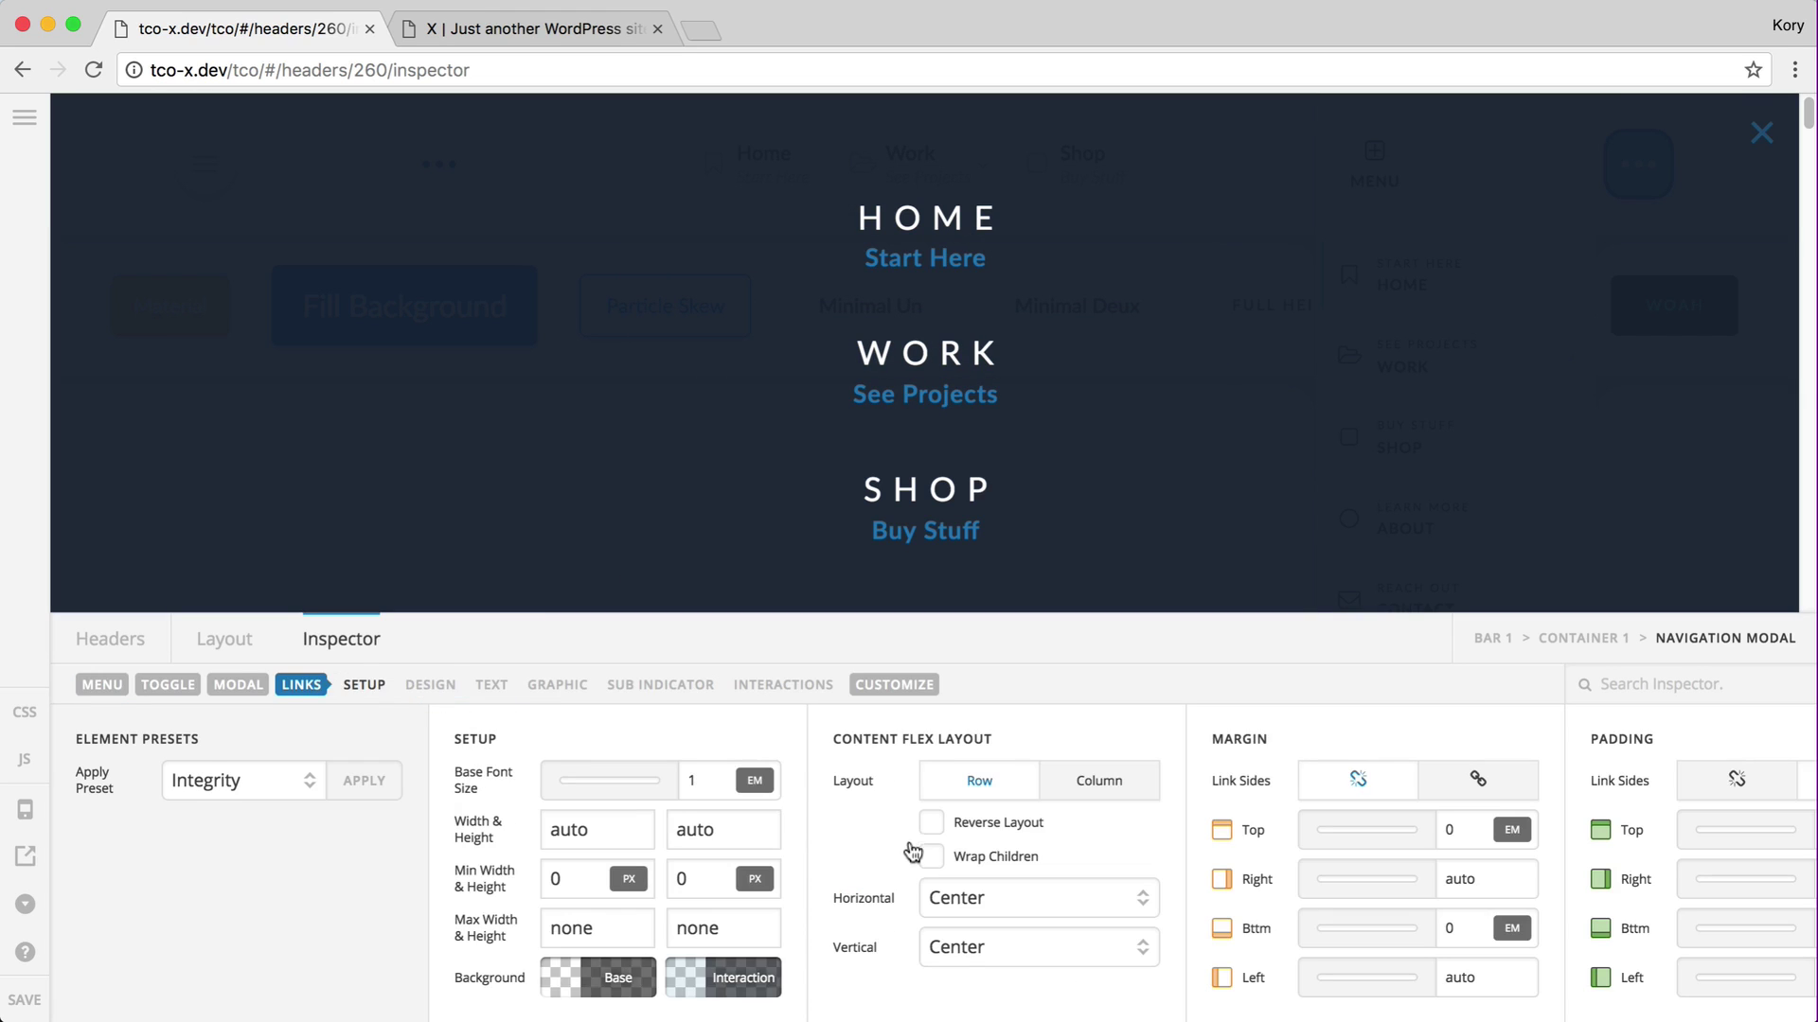
left_click(763, 685)
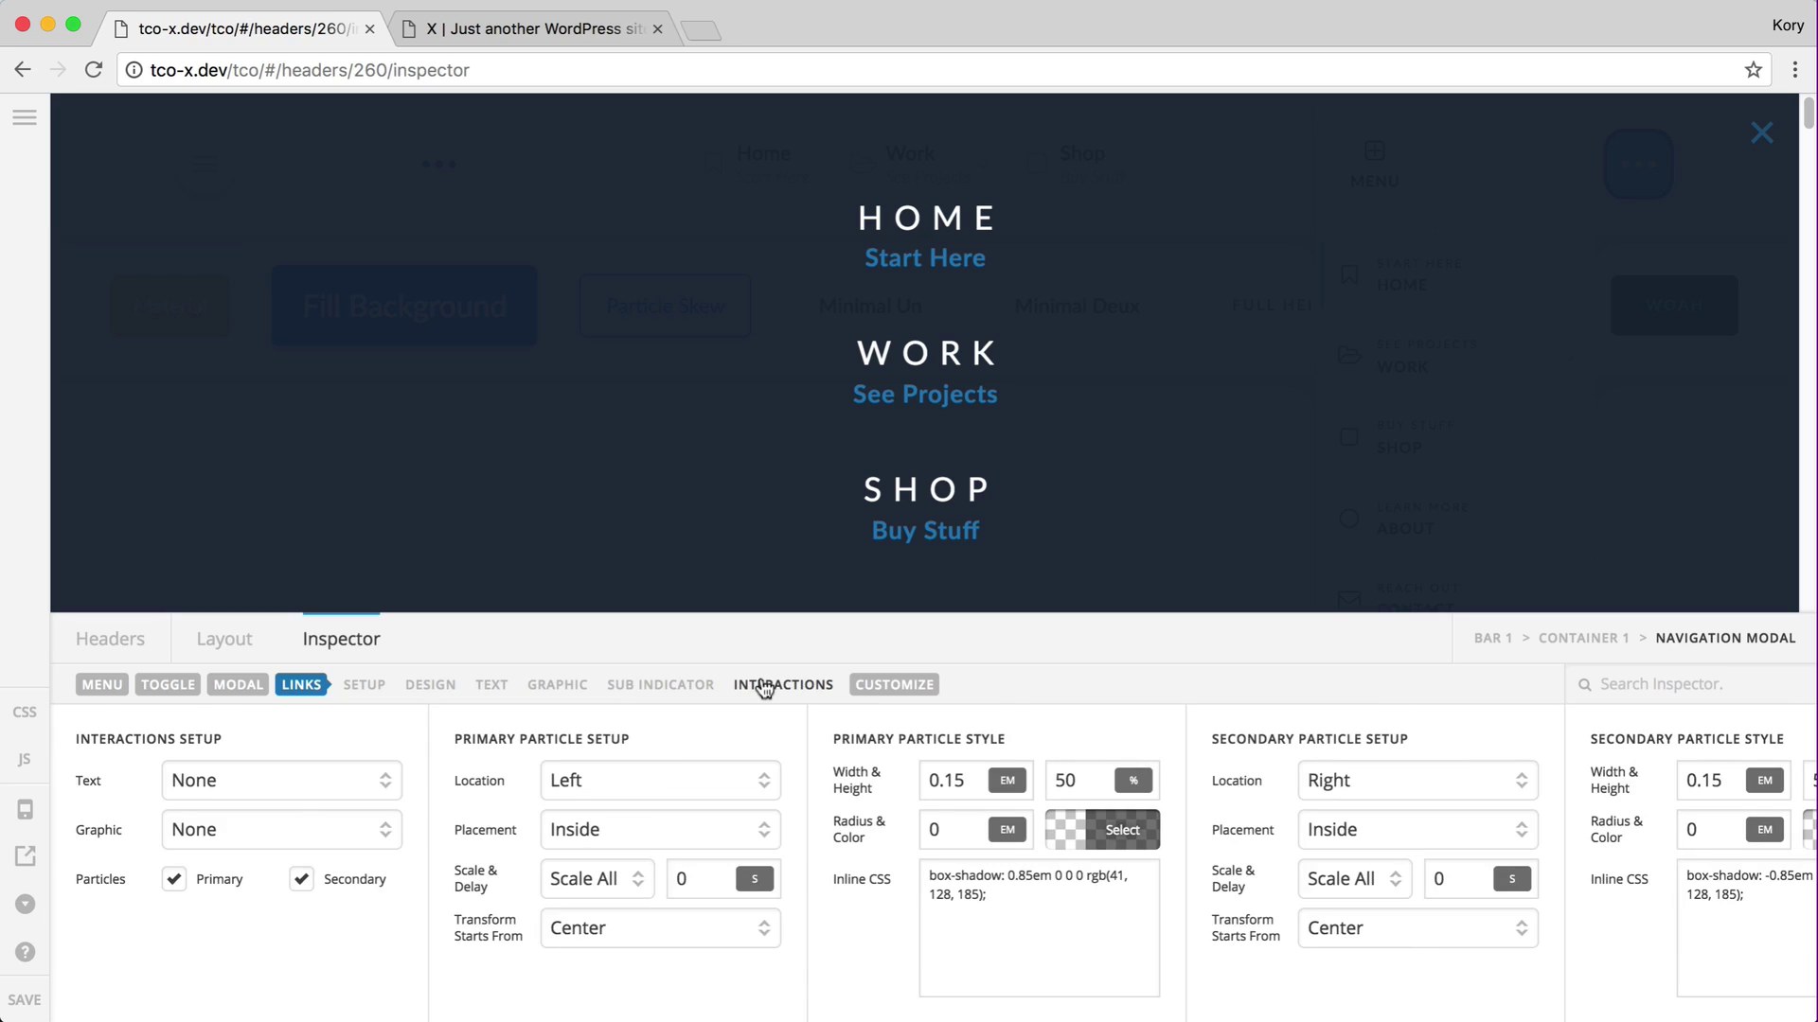
scroll(841, 896, "right", 3)
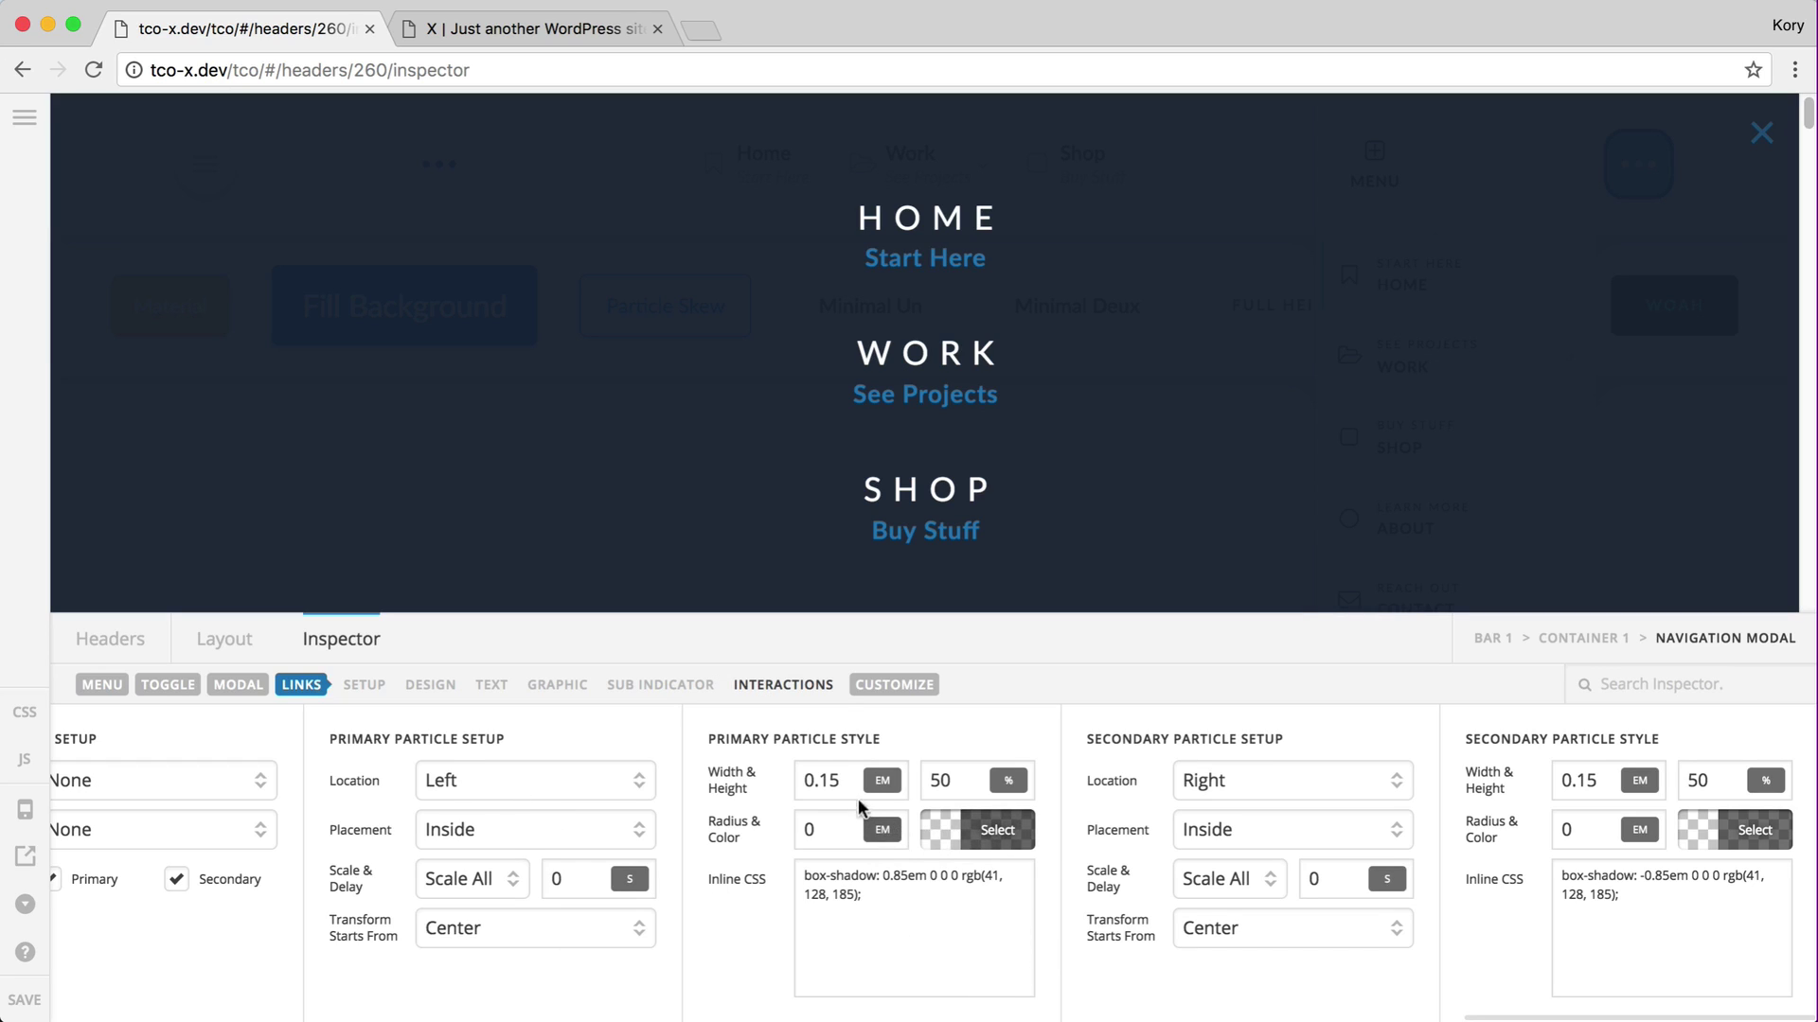
Examine the width, height and inline CSS box-shadow of the modal links' primary particle.
left_click(822, 779)
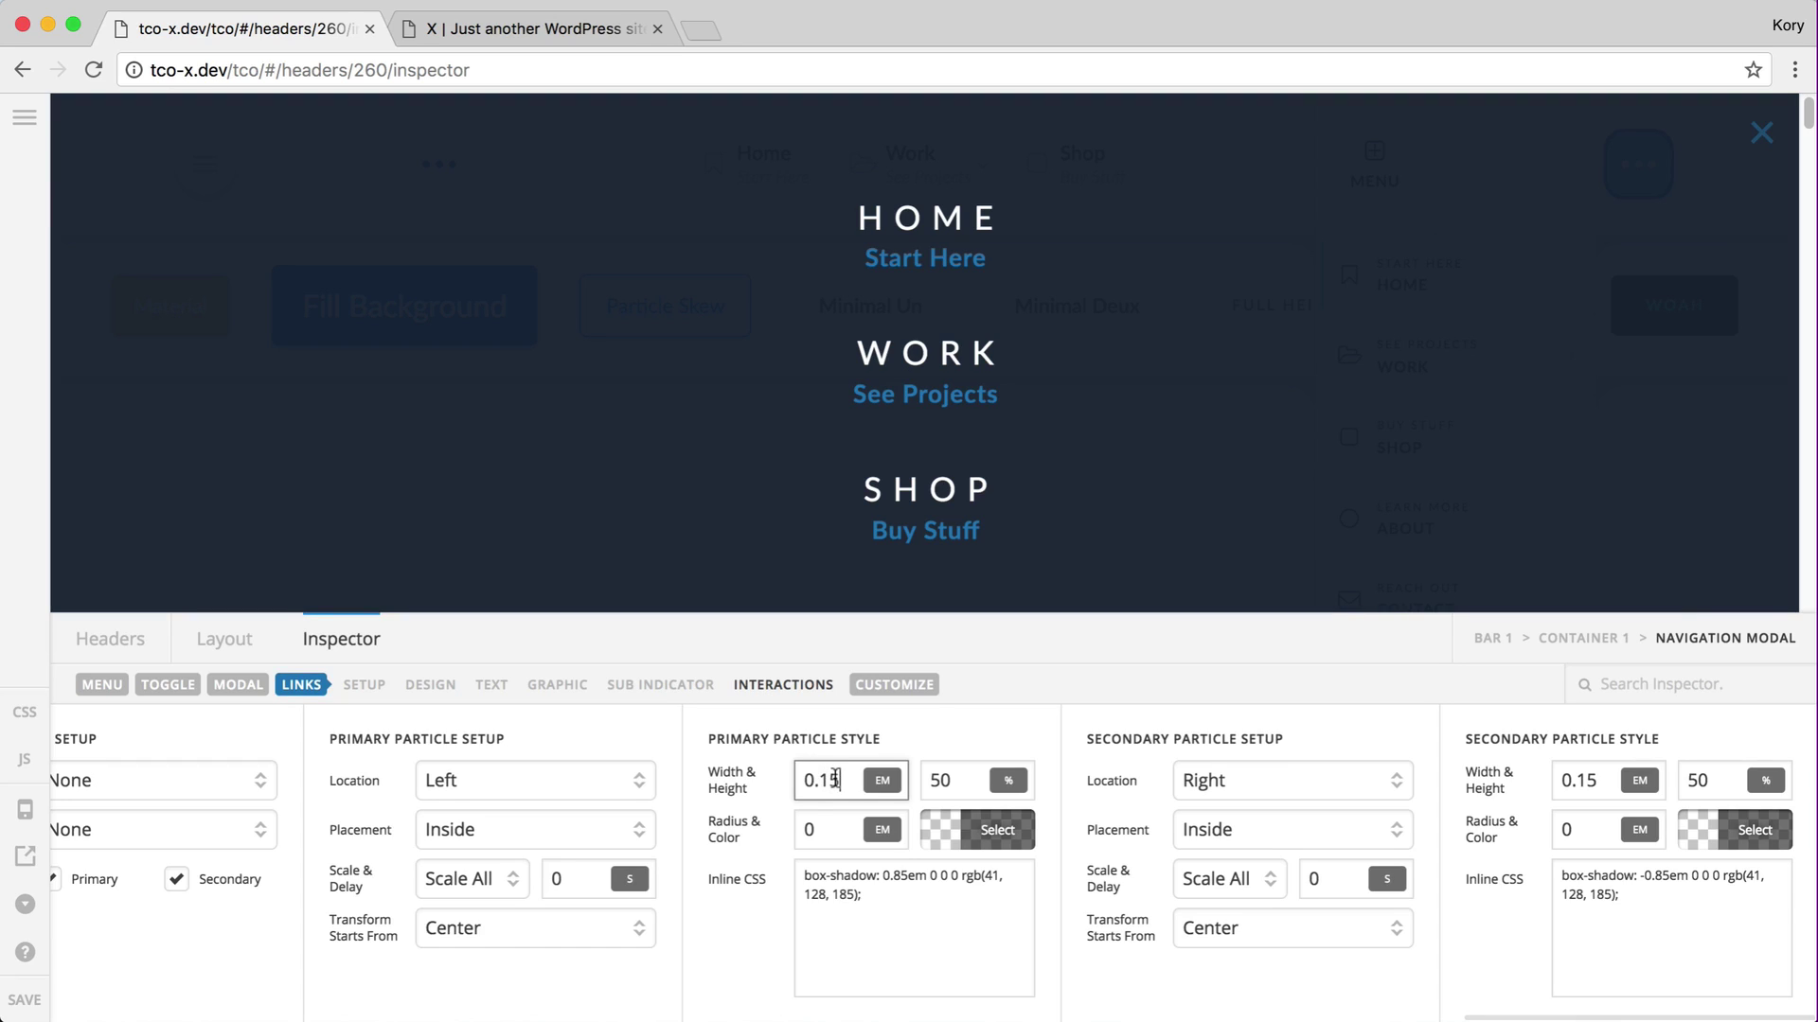
left_click(928, 782)
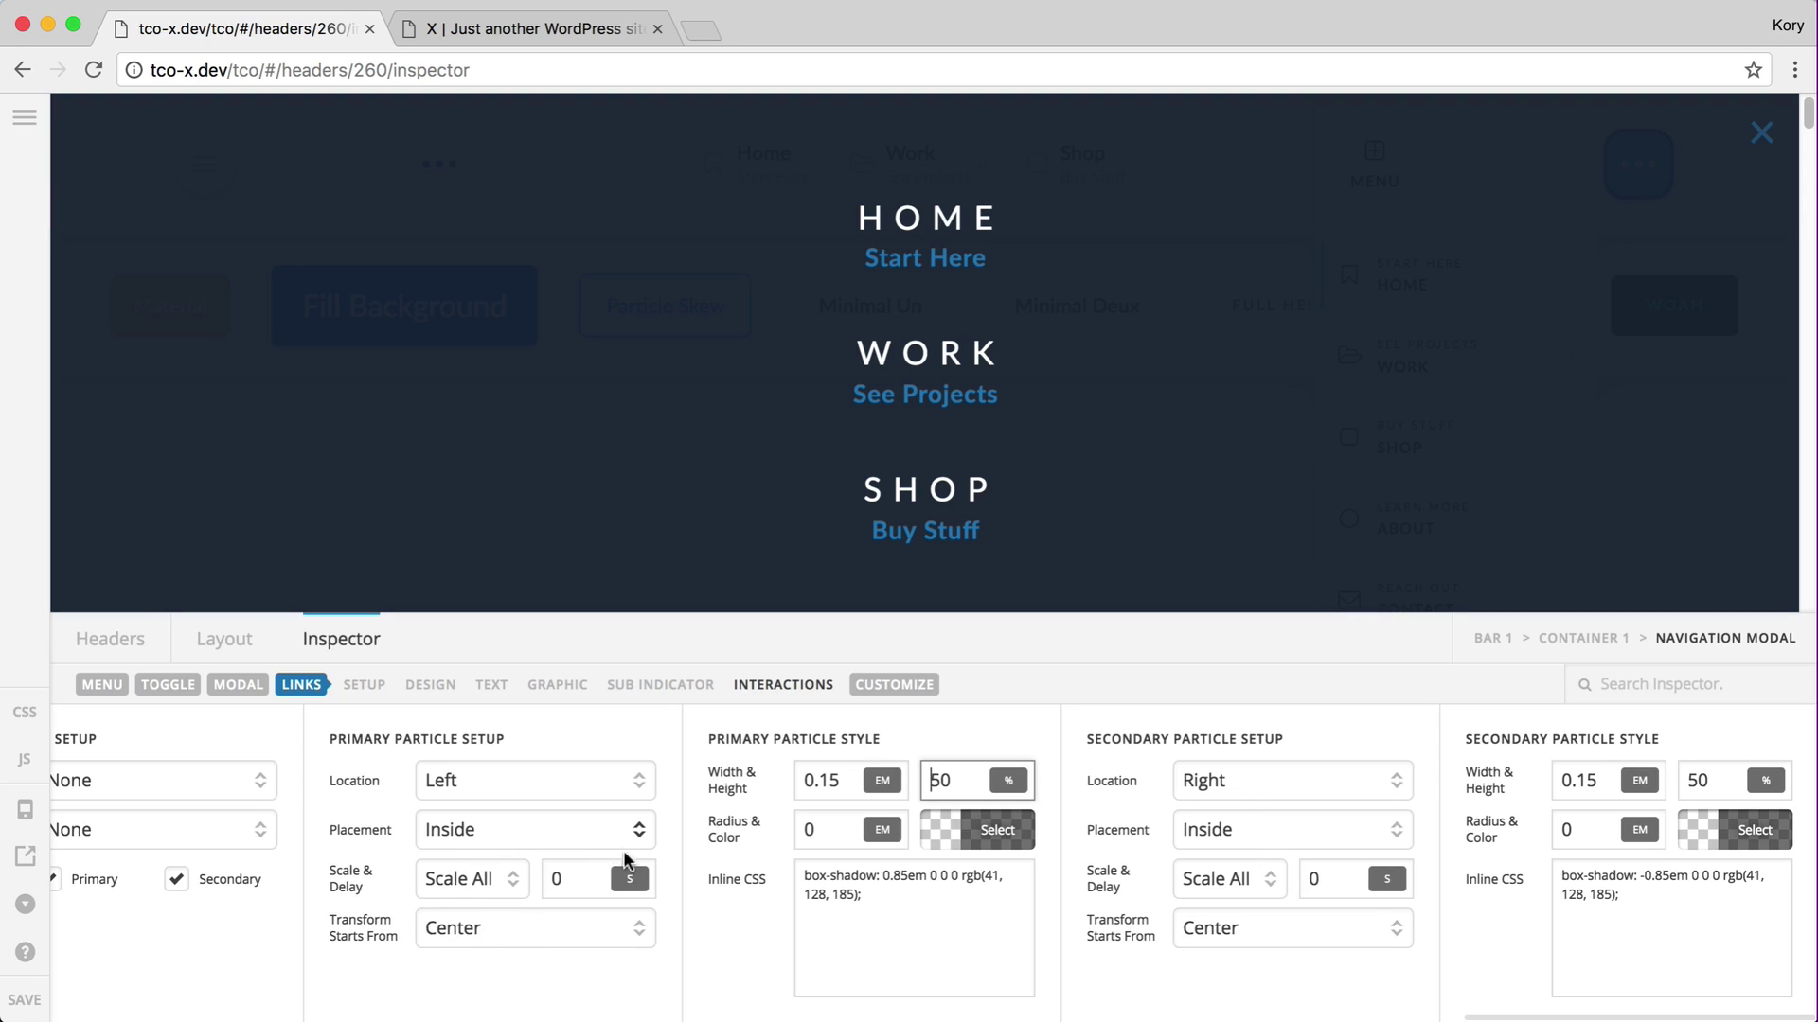
left_click(891, 899)
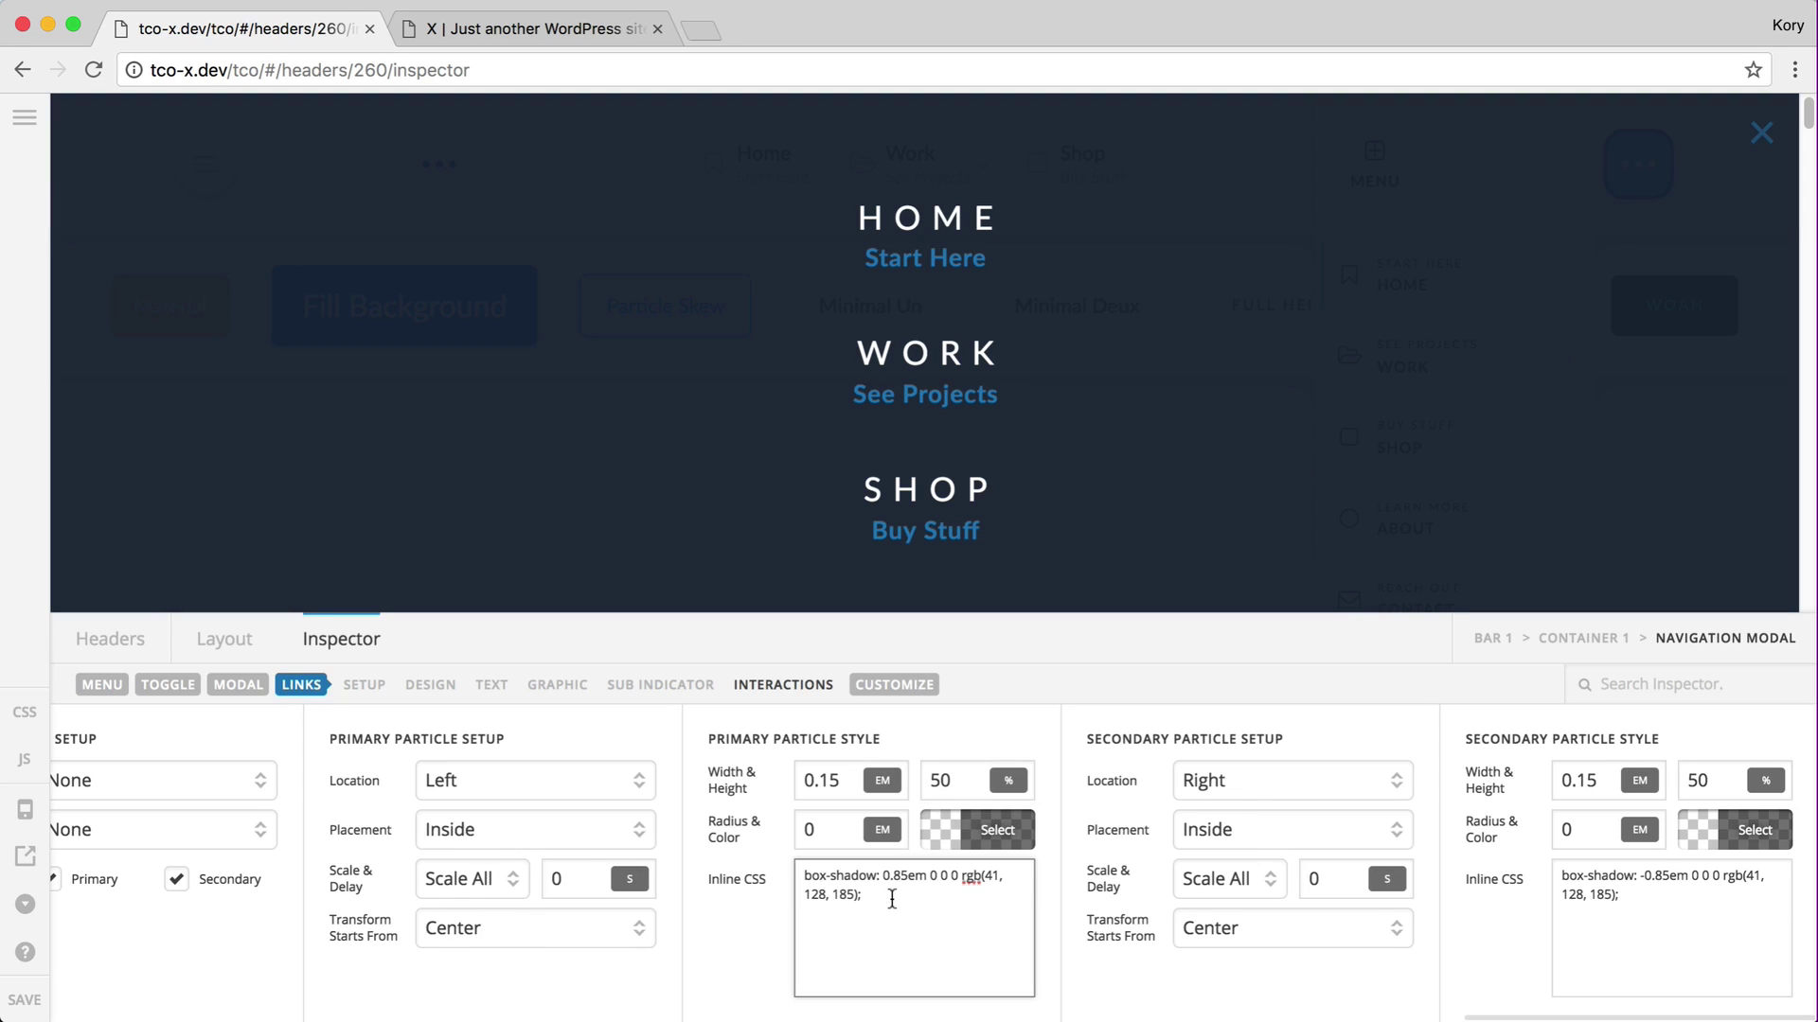
key("Up")
key("Right")
key("Right")
key("Right")
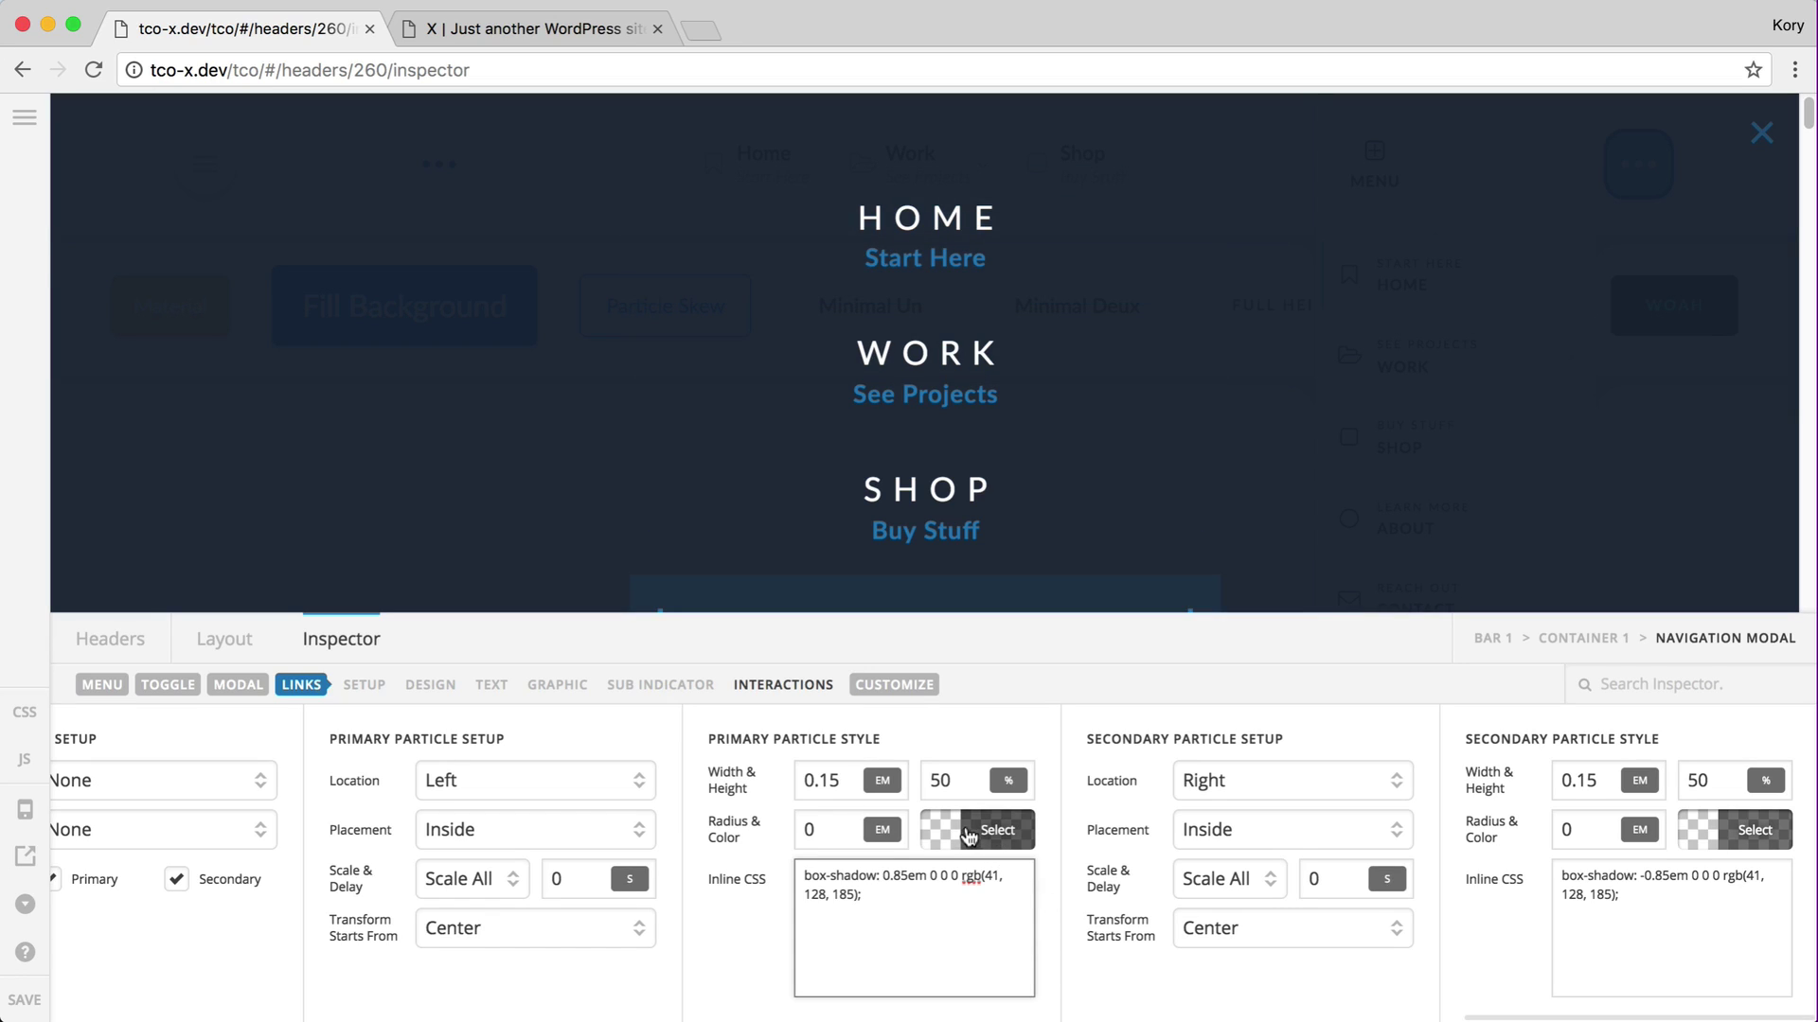
Copy rgb(41, 128, 185) from the inline CSS into the primary particle's color, preview it, and highlight the box-shadow's horizontal offset.
left_click_drag(868, 903, 962, 878)
key("super+c")
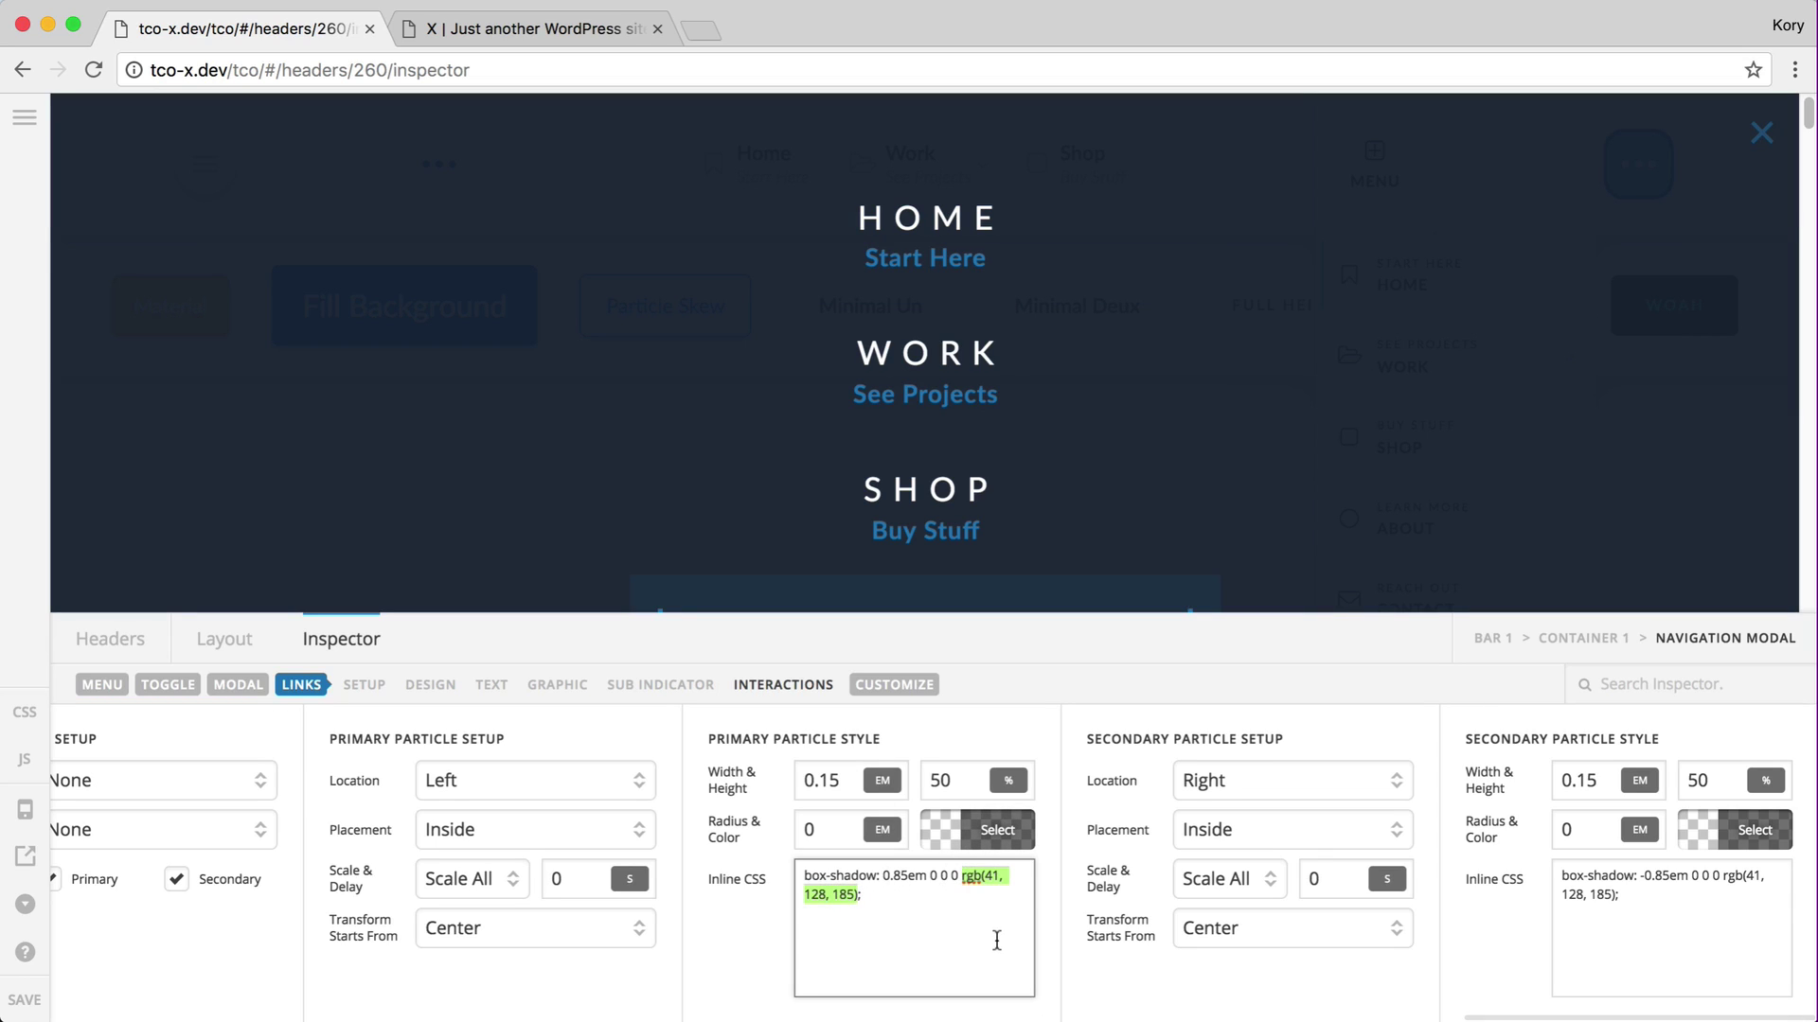
left_click(994, 830)
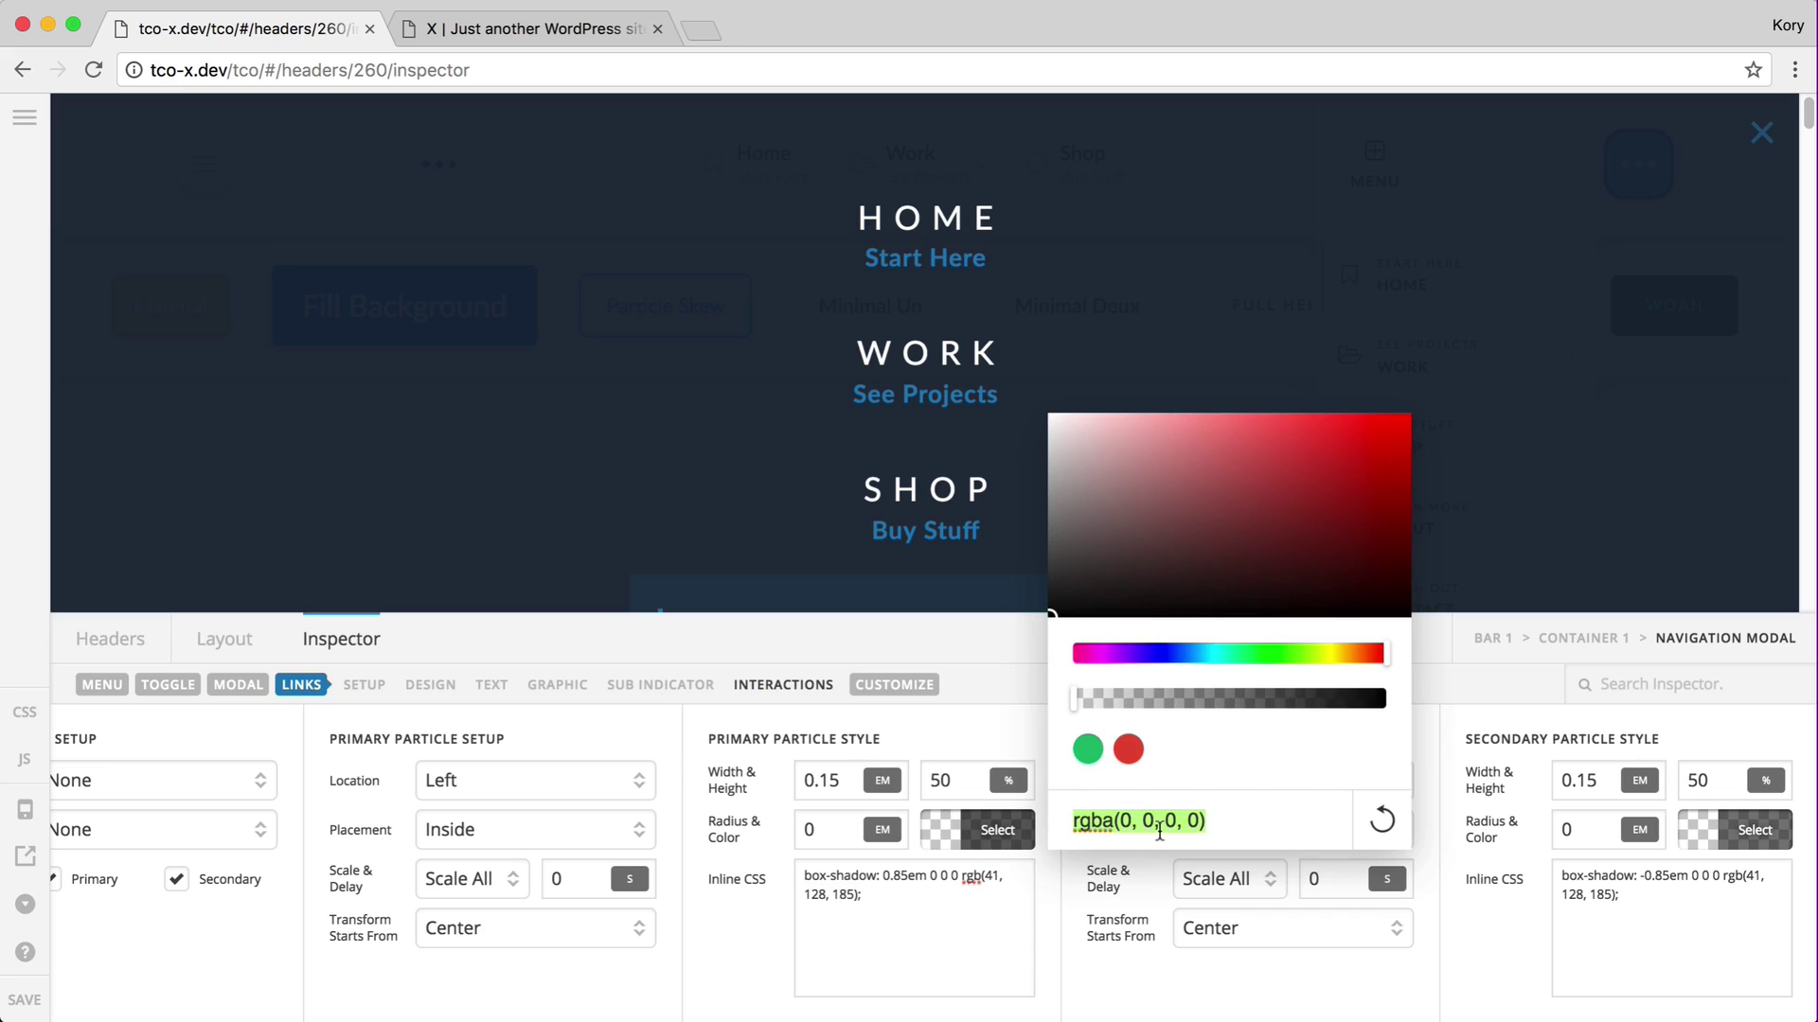
key("super+v")
left_click(973, 831)
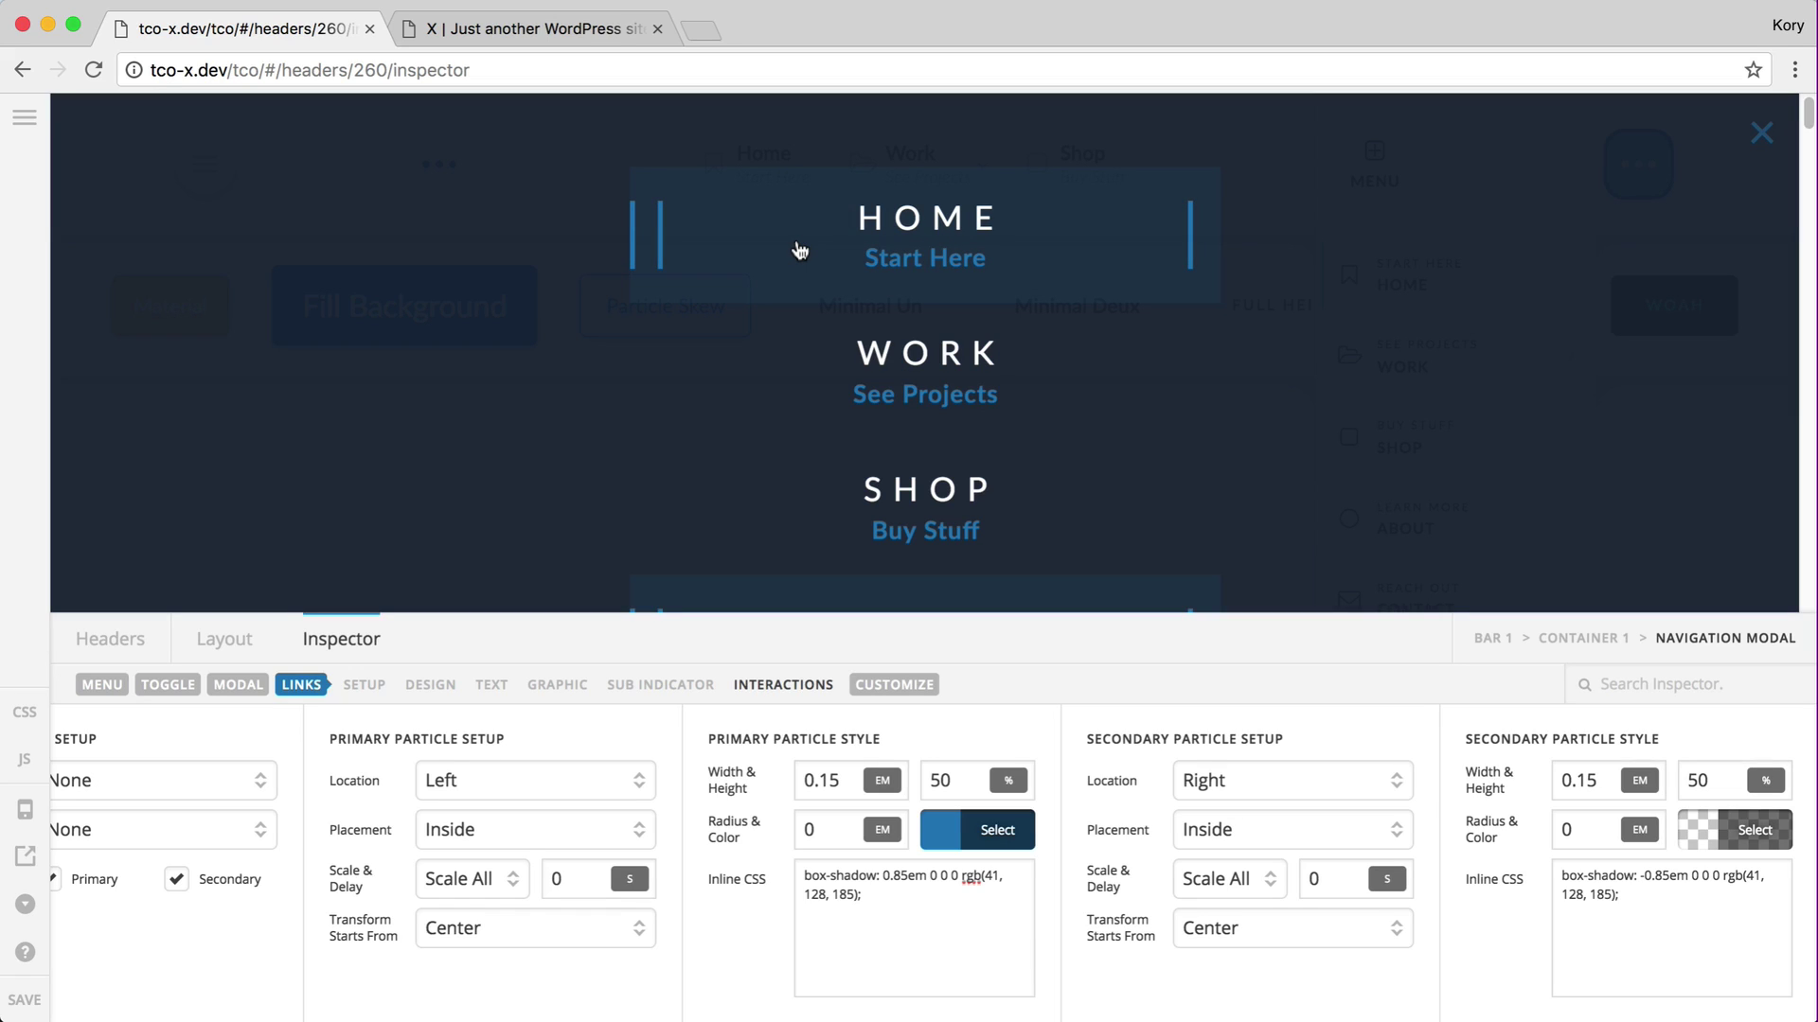
left_click(880, 876)
double_click(880, 875)
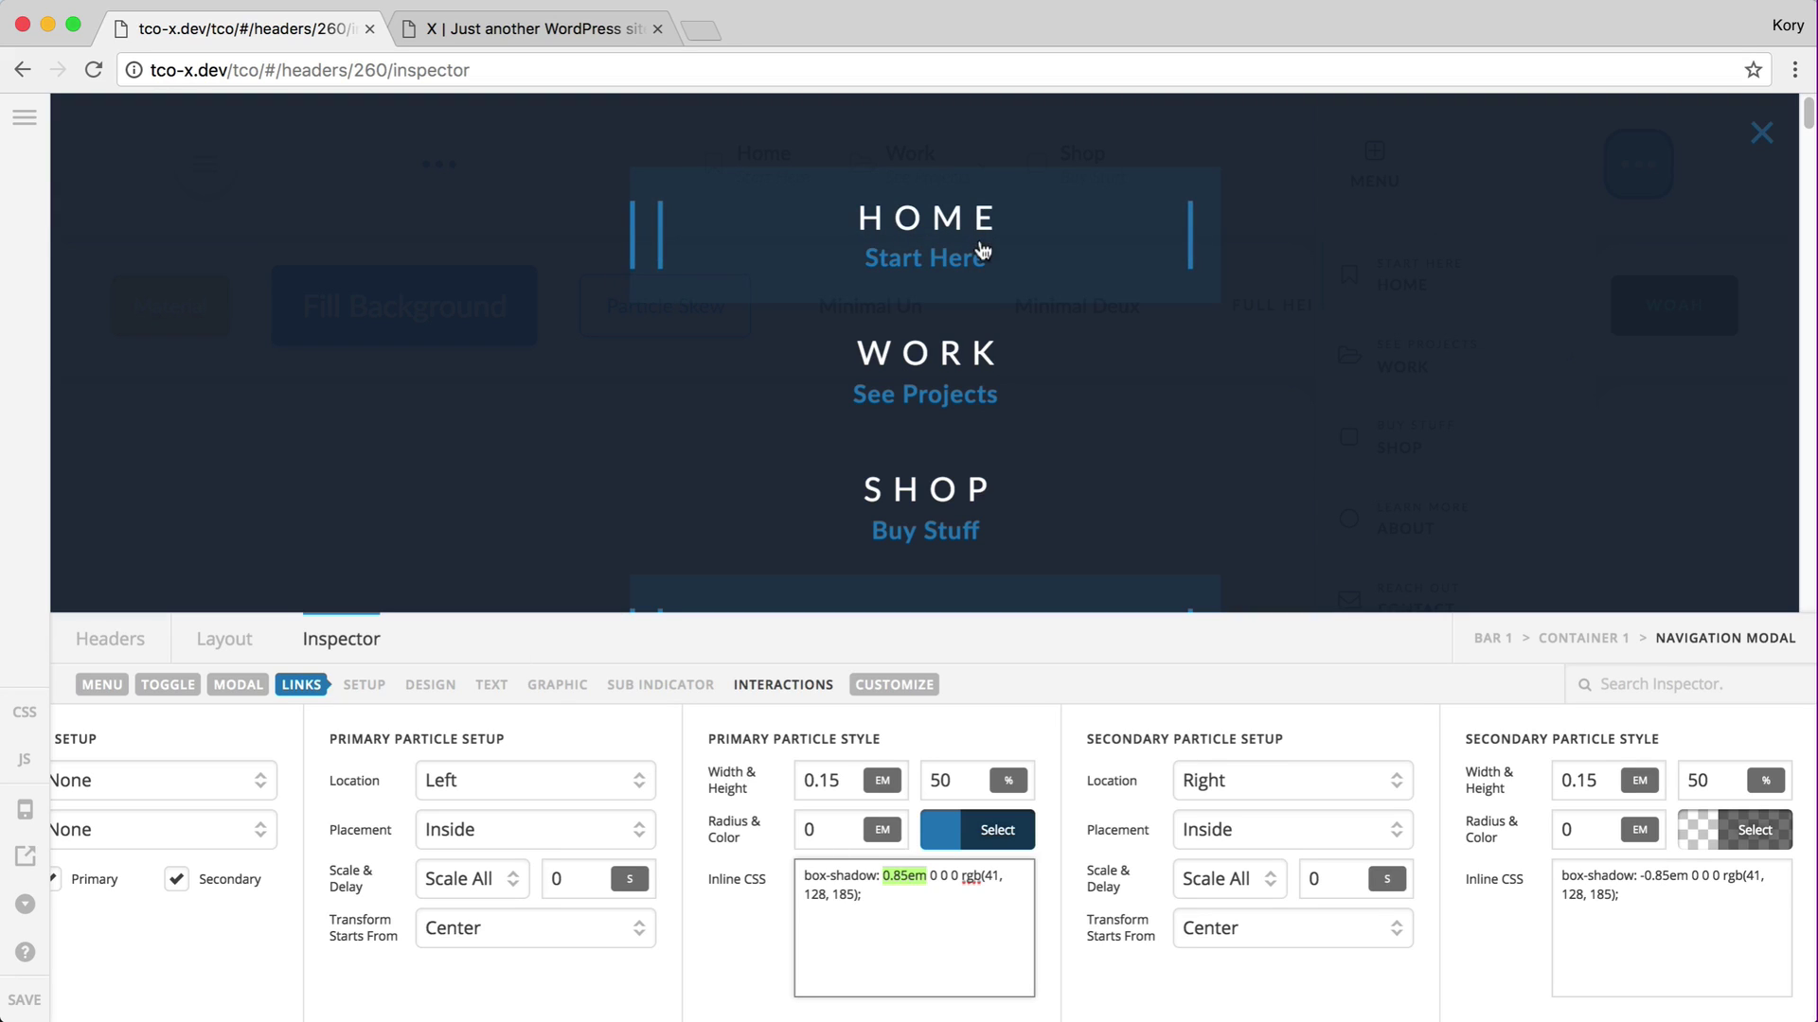
Set the primary particle's color back to transparent and preview the modal links.
left_click(991, 842)
left_click_drag(1072, 821, 1230, 820)
type("transparent")
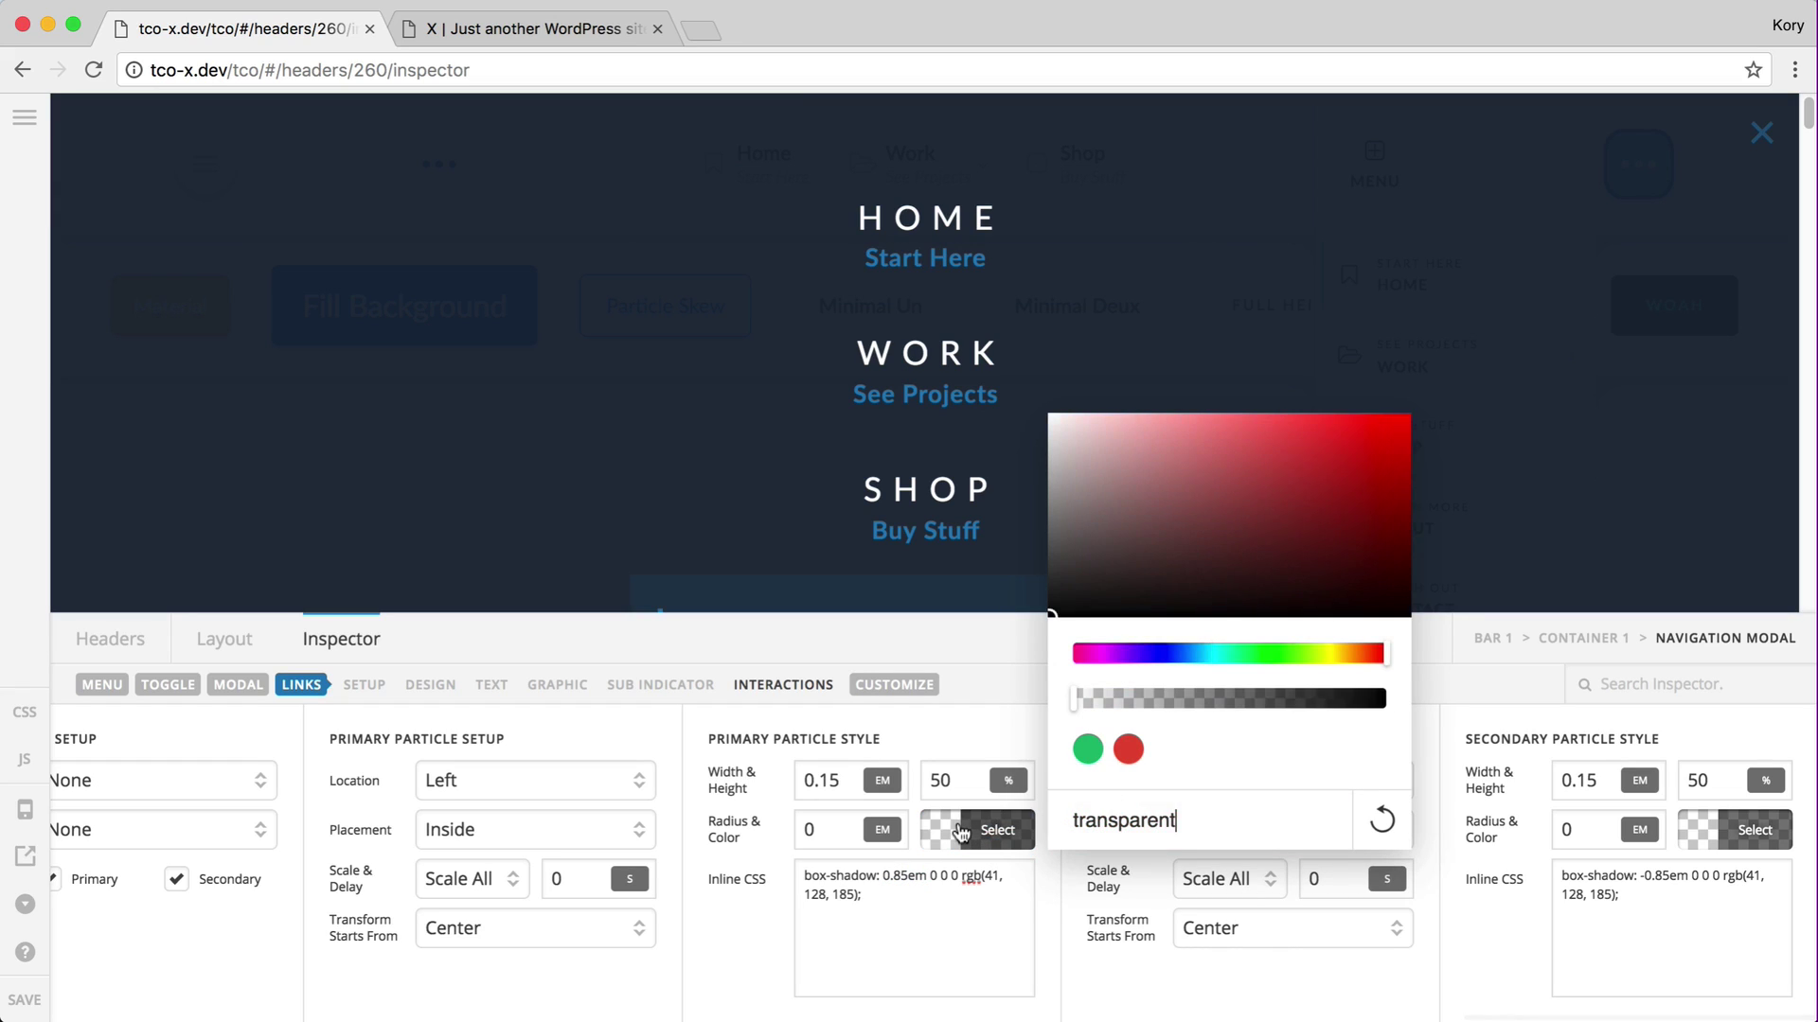
left_click(871, 291)
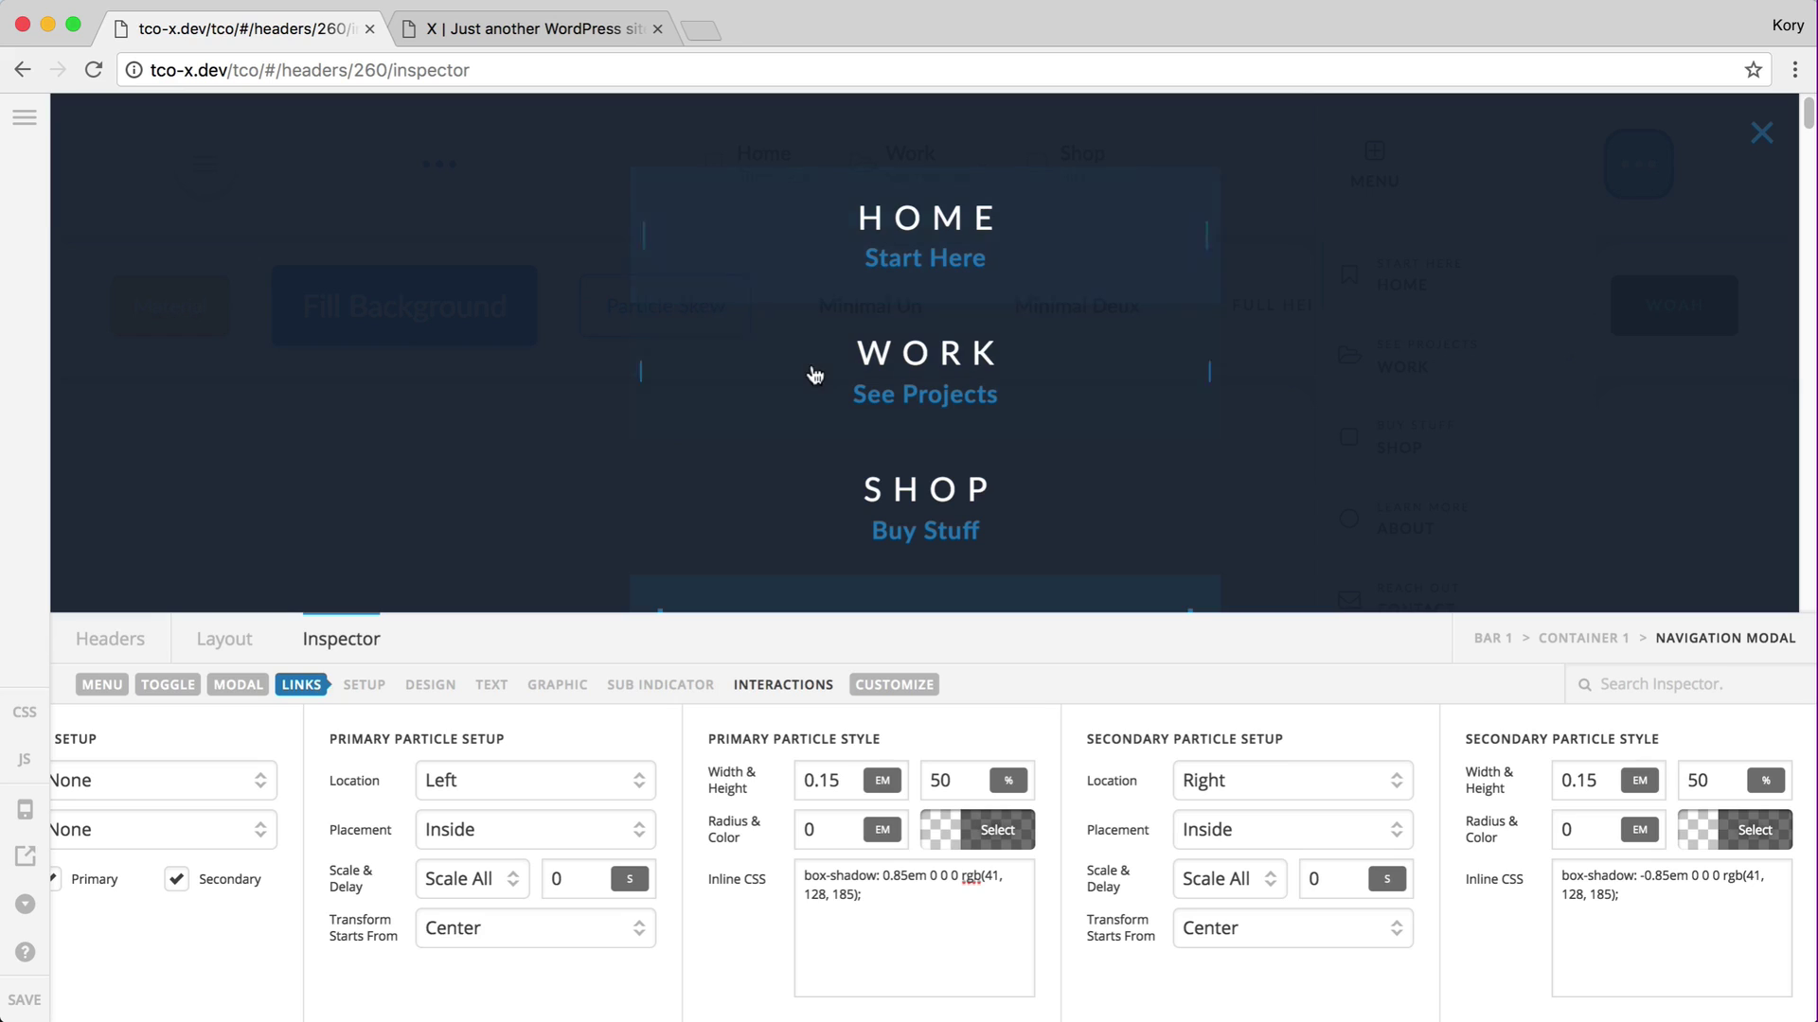
Try a horizontal box-shadow offset of 1.85em in the primary particle's inline CSS, and restore it to 0.85em.
left_click(945, 884)
left_click(889, 875)
key("BackSpace")
type("1")
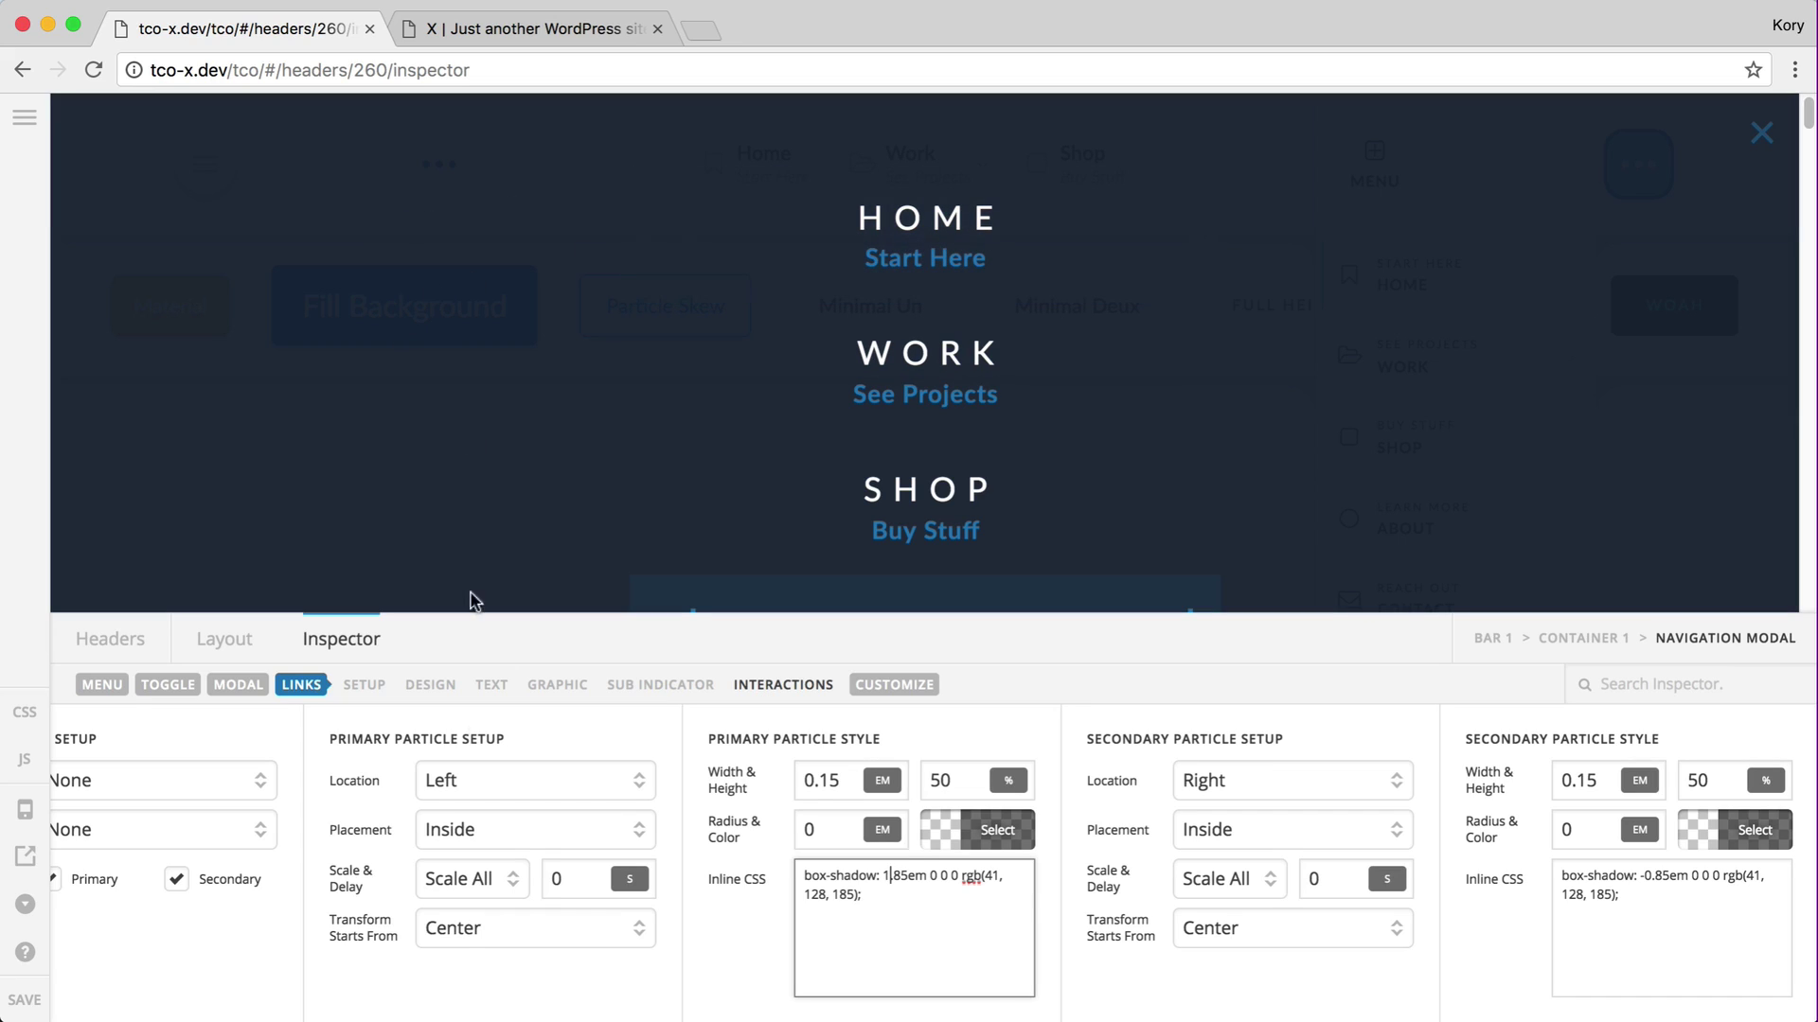
key("BackSpace")
type("0")
Try Scale X on both the primary and secondary particles of the modal links.
left_click(464, 879)
left_click(478, 907)
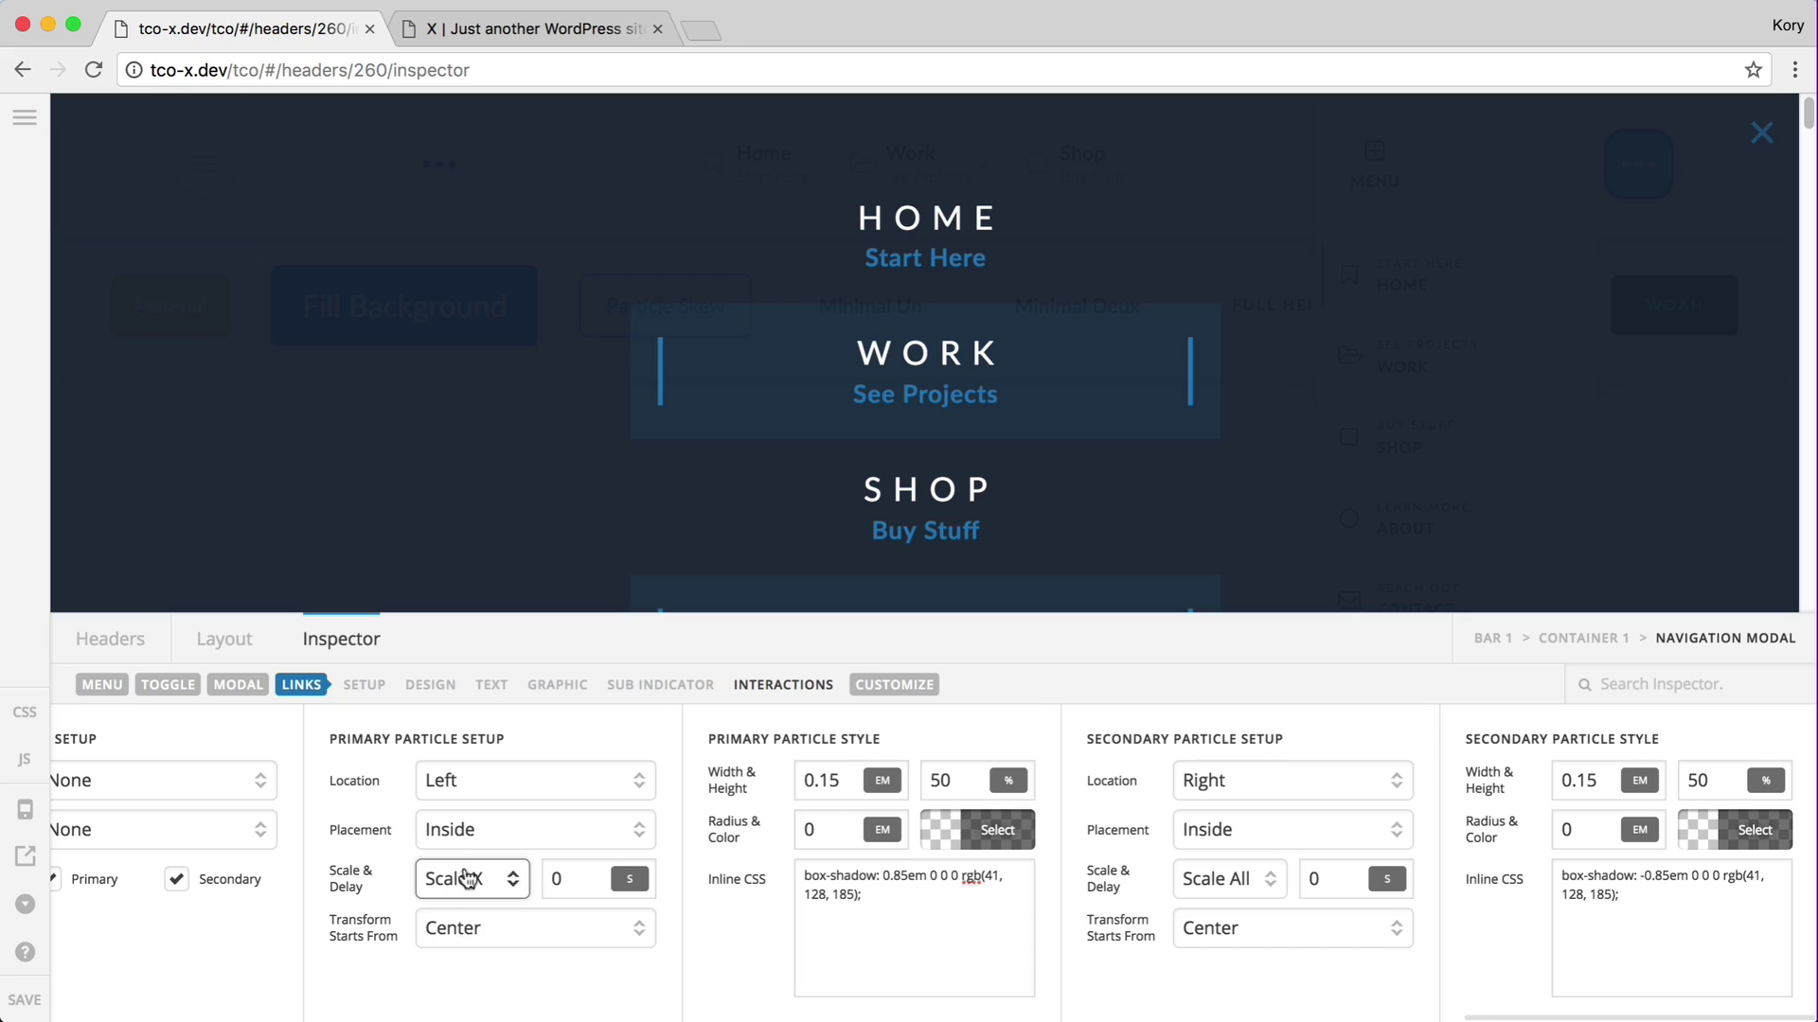
left_click(1216, 879)
left_click(1239, 902)
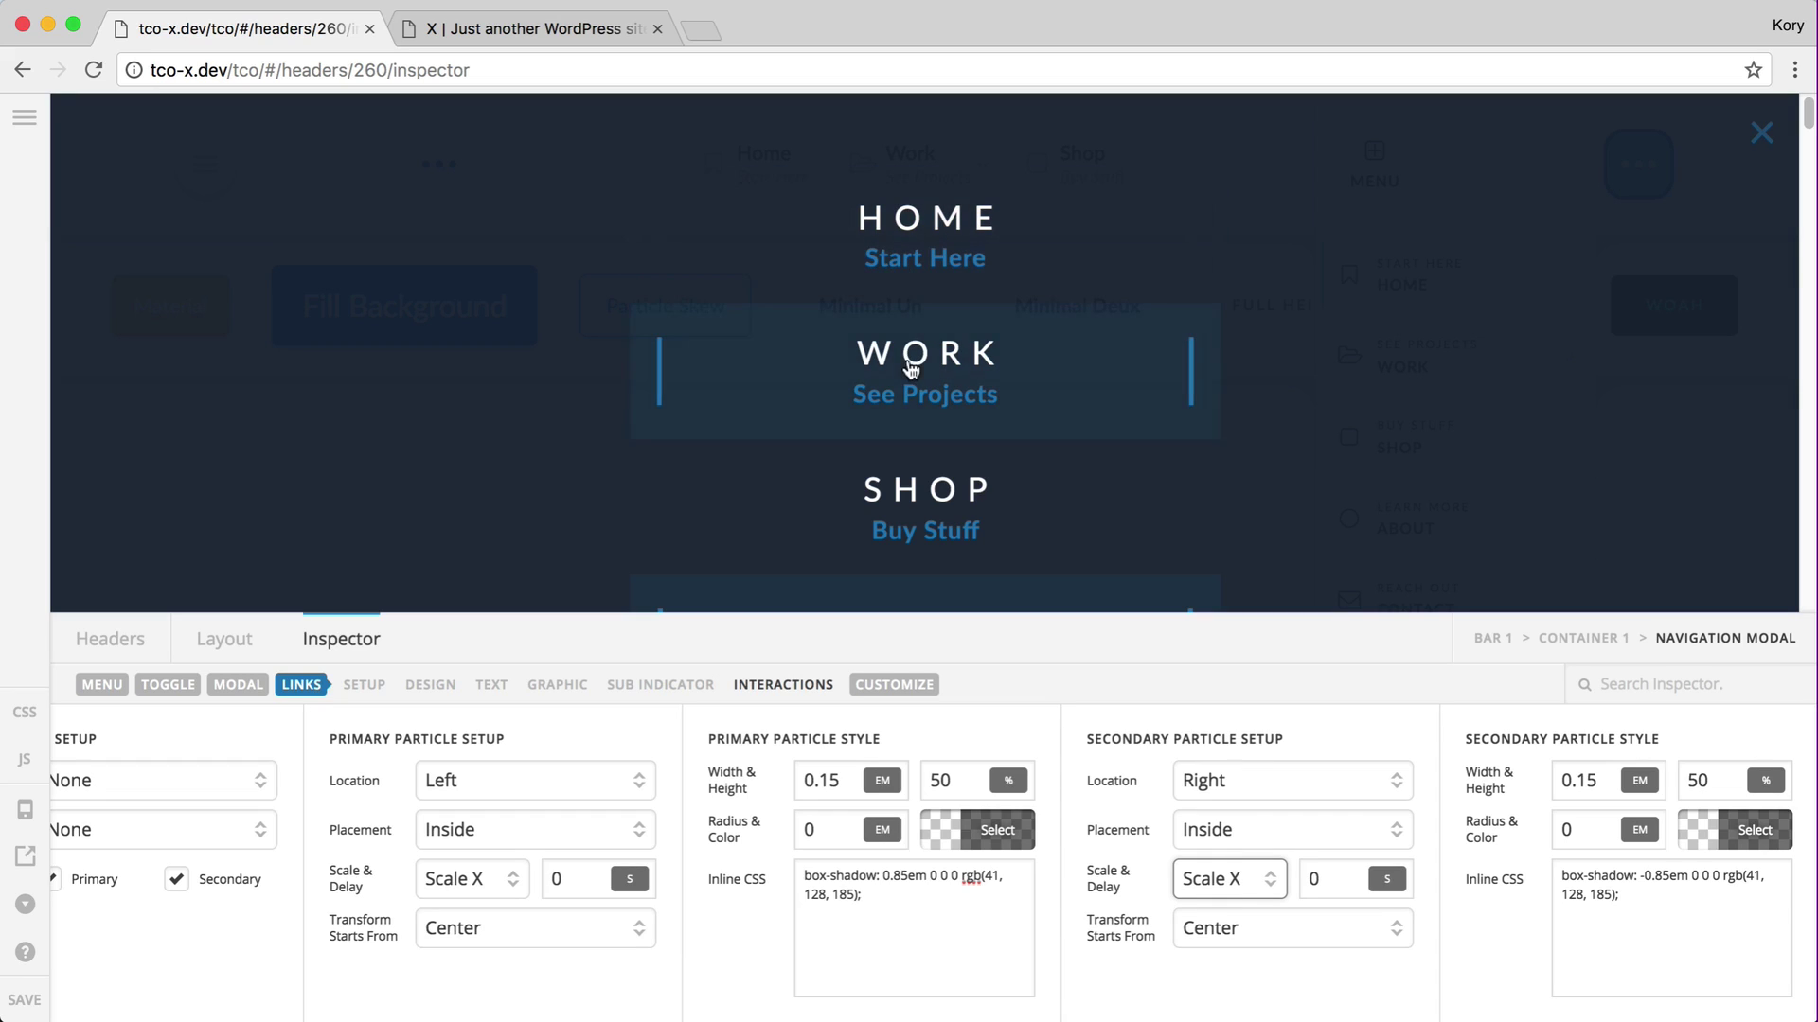
Set the scale of both the primary and secondary particles of the modal links to Scale Y.
left_click(523, 882)
left_click(474, 903)
left_click(1270, 877)
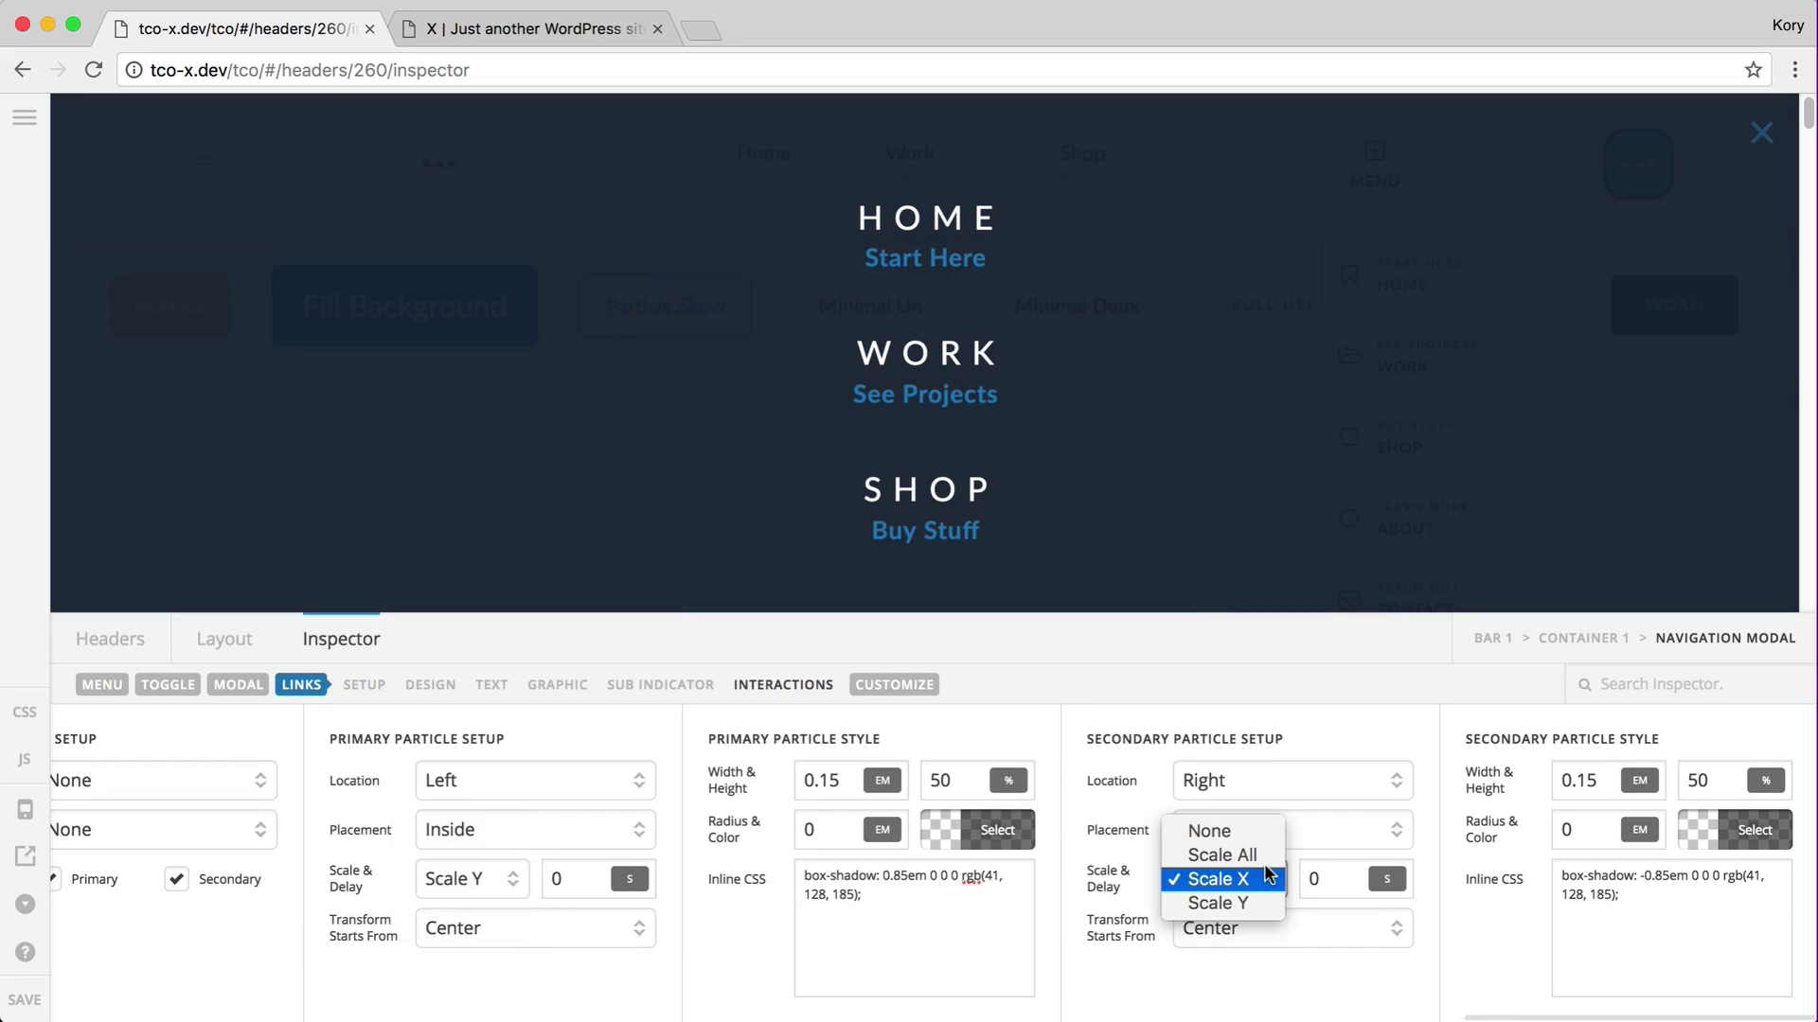
left_click(1220, 903)
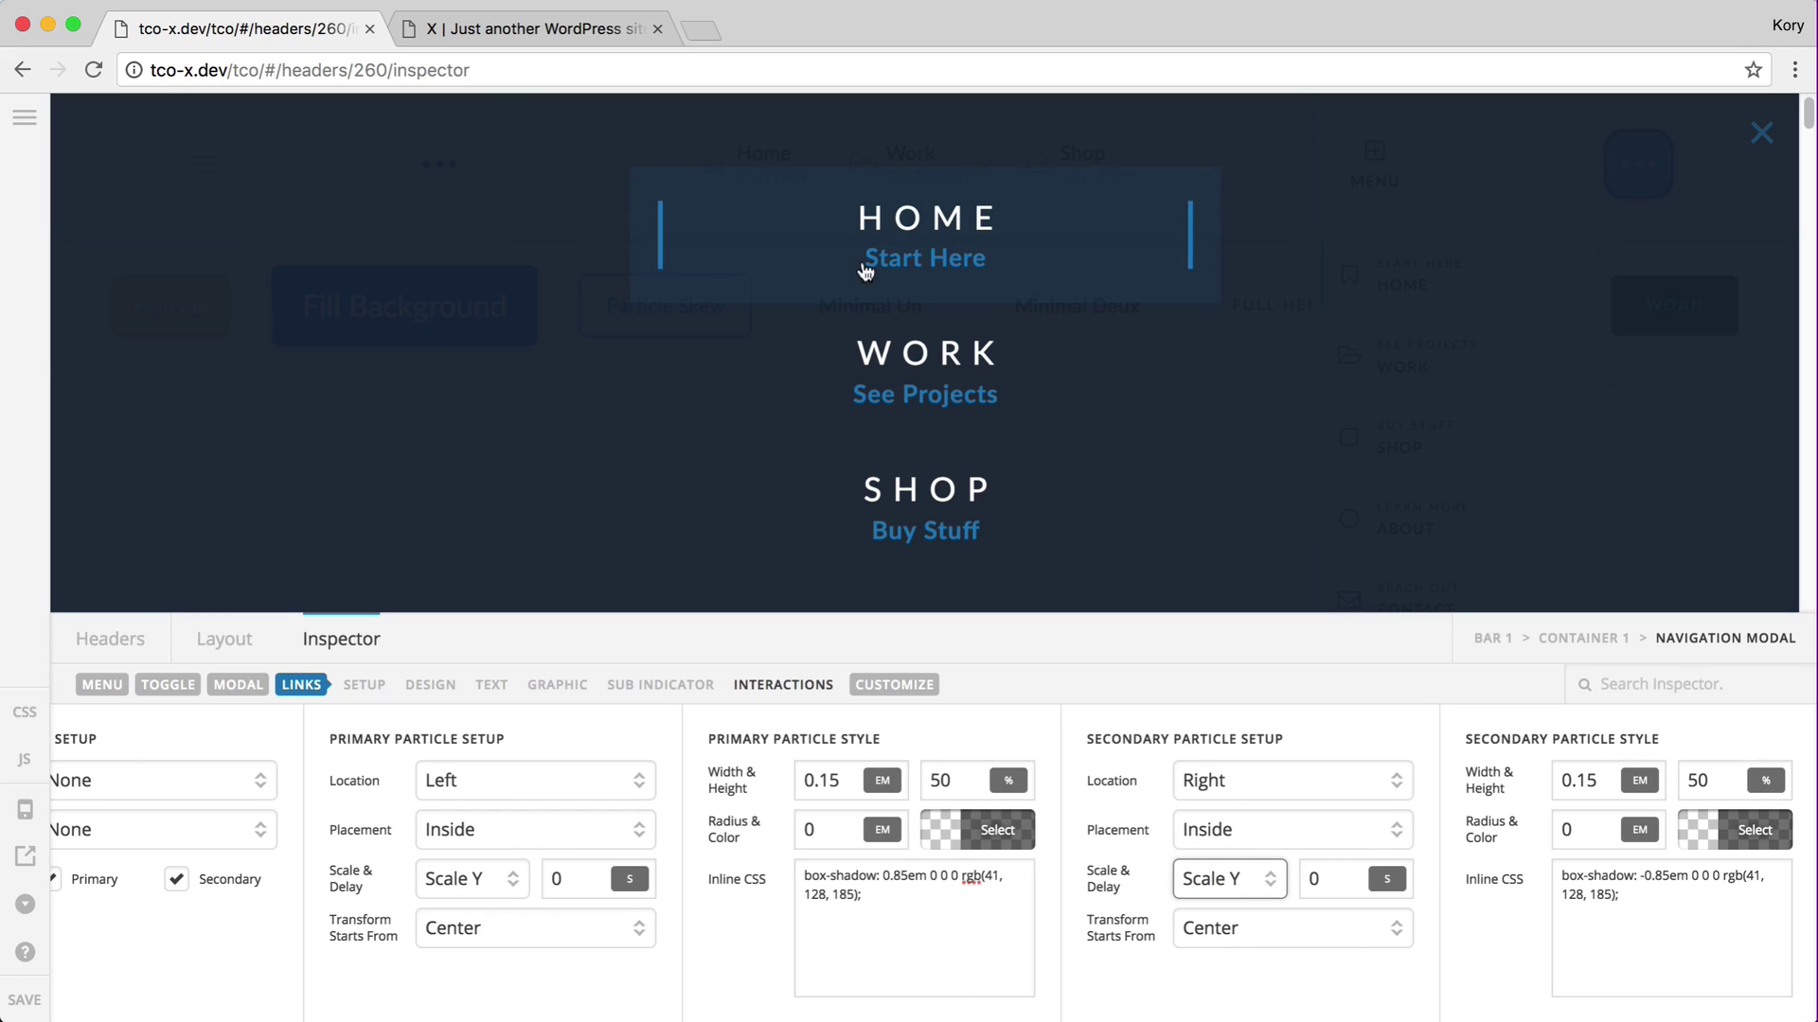